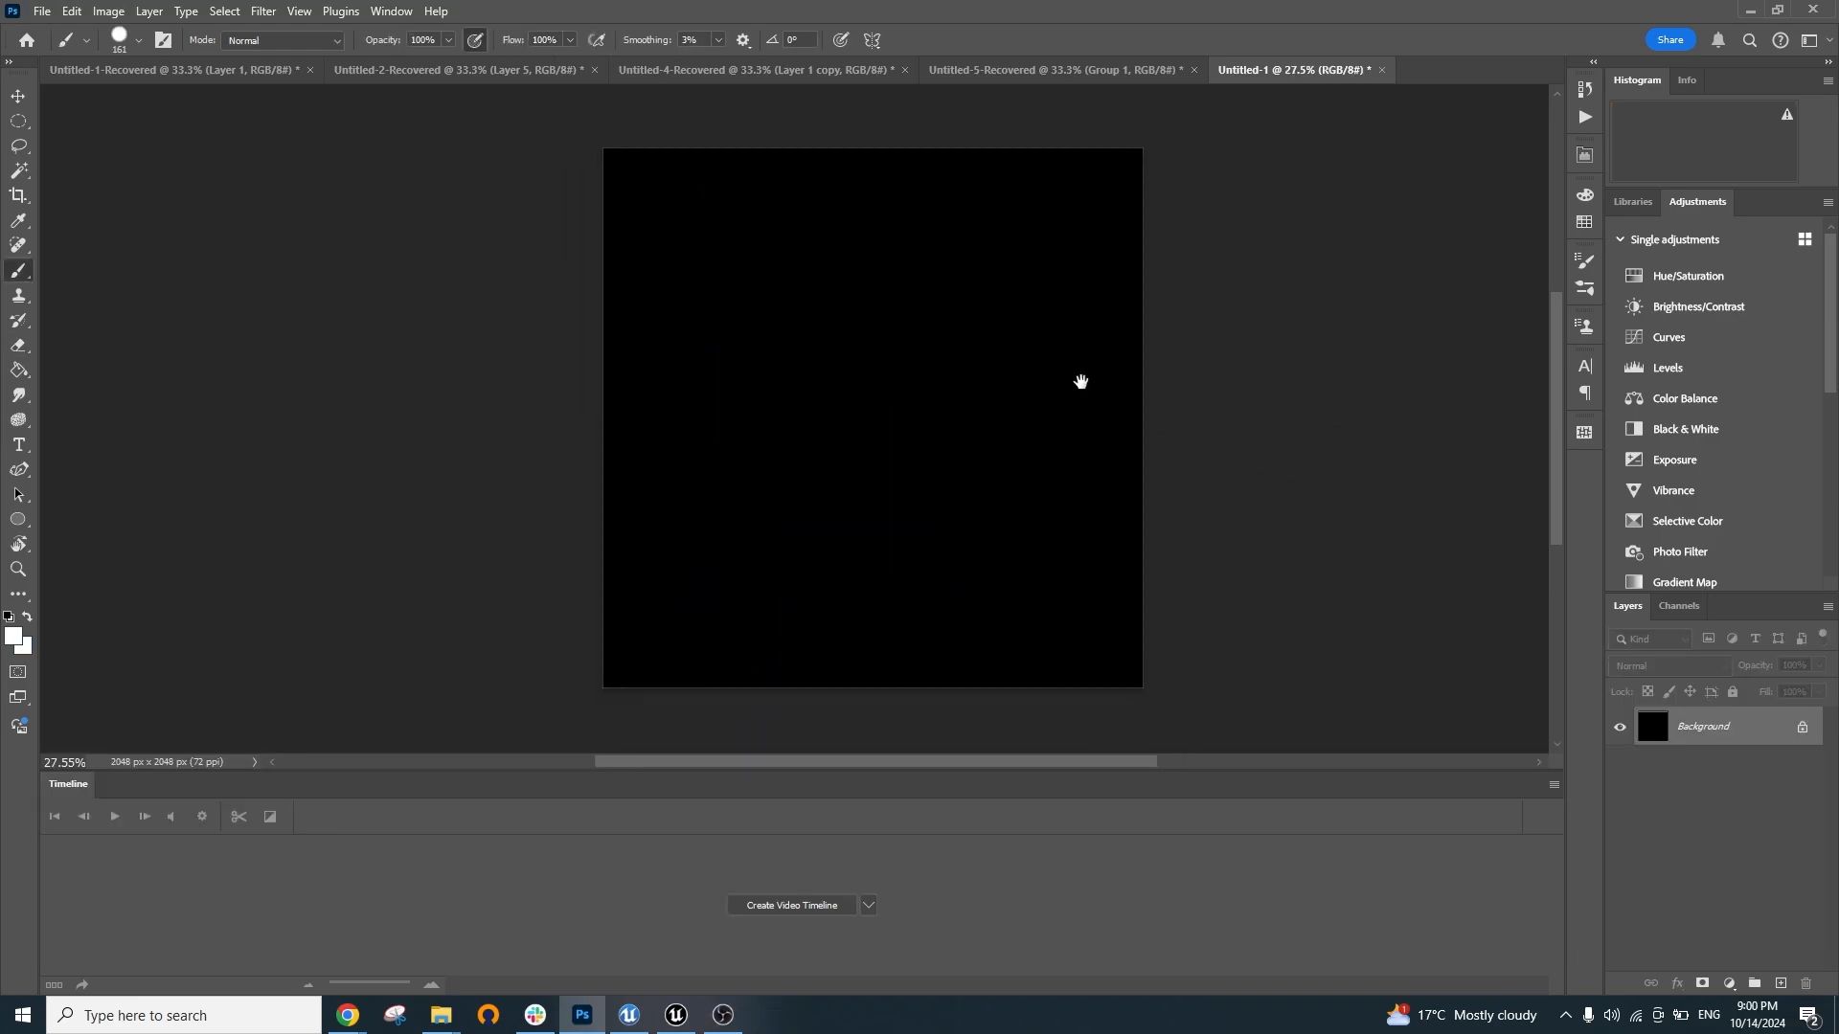
# Add a new empty layer above the black Background layer
pyautogui.click(1780, 983)
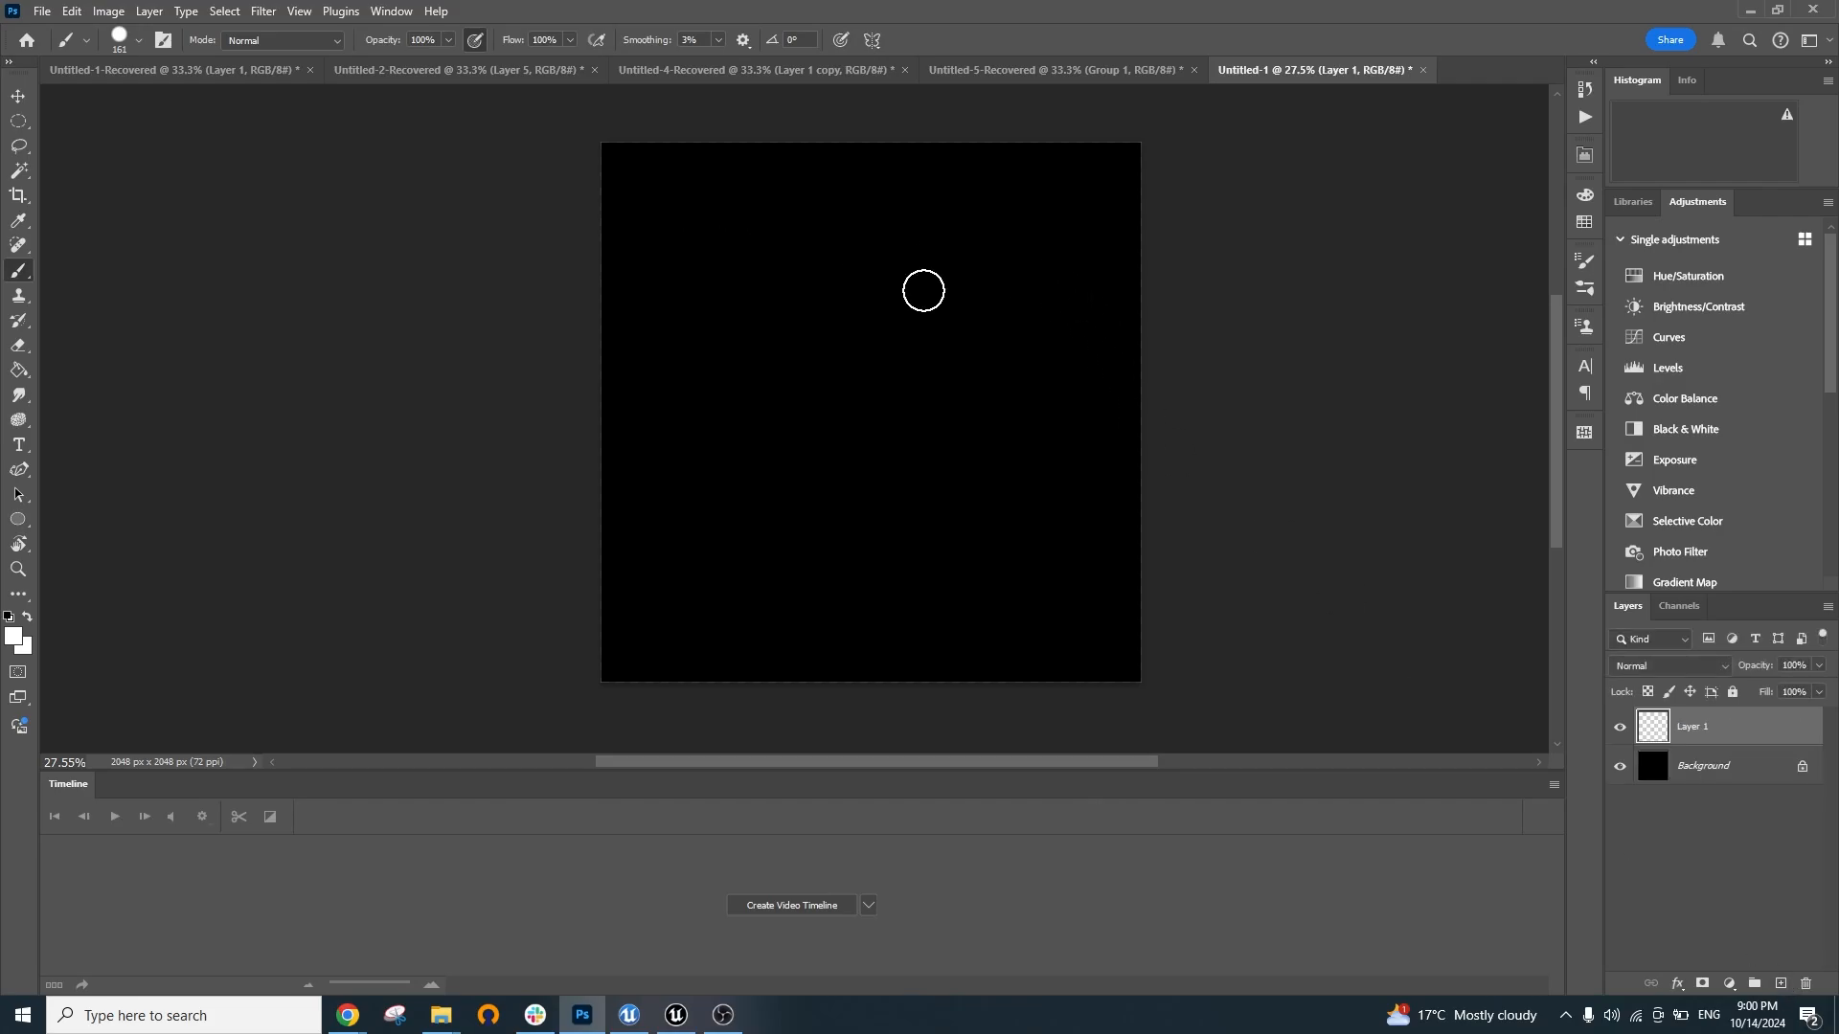
pyautogui.rightClick(786, 240)
pyautogui.press('s')
pyautogui.click(842, 239)
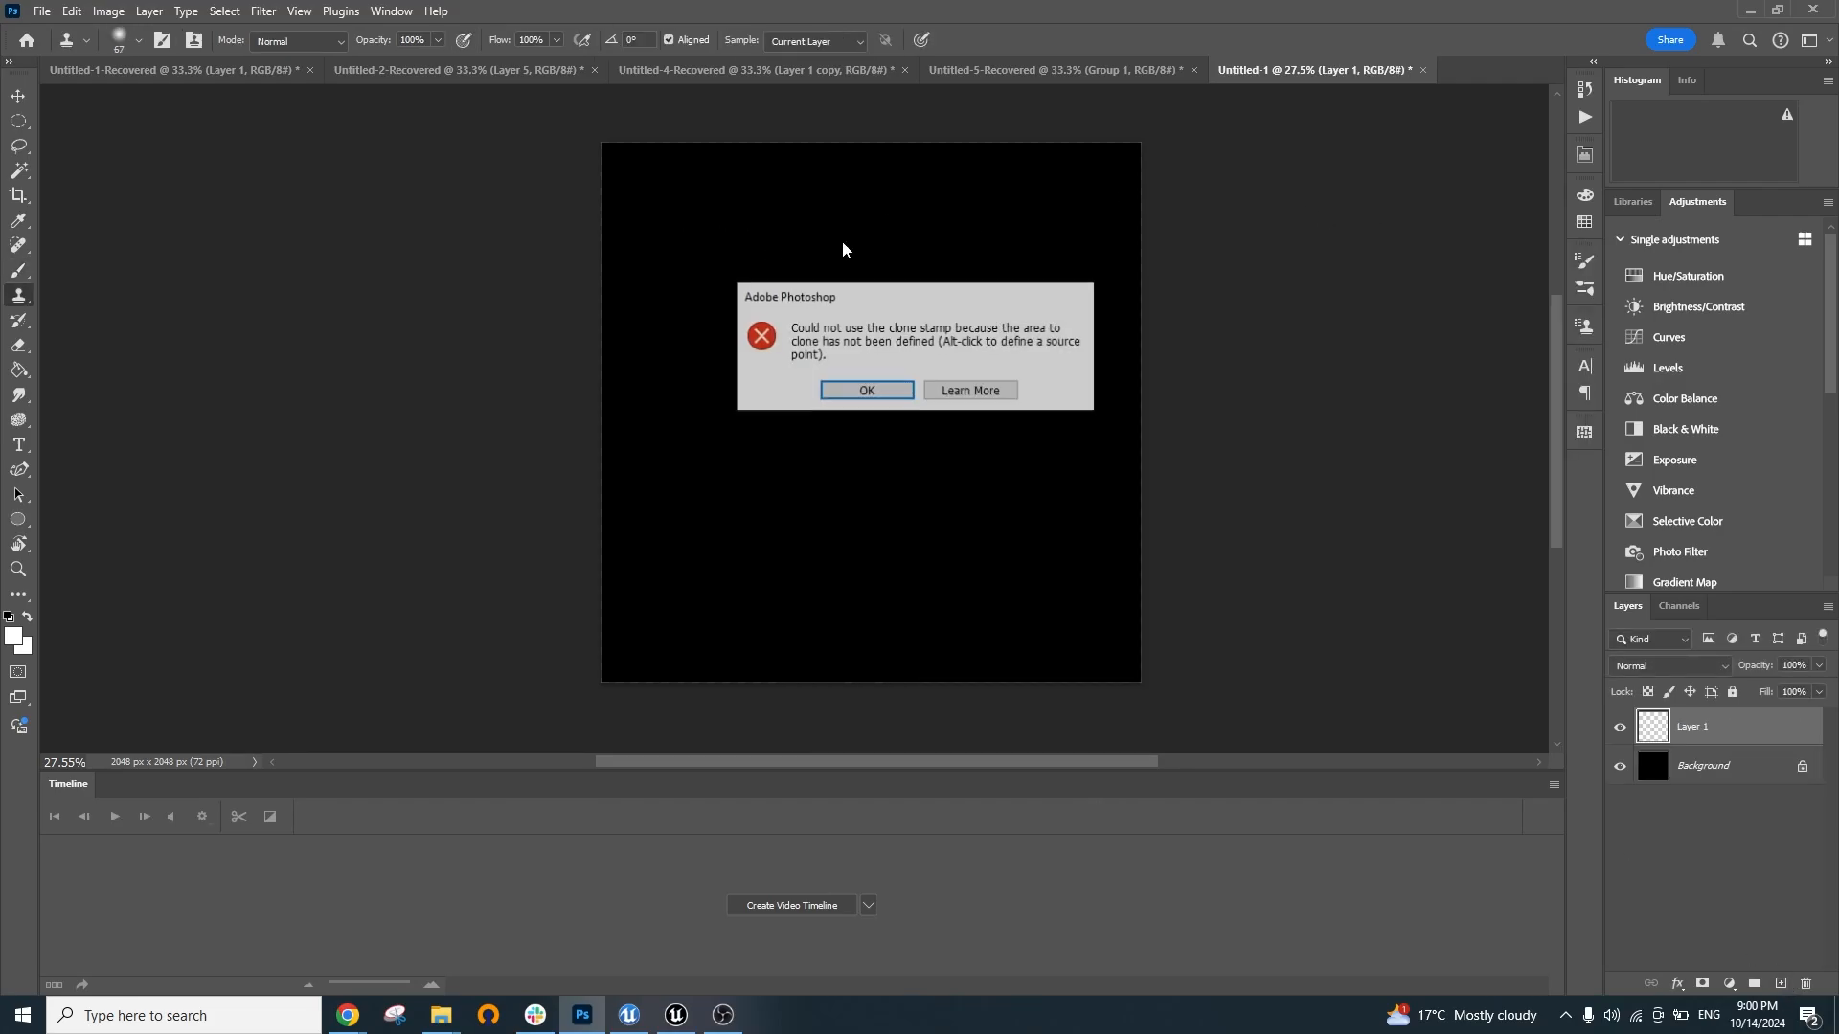
pyautogui.click(866, 397)
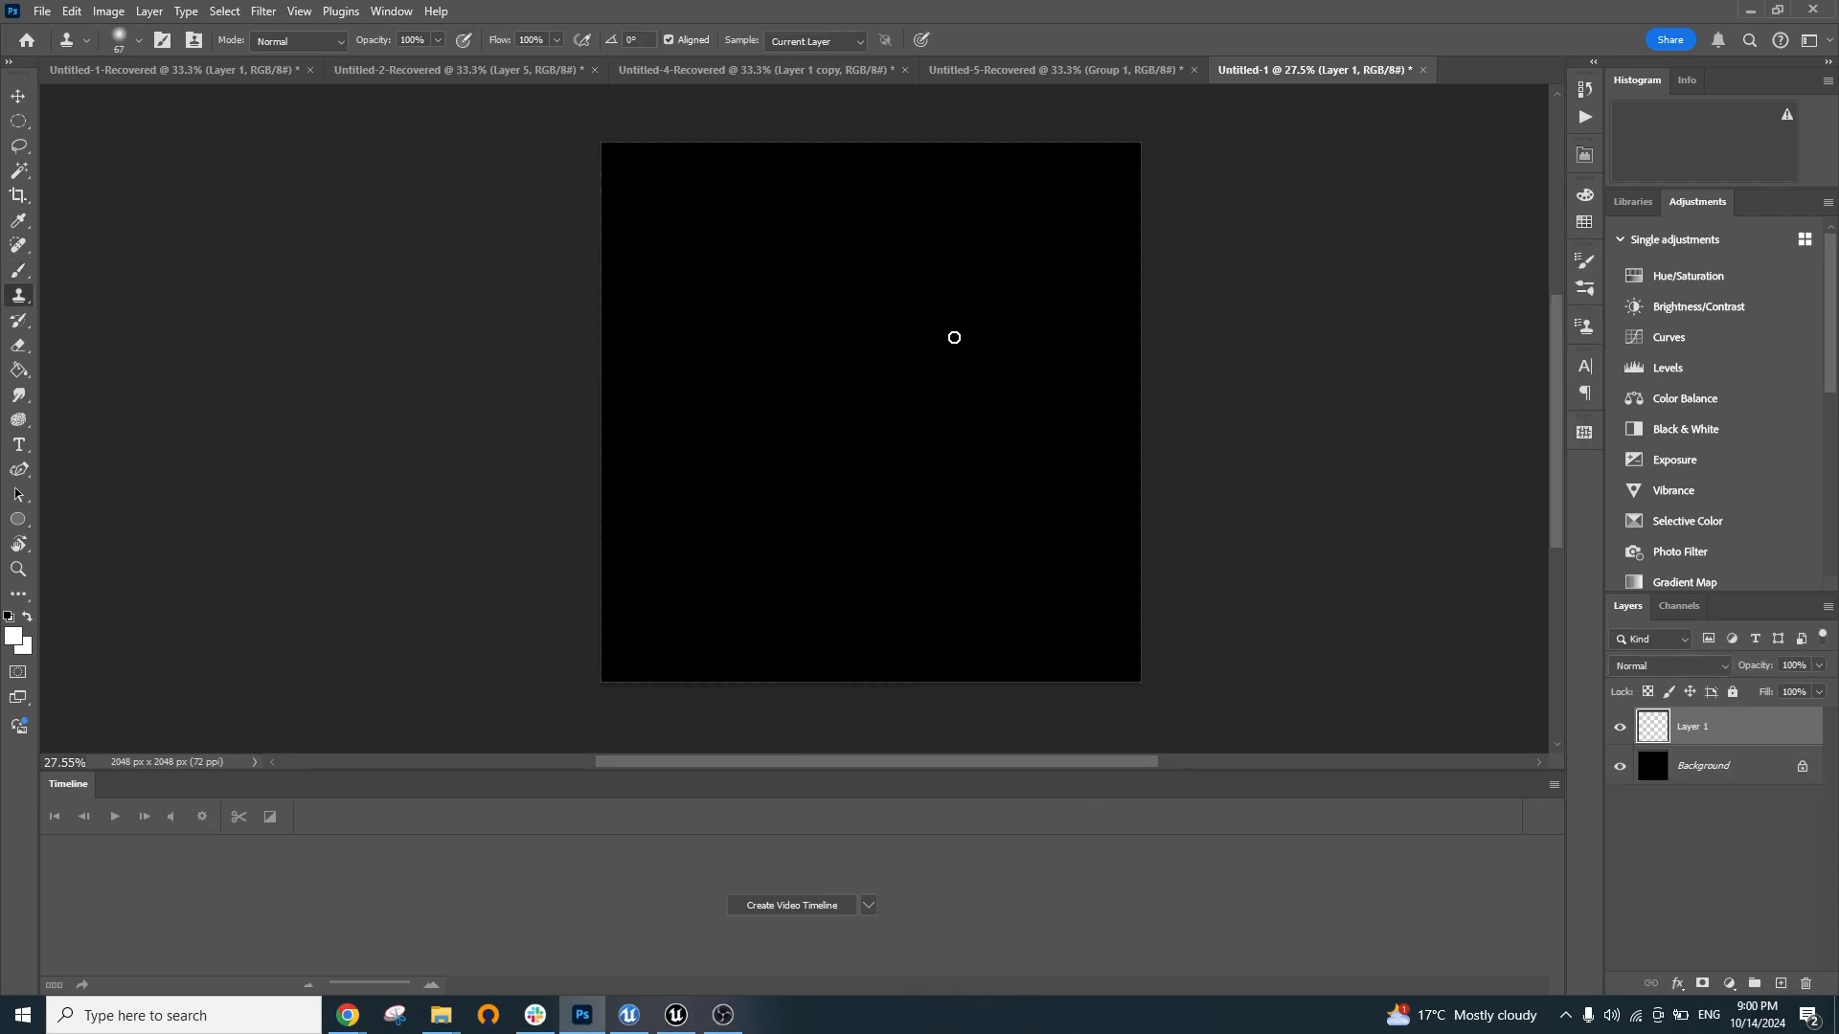
# Paint a thick, wavy white stroke down the middle of the canvas with the Hard Round Pressure Size brush at 270 px
pyautogui.press('b')
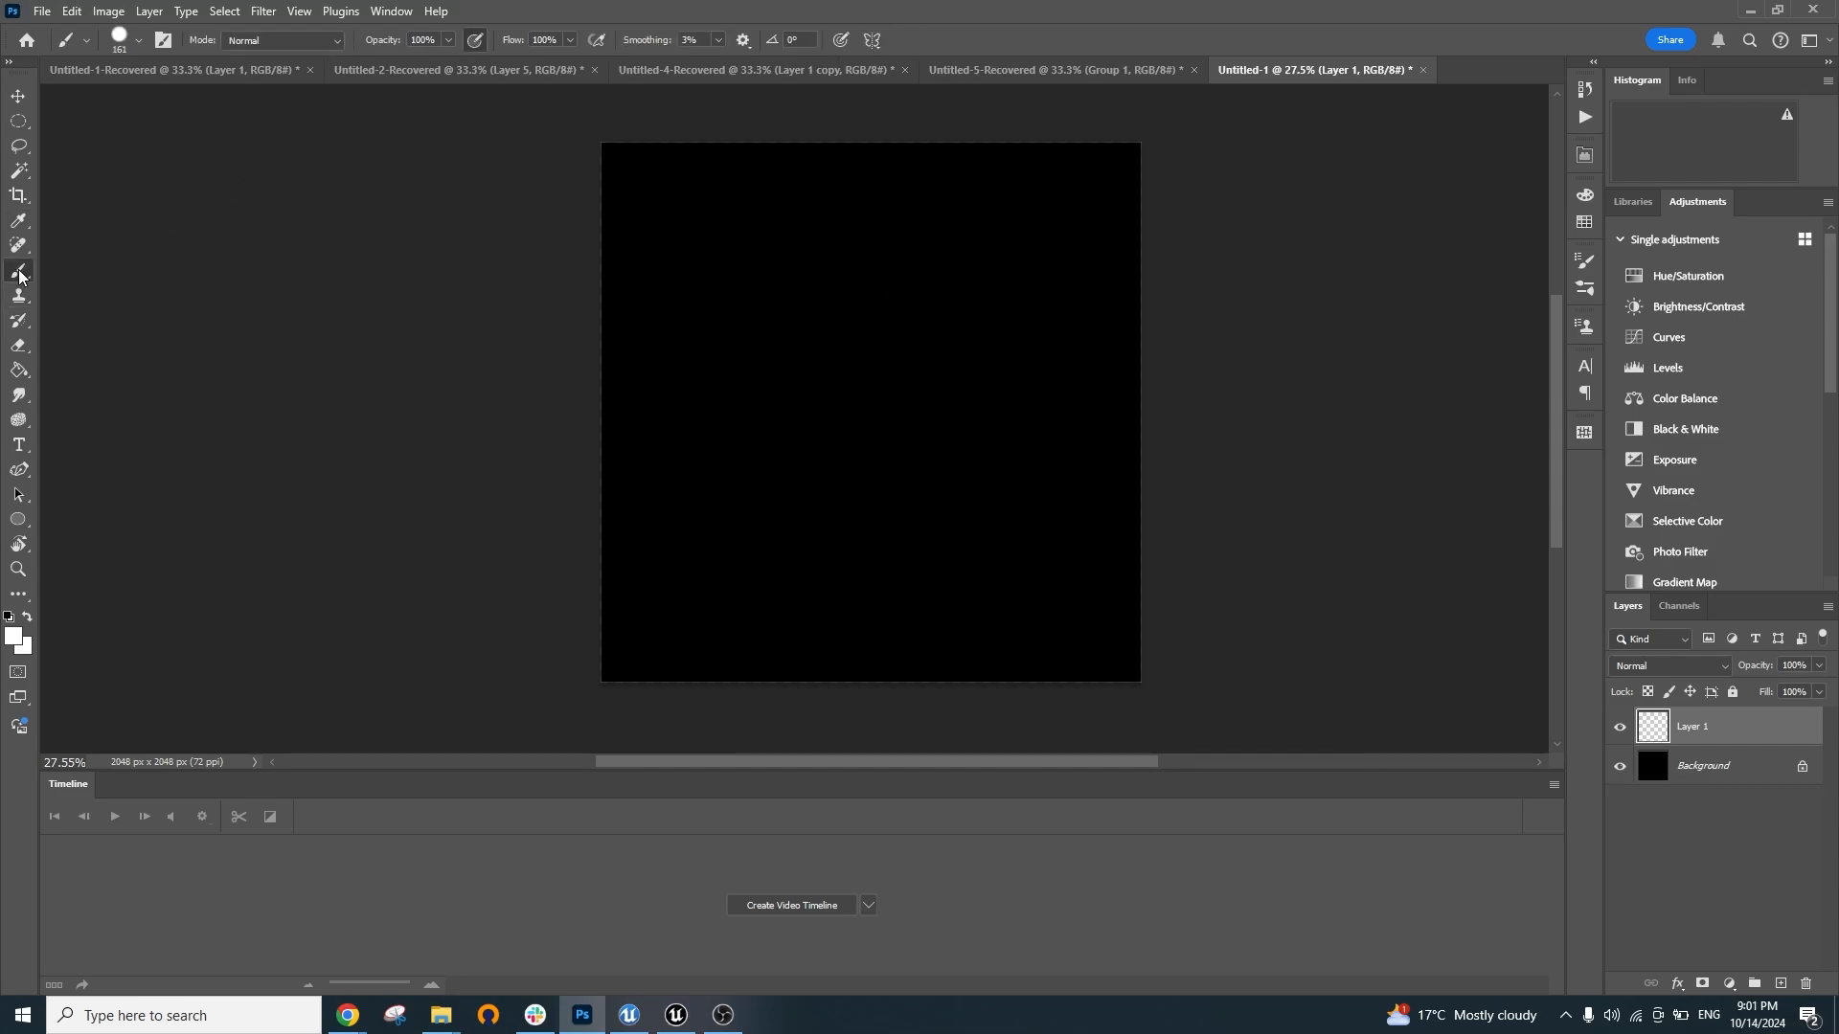
pyautogui.rightClick(917, 328)
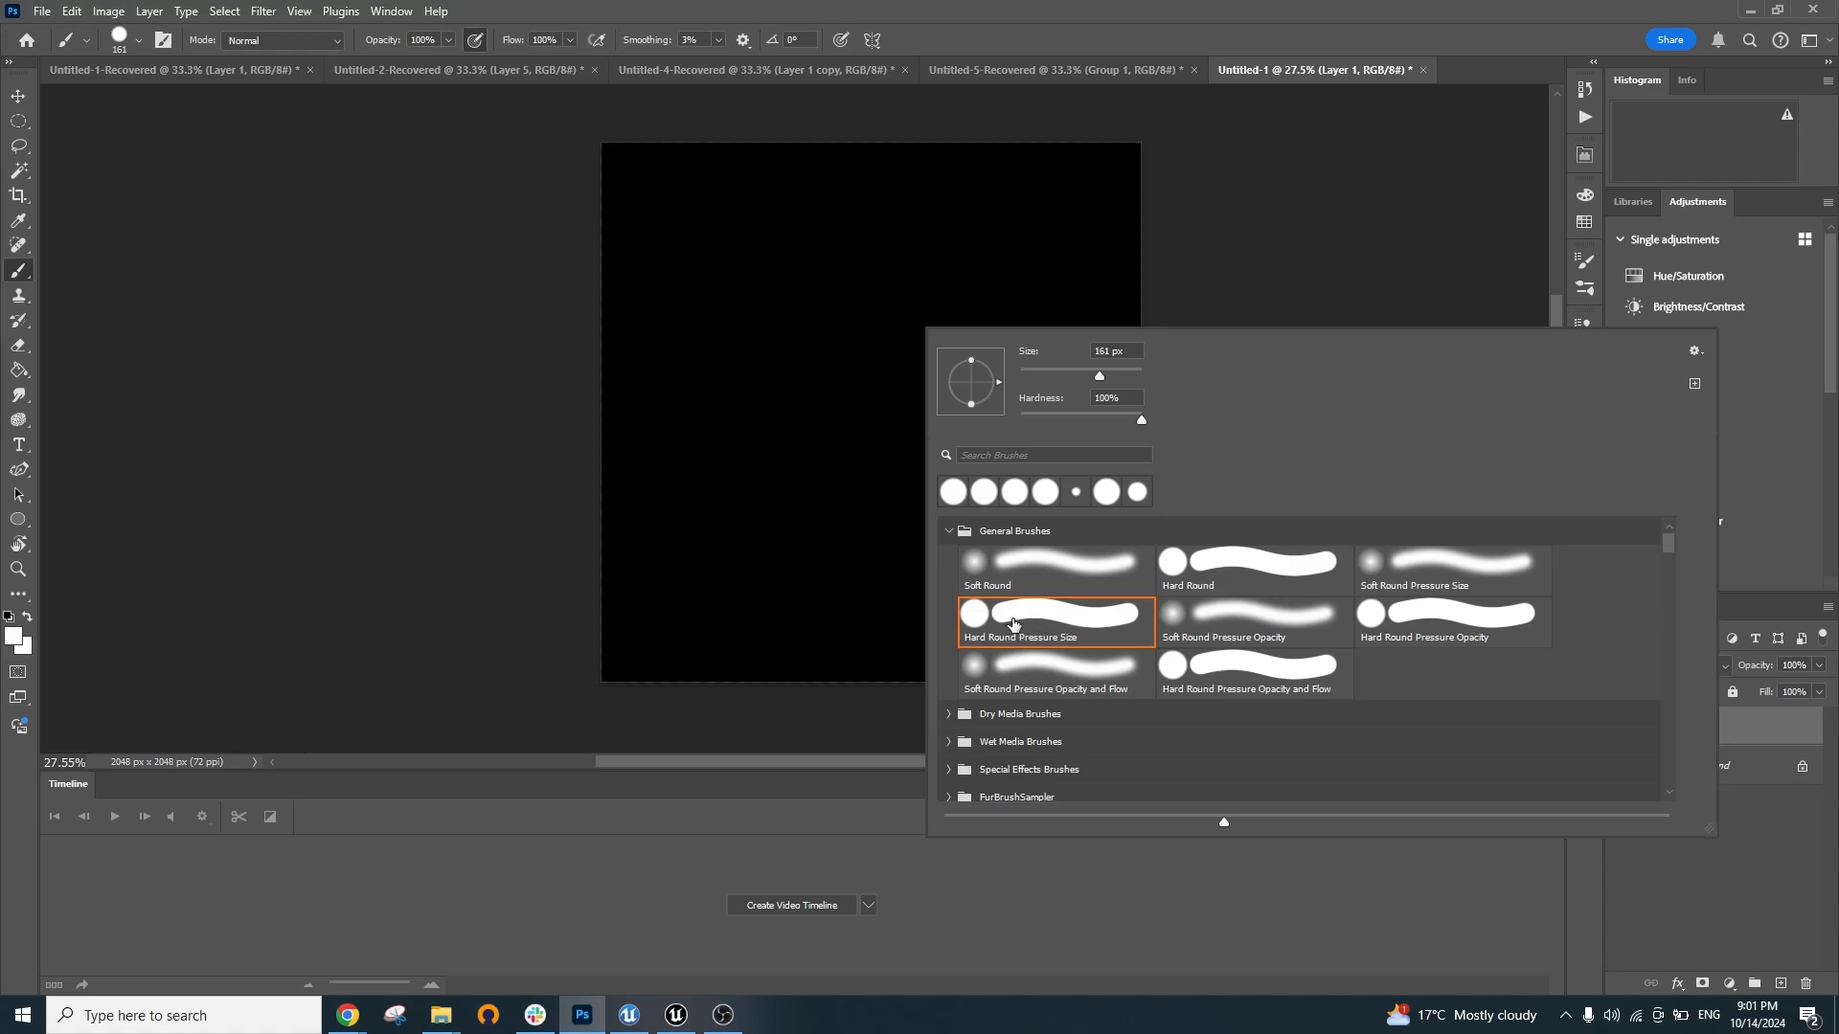
pyautogui.click(1244, 219)
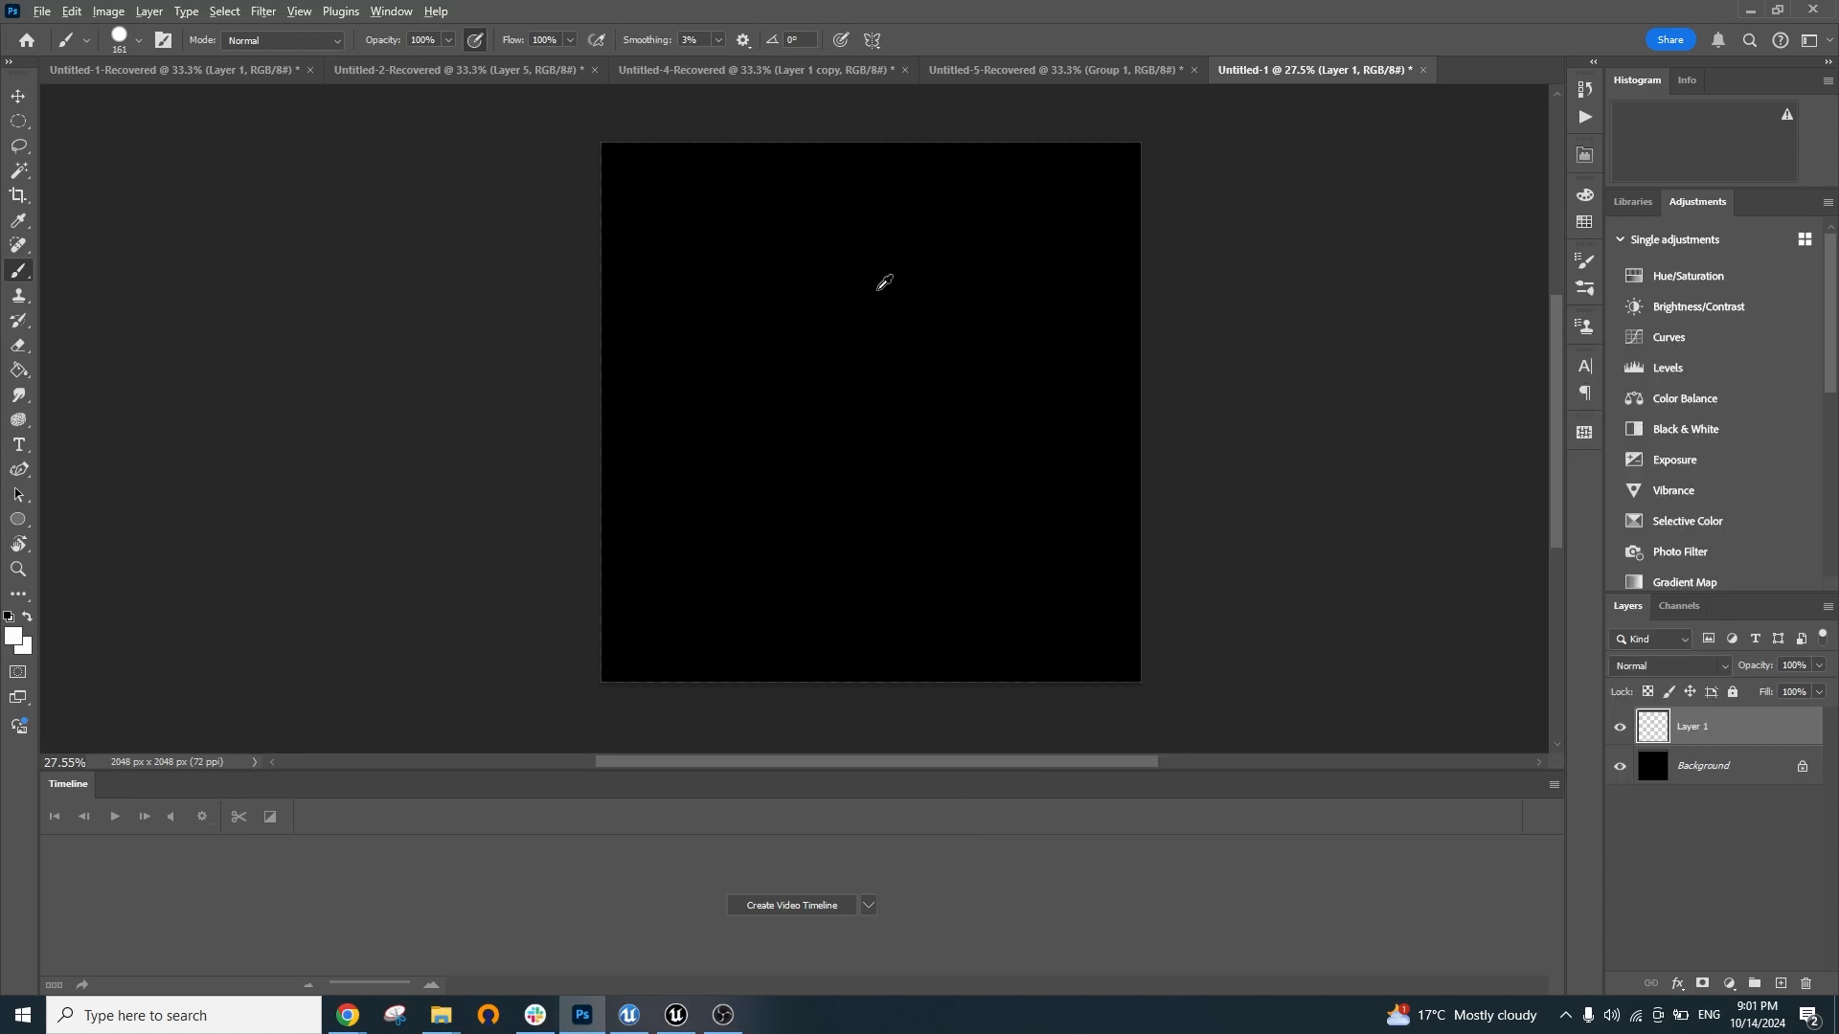
pyautogui.moveTo(877, 289); pyautogui.dragTo(894, 284)
pyautogui.moveTo(858, 181)
pyautogui.mouseDown()
pyautogui.moveTo(828, 285)
pyautogui.moveTo(866, 318)
pyautogui.moveTo(889, 458)
pyautogui.moveTo(873, 609)
pyautogui.mouseUp()
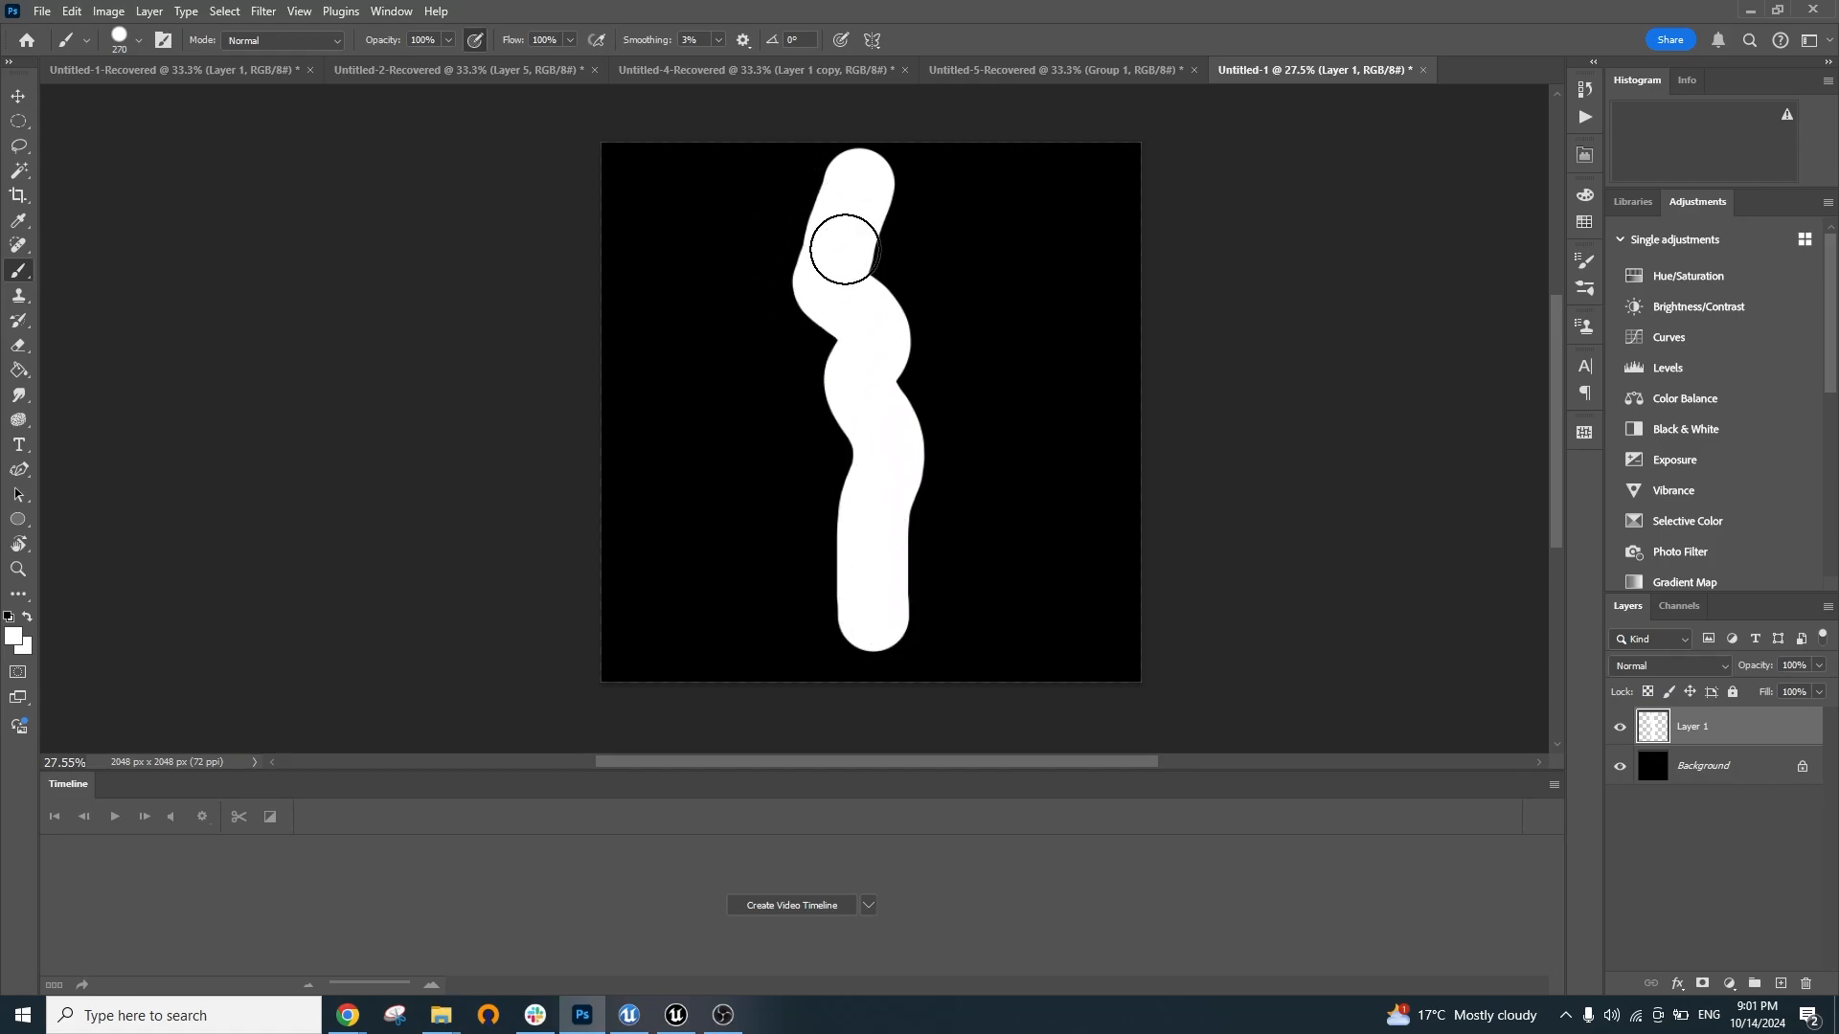
pyautogui.hotkey('ctrl', 'z')
pyautogui.moveTo(874, 185)
pyautogui.mouseDown()
pyautogui.moveTo(811, 230)
pyautogui.moveTo(840, 382)
pyautogui.moveTo(913, 388)
pyautogui.moveTo(914, 452)
pyautogui.moveTo(880, 478)
pyautogui.moveTo(883, 643)
pyautogui.mouseUp()
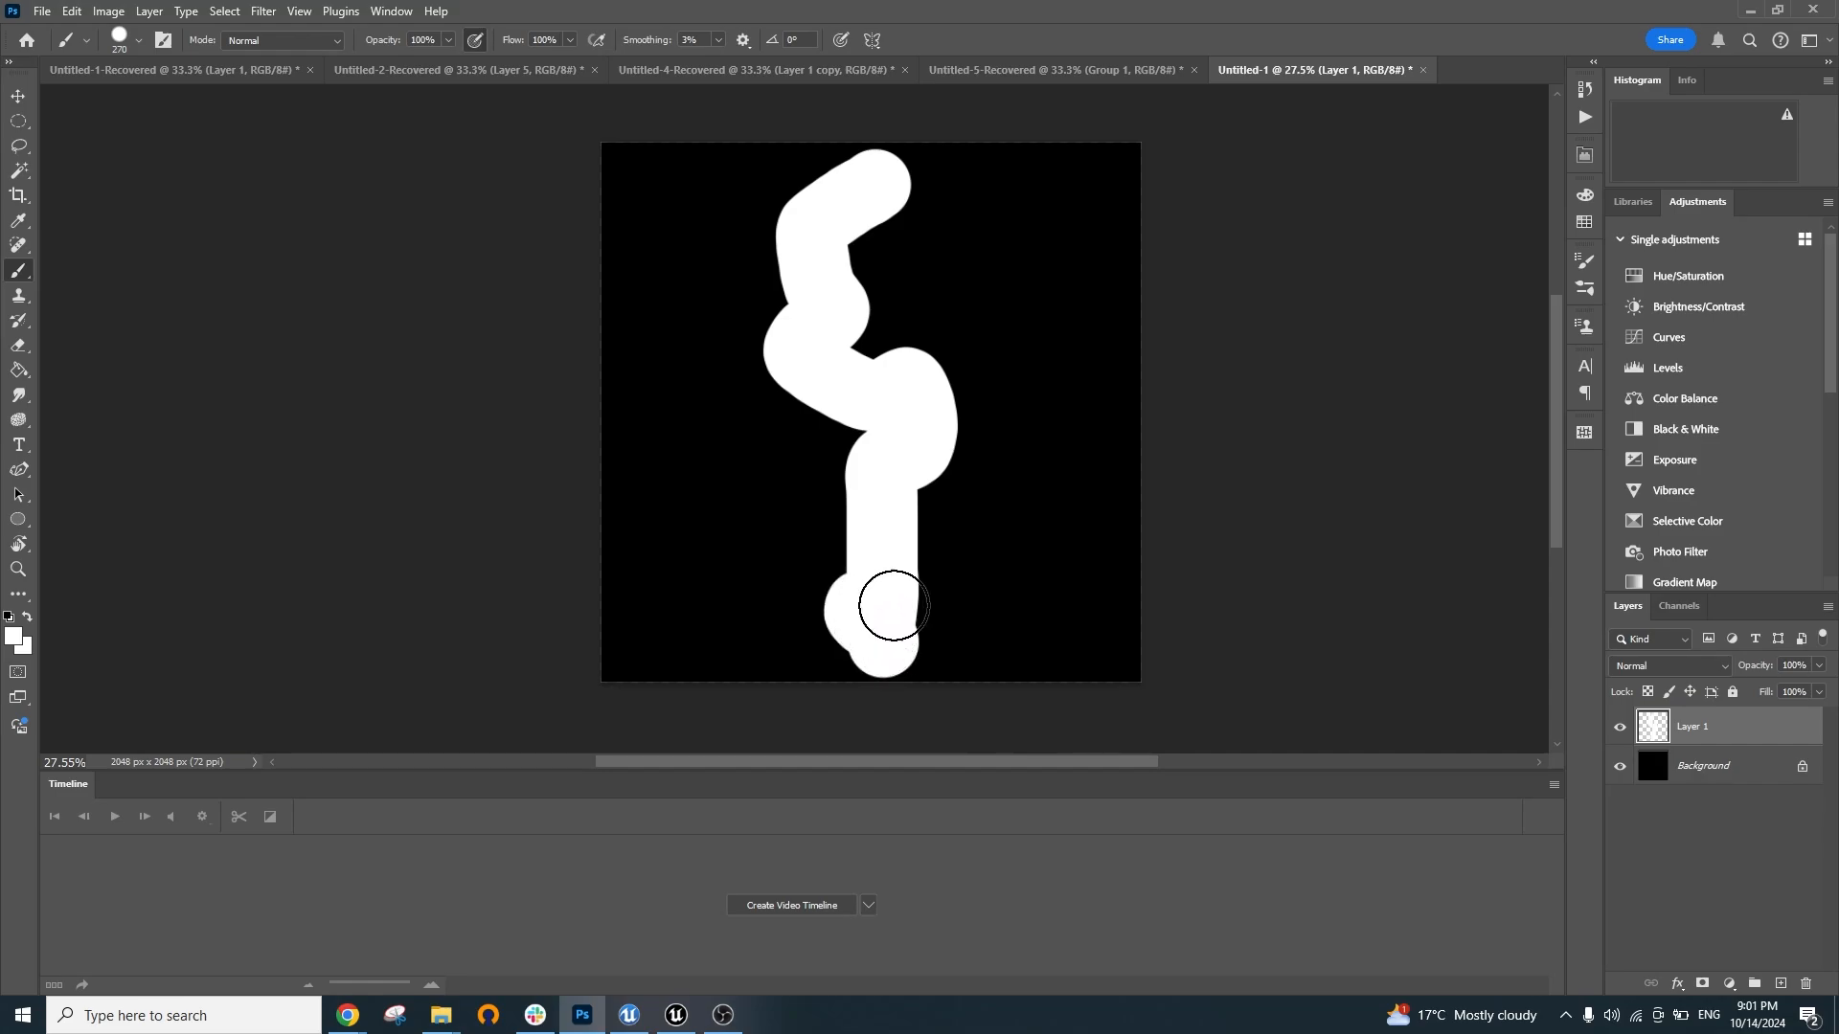
# Reduce the brush to 183 px and paint two white branches rising diagonally to both sides from the stroke's base
pyautogui.keyDown('alt'); pyautogui.rightClick(932, 644); pyautogui.keyUp('alt')
pyautogui.keyDown('alt'); pyautogui.rightClick(901, 654); pyautogui.keyUp('alt')
pyautogui.moveTo(894, 652); pyautogui.dragTo(1053, 508)
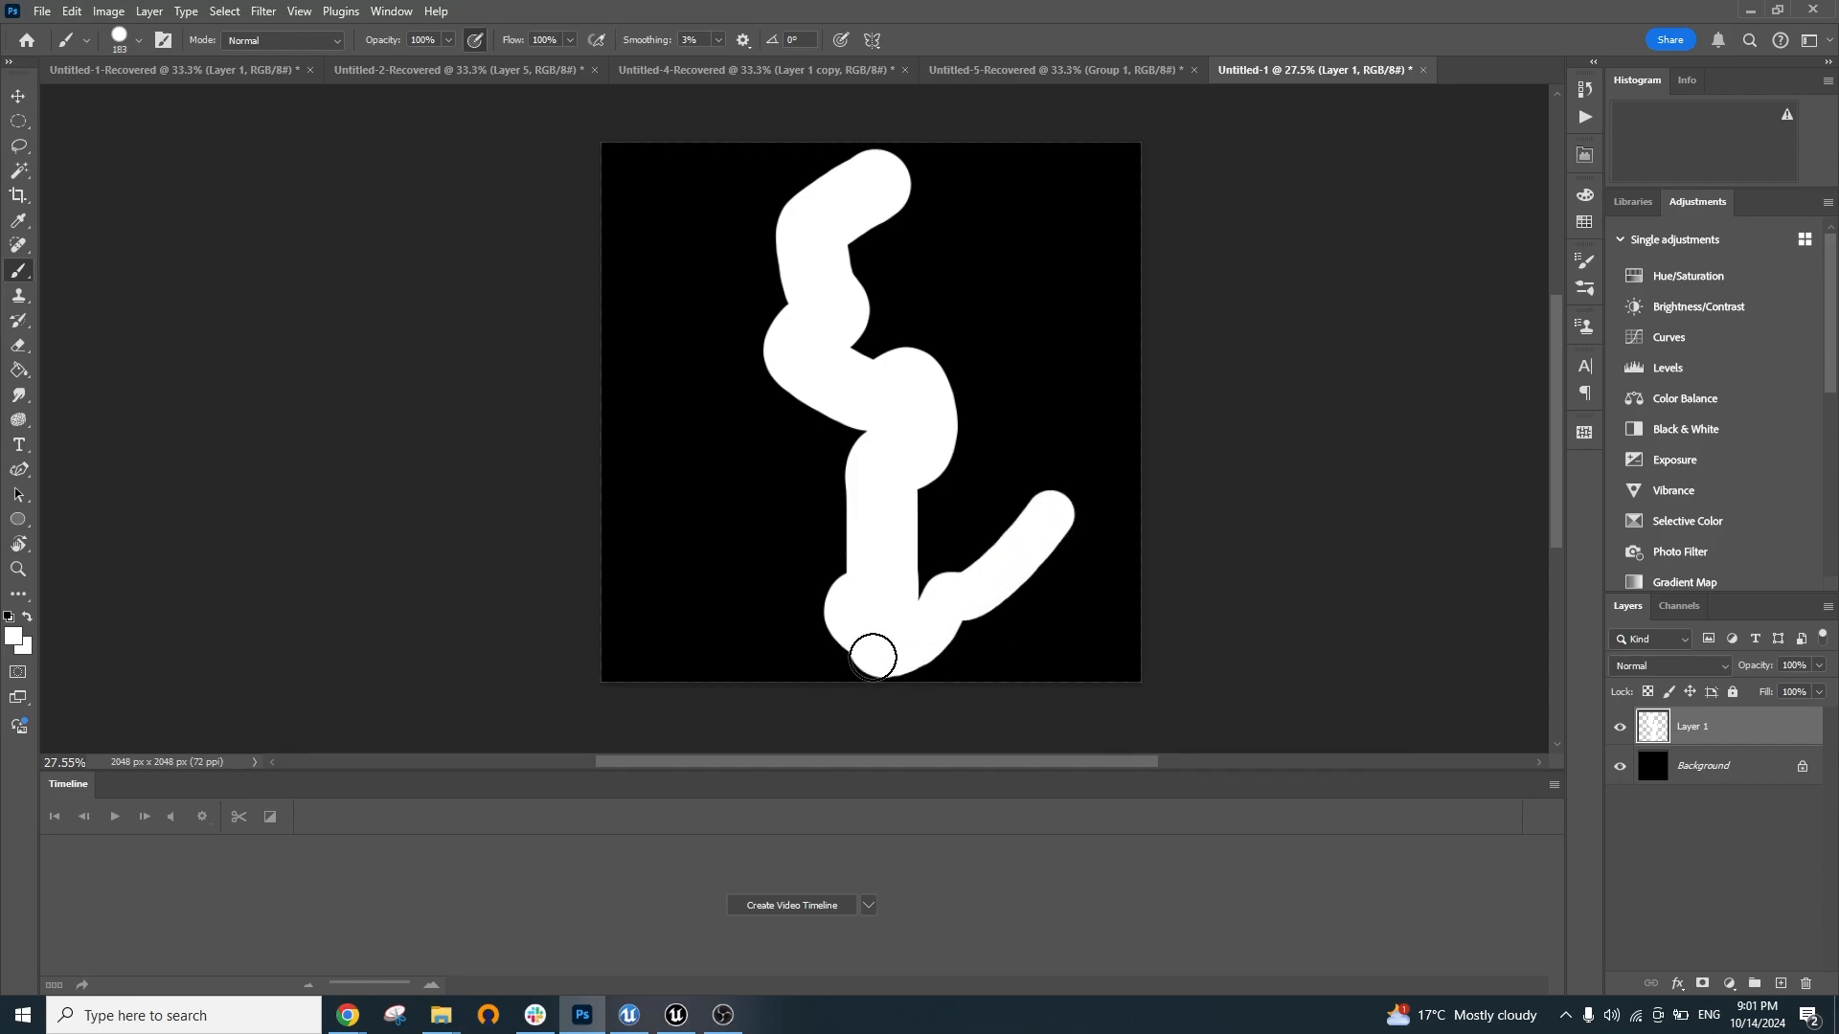
pyautogui.moveTo(872, 657); pyautogui.dragTo(673, 492)
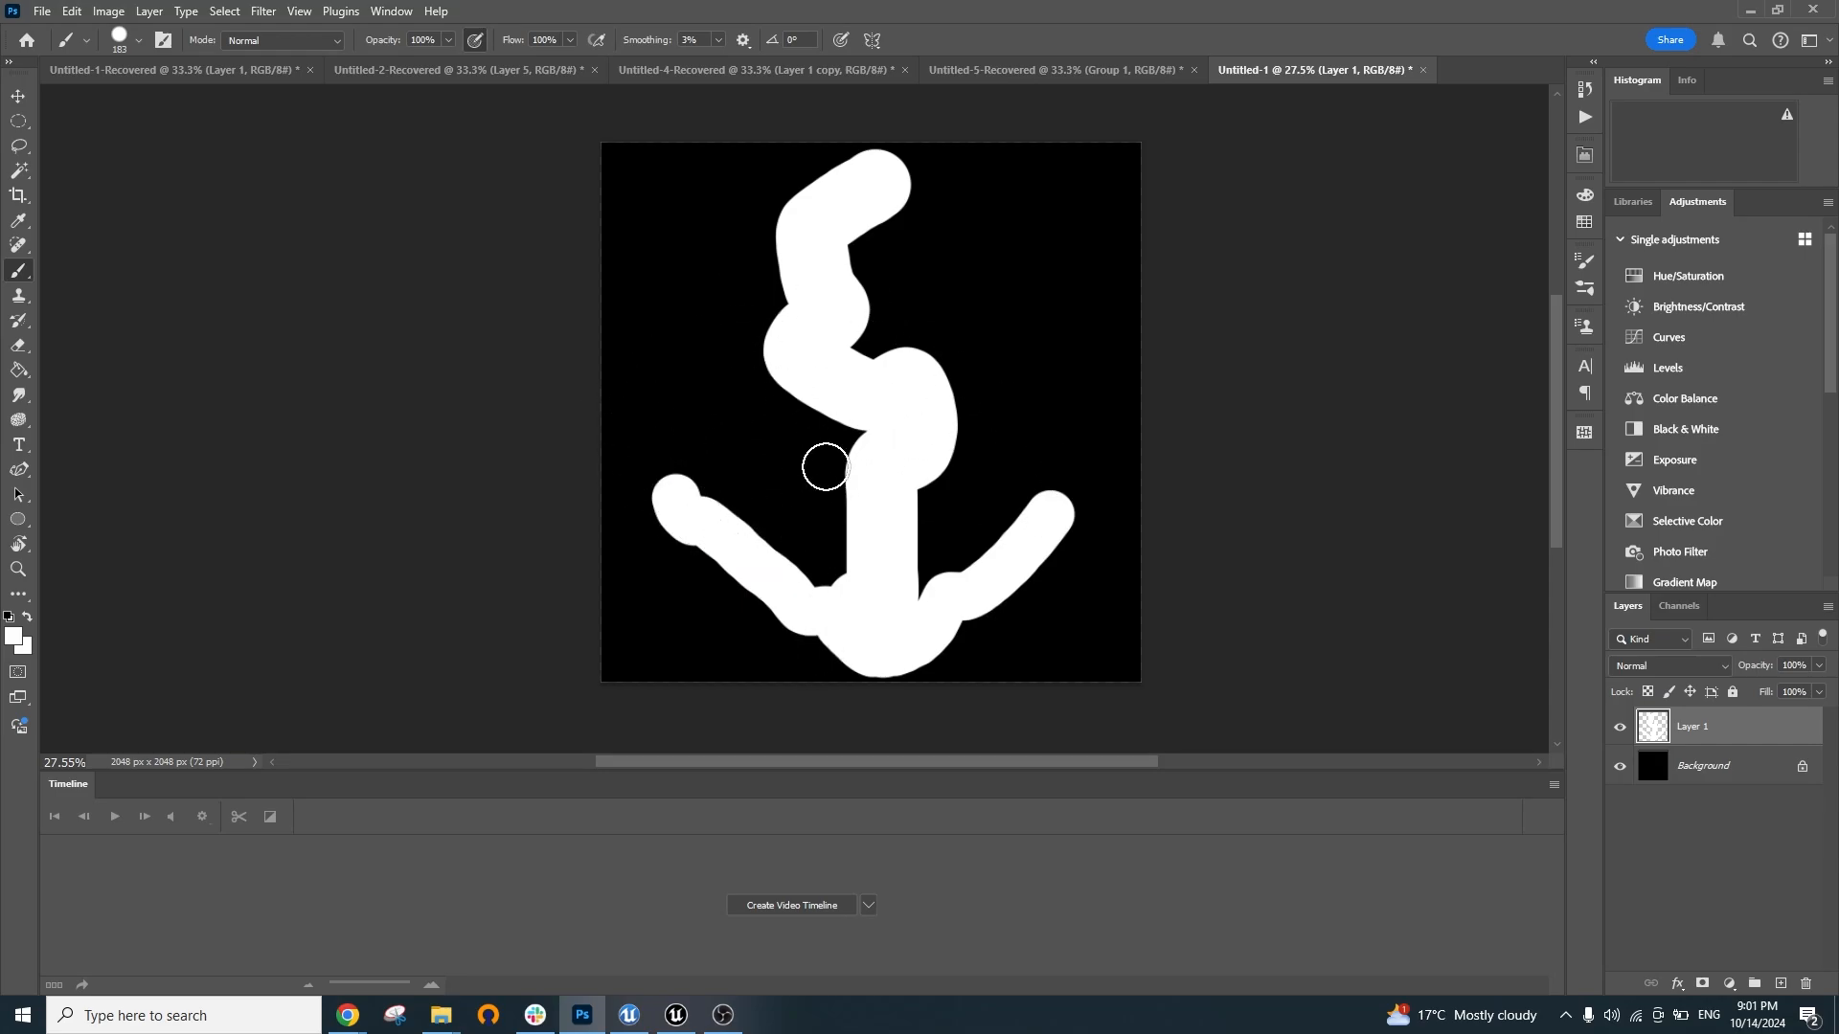
# Erase the rounded underside of the base on both sides so it tapers to a point, using eraser sizes of 302 and 203 px
pyautogui.scroll(3, 896, 661)
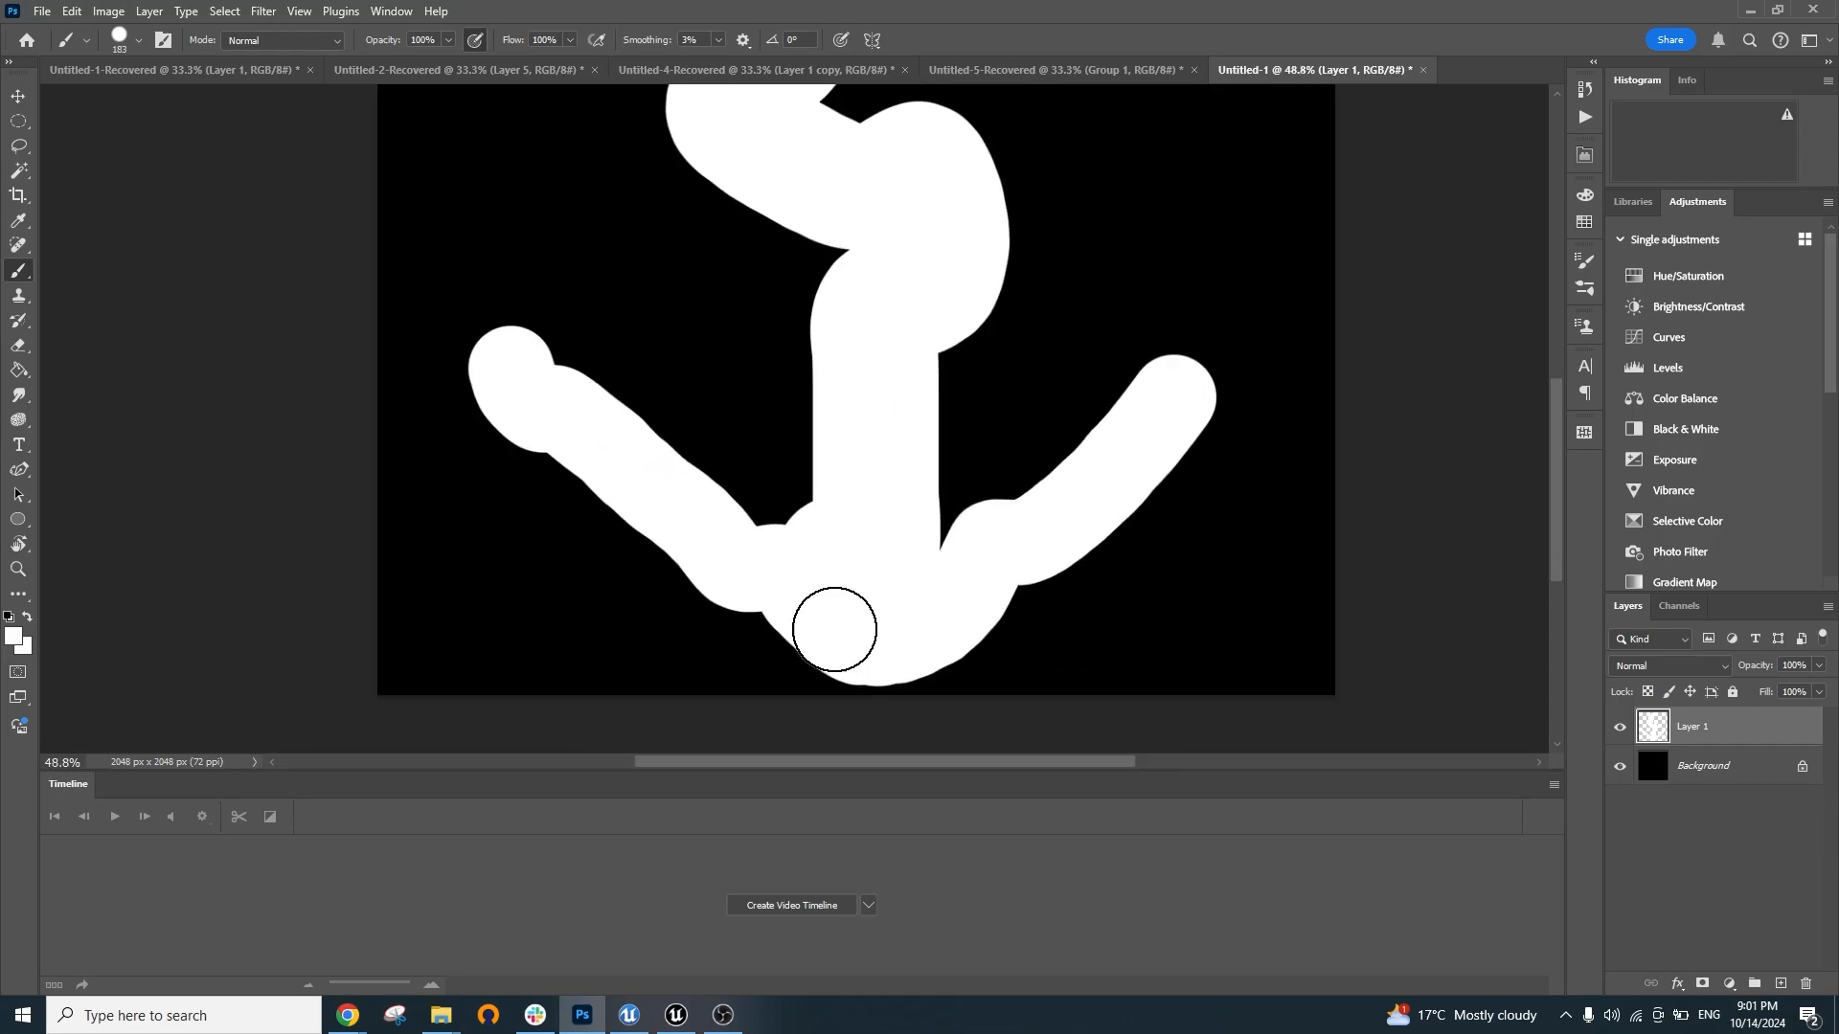
pyautogui.press('e')
pyautogui.moveTo(679, 667)
pyautogui.mouseDown()
pyautogui.moveTo(872, 765)
pyautogui.moveTo(957, 750)
pyautogui.moveTo(916, 722)
pyautogui.moveTo(981, 710)
pyautogui.mouseUp()
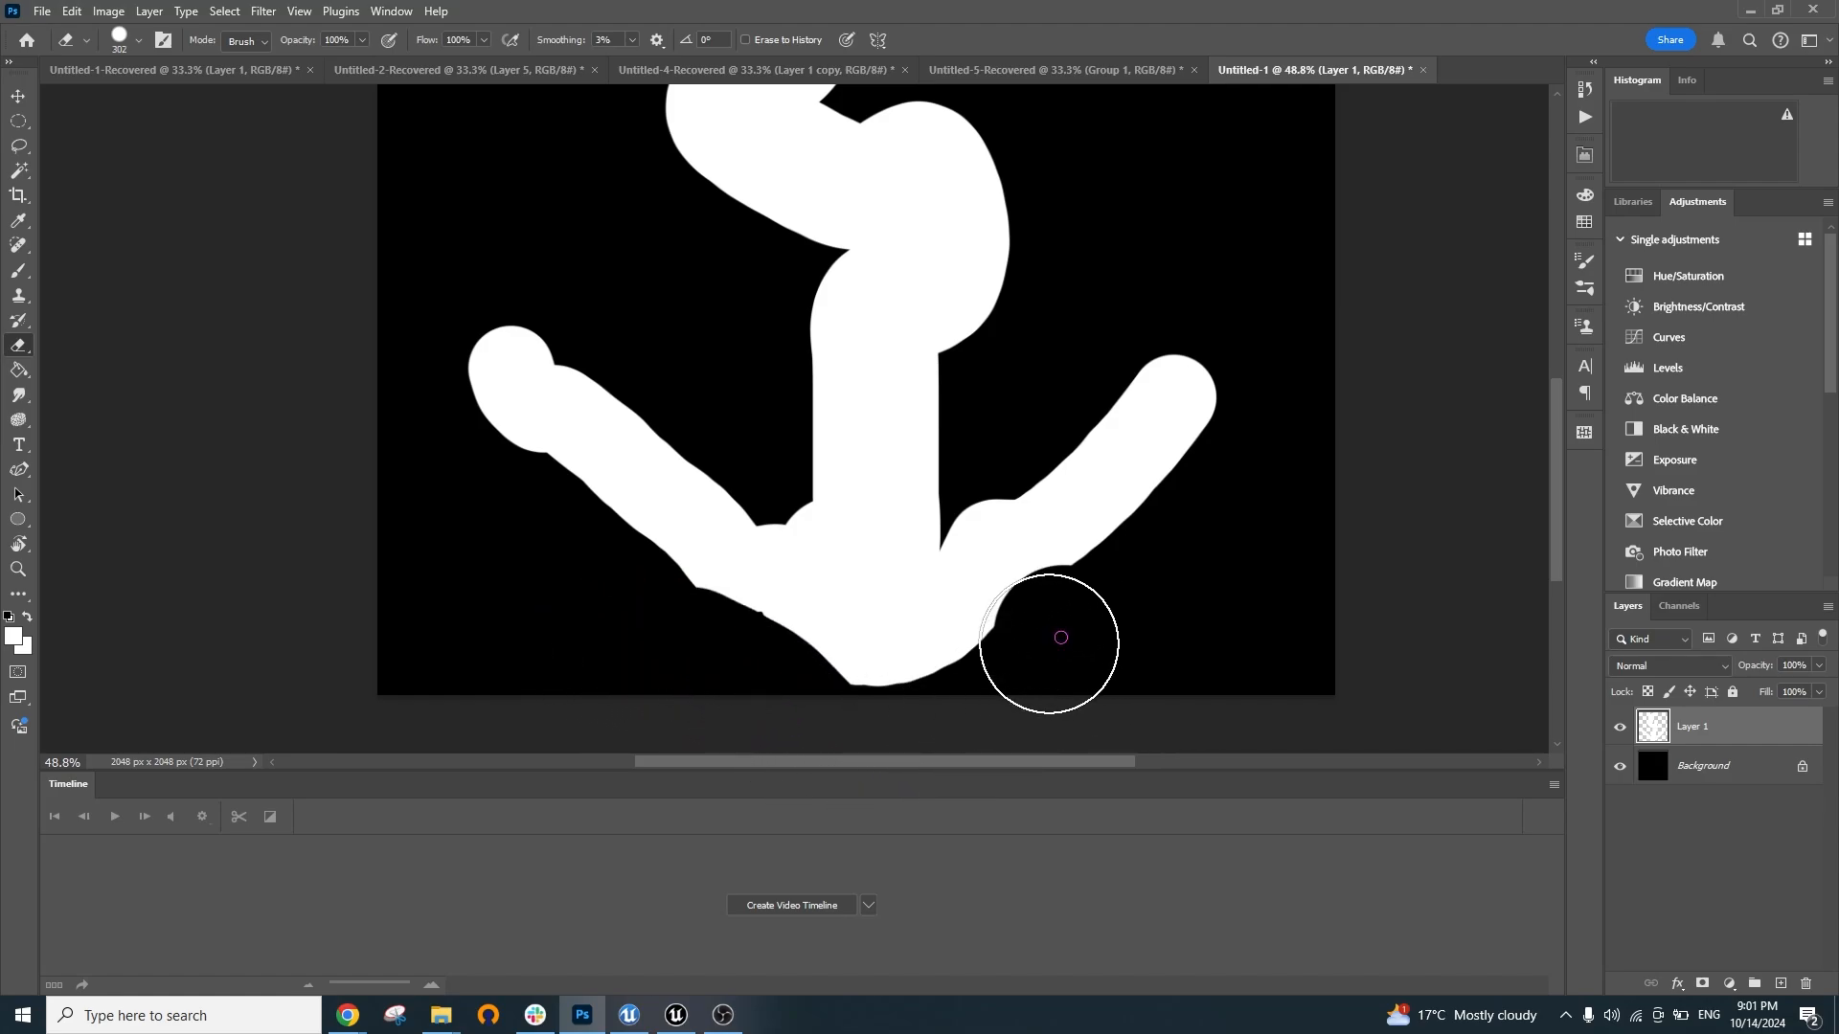
pyautogui.keyDown('alt'); pyautogui.rightClick(993, 674); pyautogui.keyUp('alt')
pyautogui.moveTo(1016, 632); pyautogui.dragTo(1006, 664)
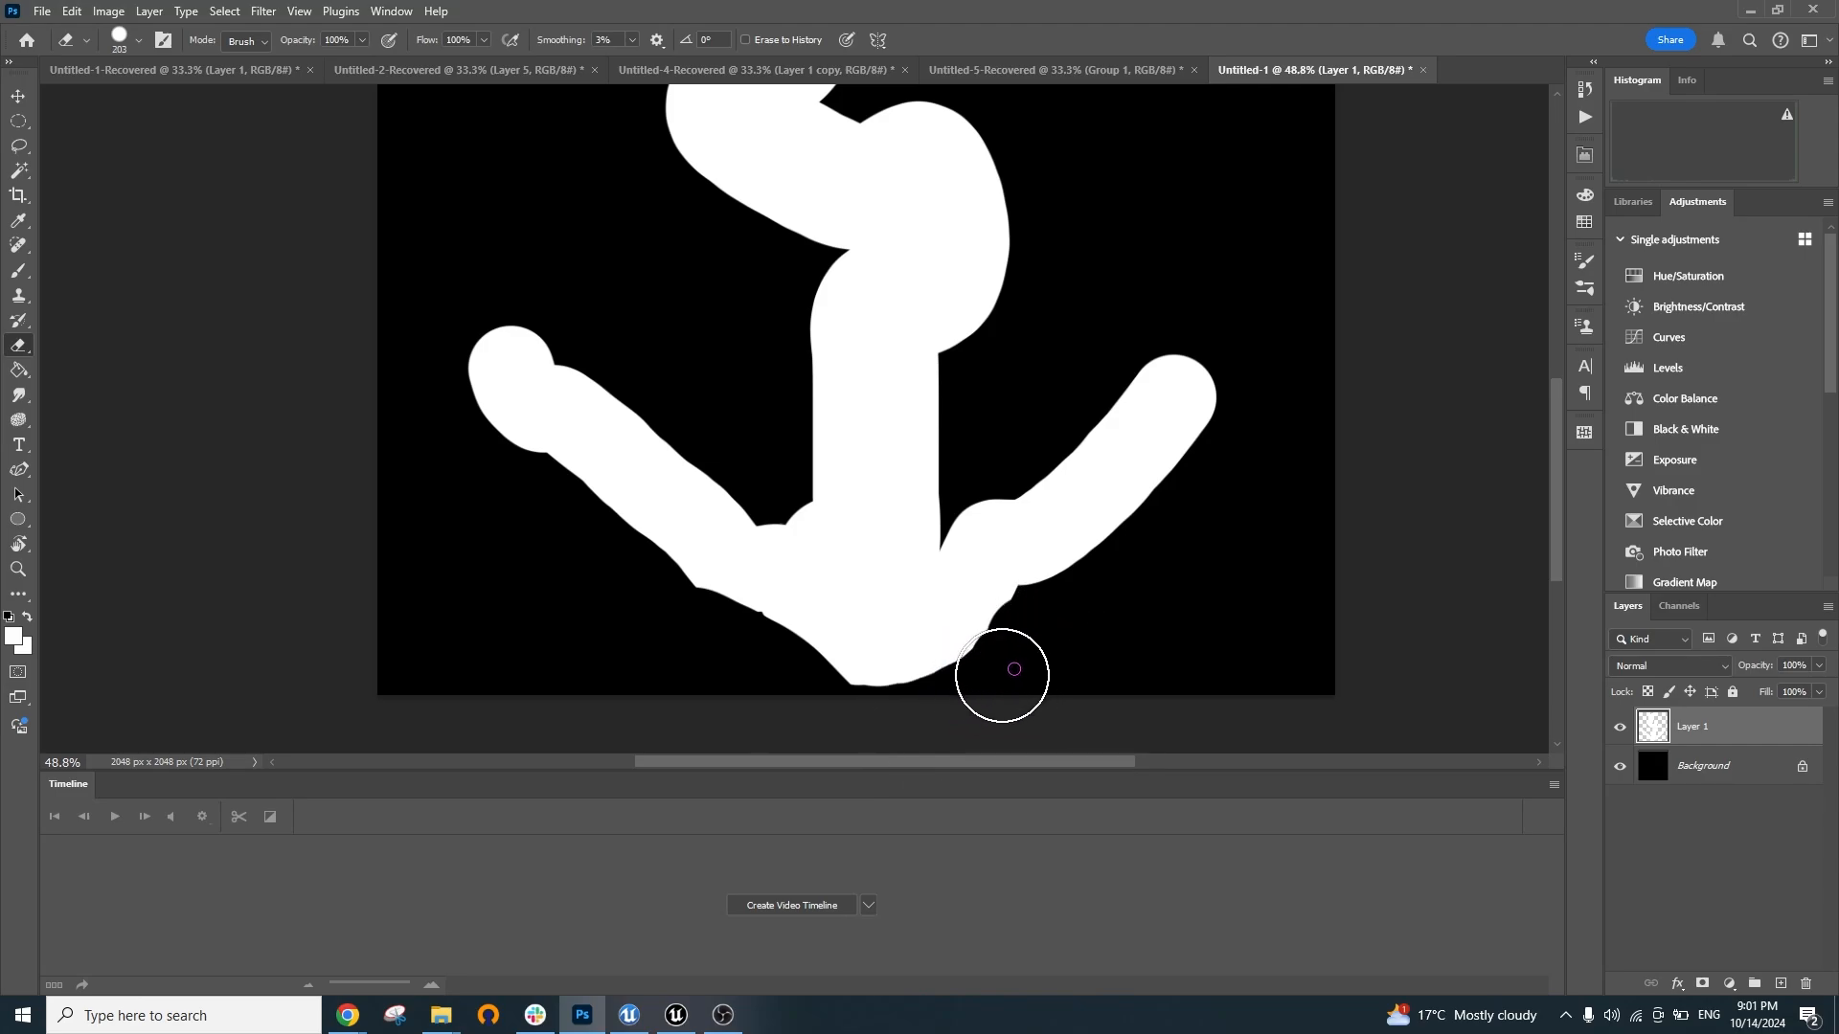
# Set the eraser to about 183 px and trim both sides of the stroke's upper end into a narrow slanted tip
pyautogui.moveTo(973, 305); pyautogui.dragTo(1055, 861)
pyautogui.moveTo(1027, 436); pyautogui.dragTo(1051, 367)
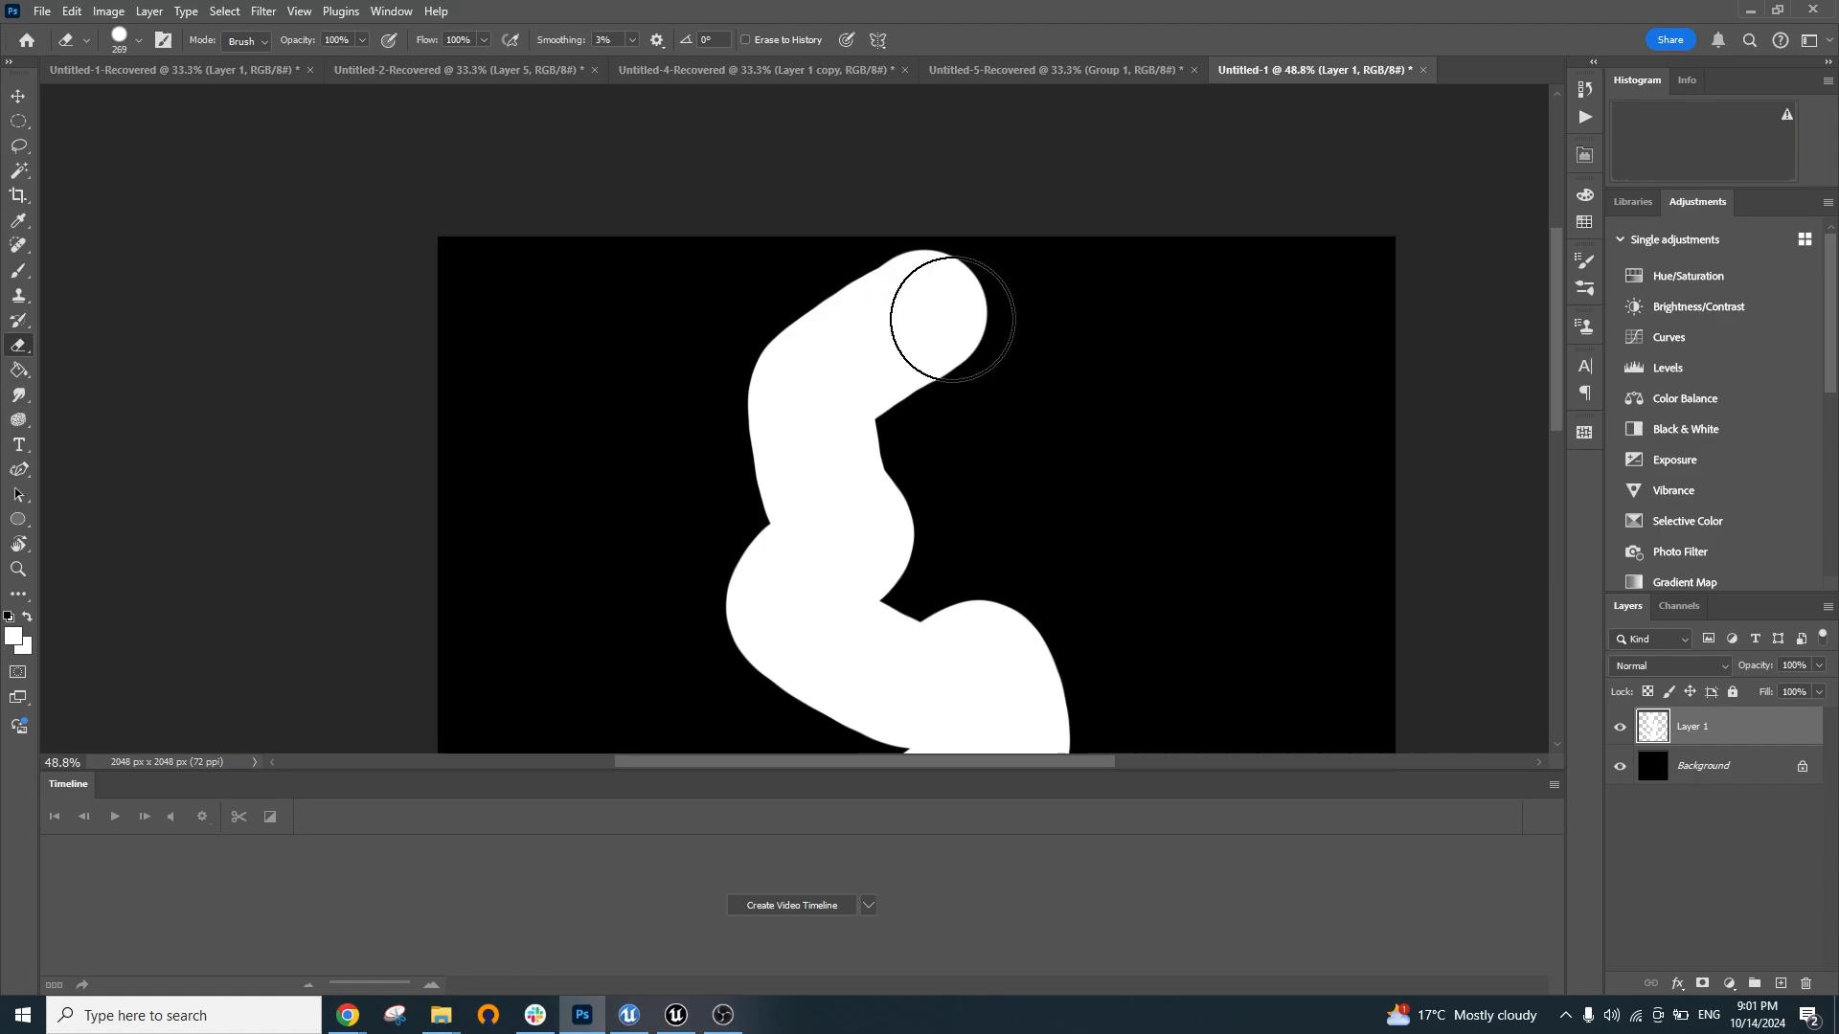
pyautogui.keyDown('alt'); pyautogui.rightClick(919, 357); pyautogui.keyUp('alt')
pyautogui.moveTo(1020, 287); pyautogui.dragTo(912, 431)
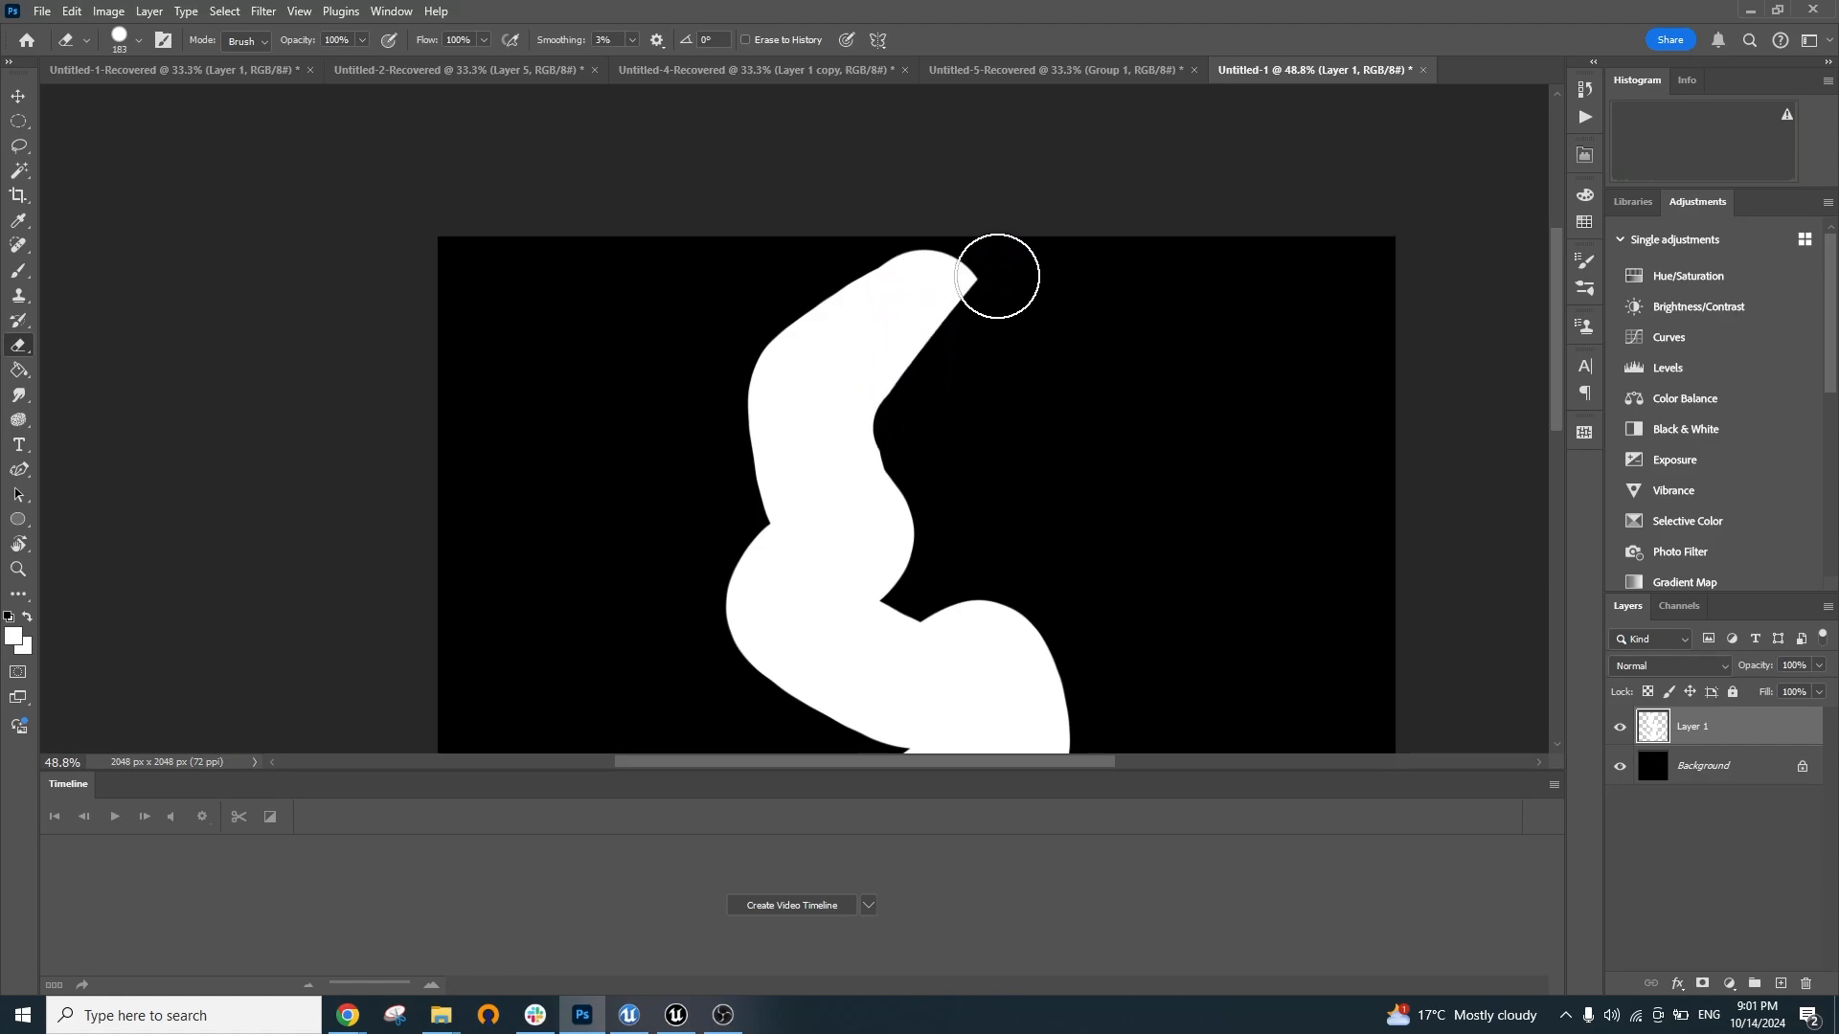
pyautogui.hotkey('ctrl', 'z')
pyautogui.moveTo(991, 285)
pyautogui.mouseDown()
pyautogui.moveTo(948, 341)
pyautogui.moveTo(956, 364)
pyautogui.mouseUp()
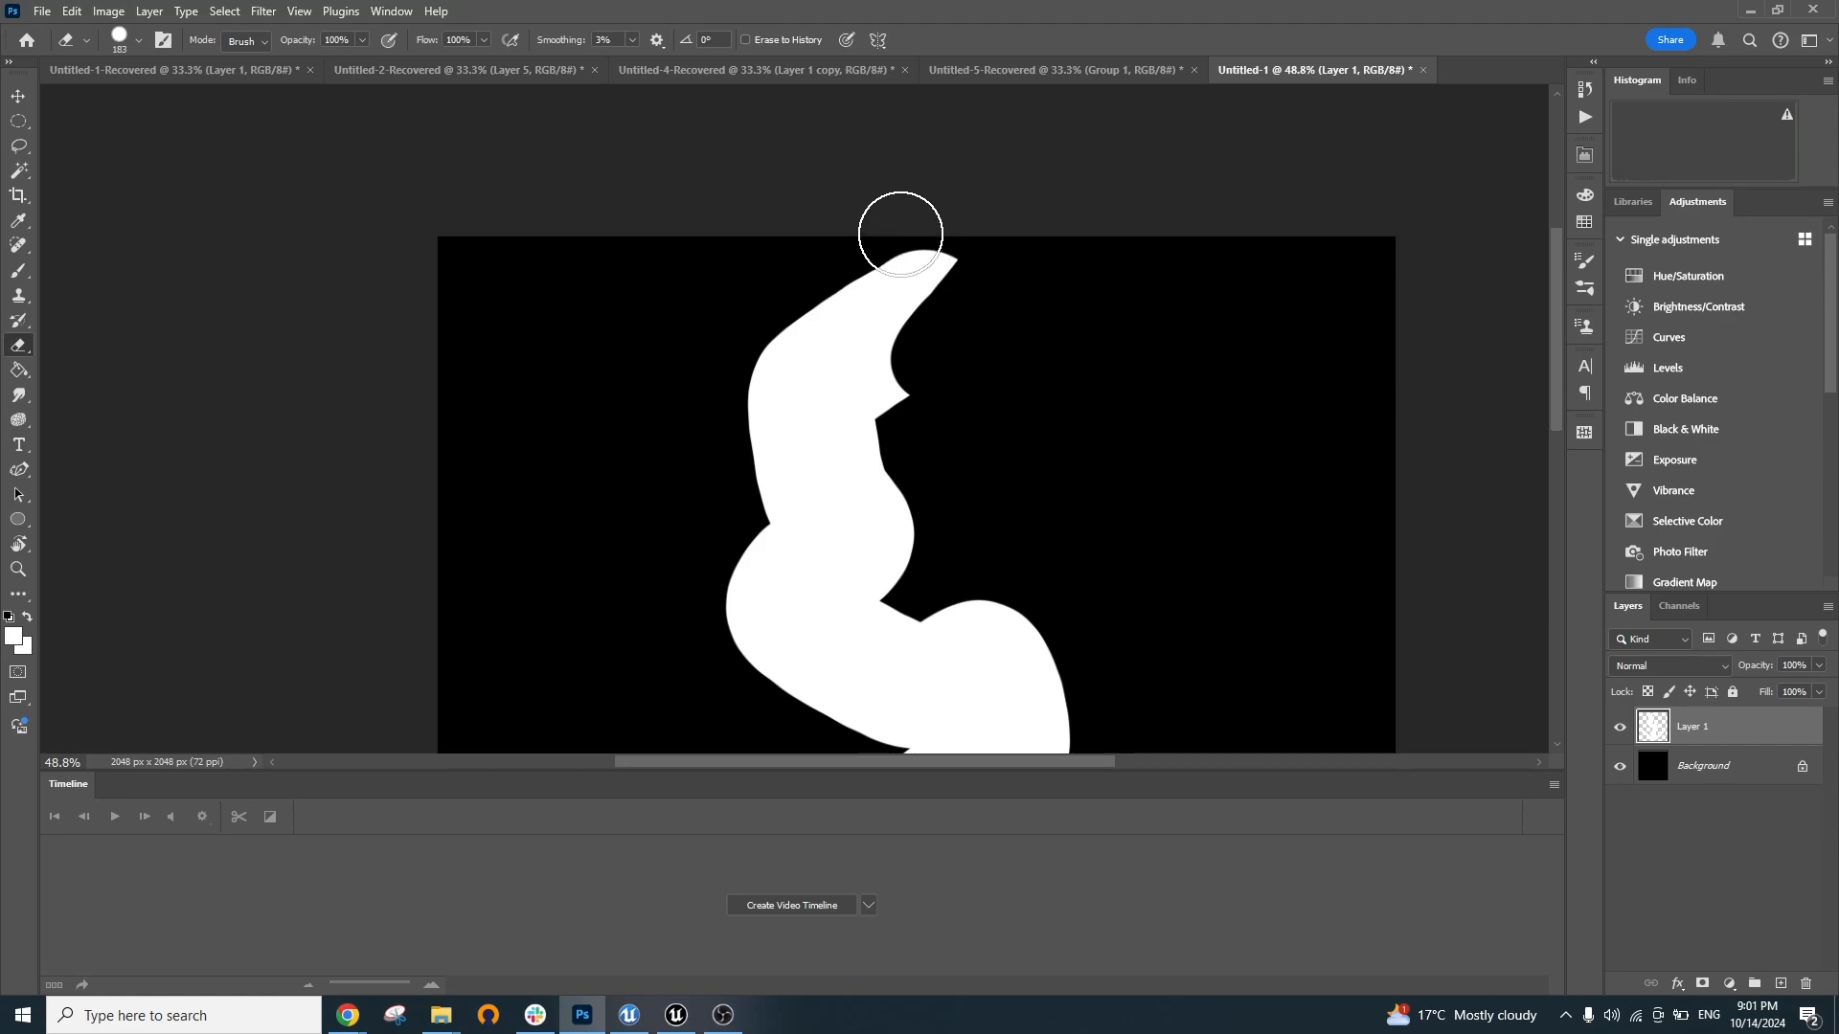
pyautogui.moveTo(909, 225)
pyautogui.mouseDown()
pyautogui.moveTo(826, 210)
pyautogui.moveTo(869, 250)
pyautogui.moveTo(854, 267)
pyautogui.moveTo(766, 239)
pyautogui.moveTo(845, 268)
pyautogui.moveTo(769, 295)
pyautogui.mouseUp()
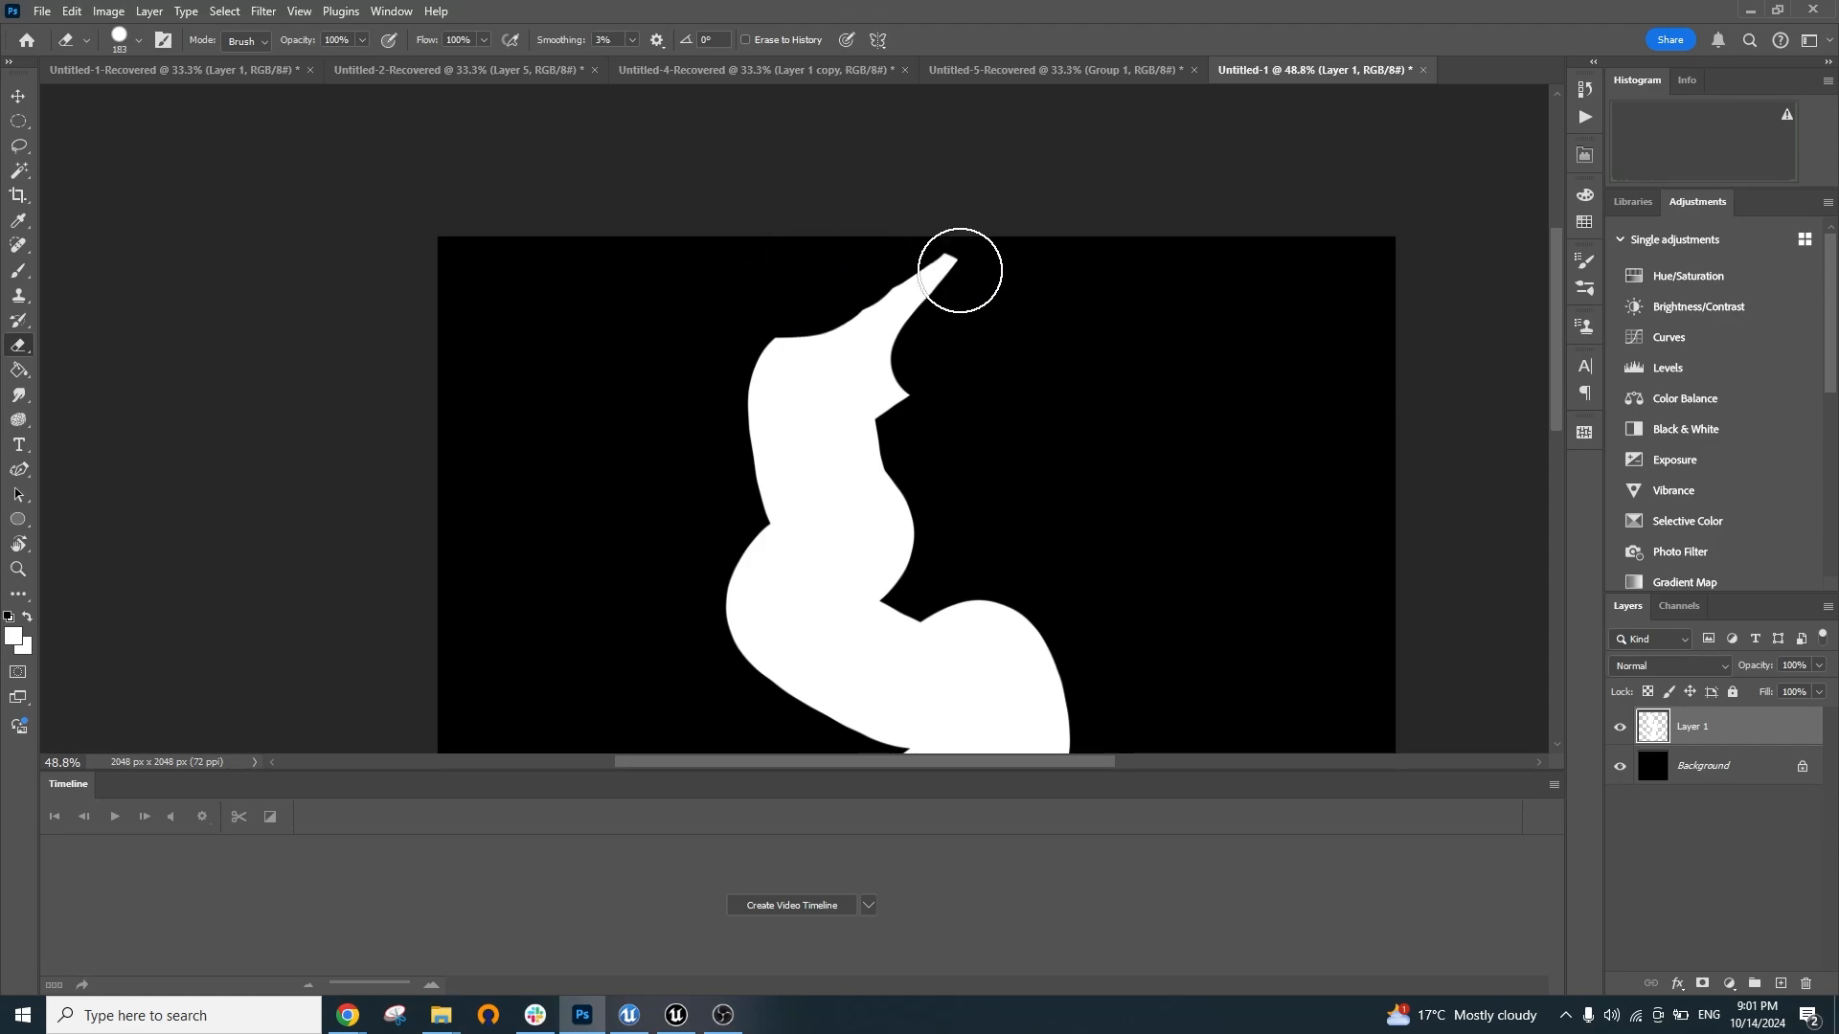
pyautogui.moveTo(877, 317)
pyautogui.mouseDown()
pyautogui.moveTo(884, 405)
pyautogui.moveTo(853, 427)
pyautogui.moveTo(909, 376)
pyautogui.mouseUp()
# Erase rounded bites from both sides of the wavy stroke's upper and middle bends
pyautogui.moveTo(738, 406); pyautogui.dragTo(791, 547)
pyautogui.hotkey('ctrl', 'z')
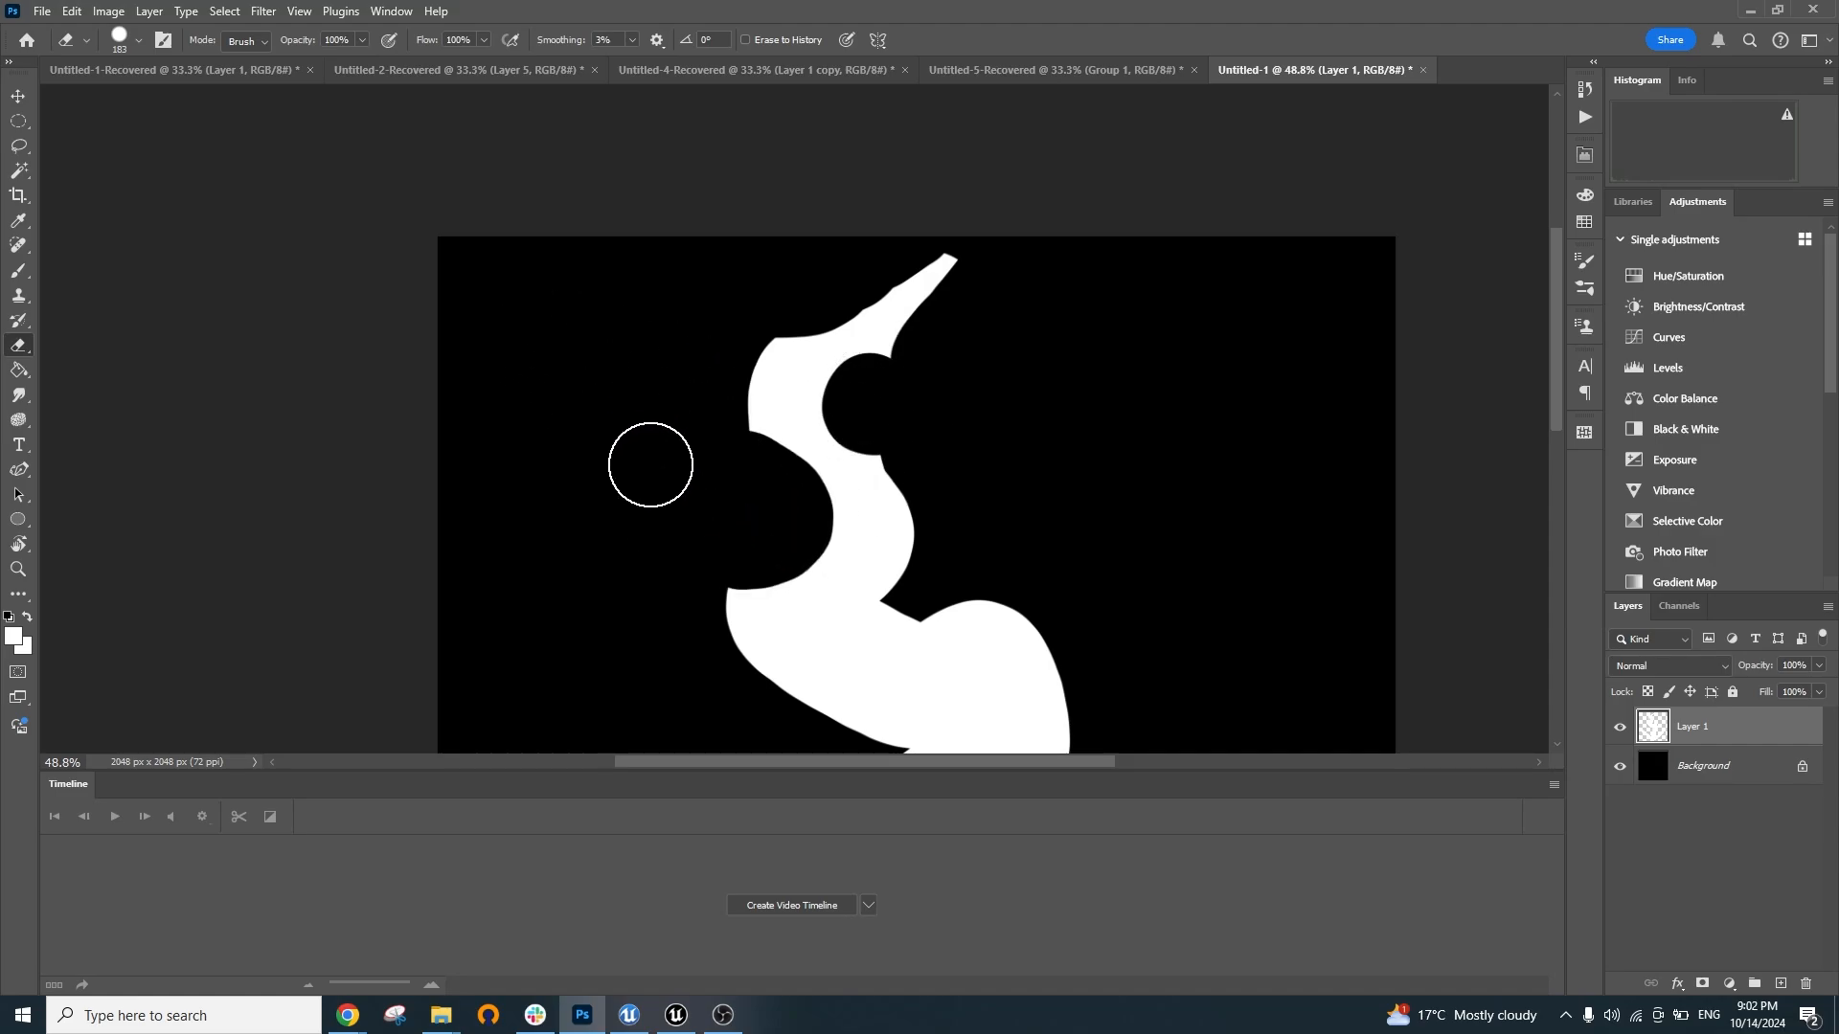
pyautogui.moveTo(936, 509)
pyautogui.mouseDown()
pyautogui.moveTo(941, 560)
pyautogui.moveTo(864, 621)
pyautogui.mouseUp()
pyautogui.scroll(-5, 945, 538)
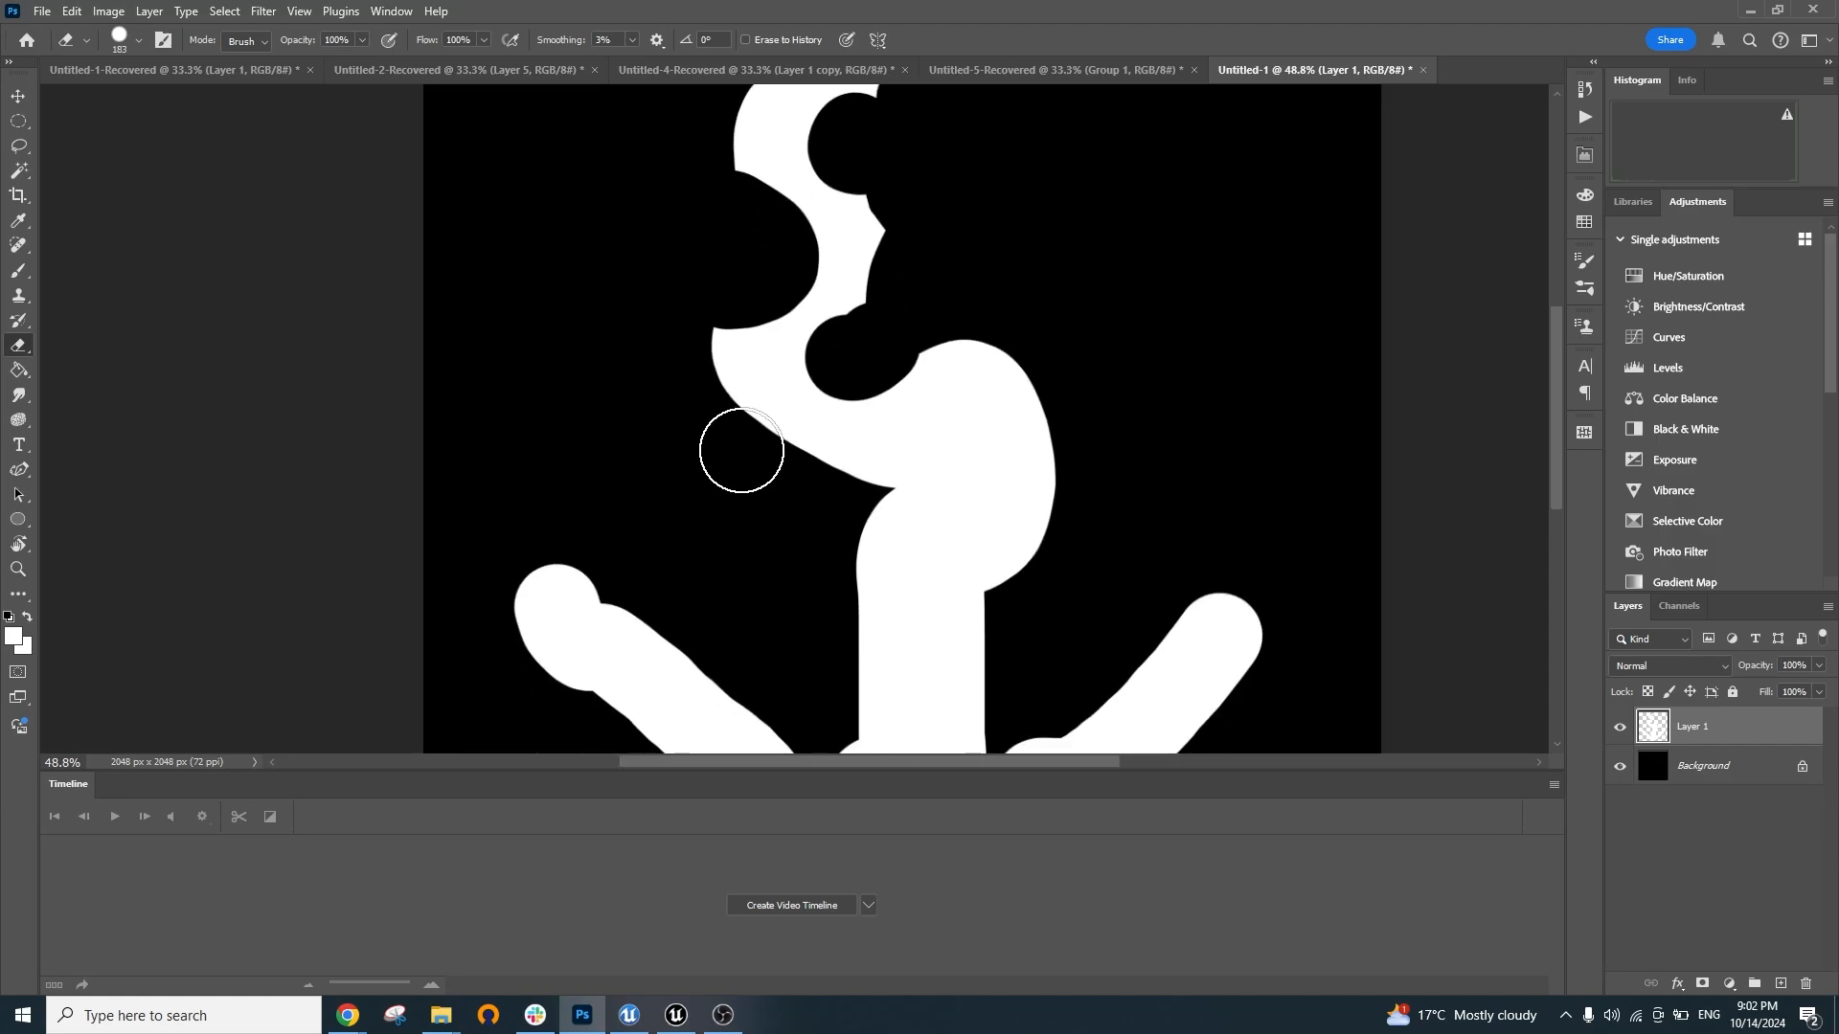
pyautogui.moveTo(738, 435); pyautogui.dragTo(804, 496)
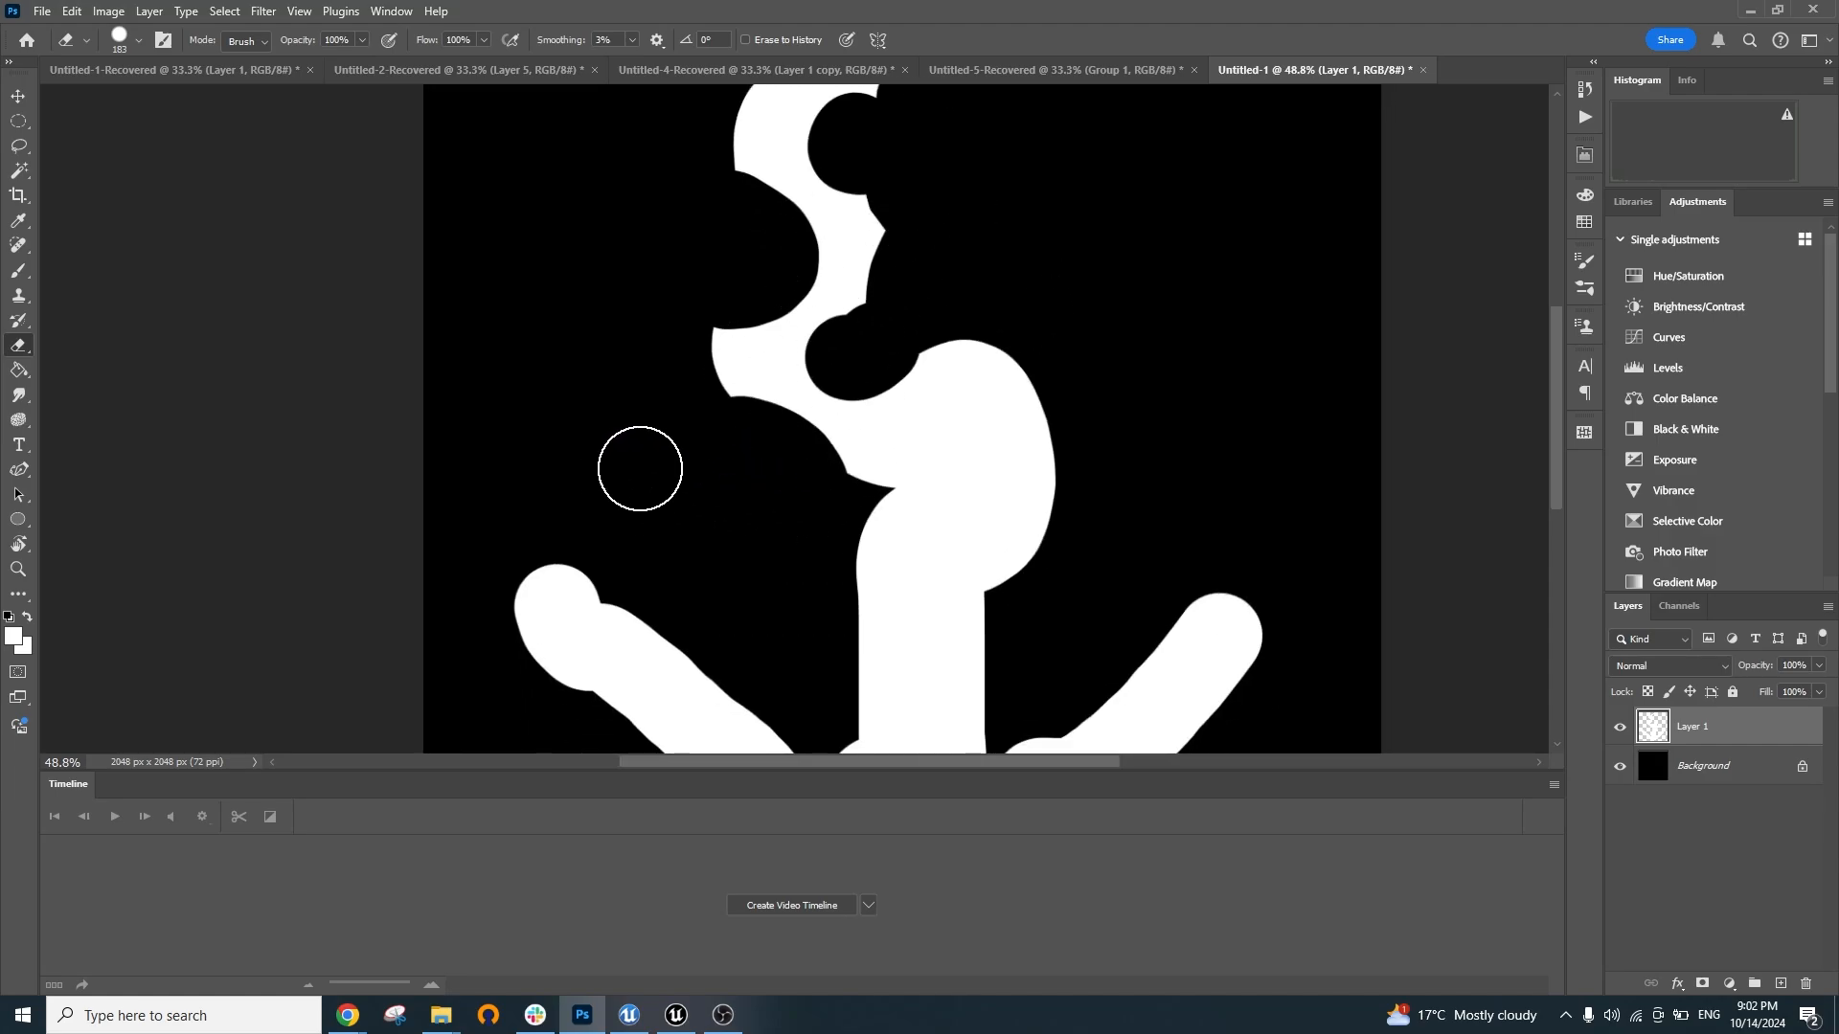
# Erase a round hole in the lower bend, cut away its outer right edge, and narrow the trunk just below it
pyautogui.click(927, 461)
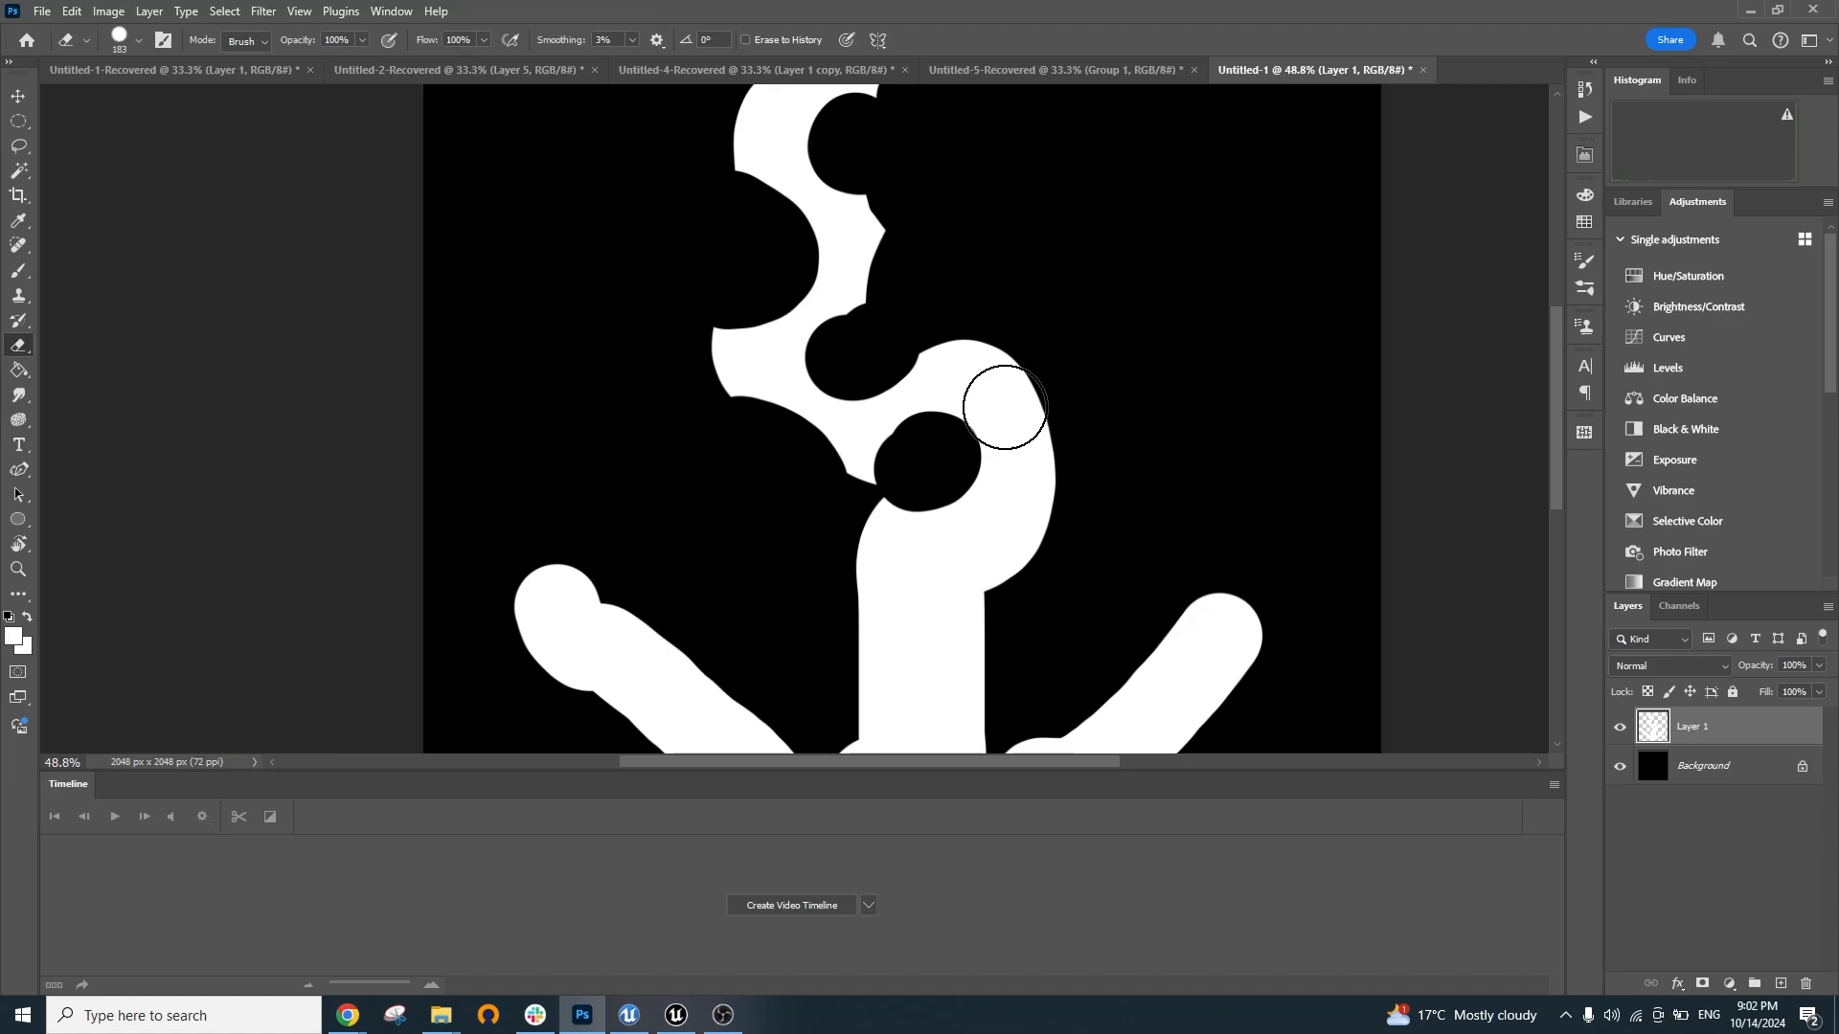
pyautogui.moveTo(1013, 337); pyautogui.dragTo(1138, 418)
pyautogui.moveTo(1051, 505); pyautogui.dragTo(964, 586)
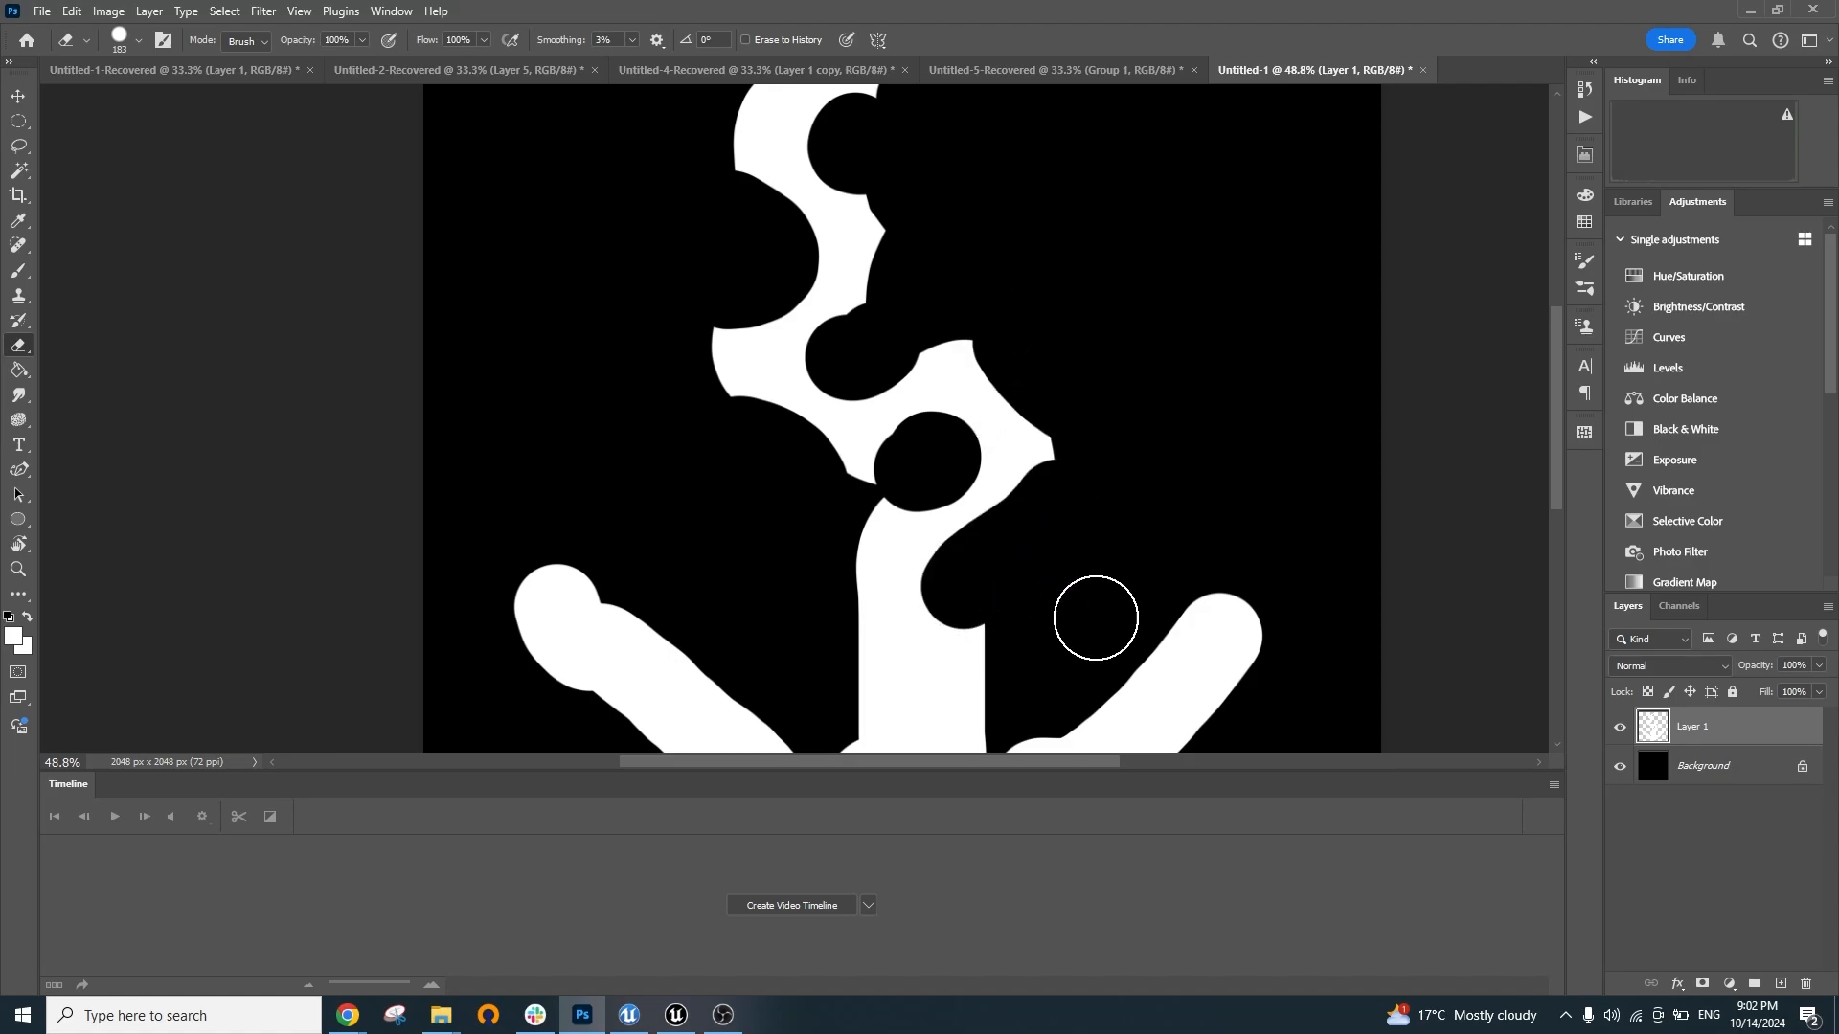
pyautogui.moveTo(843, 567); pyautogui.dragTo(856, 639)
# Thin the lower trunk by erasing its right side, and with a much smaller eraser notch its left side above the base
pyautogui.moveTo(1054, 554); pyautogui.dragTo(1075, 346)
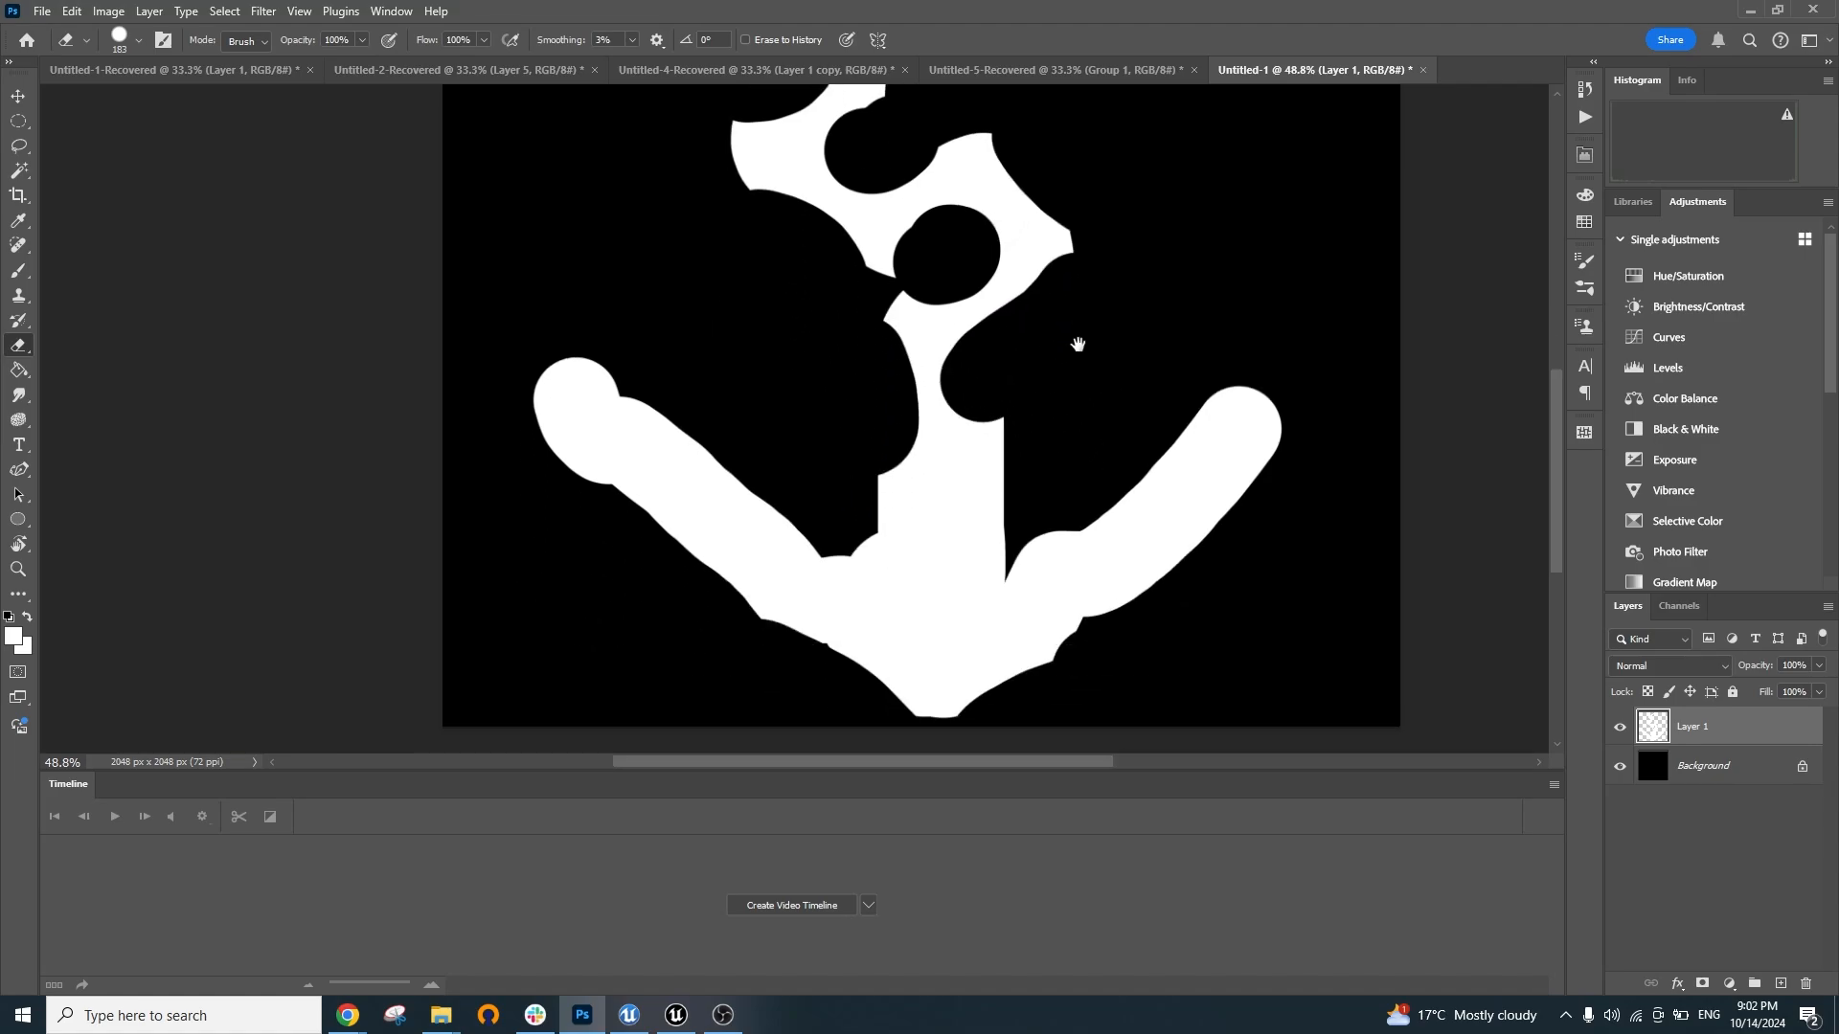
pyautogui.moveTo(931, 476)
pyautogui.mouseDown()
pyautogui.moveTo(1018, 459)
pyautogui.moveTo(957, 488)
pyautogui.moveTo(1001, 458)
pyautogui.mouseUp()
pyautogui.hotkey('ctrl', 'z')
pyautogui.moveTo(1038, 390)
pyautogui.mouseDown()
pyautogui.moveTo(991, 426)
pyautogui.moveTo(1000, 496)
pyautogui.moveTo(1044, 474)
pyautogui.moveTo(977, 484)
pyautogui.moveTo(967, 526)
pyautogui.mouseUp()
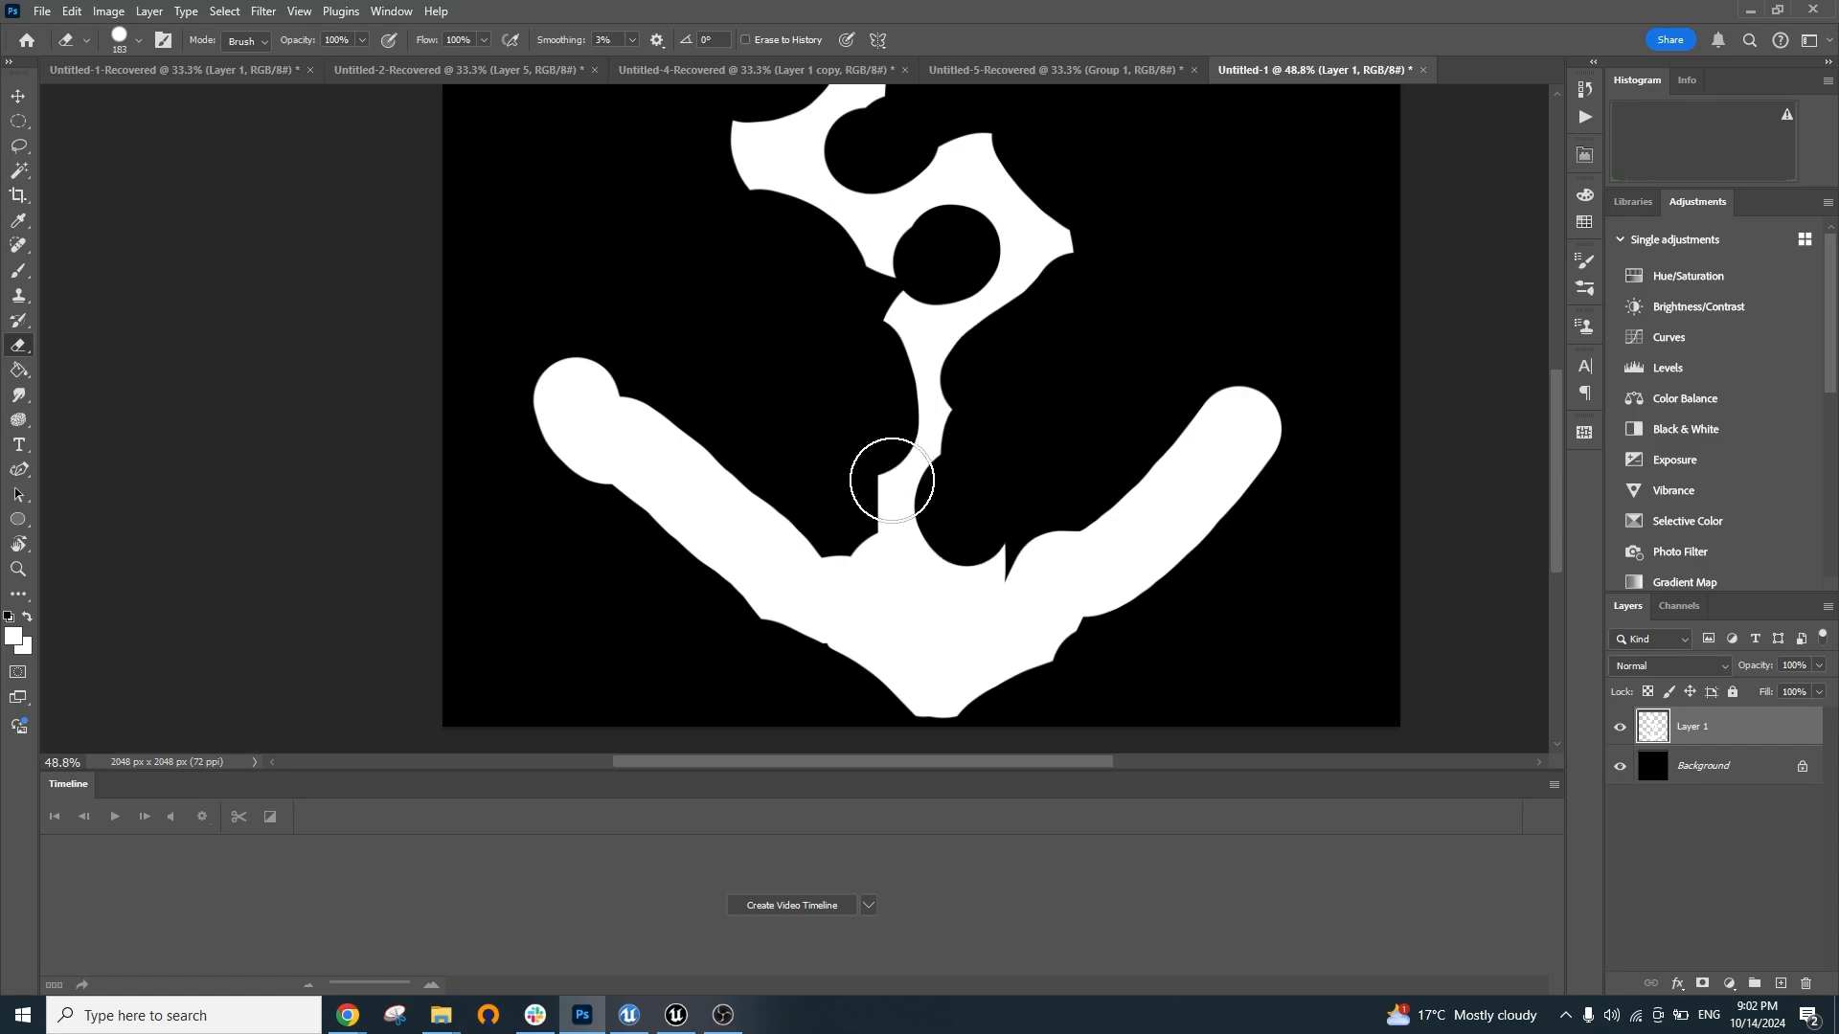
pyautogui.keyDown('alt'); pyautogui.rightClick(862, 525); pyautogui.keyUp('alt')
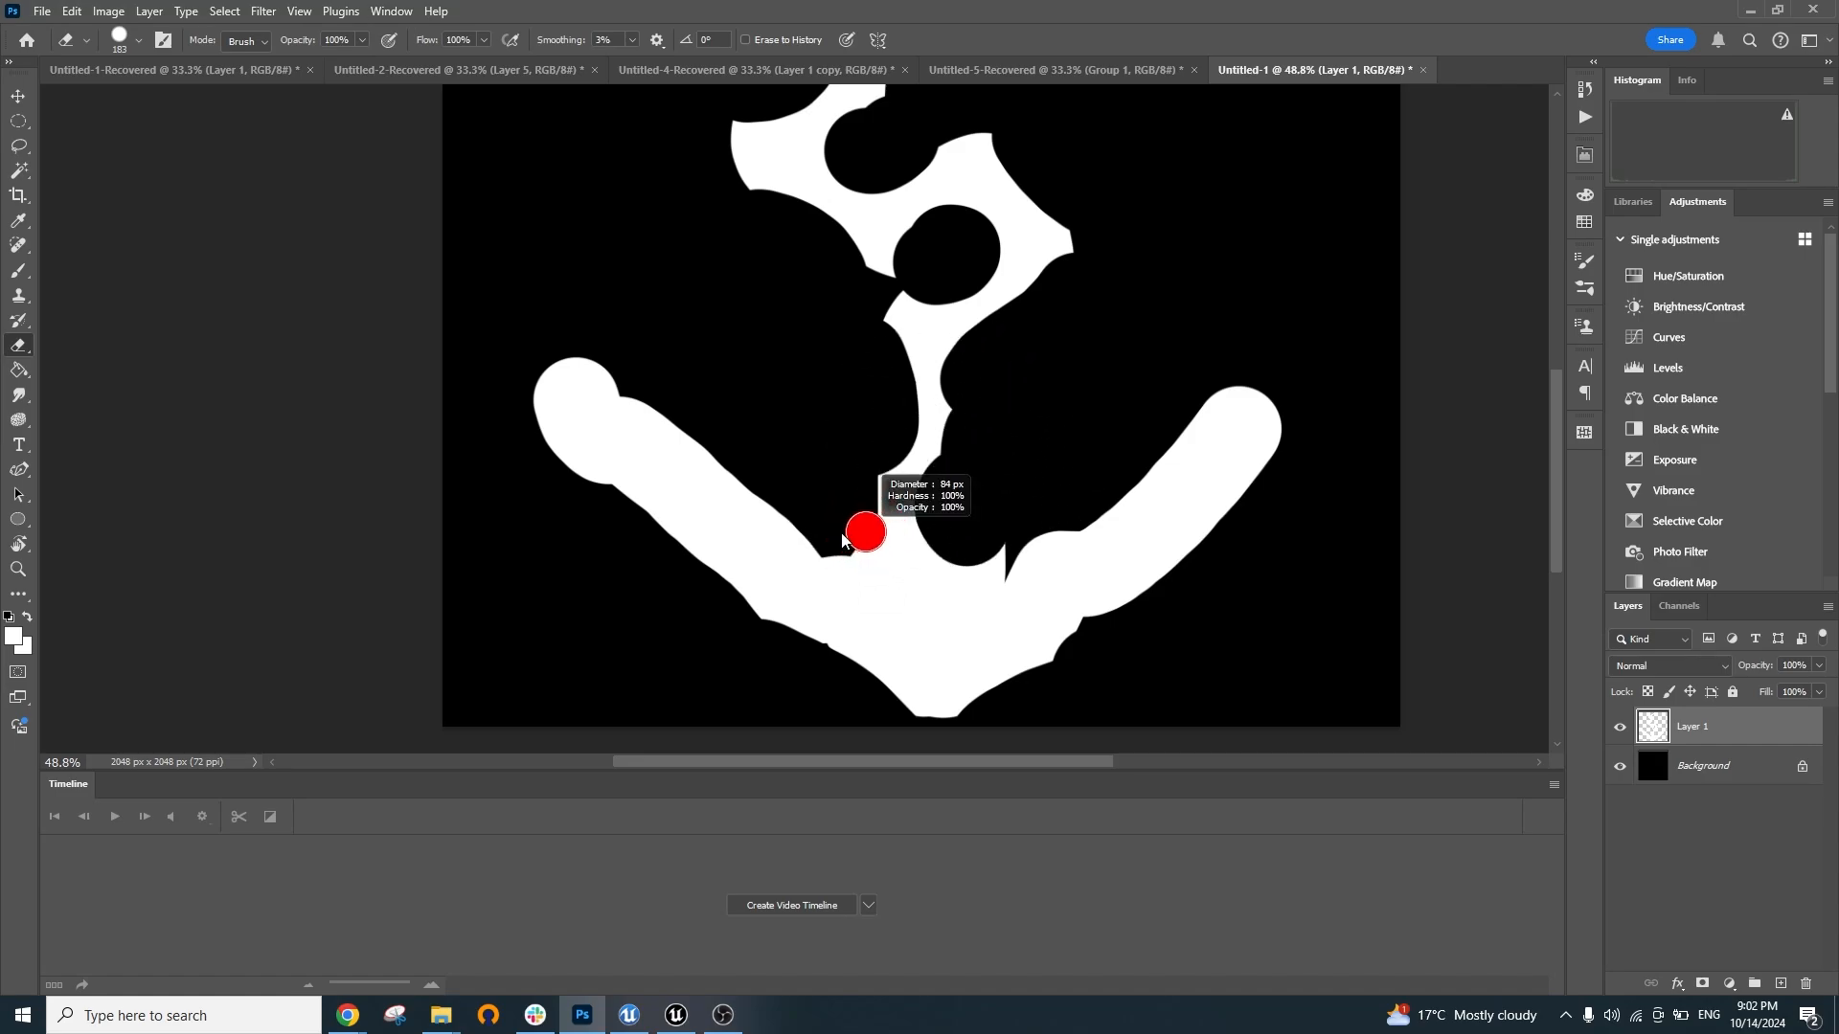
pyautogui.moveTo(847, 528); pyautogui.dragTo(920, 596)
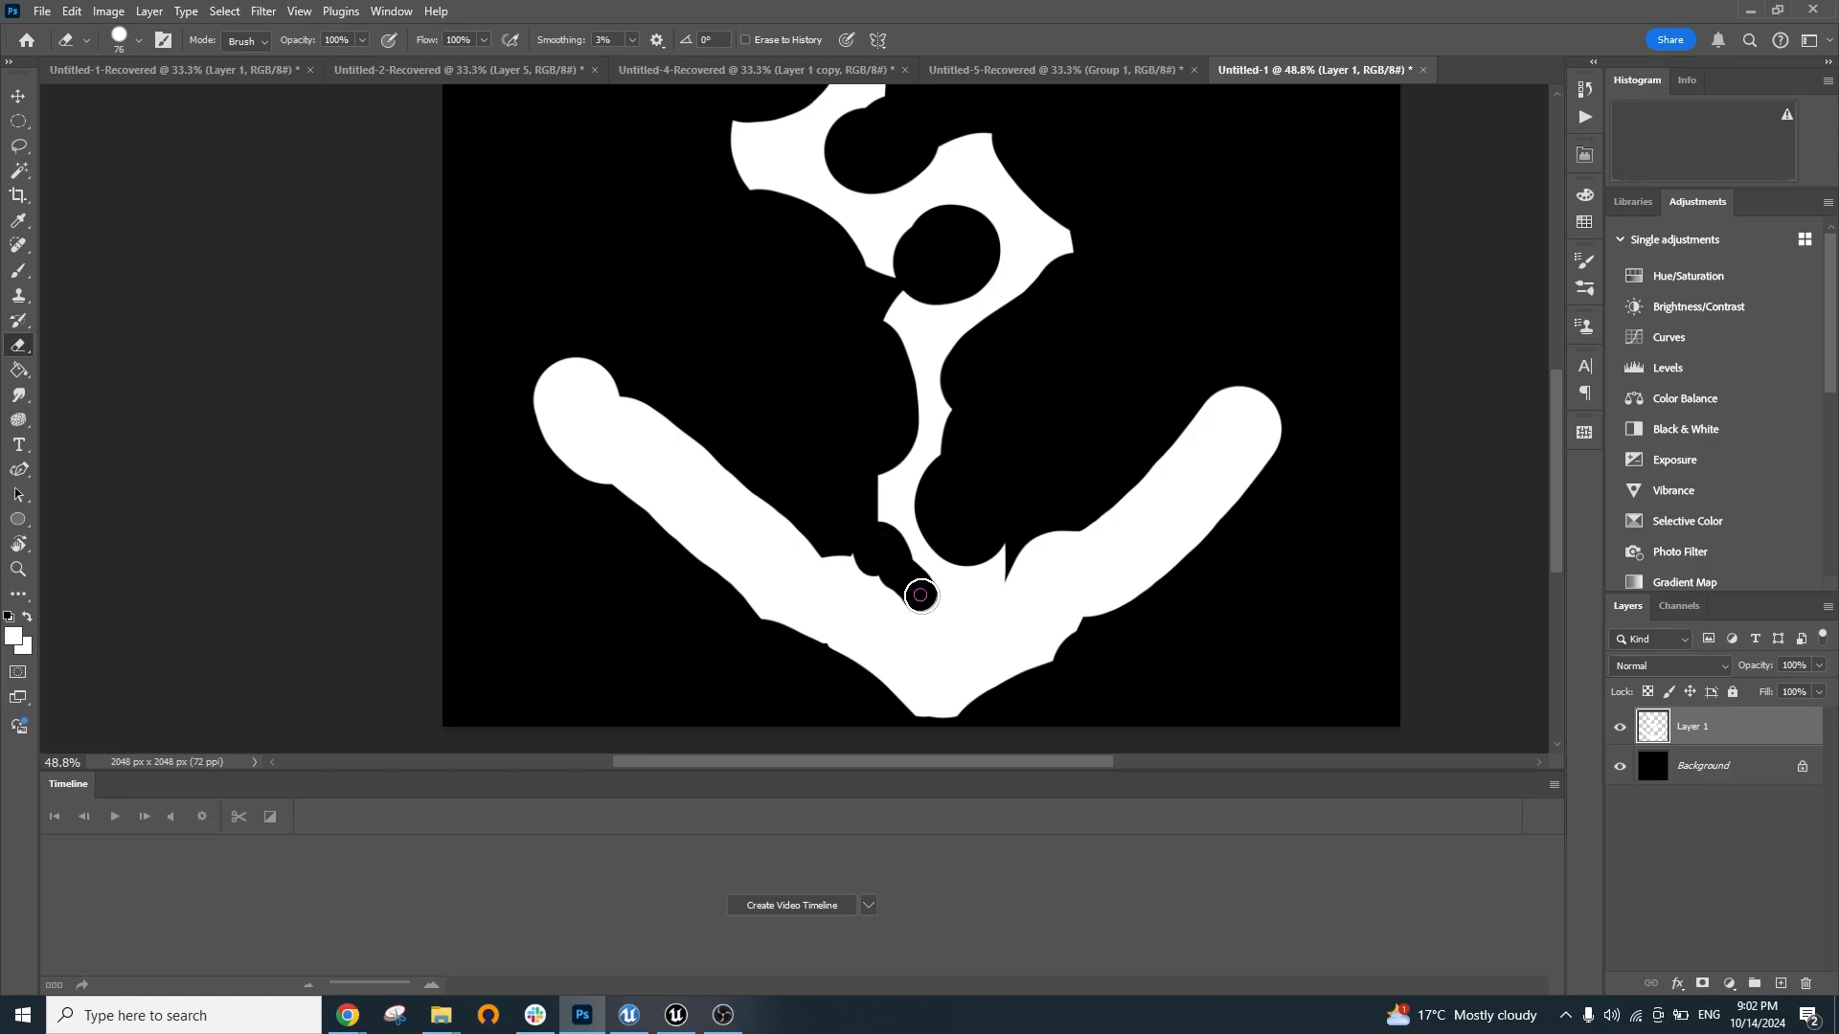
pyautogui.hotkey('ctrl', 'z')
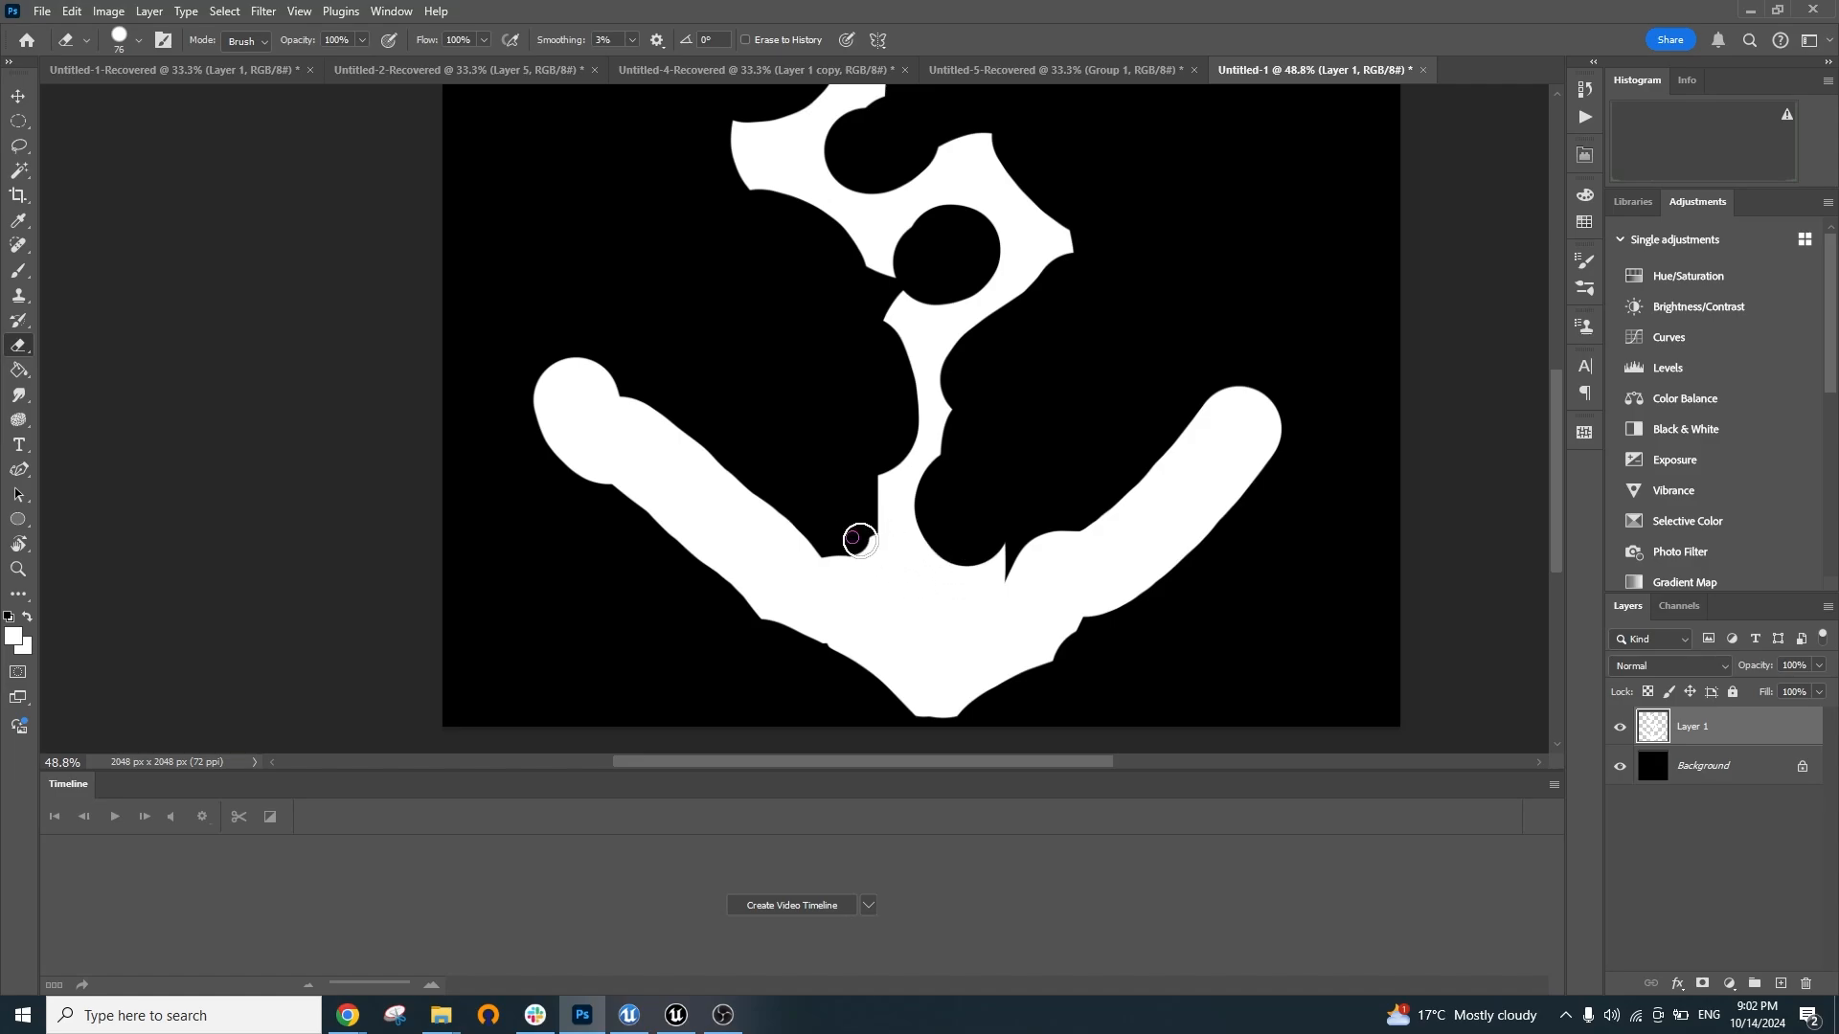
pyautogui.moveTo(859, 540); pyautogui.dragTo(882, 565)
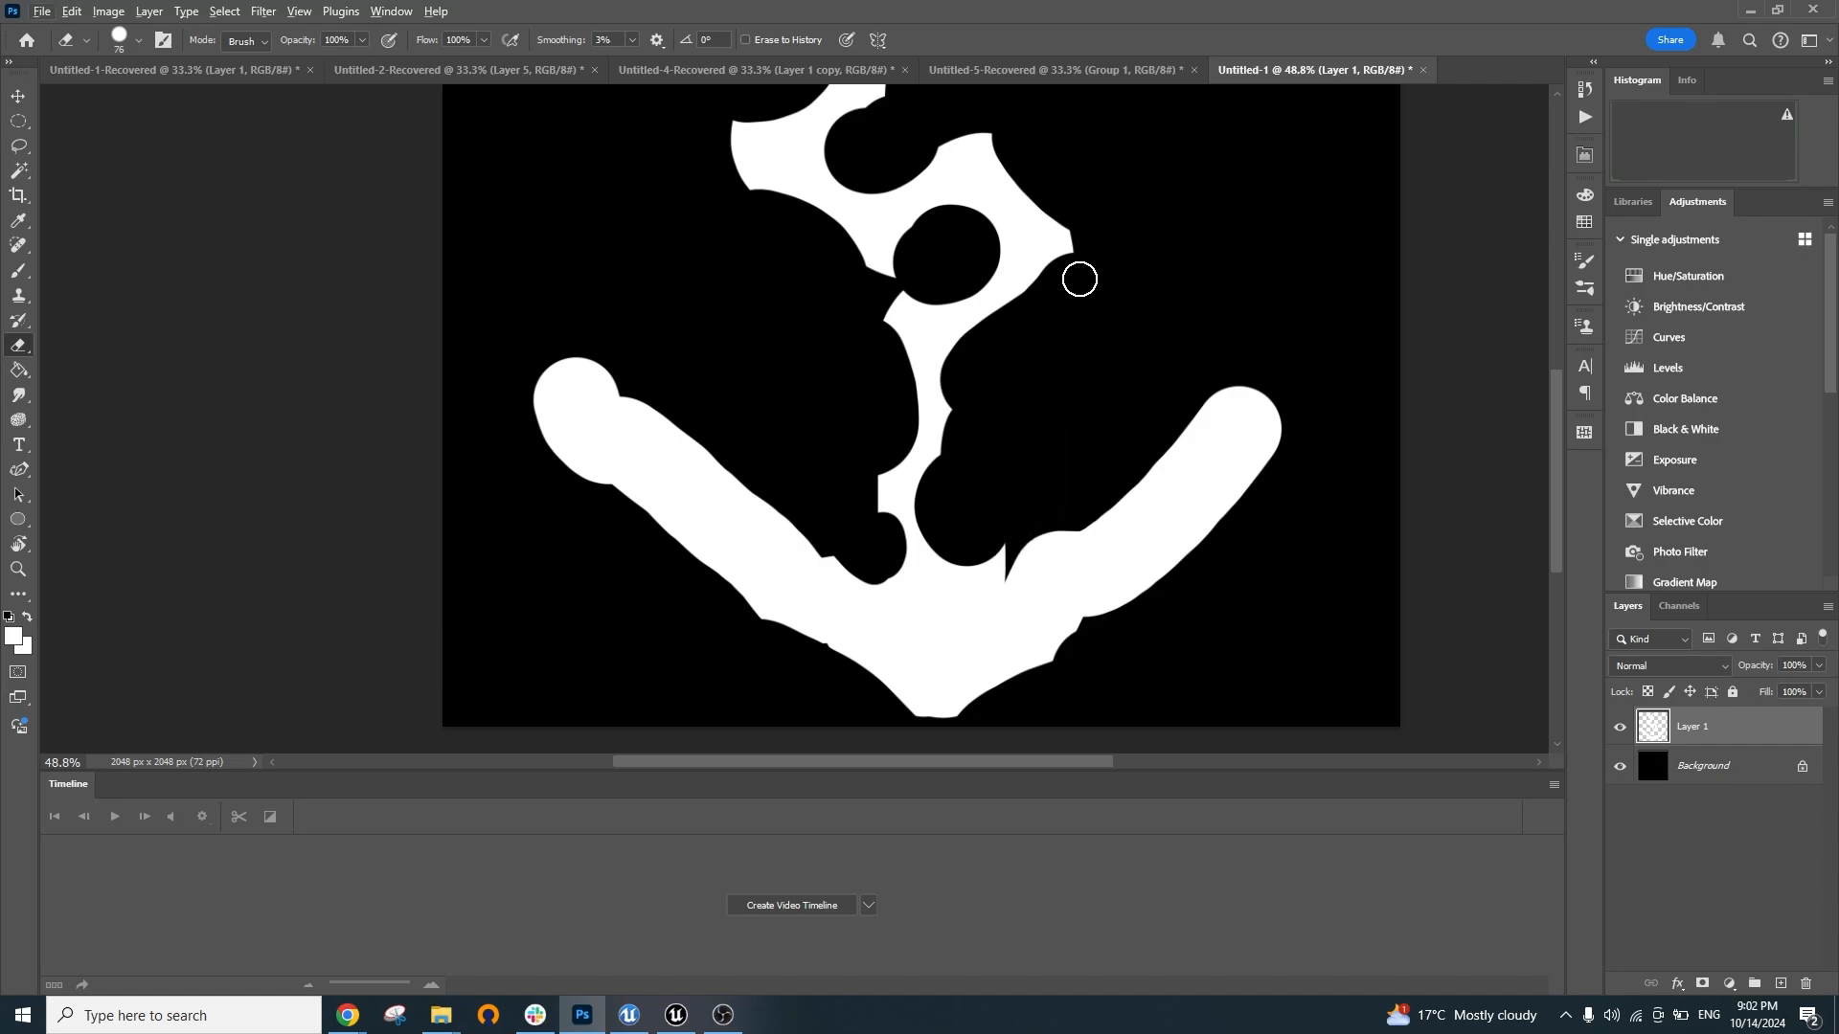
# Widen the hole in the lower bend with the small eraser, opening its left side and cutting an extra gap at its right
pyautogui.moveTo(895, 245); pyautogui.dragTo(942, 217)
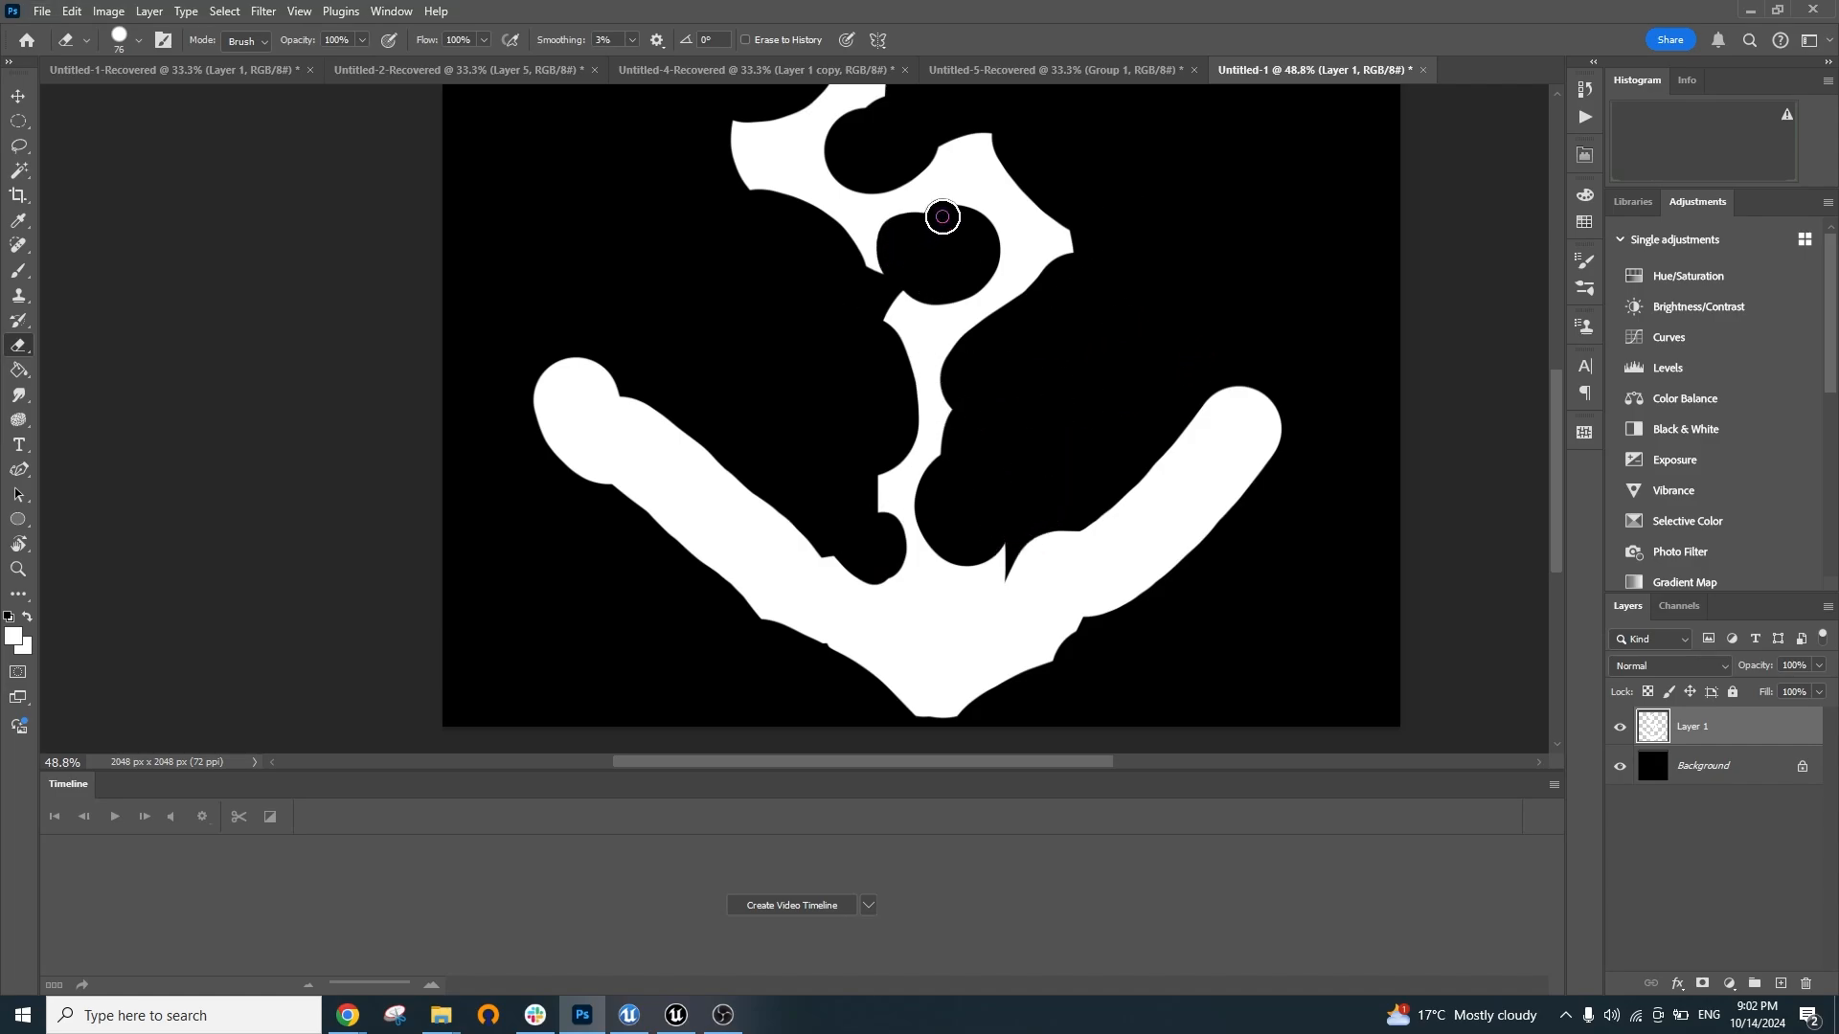
pyautogui.moveTo(887, 283); pyautogui.dragTo(880, 256)
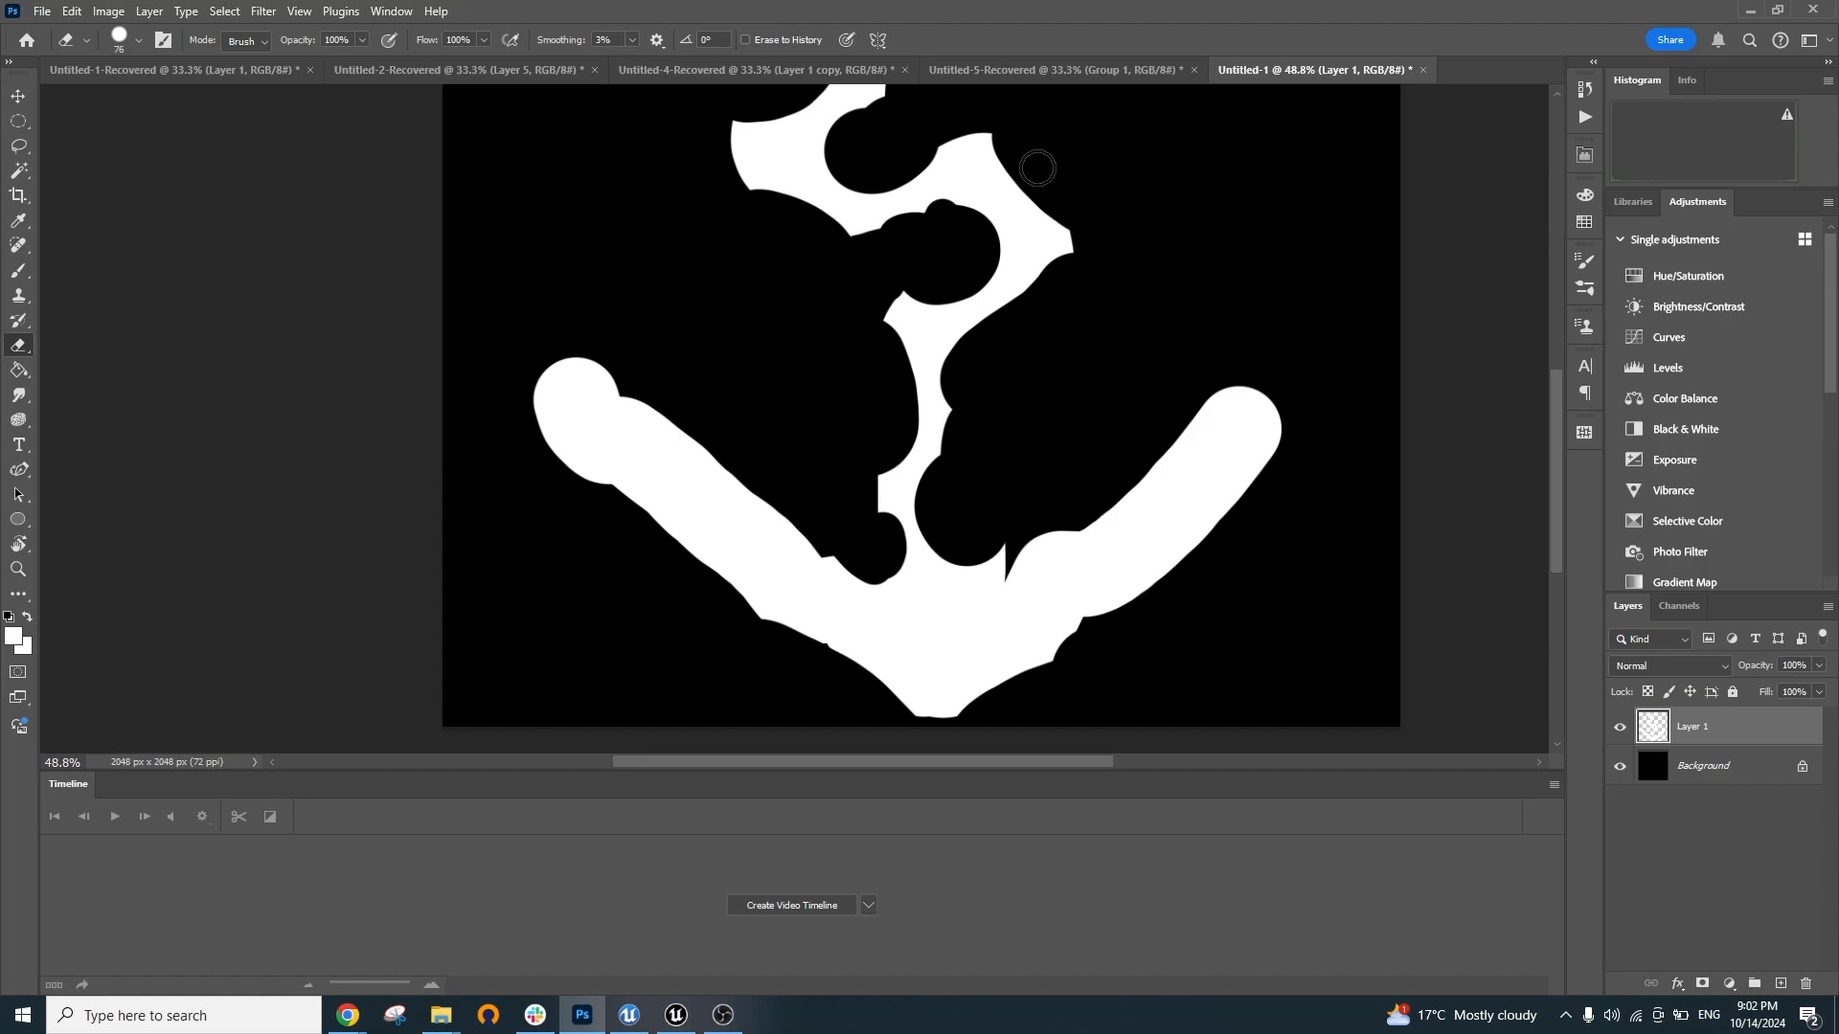
pyautogui.moveTo(1037, 168); pyautogui.dragTo(1093, 340)
pyautogui.hotkey('ctrl', 'z')
pyautogui.moveTo(1010, 262); pyautogui.dragTo(1018, 265)
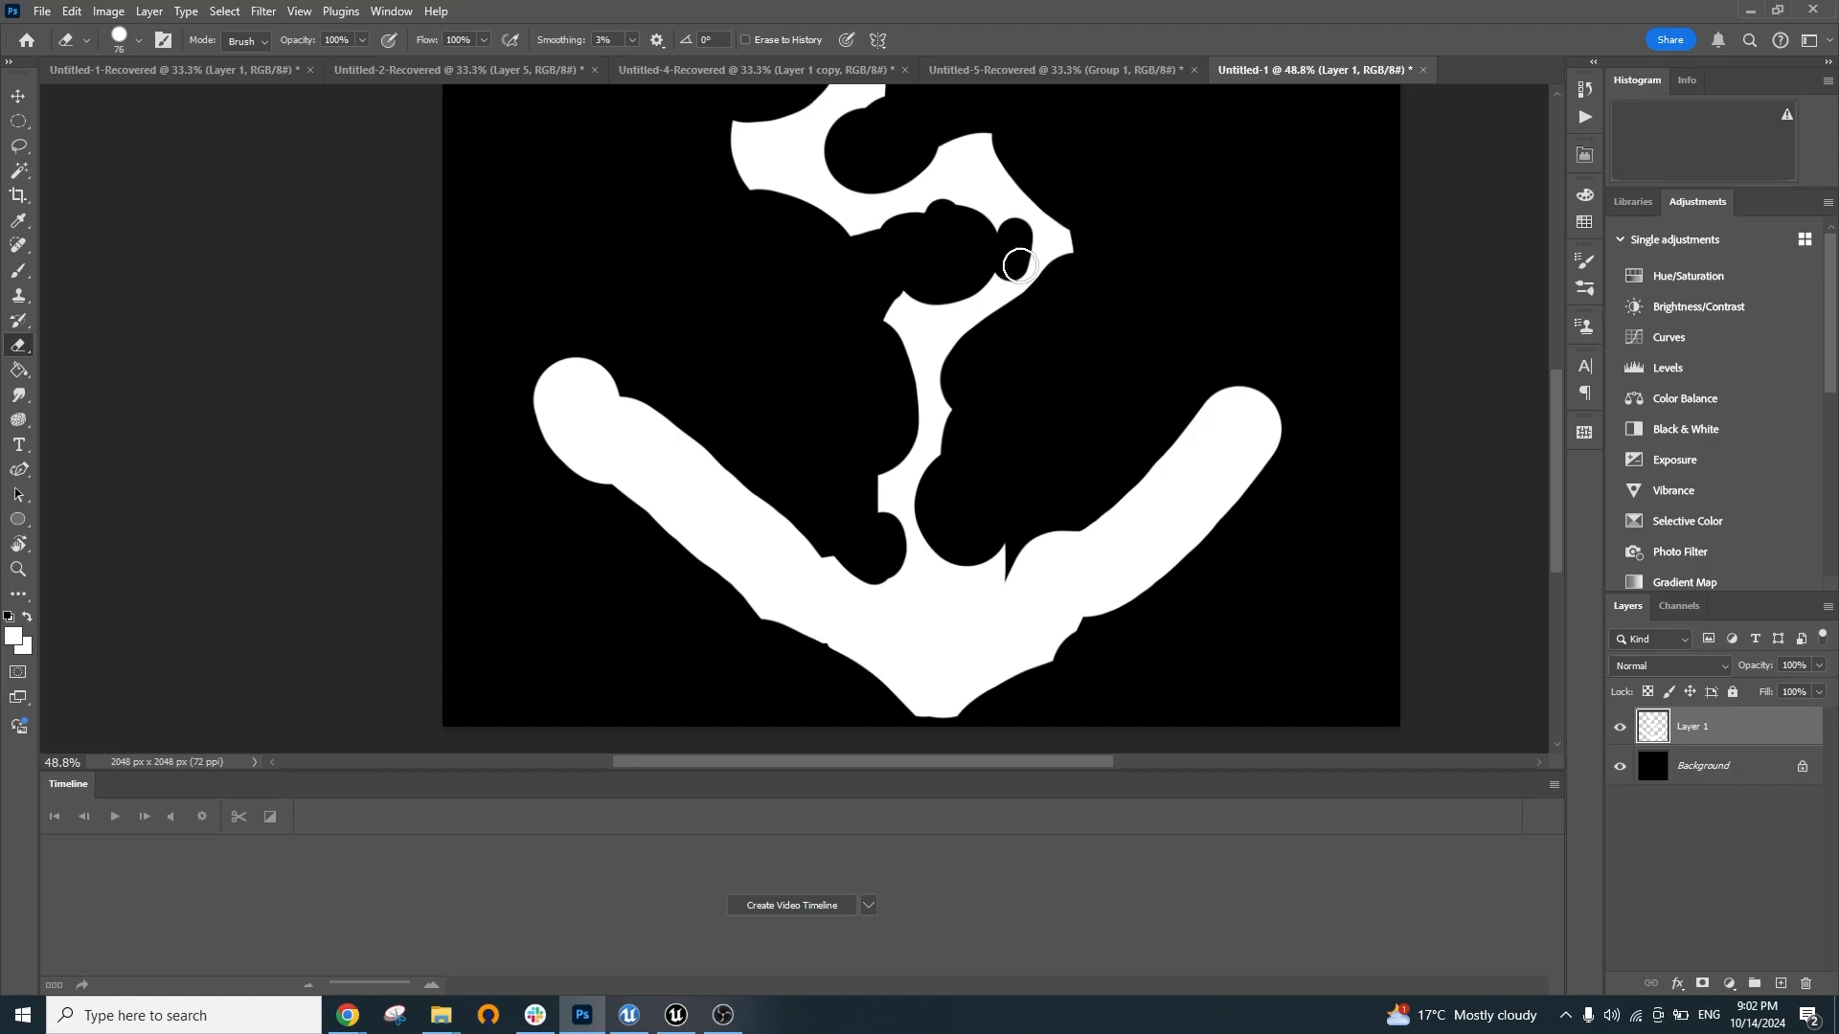
# Erase a small notch inside the uppermost bend and thin the slanted top tip from both sides
pyautogui.moveTo(1078, 206); pyautogui.dragTo(1090, 617)
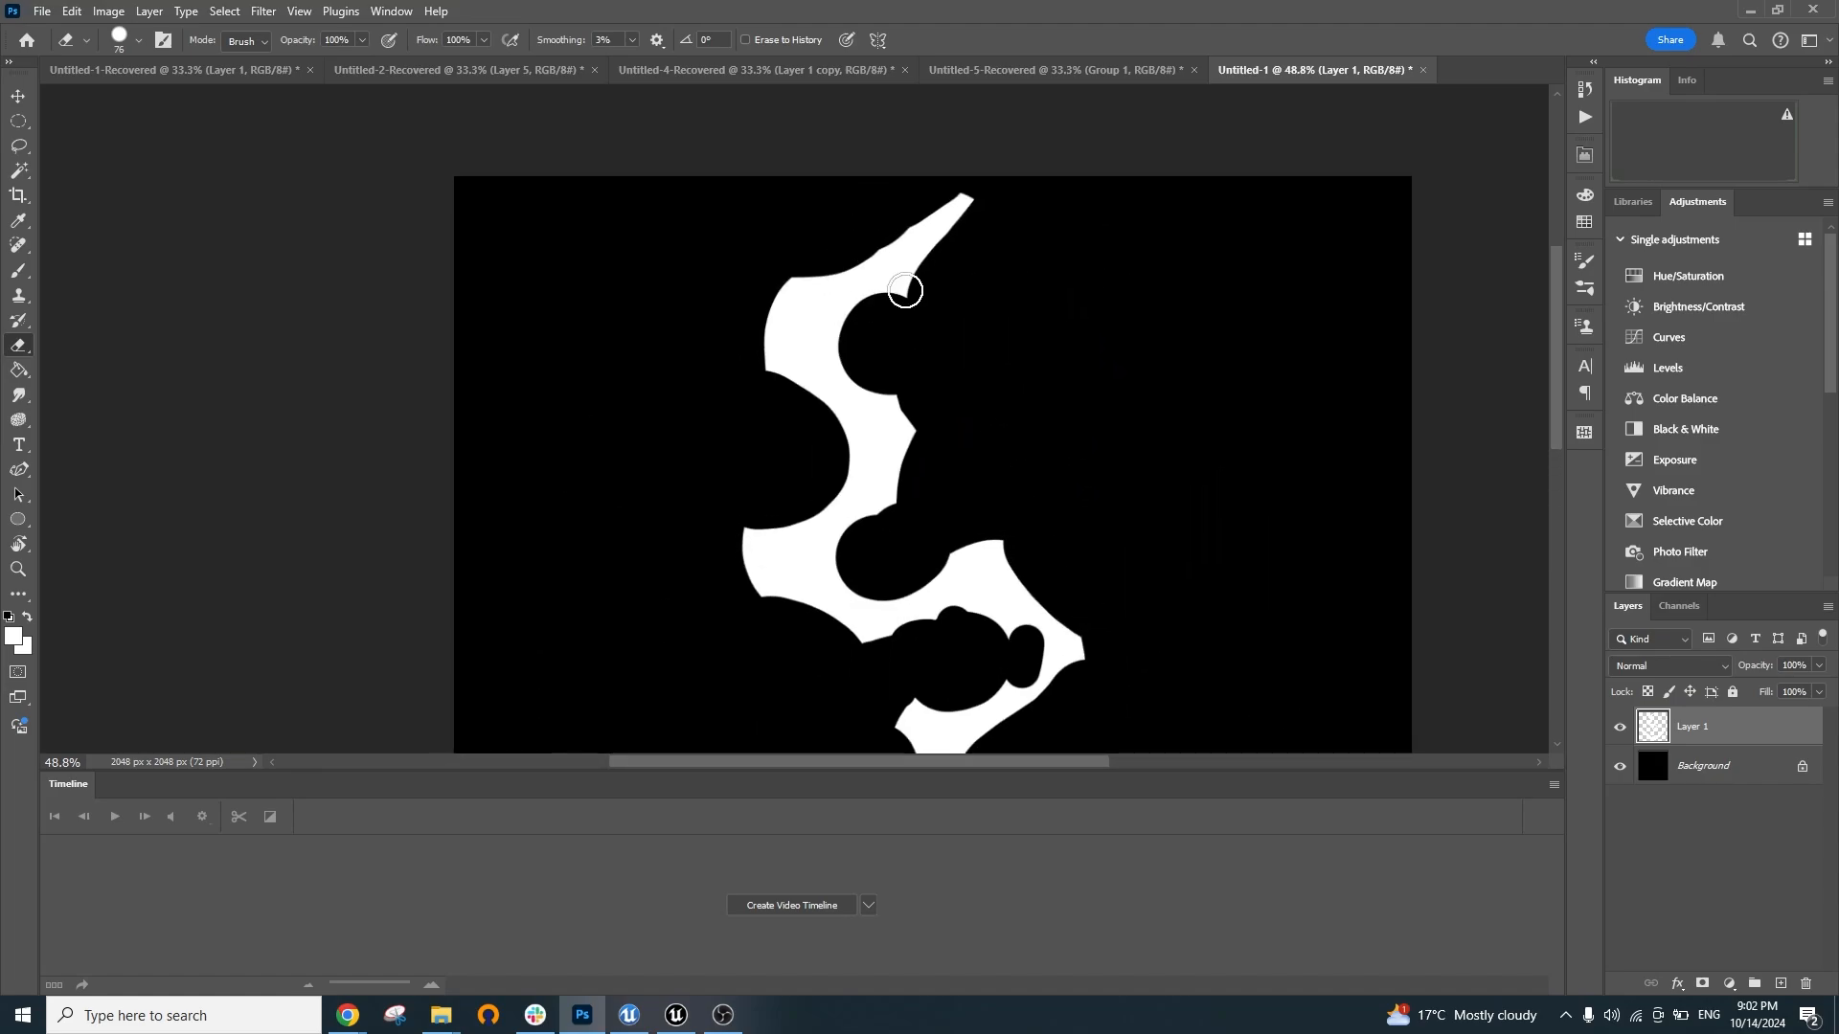
pyautogui.moveTo(825, 316); pyautogui.dragTo(842, 316)
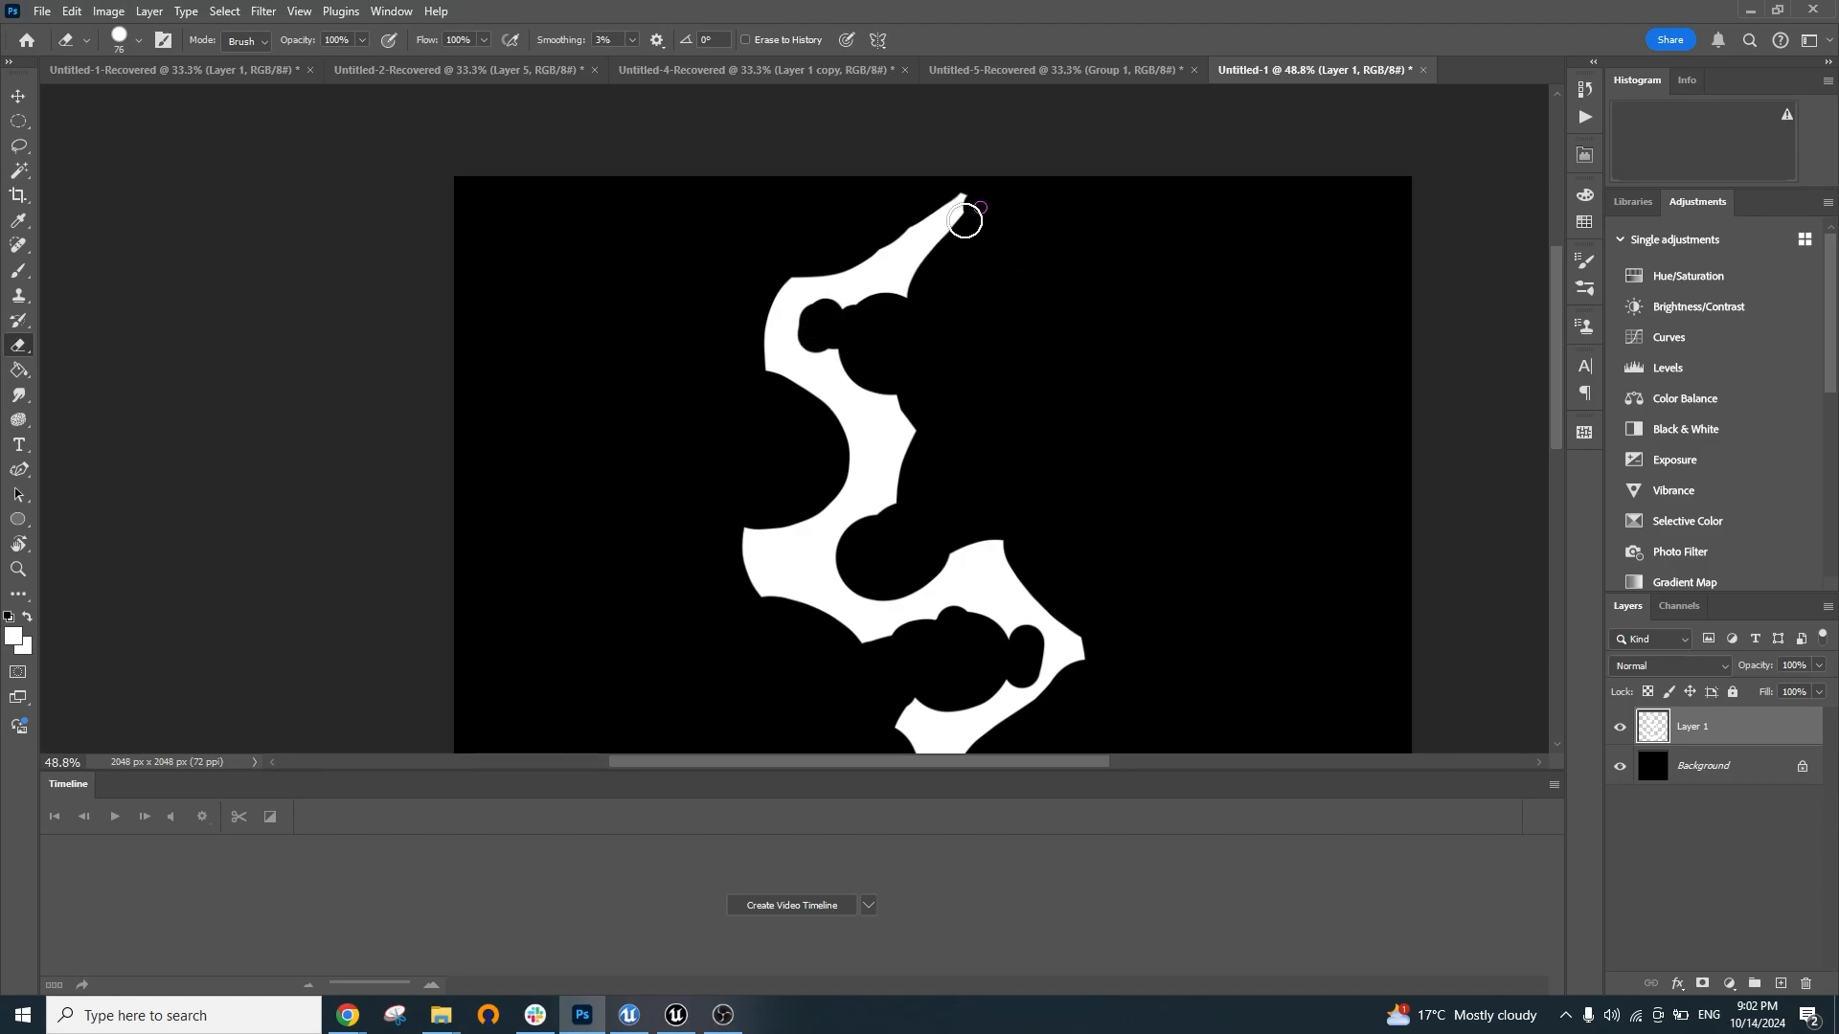
pyautogui.moveTo(966, 221); pyautogui.dragTo(919, 274)
pyautogui.hotkey('ctrl', 'z')
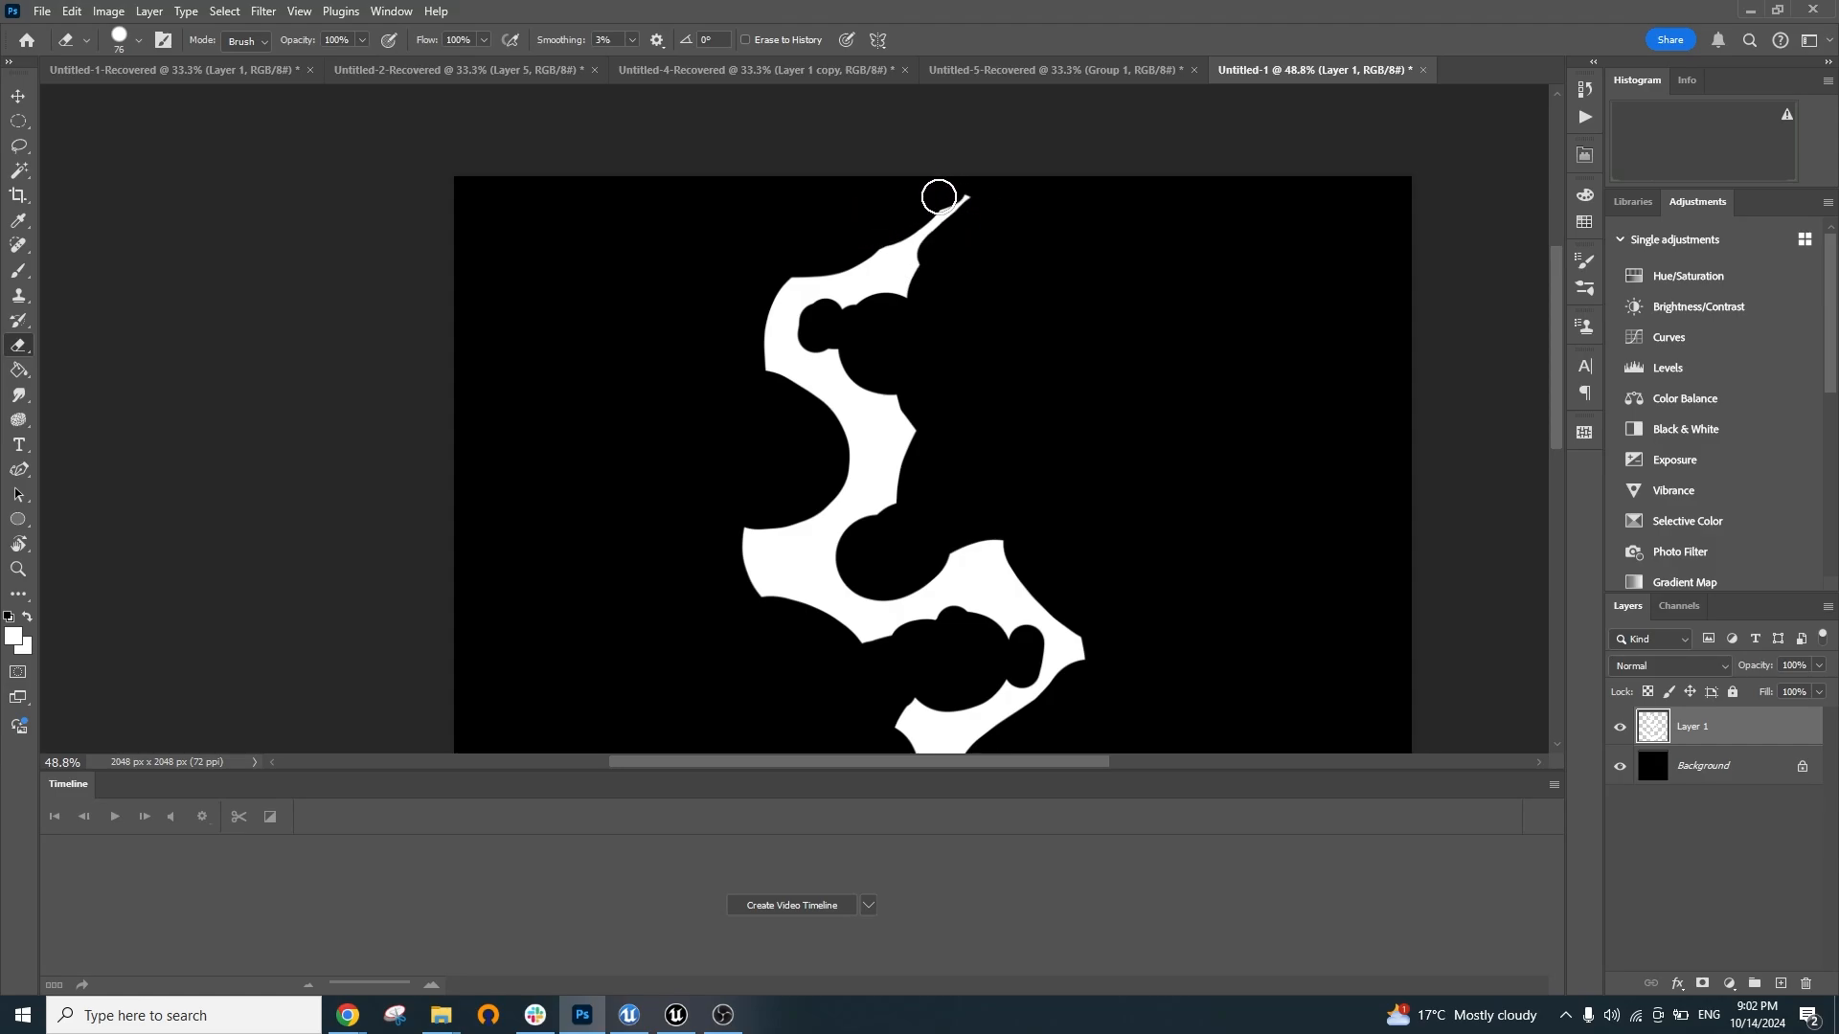
pyautogui.click(878, 263)
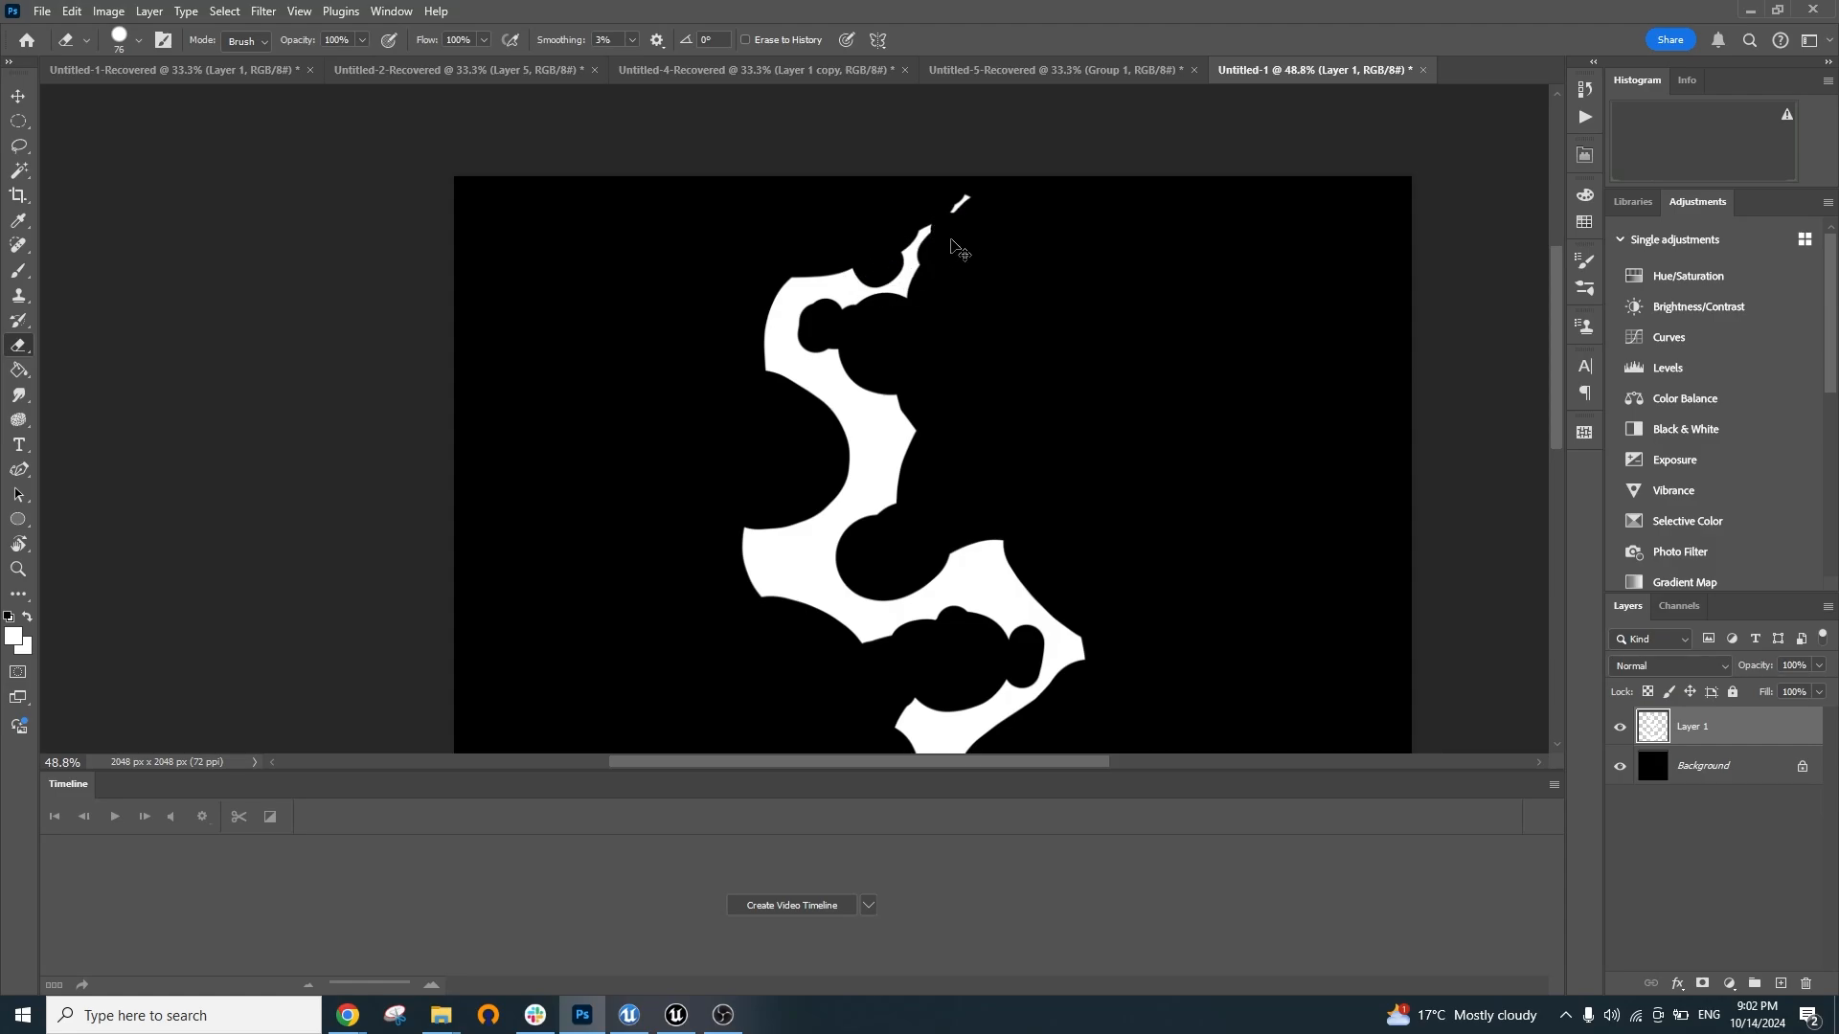
# Erase a tiny gap through the detached fragment at the slanted top tip with the small eraser
pyautogui.scroll(8, 962, 188)
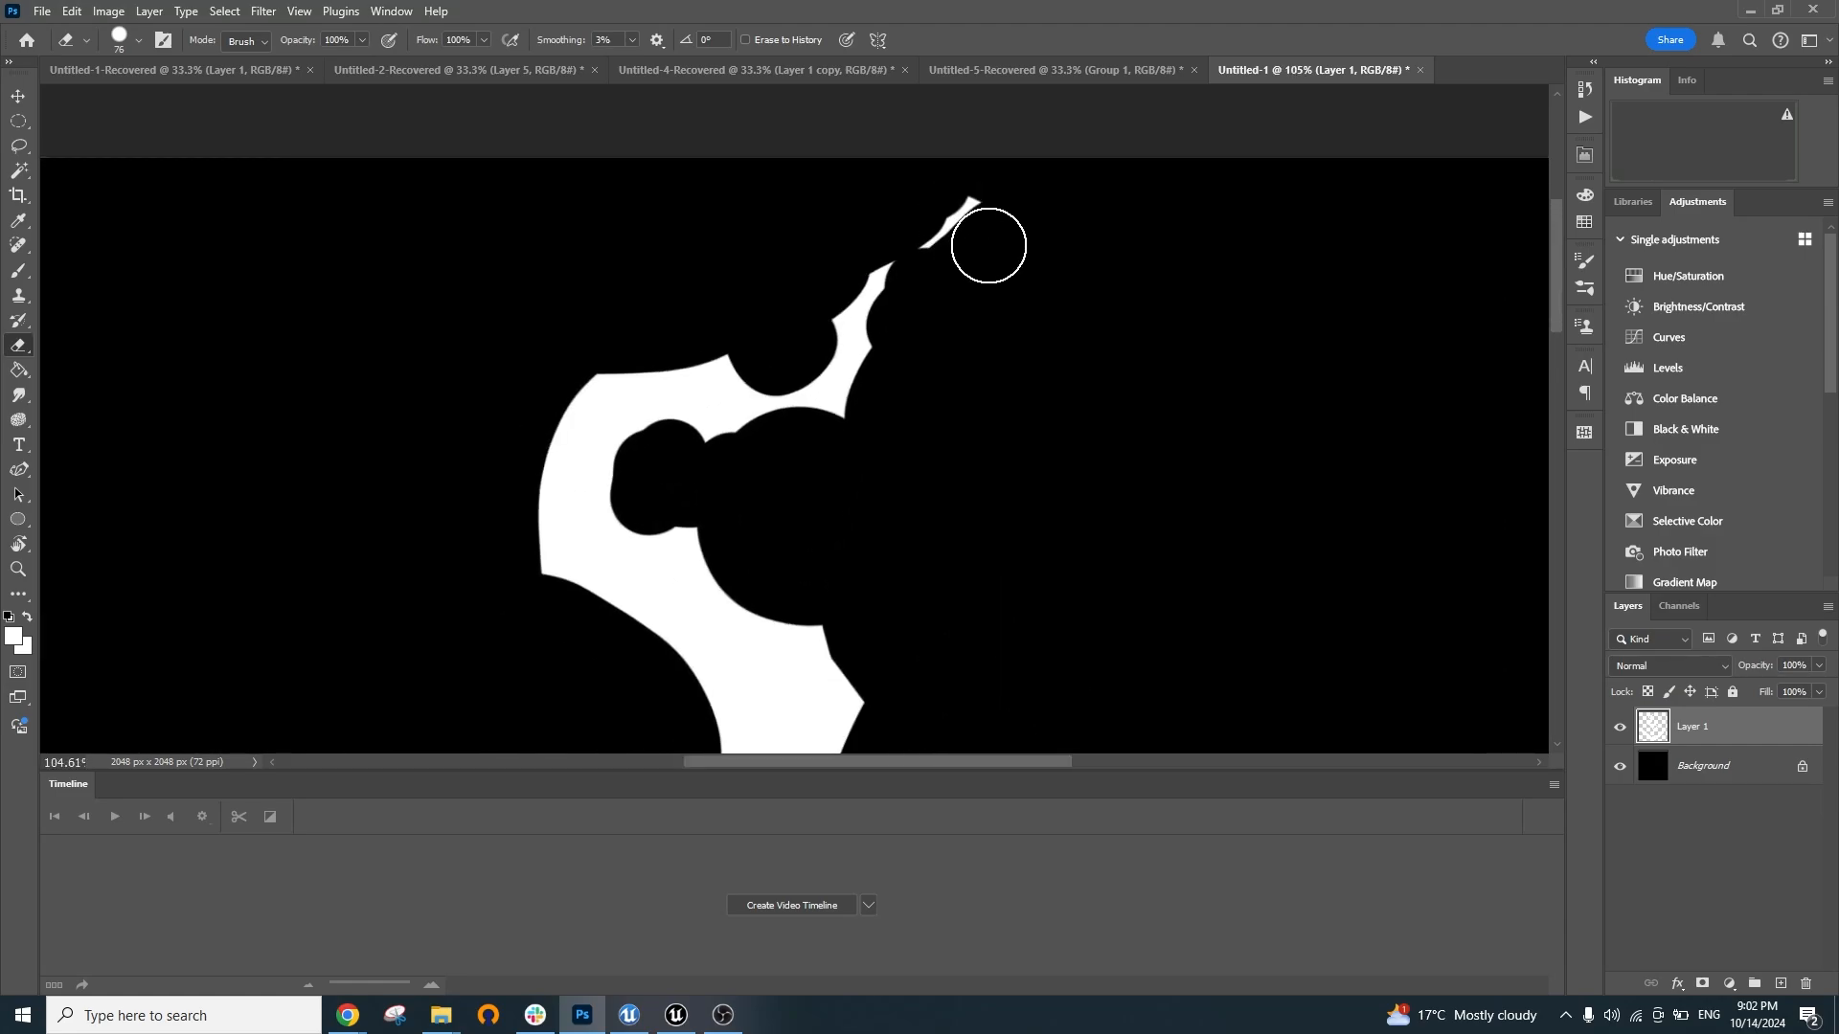
pyautogui.scroll(-15, 874, 394)
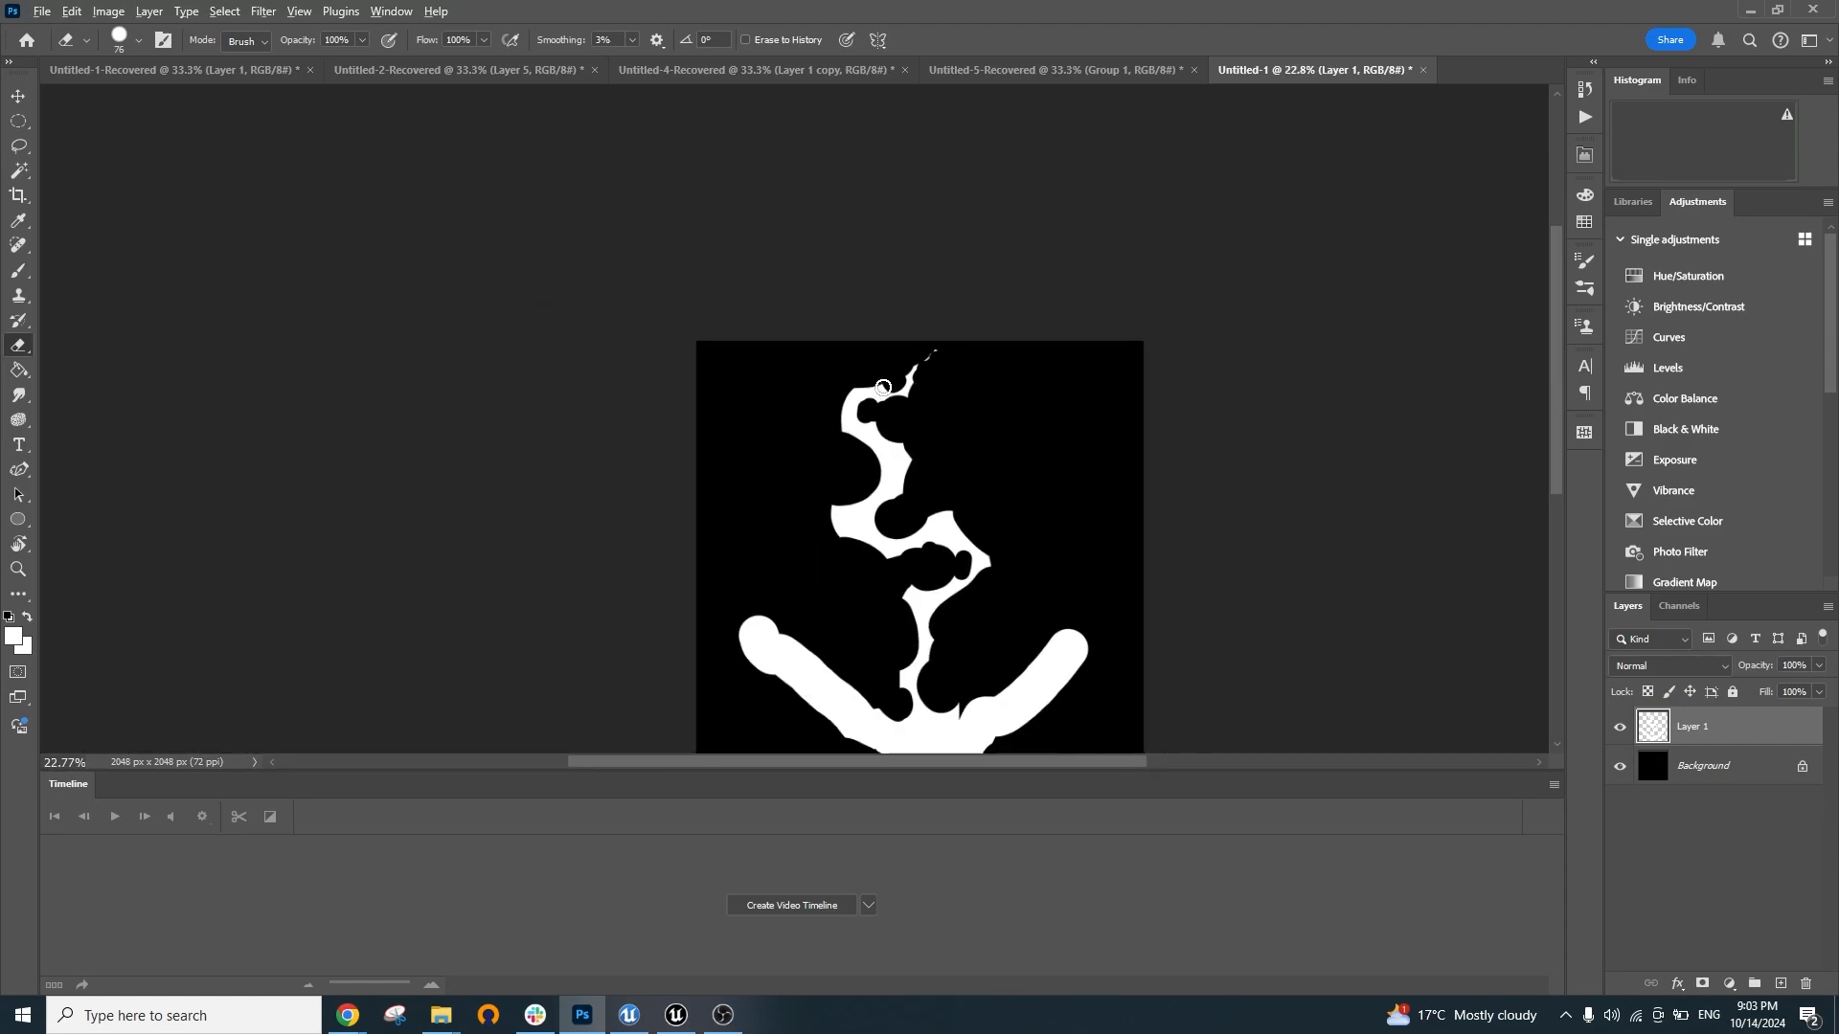
pyautogui.scroll(8, 883, 387)
pyautogui.moveTo(899, 361)
pyautogui.keyDown('alt'); pyautogui.mouseDown()
pyautogui.moveTo(937, 388)
pyautogui.moveTo(889, 453)
pyautogui.mouseUp(); pyautogui.keyUp('alt')
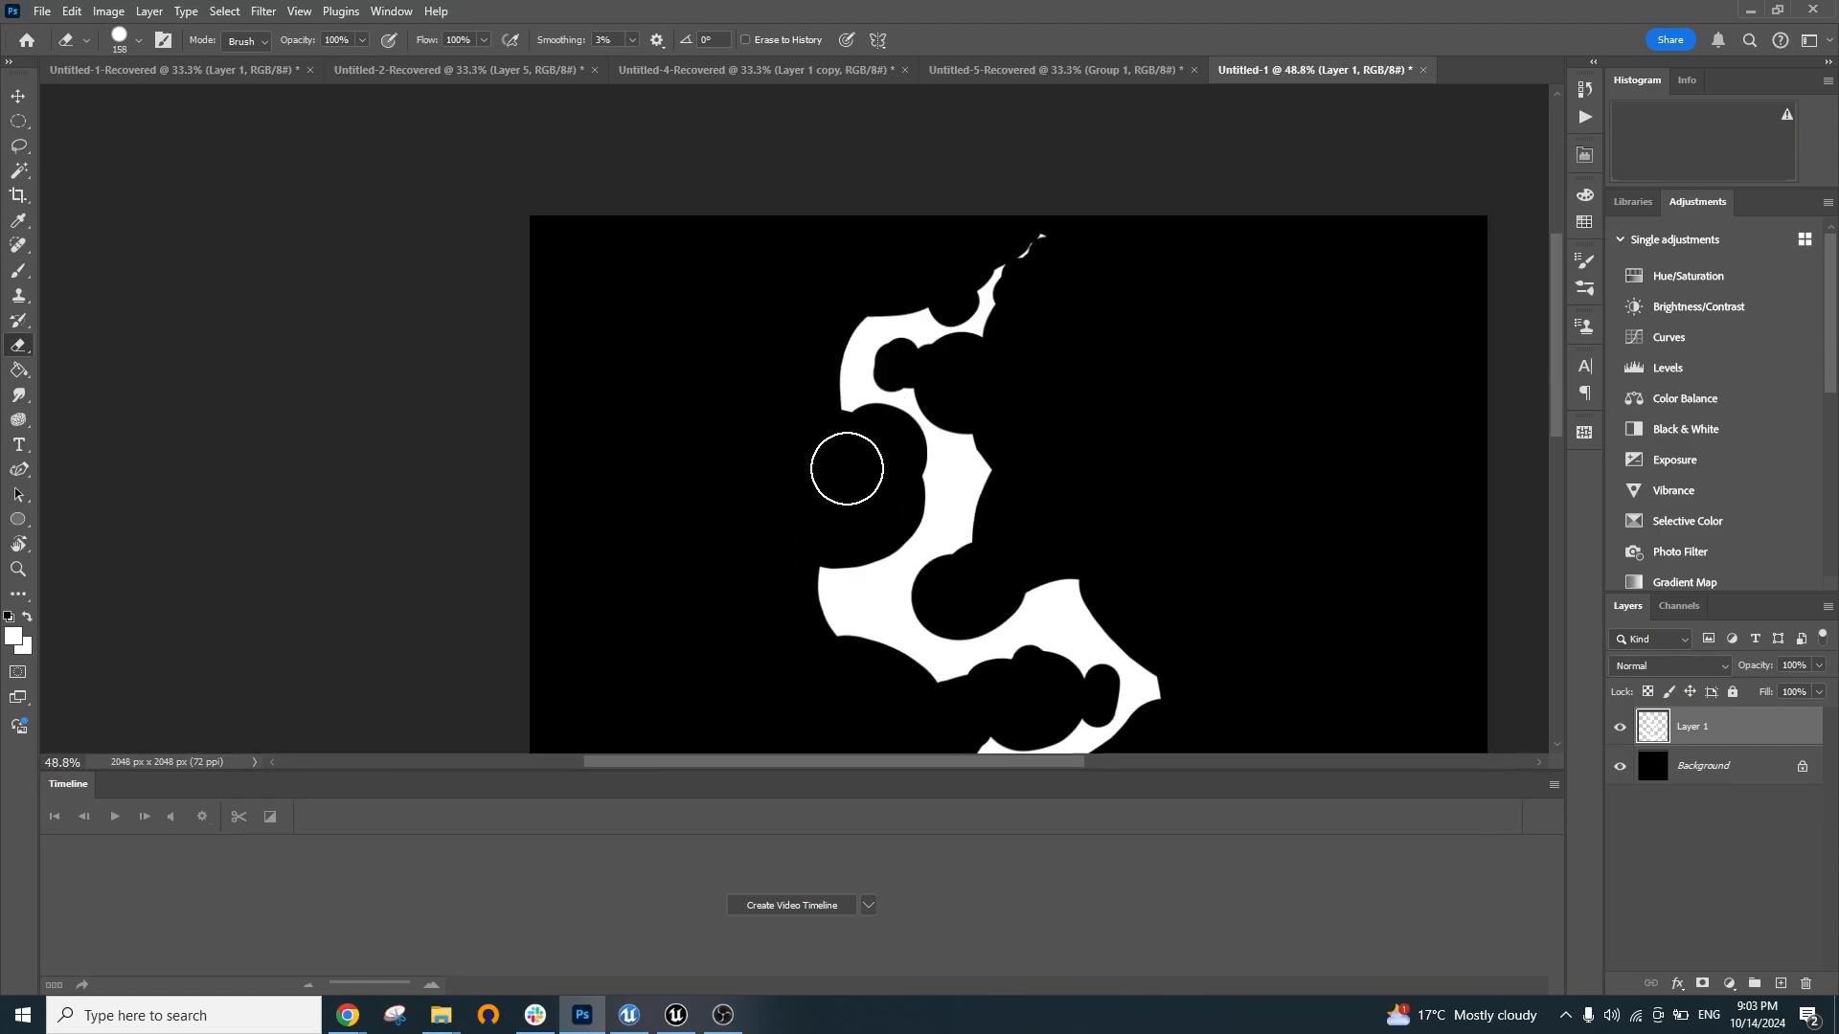
pyautogui.hotkey('ctrl', 'z')
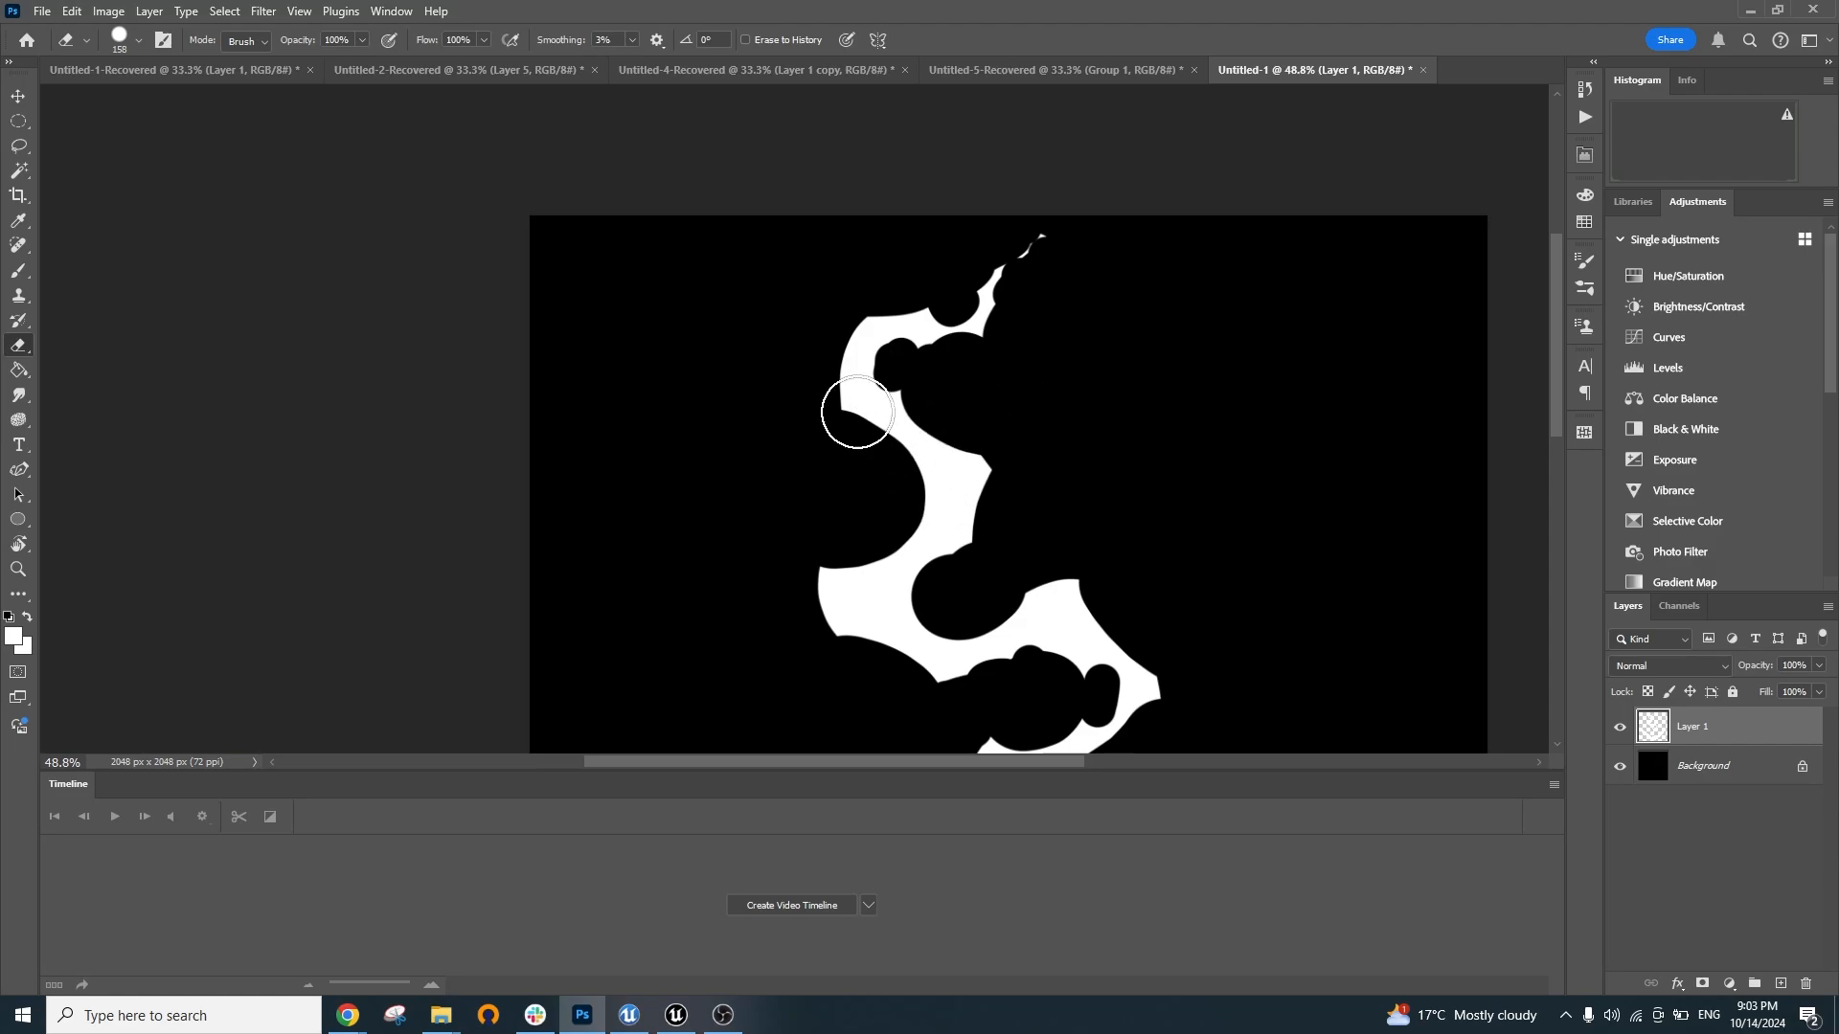
# Reduce the eraser to 64 px and erase a small hole inside the left corner of the middle bend
pyautogui.moveTo(1055, 429); pyautogui.dragTo(1097, 143)
pyautogui.moveTo(923, 335)
pyautogui.keyDown('alt'); pyautogui.mouseDown()
pyautogui.moveTo(904, 338)
pyautogui.moveTo(927, 312)
pyautogui.mouseUp(); pyautogui.keyUp('alt')
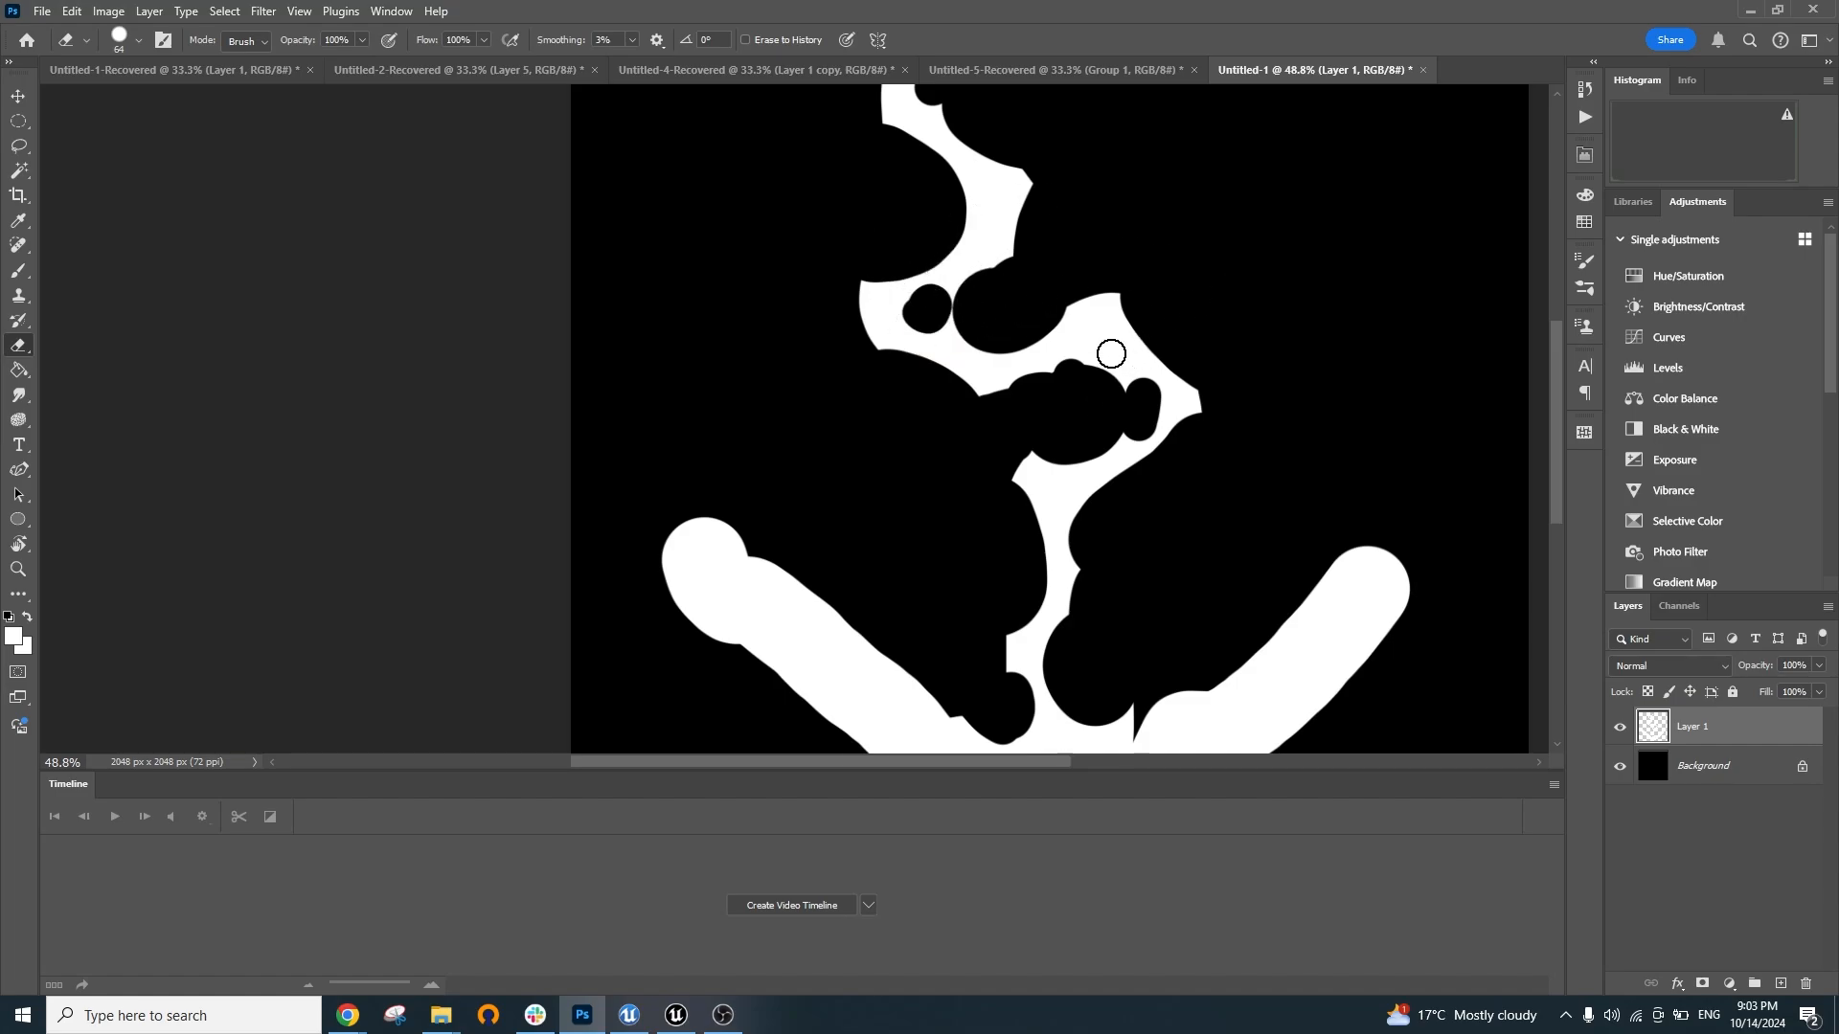
pyautogui.moveTo(1108, 350); pyautogui.dragTo(1093, 342)
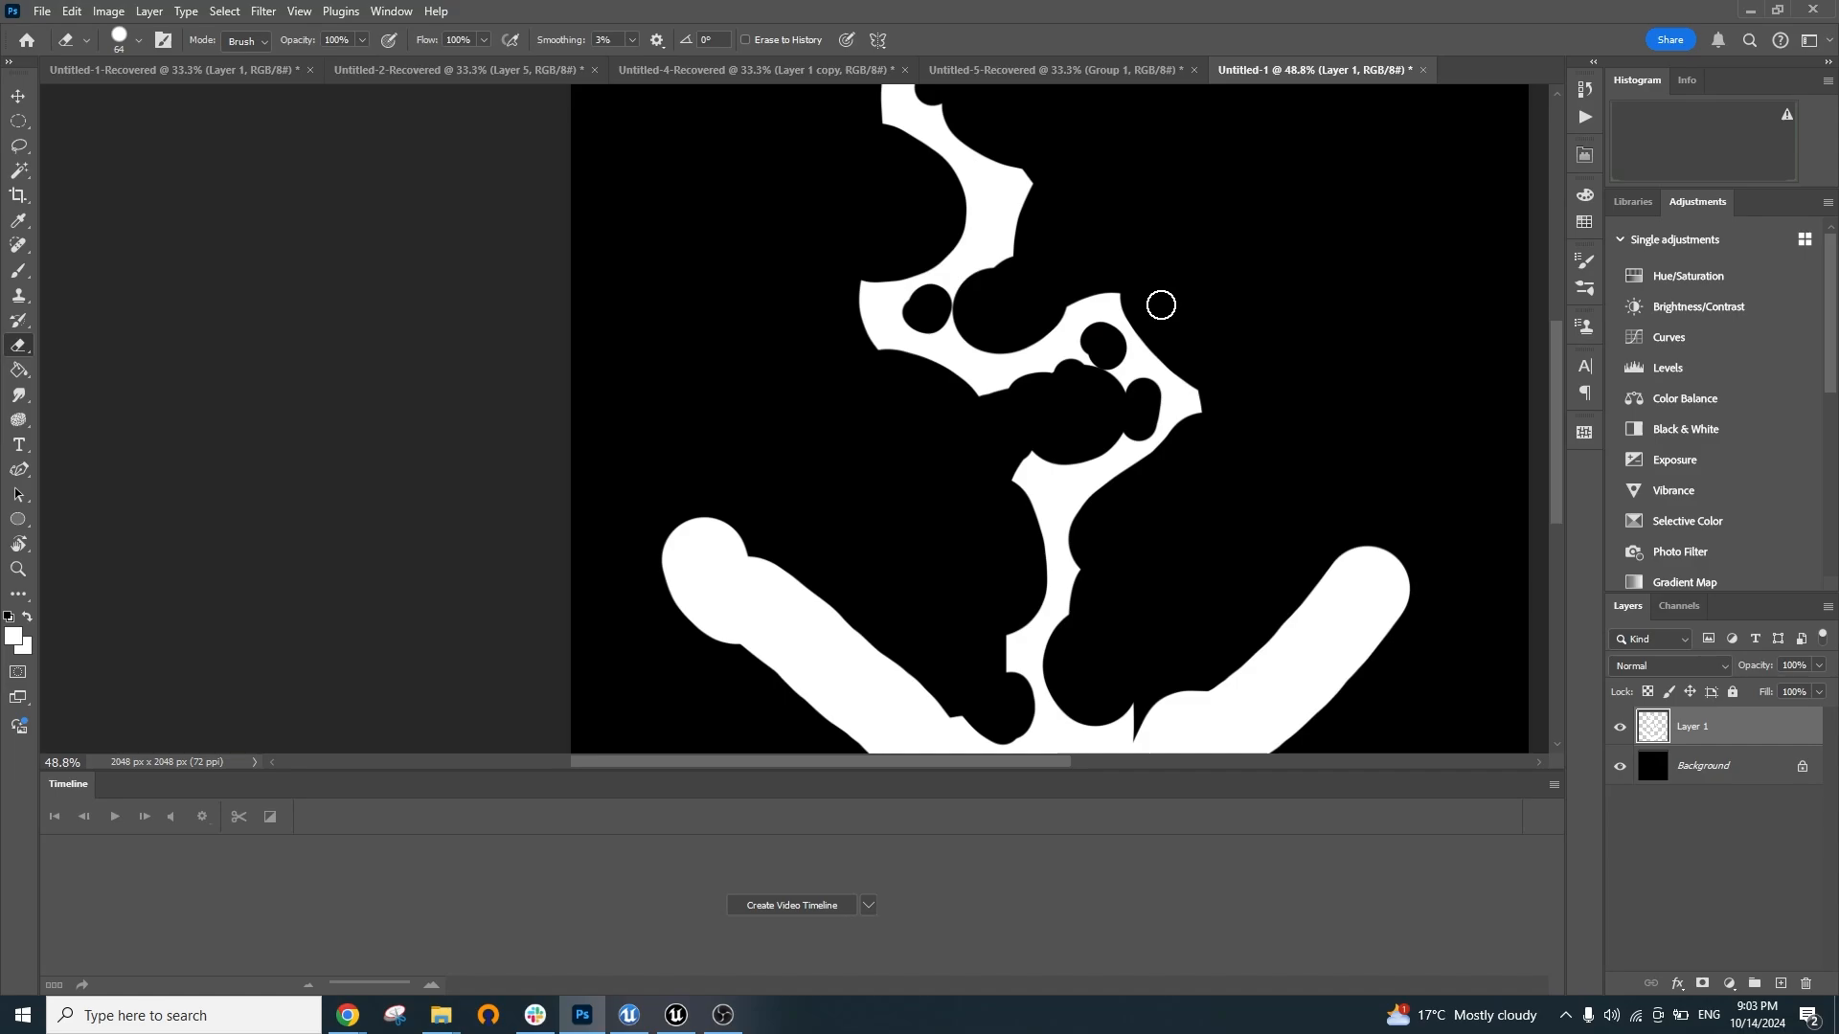
pyautogui.hotkey('ctrl', 'z')
# With a 154 px eraser, enlarge the opening inside the lower bend upward, leaving only a thin outer rim on its right
pyautogui.keyDown('alt'); pyautogui.rightClick(1083, 385); pyautogui.keyUp('alt')
pyautogui.moveTo(1126, 305); pyautogui.dragTo(1147, 313)
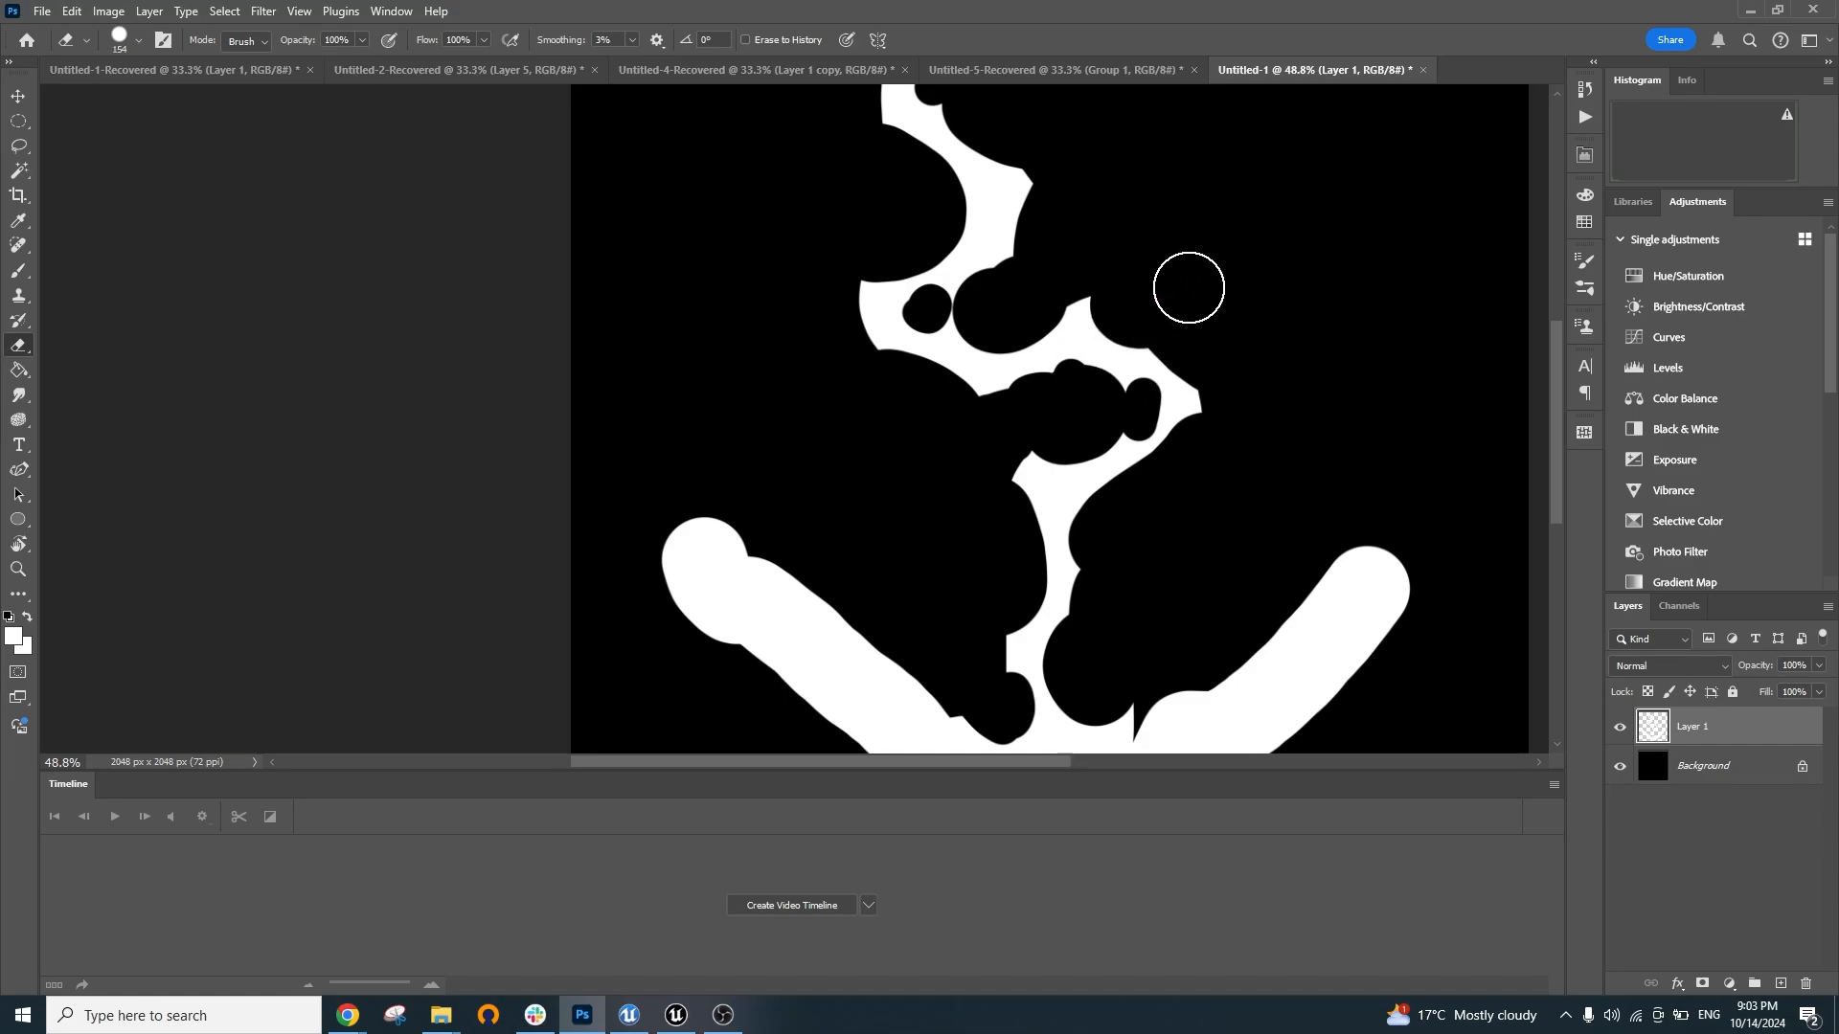
pyautogui.hotkey('ctrl', 'z')
pyautogui.moveTo(1079, 386); pyautogui.dragTo(1090, 391)
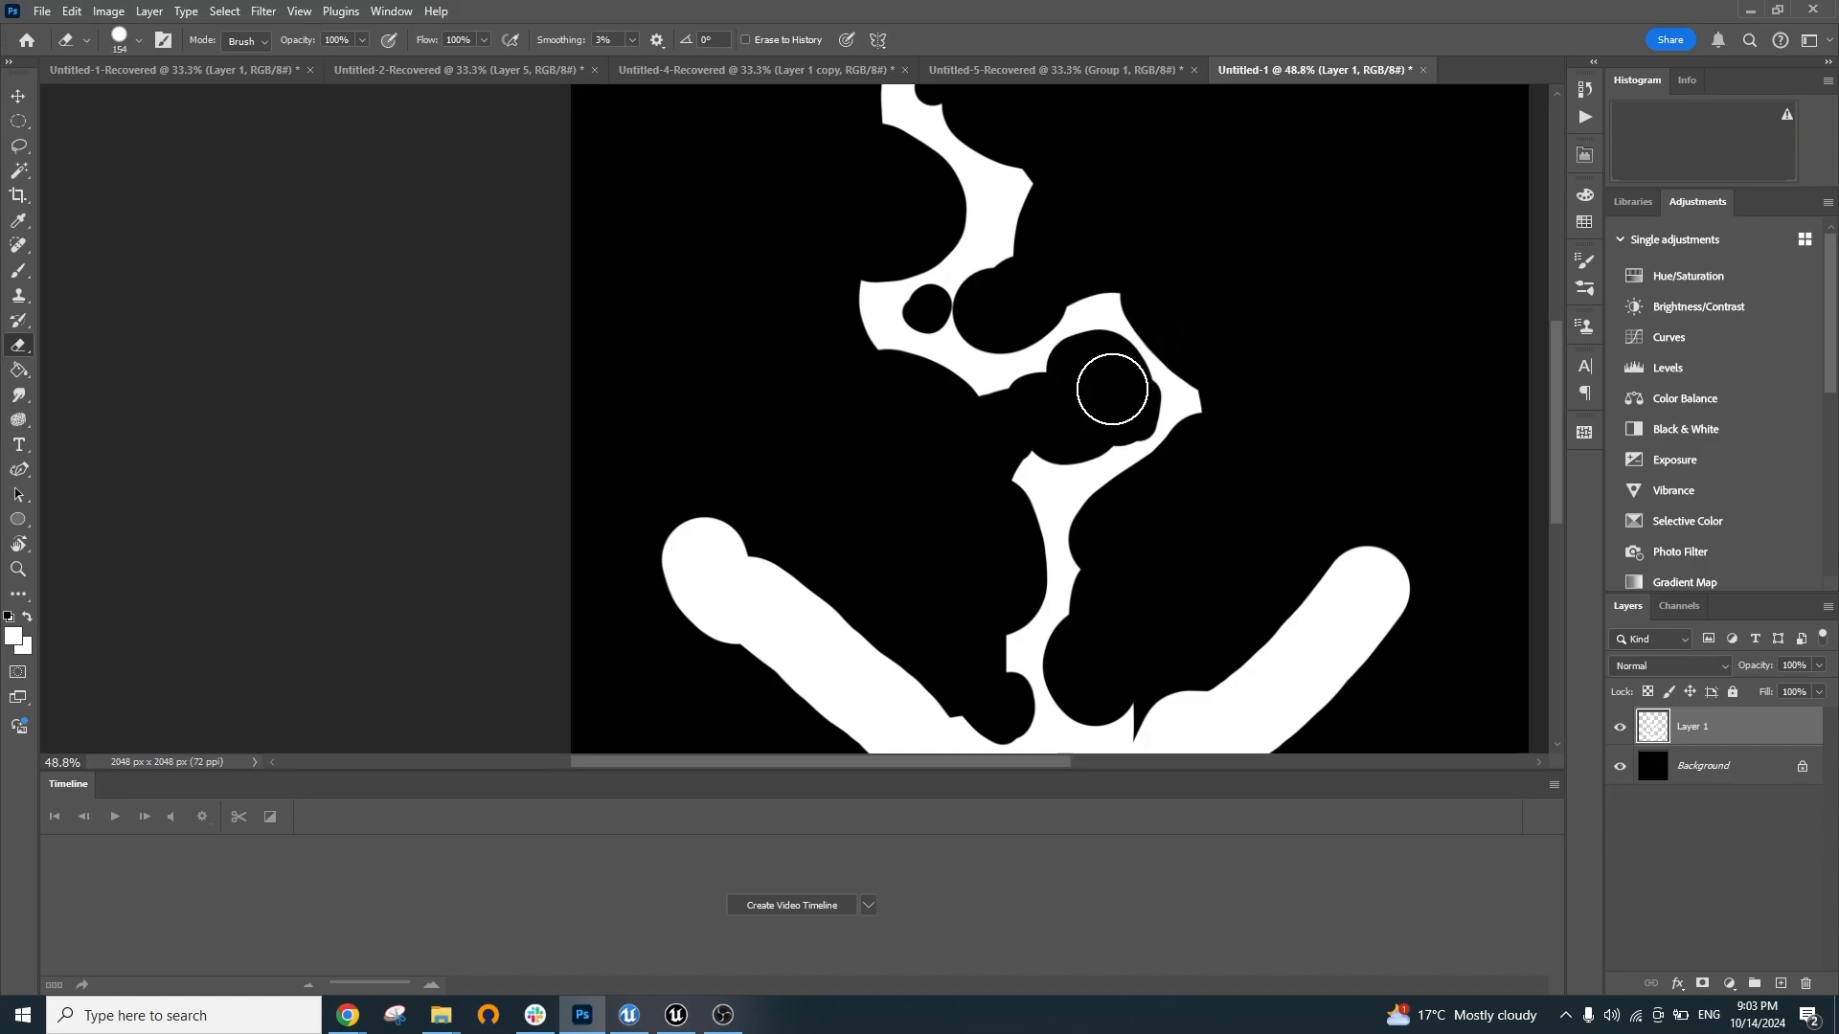
# Reduce the eraser to 84 px and cut away the squared stub on the left side of the lower trunk
pyautogui.moveTo(1149, 549); pyautogui.dragTo(1157, 308)
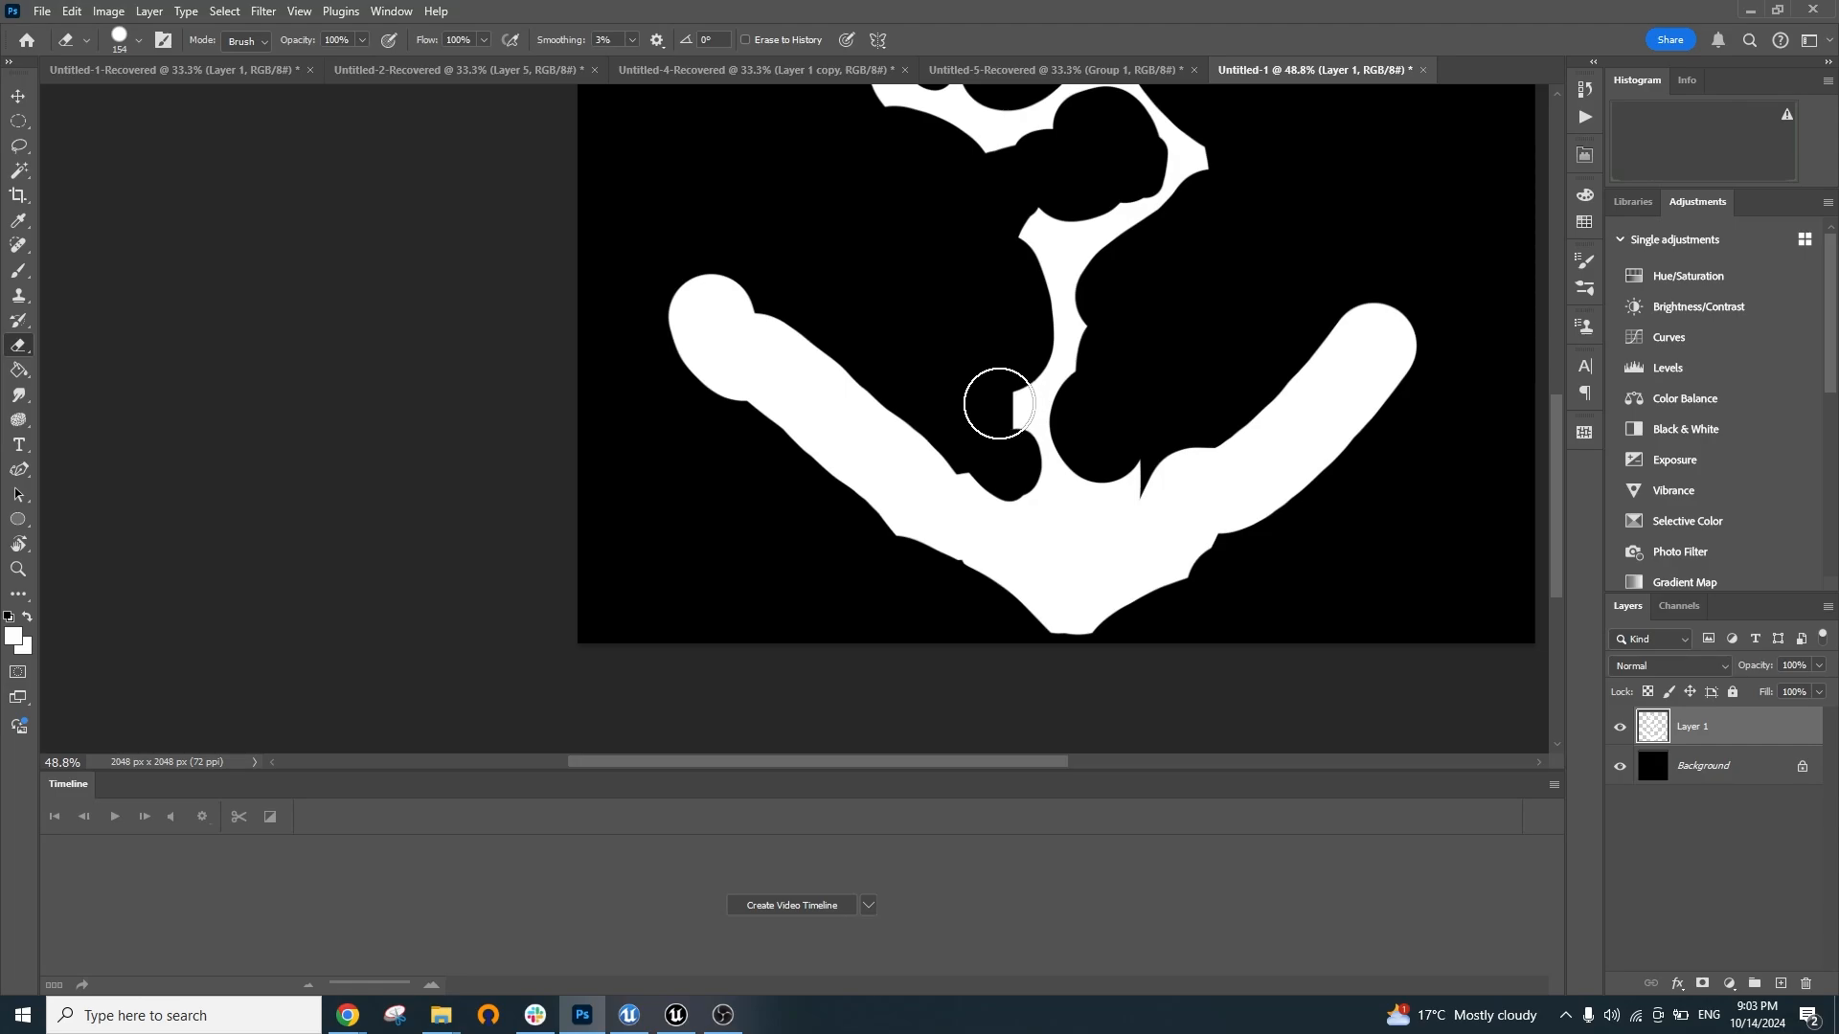
pyautogui.keyDown('alt'); pyautogui.rightClick(993, 319); pyautogui.keyUp('alt')
pyautogui.scroll(-1, 1017, 407)
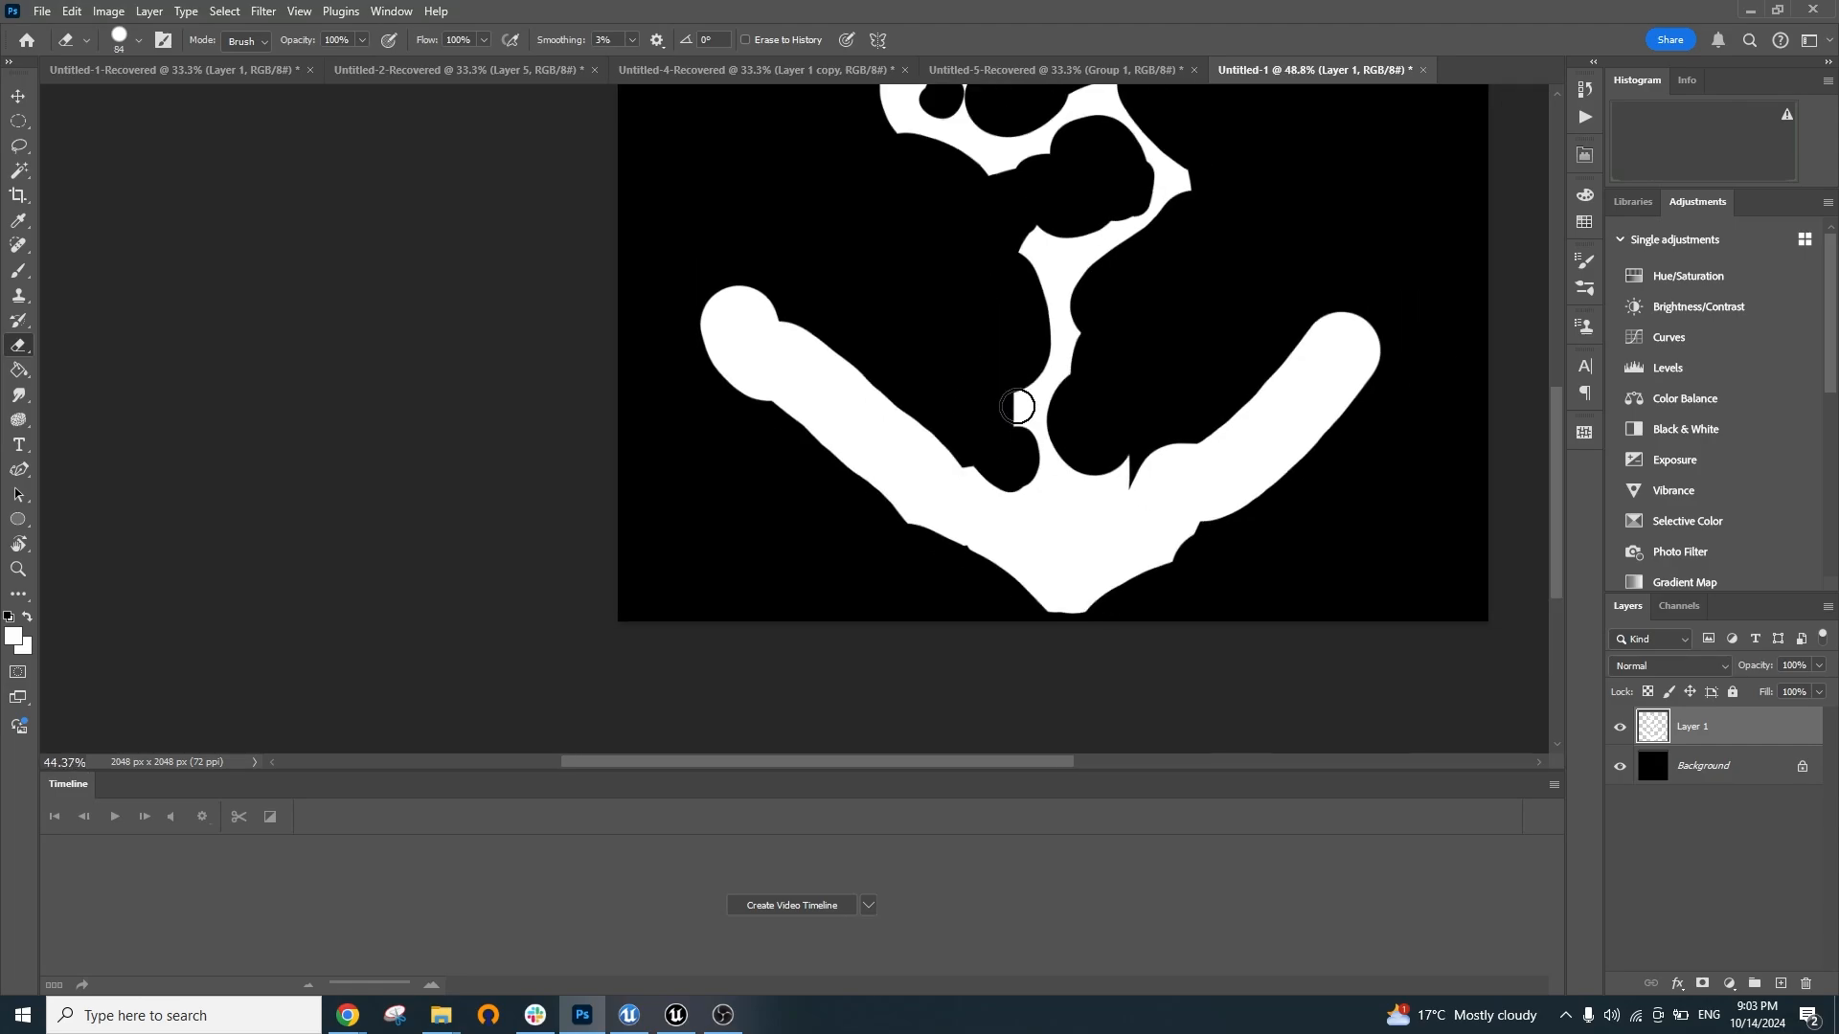
pyautogui.scroll(8, 1017, 407)
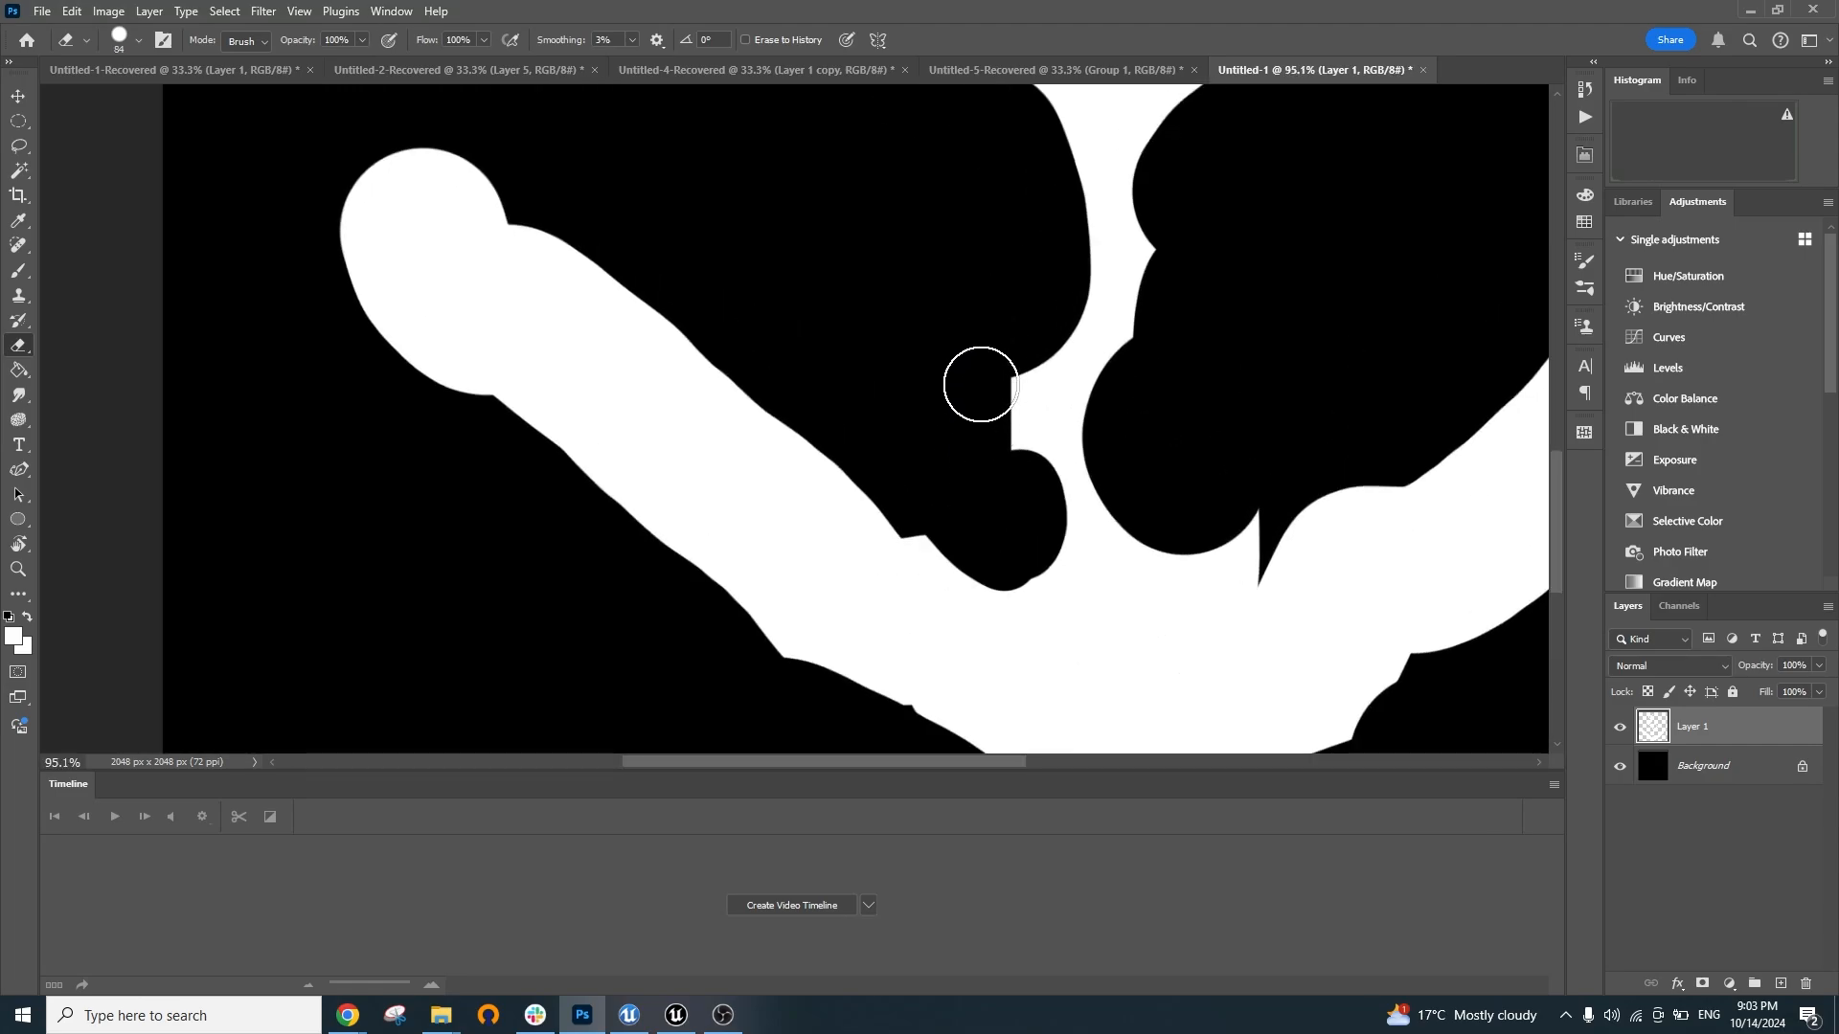
pyautogui.moveTo(980, 385)
pyautogui.mouseDown()
pyautogui.moveTo(1016, 490)
pyautogui.moveTo(978, 407)
pyautogui.moveTo(968, 472)
pyautogui.mouseUp()
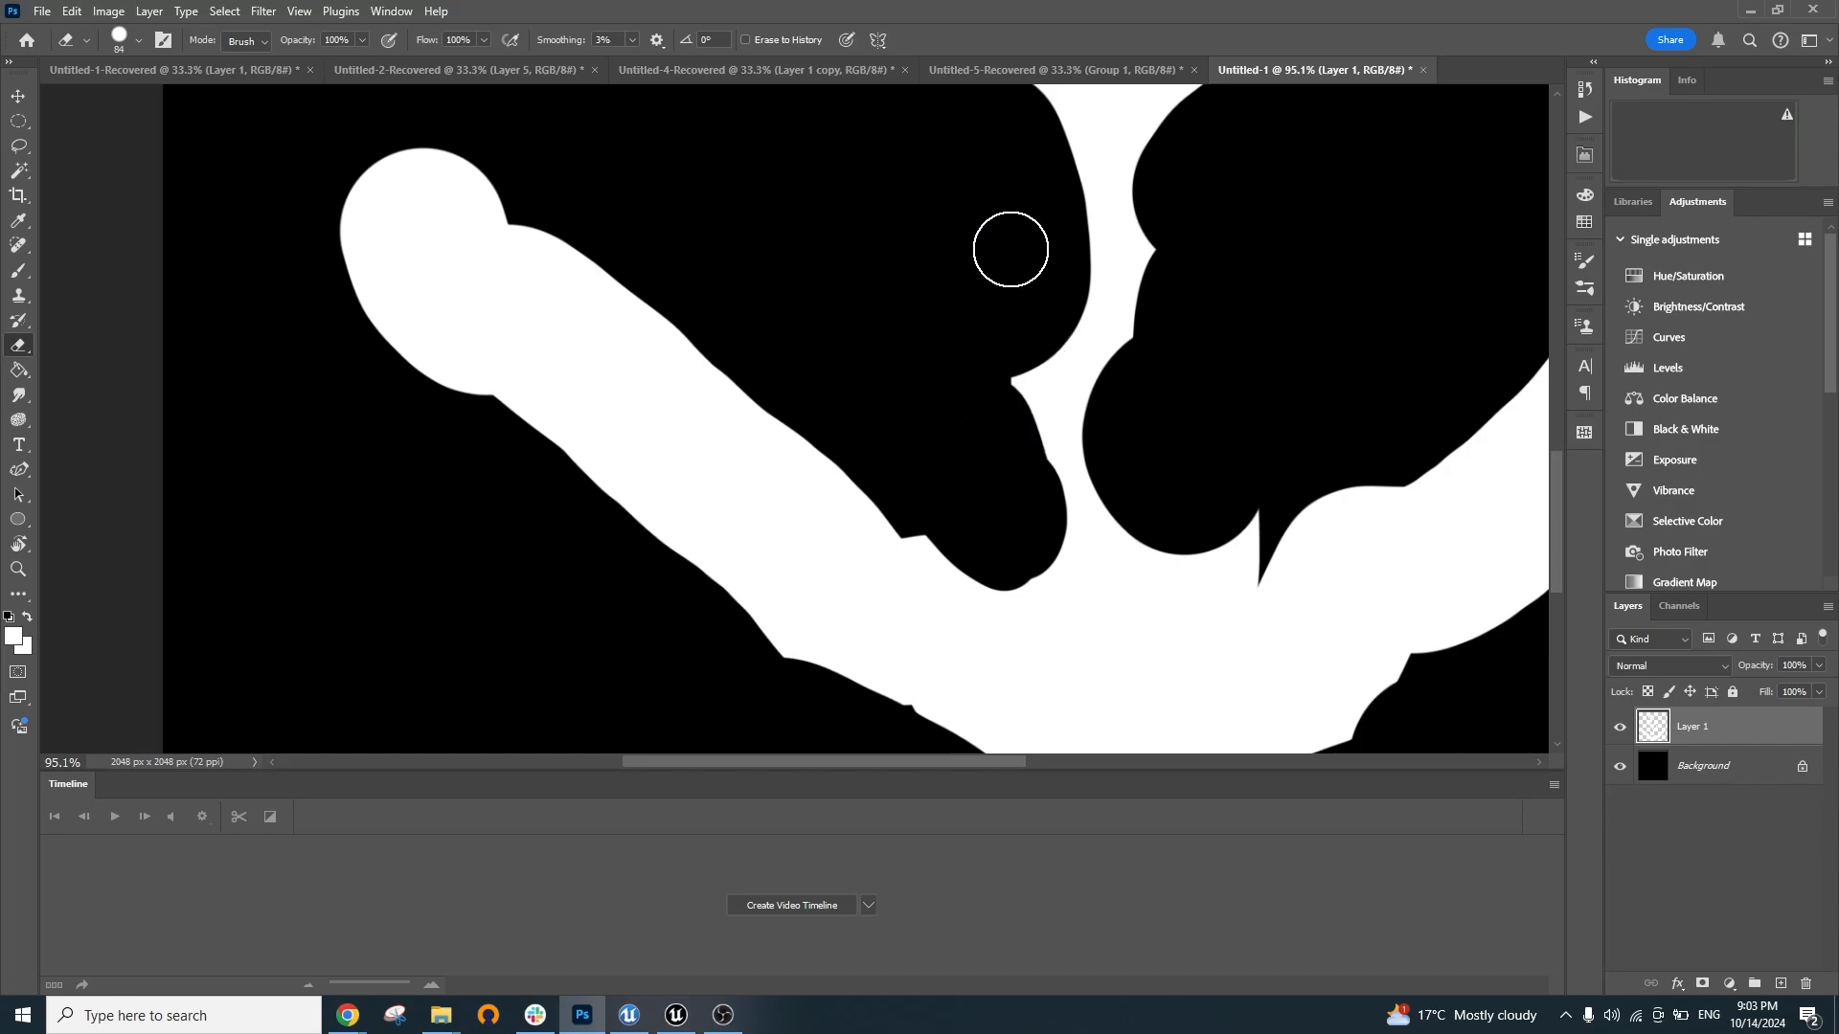
# Erase a small notch just beneath the right-hand point of the lower bend
pyautogui.moveTo(1010, 249); pyautogui.dragTo(1044, 514)
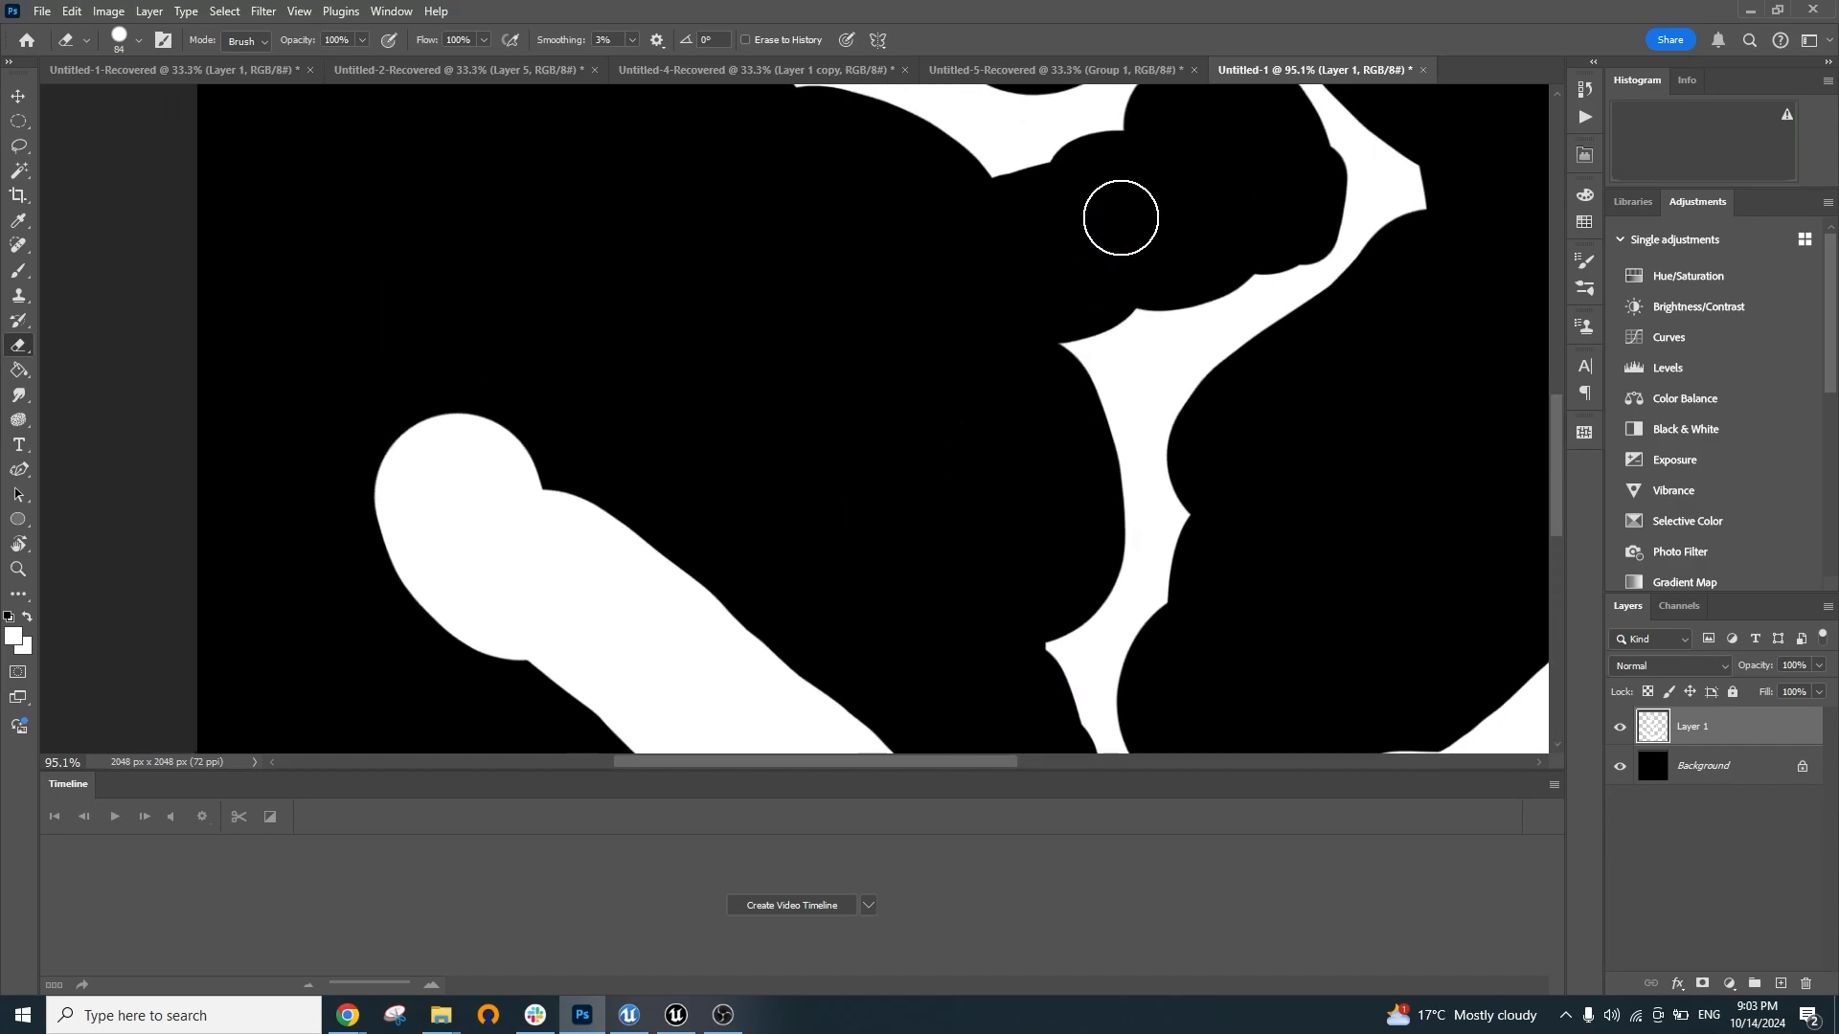
pyautogui.scroll(-3, 1284, 342)
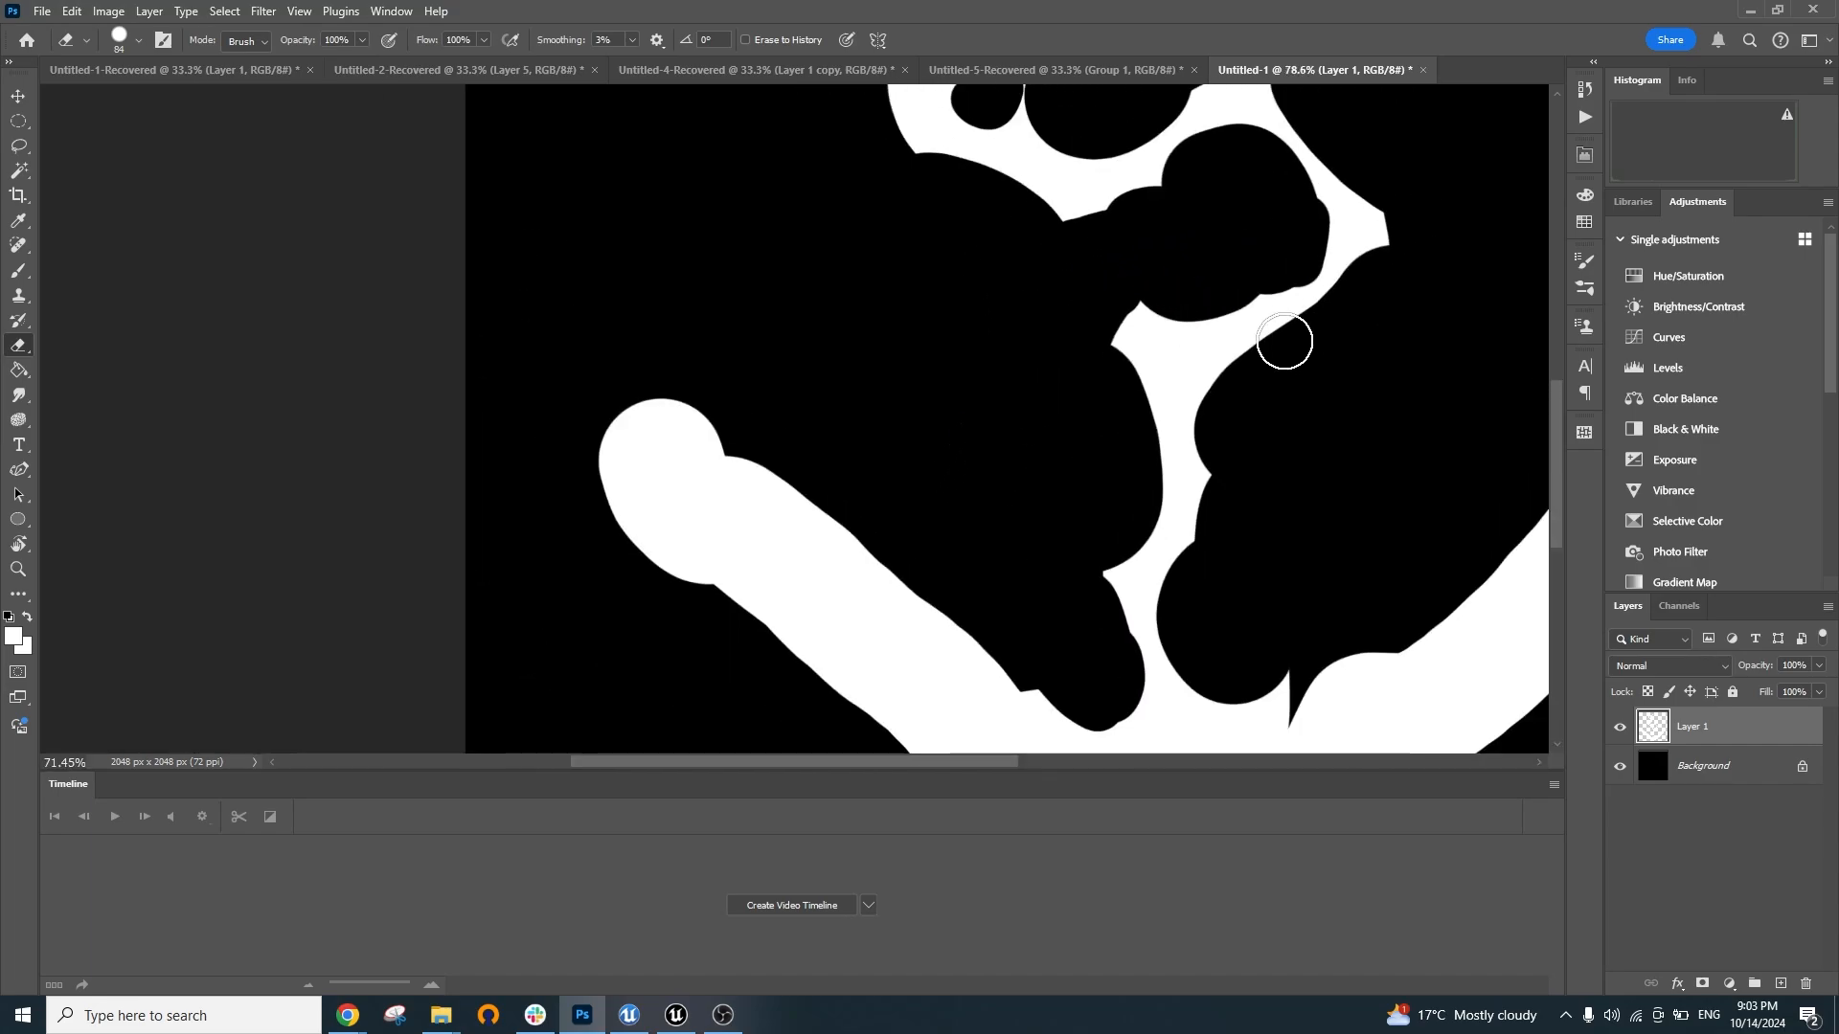
pyautogui.scroll(-4, 1285, 342)
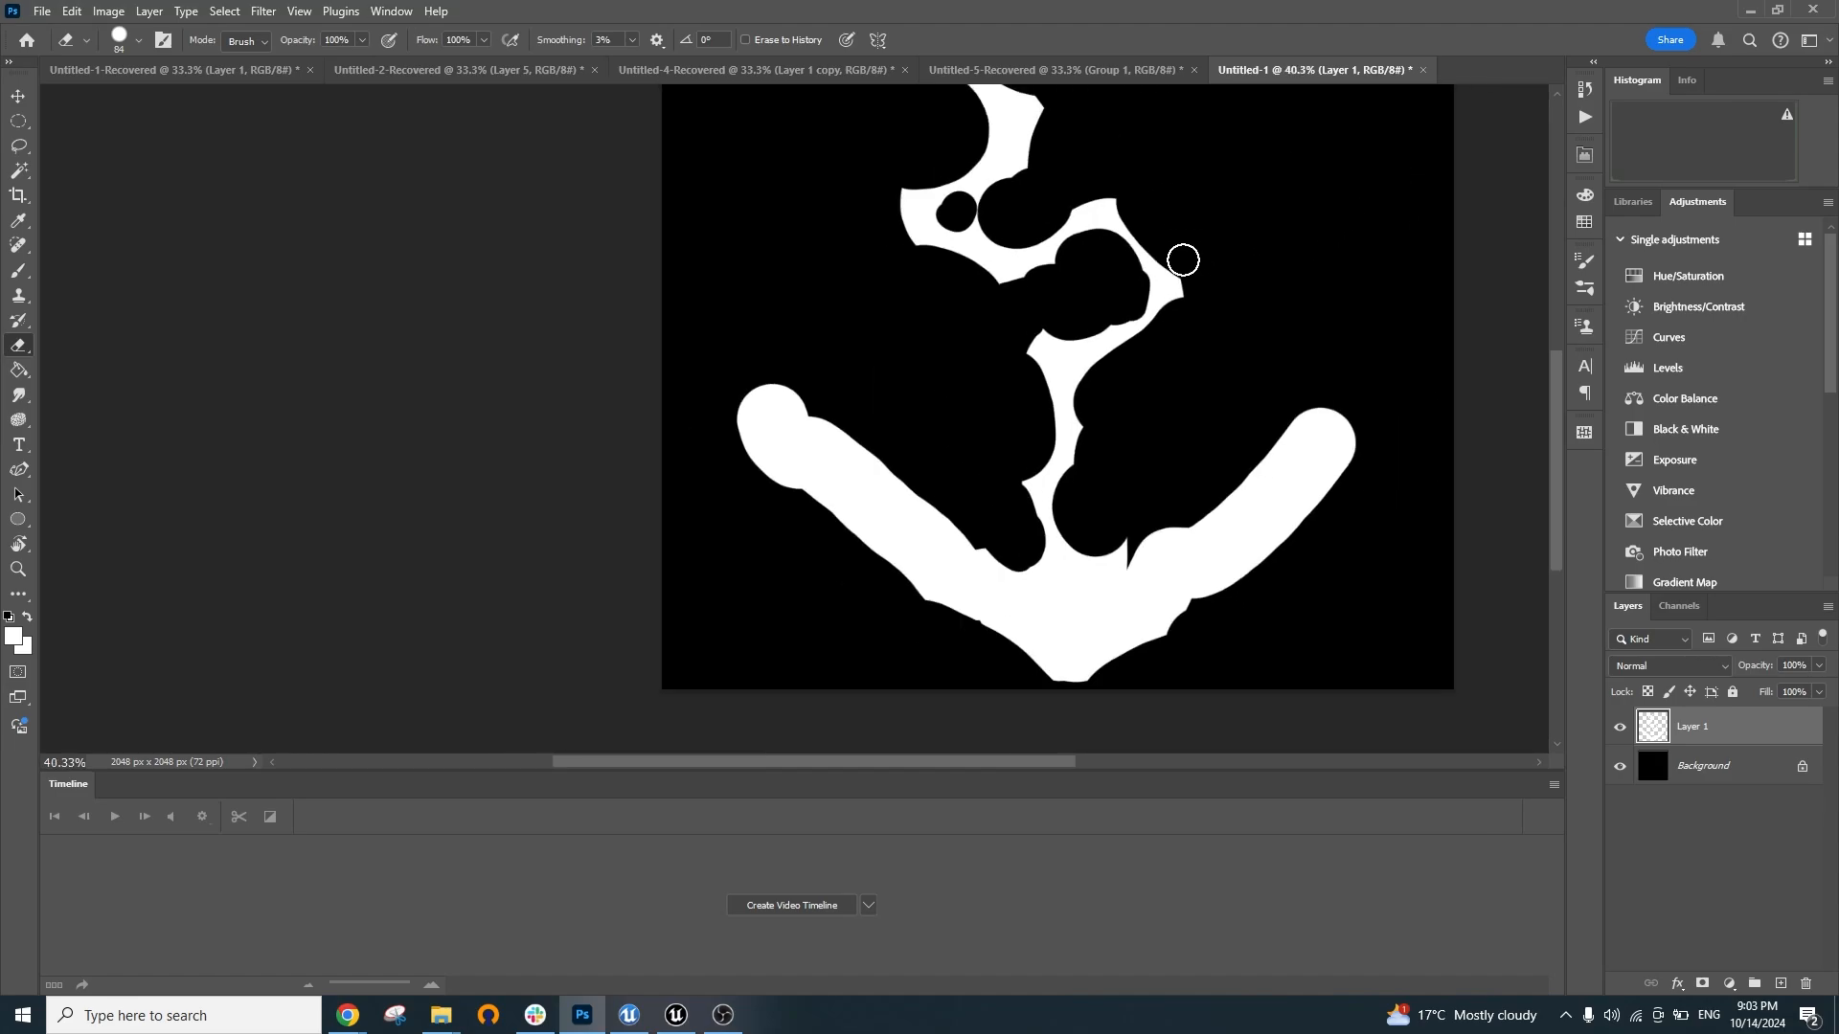
pyautogui.scroll(10, 1188, 263)
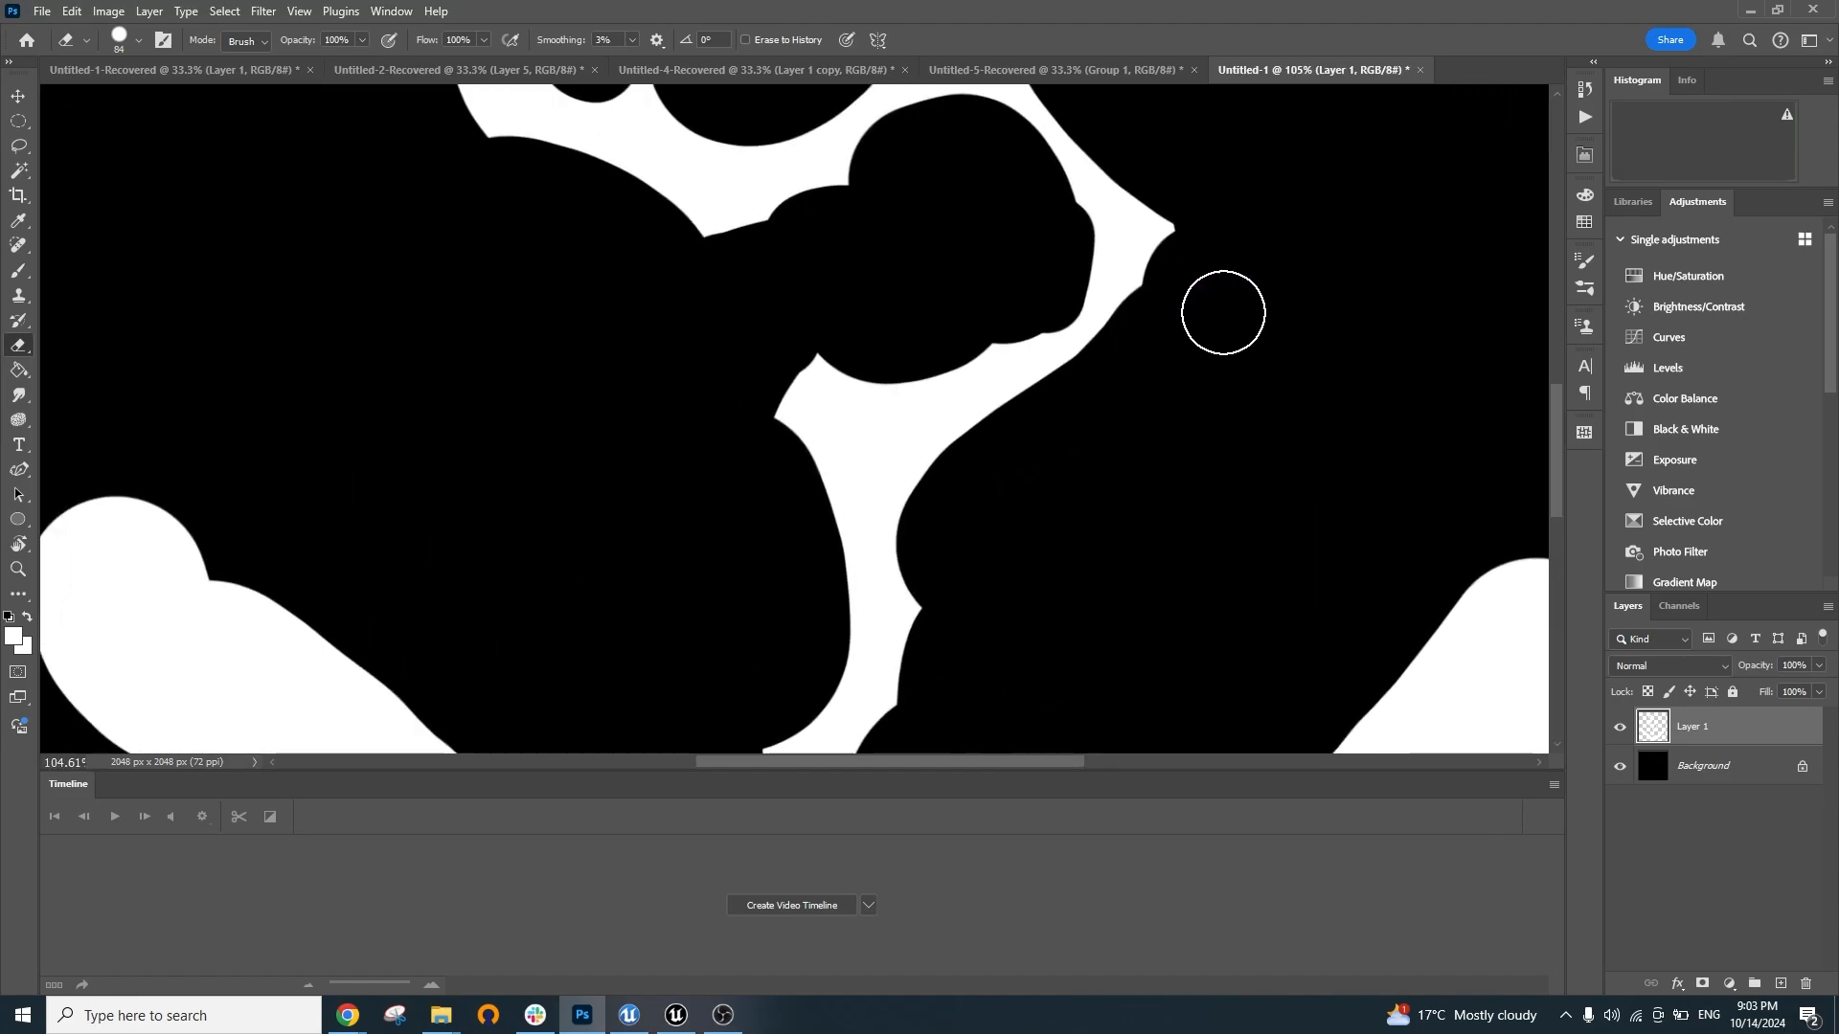
# With a 62 px eraser, carve a notch at the upper right of the lower trunk and a bite into its left side farther down
pyautogui.scroll(-5, 1222, 313)
pyautogui.moveTo(1026, 402)
pyautogui.mouseDown()
pyautogui.moveTo(1007, 383)
pyautogui.moveTo(1041, 436)
pyautogui.mouseUp()
pyautogui.hotkey('ctrl', 'z')
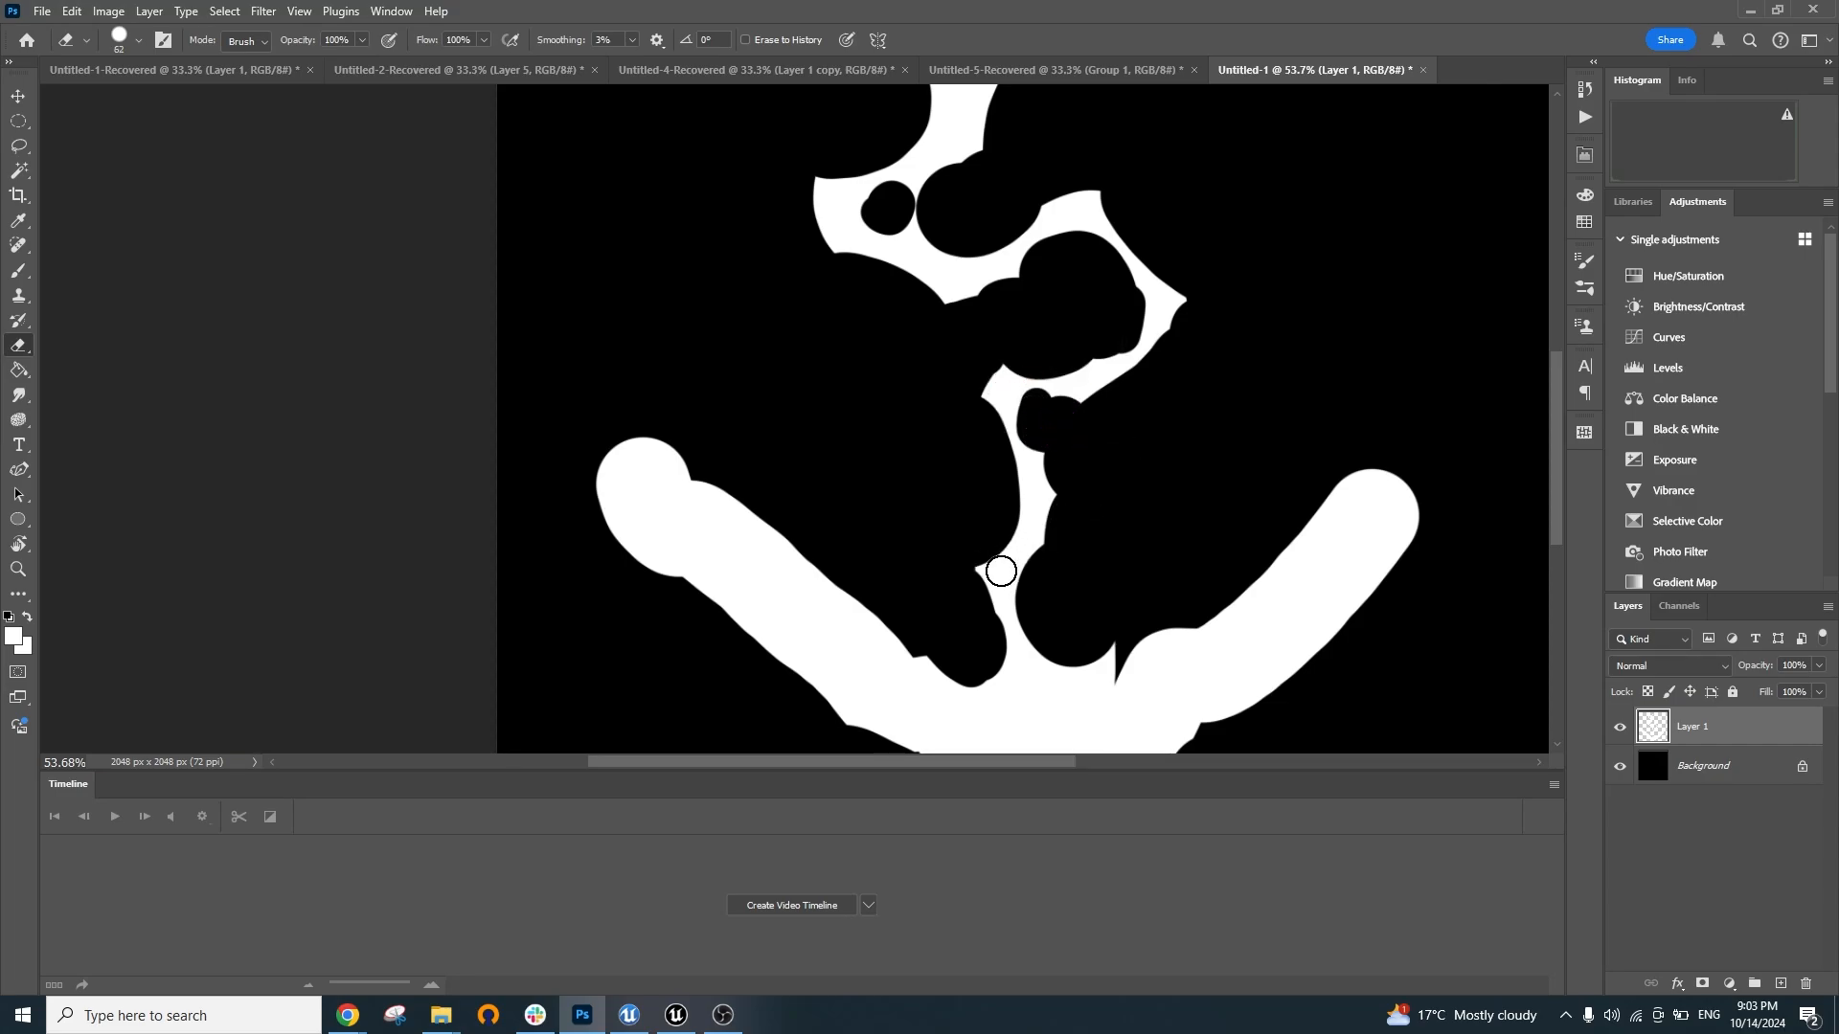
pyautogui.hotkey('ctrl', 'z')
pyautogui.click(1023, 531)
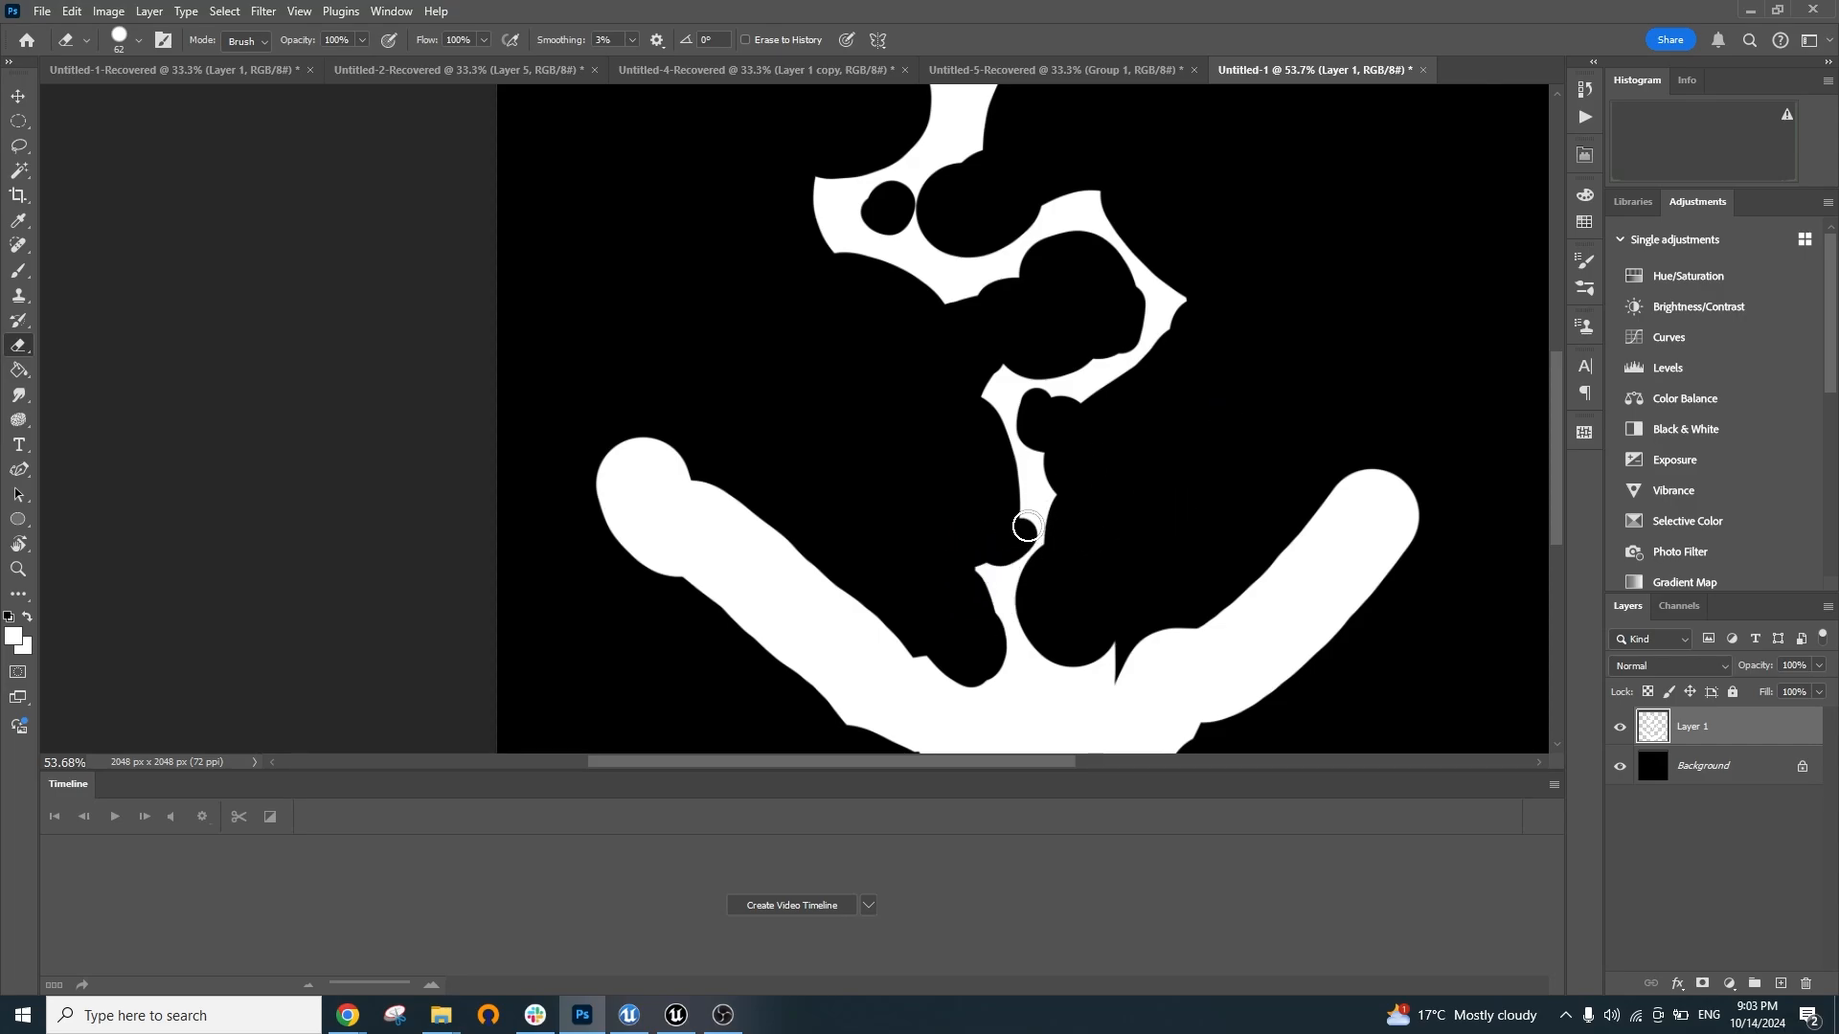
pyautogui.scroll(-5, 1112, 524)
pyautogui.scroll(6, 1009, 328)
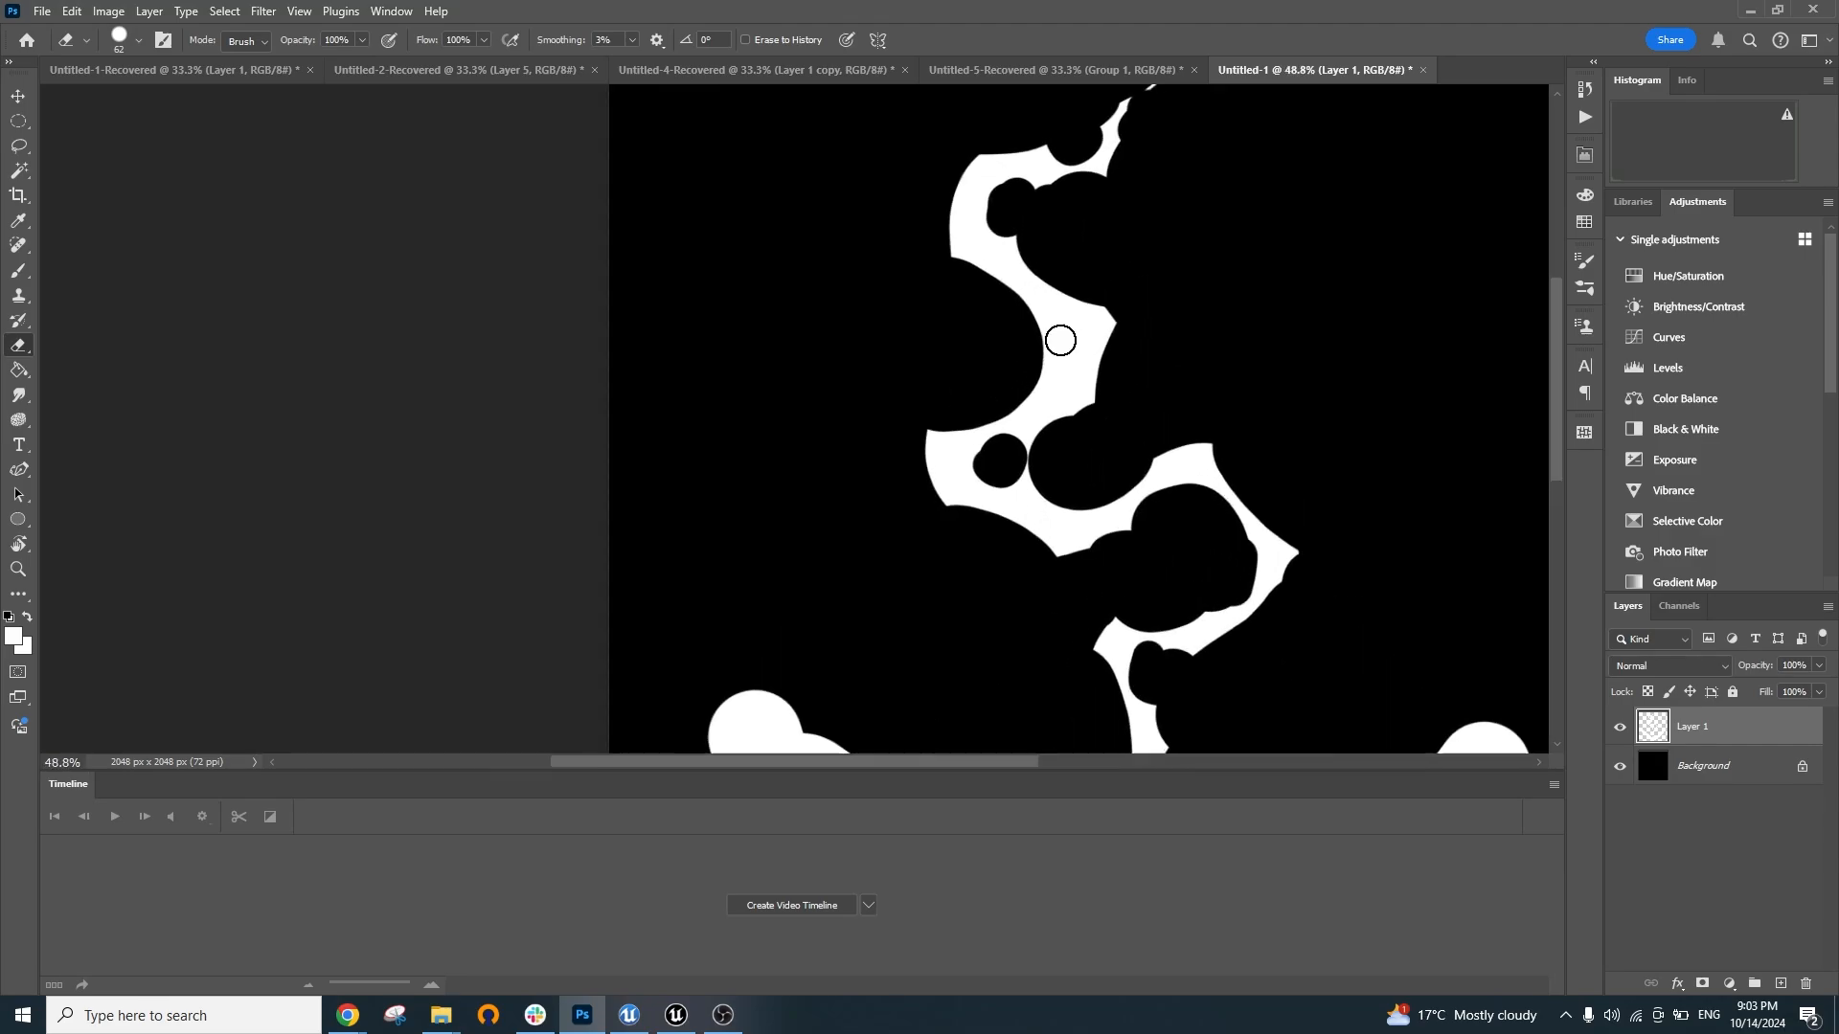
pyautogui.moveTo(1121, 338); pyautogui.dragTo(1128, 381)
pyautogui.hotkey('ctrl', 'z')
pyautogui.moveTo(1111, 290); pyautogui.dragTo(1153, 365)
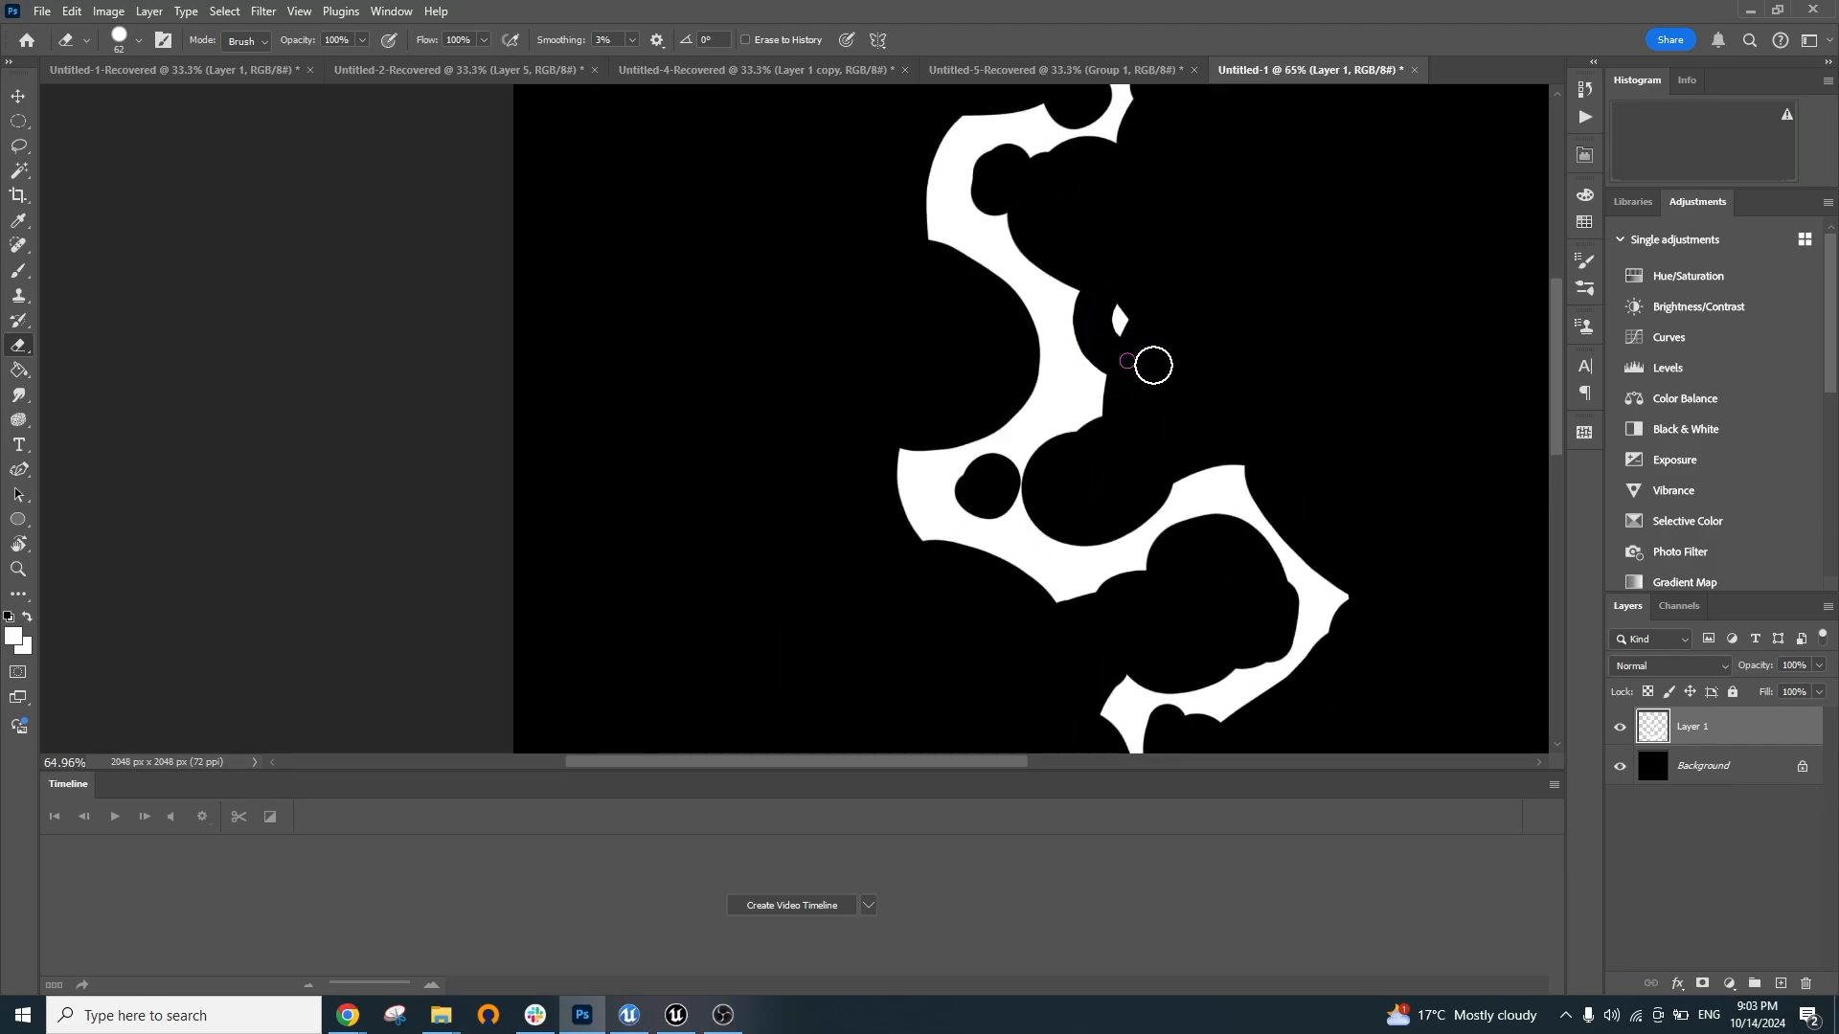
pyautogui.hotkey('ctrl', 'z')
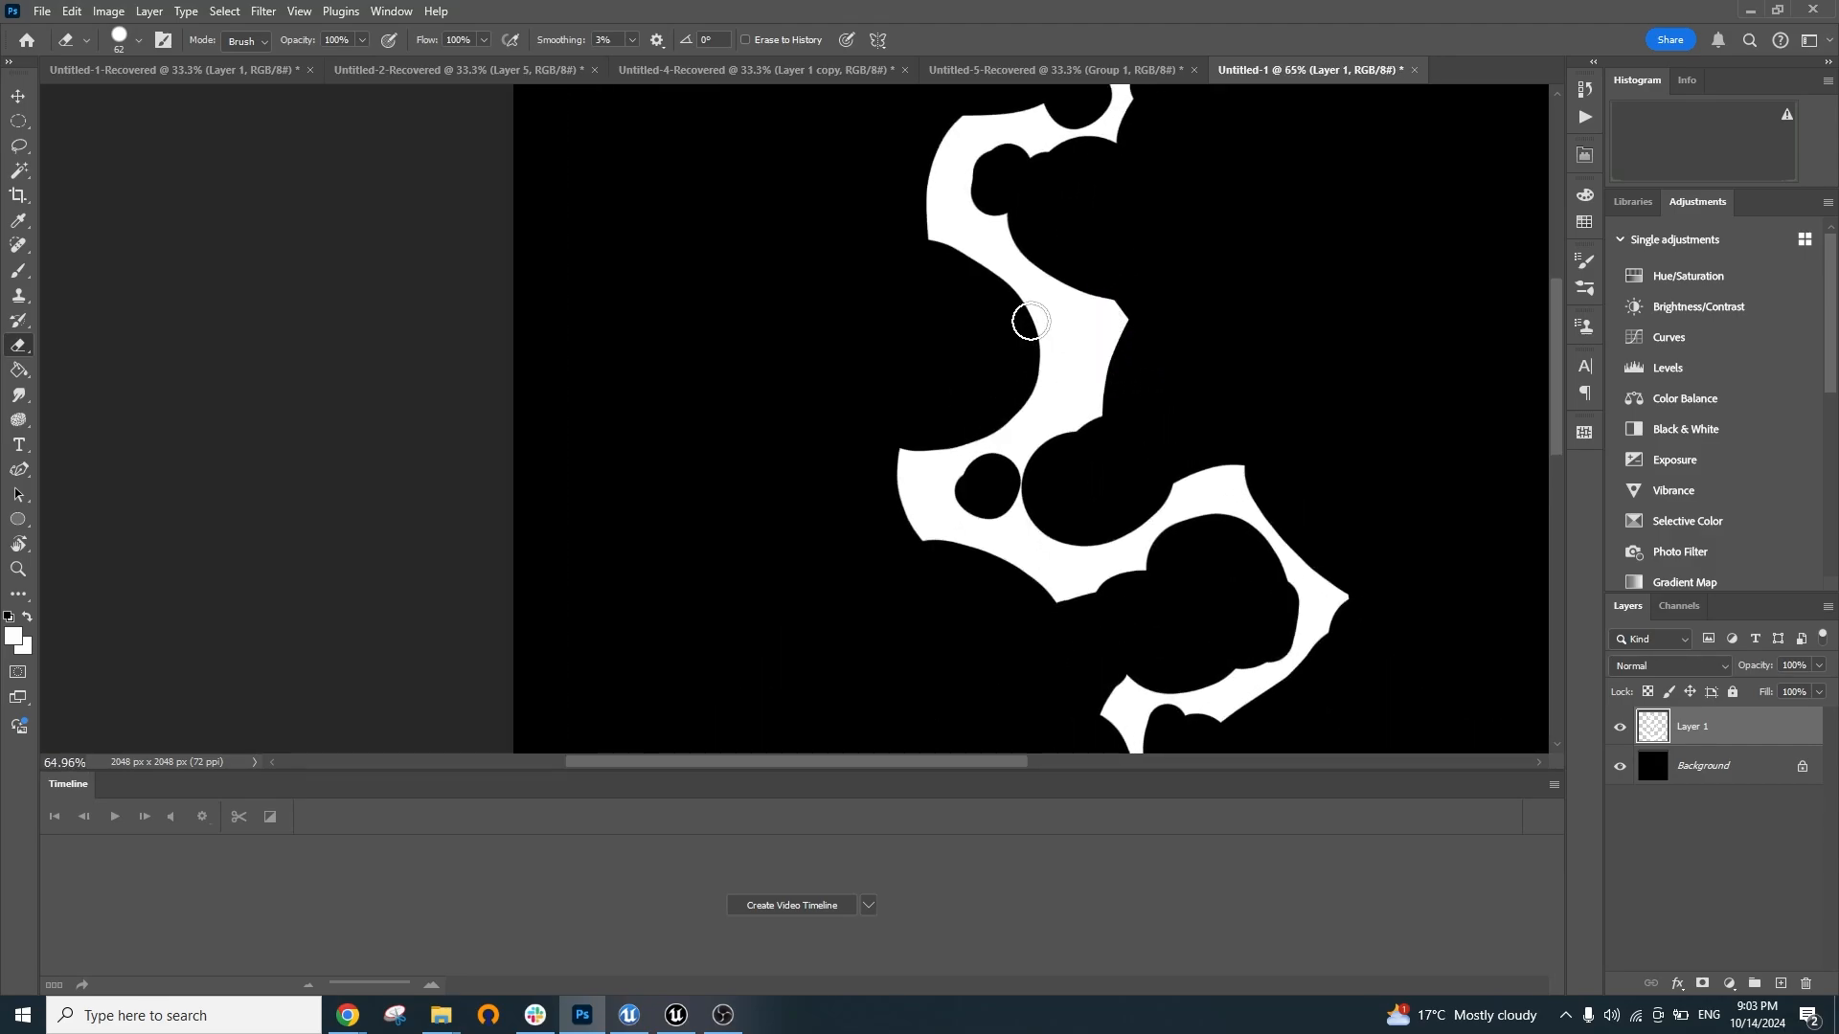
pyautogui.moveTo(1030, 322)
pyautogui.mouseDown()
pyautogui.moveTo(1036, 393)
pyautogui.moveTo(1030, 350)
pyautogui.moveTo(1067, 356)
pyautogui.mouseUp()
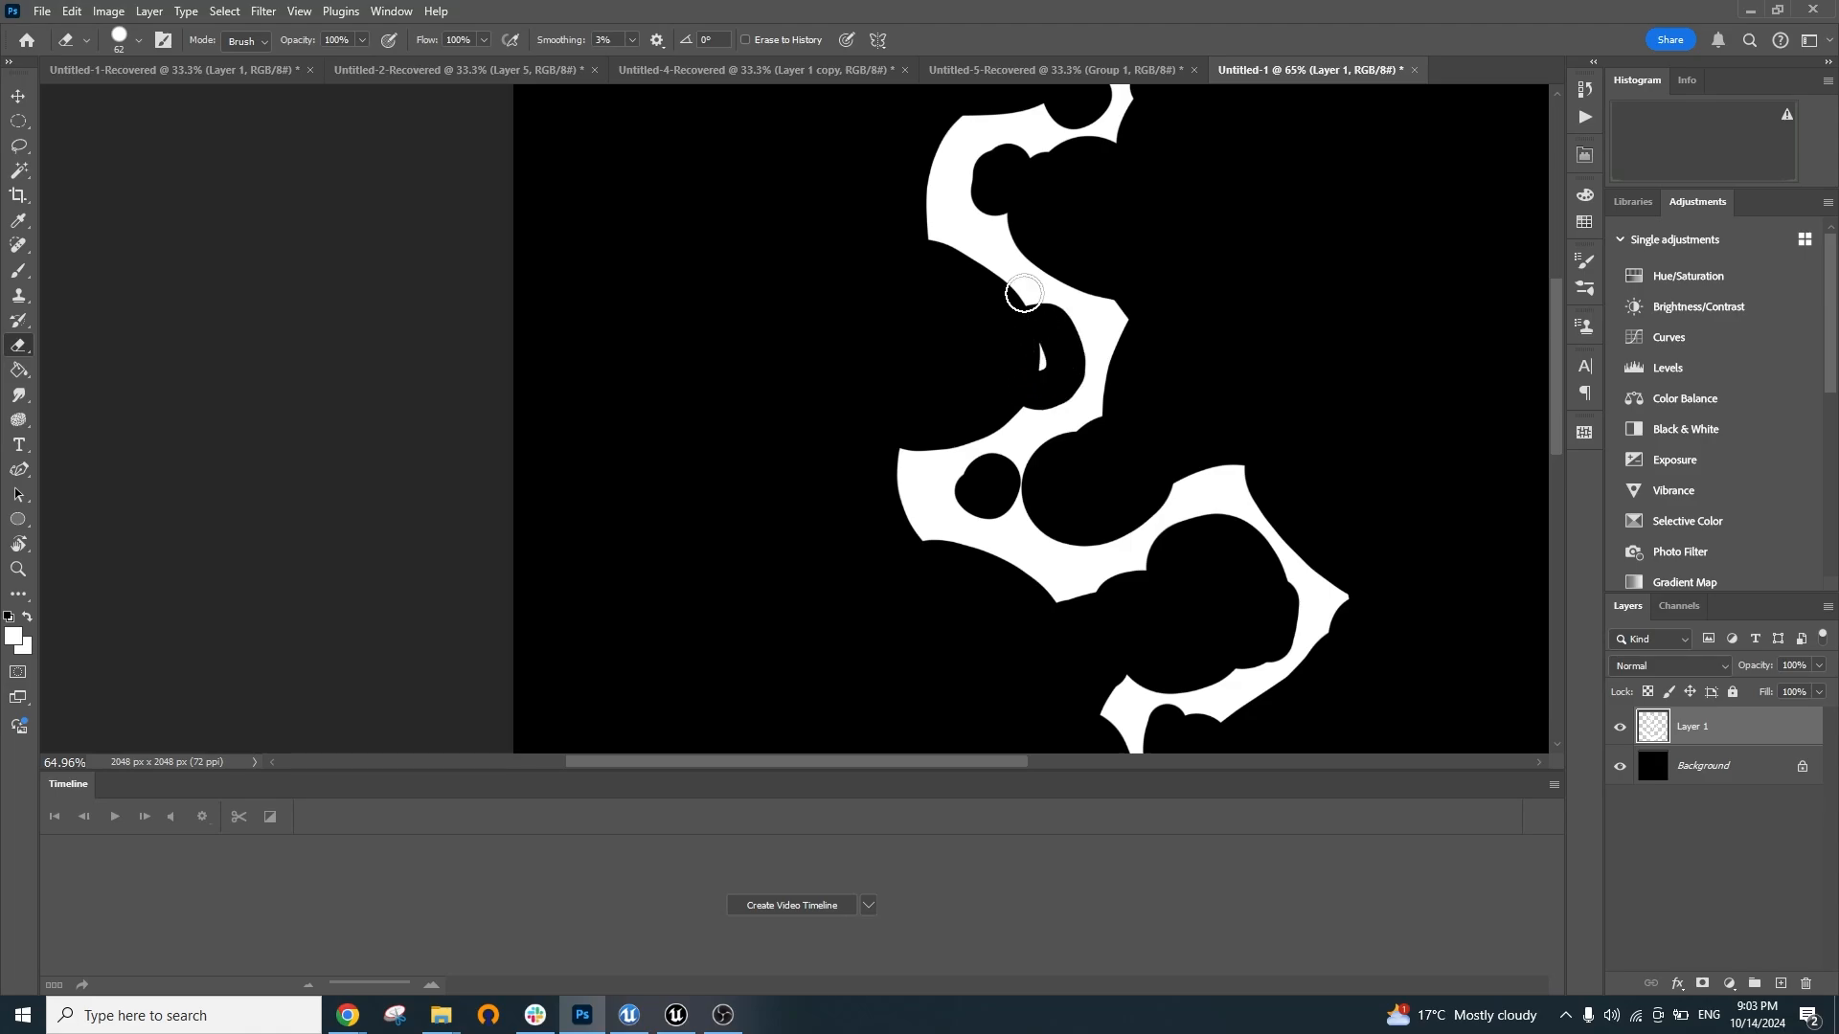
pyautogui.hotkey('ctrl', 'z')
# Erase a rounded bite from the trunk's right side below the uppermost bend, clearing the leftover fragment and keeping a thin spike
pyautogui.moveTo(1043, 273); pyautogui.dragTo(1074, 296)
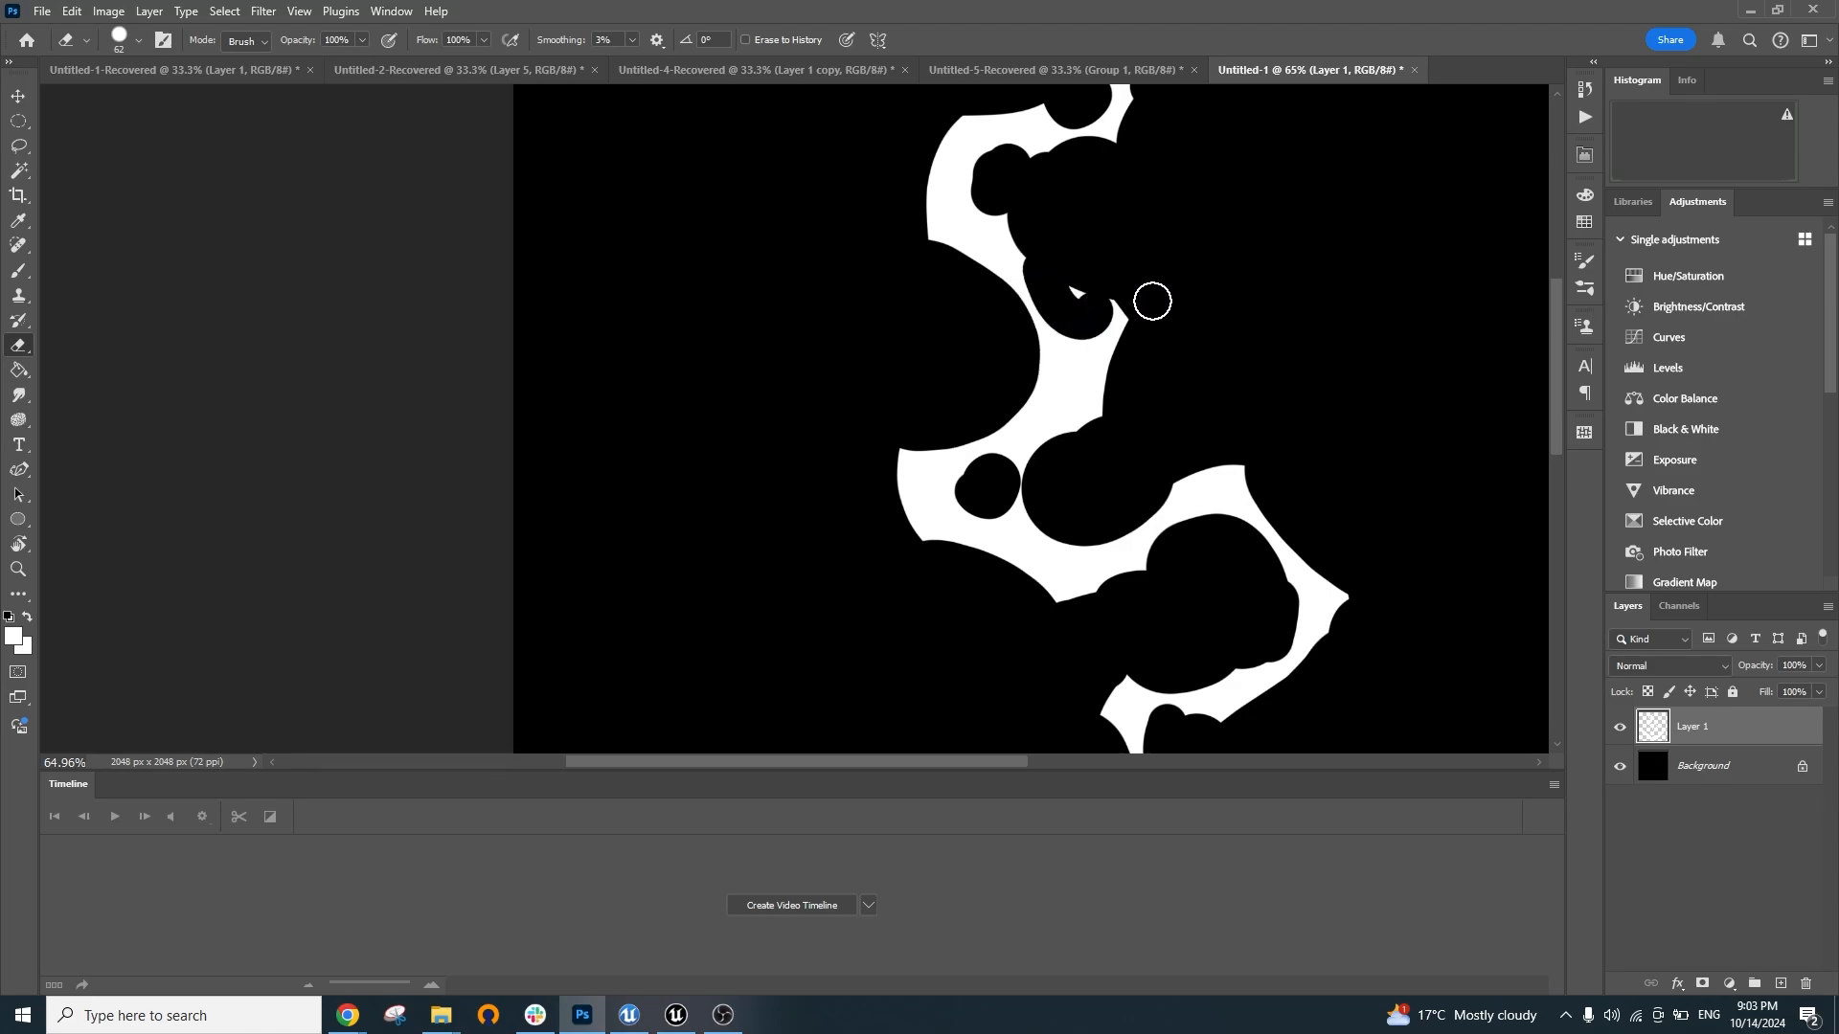
pyautogui.scroll(-5, 1138, 316)
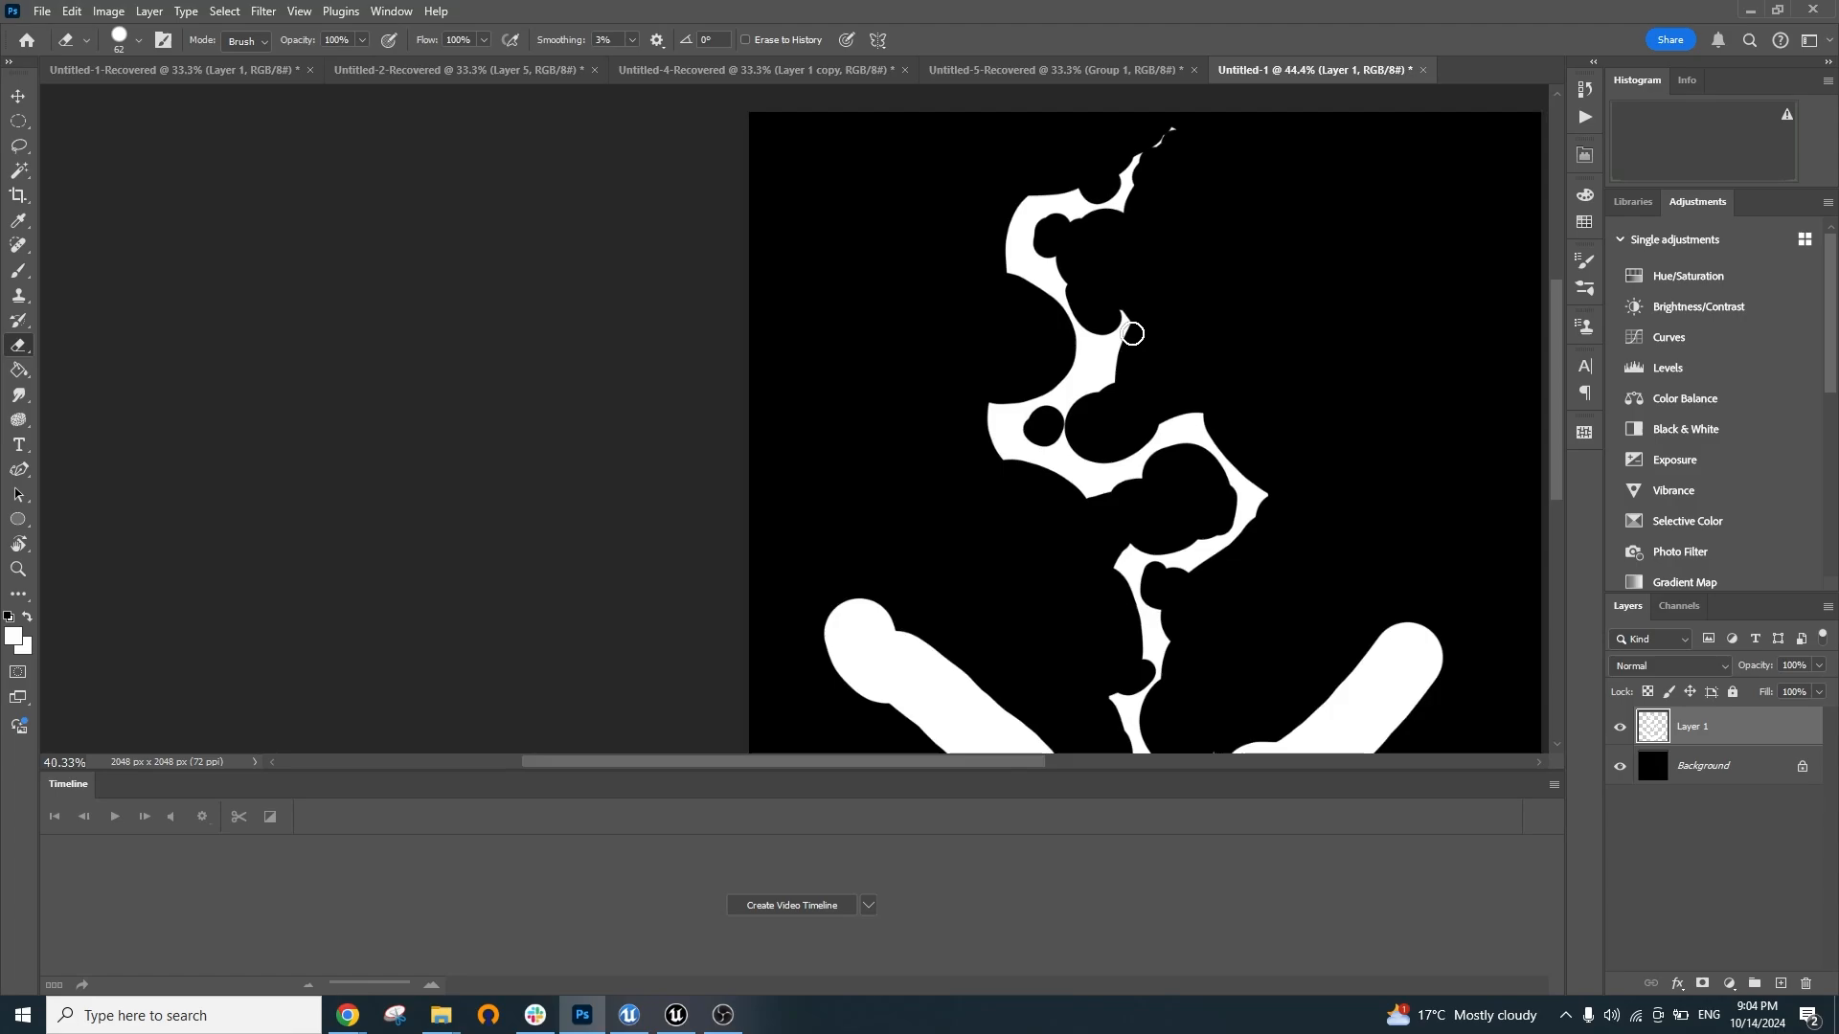
pyautogui.scroll(4, 1207, 442)
pyautogui.moveTo(1216, 199)
pyautogui.mouseDown()
pyautogui.moveTo(1120, 378)
pyautogui.moveTo(1114, 346)
pyautogui.mouseUp()
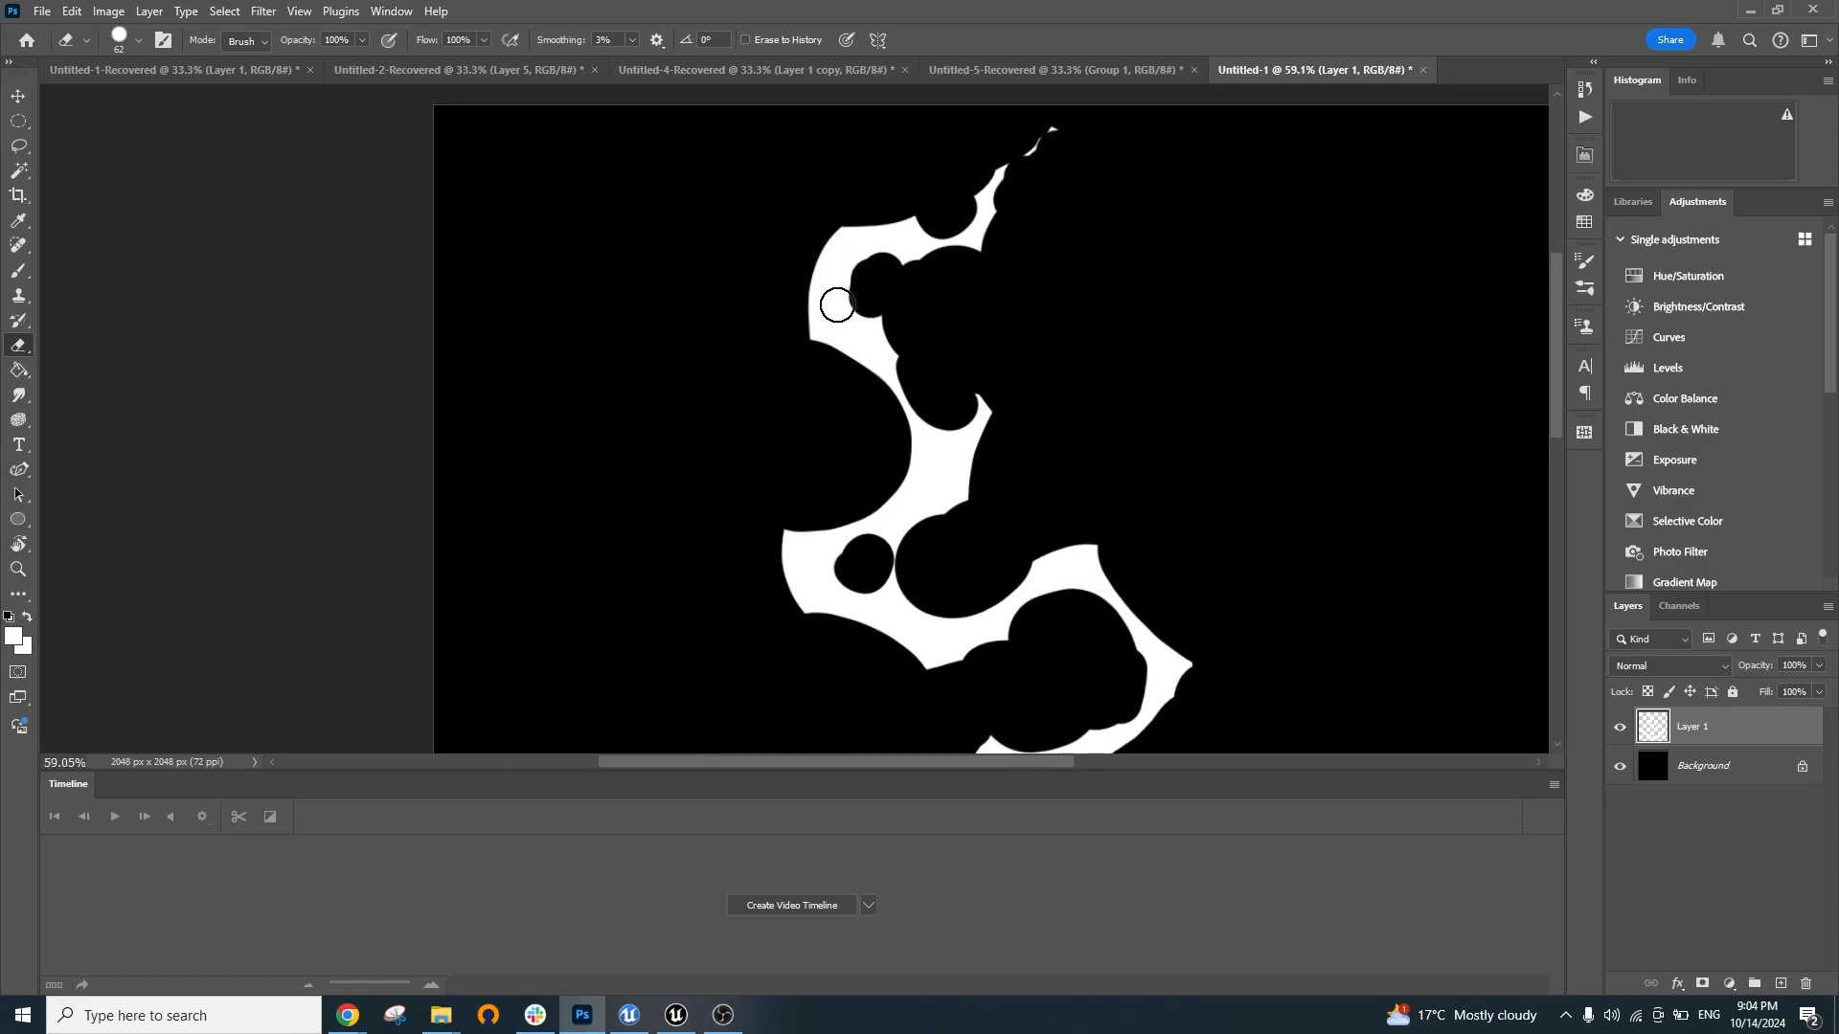
# Enlarge the eraser to 140 px and shave the slanted upper-right outer edge of the lower bend into an inward curve
pyautogui.moveTo(1106, 408); pyautogui.dragTo(1132, 241)
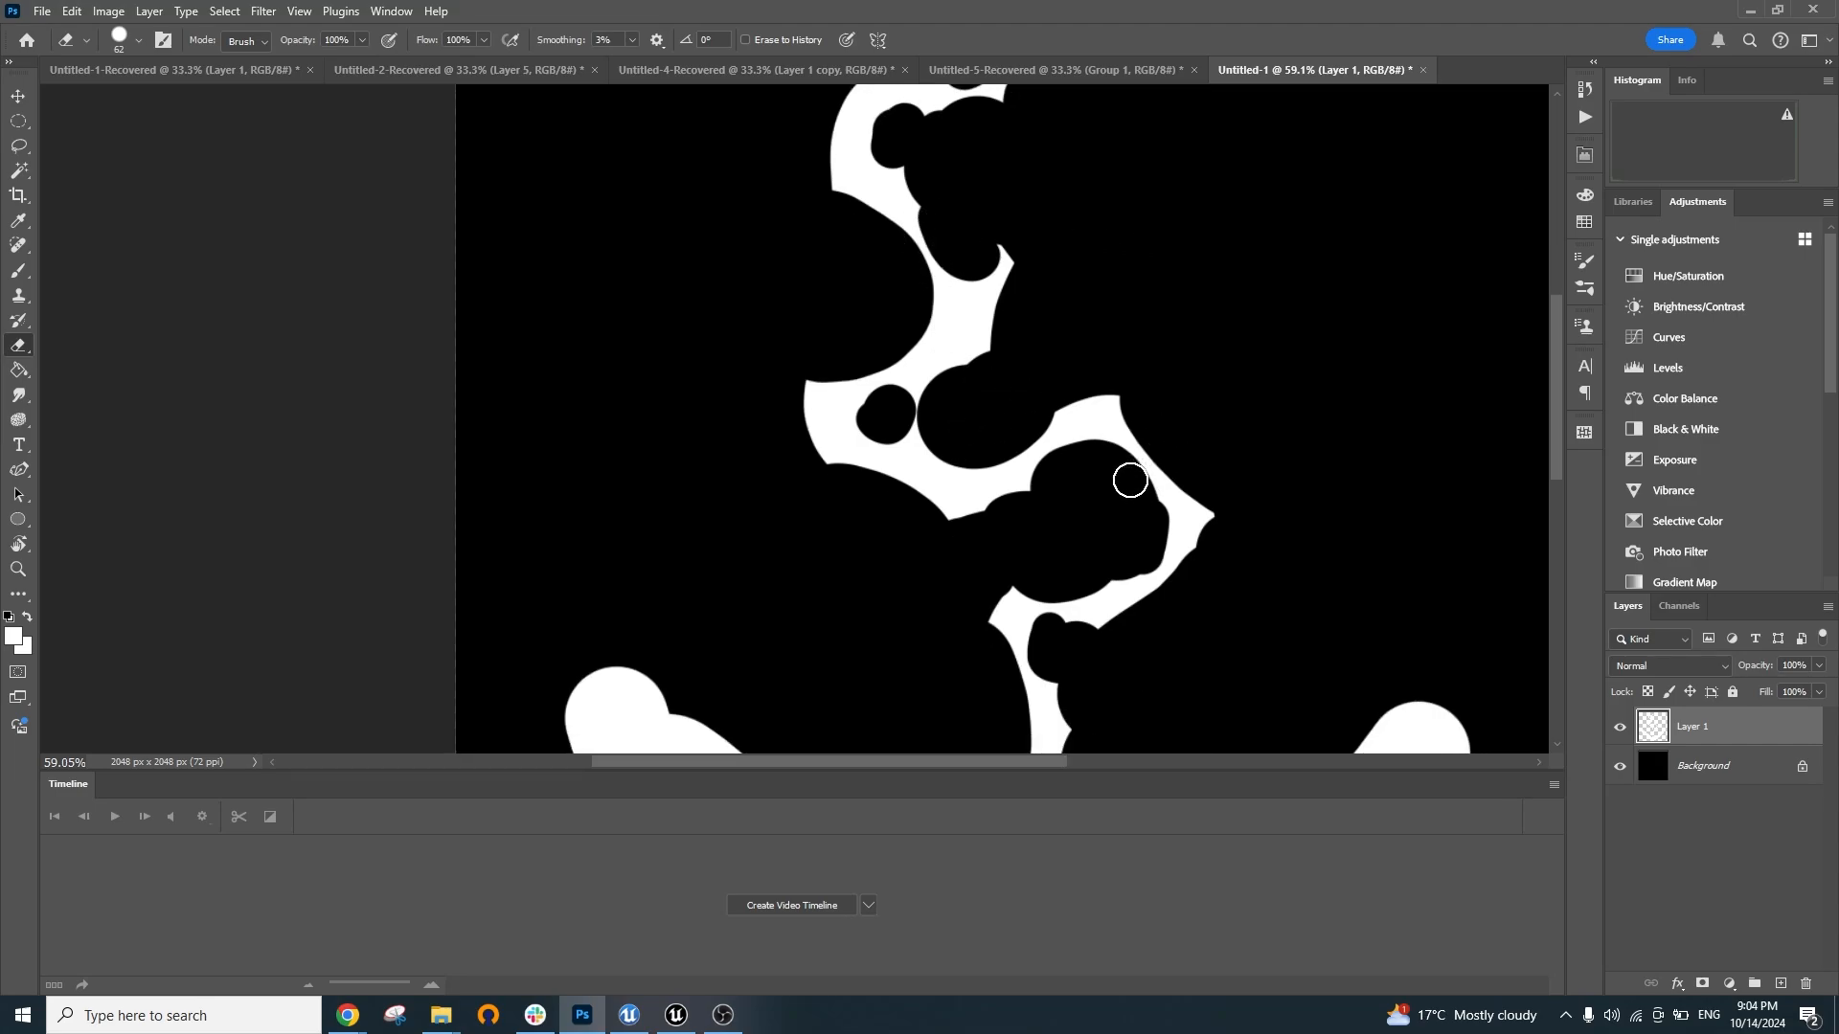
pyautogui.moveTo(1169, 436); pyautogui.dragTo(1181, 410)
pyautogui.scroll(3, 1192, 448)
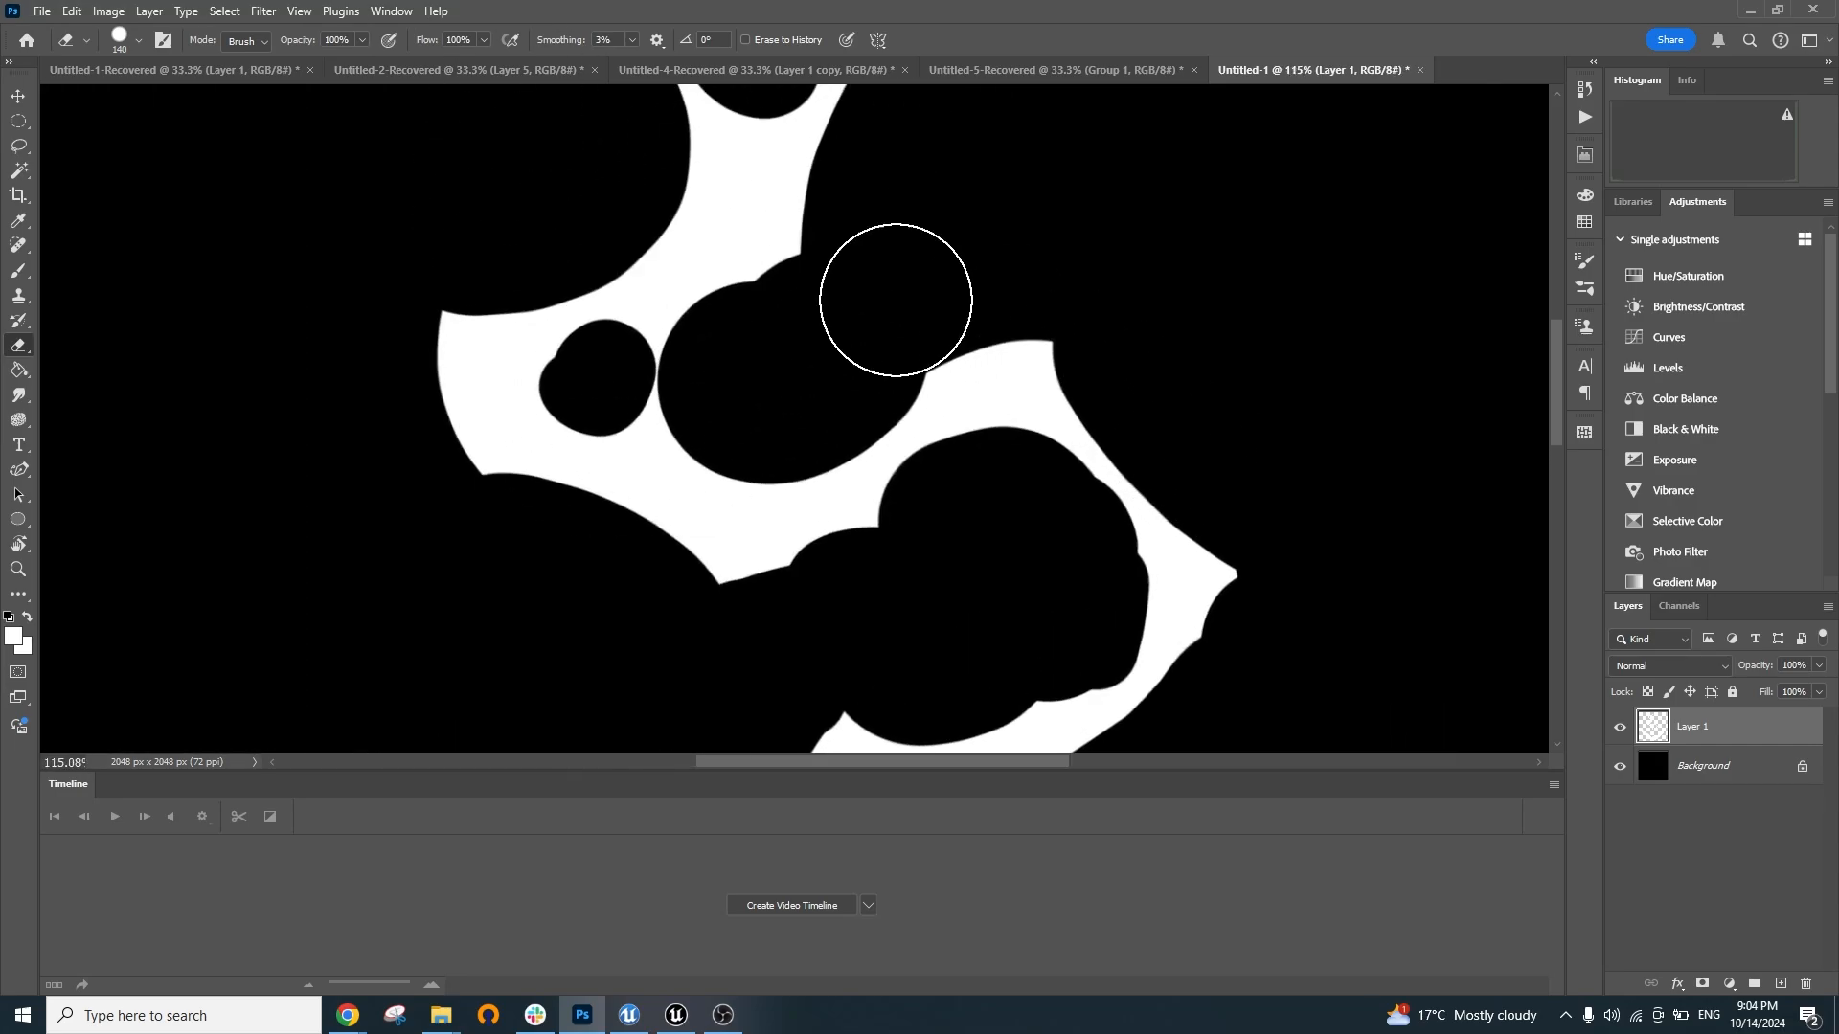
pyautogui.scroll(-4, 800, 398)
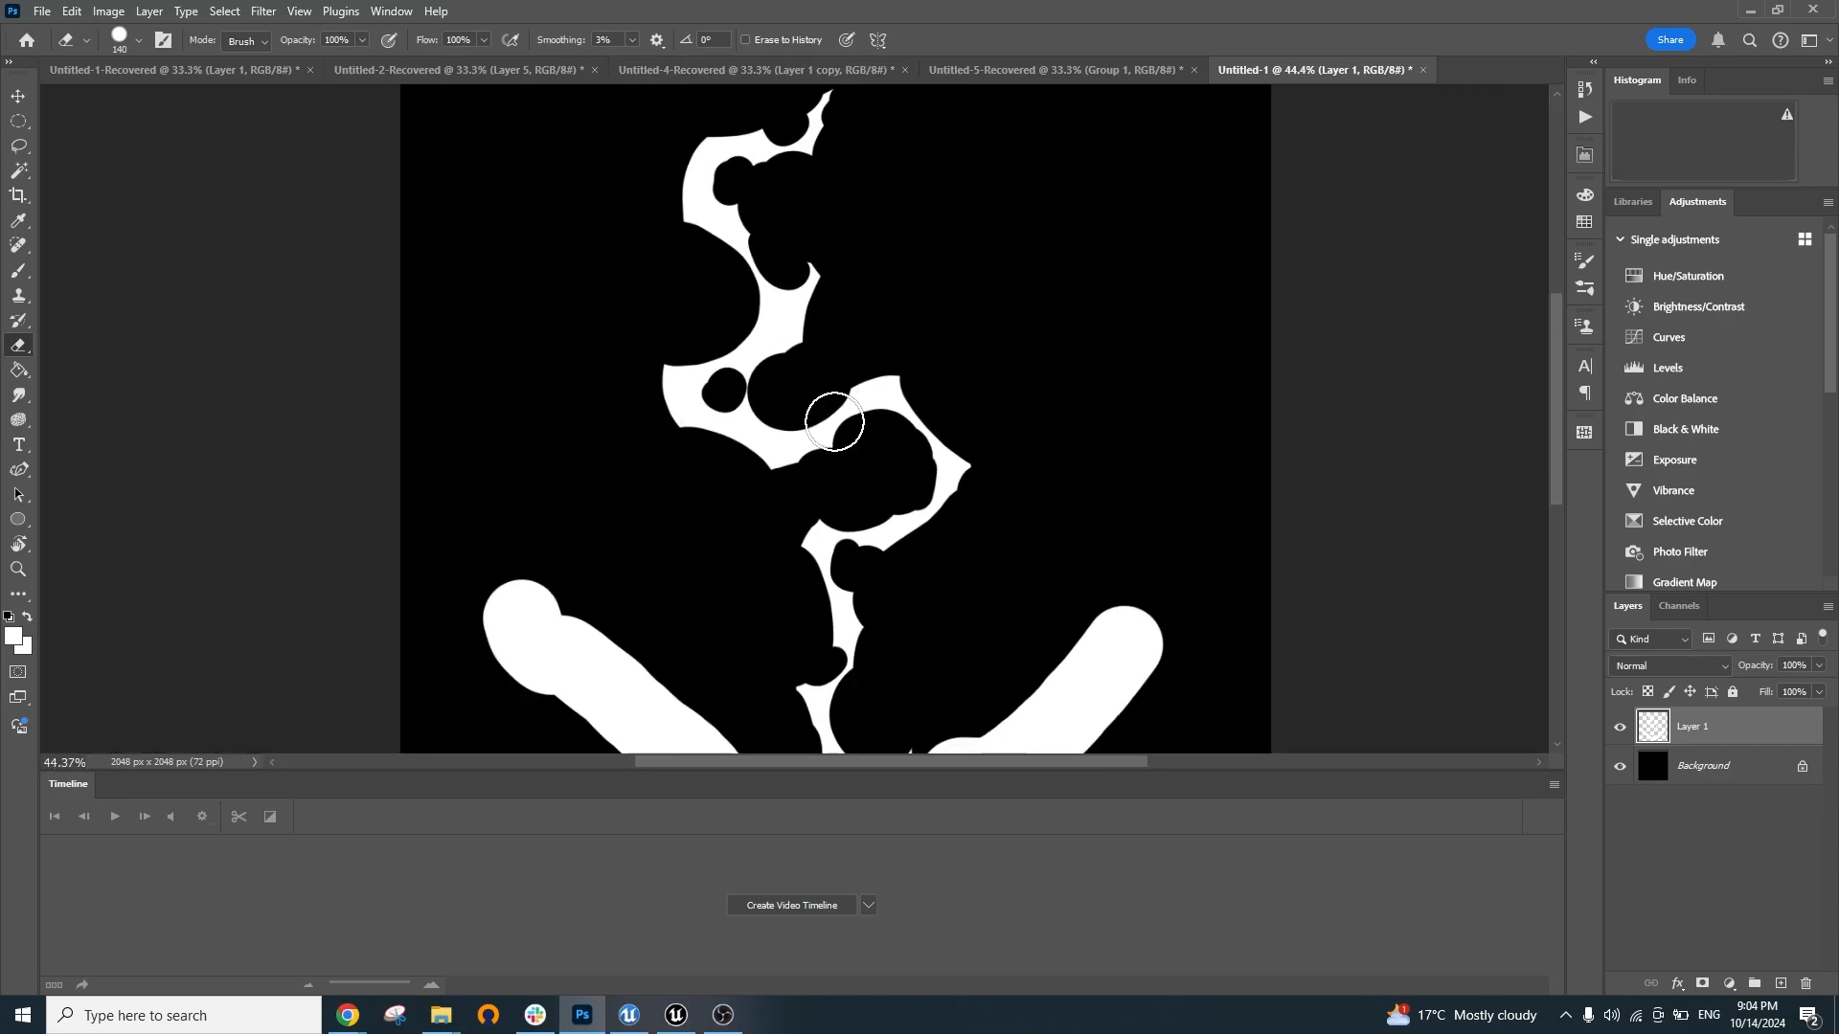
pyautogui.scroll(5, 968, 439)
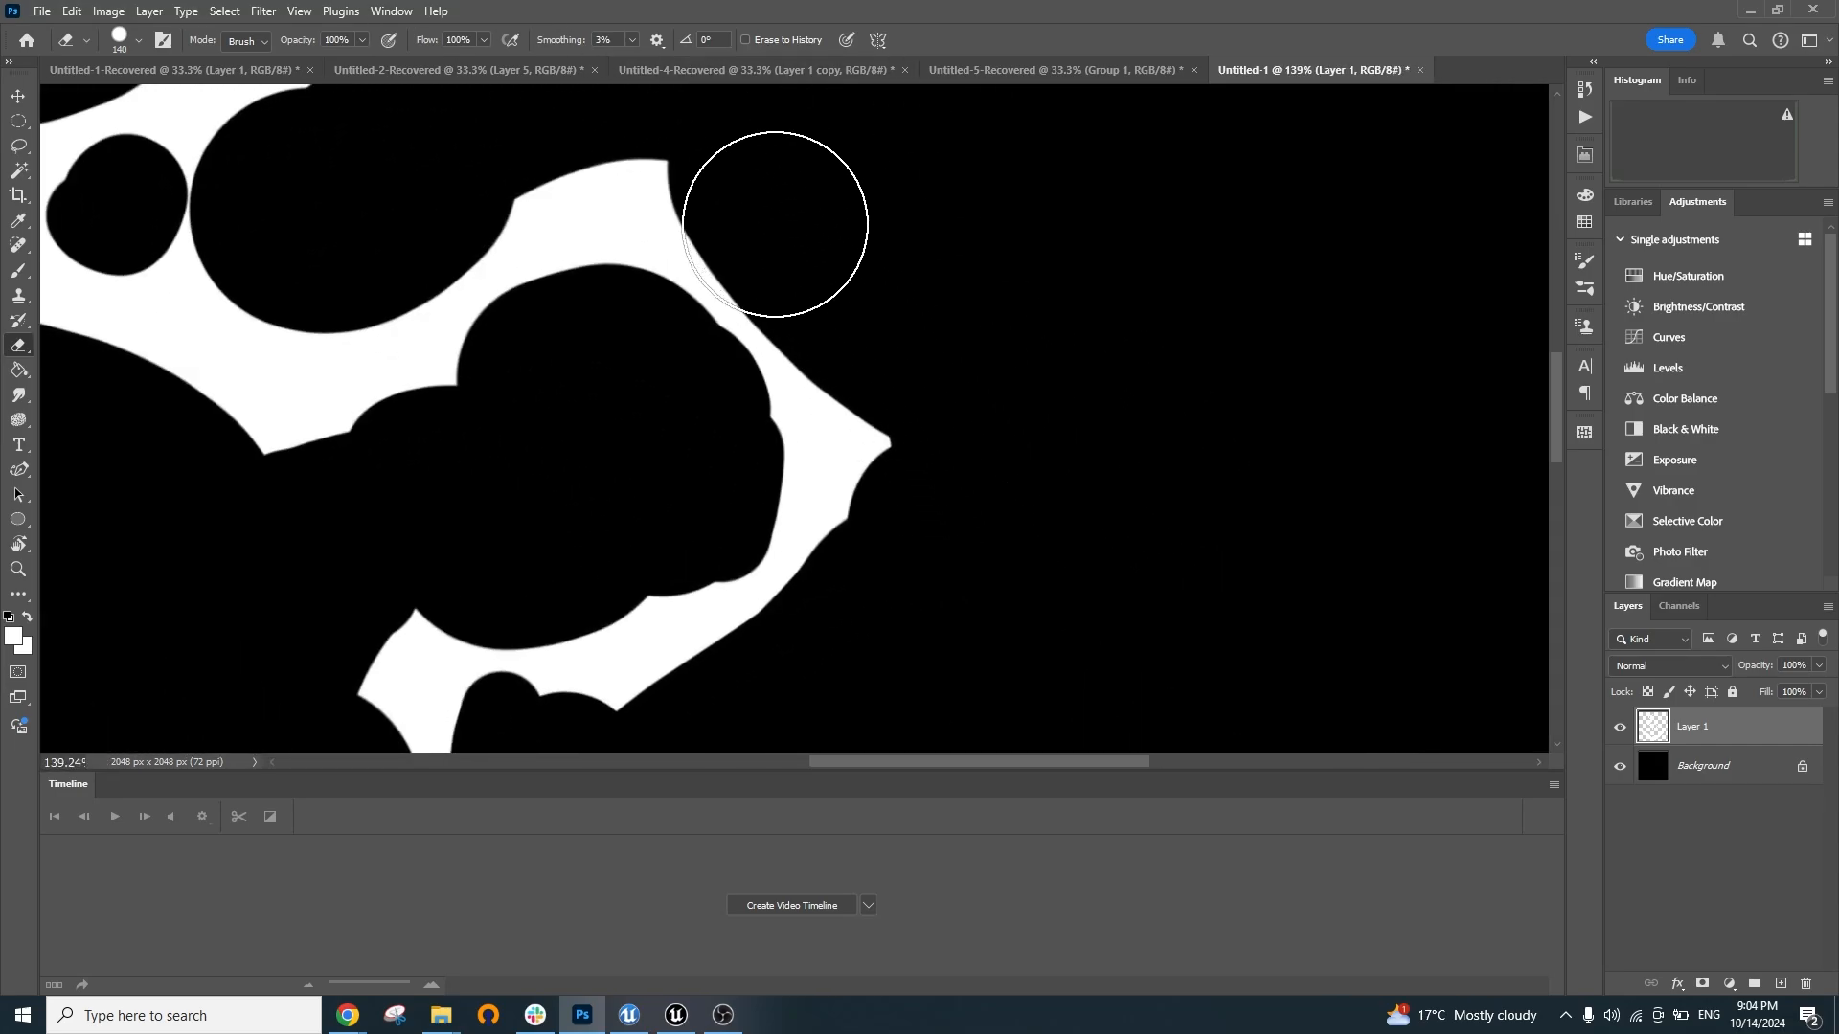
pyautogui.moveTo(786, 224); pyautogui.dragTo(895, 326)
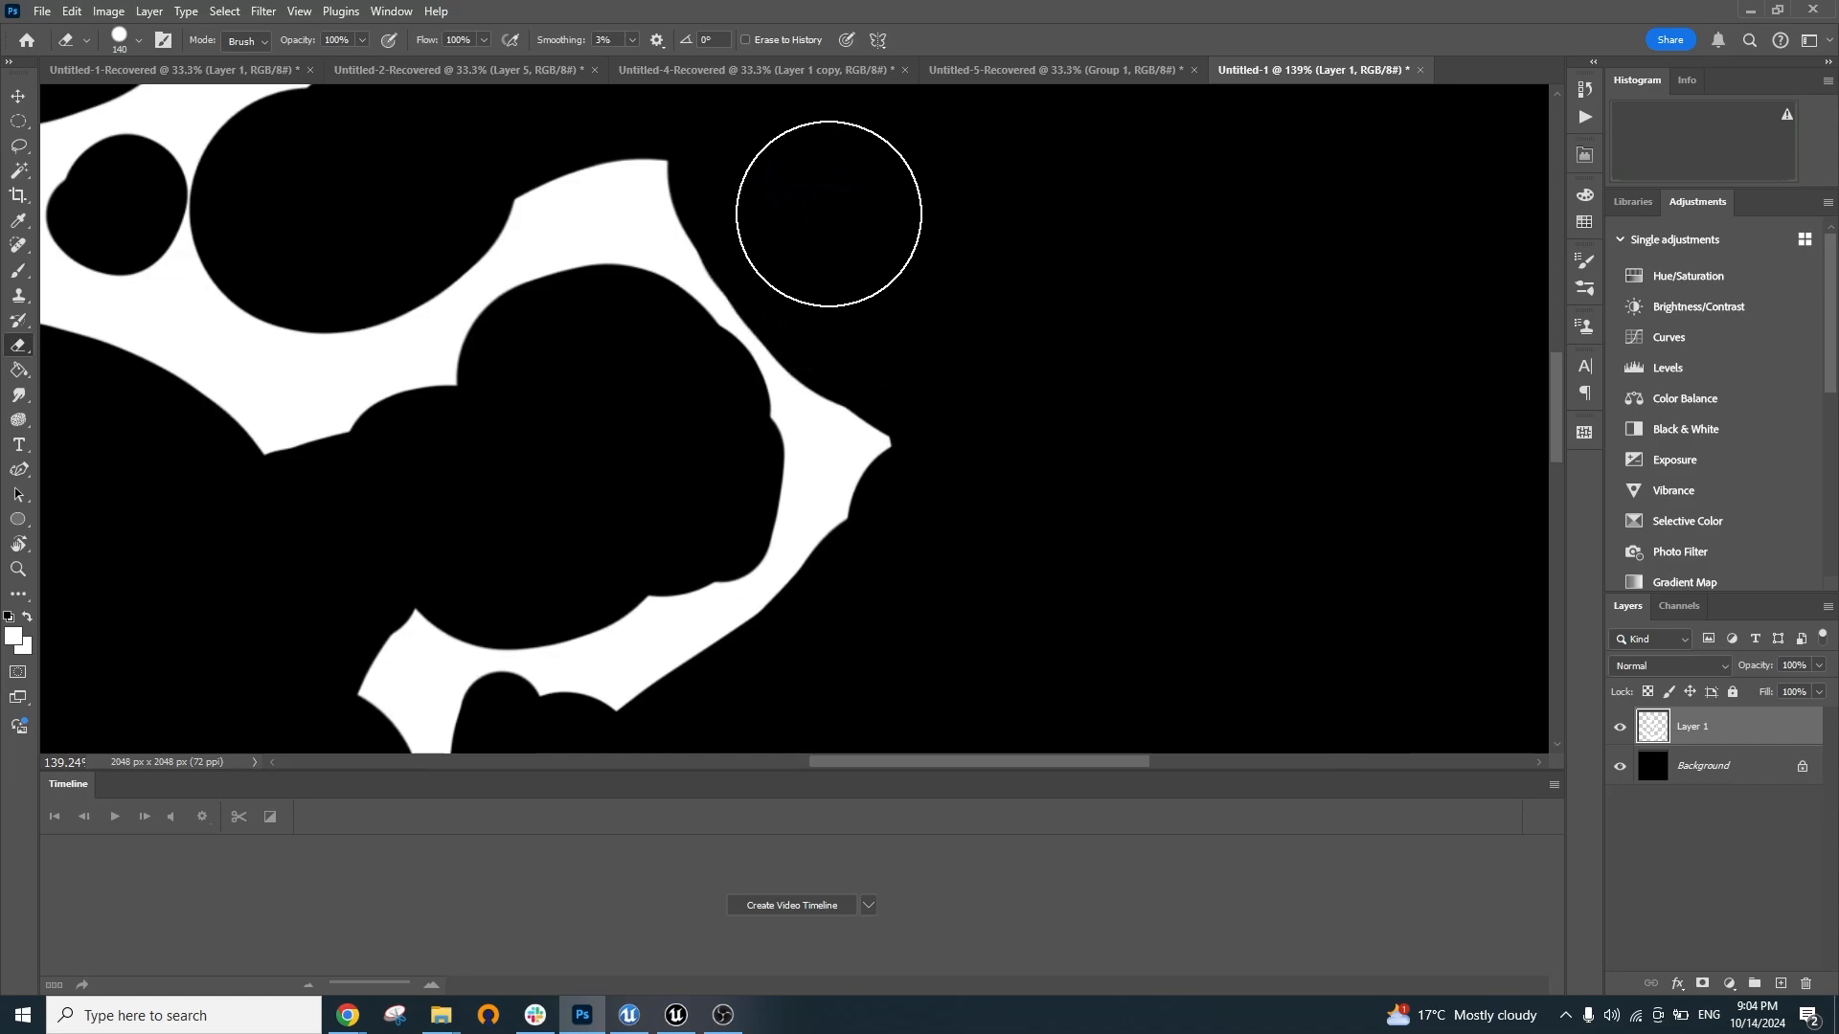
# With an 84 px eraser, widen the notch on the left side of the lower trunk just above the base
pyautogui.moveTo(854, 600); pyautogui.dragTo(1225, 147)
pyautogui.moveTo(1140, 509); pyautogui.dragTo(1231, 347)
pyautogui.moveTo(1027, 518); pyautogui.dragTo(985, 520)
pyautogui.moveTo(858, 477)
pyautogui.mouseDown()
pyautogui.moveTo(823, 459)
pyautogui.moveTo(853, 486)
pyautogui.mouseUp()
pyautogui.hotkey('ctrl', 'z')
pyautogui.hotkey('ctrl', 'z')
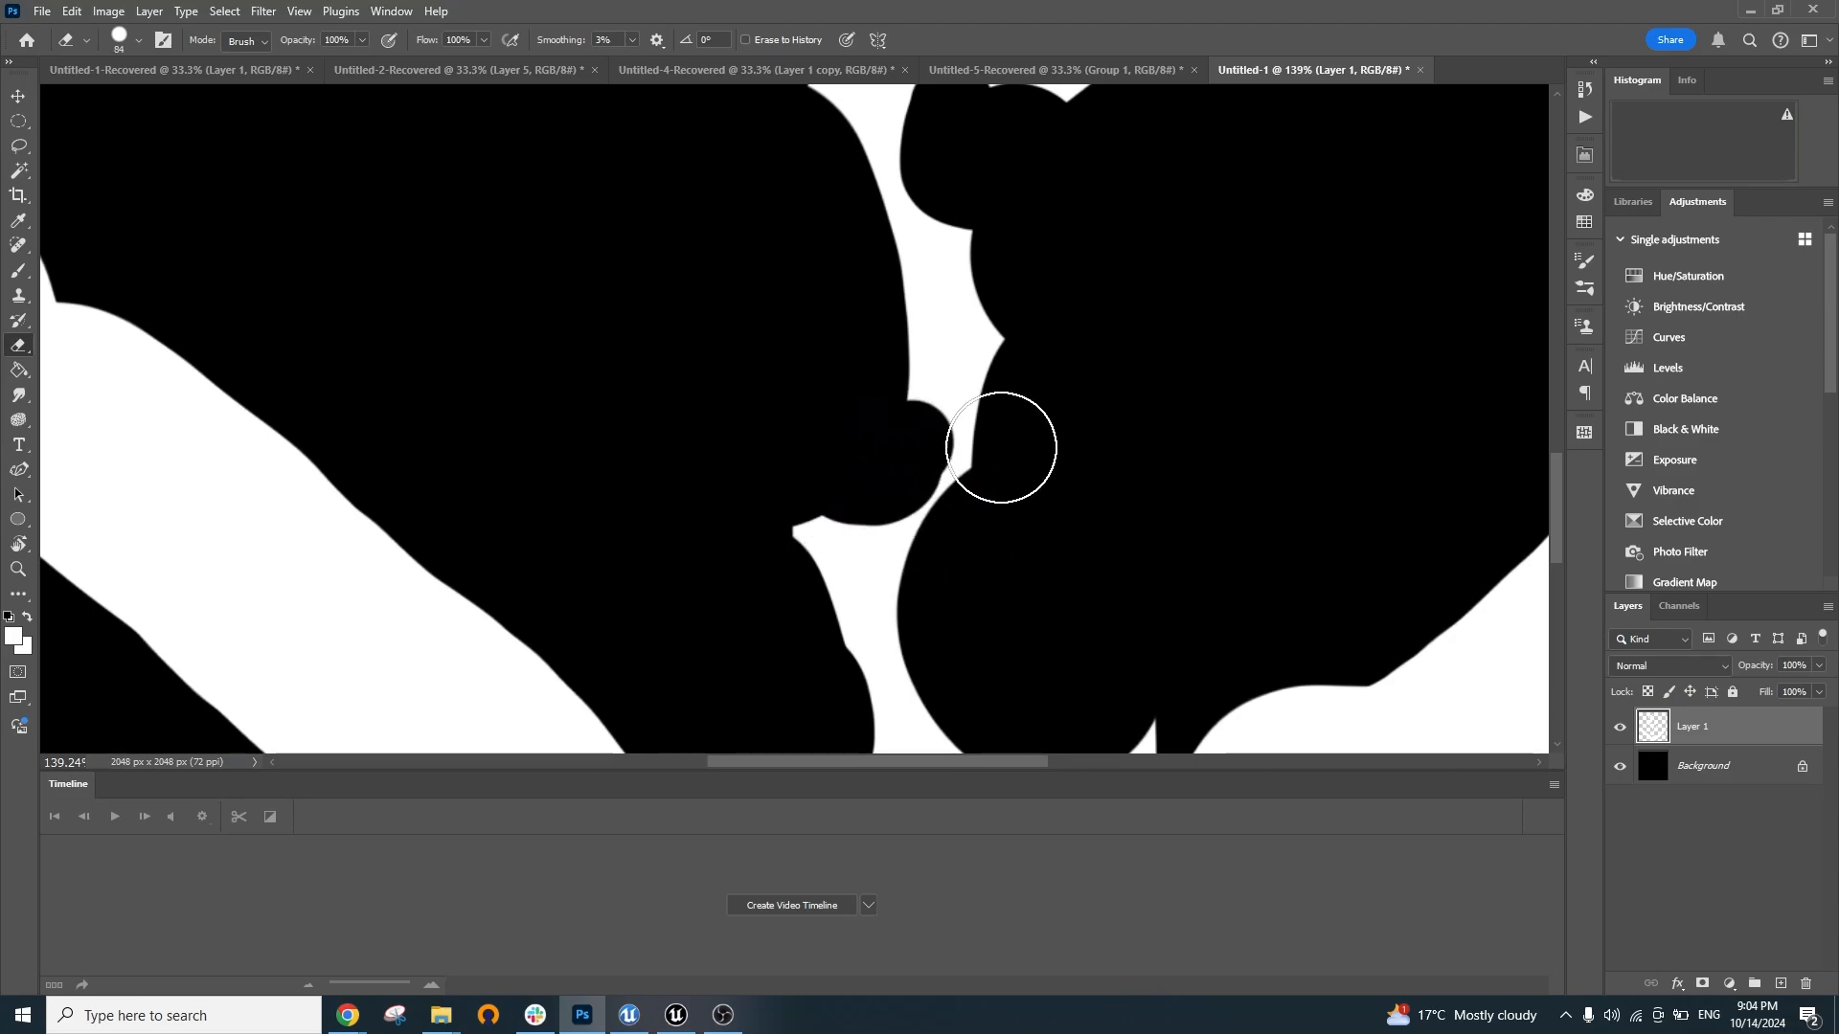
pyautogui.scroll(-5, 1103, 541)
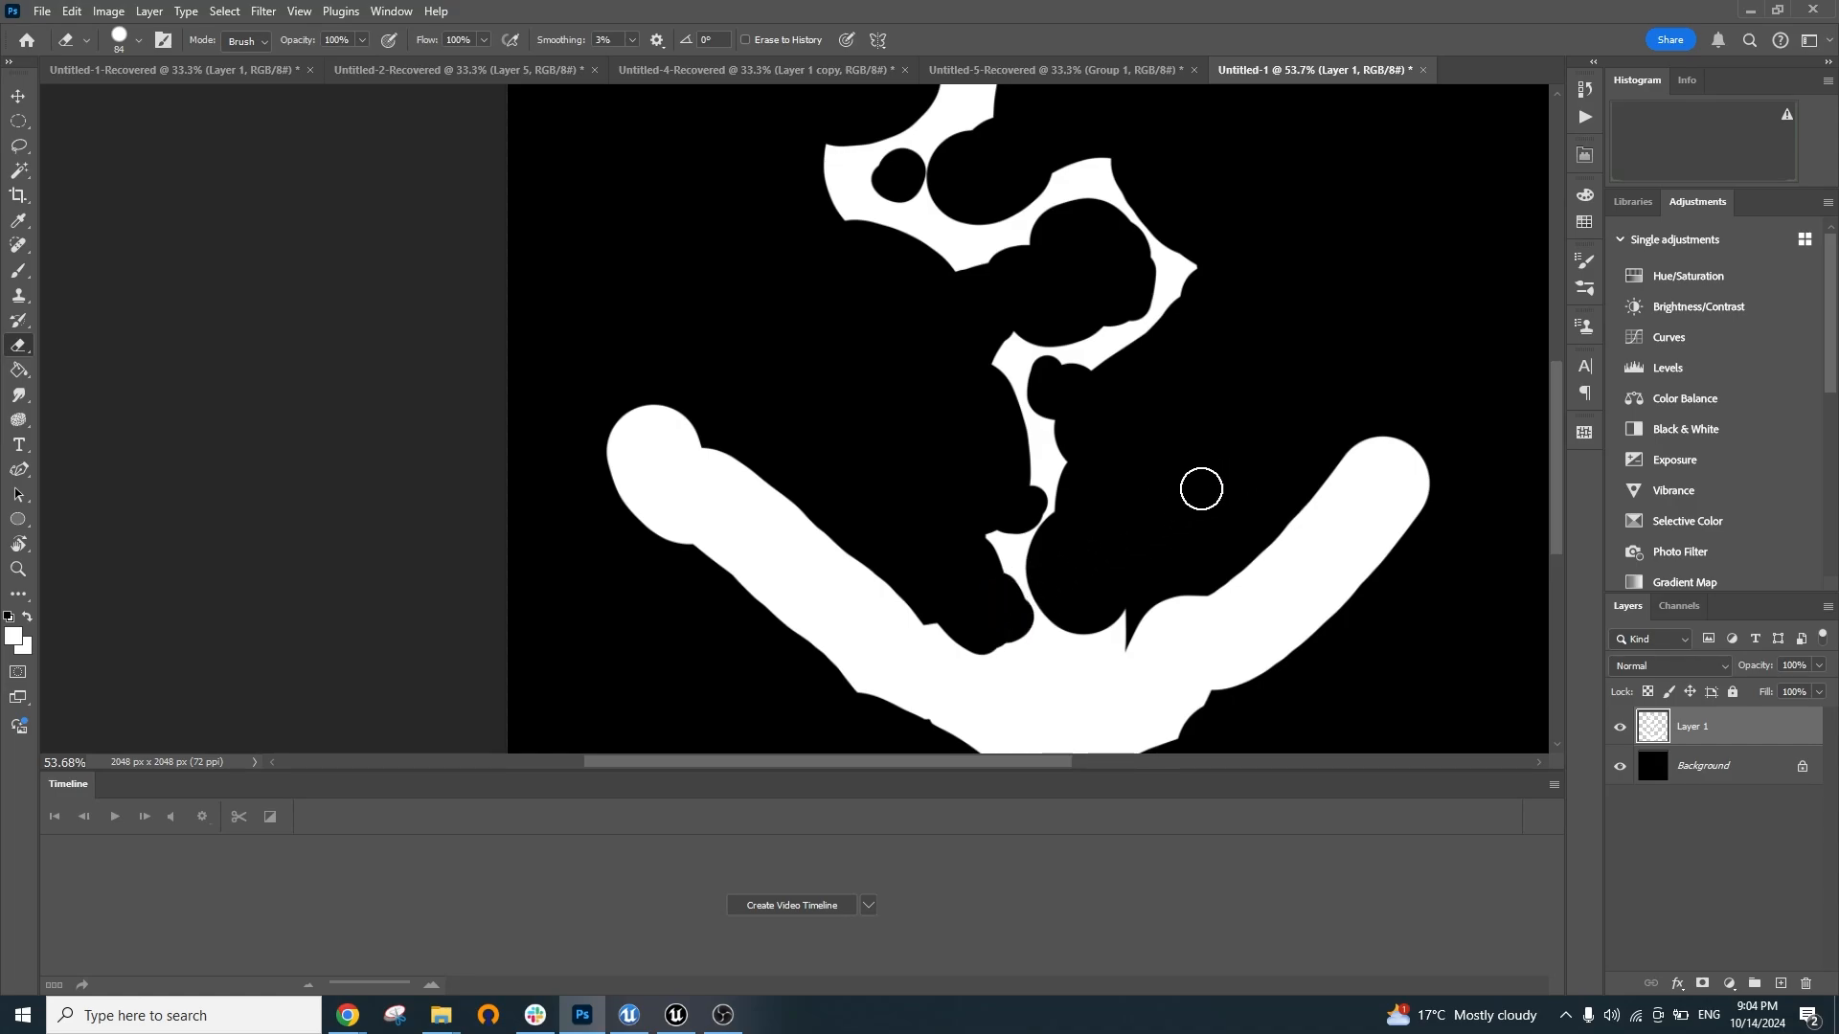
# With a 143 px eraser, carve a rounded bite into the underside of the right branch where it joins the base
pyautogui.scroll(-6, 1100, 469)
pyautogui.scroll(5, 1076, 447)
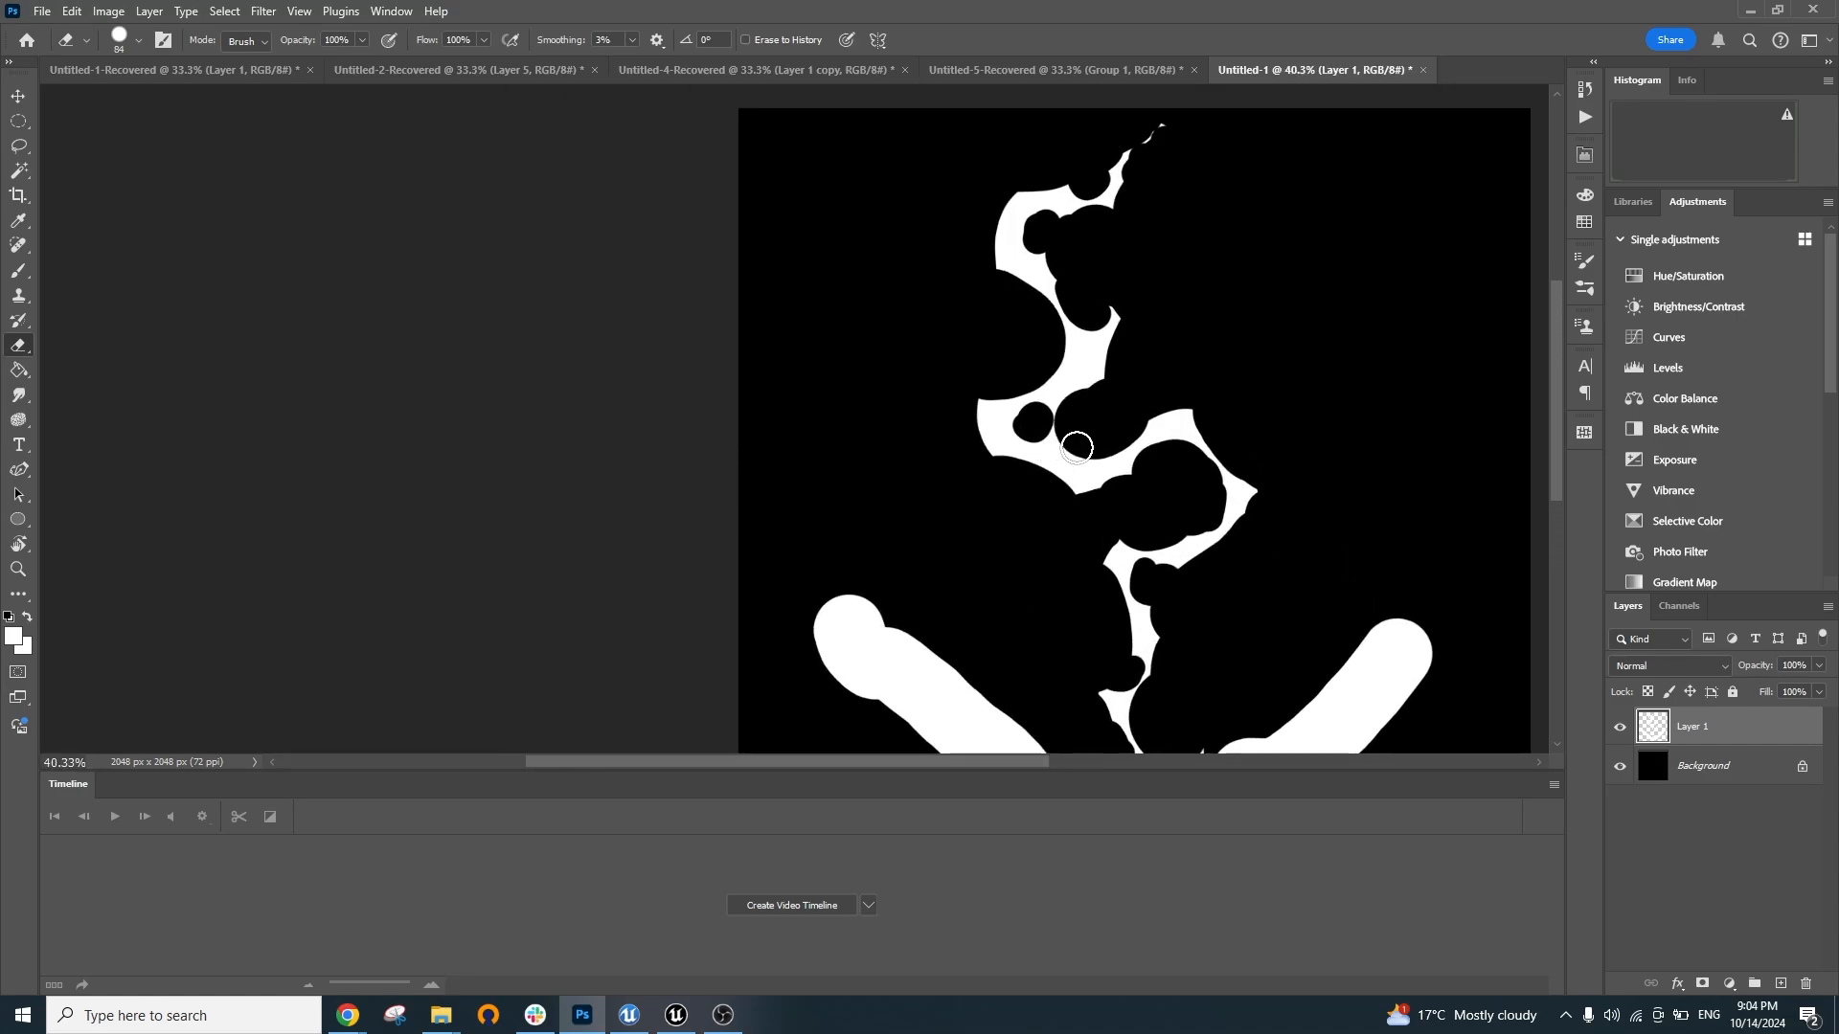
pyautogui.press('space')
pyautogui.moveTo(1230, 556); pyautogui.dragTo(1202, 312)
pyautogui.keyDown('alt'); pyautogui.rightClick(1183, 578); pyautogui.keyUp('alt')
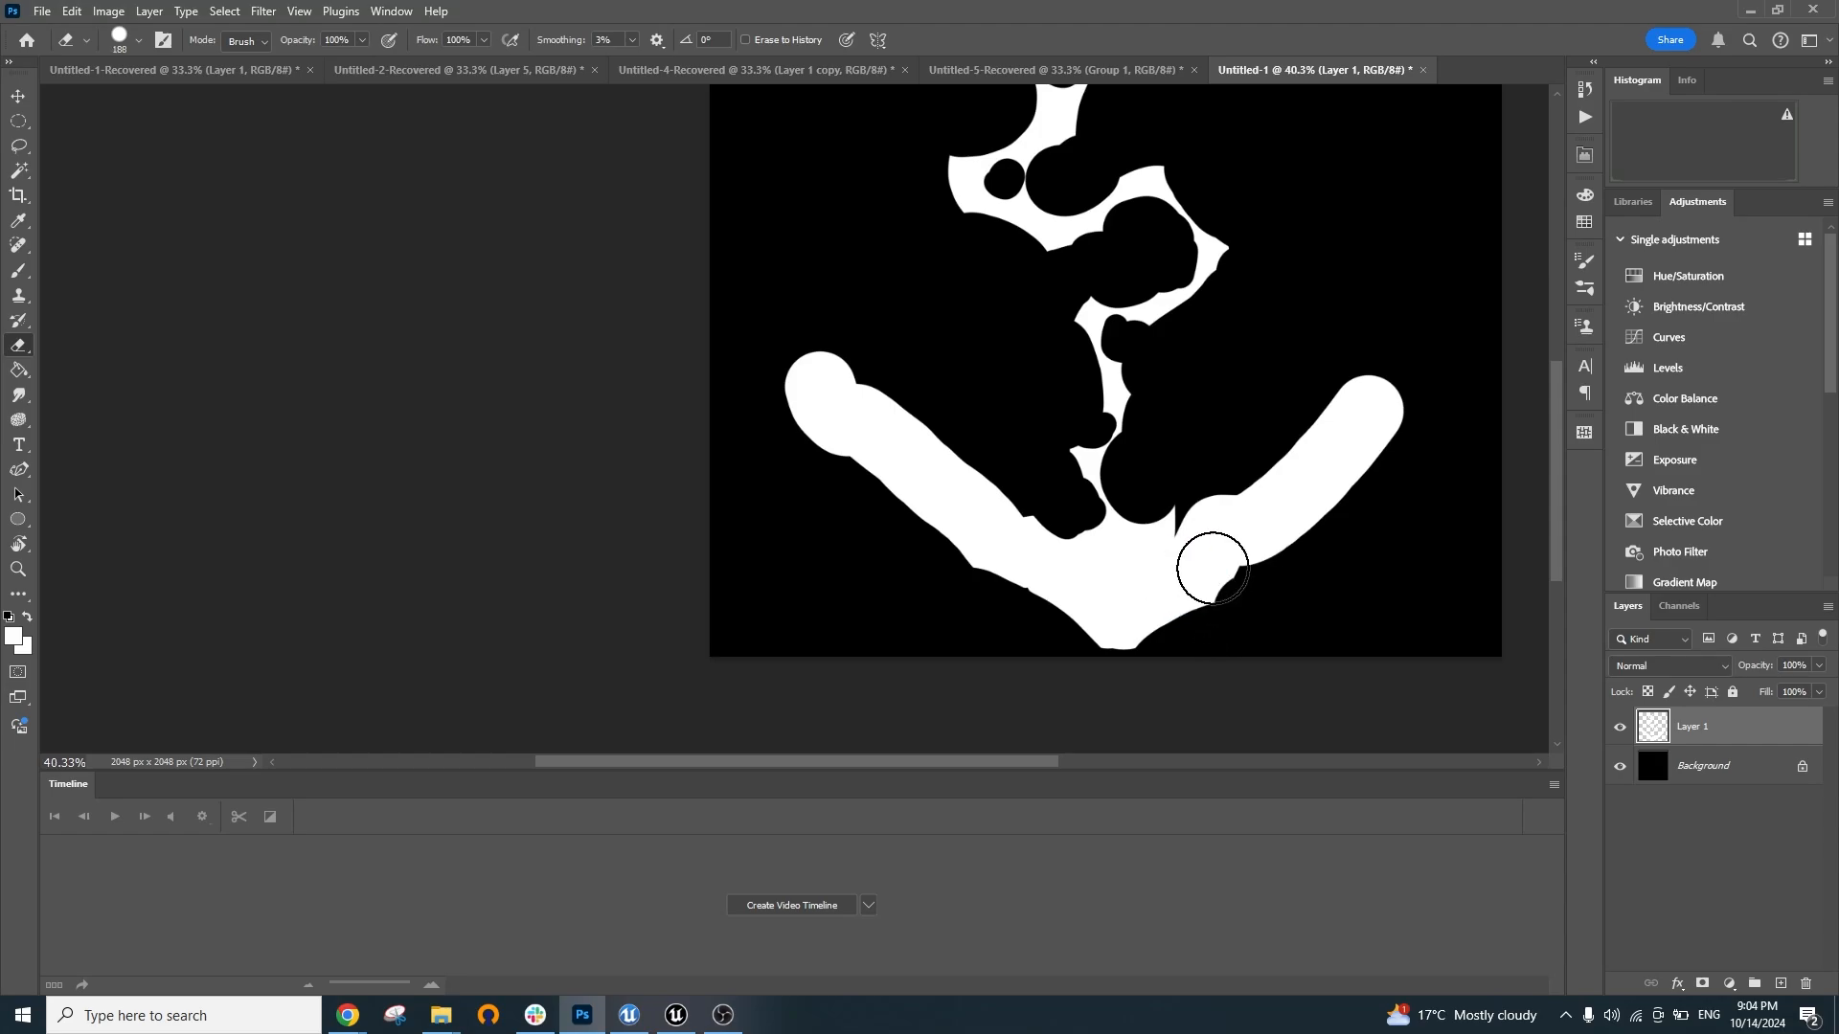
pyautogui.press('space')
pyautogui.moveTo(1268, 620); pyautogui.dragTo(1231, 577)
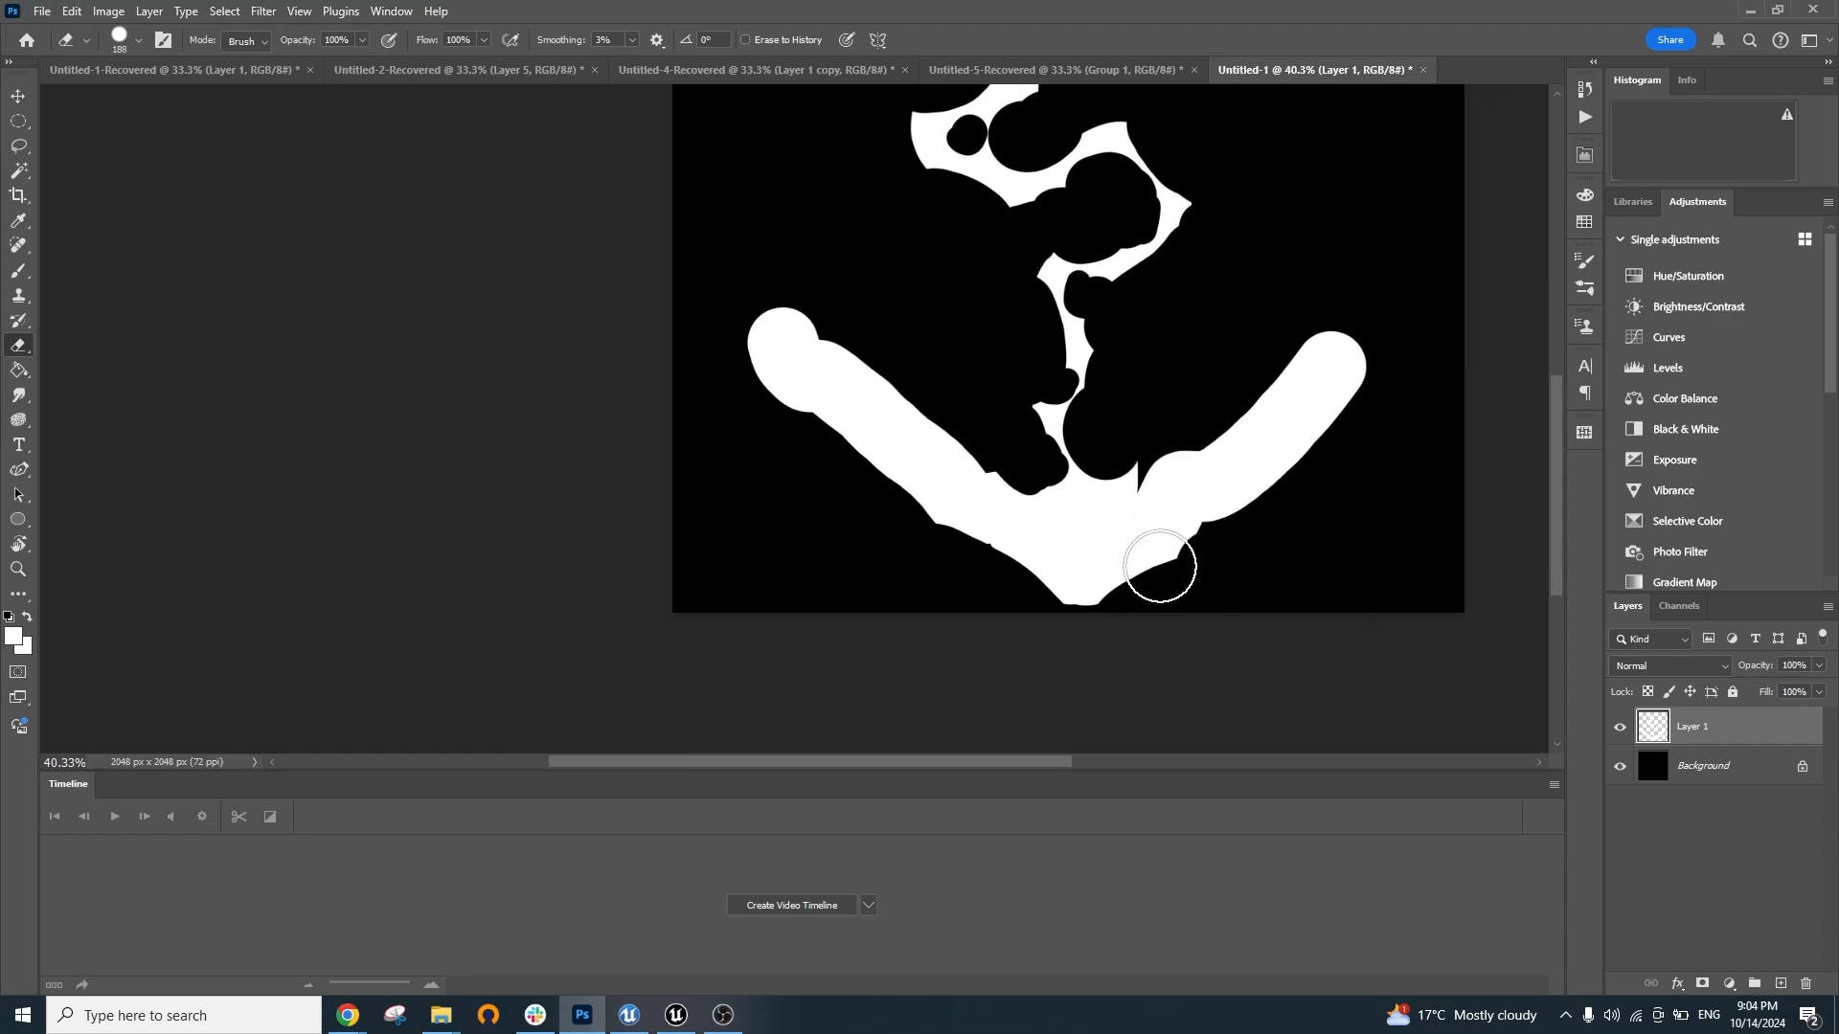
pyautogui.keyDown('alt'); pyautogui.rightClick(1153, 476); pyautogui.keyUp('alt')
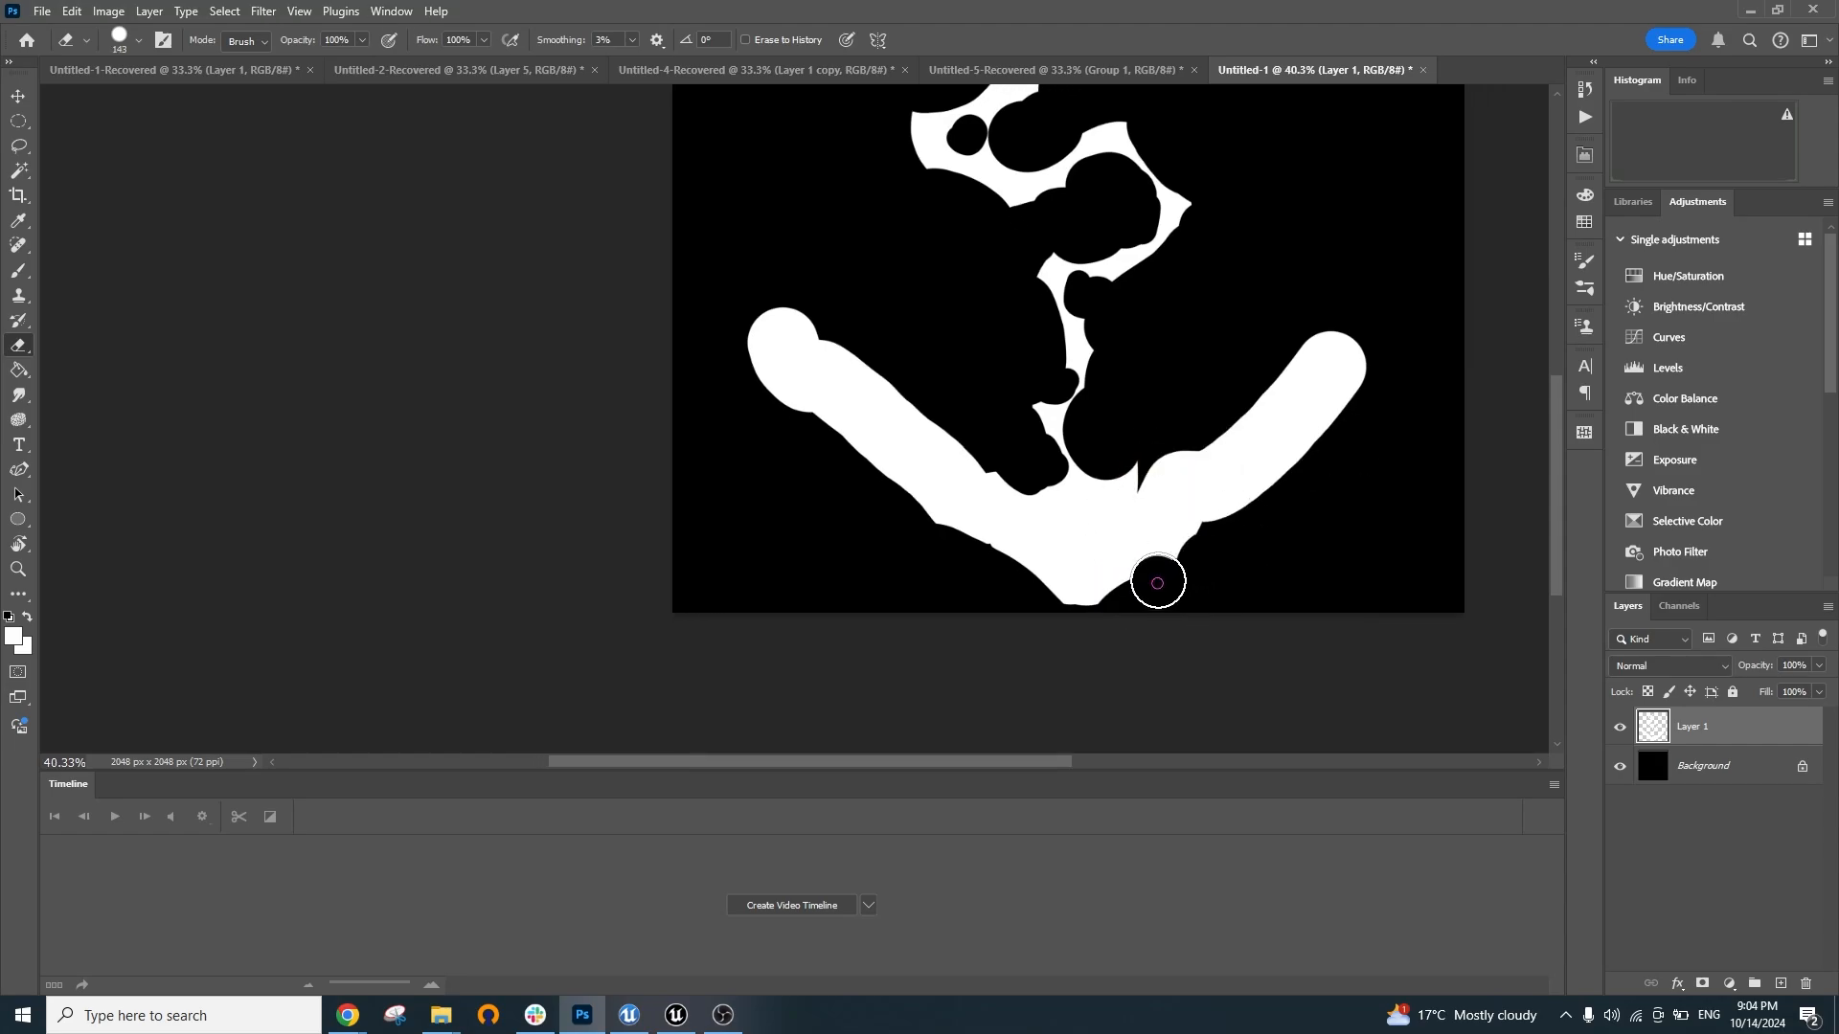
pyautogui.moveTo(1194, 549); pyautogui.dragTo(1194, 514)
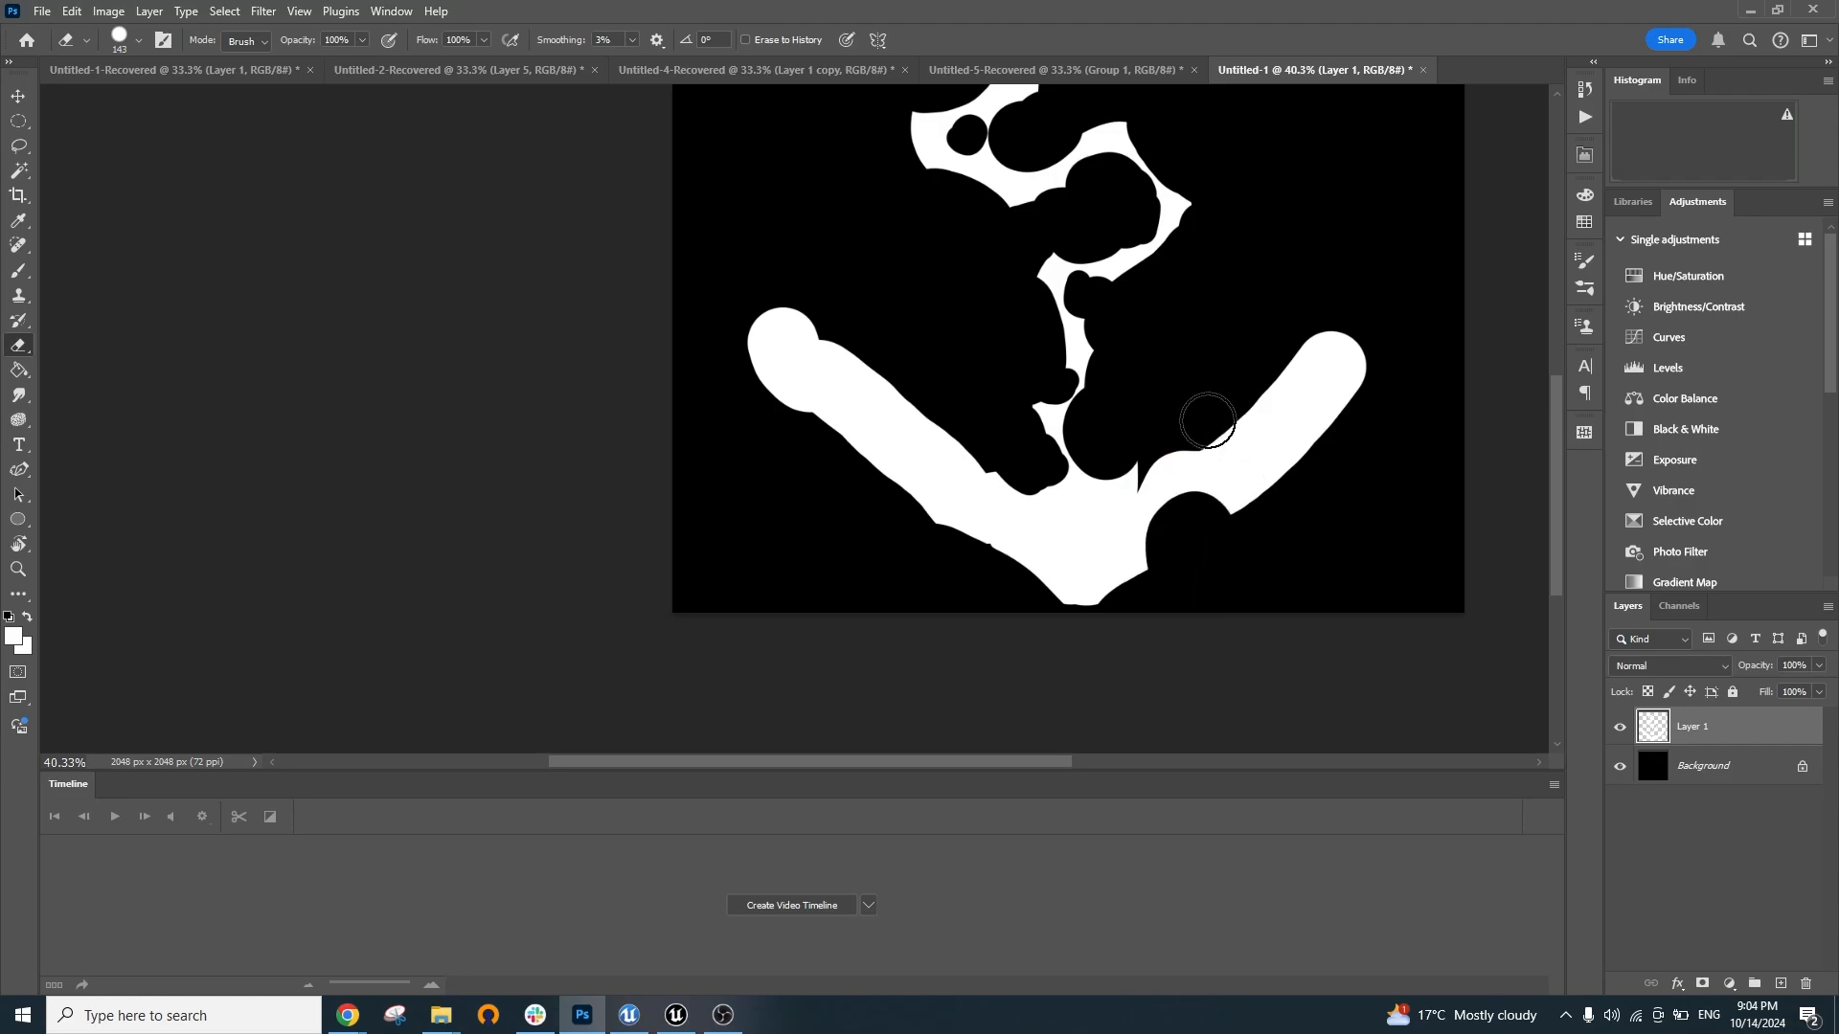
pyautogui.moveTo(1208, 421)
pyautogui.mouseDown()
pyautogui.moveTo(1268, 380)
pyautogui.moveTo(1263, 349)
pyautogui.moveTo(1248, 415)
pyautogui.mouseUp()
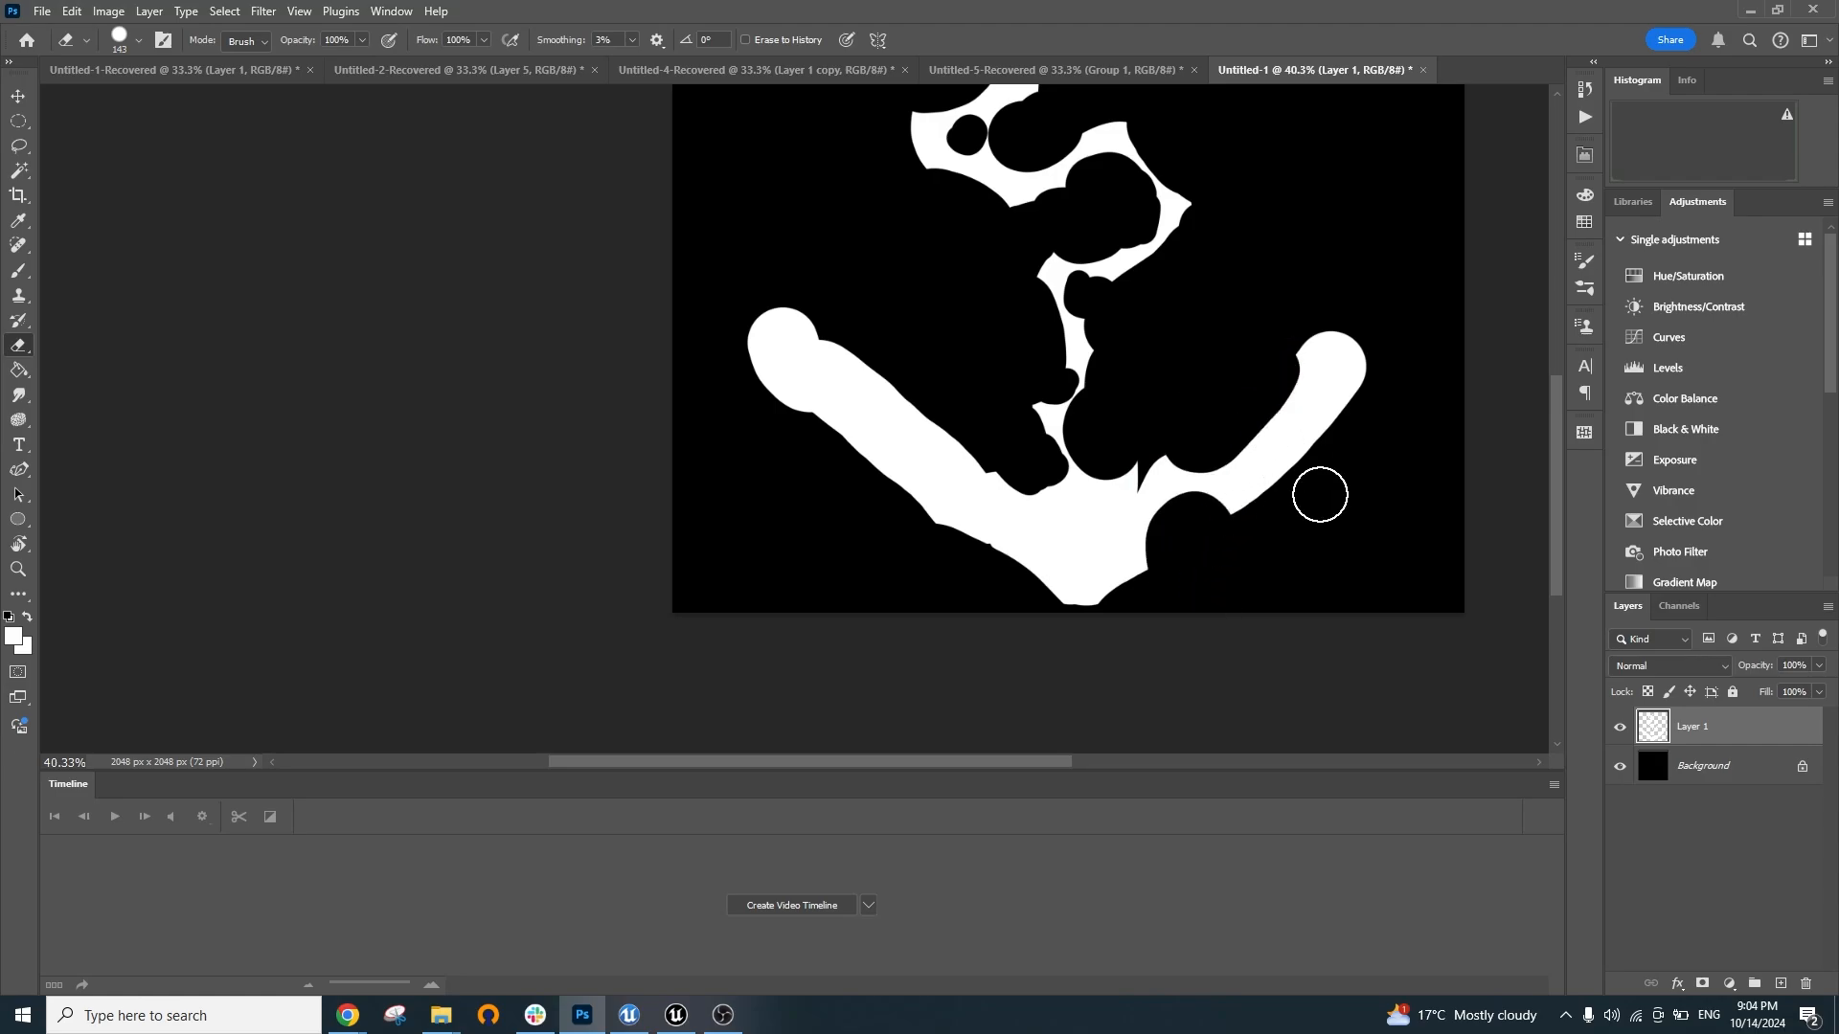
pyautogui.moveTo(1320, 494); pyautogui.dragTo(1297, 443)
pyautogui.moveTo(1282, 363); pyautogui.dragTo(1321, 342)
pyautogui.hotkey('ctrl', 'z')
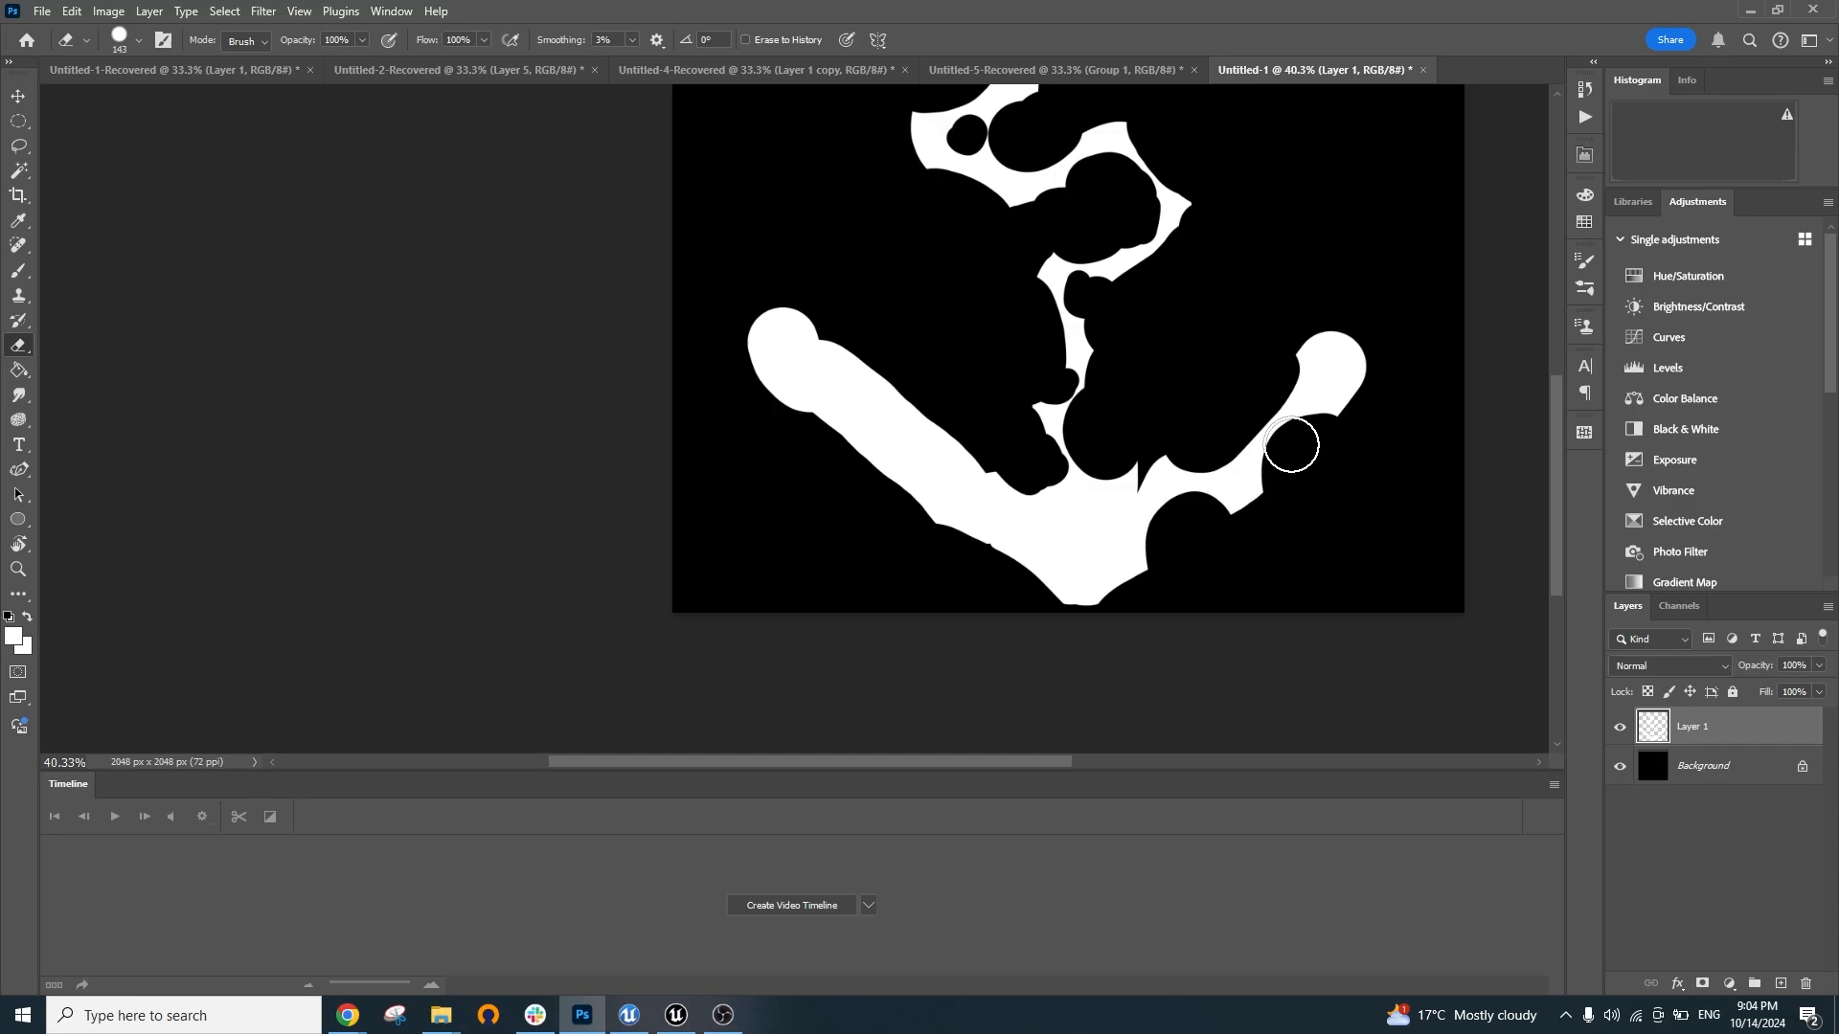
pyautogui.hotkey('ctrl', 'z')
pyautogui.hotkey('ctrl', 'z')
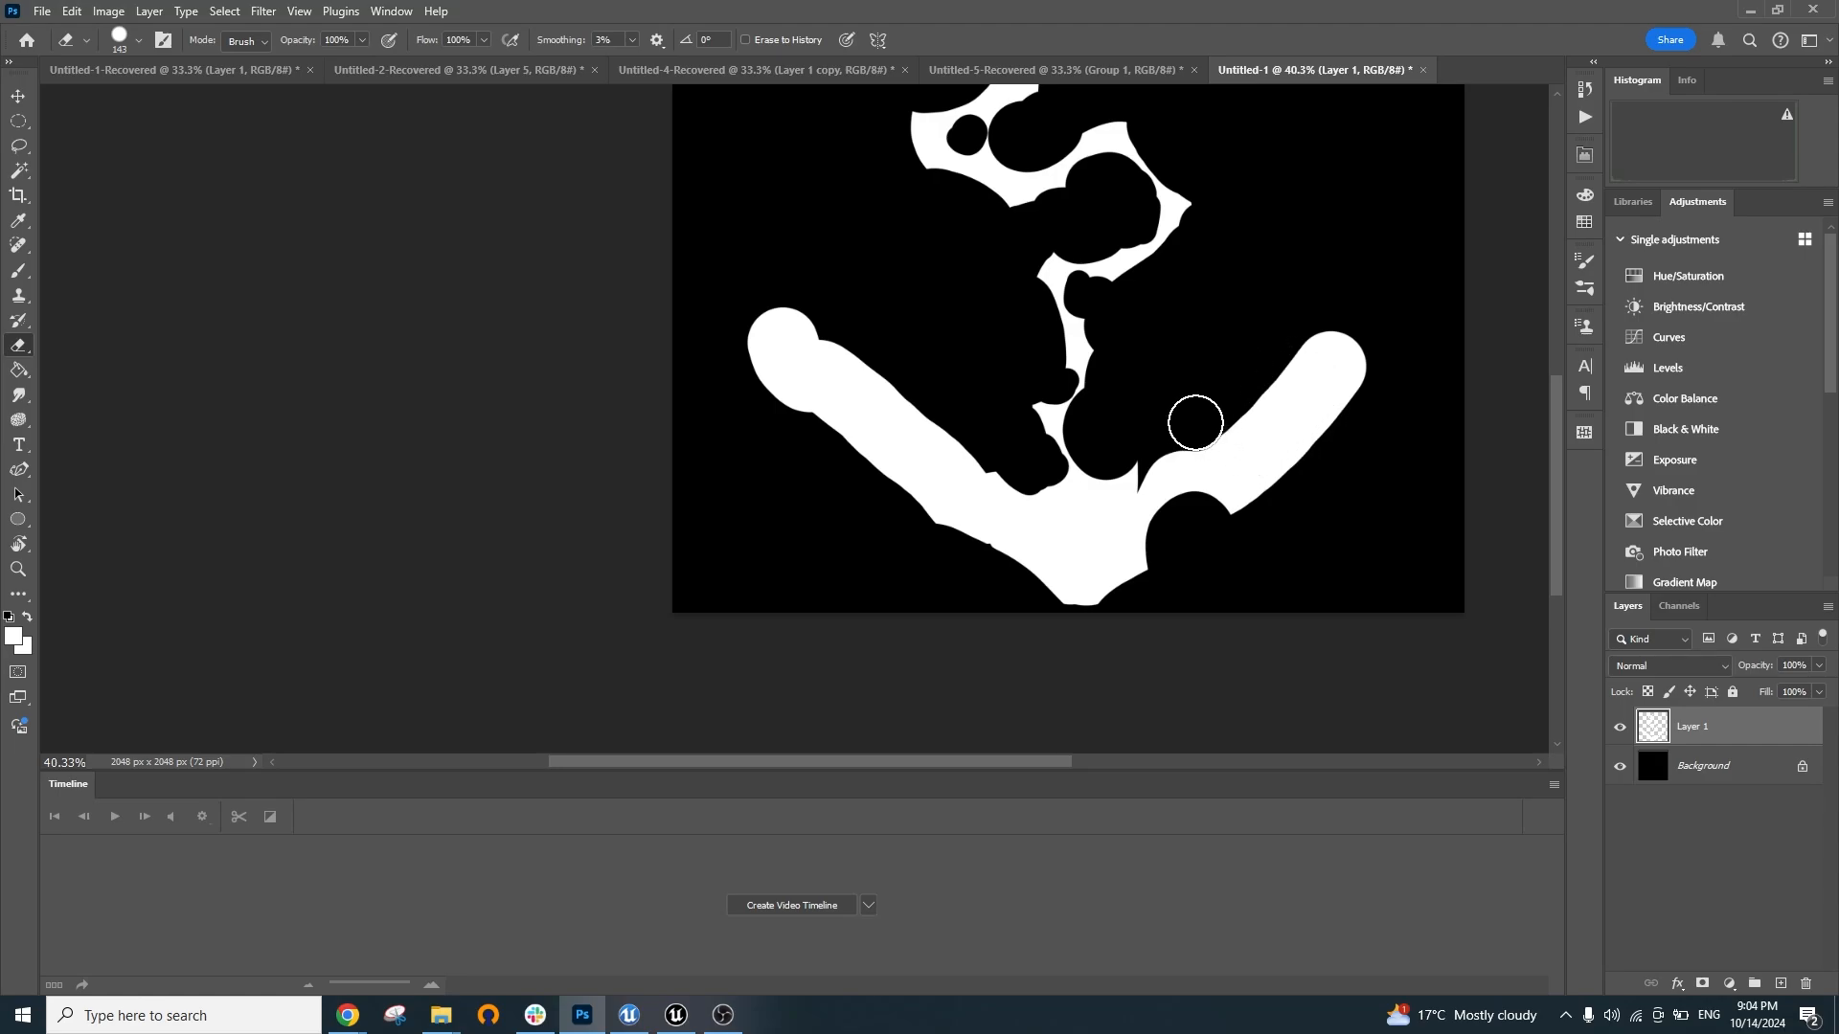
pyautogui.moveTo(1195, 422)
pyautogui.mouseDown()
pyautogui.moveTo(1233, 438)
pyautogui.moveTo(1225, 379)
pyautogui.moveTo(1301, 331)
pyautogui.moveTo(1229, 381)
pyautogui.moveTo(1219, 422)
pyautogui.moveTo(1312, 311)
pyautogui.mouseUp()
pyautogui.hotkey('ctrl', 'z')
pyautogui.moveTo(1305, 451)
pyautogui.mouseDown()
pyautogui.moveTo(1274, 473)
pyautogui.moveTo(1310, 415)
pyautogui.moveTo(1294, 402)
pyautogui.moveTo(1275, 428)
pyautogui.moveTo(1302, 395)
pyautogui.mouseUp()
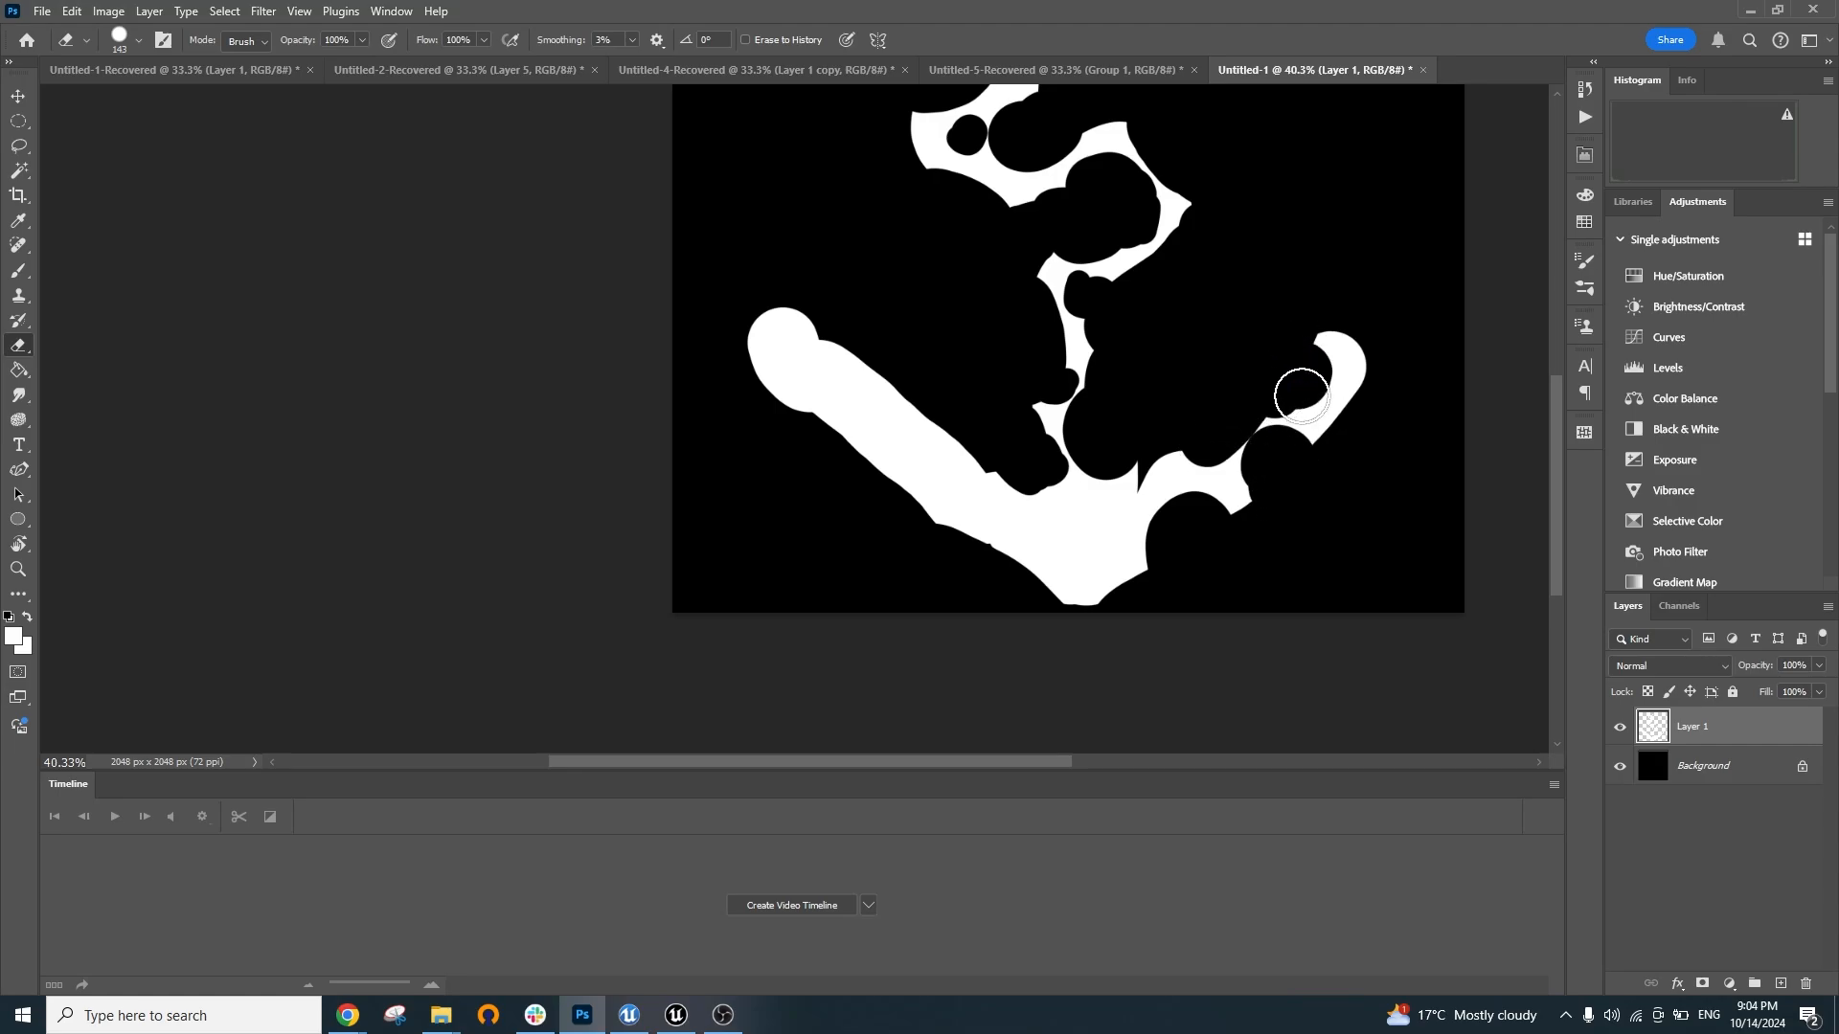
pyautogui.hotkey('ctrl', 'z')
pyautogui.hotkey('ctrl', 'z')
pyautogui.hotkey('ctrl', 'z')
pyautogui.hotkey('ctrl', 'z')
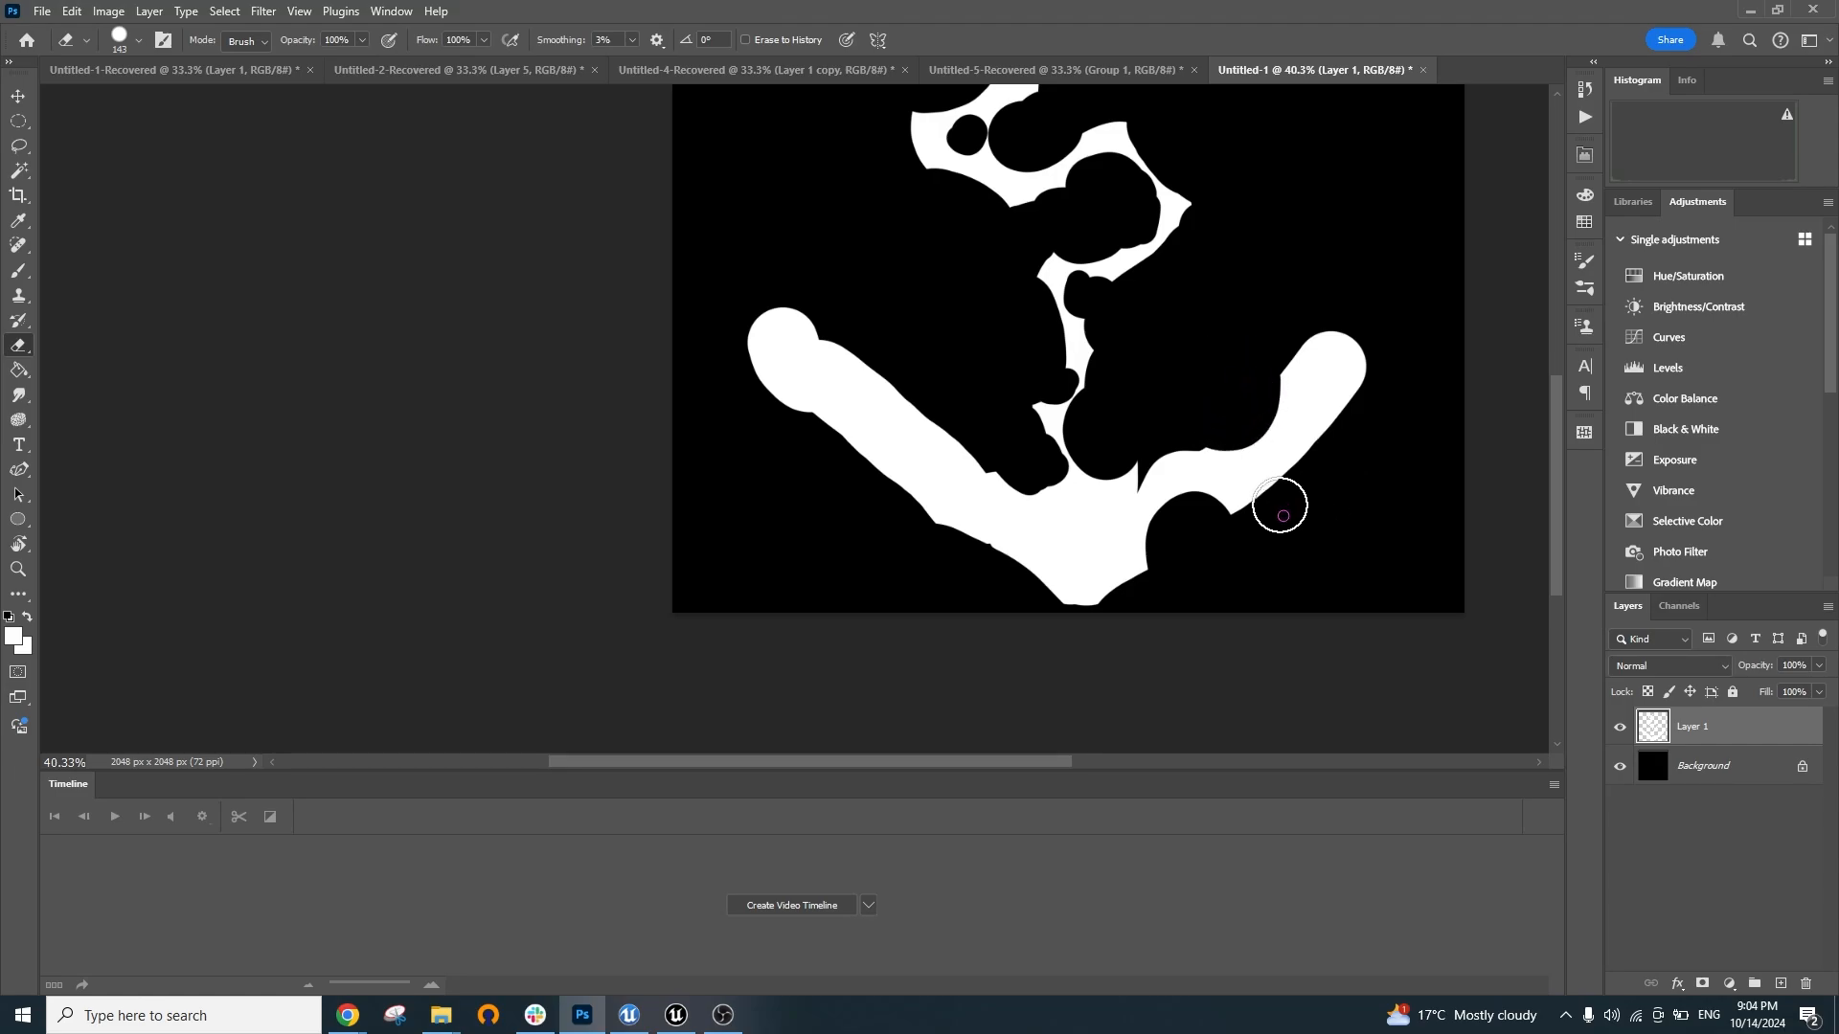
# Shave the right branch's outer half and hooked end into a thin tapering tip, with a rounded notch on its outer side below the tip
pyautogui.moveTo(1309, 484)
pyautogui.mouseDown()
pyautogui.moveTo(1305, 443)
pyautogui.moveTo(1382, 441)
pyautogui.mouseUp()
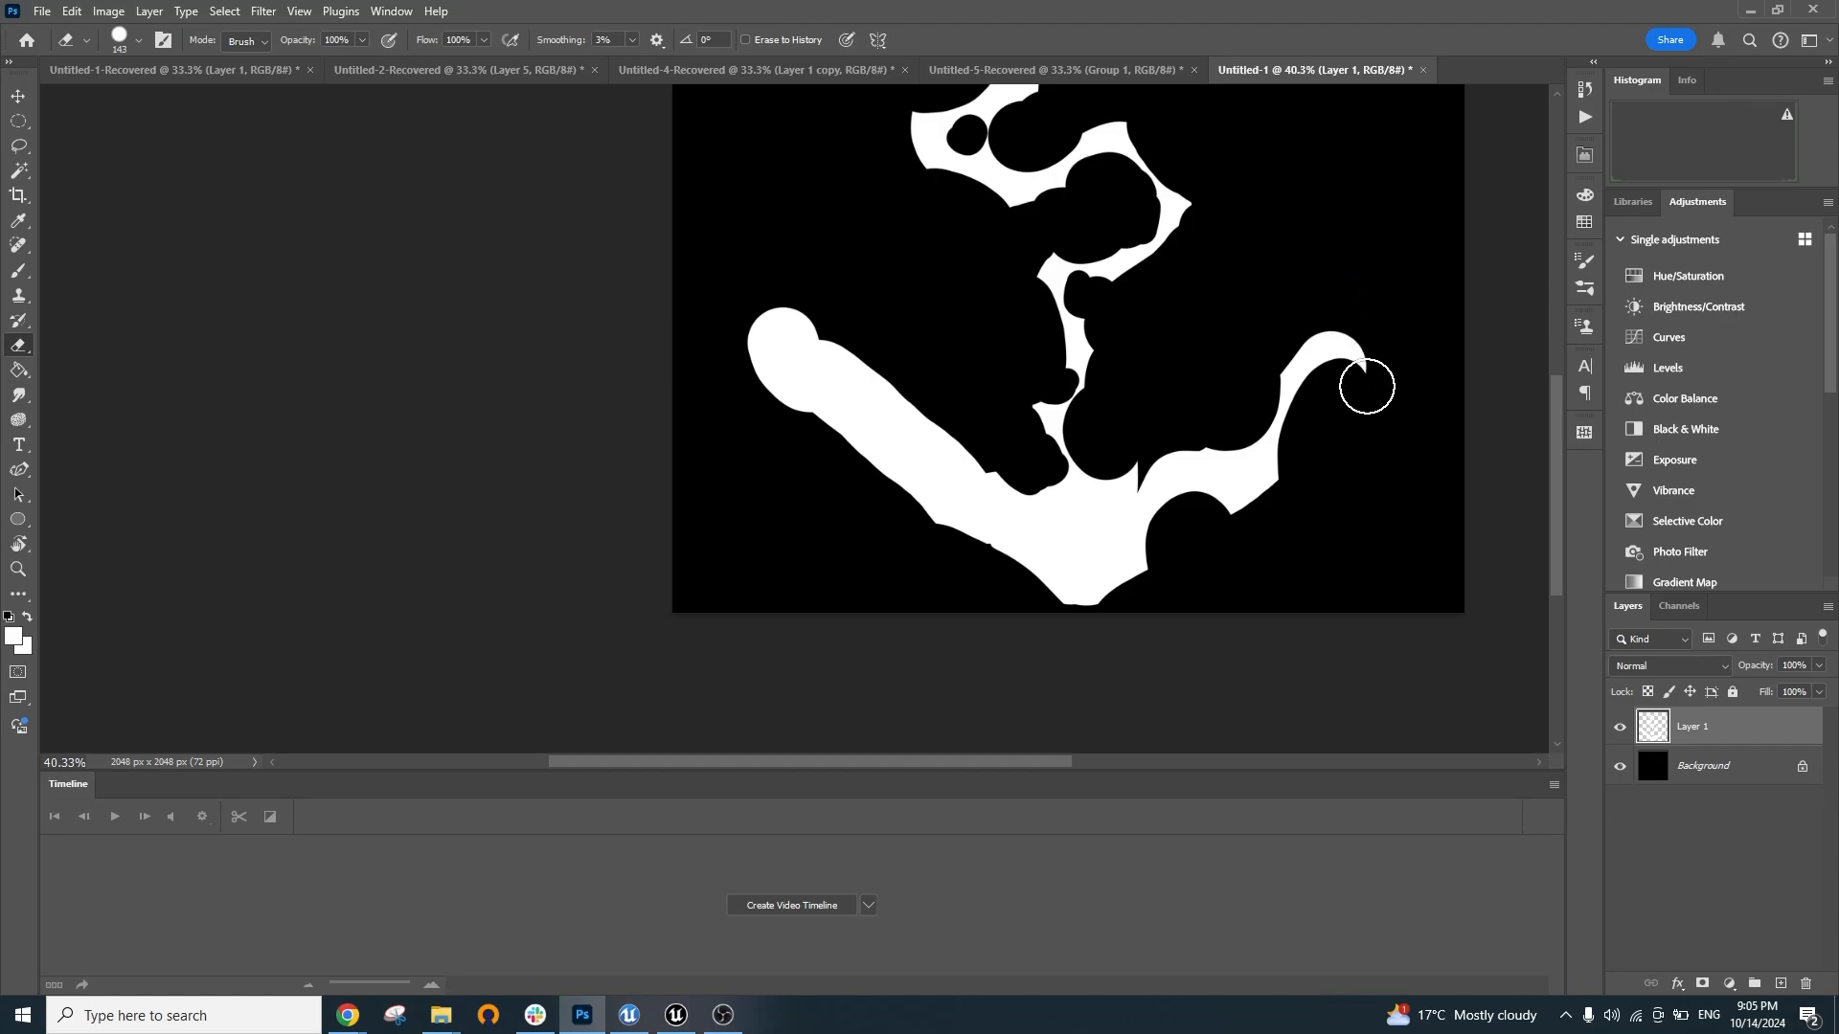
pyautogui.moveTo(1367, 386); pyautogui.dragTo(1334, 378)
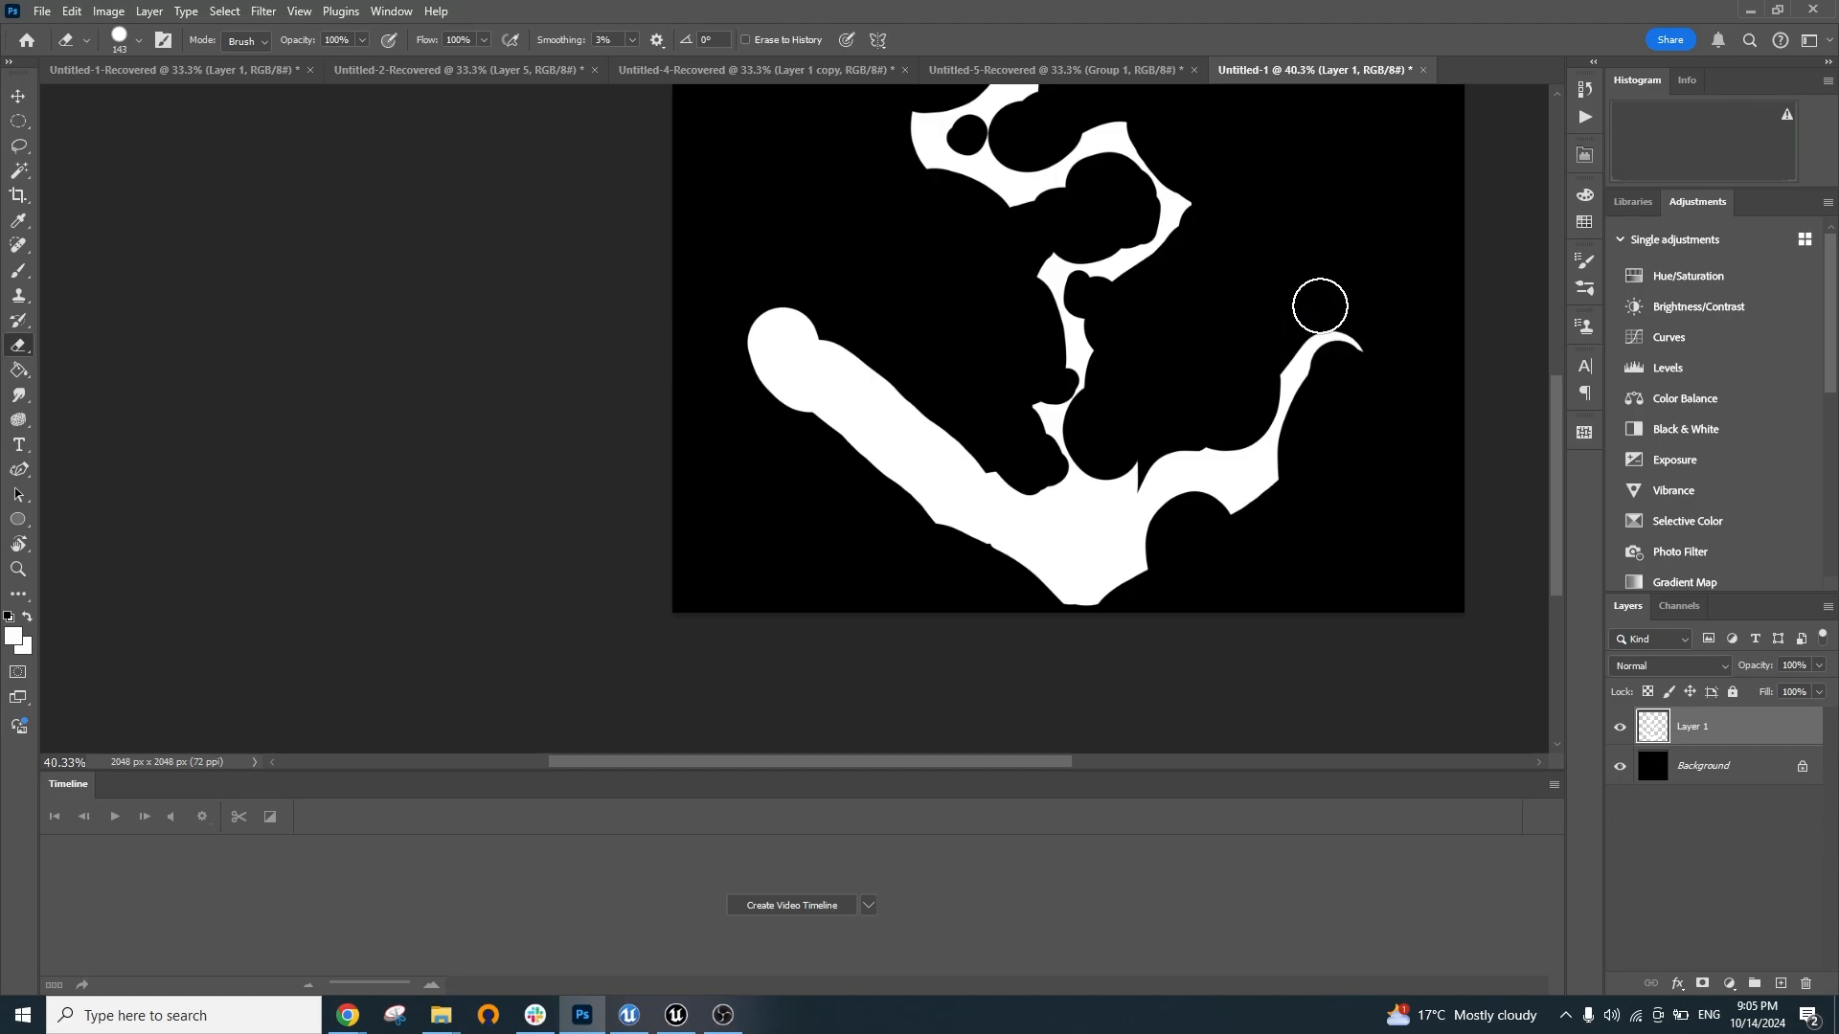
pyautogui.scroll(5, 1379, 328)
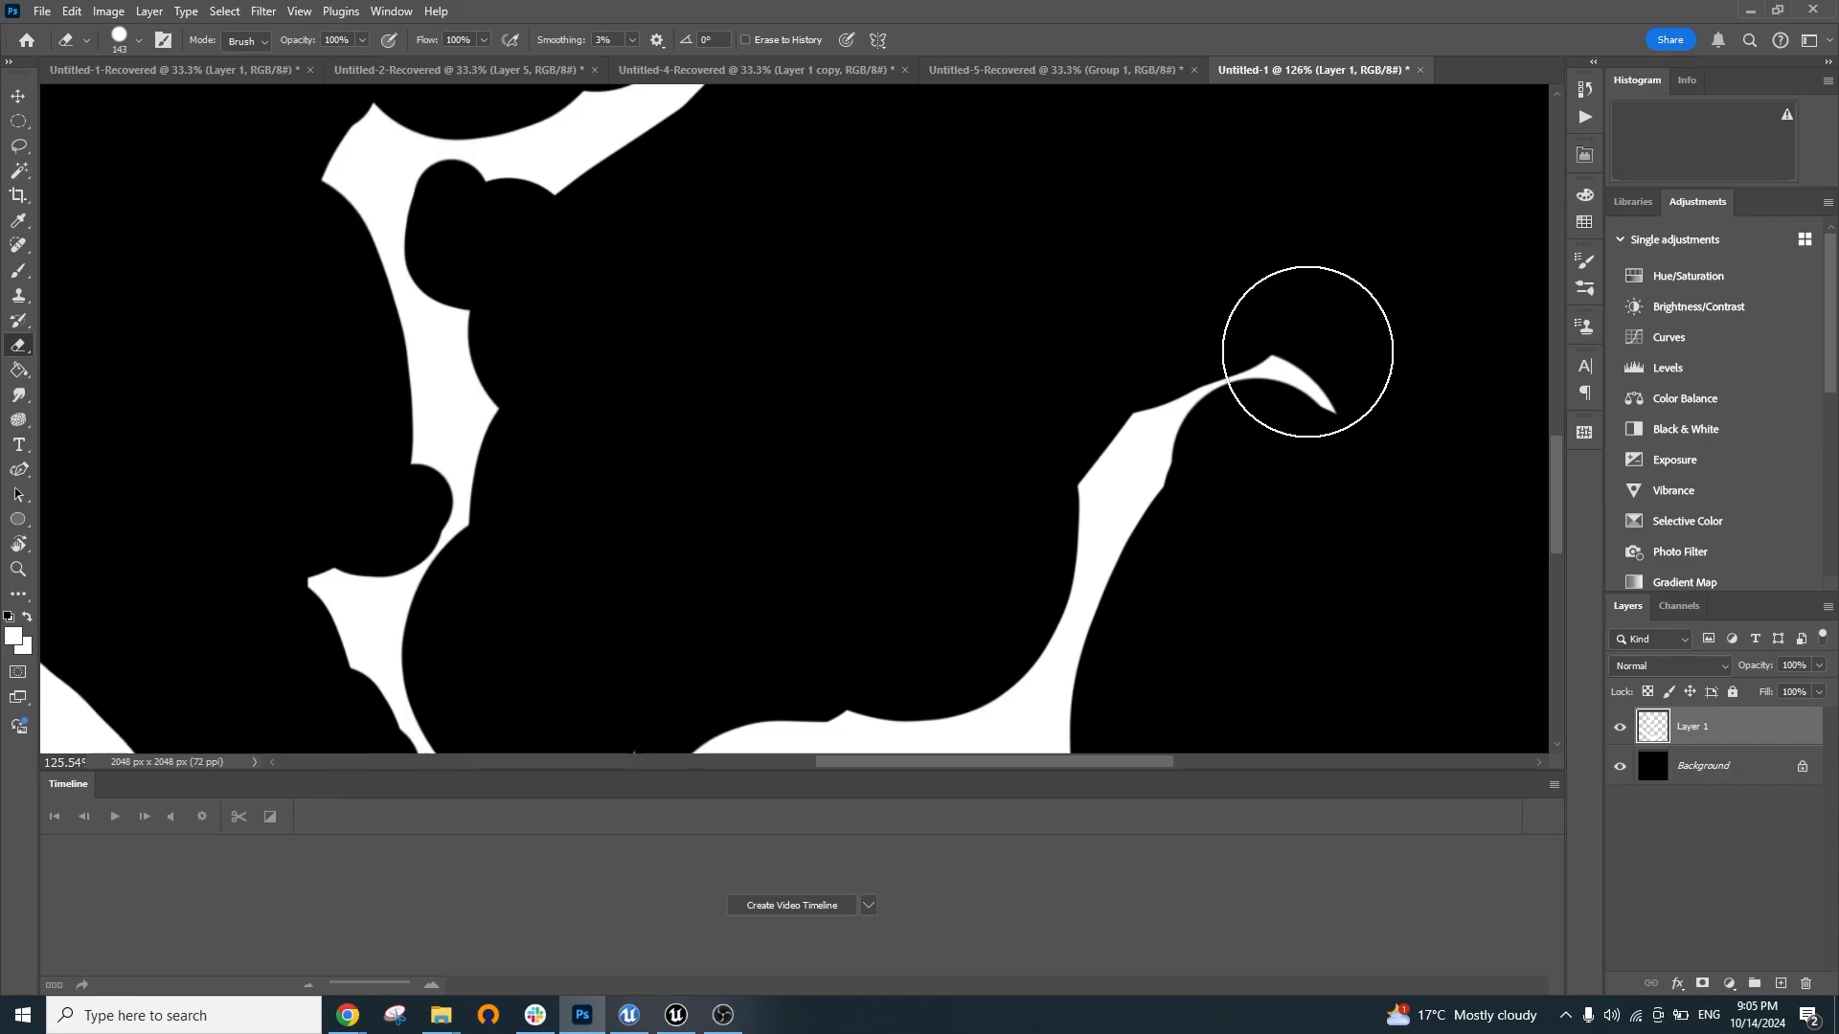
pyautogui.moveTo(1307, 351)
pyautogui.mouseDown()
pyautogui.moveTo(1344, 445)
pyautogui.moveTo(1305, 451)
pyautogui.mouseUp()
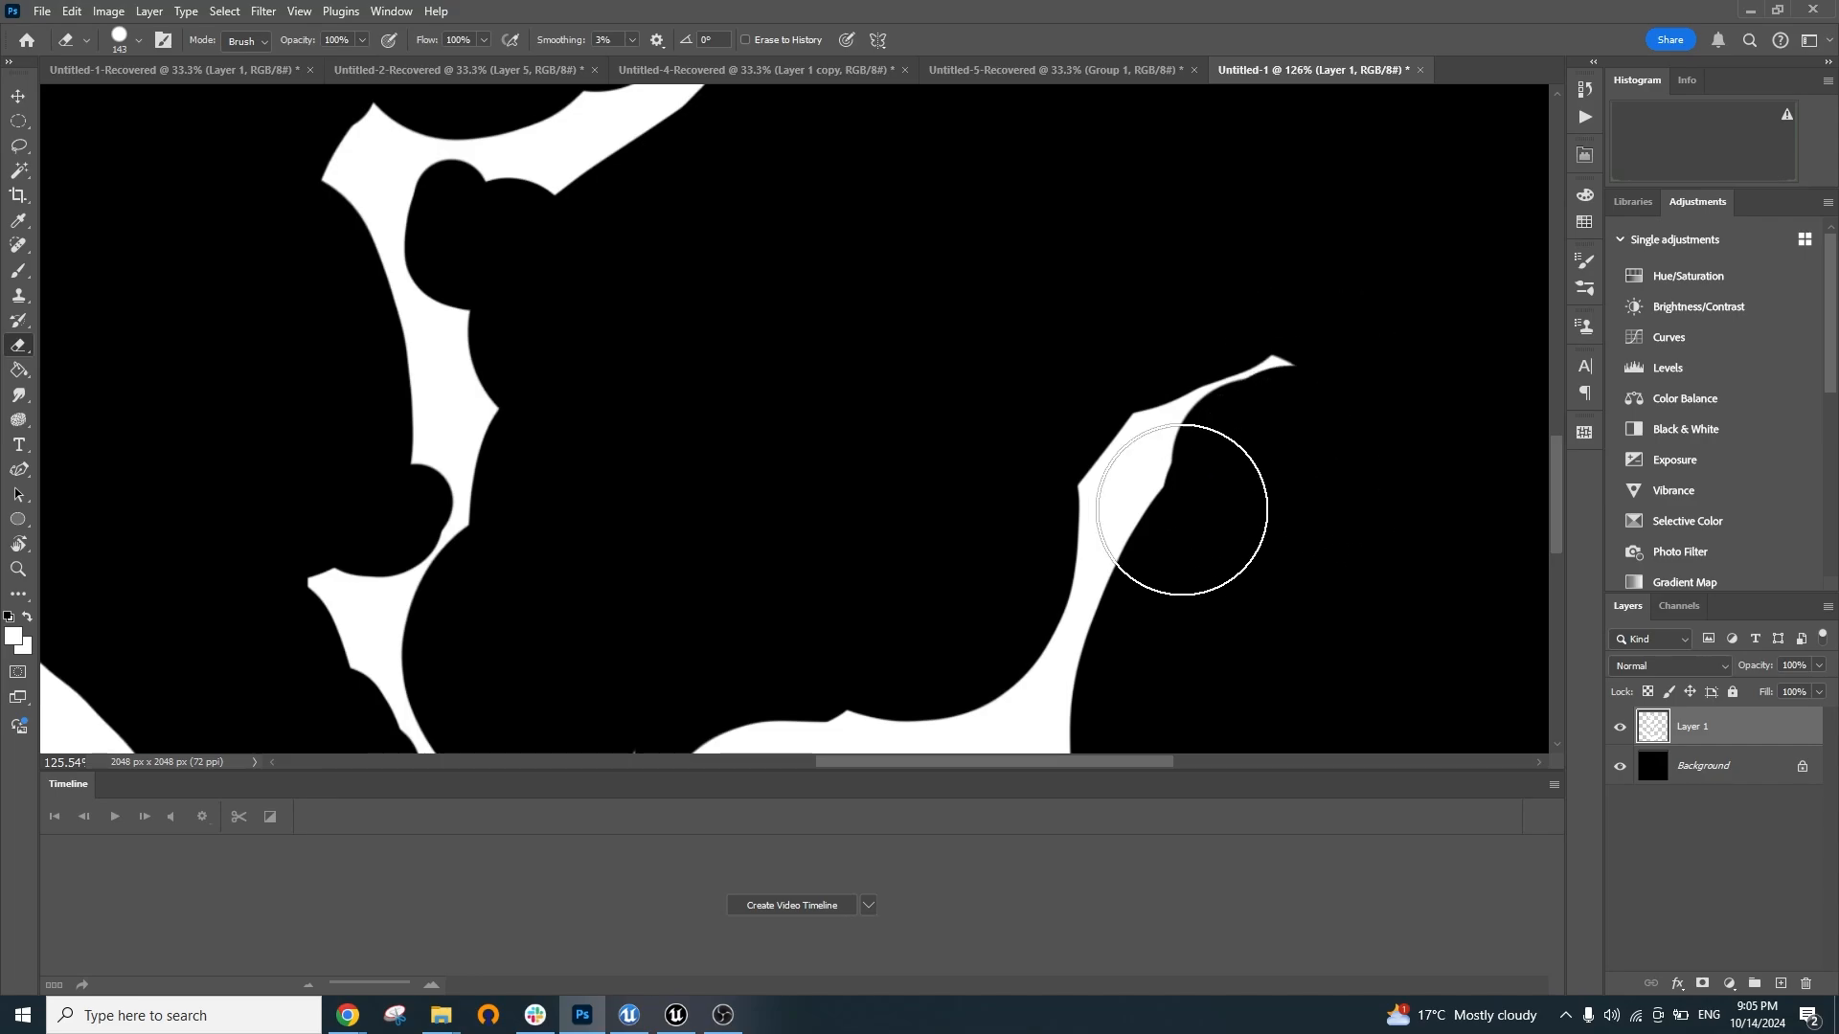
pyautogui.click(1079, 431)
pyautogui.hotkey('ctrl', 'z')
pyautogui.click(1187, 498)
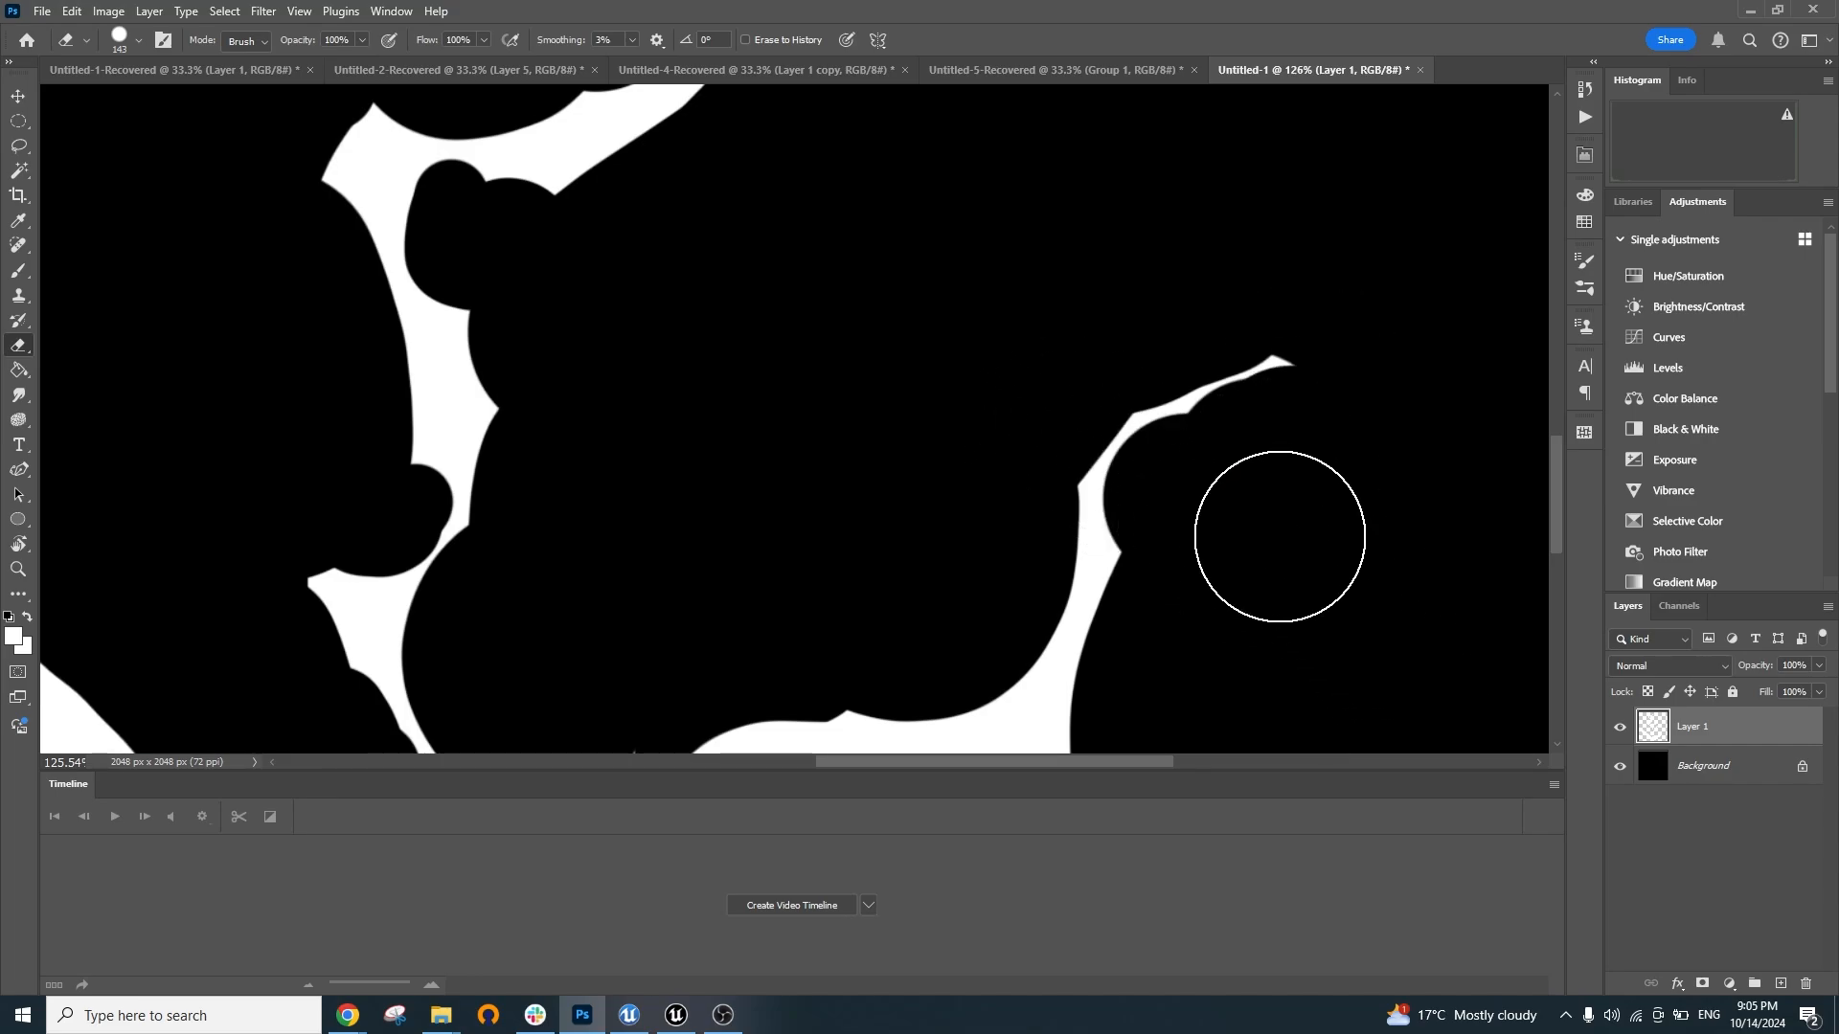
# Erase a rounded bite from the upper edge of the right branch's lower bend and trim the protruding corner beneath it
pyautogui.scroll(-5, 1279, 536)
pyautogui.scroll(3, 1273, 517)
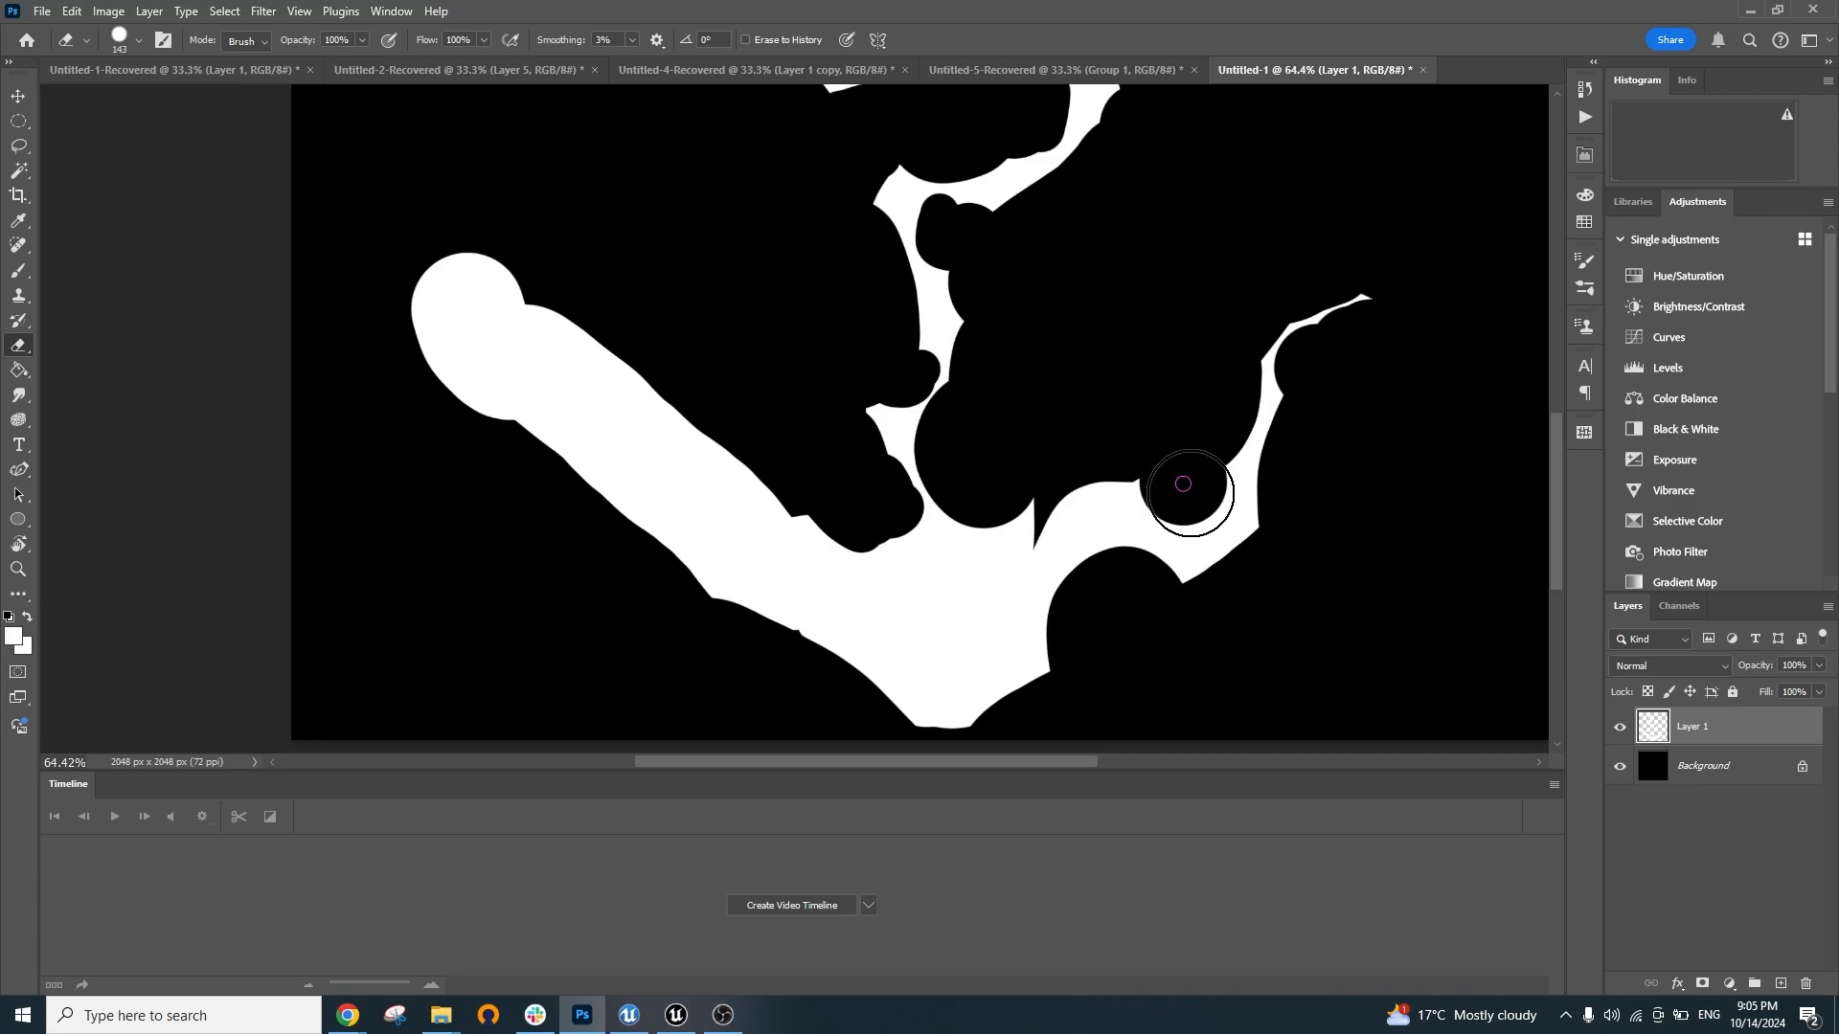
pyautogui.moveTo(1190, 493); pyautogui.dragTo(1187, 487)
pyautogui.moveTo(1279, 554)
pyautogui.mouseDown()
pyautogui.moveTo(1278, 600)
pyautogui.moveTo(1130, 603)
pyautogui.mouseUp()
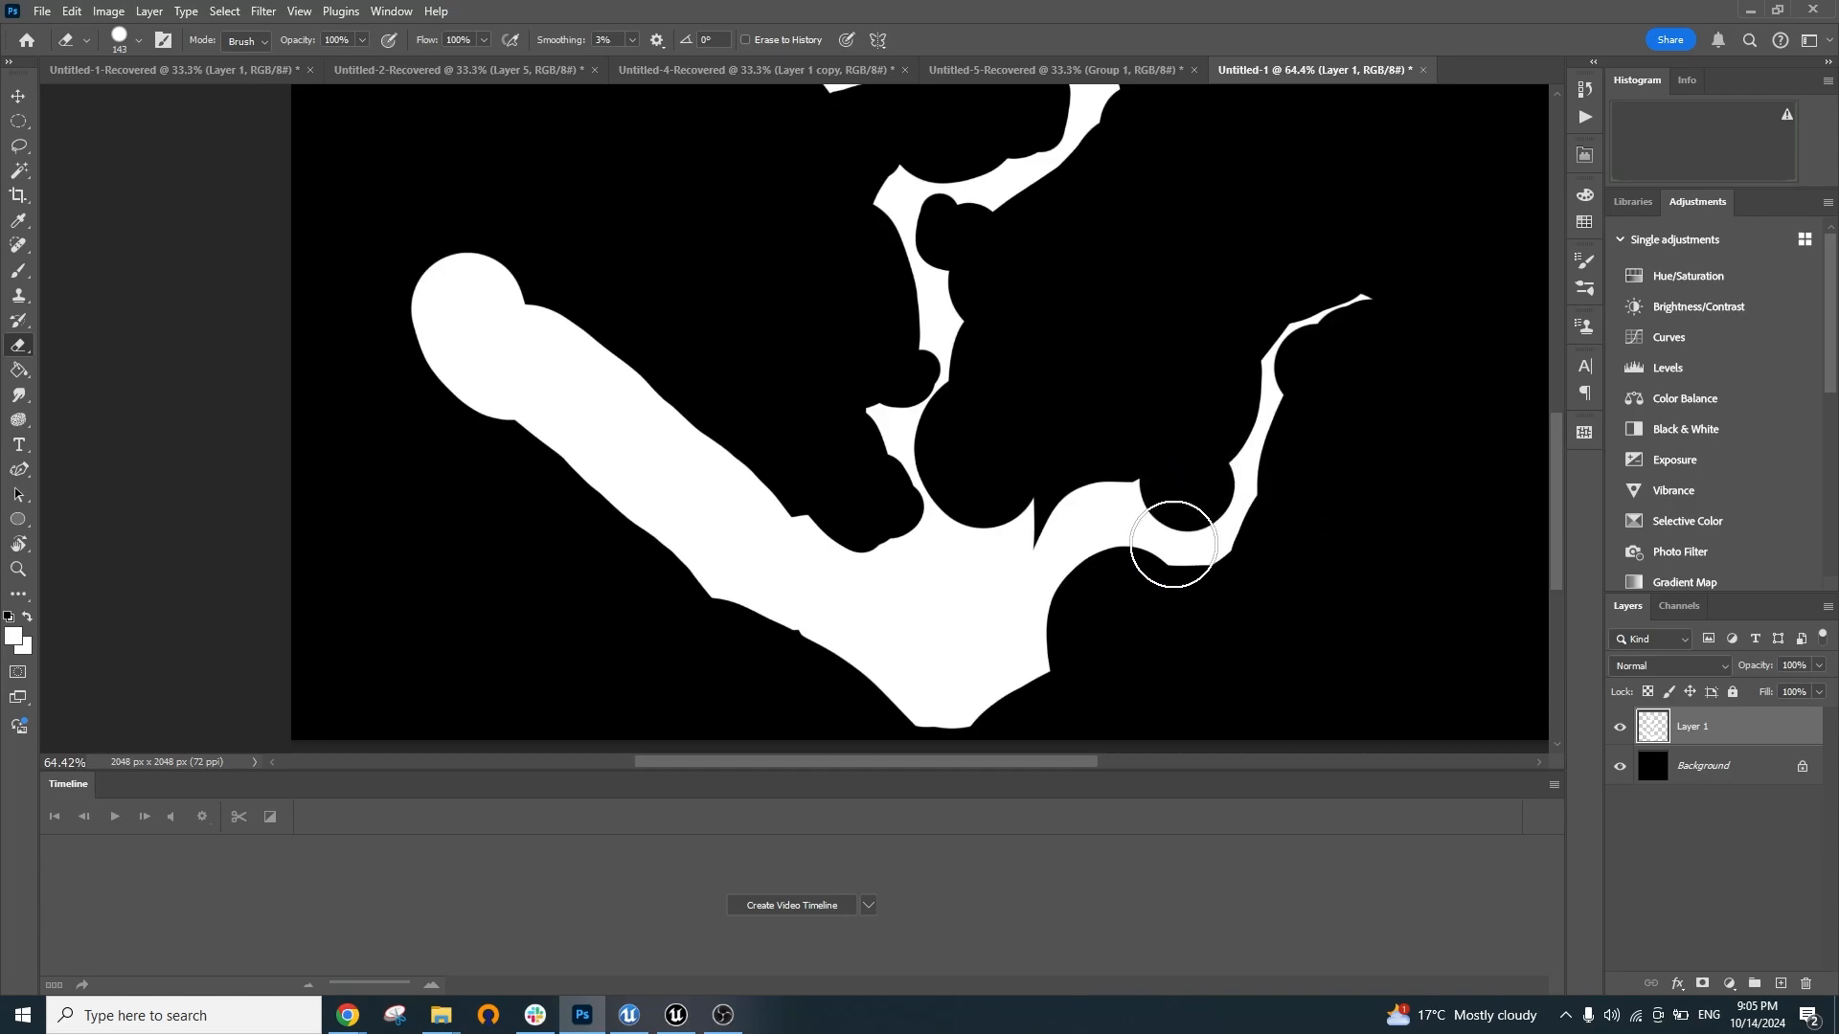
# Erase a rounded notch between trunk and right branch, then use a 62 px eraser to clear its leftover sliver and carve a small cavity inside the branch
pyautogui.moveTo(1059, 657); pyautogui.dragTo(1067, 698)
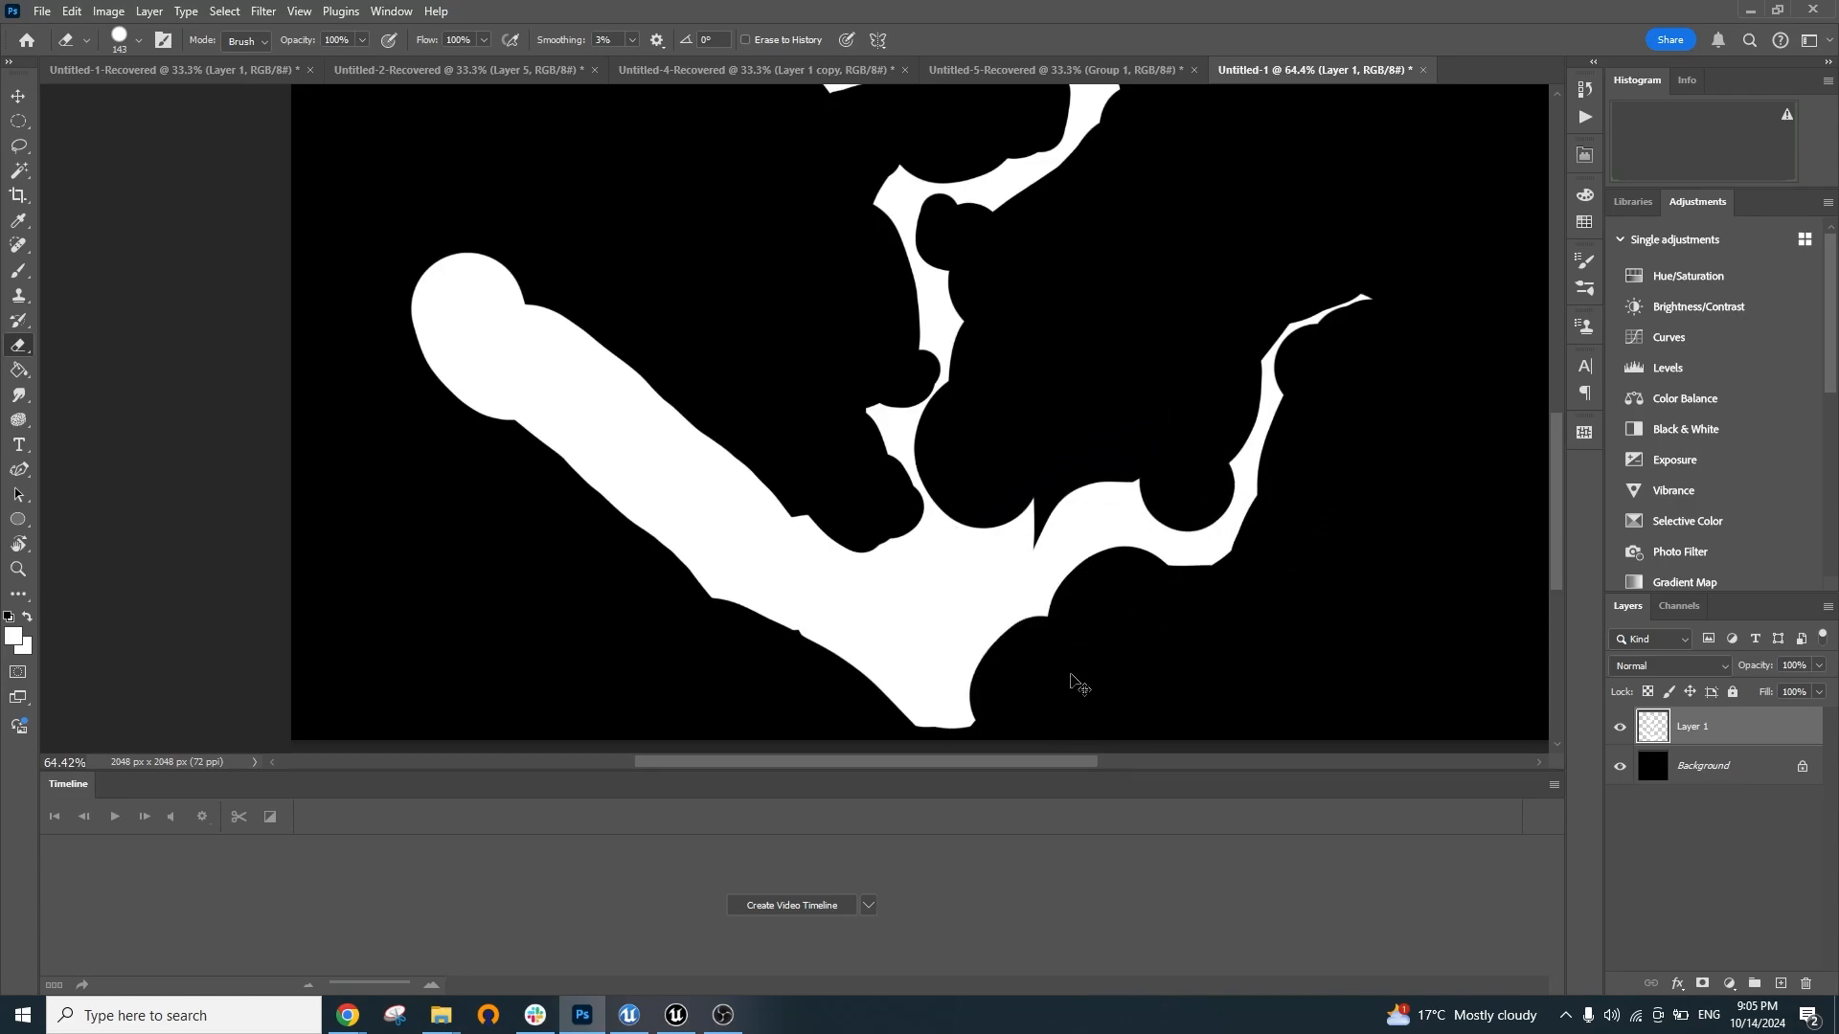
pyautogui.hotkey('ctrl', 'z')
pyautogui.moveTo(1006, 553)
pyautogui.mouseDown()
pyautogui.moveTo(982, 568)
pyautogui.moveTo(990, 524)
pyautogui.mouseUp()
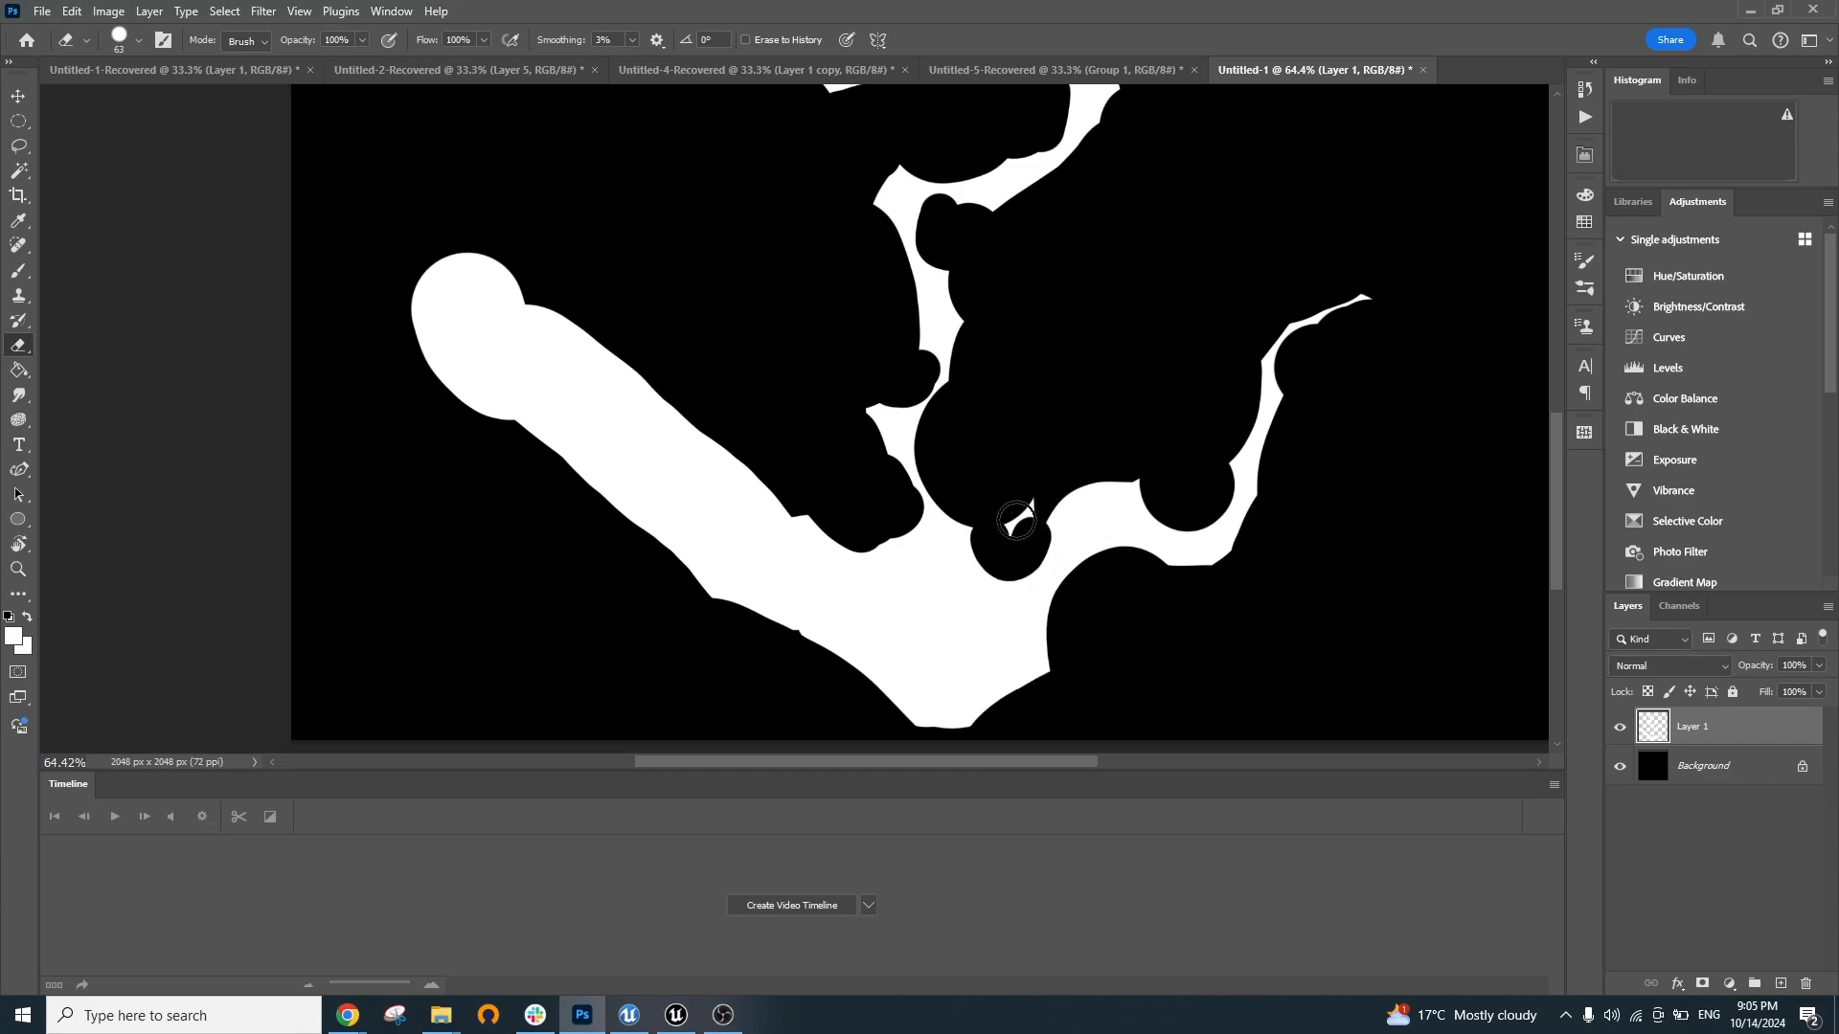
pyautogui.moveTo(1113, 515); pyautogui.dragTo(1098, 539)
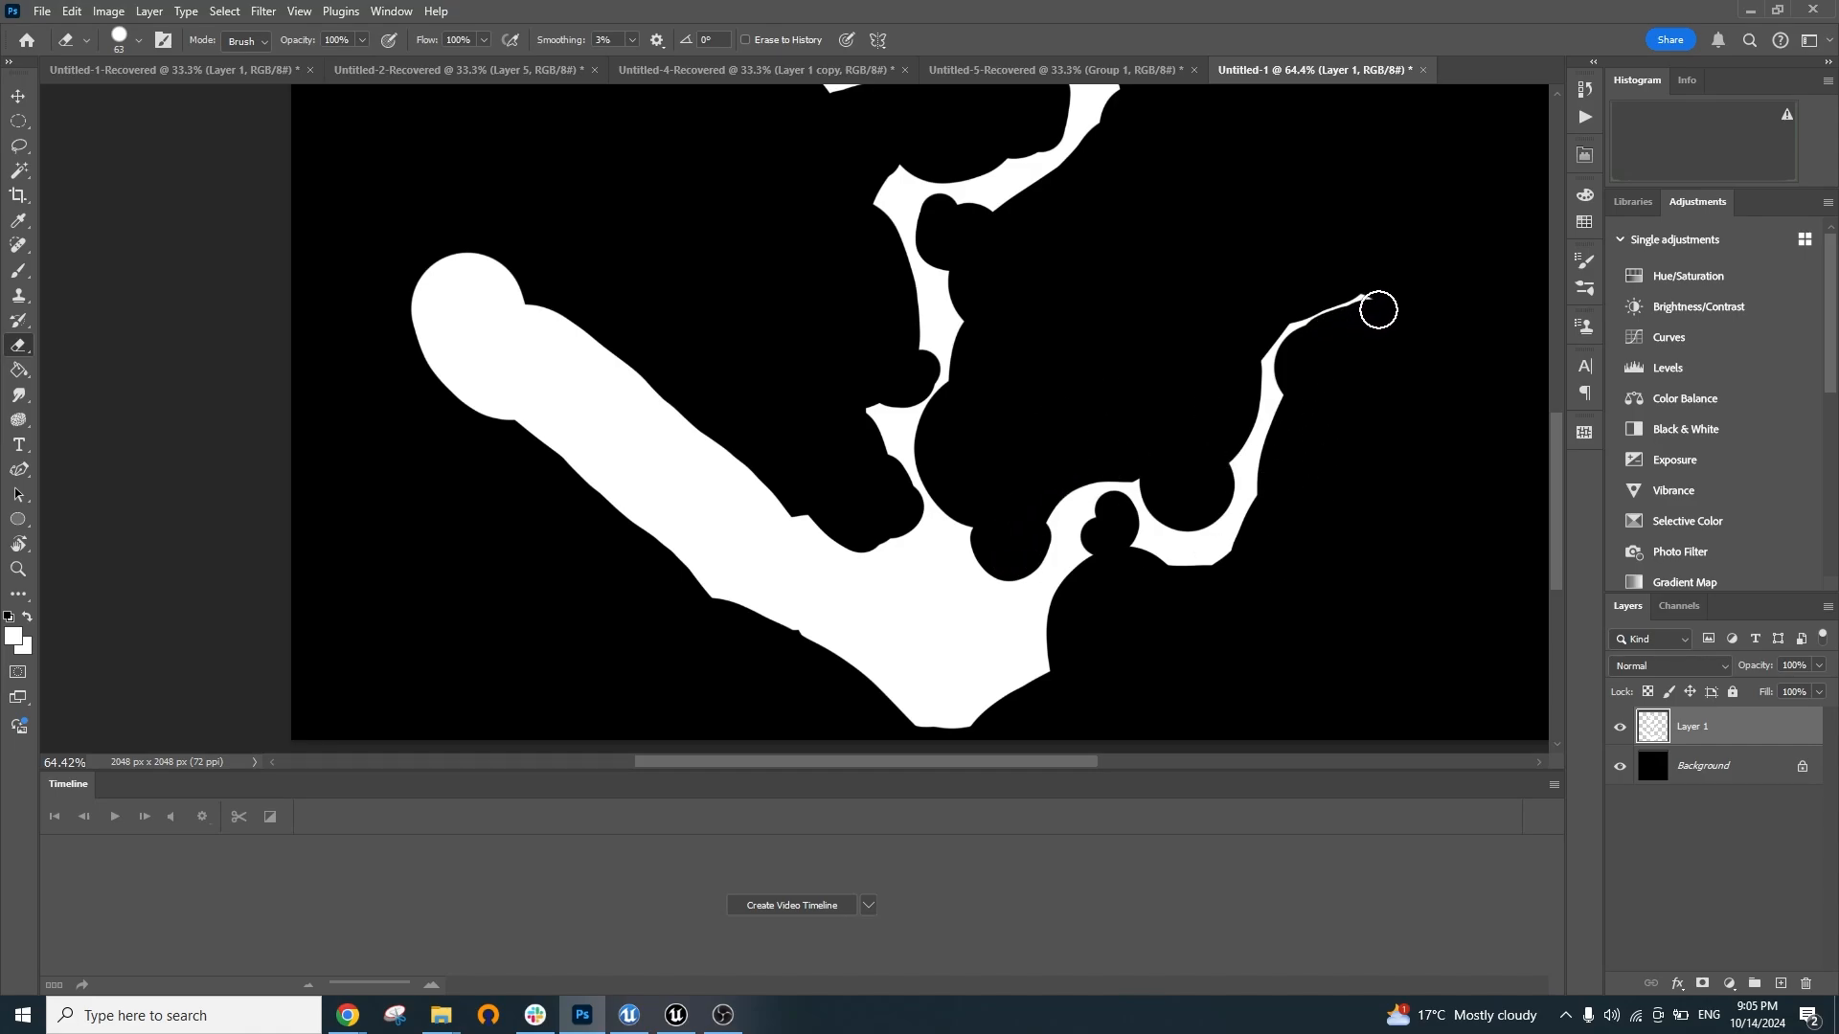
# With a 107 px eraser, carve a deep rounded bite into the upper edge of the left branch beside the trunk
pyautogui.scroll(-3, 1322, 412)
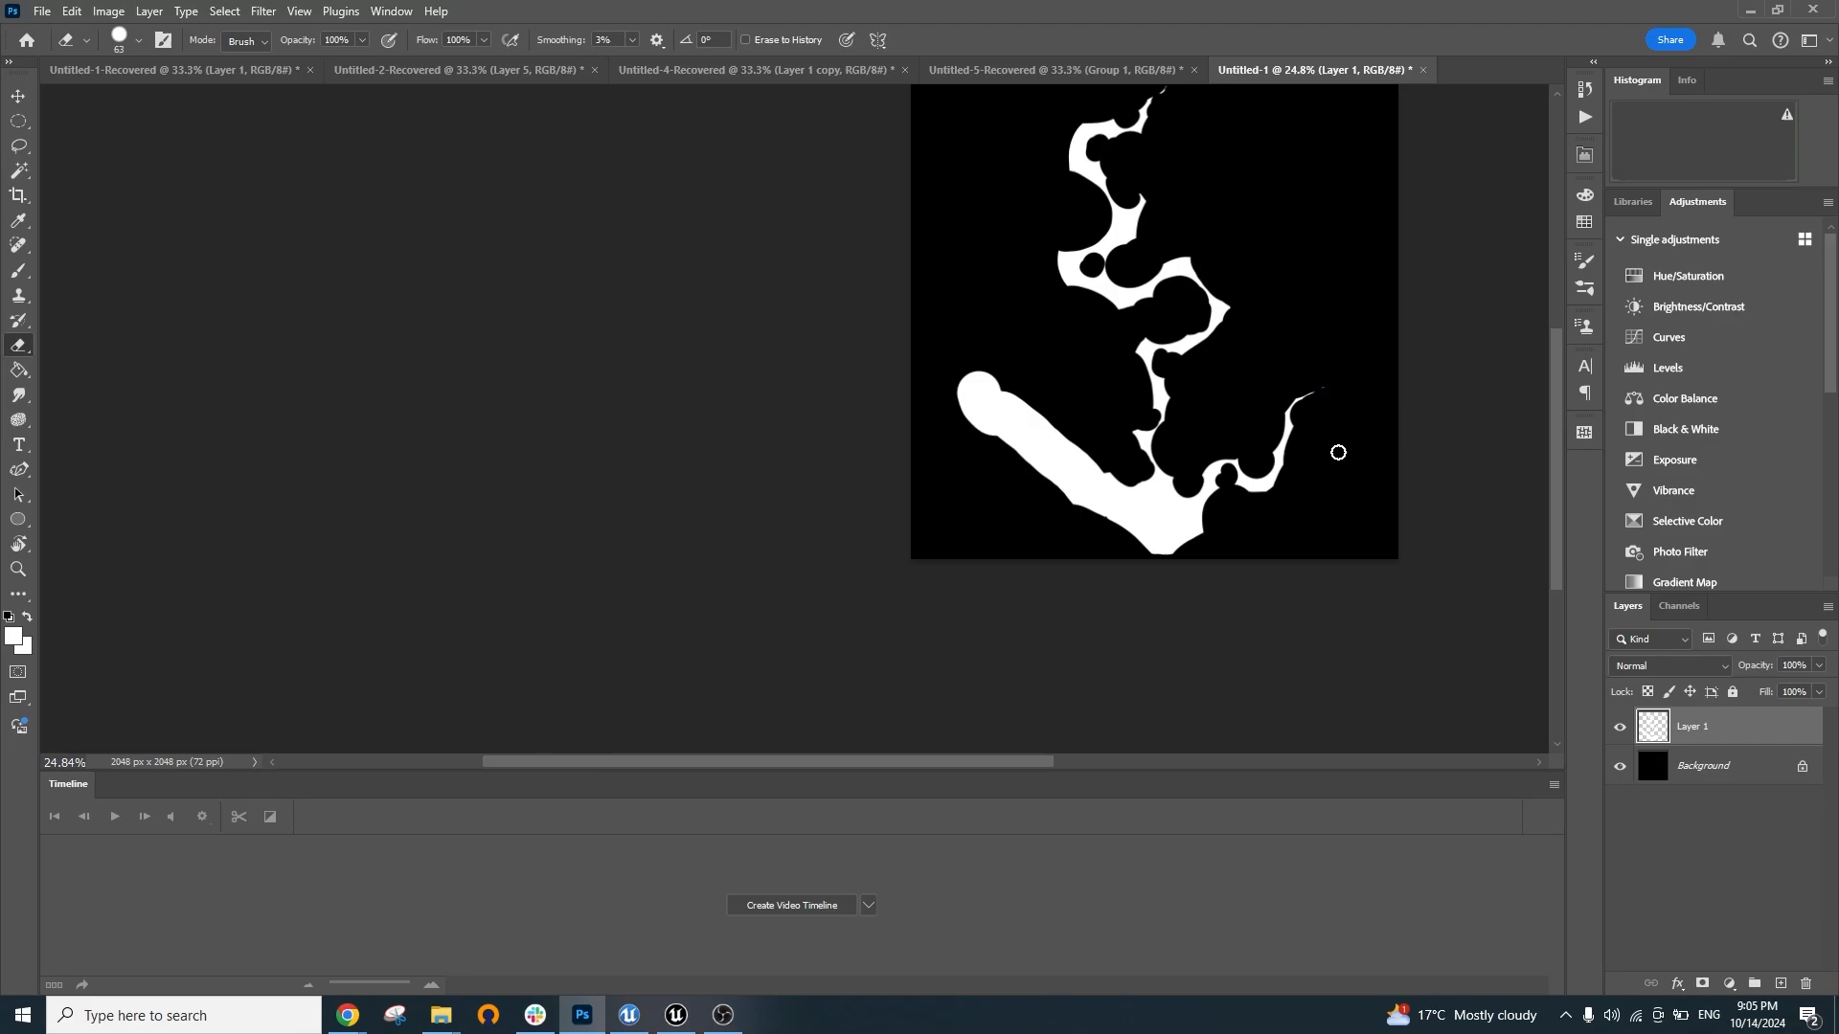
pyautogui.scroll(2, 1338, 451)
pyautogui.scroll(2, 1044, 479)
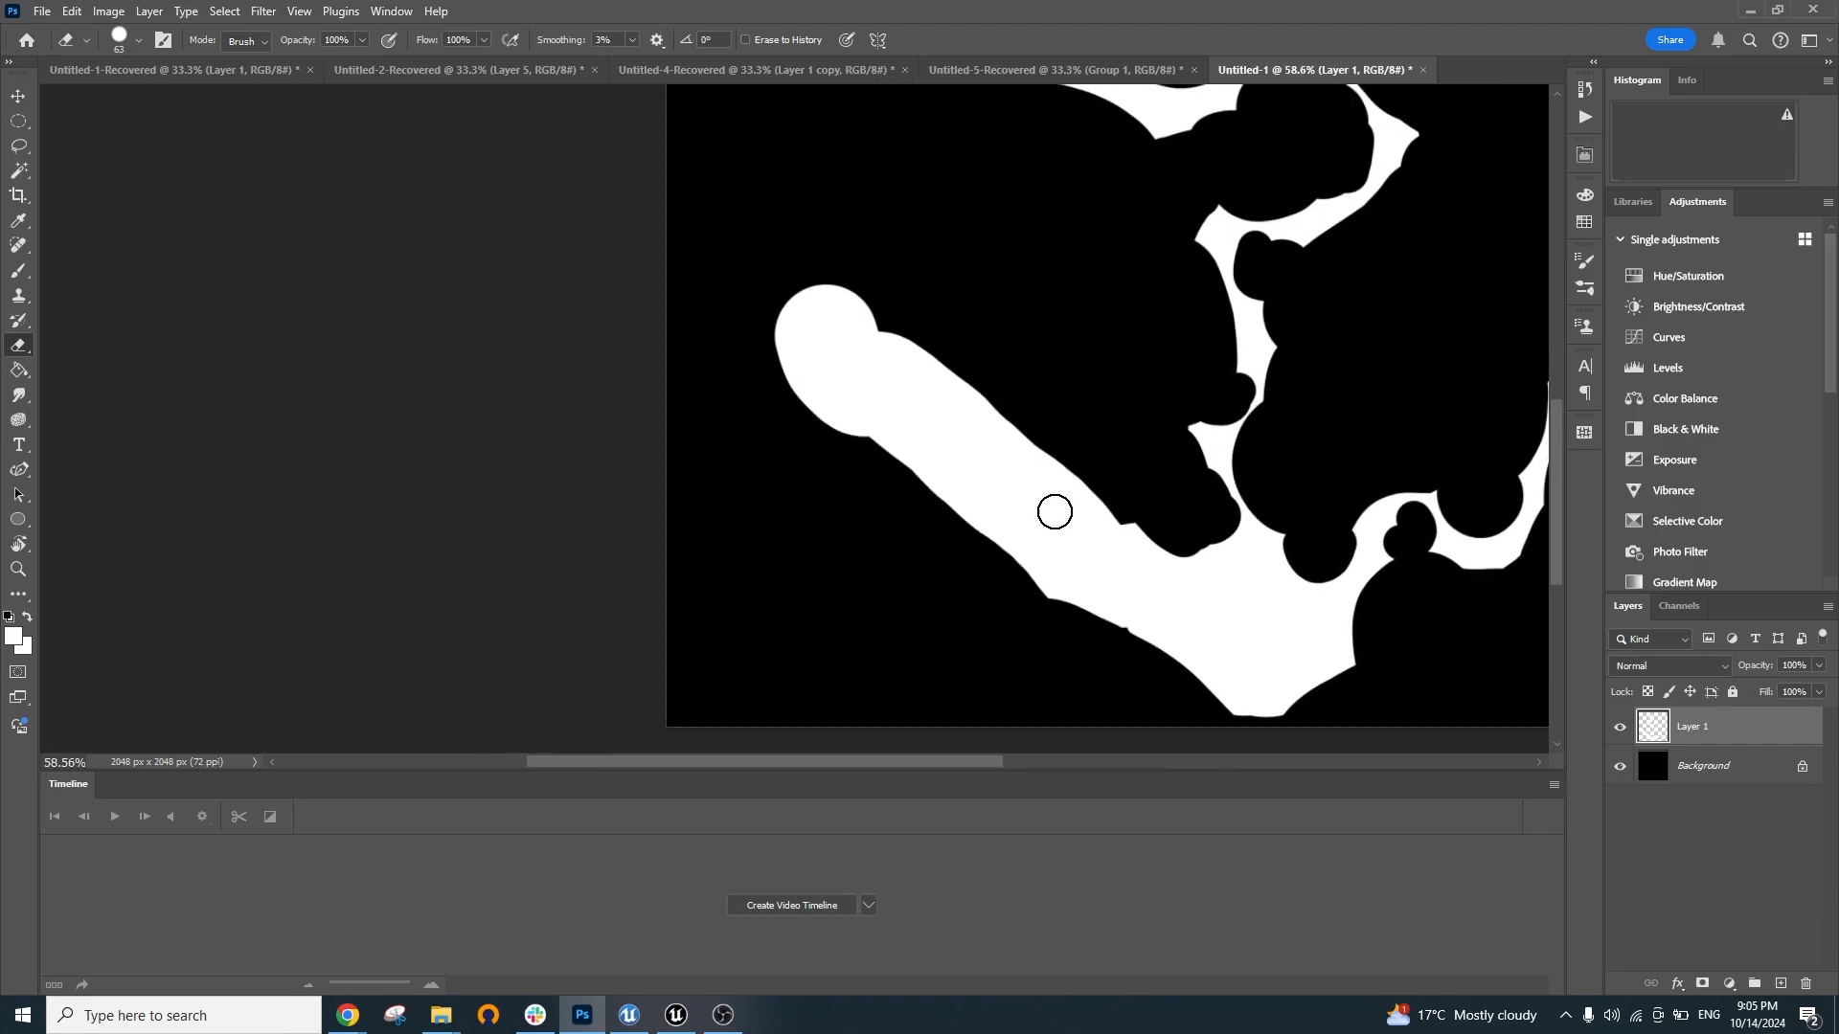
pyautogui.moveTo(781, 282)
pyautogui.mouseDown()
pyautogui.moveTo(1223, 612)
pyautogui.moveTo(1128, 621)
pyautogui.mouseUp()
pyautogui.hotkey('ctrl', 'z')
pyautogui.keyDown('alt'); pyautogui.rightClick(887, 458); pyautogui.keyUp('alt')
pyautogui.moveTo(1155, 521)
pyautogui.mouseDown()
pyautogui.moveTo(1107, 521)
pyautogui.moveTo(1079, 456)
pyautogui.mouseUp()
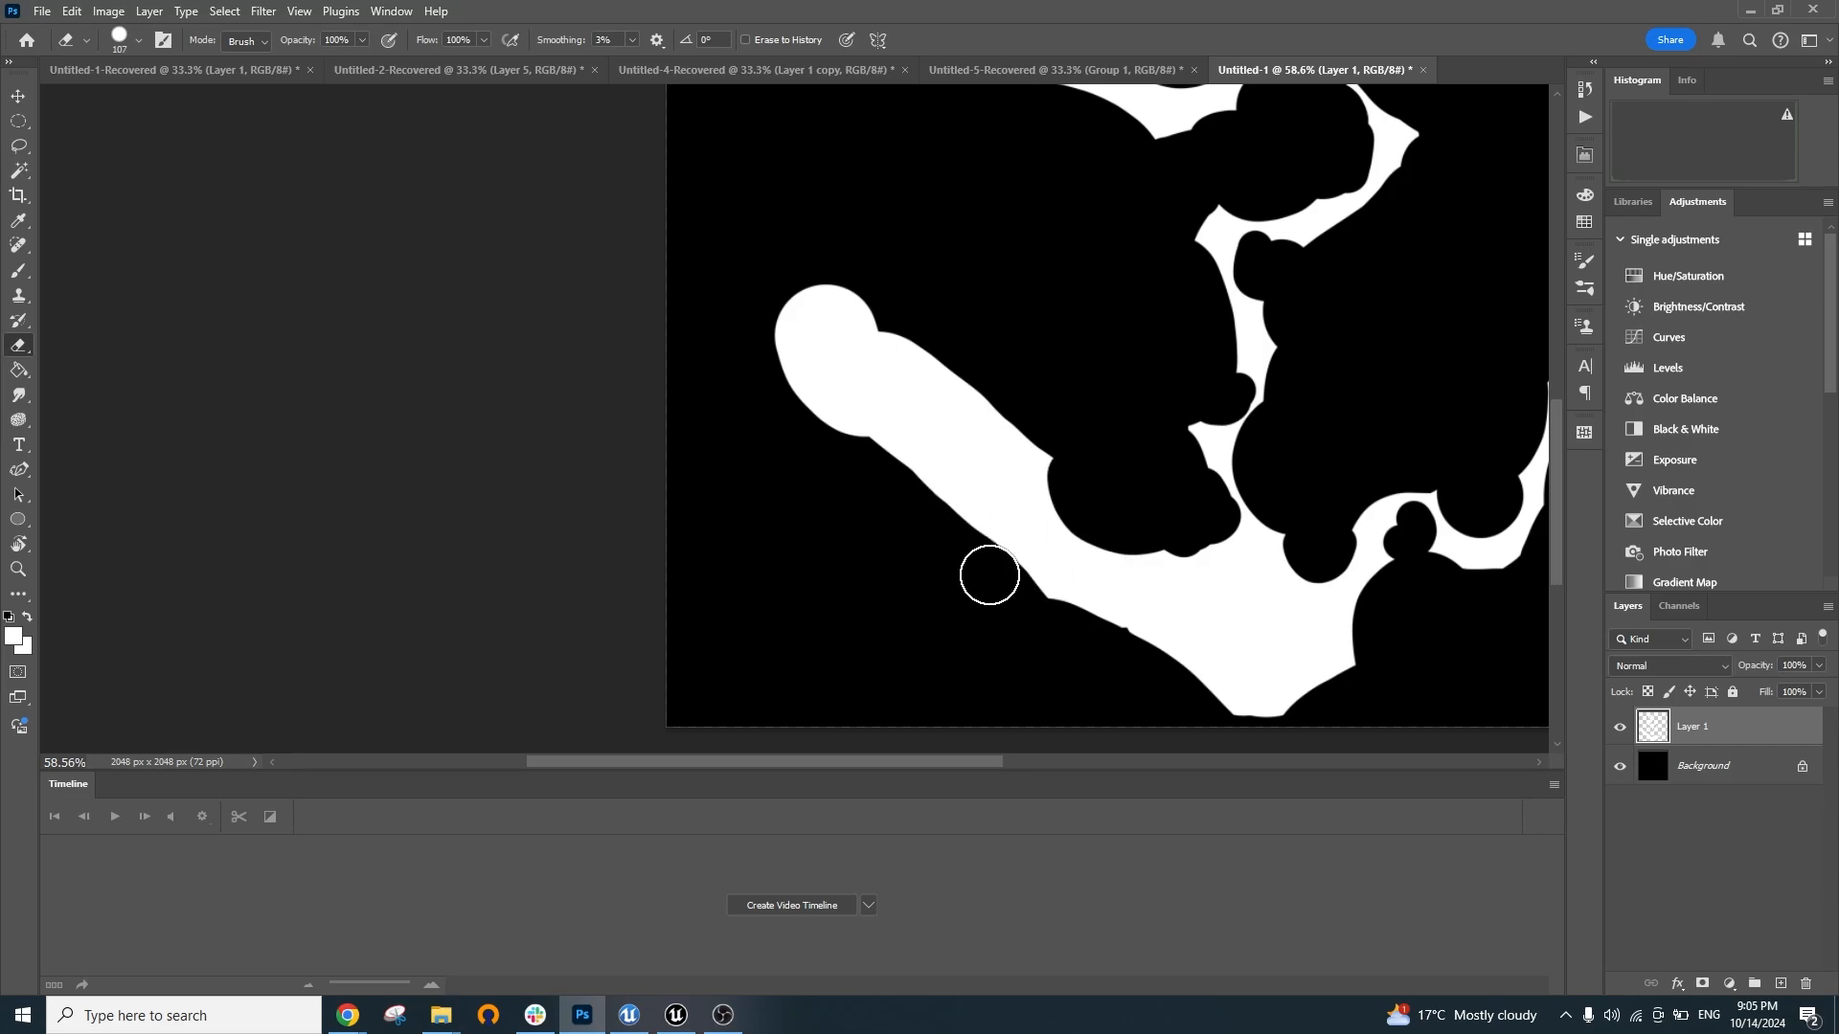
# Carve both sides of the left branch into a curved limb with a thin pointed tip, clearing the stray fragments above and below it
pyautogui.moveTo(990, 571)
pyautogui.mouseDown()
pyautogui.moveTo(994, 507)
pyautogui.moveTo(916, 457)
pyautogui.moveTo(921, 379)
pyautogui.moveTo(858, 338)
pyautogui.moveTo(784, 323)
pyautogui.moveTo(744, 351)
pyautogui.moveTo(788, 324)
pyautogui.moveTo(814, 400)
pyautogui.moveTo(764, 397)
pyautogui.moveTo(835, 329)
pyautogui.moveTo(833, 301)
pyautogui.moveTo(876, 298)
pyautogui.moveTo(827, 292)
pyautogui.mouseUp()
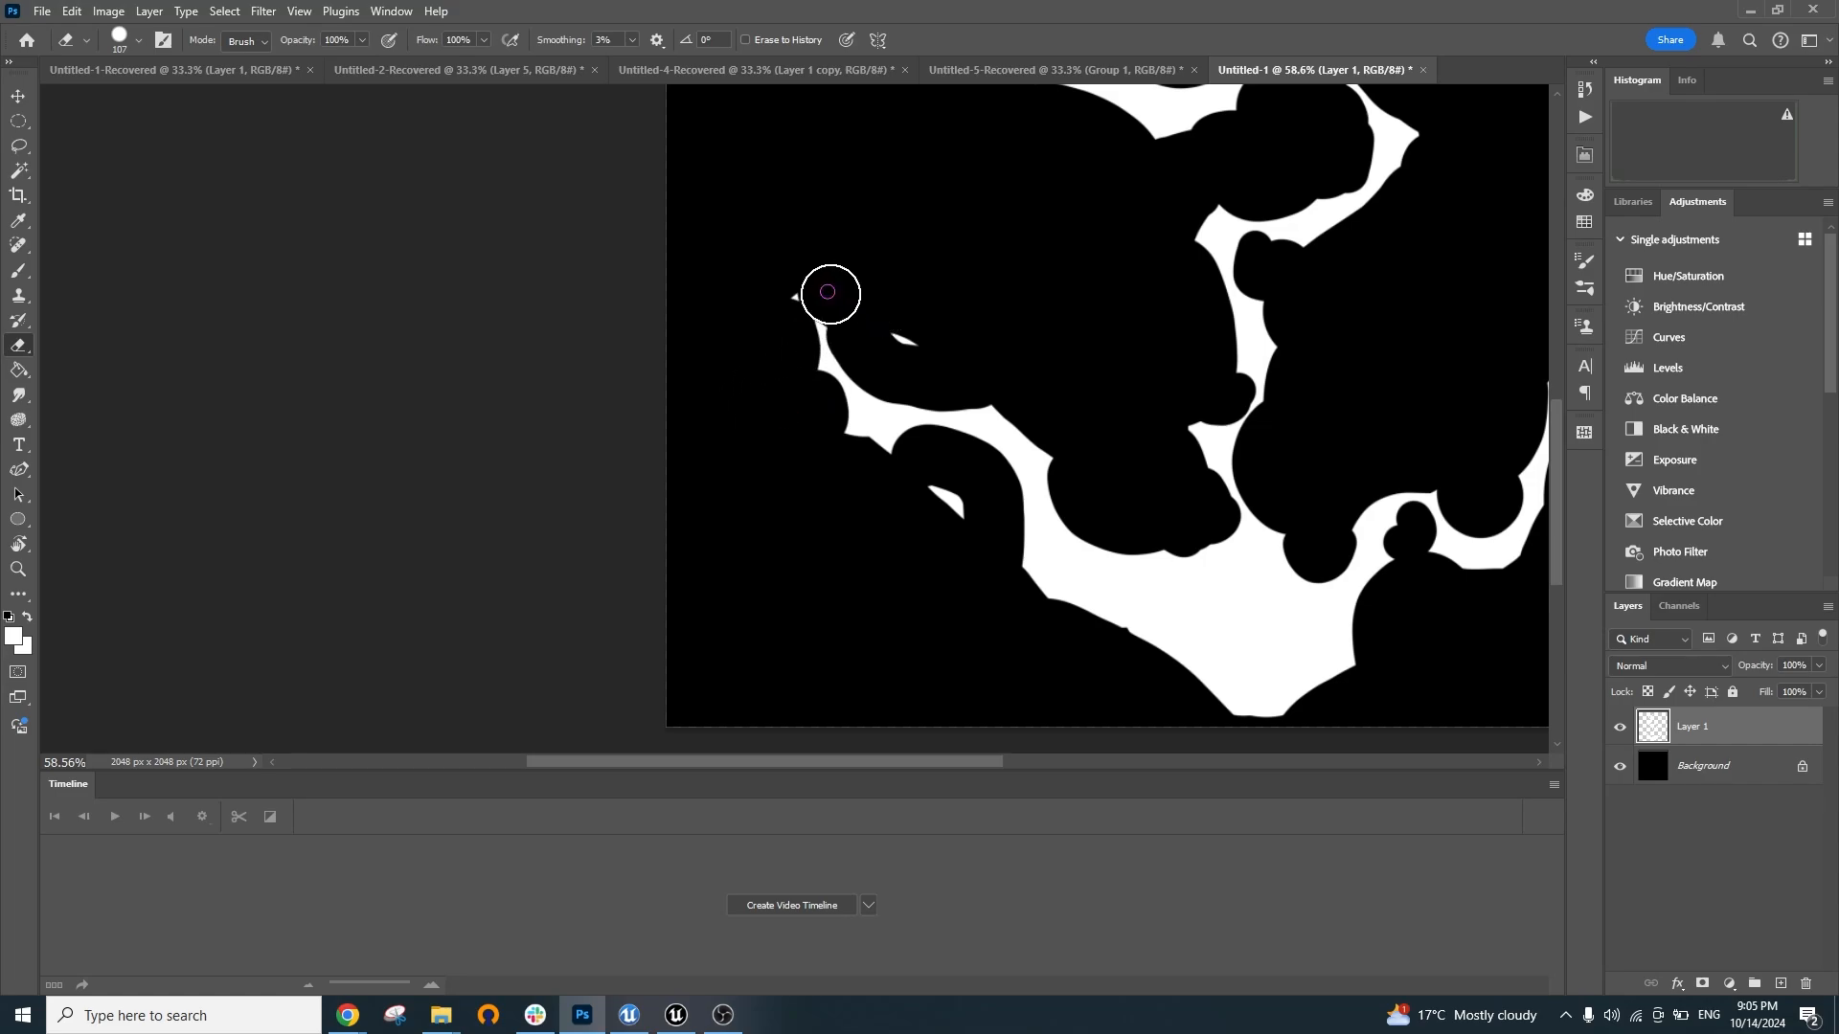
pyautogui.click(868, 364)
pyautogui.scroll(3, 848, 320)
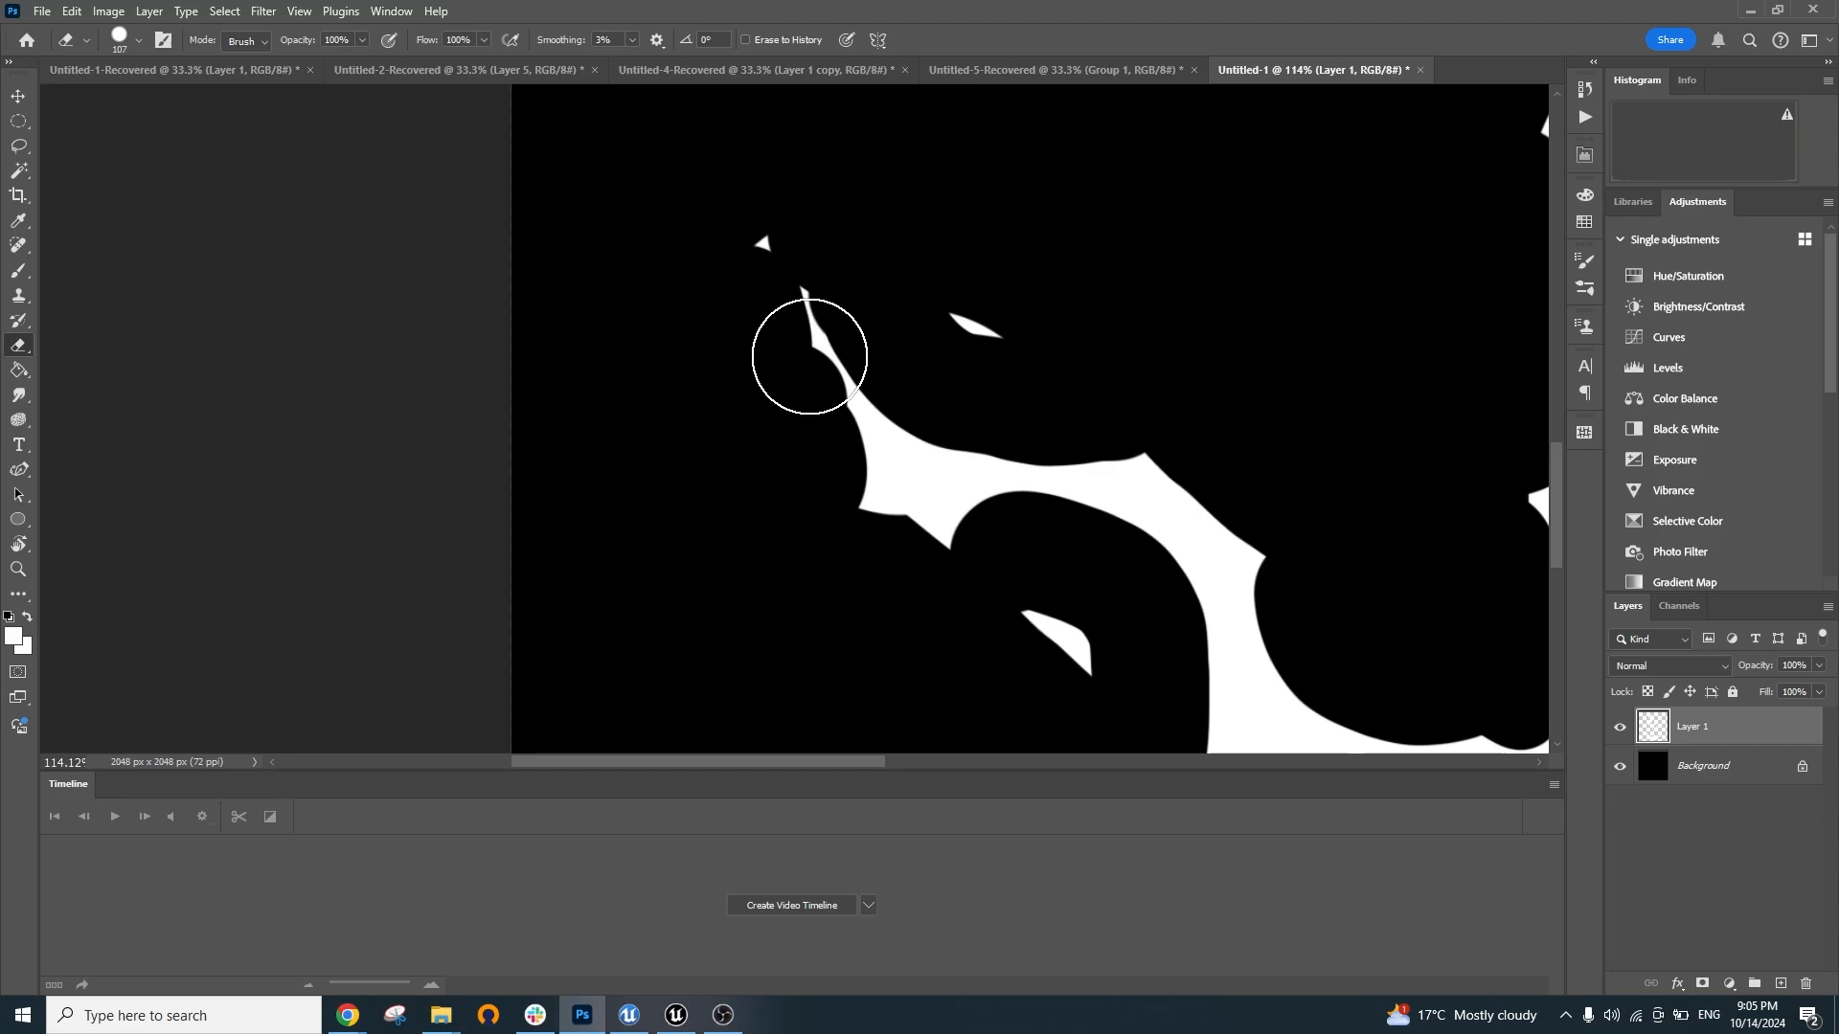
pyautogui.scroll(-4, 1060, 393)
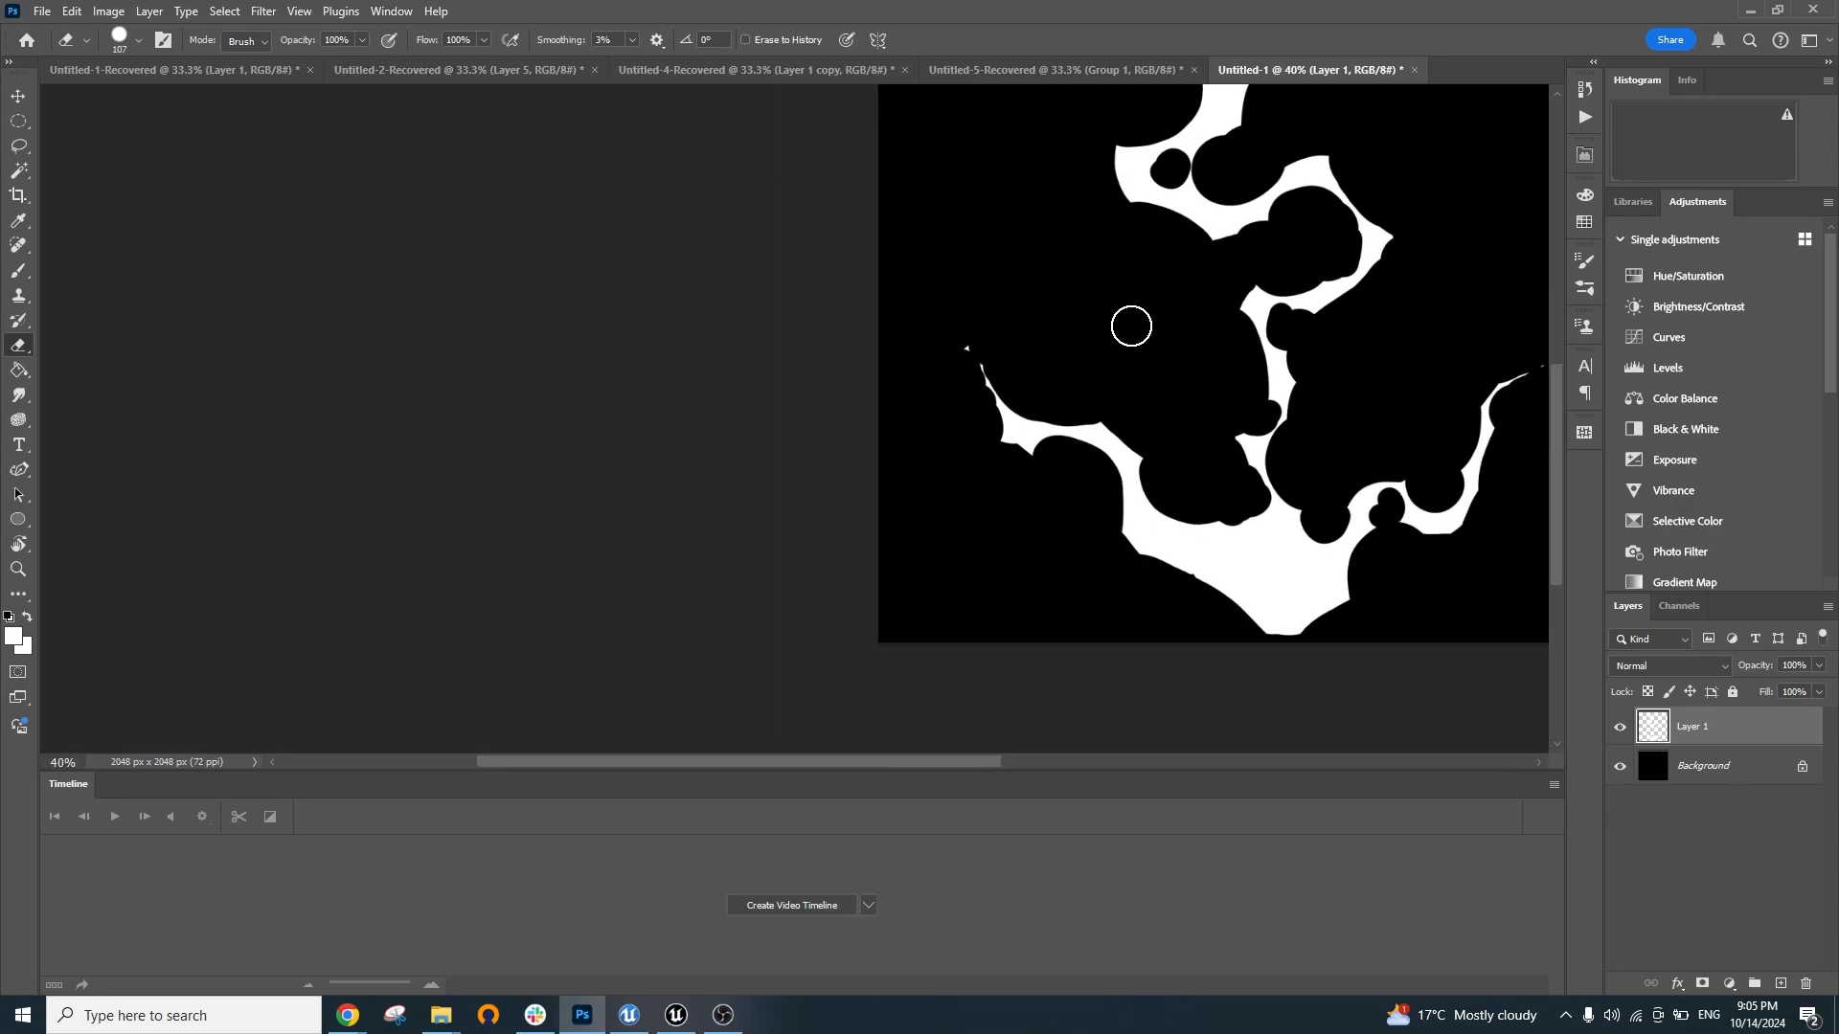
pyautogui.moveTo(1175, 416)
pyautogui.mouseDown()
pyautogui.moveTo(923, 272)
pyautogui.moveTo(846, 259)
pyautogui.mouseUp()
pyautogui.scroll(3, 935, 426)
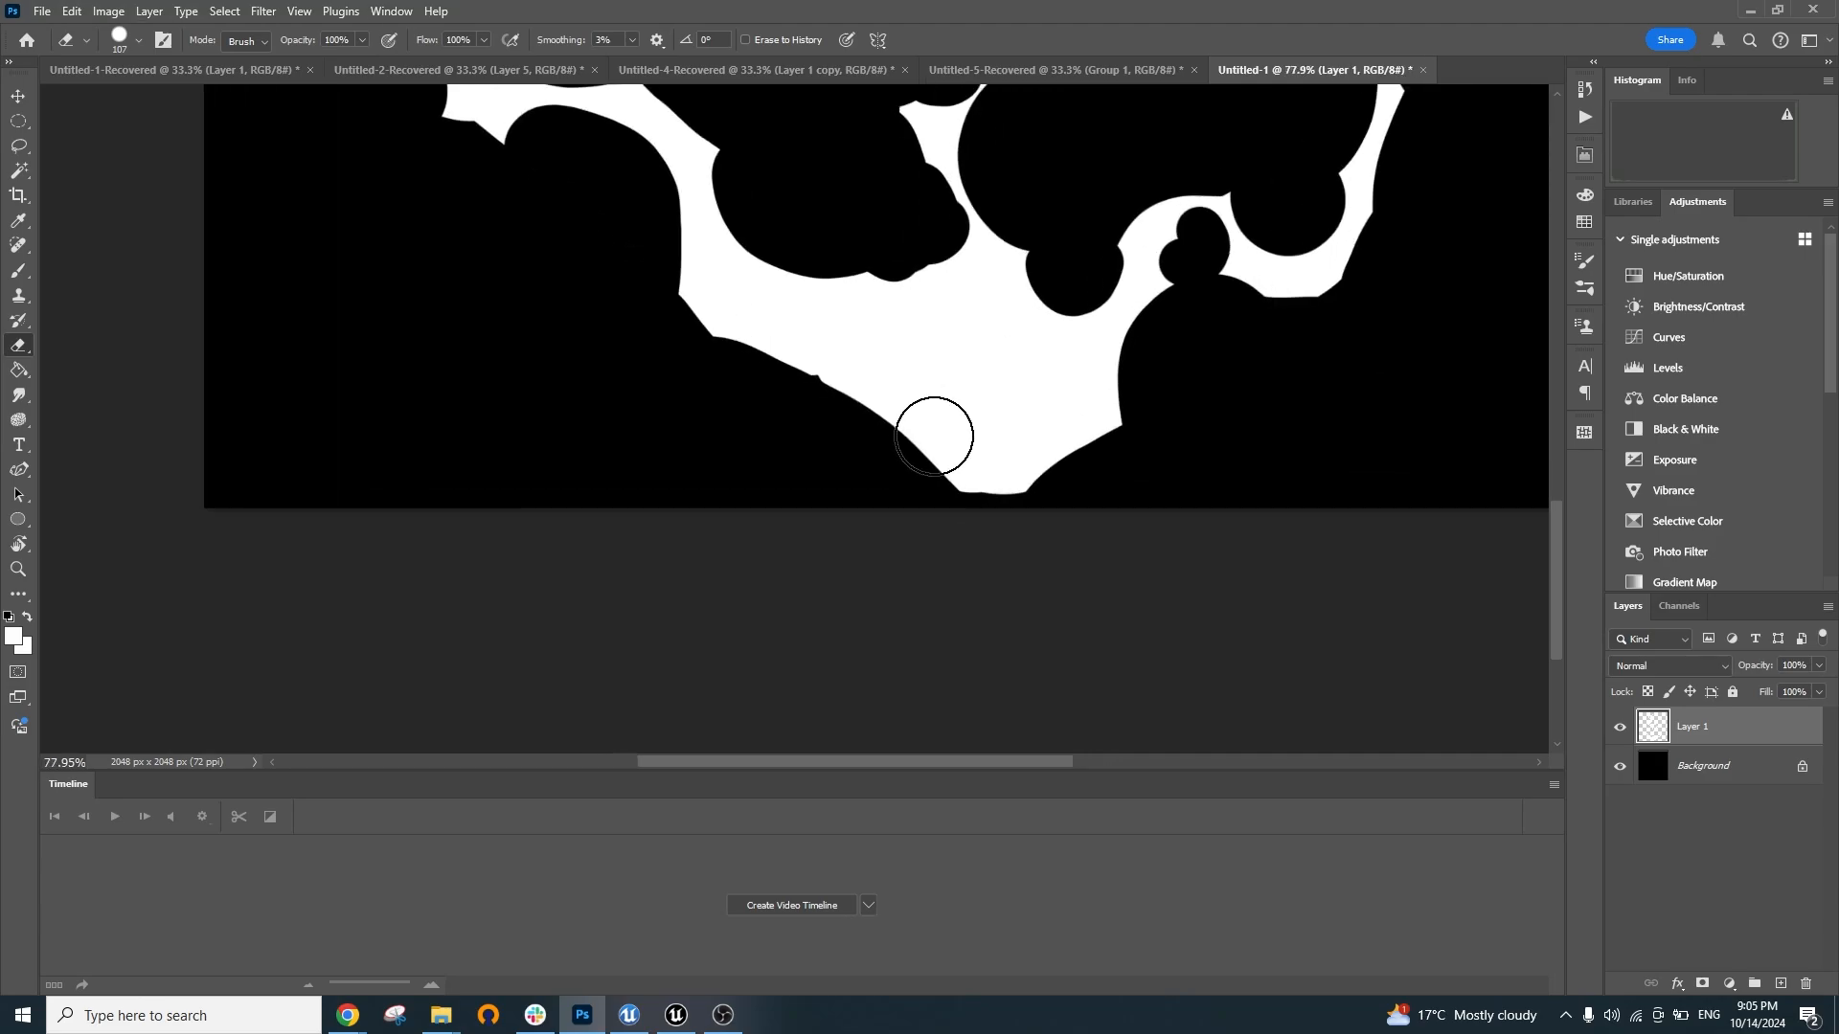
pyautogui.moveTo(826, 391)
pyautogui.mouseDown()
pyautogui.moveTo(913, 486)
pyautogui.moveTo(993, 452)
pyautogui.mouseUp()
pyautogui.hotkey('ctrl', 'z')
pyautogui.moveTo(1152, 407); pyautogui.dragTo(1096, 476)
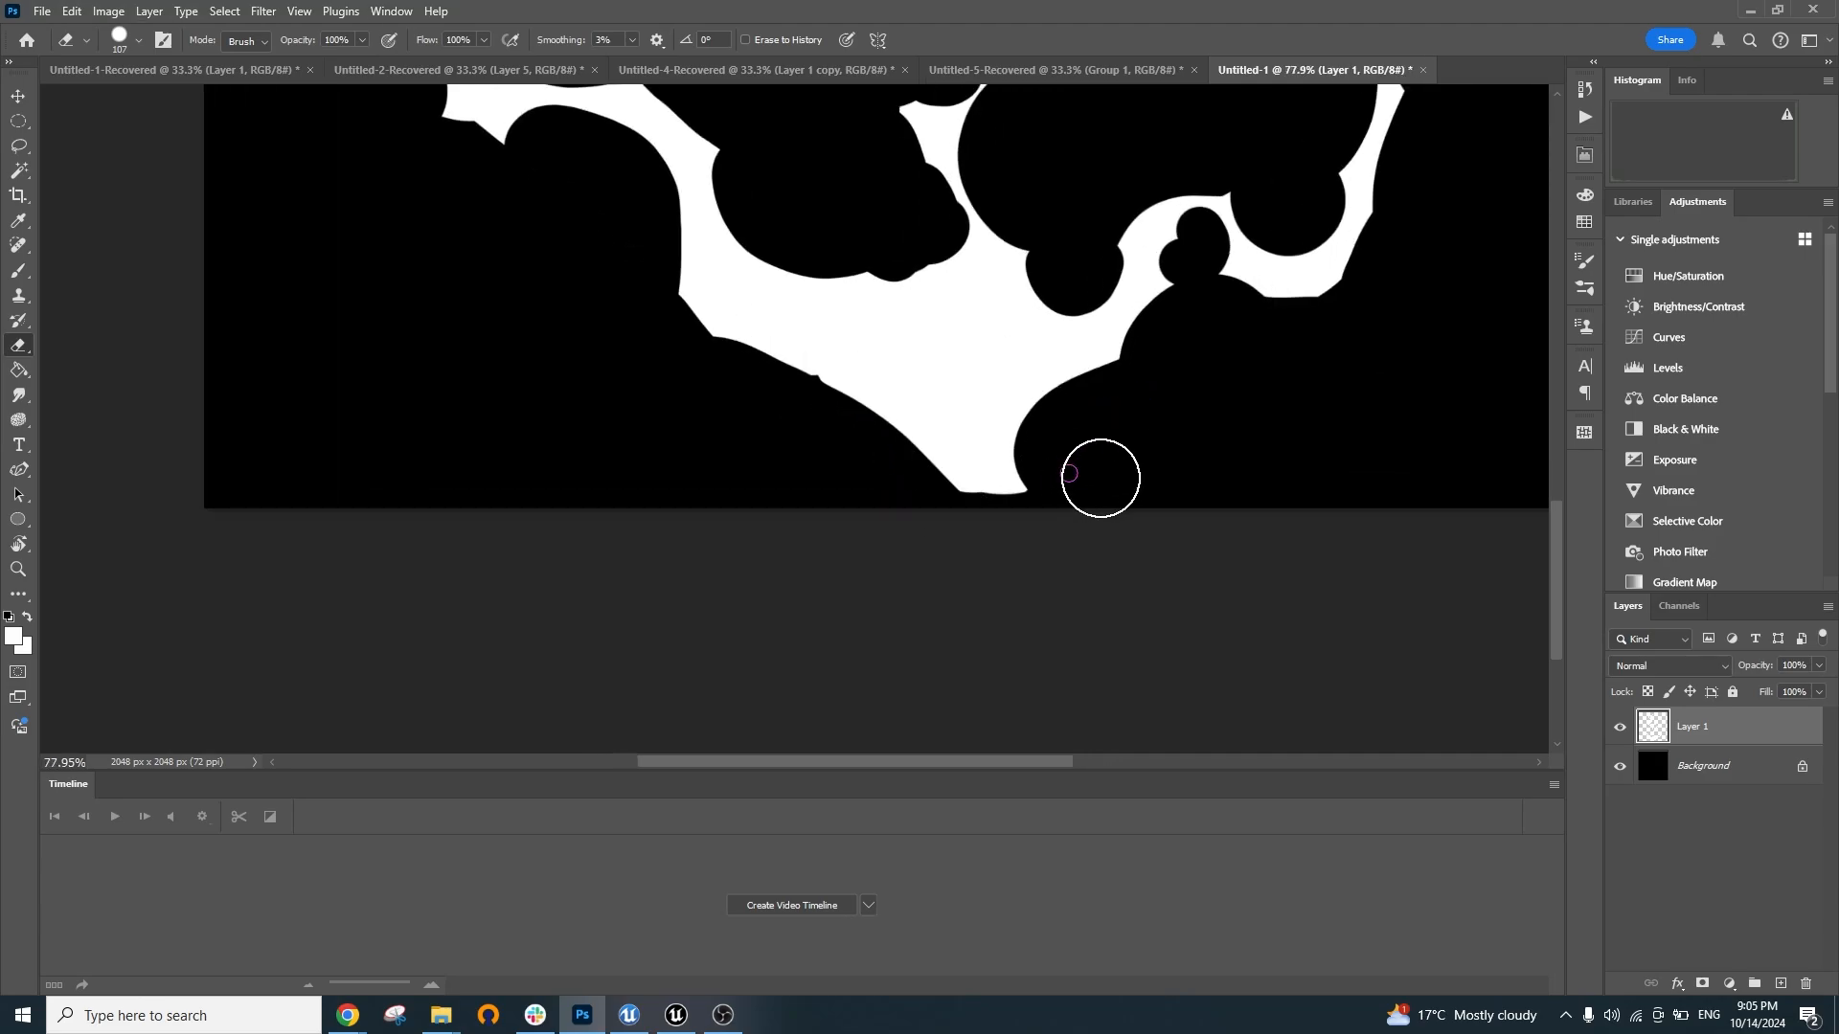
pyautogui.moveTo(896, 417)
pyautogui.mouseDown()
pyautogui.moveTo(928, 524)
pyautogui.moveTo(992, 452)
pyautogui.moveTo(930, 510)
pyautogui.moveTo(889, 444)
pyautogui.mouseUp()
pyautogui.hotkey('ctrl', 'z')
pyautogui.hotkey('ctrl', 'z')
pyautogui.hotkey('ctrl', 'z')
# Reduce the eraser to 66 px and carve a small lobed notch into the lower-left edge of the base
pyautogui.keyDown('alt'); pyautogui.rightClick(898, 405); pyautogui.keyUp('alt')
pyautogui.moveTo(888, 376)
pyautogui.mouseDown()
pyautogui.moveTo(888, 401)
pyautogui.moveTo(914, 386)
pyautogui.moveTo(922, 419)
pyautogui.mouseUp()
pyautogui.moveTo(1052, 476)
pyautogui.mouseDown()
pyautogui.moveTo(1089, 400)
pyautogui.moveTo(1097, 430)
pyautogui.moveTo(1116, 352)
pyautogui.mouseUp()
pyautogui.moveTo(961, 437); pyautogui.dragTo(946, 487)
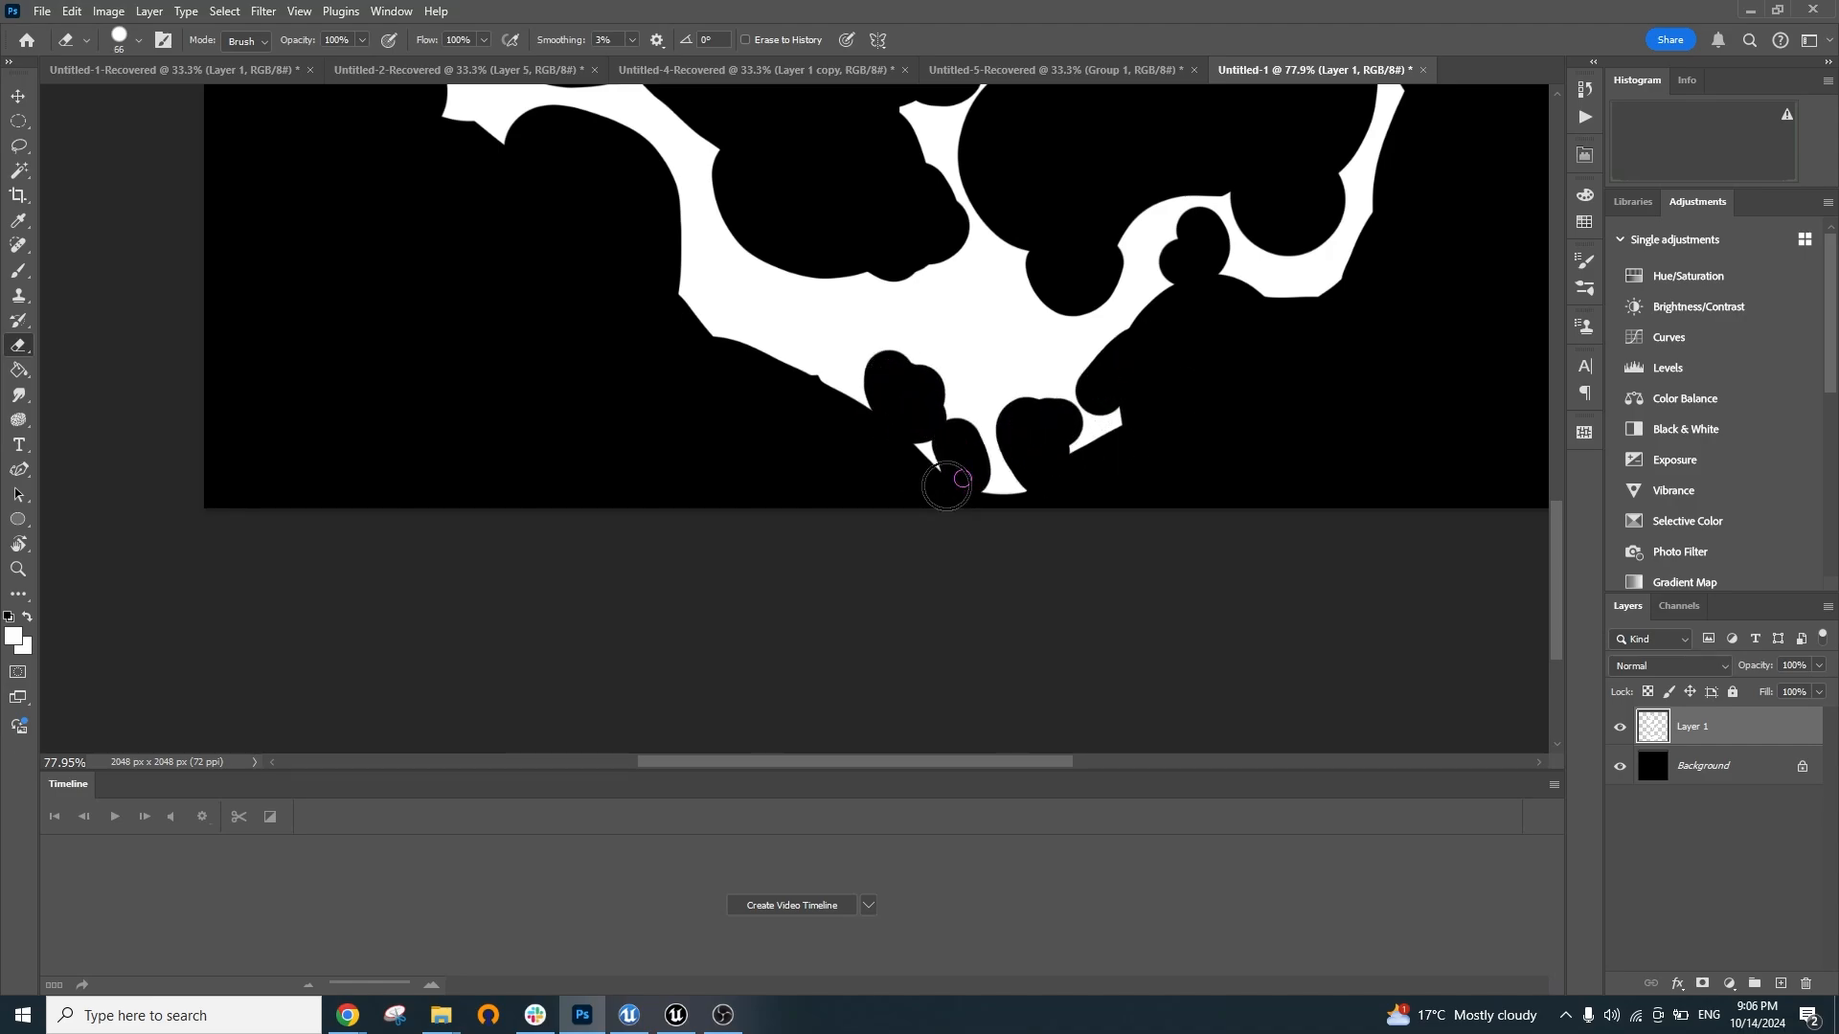
pyautogui.scroll(-5, 1063, 423)
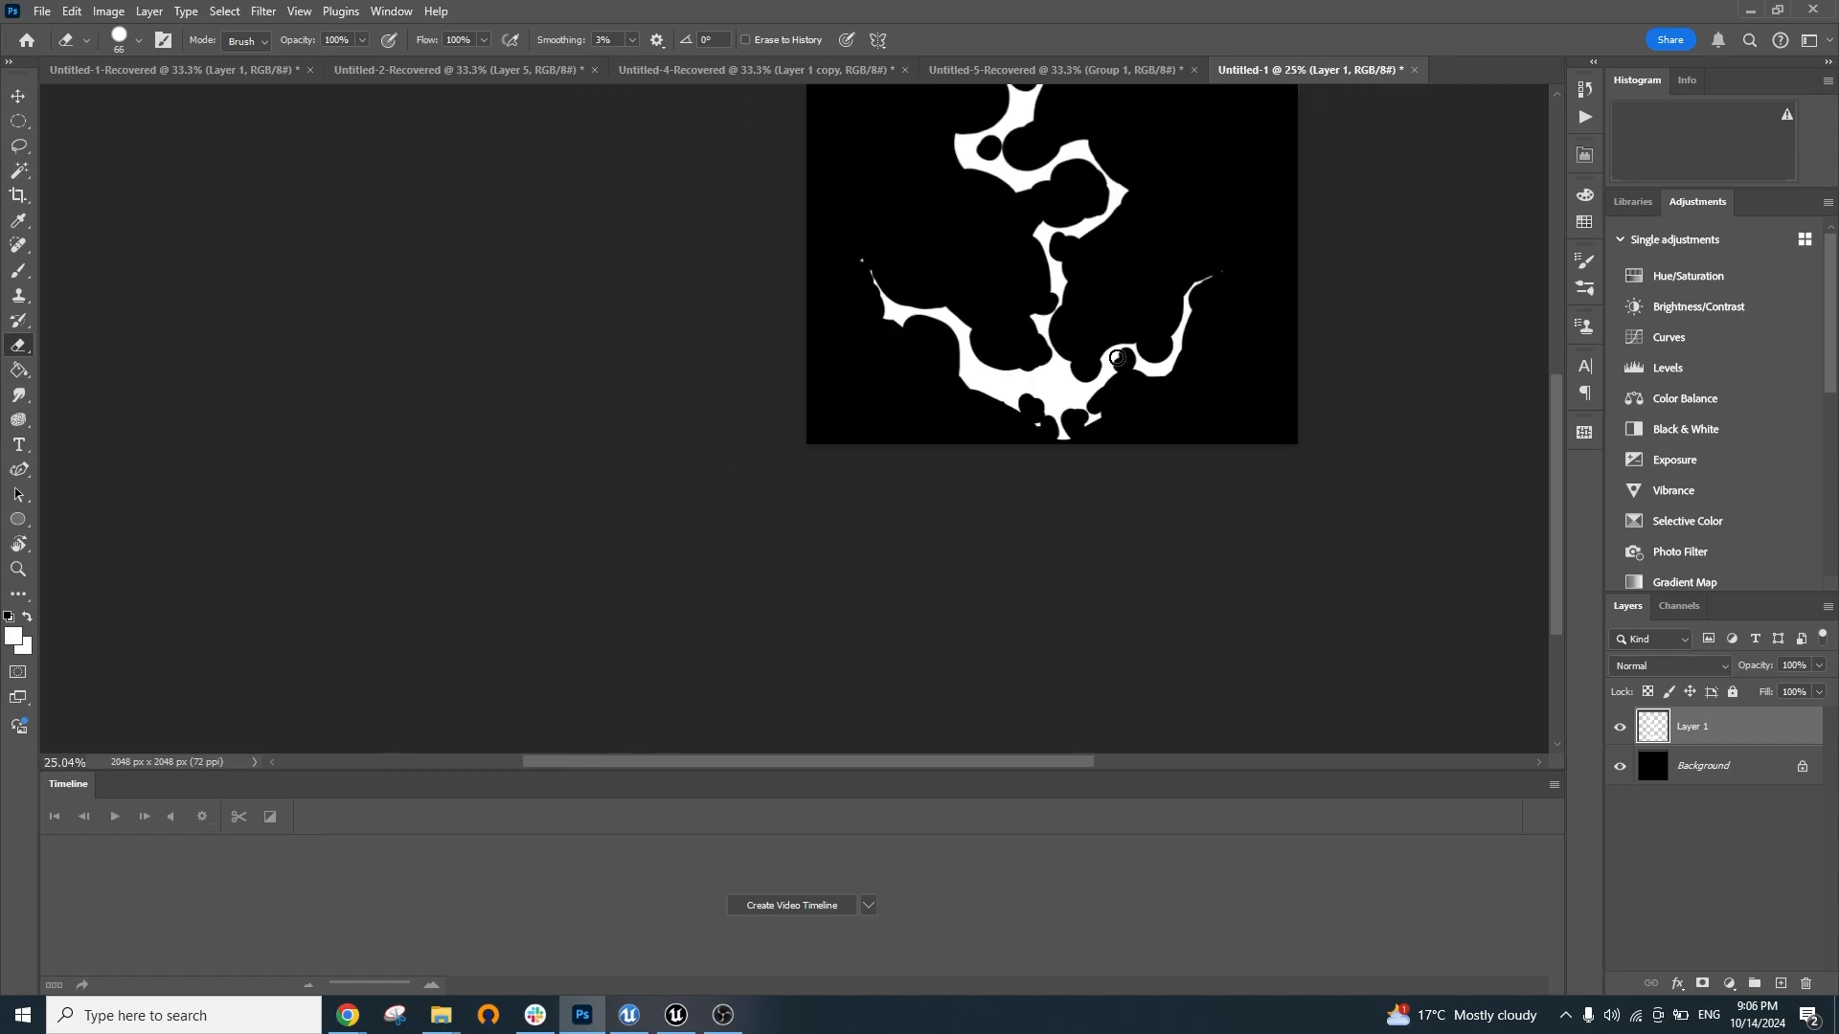
pyautogui.scroll(6, 1074, 442)
pyautogui.hotkey('ctrl', 'z')
pyautogui.hotkey('ctrl', 'z')
pyautogui.hotkey('ctrl', 'z')
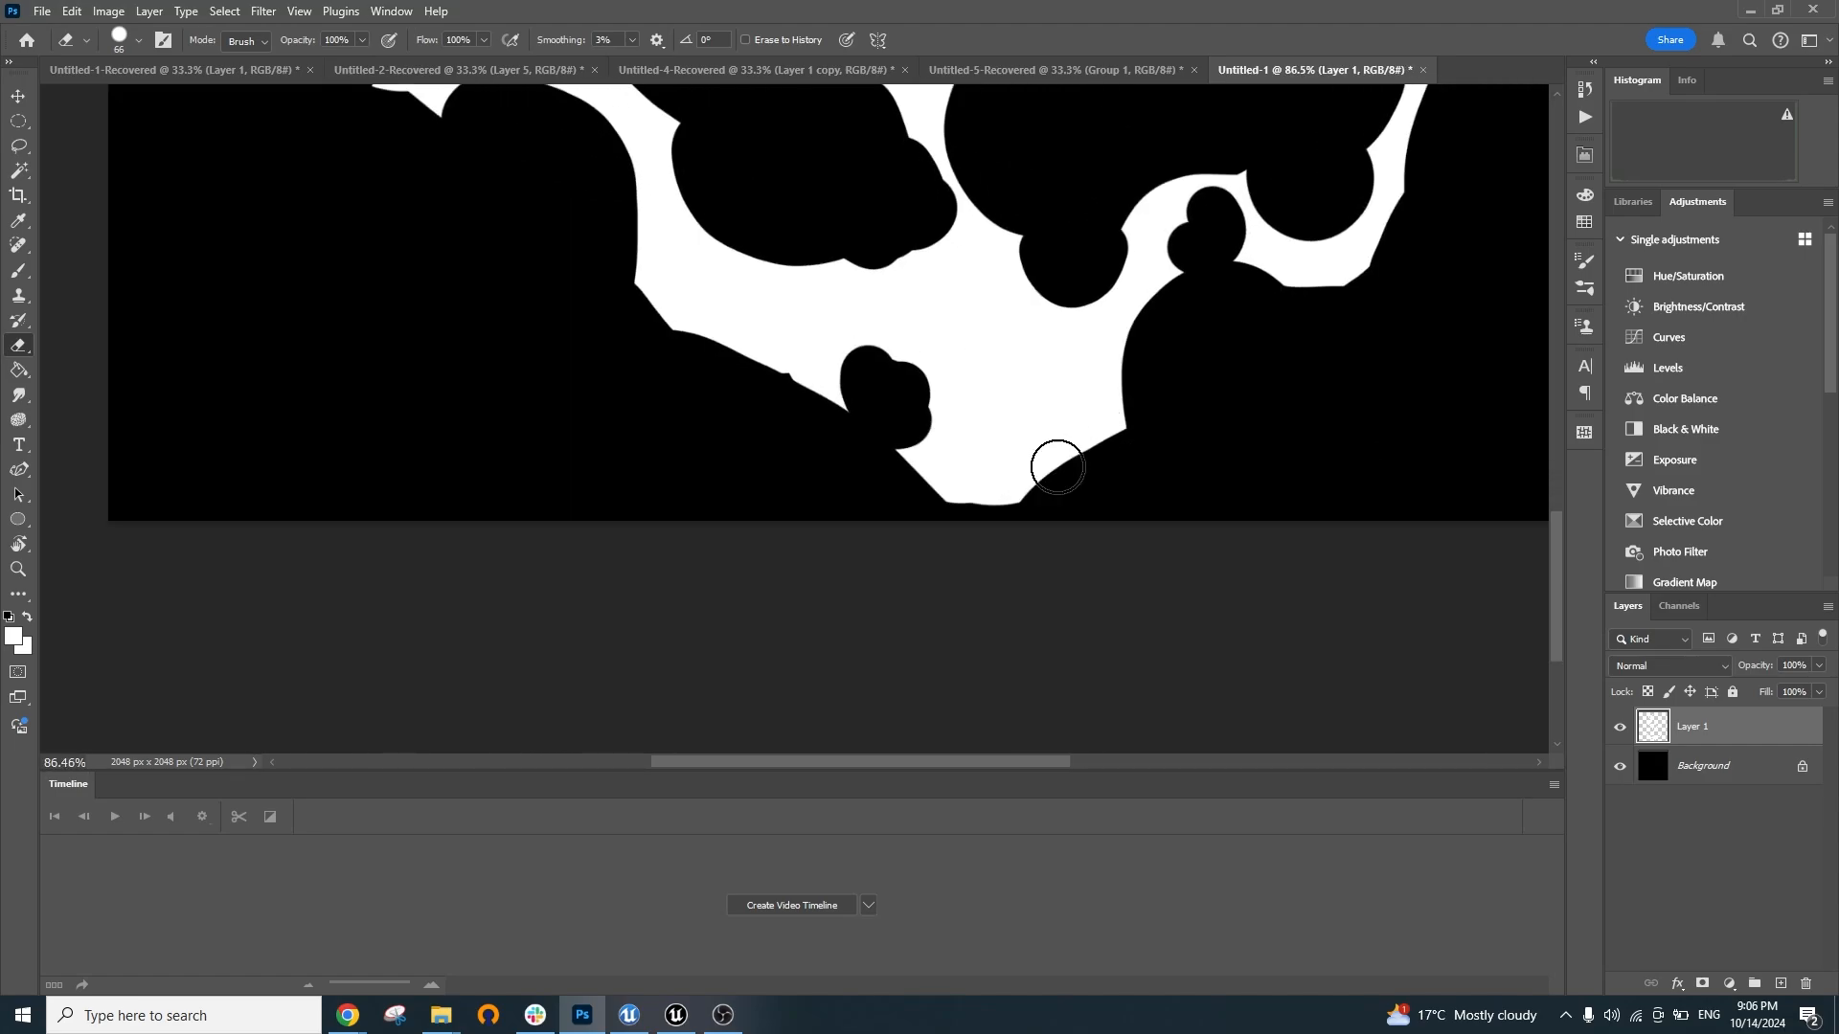
# Carve a rounded bite from the lower-right edge of the base with the 66 px eraser, narrowing its foot
pyautogui.moveTo(1057, 466); pyautogui.dragTo(1157, 413)
pyautogui.moveTo(1058, 487)
pyautogui.mouseDown()
pyautogui.moveTo(1027, 433)
pyautogui.moveTo(1107, 431)
pyautogui.mouseUp()
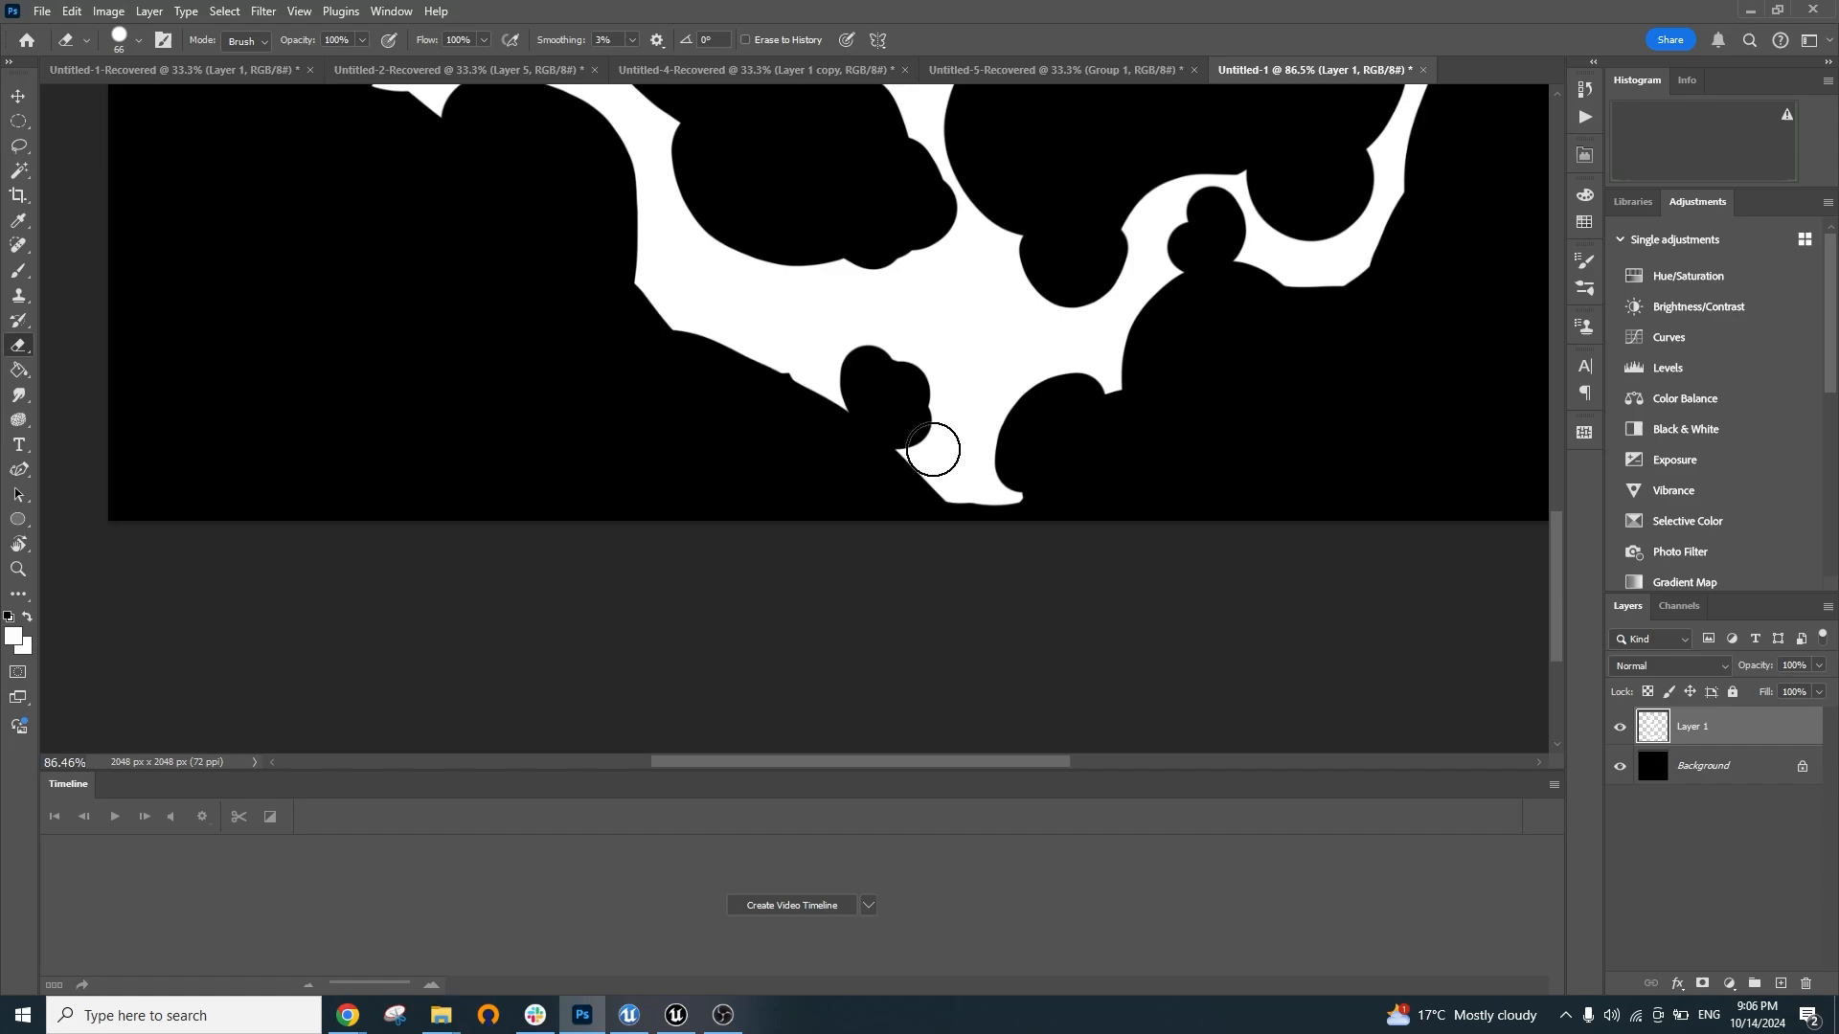
pyautogui.moveTo(935, 449); pyautogui.dragTo(961, 505)
pyautogui.moveTo(1099, 397)
pyautogui.mouseDown()
pyautogui.moveTo(1133, 370)
pyautogui.moveTo(1150, 391)
pyautogui.mouseUp()
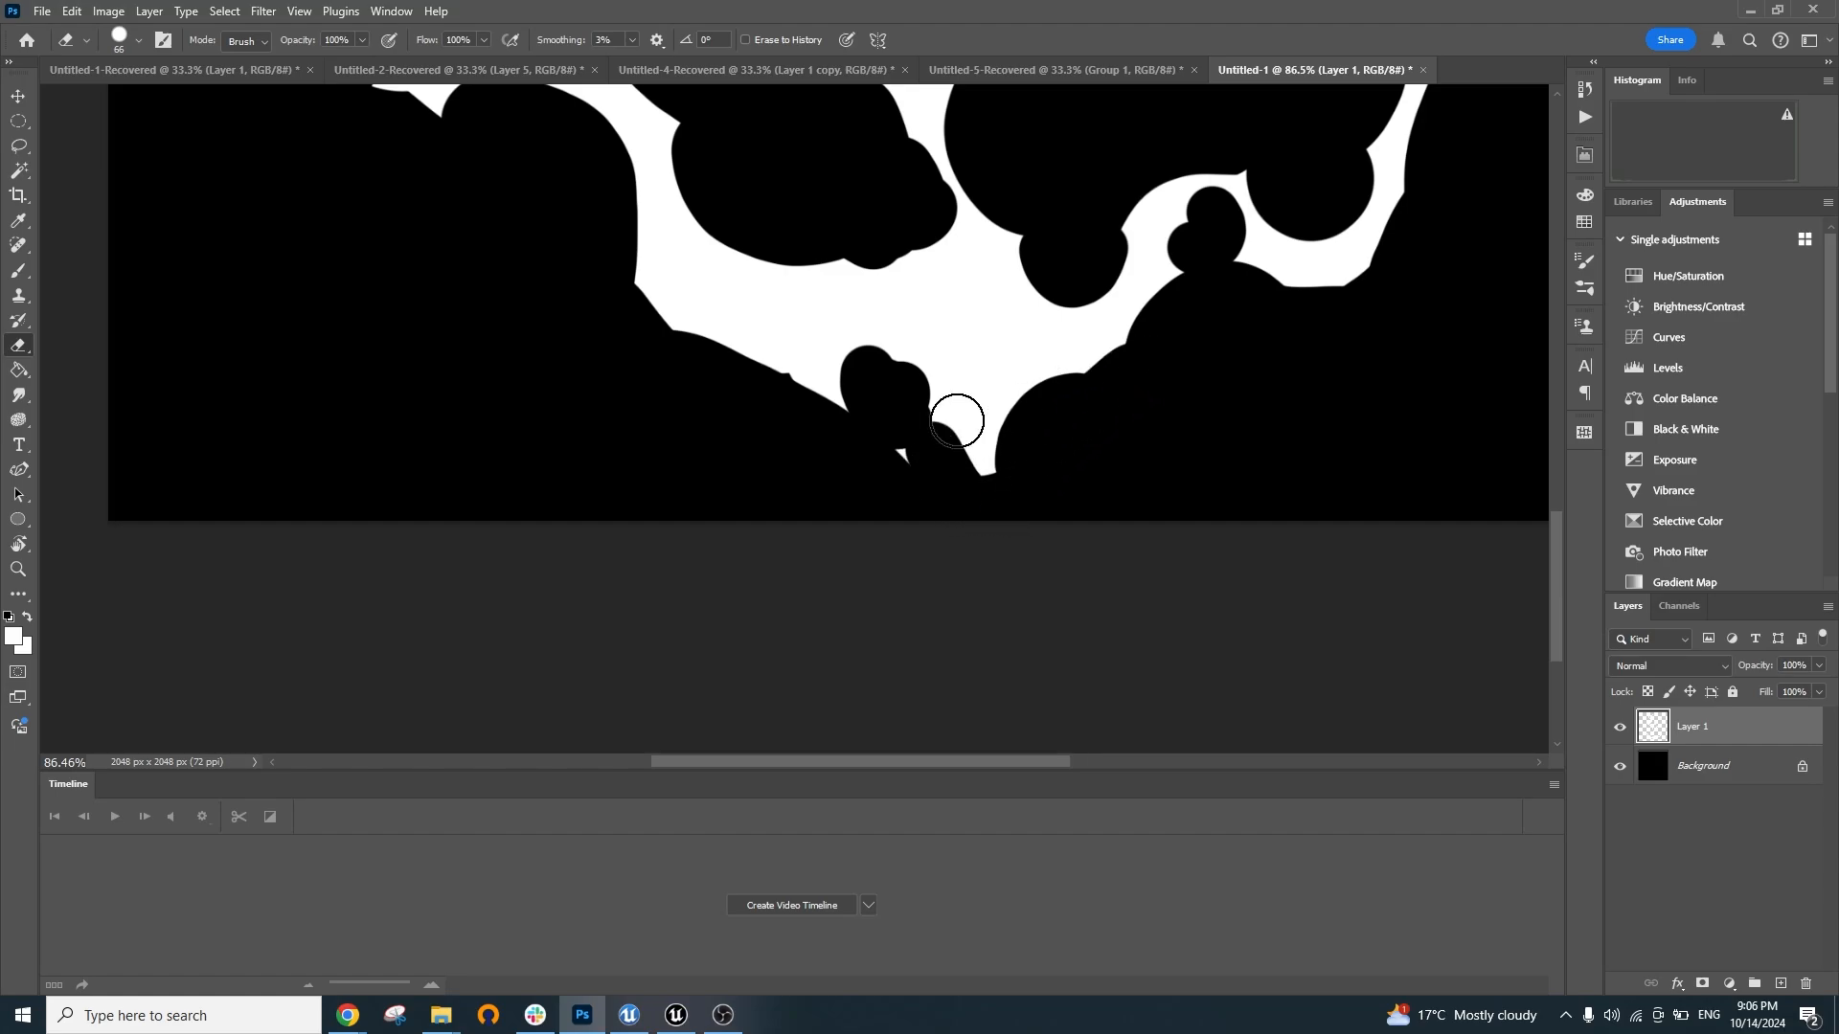
pyautogui.moveTo(860, 421)
pyautogui.mouseDown()
pyautogui.moveTo(807, 376)
pyautogui.moveTo(750, 402)
pyautogui.mouseUp()
pyautogui.scroll(-3, 1015, 434)
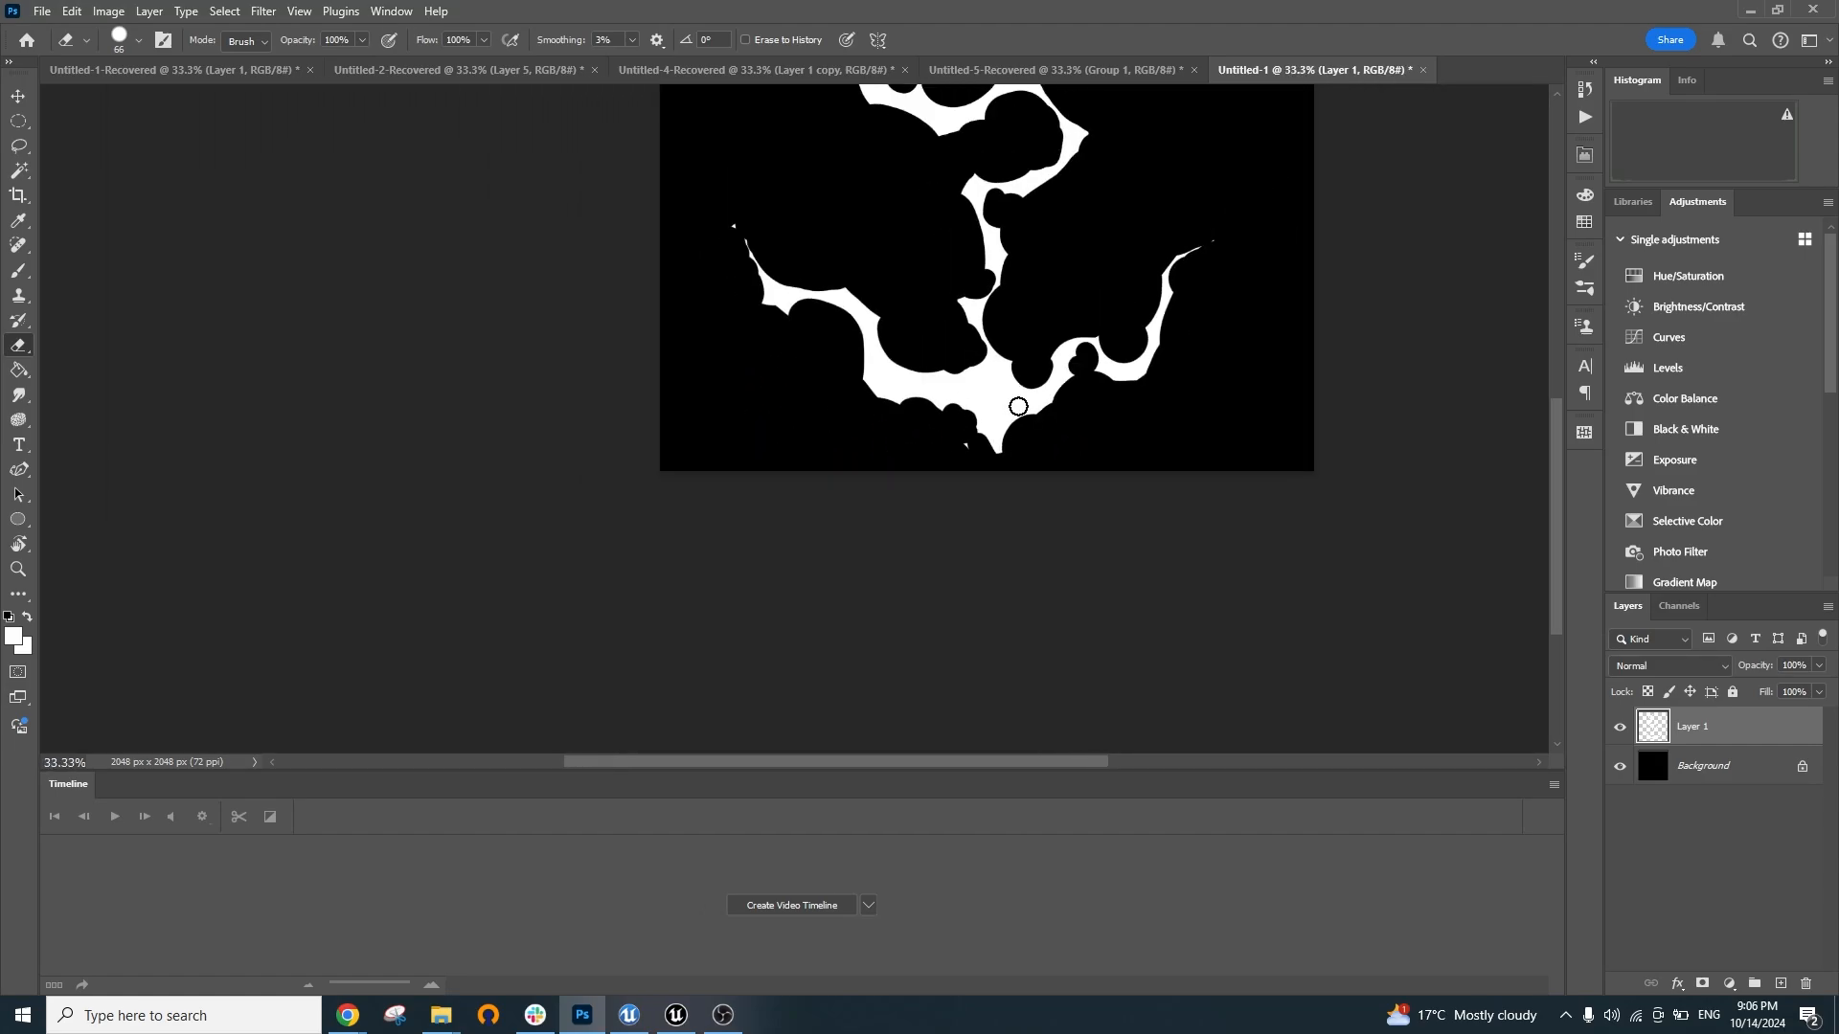
pyautogui.scroll(-3, 1018, 407)
pyautogui.scroll(5, 1034, 409)
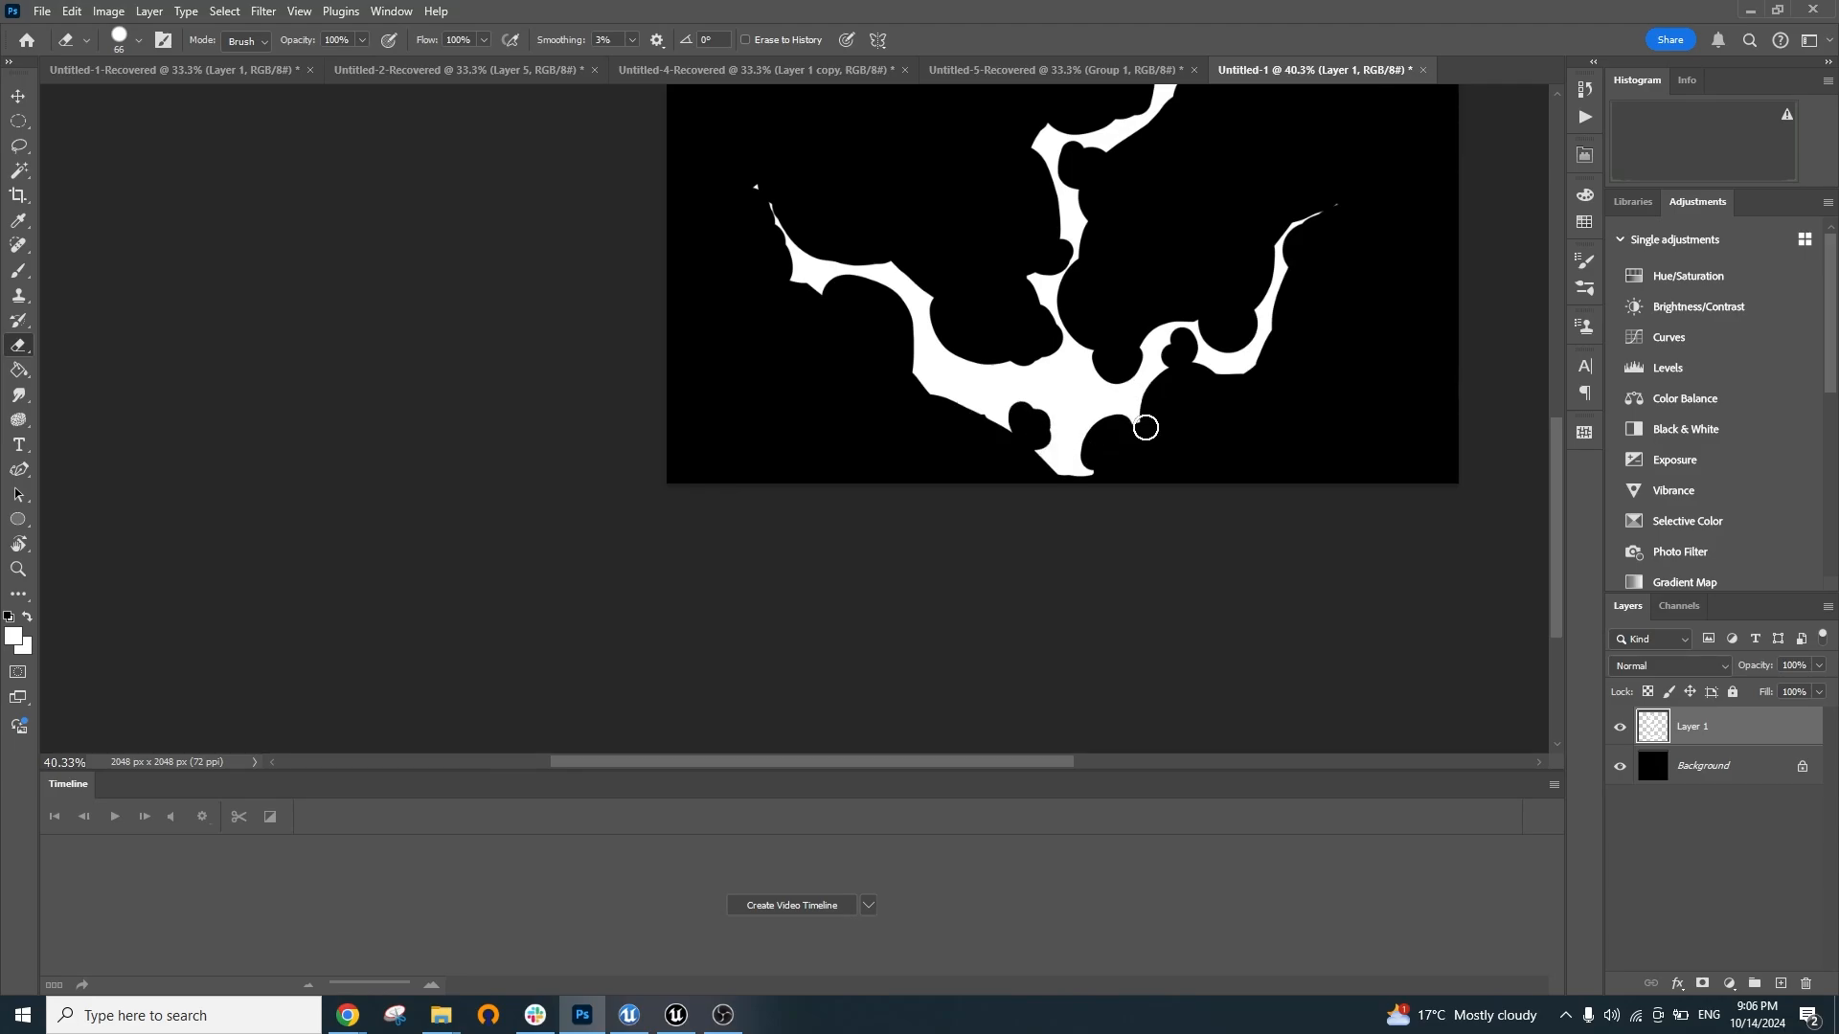
# Examine the whole shape and the narrow junction where the trunk meets the base
pyautogui.scroll(-1, 1146, 428)
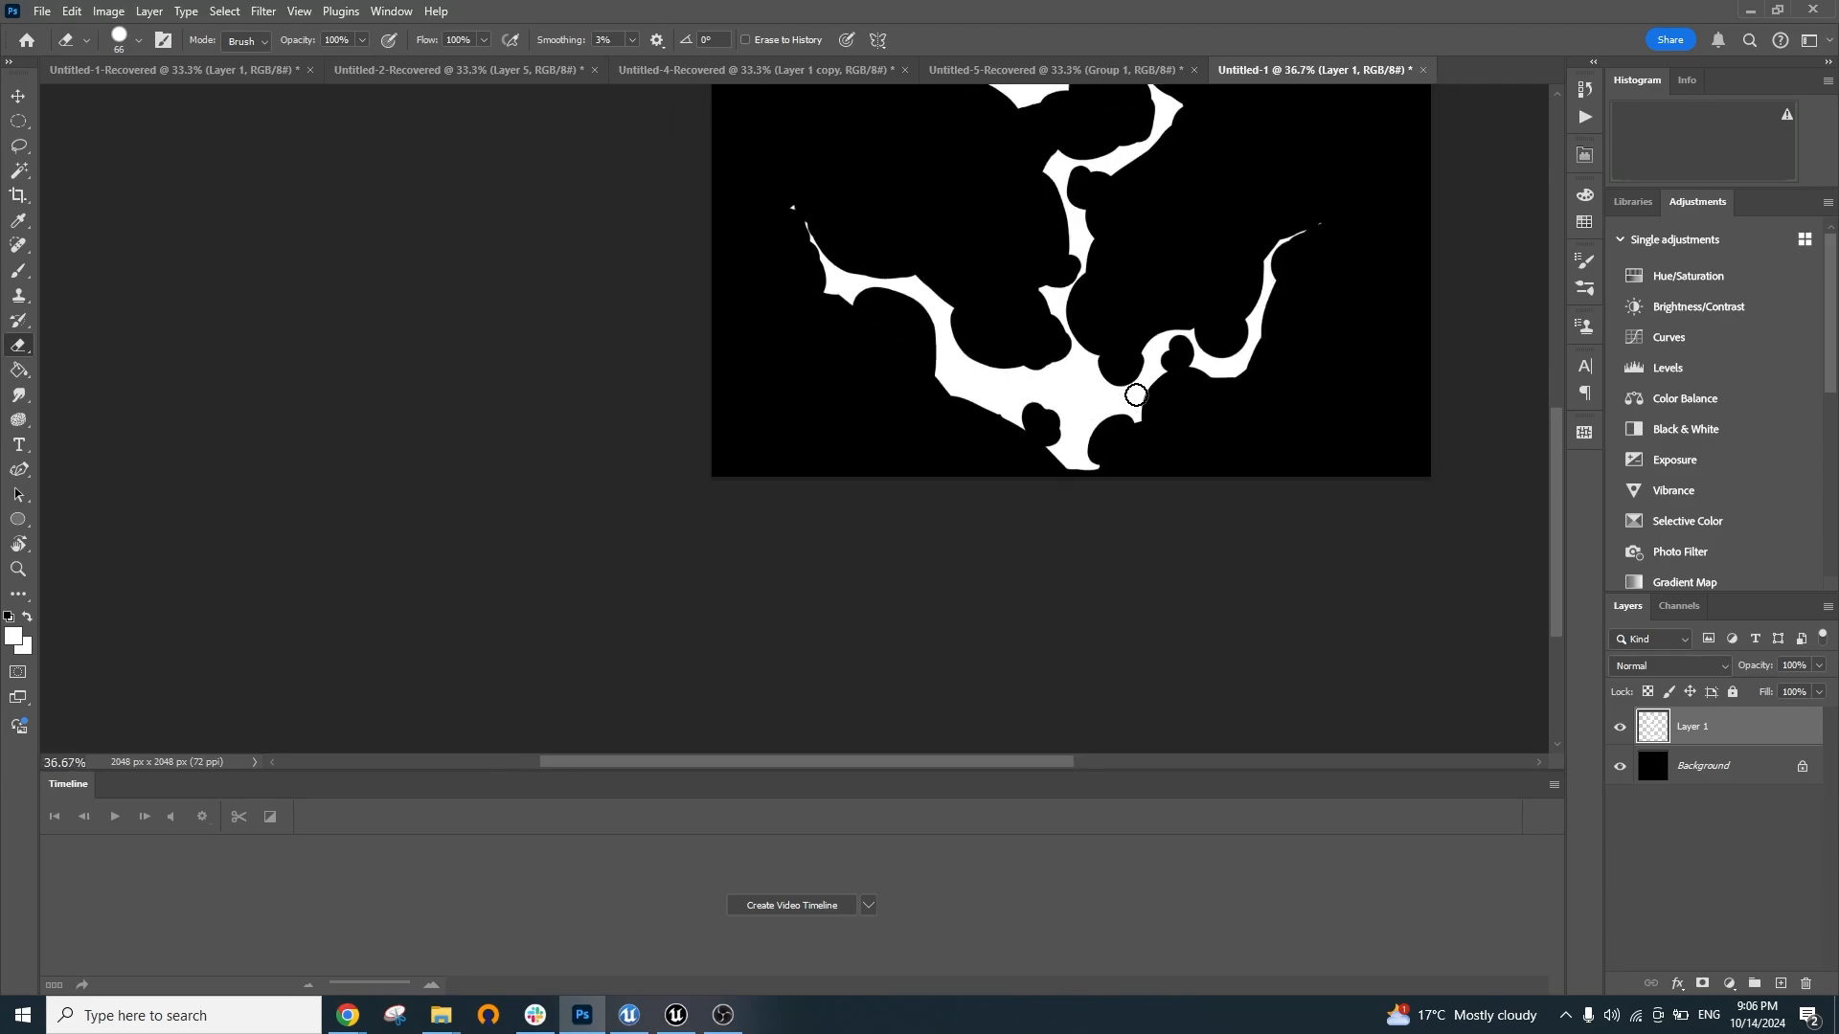
pyautogui.scroll(-10, 1166, 355)
pyautogui.moveTo(1197, 248); pyautogui.dragTo(1196, 304)
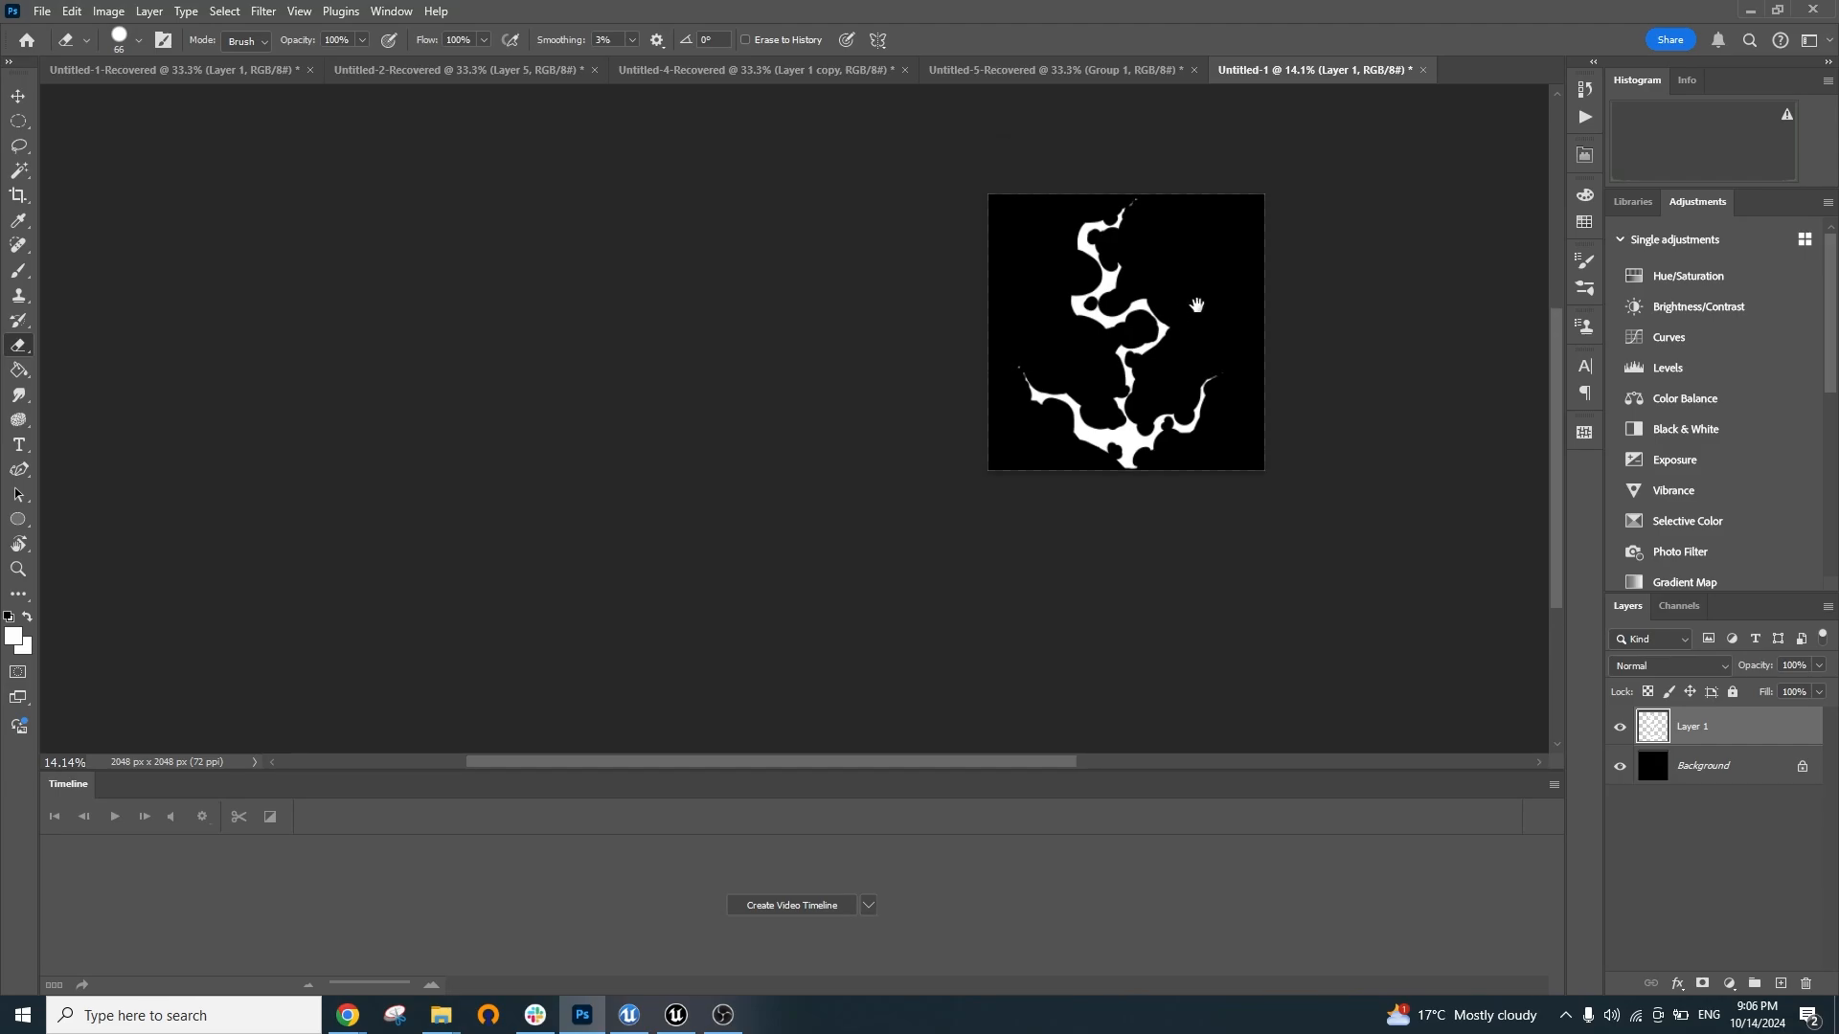
pyautogui.scroll(8, 1157, 359)
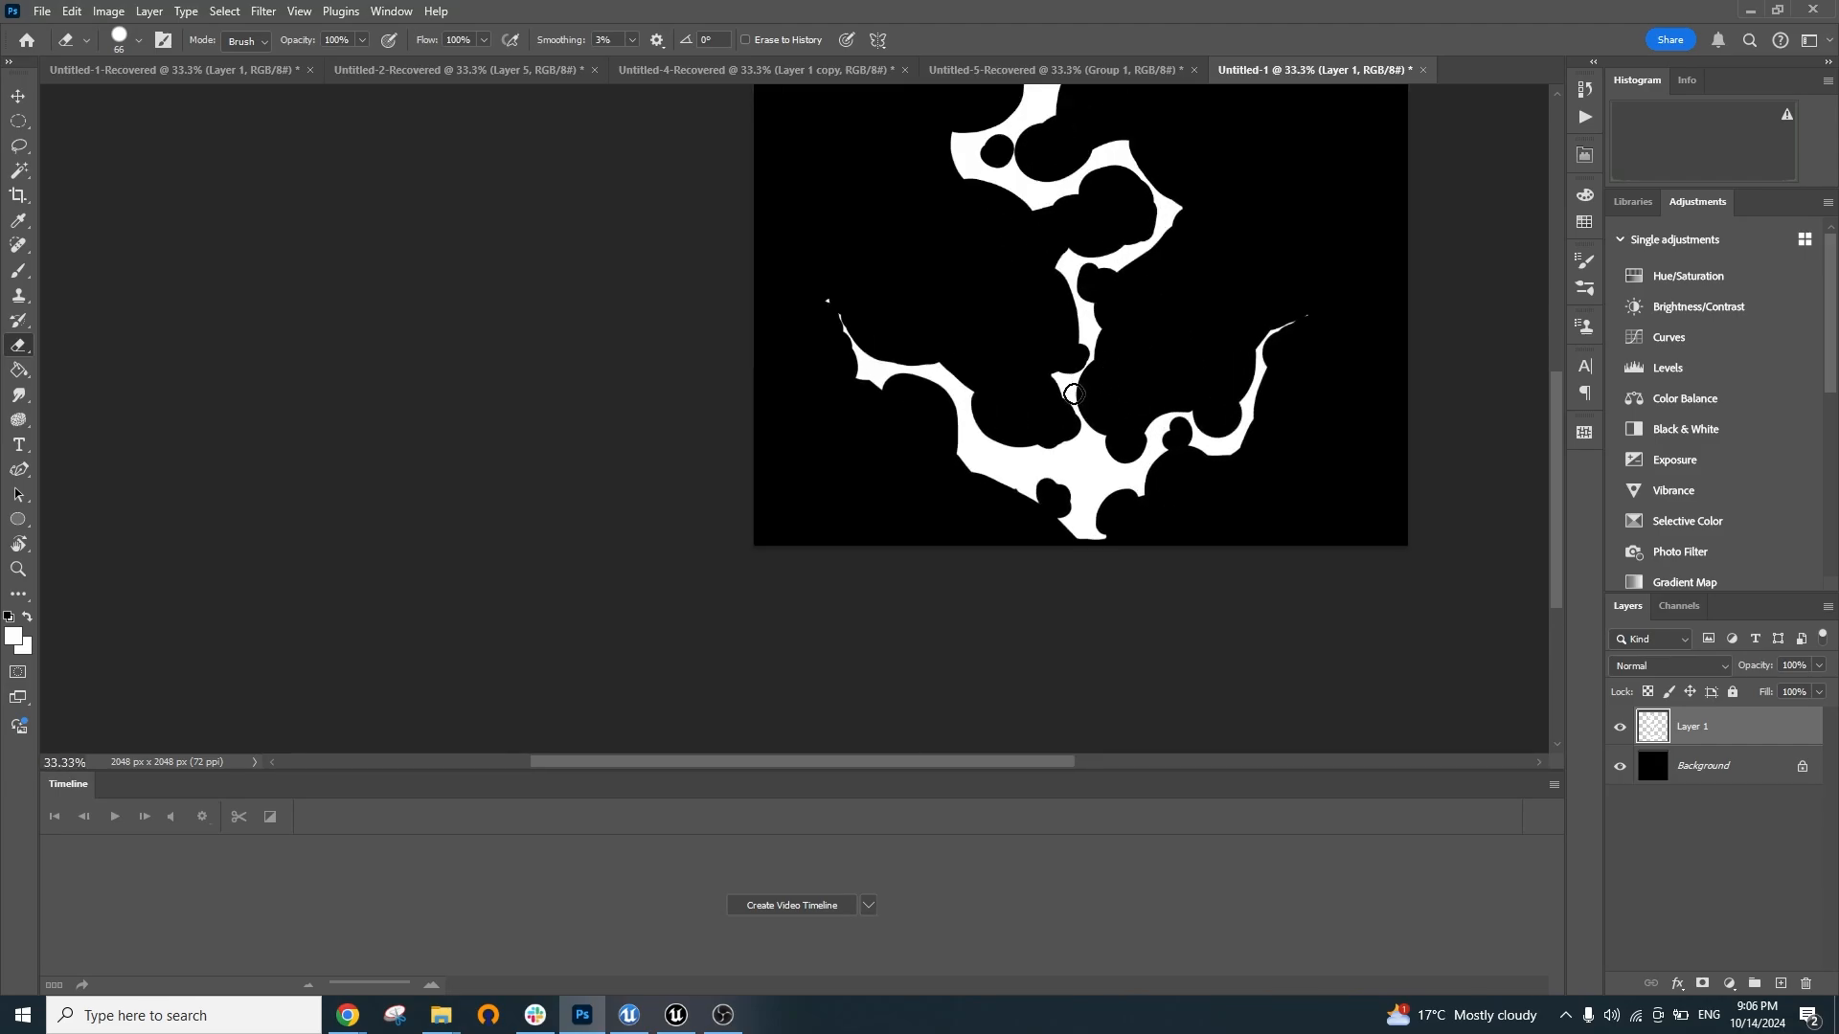
pyautogui.scroll(3, 1084, 429)
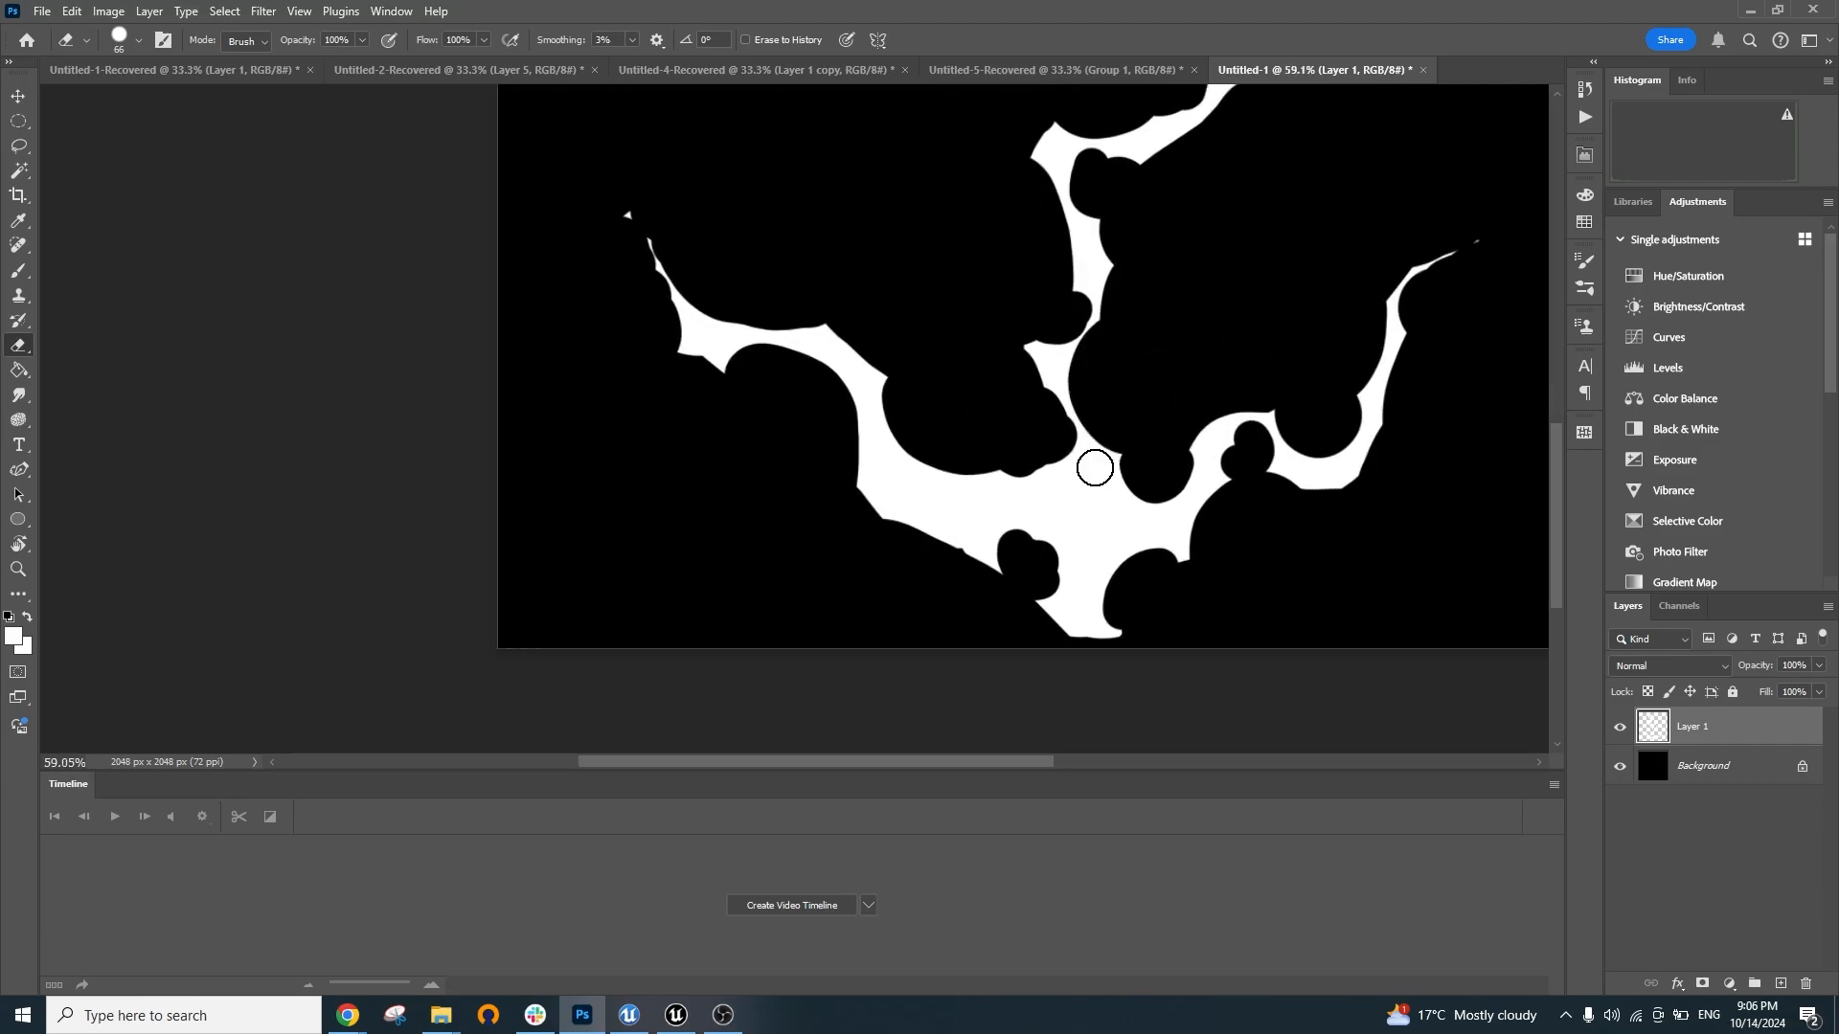
pyautogui.scroll(-4, 1102, 309)
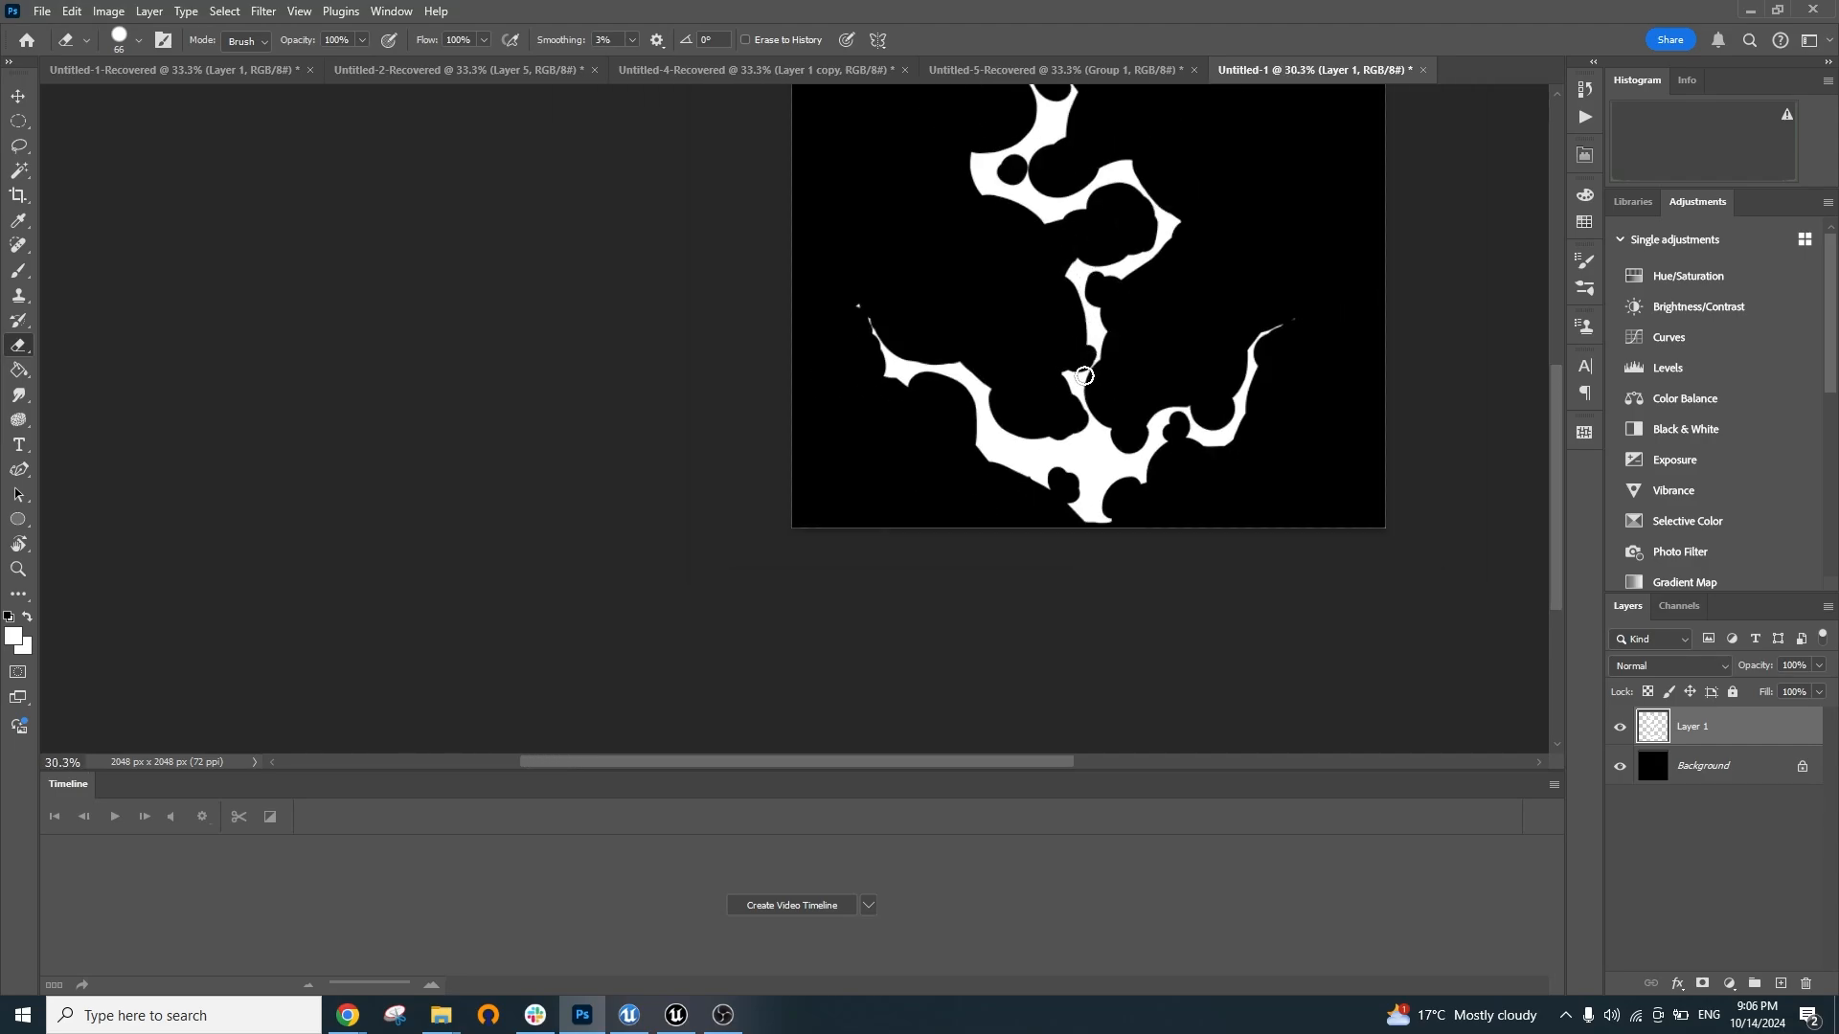
pyautogui.scroll(5, 1086, 415)
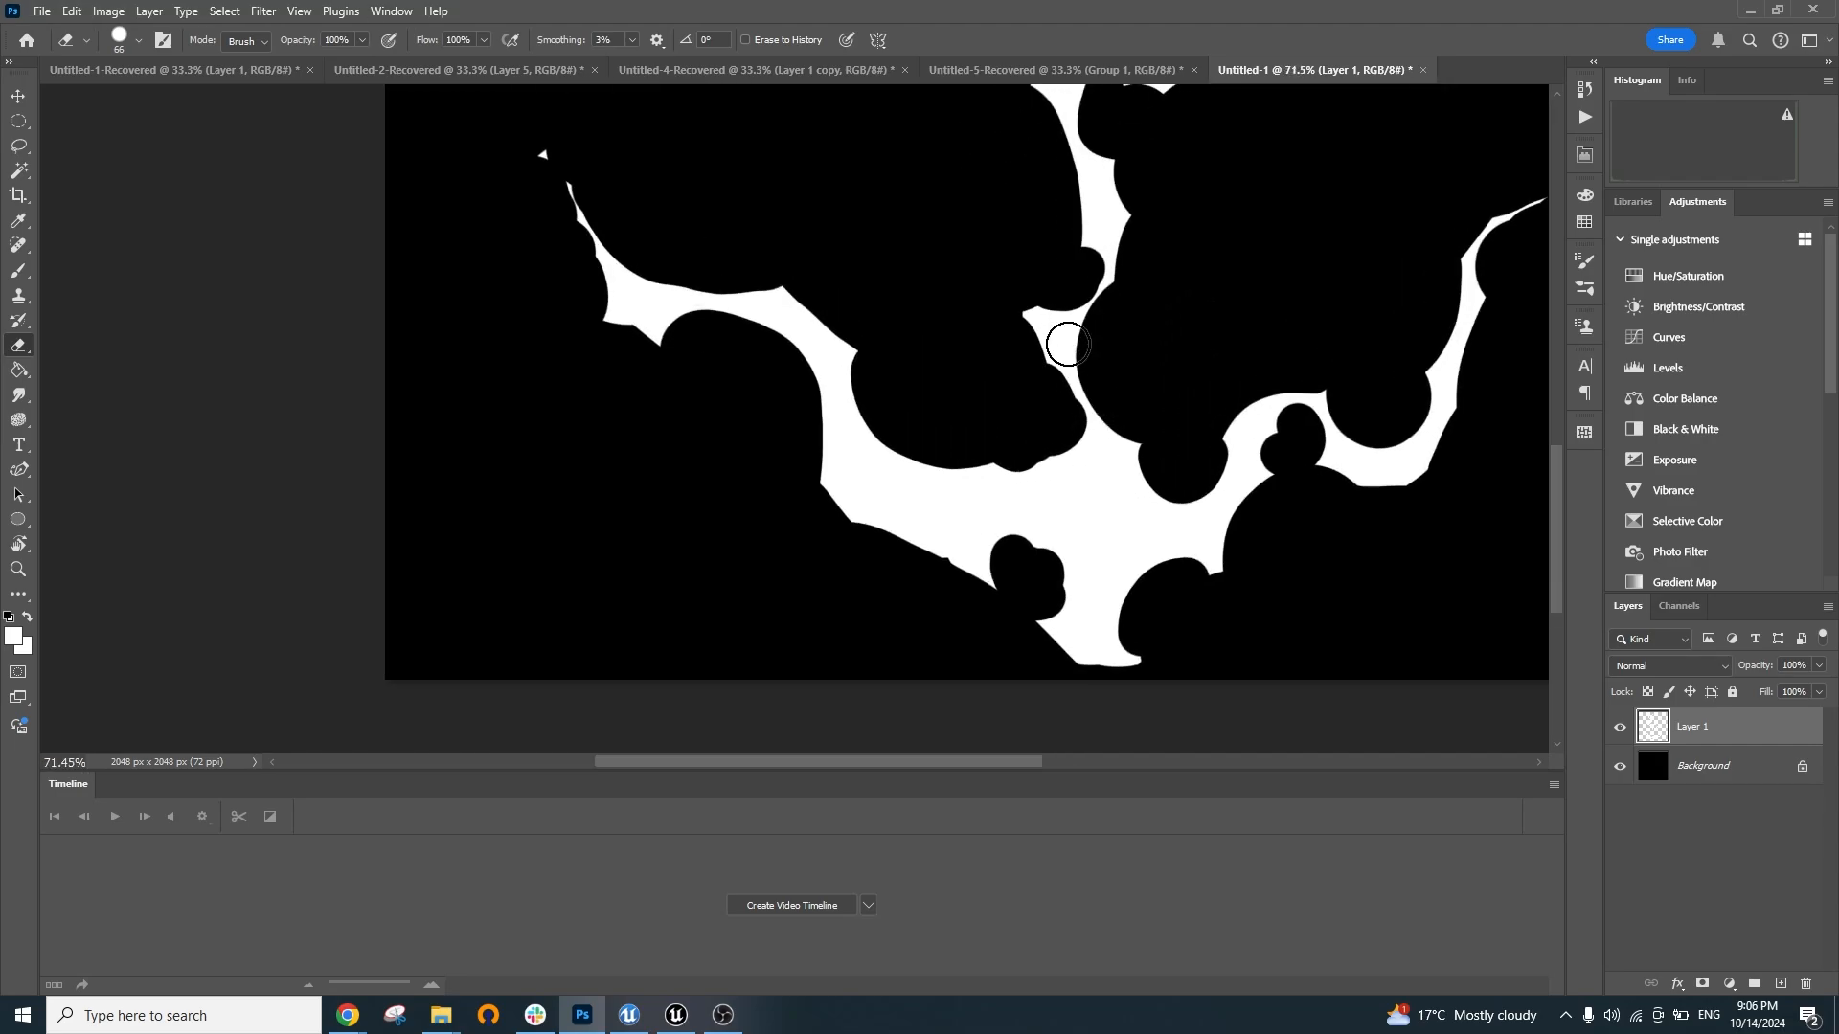
pyautogui.scroll(-4, 1092, 407)
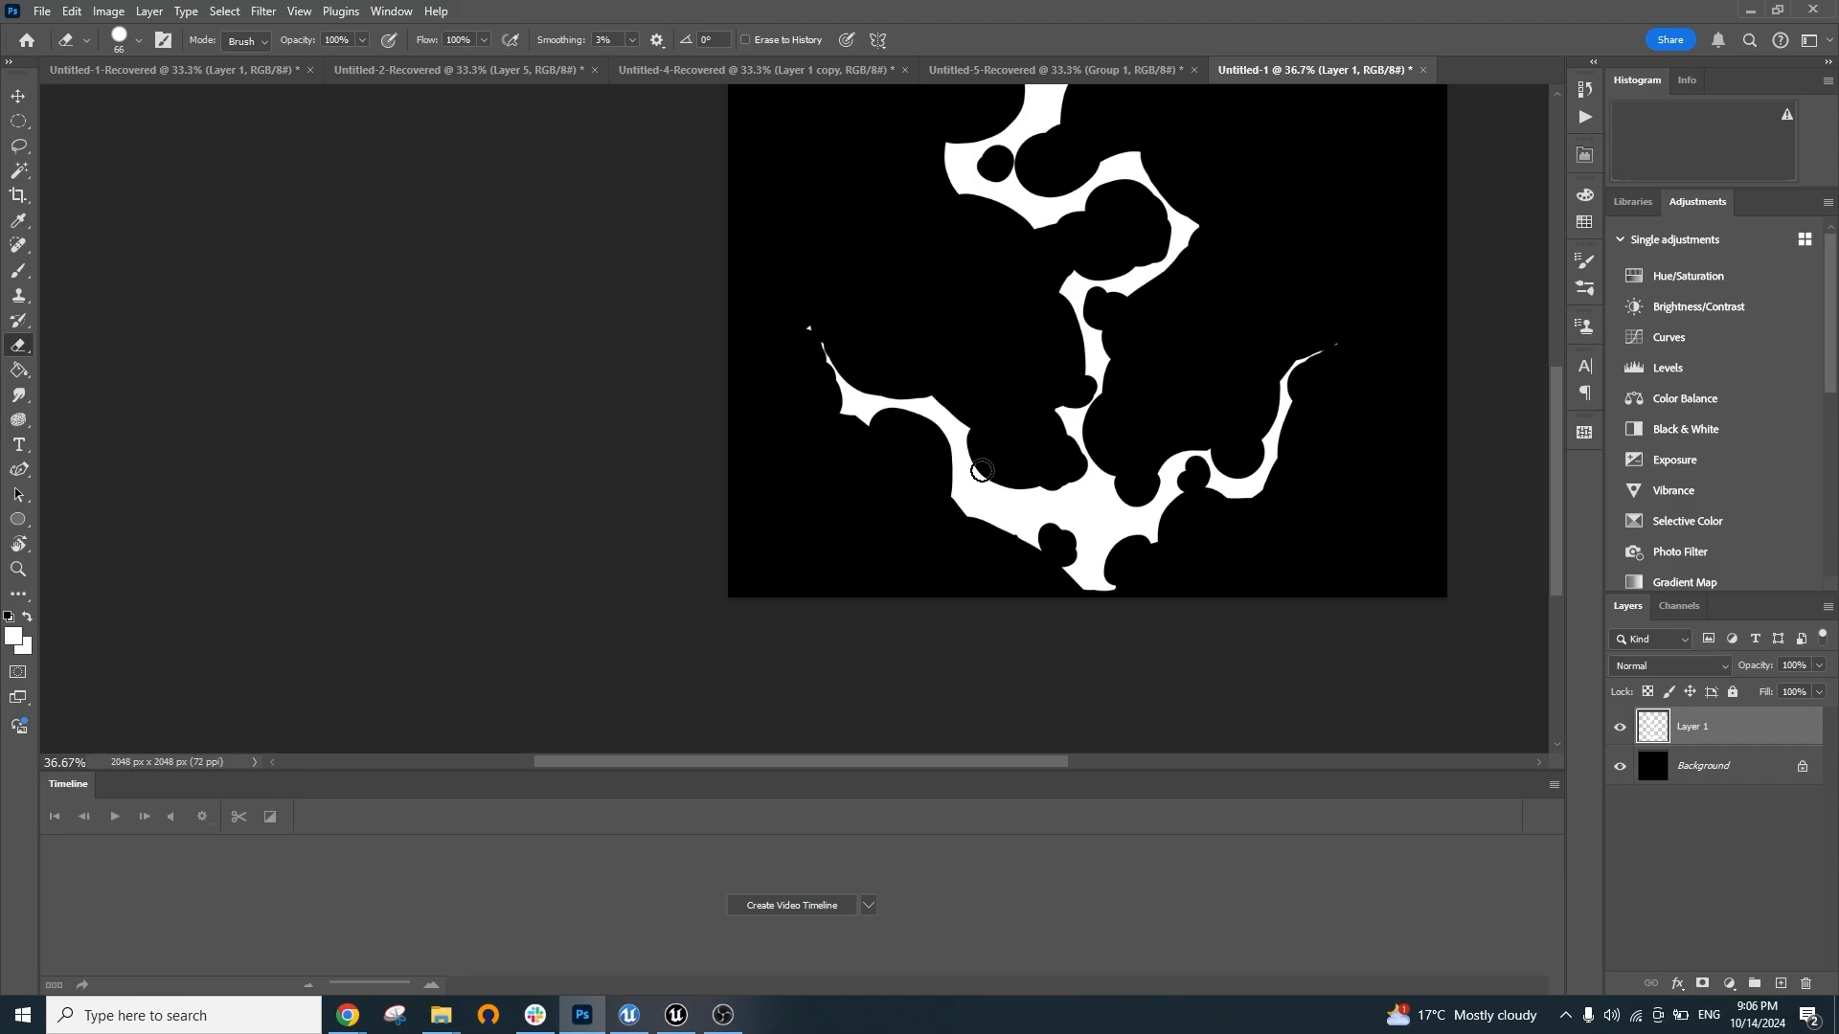
# Thicken the trunk's foot with a 144 px white brush and recarve both of its sides with a 61 px eraser
pyautogui.scroll(4, 1109, 424)
pyautogui.press('b')
pyautogui.moveTo(1053, 456); pyautogui.dragTo(1059, 472)
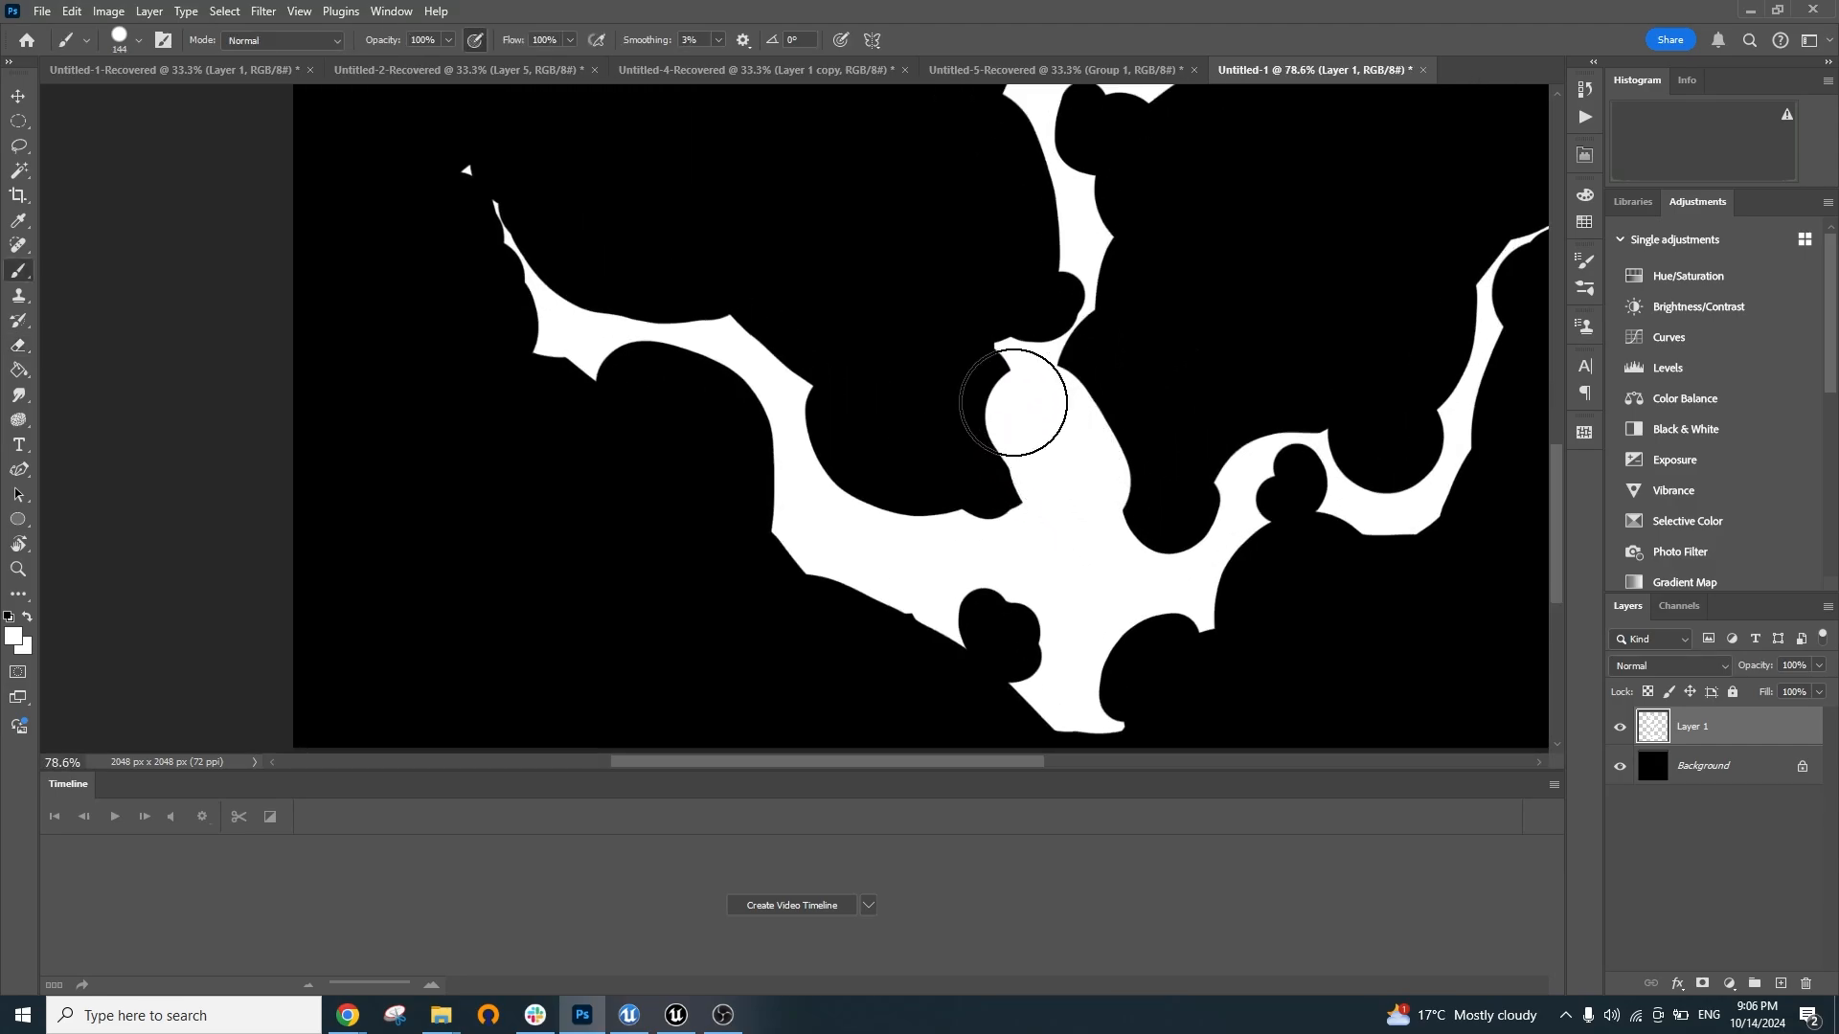
pyautogui.press('e')
pyautogui.moveTo(1097, 404); pyautogui.dragTo(1110, 442)
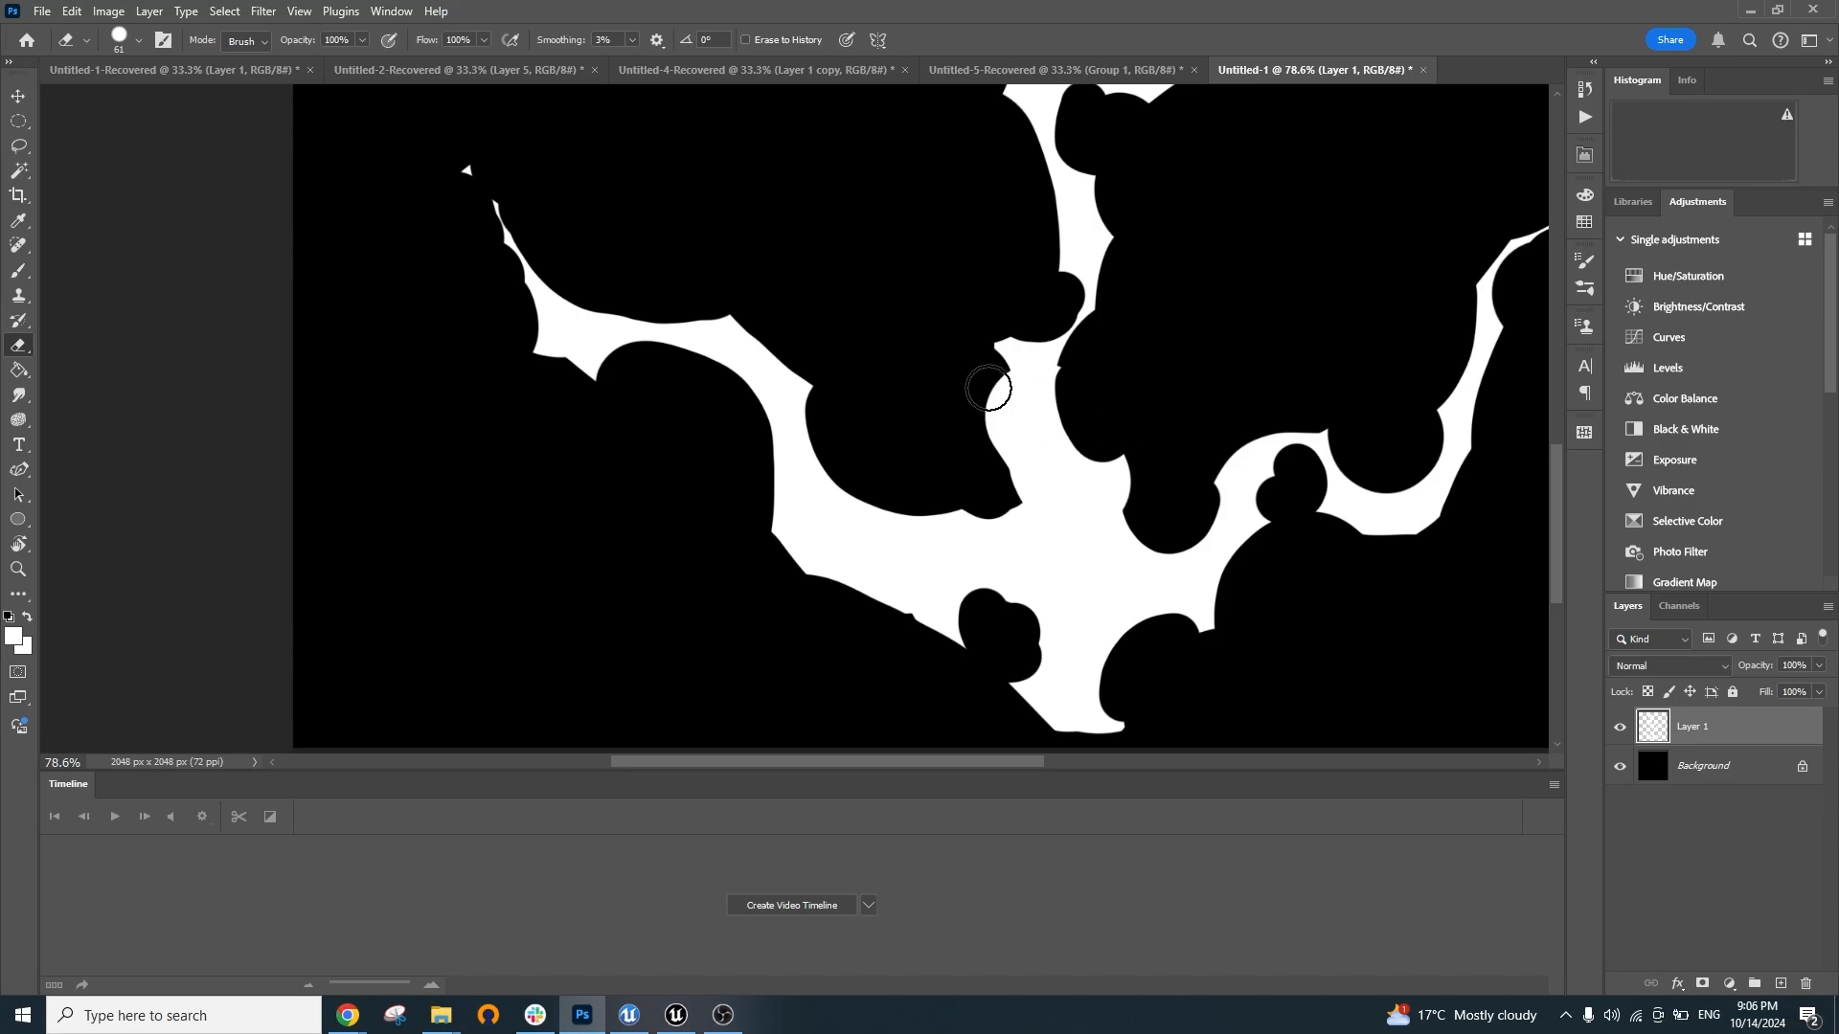
pyautogui.moveTo(988, 389); pyautogui.dragTo(977, 479)
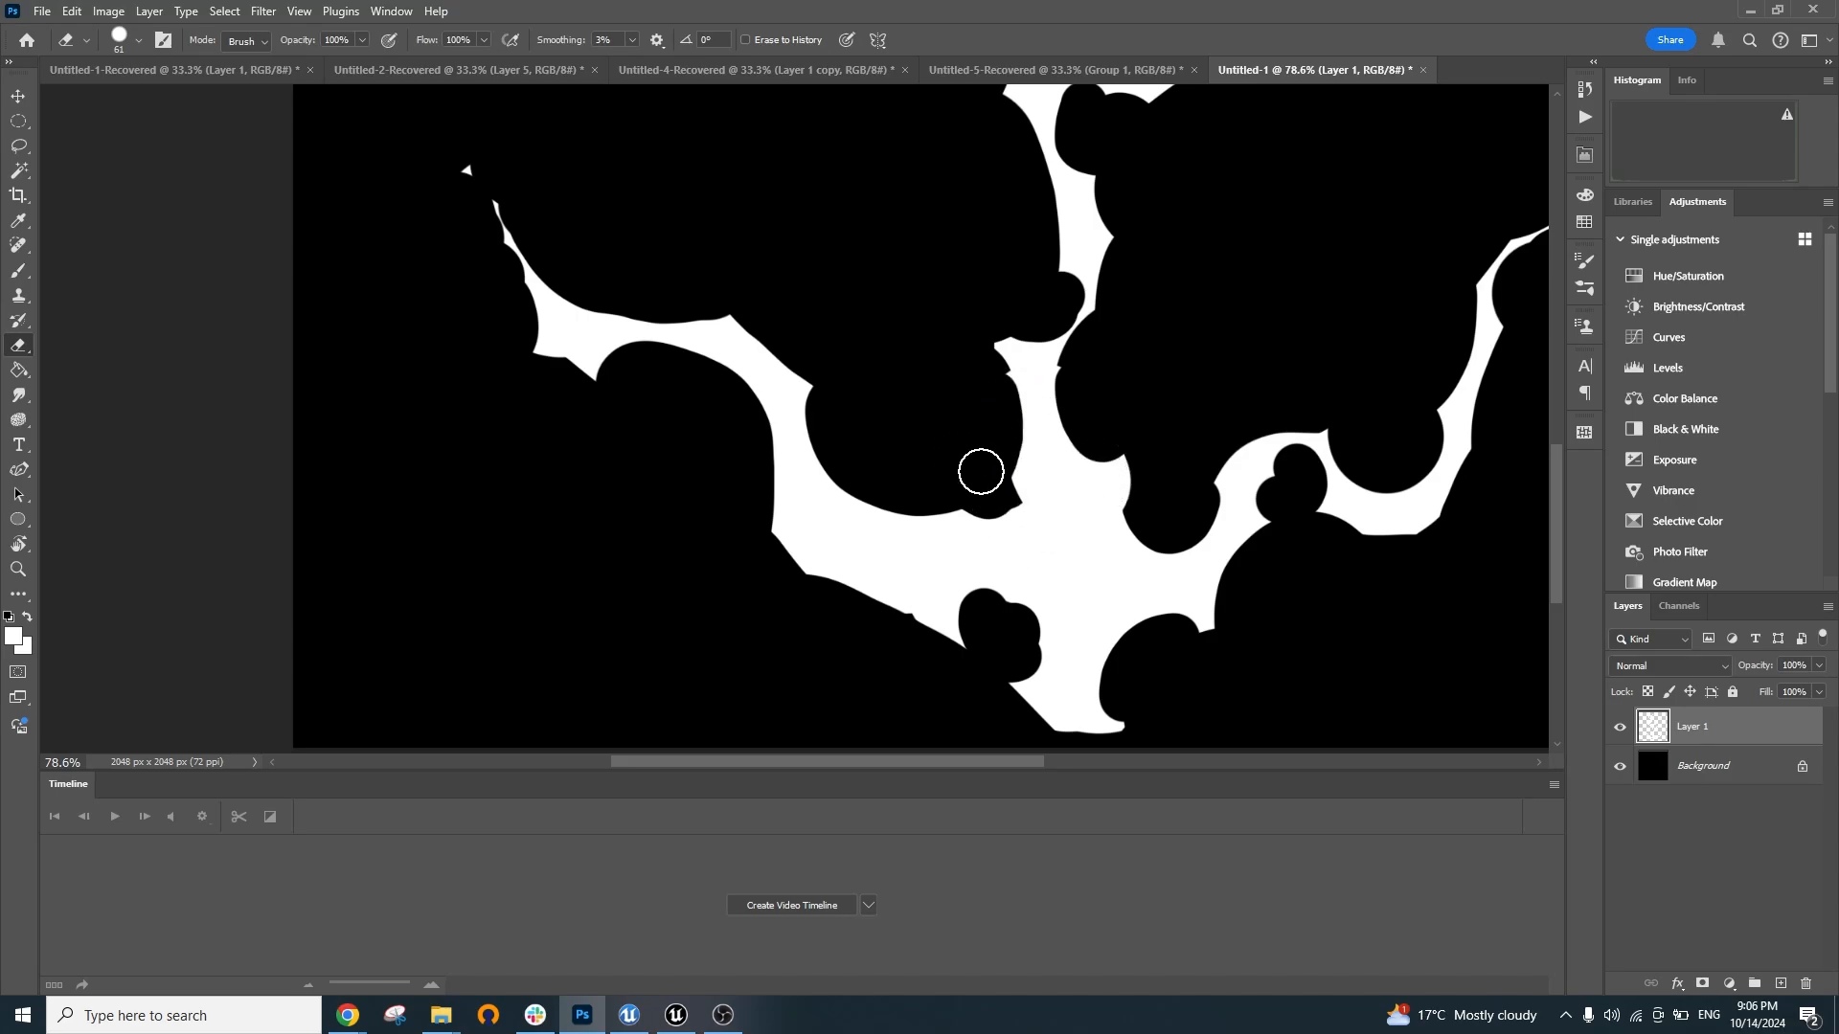
# Smooth the ragged lower corner of the bite beside the trunk's foot with an 89 px white brush
pyautogui.press('b')
pyautogui.keyDown('alt'); pyautogui.rightClick(1043, 520); pyautogui.keyUp('alt')
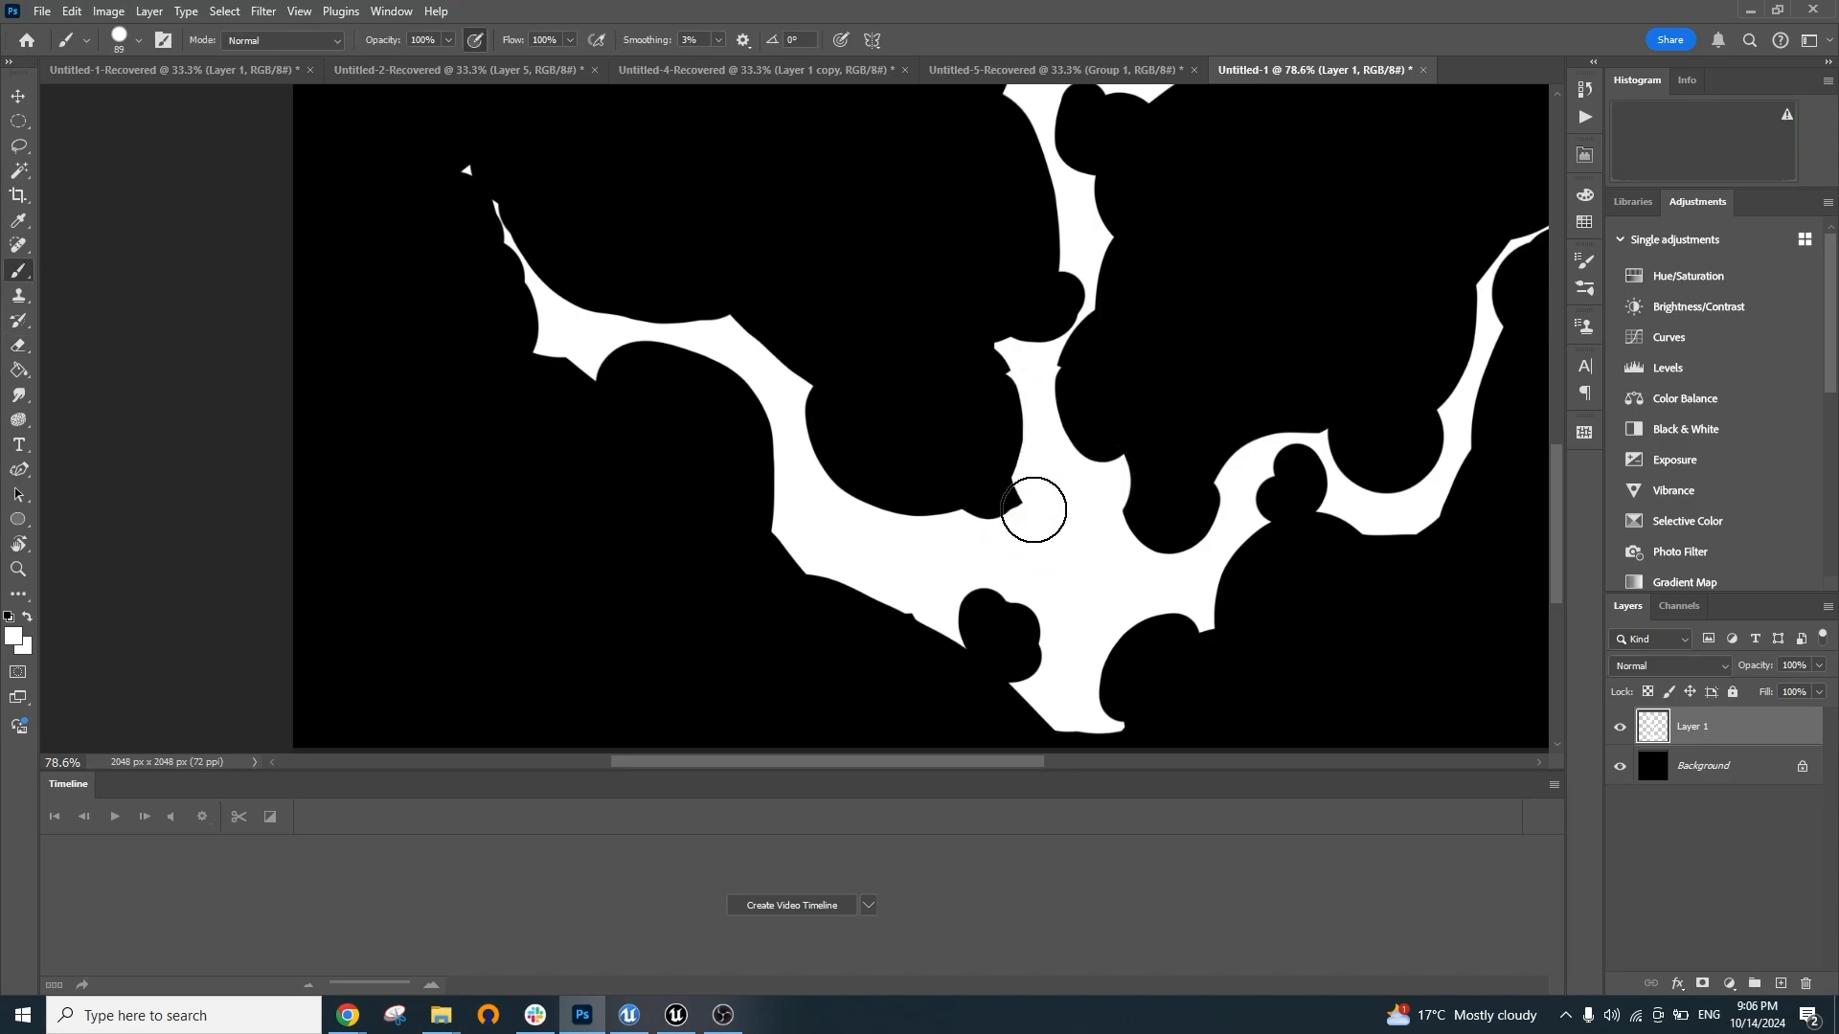
pyautogui.moveTo(1034, 510); pyautogui.dragTo(981, 526)
# Reduce the eraser to 33 px and trim the right edge of the trunk's foot between the two rounded bites
pyautogui.press('e')
pyautogui.rightClick(985, 455)
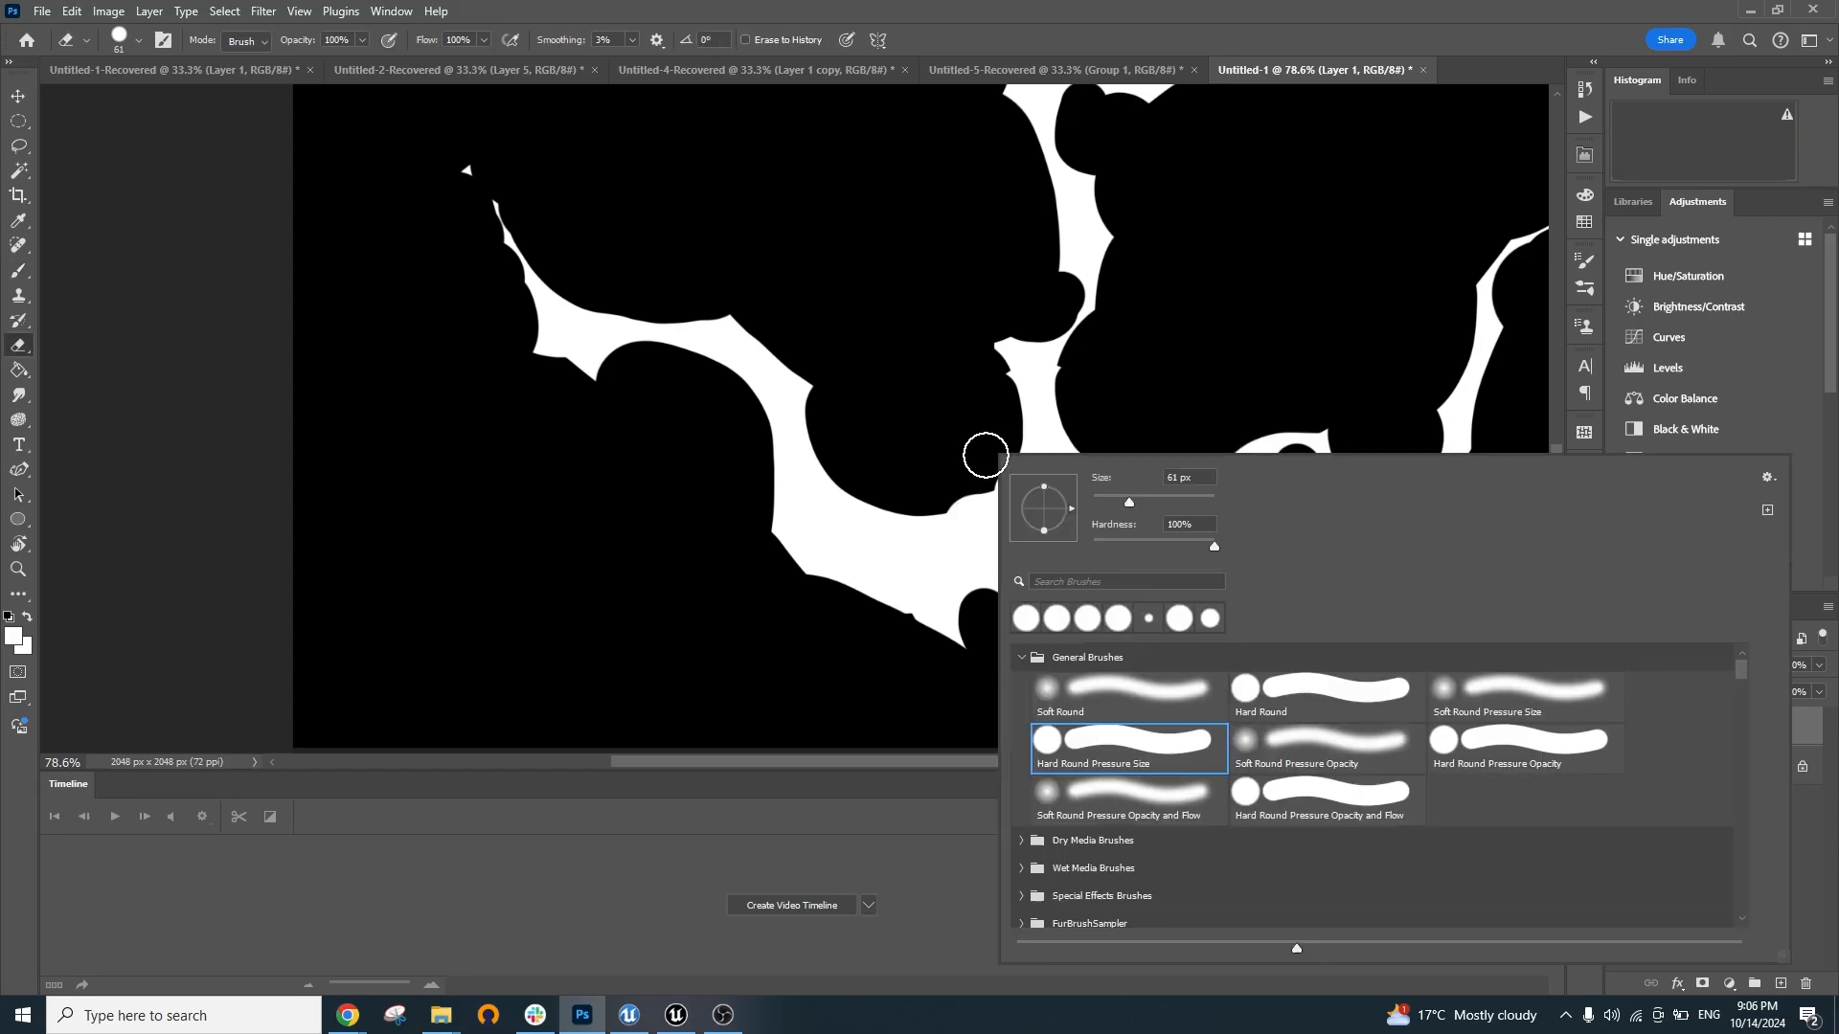
pyautogui.press('Escape')
pyautogui.keyDown('alt'); pyautogui.rightClick(955, 418); pyautogui.keyUp('alt')
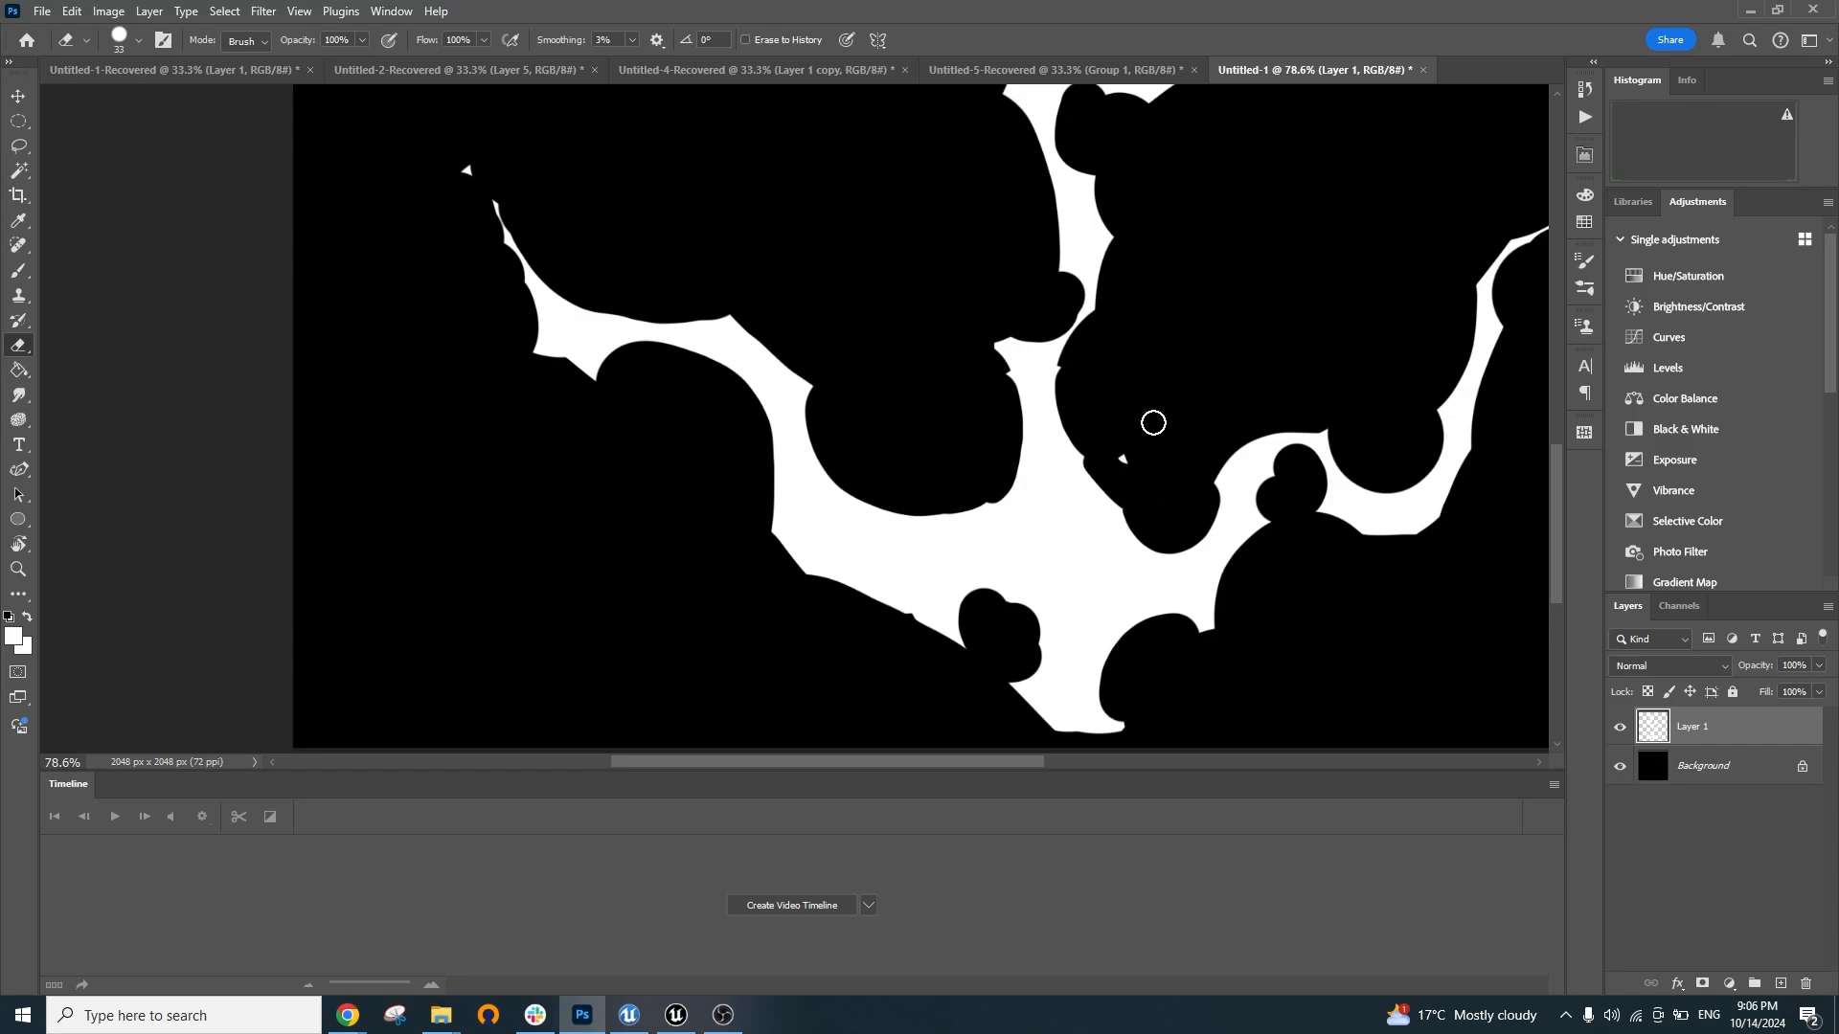
pyautogui.scroll(-5, 1153, 422)
pyautogui.scroll(5, 1190, 366)
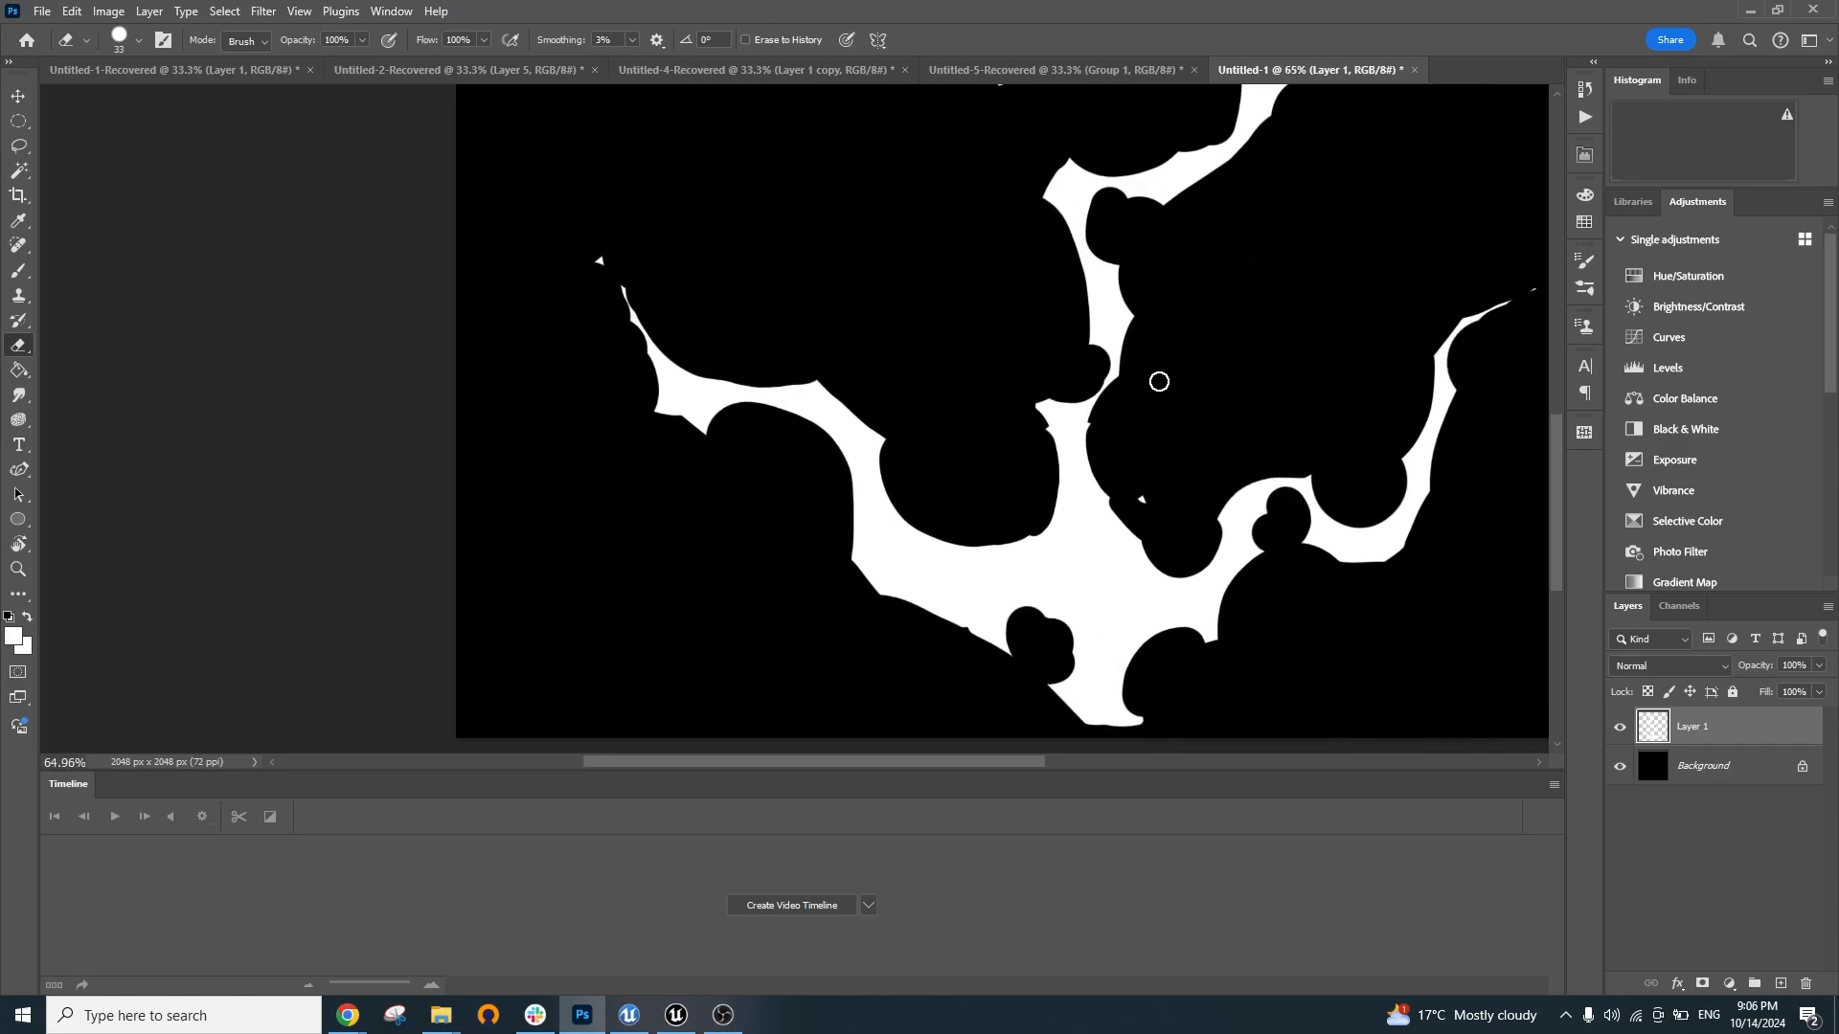
# Fill the narrow neck of the trunk above the base with a 50 px white brush
pyautogui.press('b')
pyautogui.keyDown('alt'); pyautogui.rightClick(1008, 416); pyautogui.keyUp('alt')
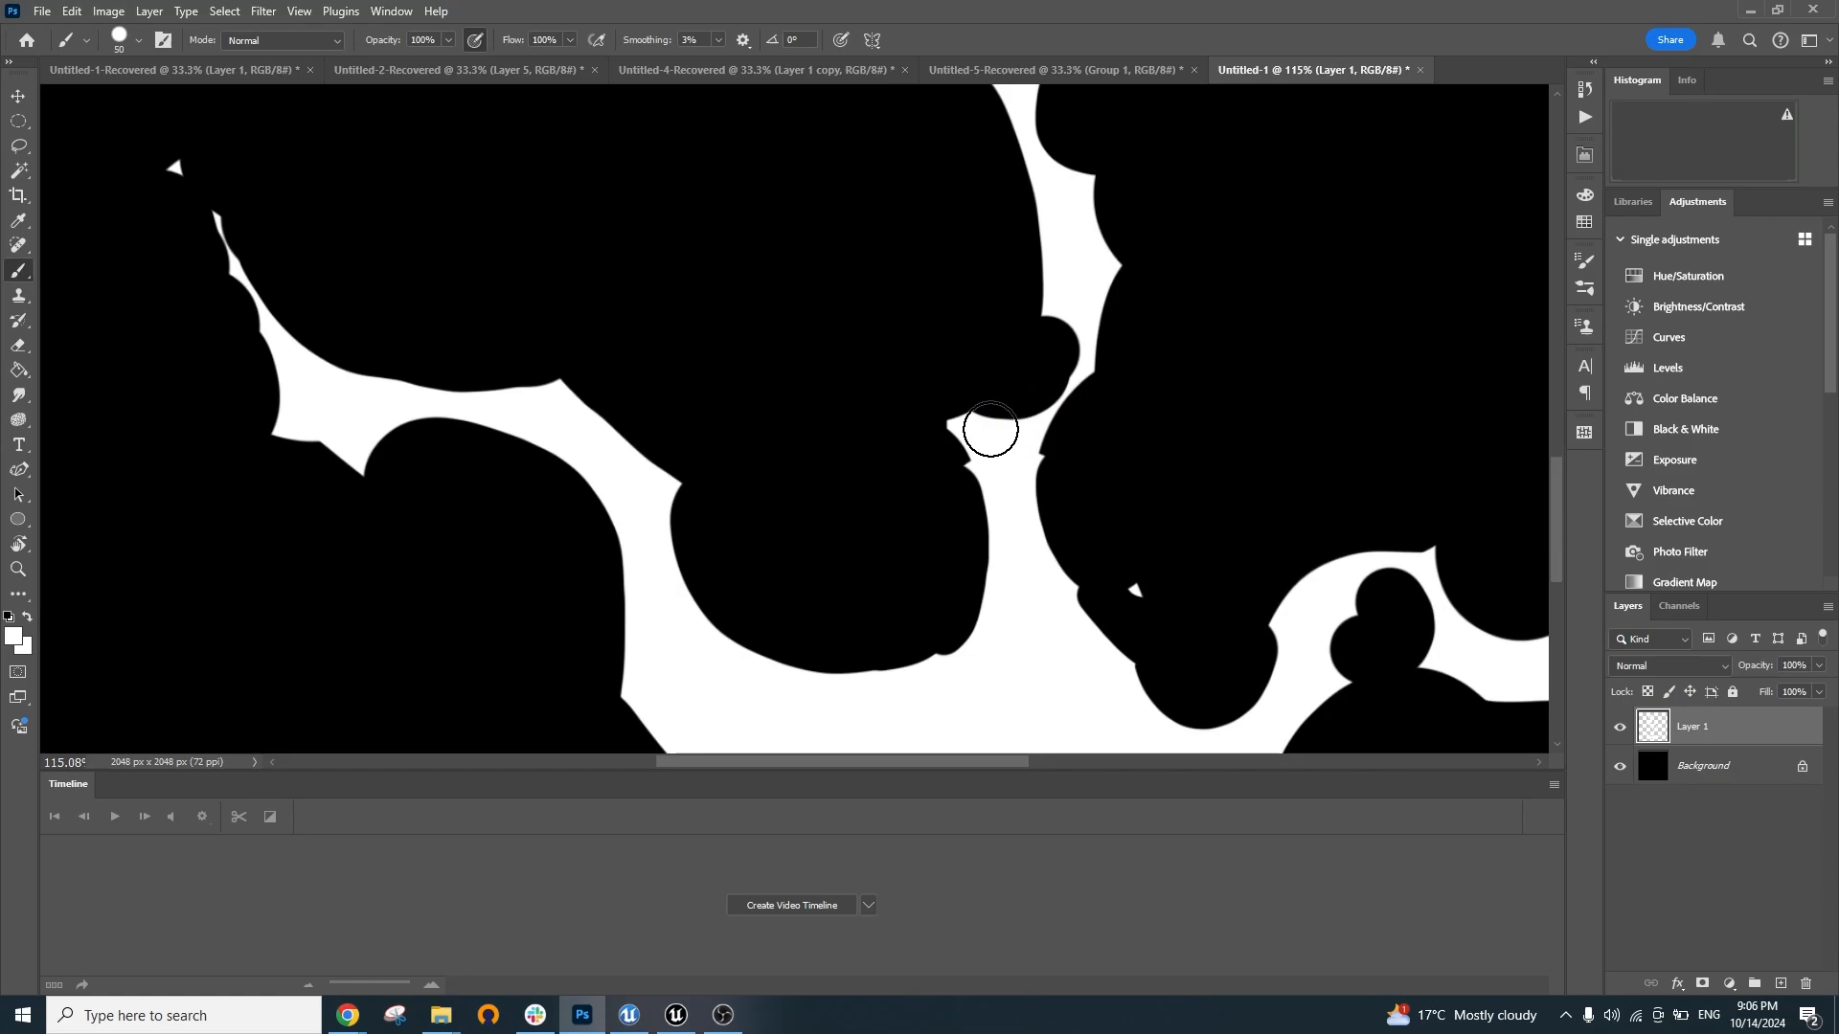
pyautogui.moveTo(985, 422)
pyautogui.mouseDown()
pyautogui.moveTo(1059, 316)
pyautogui.moveTo(1096, 376)
pyautogui.mouseUp()
# Recarve the refilled trunk neck on both sides with the 33 px eraser and clear the stray fragment near the base
pyautogui.press('e')
pyautogui.moveTo(1029, 313); pyautogui.dragTo(983, 358)
pyautogui.moveTo(1001, 444)
pyautogui.mouseDown()
pyautogui.moveTo(977, 393)
pyautogui.moveTo(958, 424)
pyautogui.mouseUp()
pyautogui.moveTo(1083, 393); pyautogui.dragTo(1045, 422)
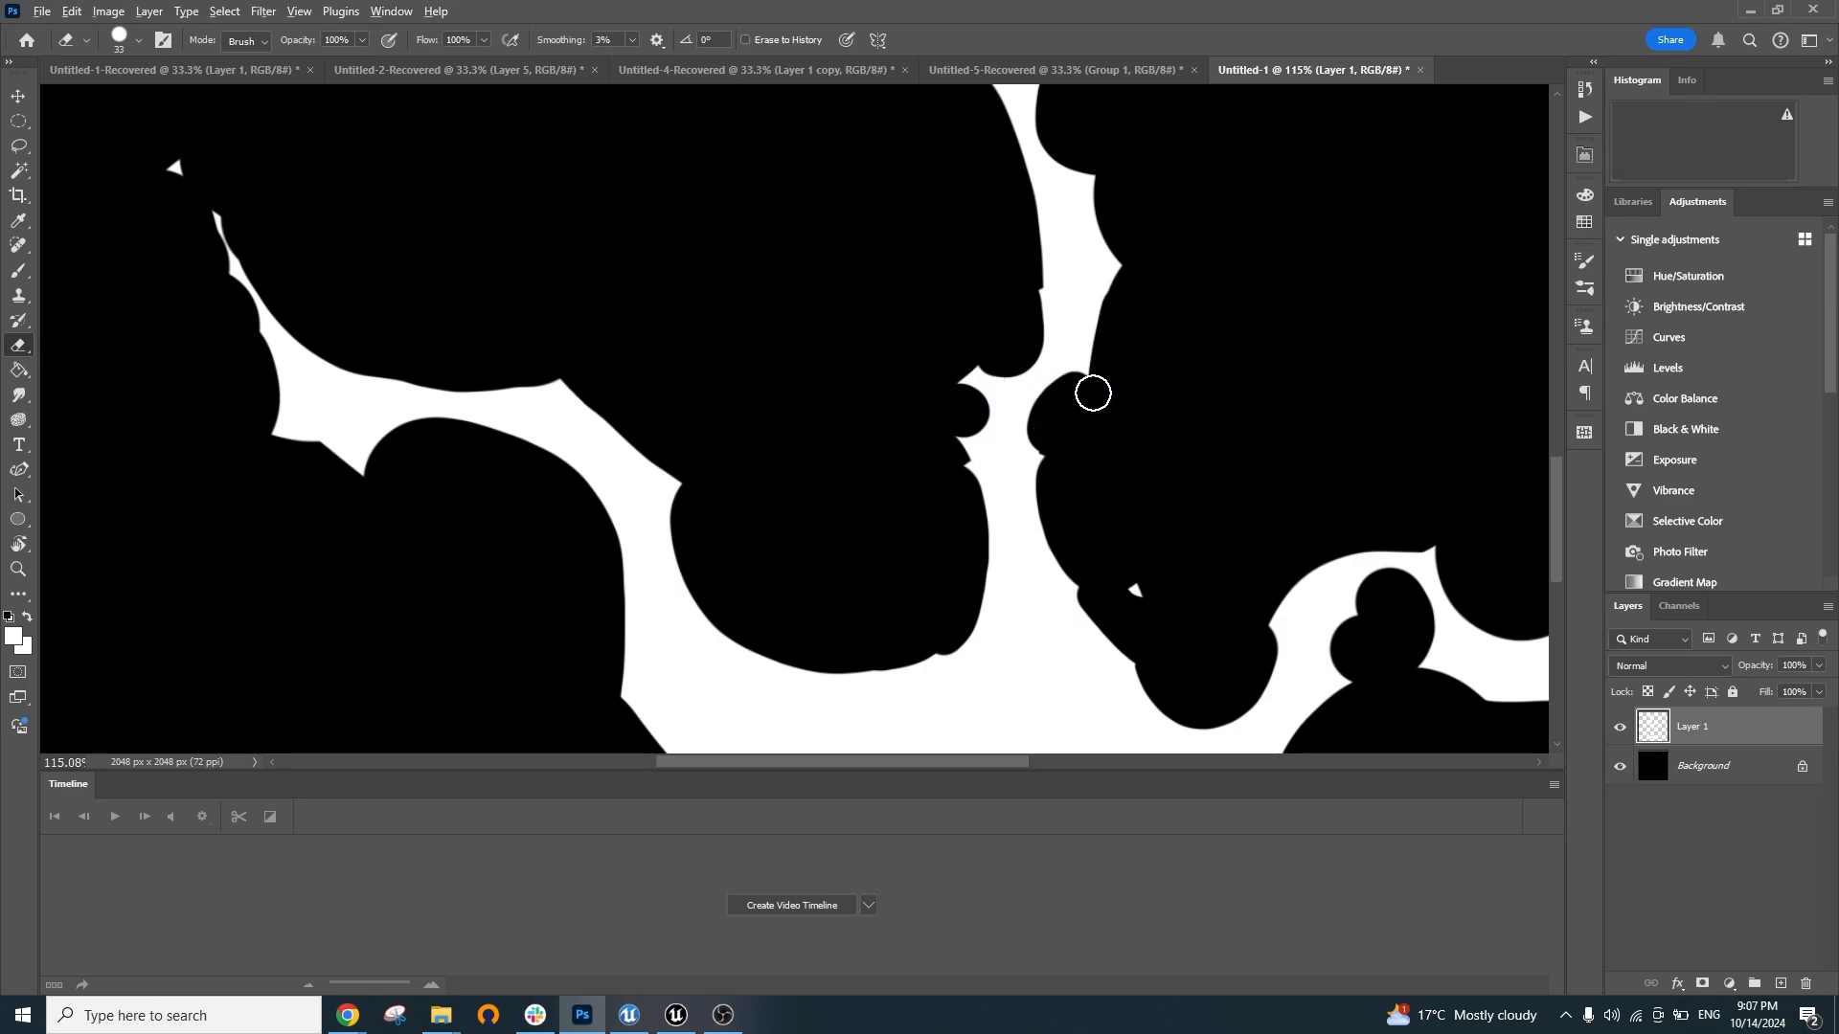
pyautogui.scroll(-2, 1093, 393)
pyautogui.scroll(1, 1101, 402)
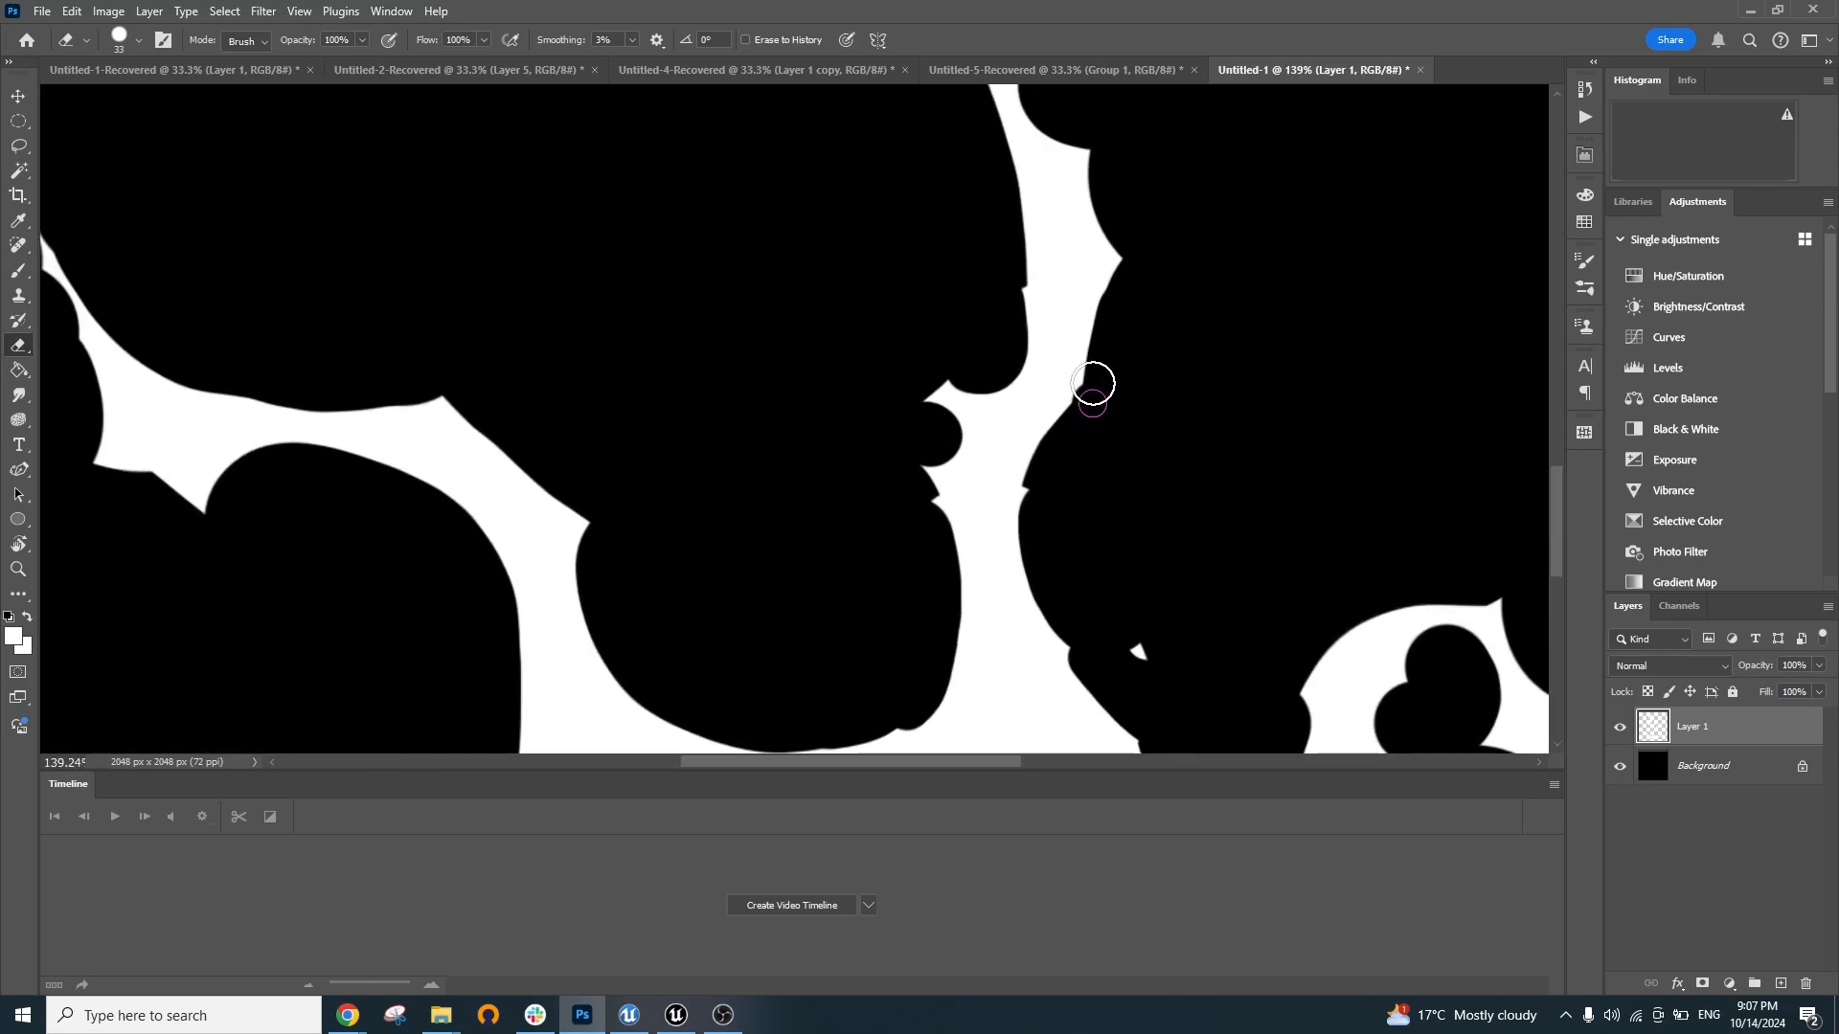
pyautogui.scroll(-3, 997, 369)
pyautogui.scroll(-2, 994, 366)
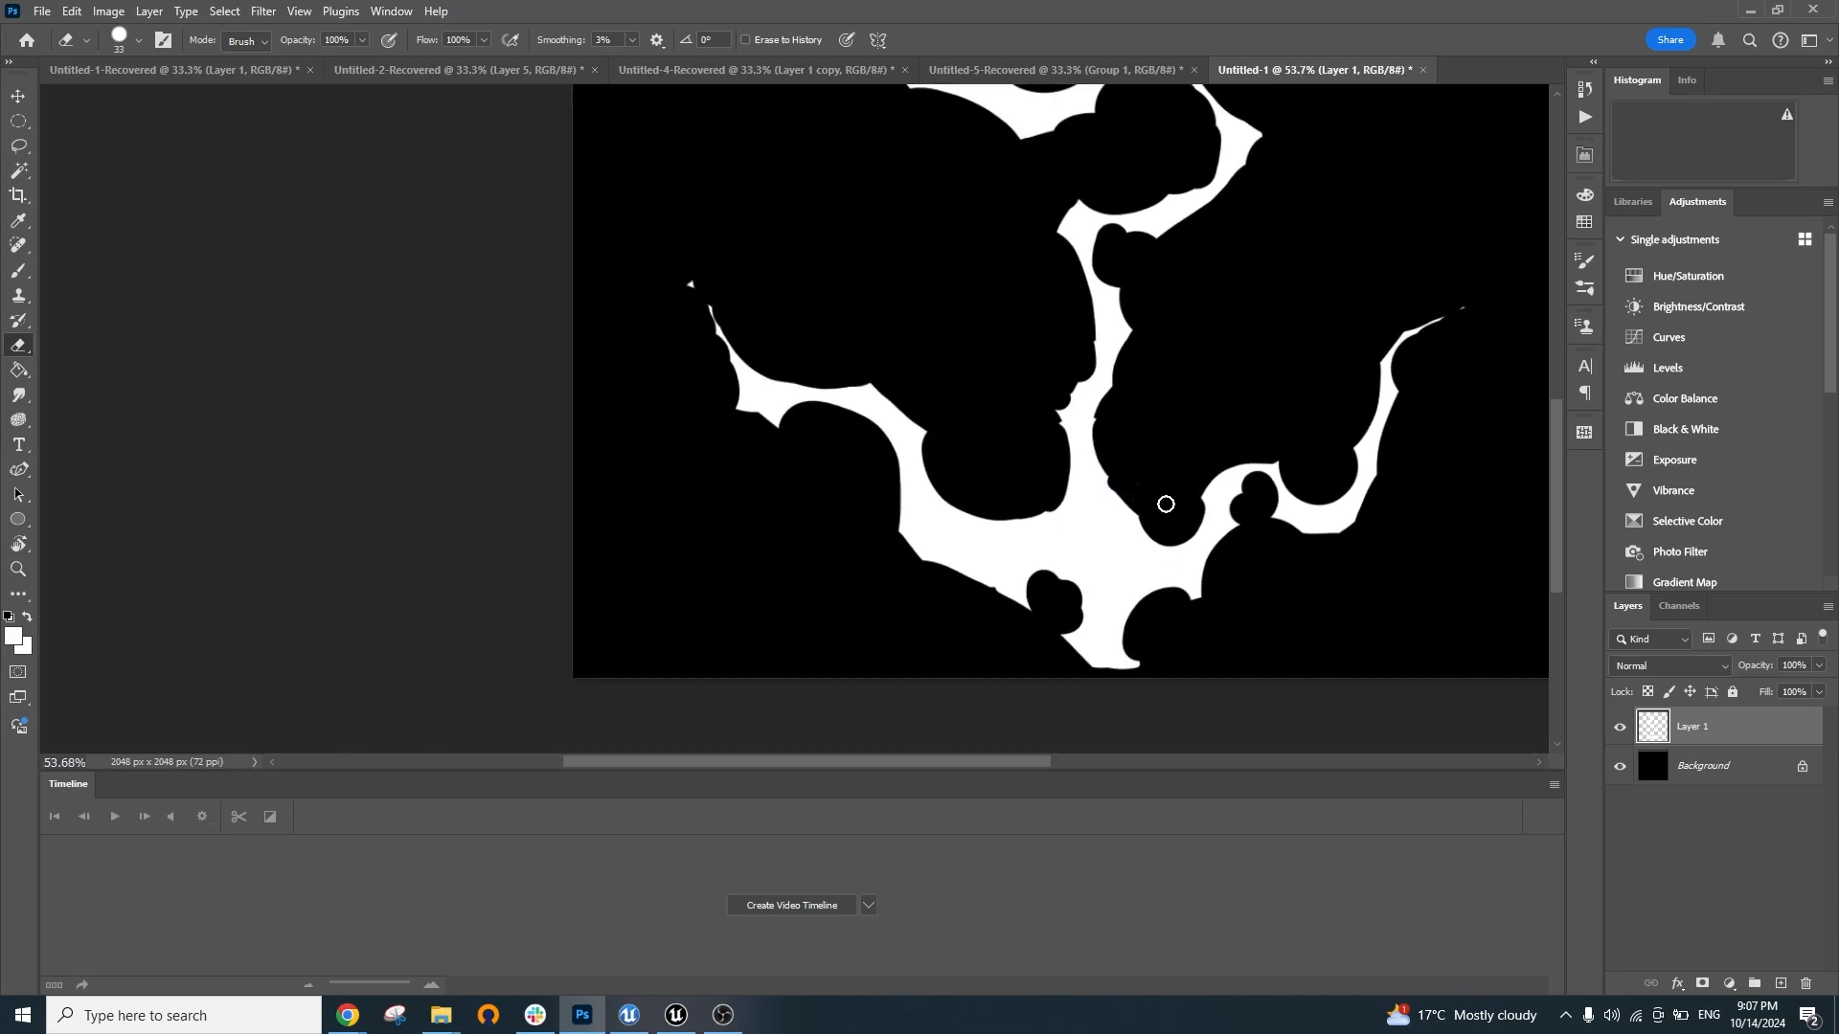
# Enlarge the eraser to 153 px and carve rounded bites along both edges of the left branch, thinning it
pyautogui.scroll(-3, 1184, 464)
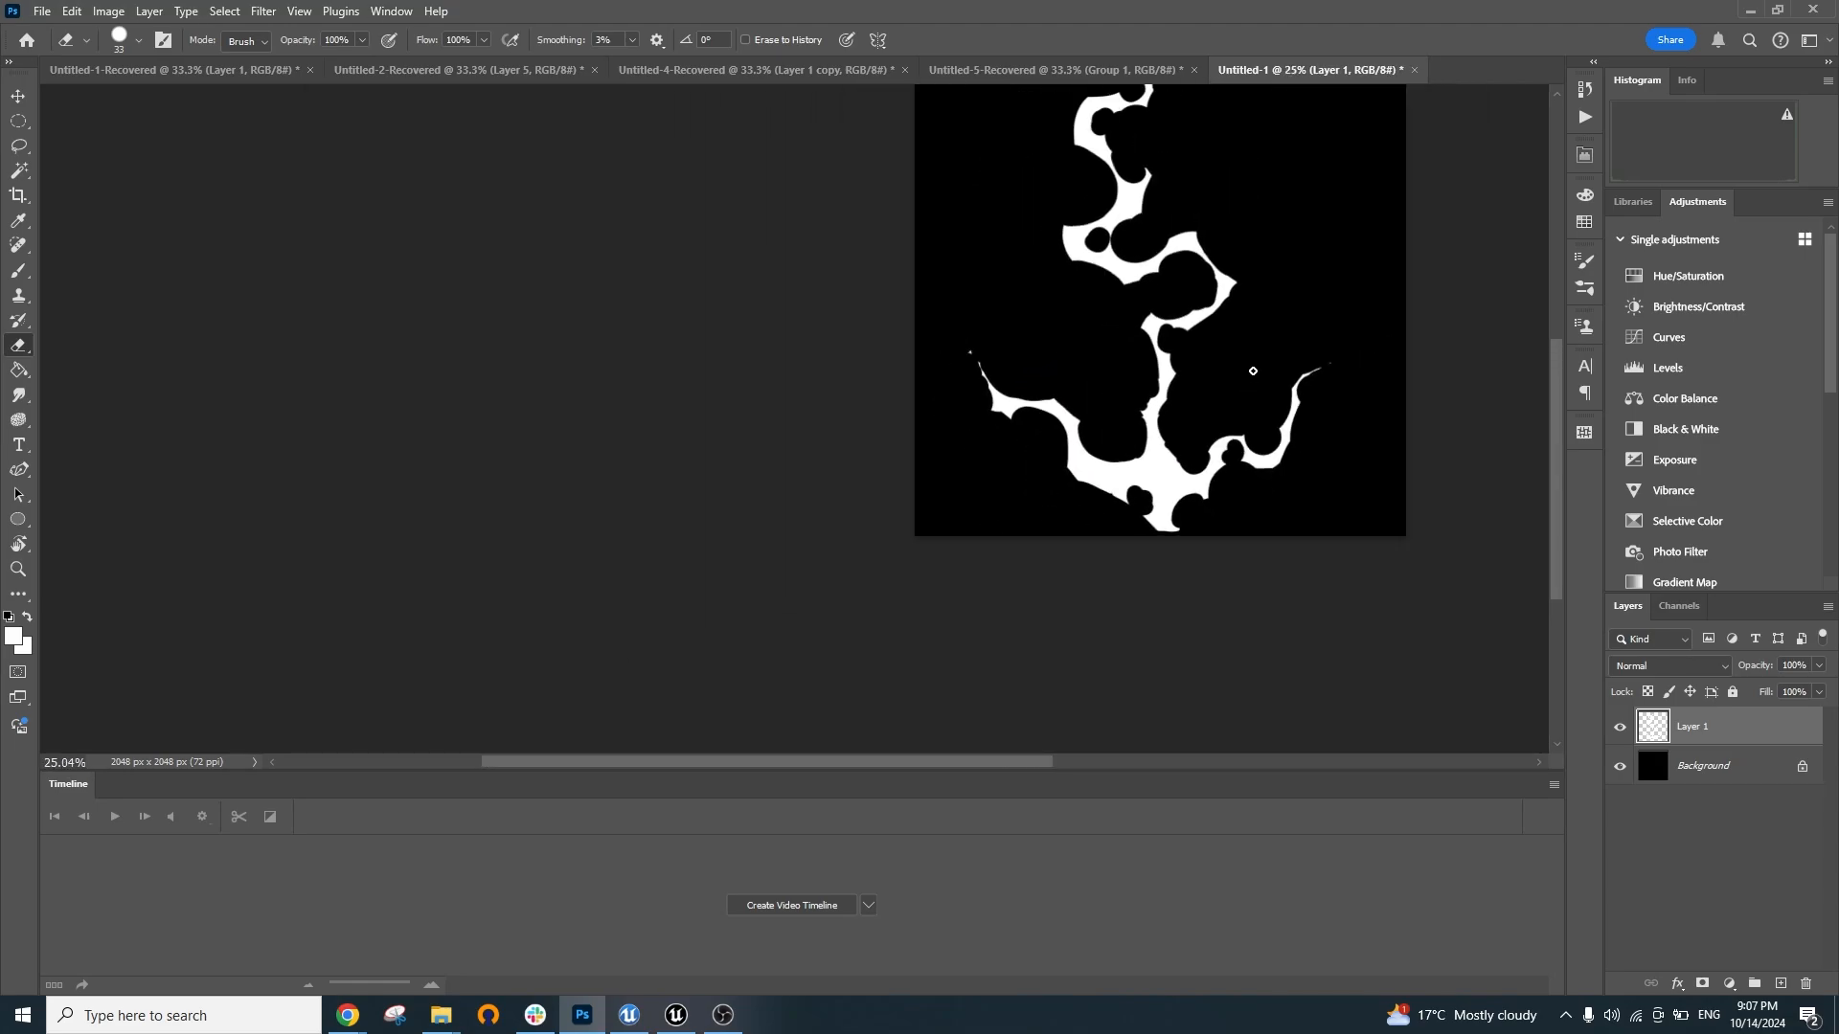
pyautogui.scroll(-2, 1255, 370)
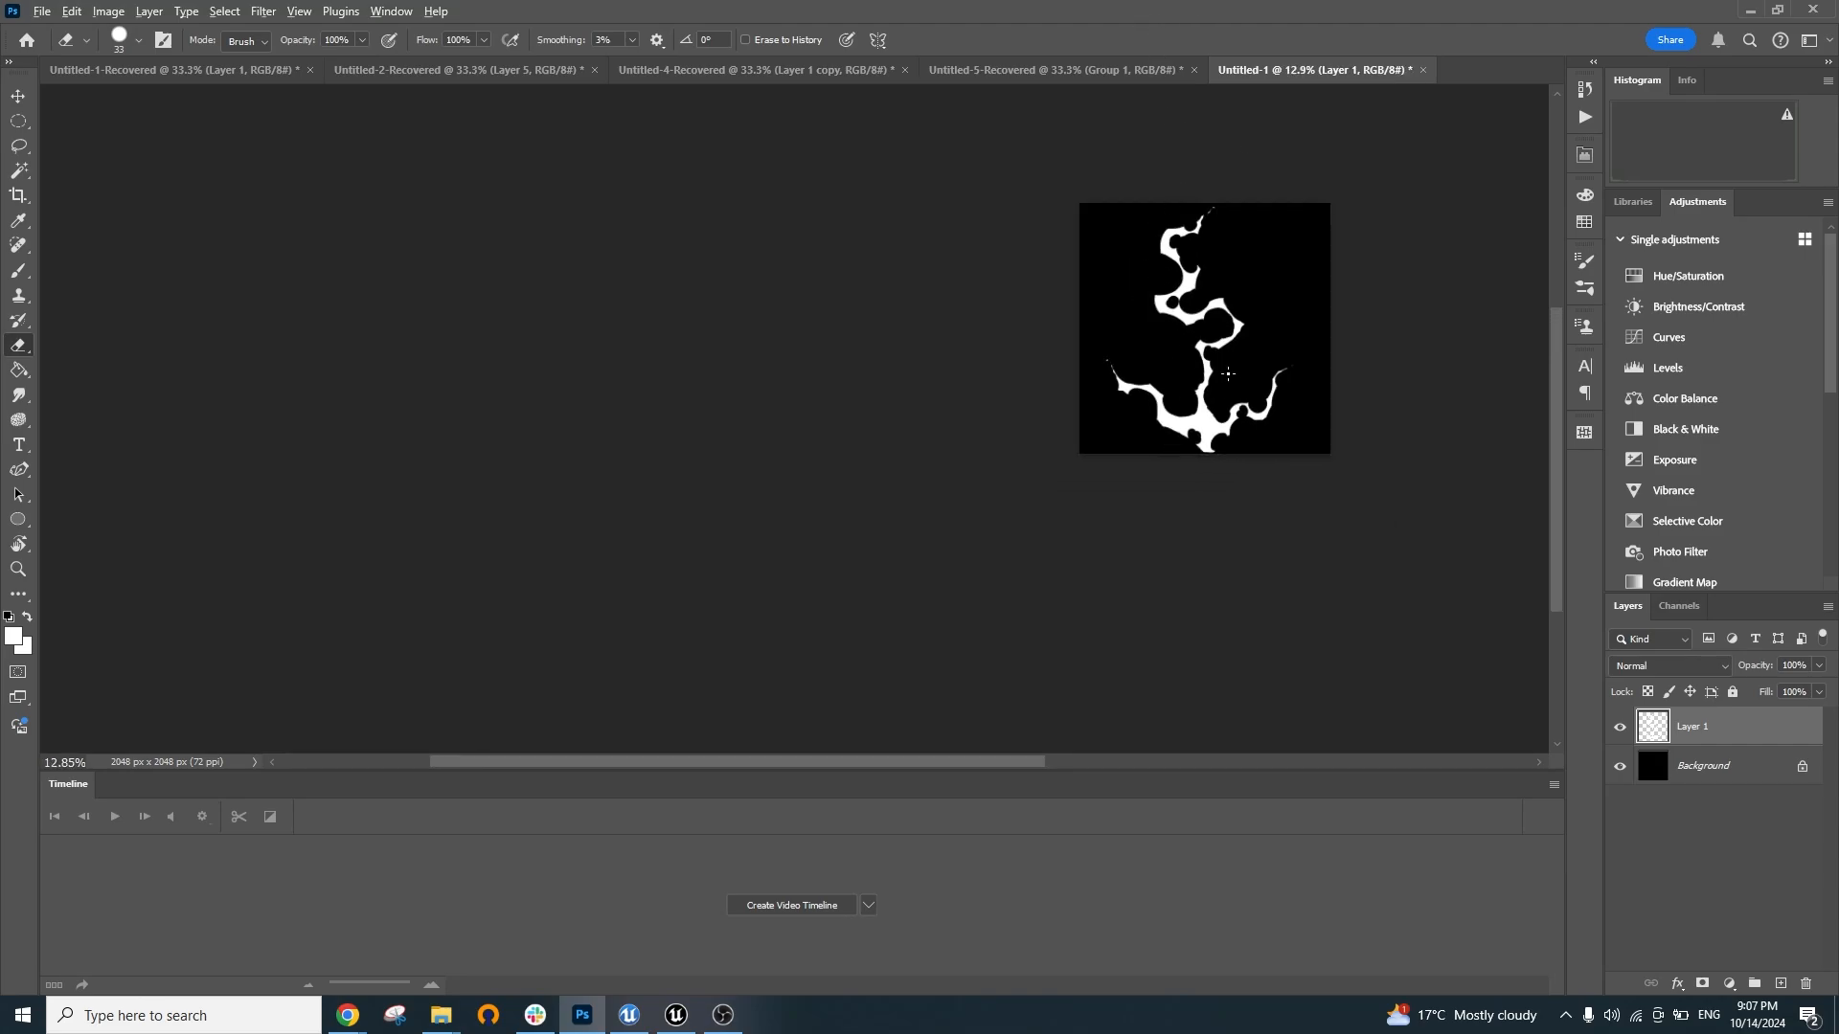
pyautogui.scroll(3, 1209, 372)
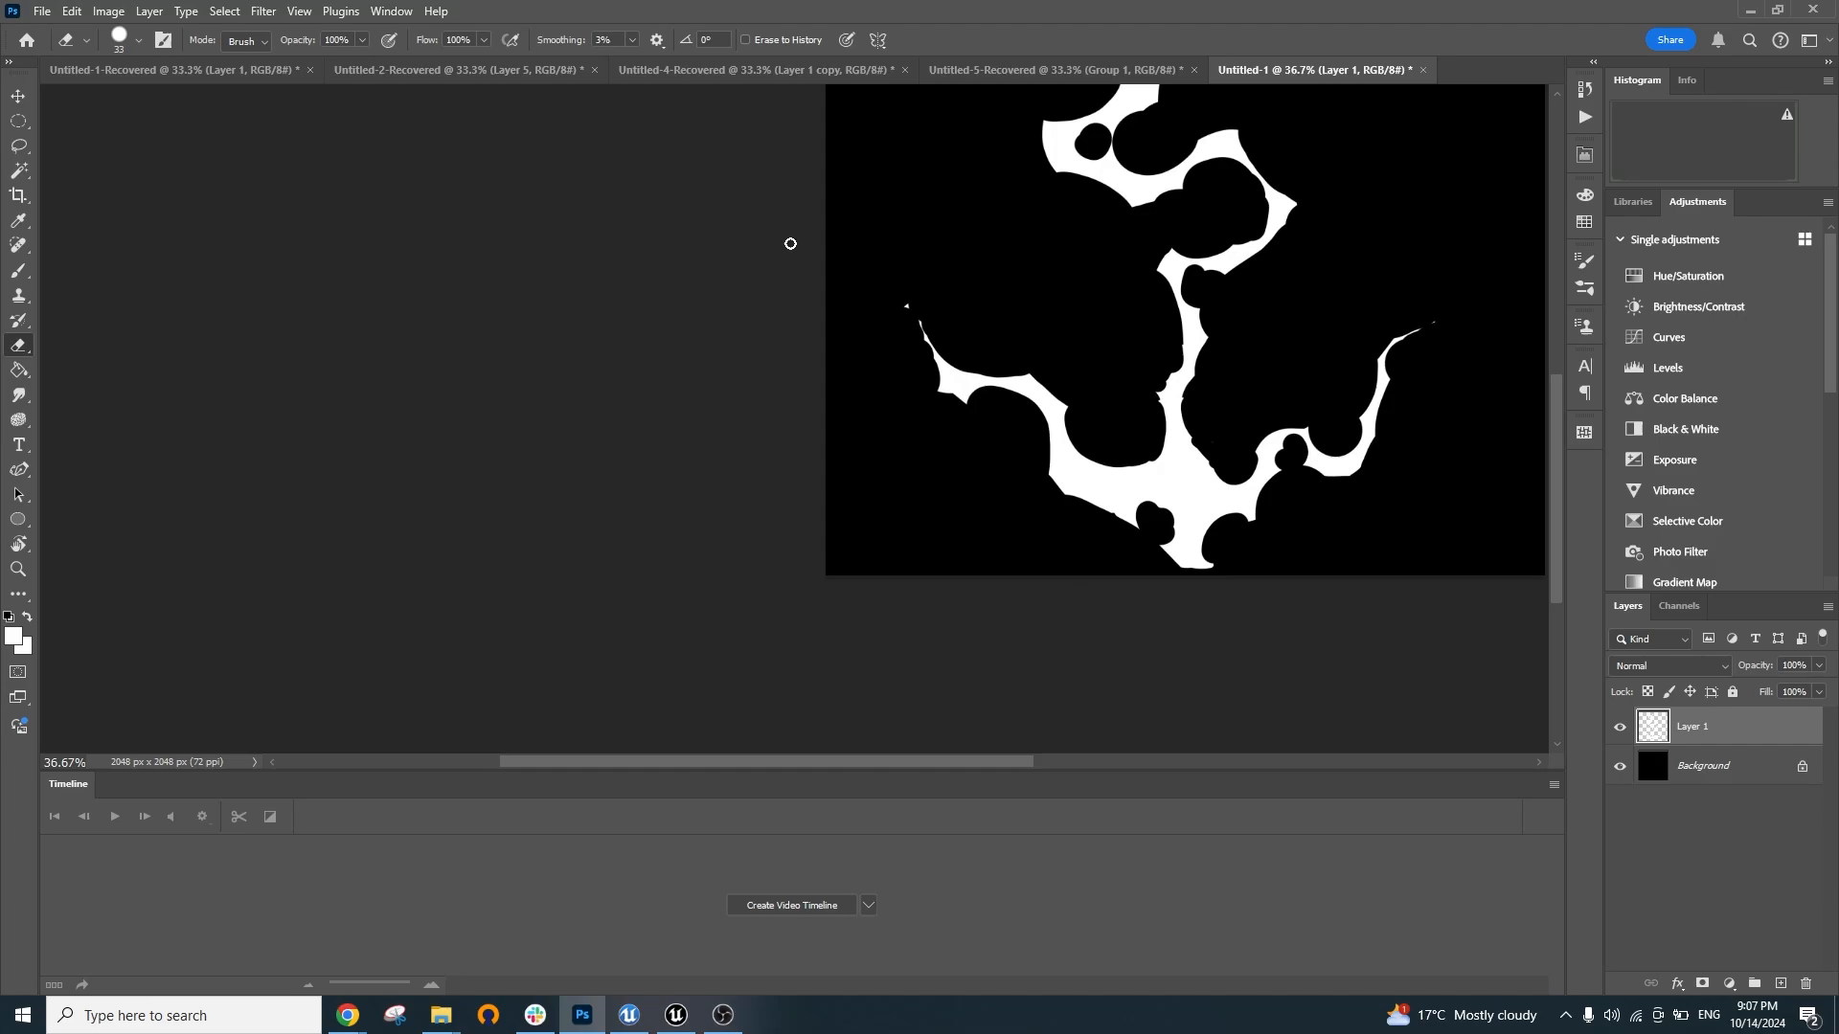
pyautogui.keyDown('alt'); pyautogui.rightClick(1049, 422); pyautogui.keyUp('alt')
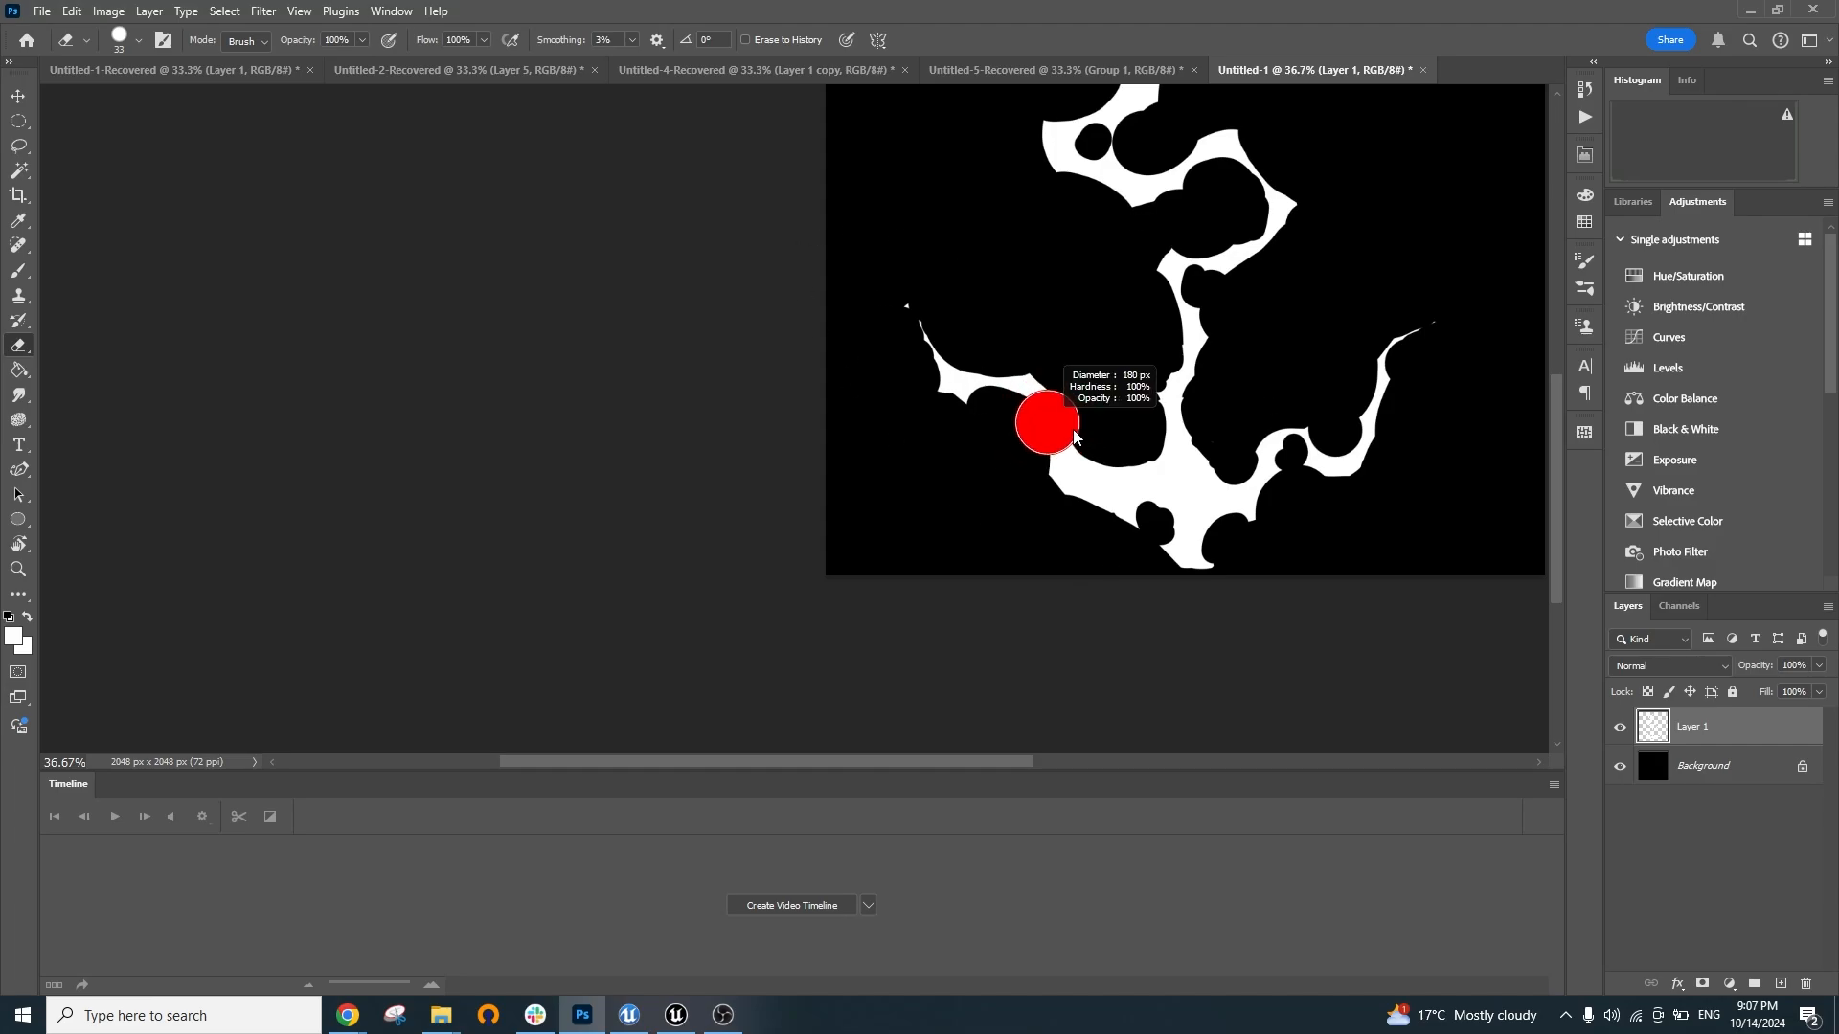
pyautogui.moveTo(1039, 462)
pyautogui.mouseDown()
pyautogui.moveTo(1001, 438)
pyautogui.moveTo(1044, 357)
pyautogui.moveTo(1007, 429)
pyautogui.moveTo(1013, 409)
pyautogui.moveTo(1032, 423)
pyautogui.moveTo(962, 431)
pyautogui.moveTo(949, 407)
pyautogui.moveTo(991, 338)
pyautogui.mouseUp()
pyautogui.hotkey('ctrl', 'z')
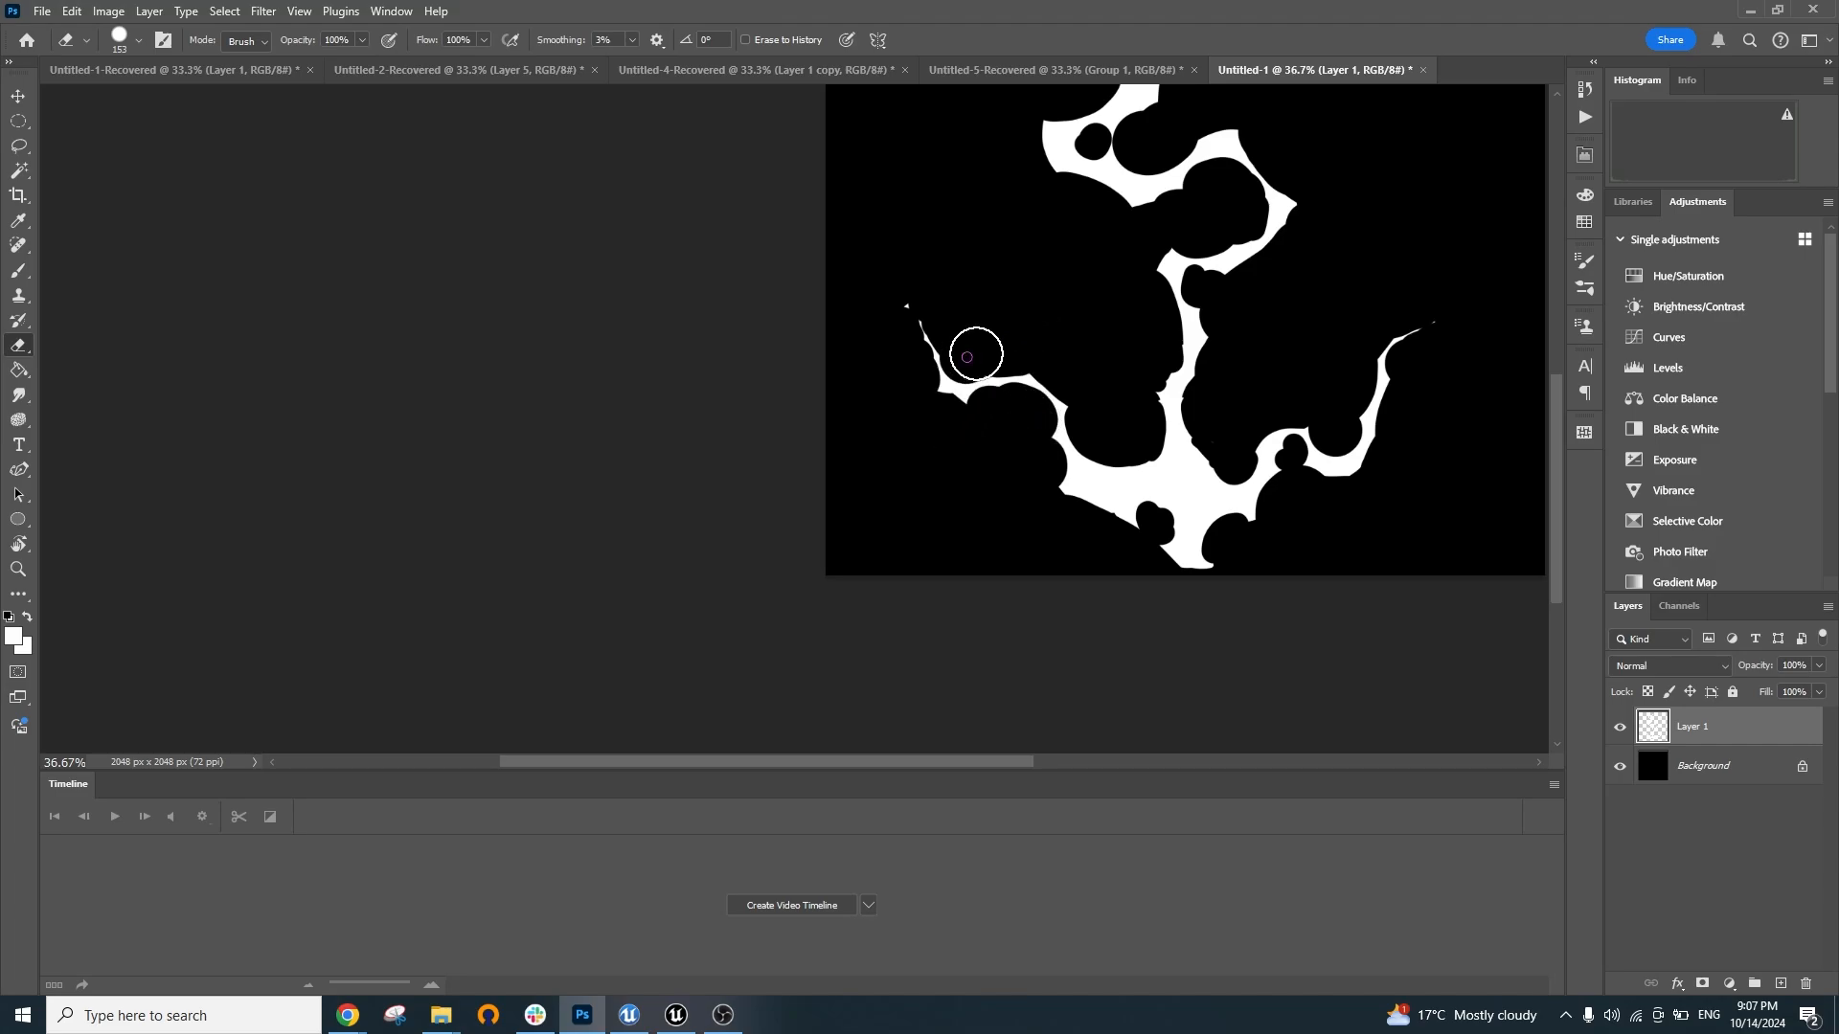
pyautogui.moveTo(1097, 484); pyautogui.dragTo(1114, 433)
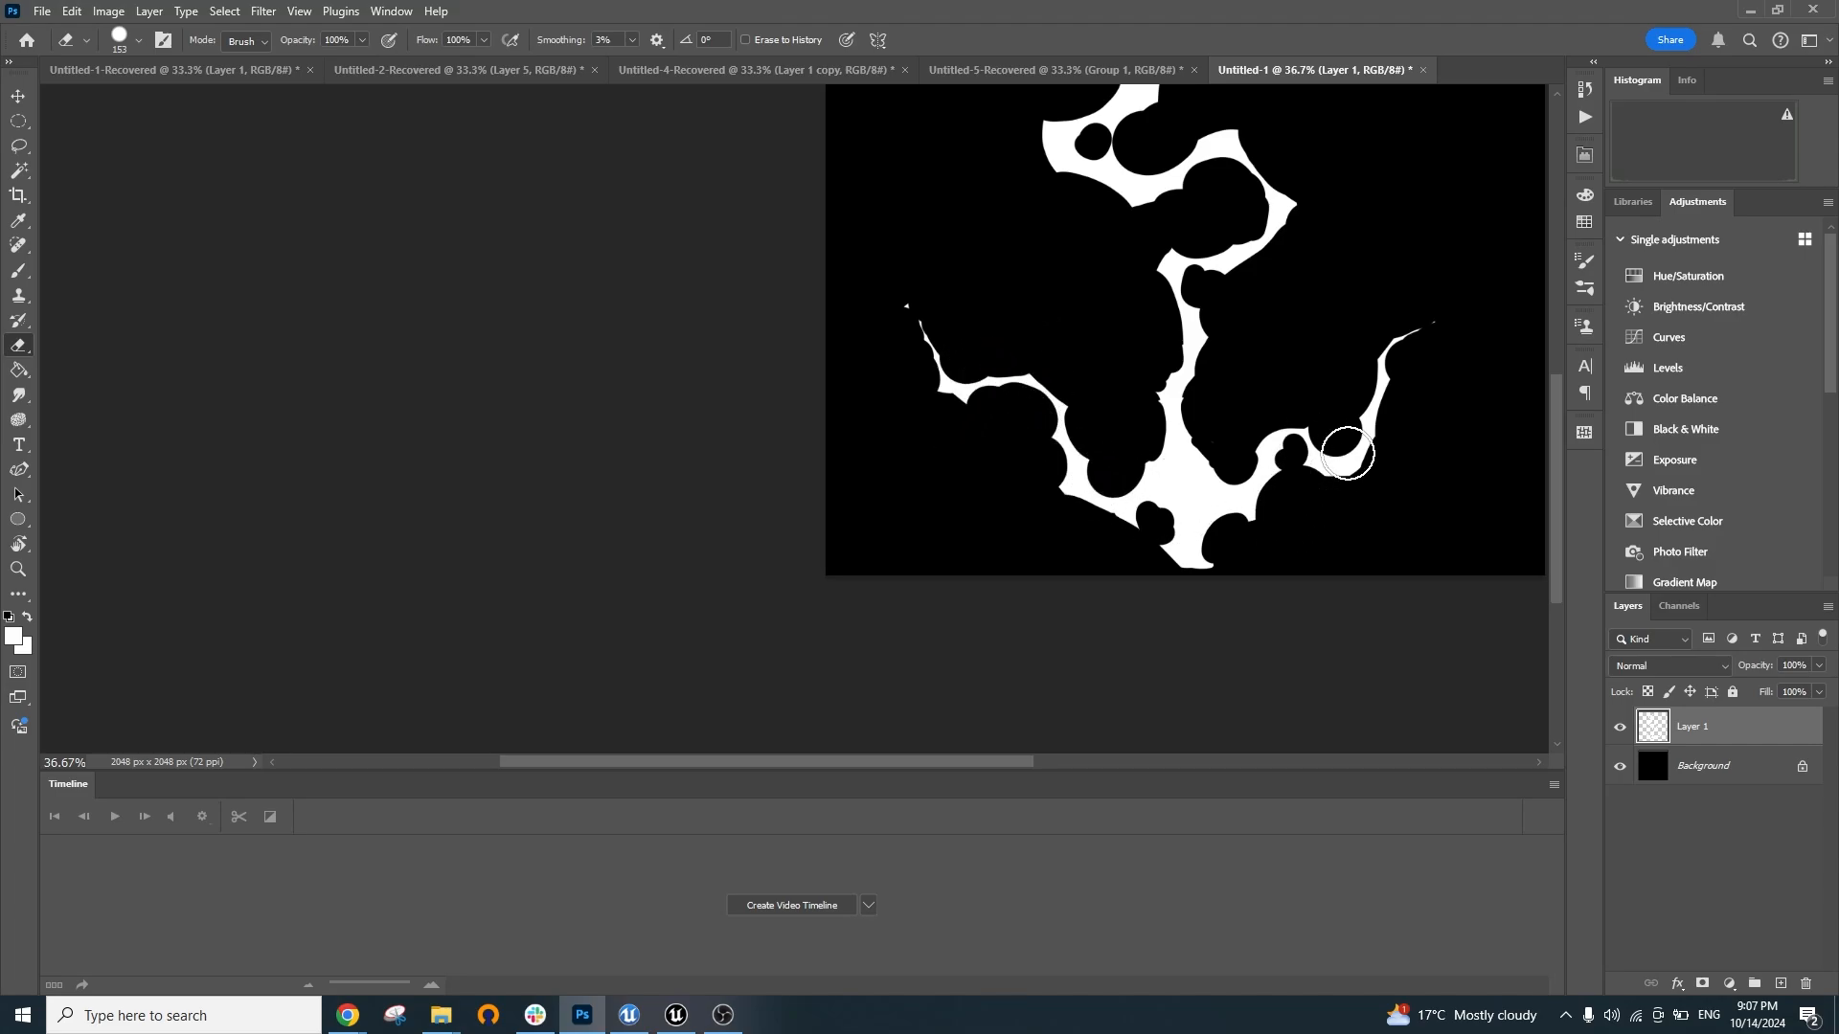
# Thin the outer edge of the right branch toward its tip with the 153 px eraser
pyautogui.click(1393, 399)
pyautogui.moveTo(1393, 399); pyautogui.dragTo(1418, 351)
pyautogui.scroll(-5, 1389, 474)
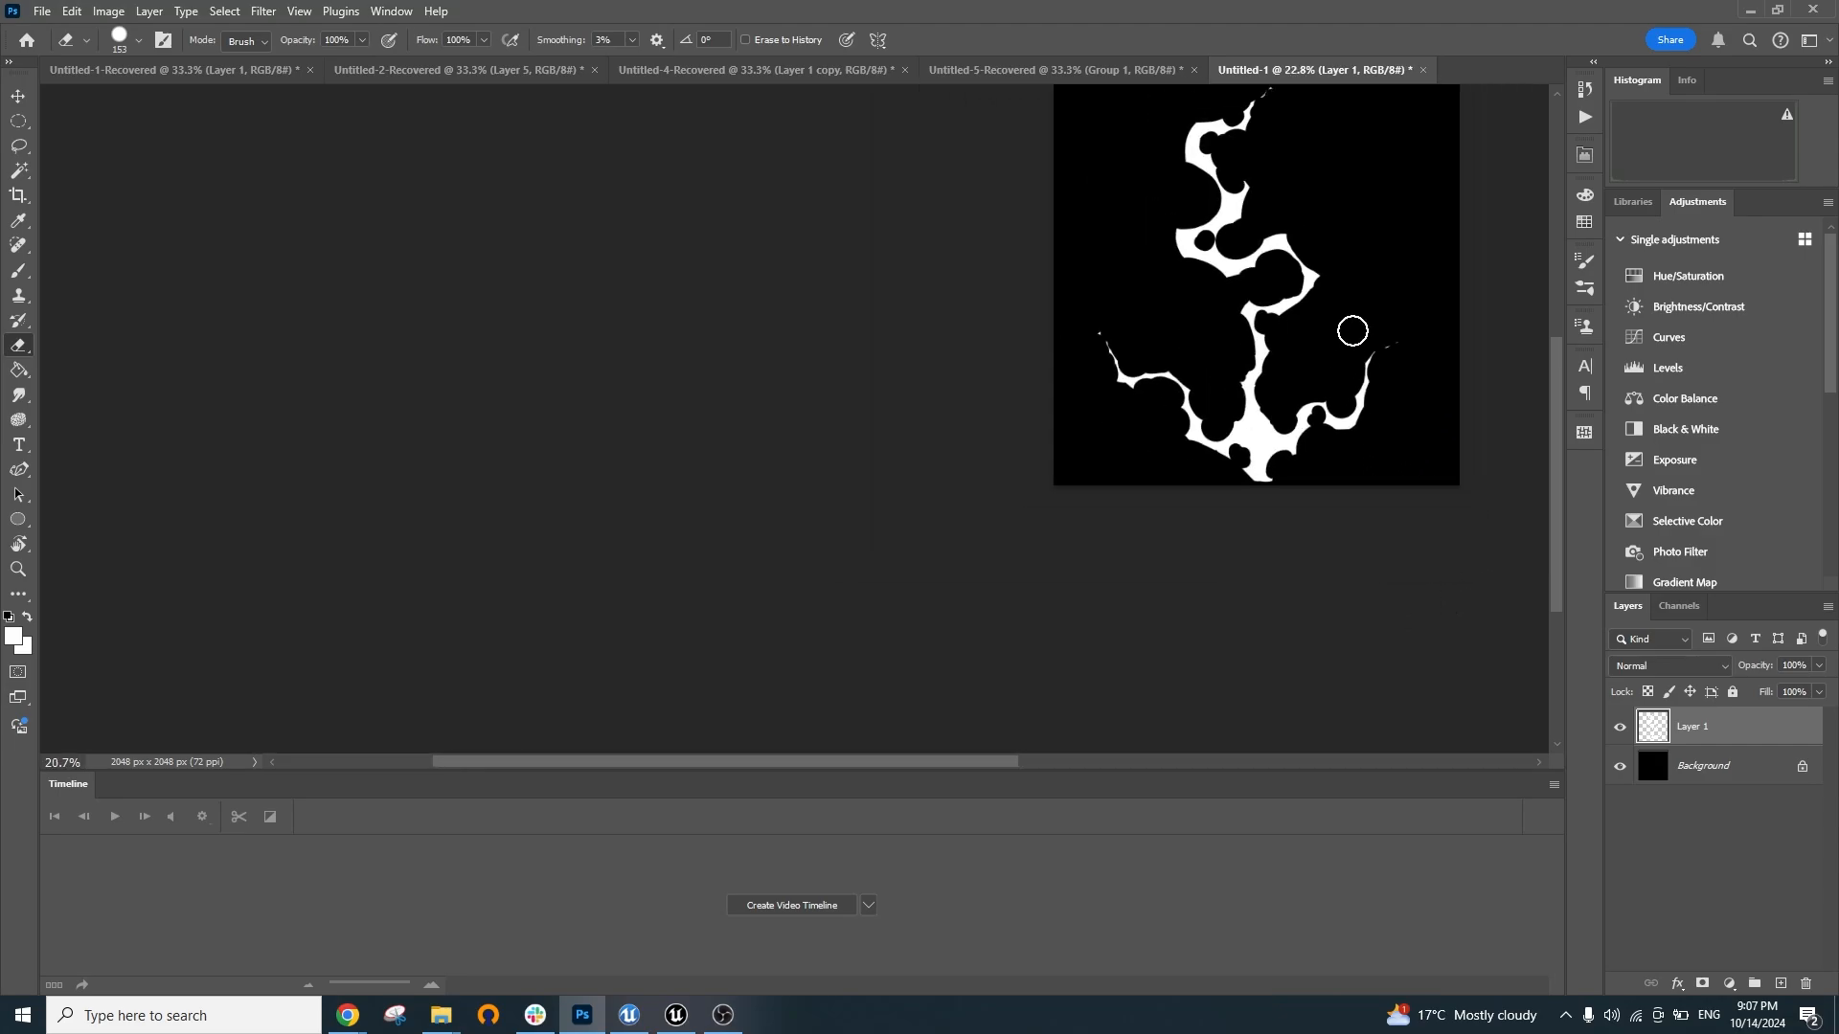
# Carve both sides of the base's foot into a sharp point with the 153 px eraser
pyautogui.scroll(2, 1371, 255)
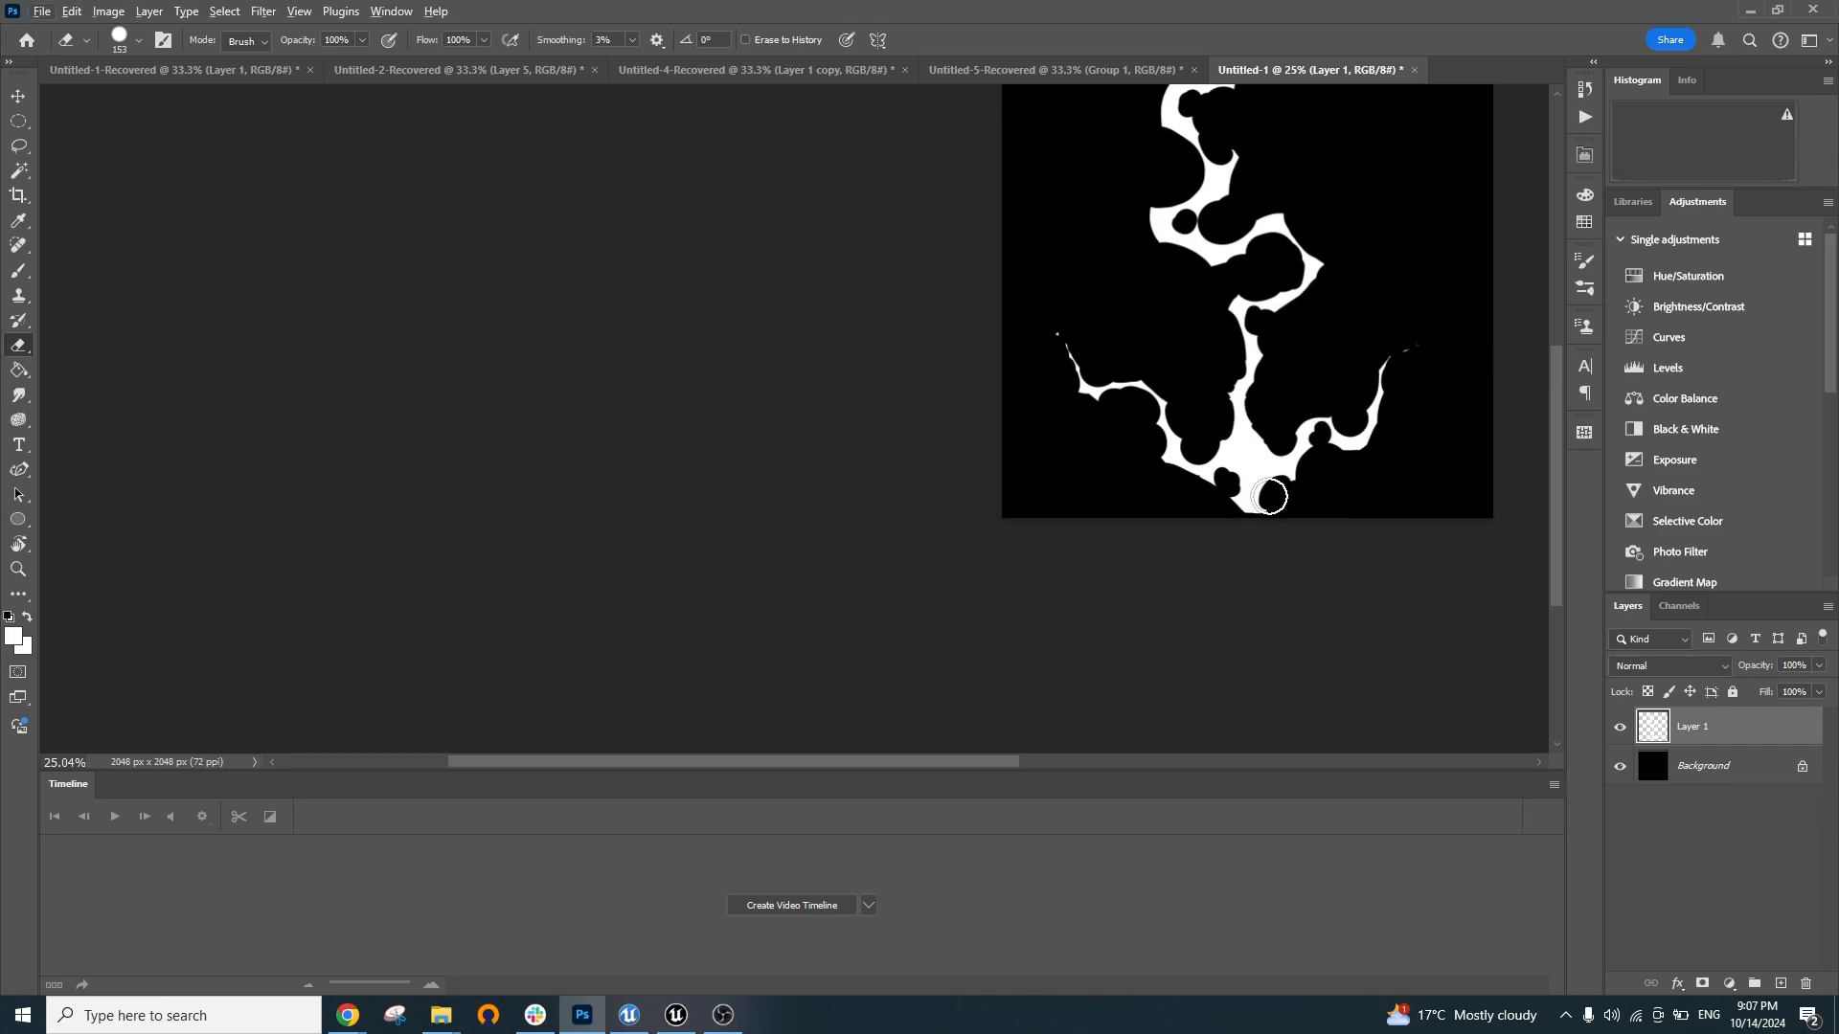
pyautogui.scroll(3, 1271, 496)
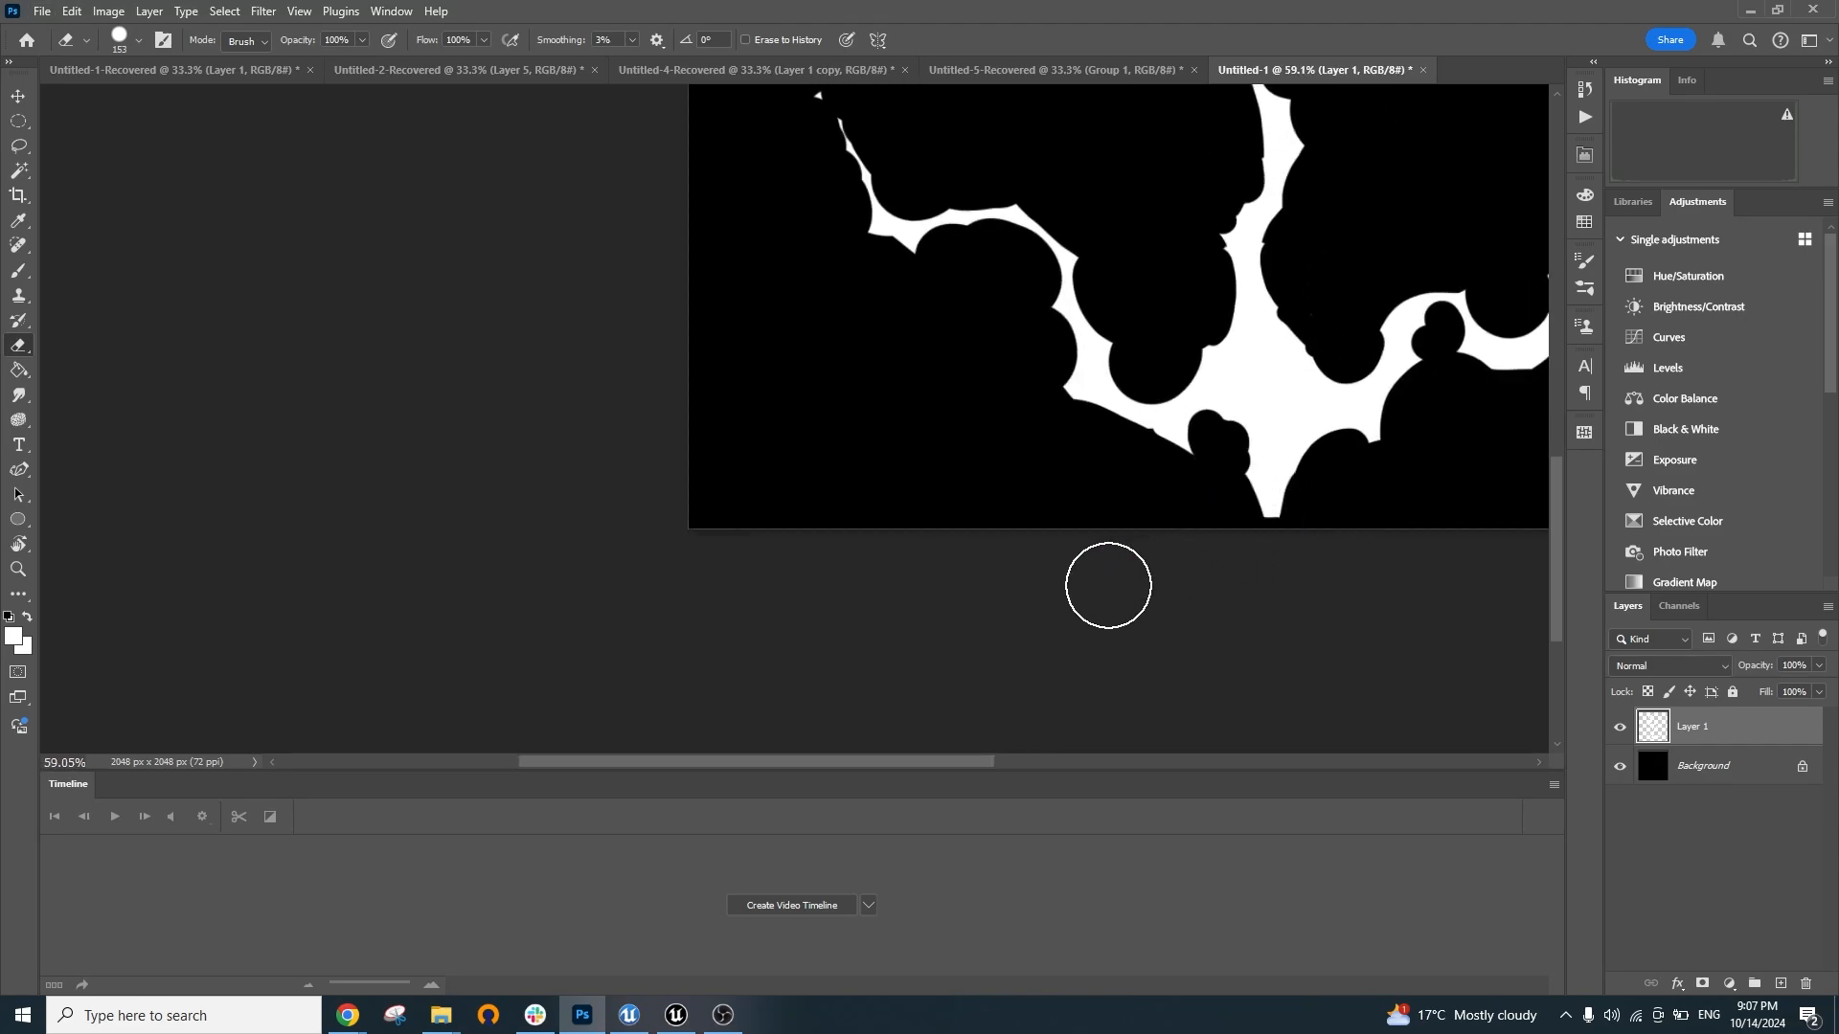
pyautogui.scroll(-3, 1340, 422)
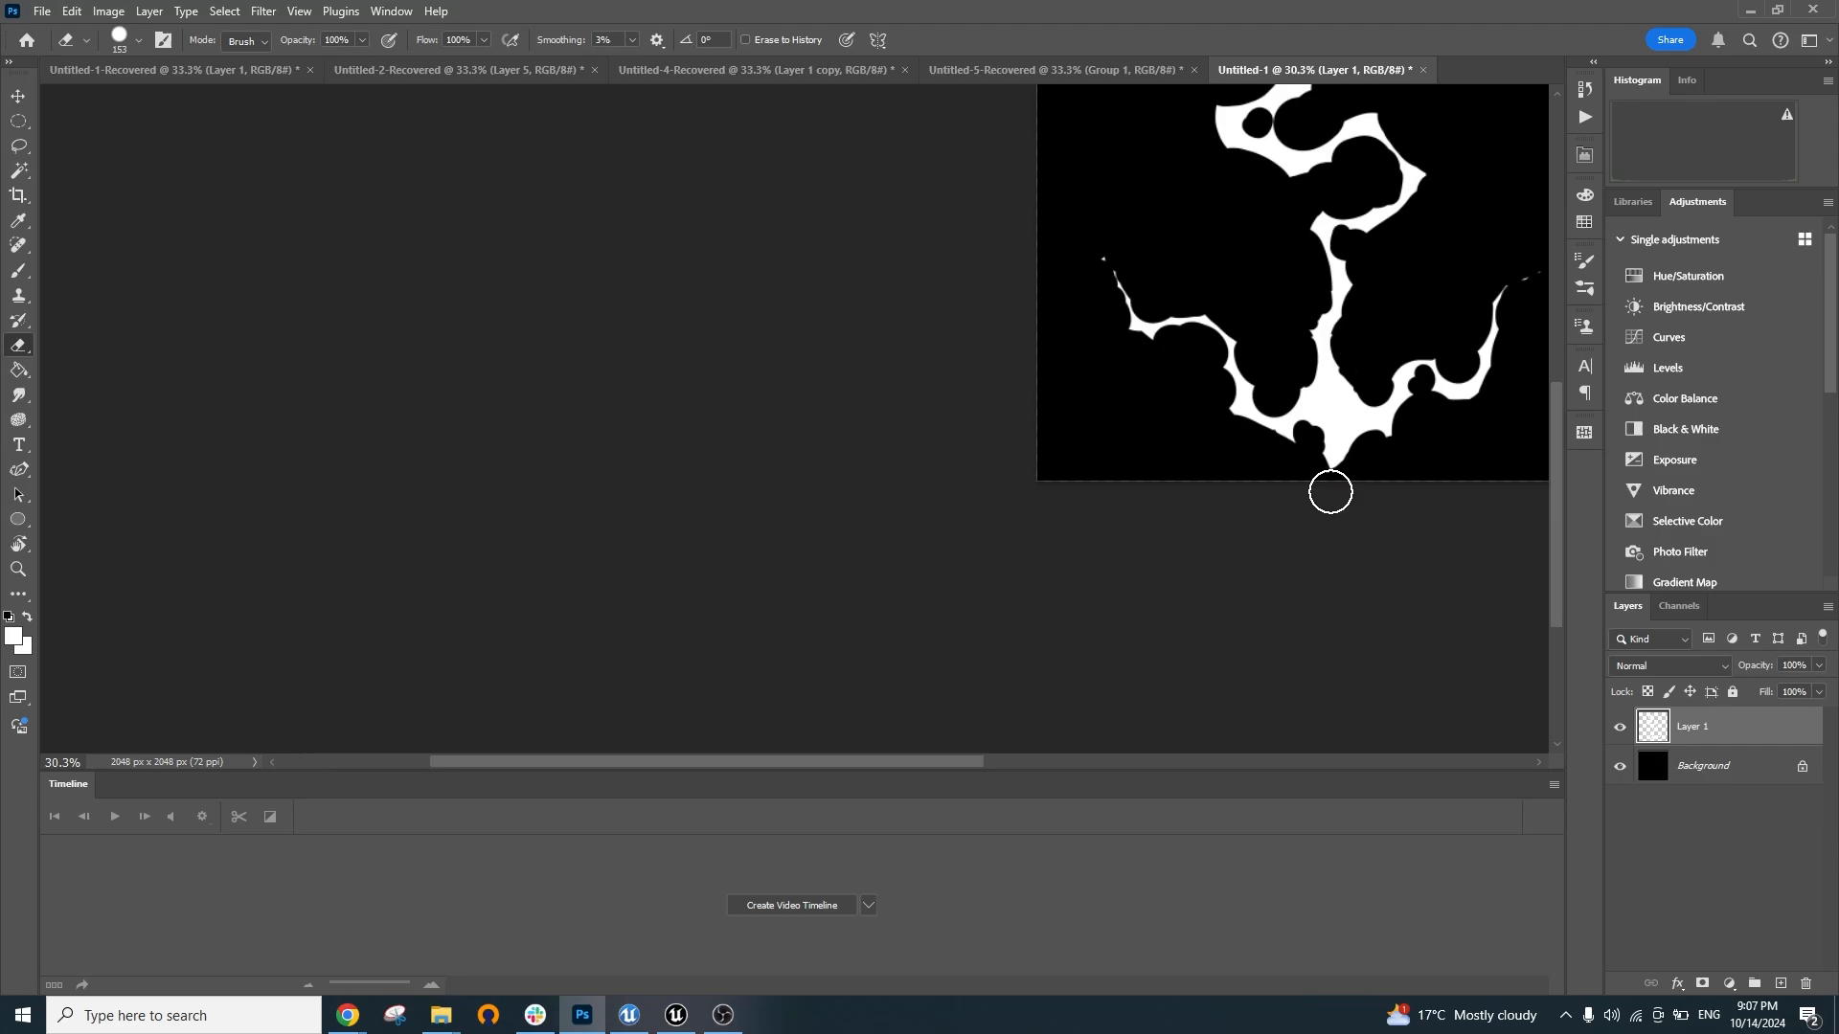
# Refine the inner hollow of the trunk's topmost bend with the eraser reduced to 70 px and 45 px
pyautogui.moveTo(1417, 264); pyautogui.dragTo(1202, 388)
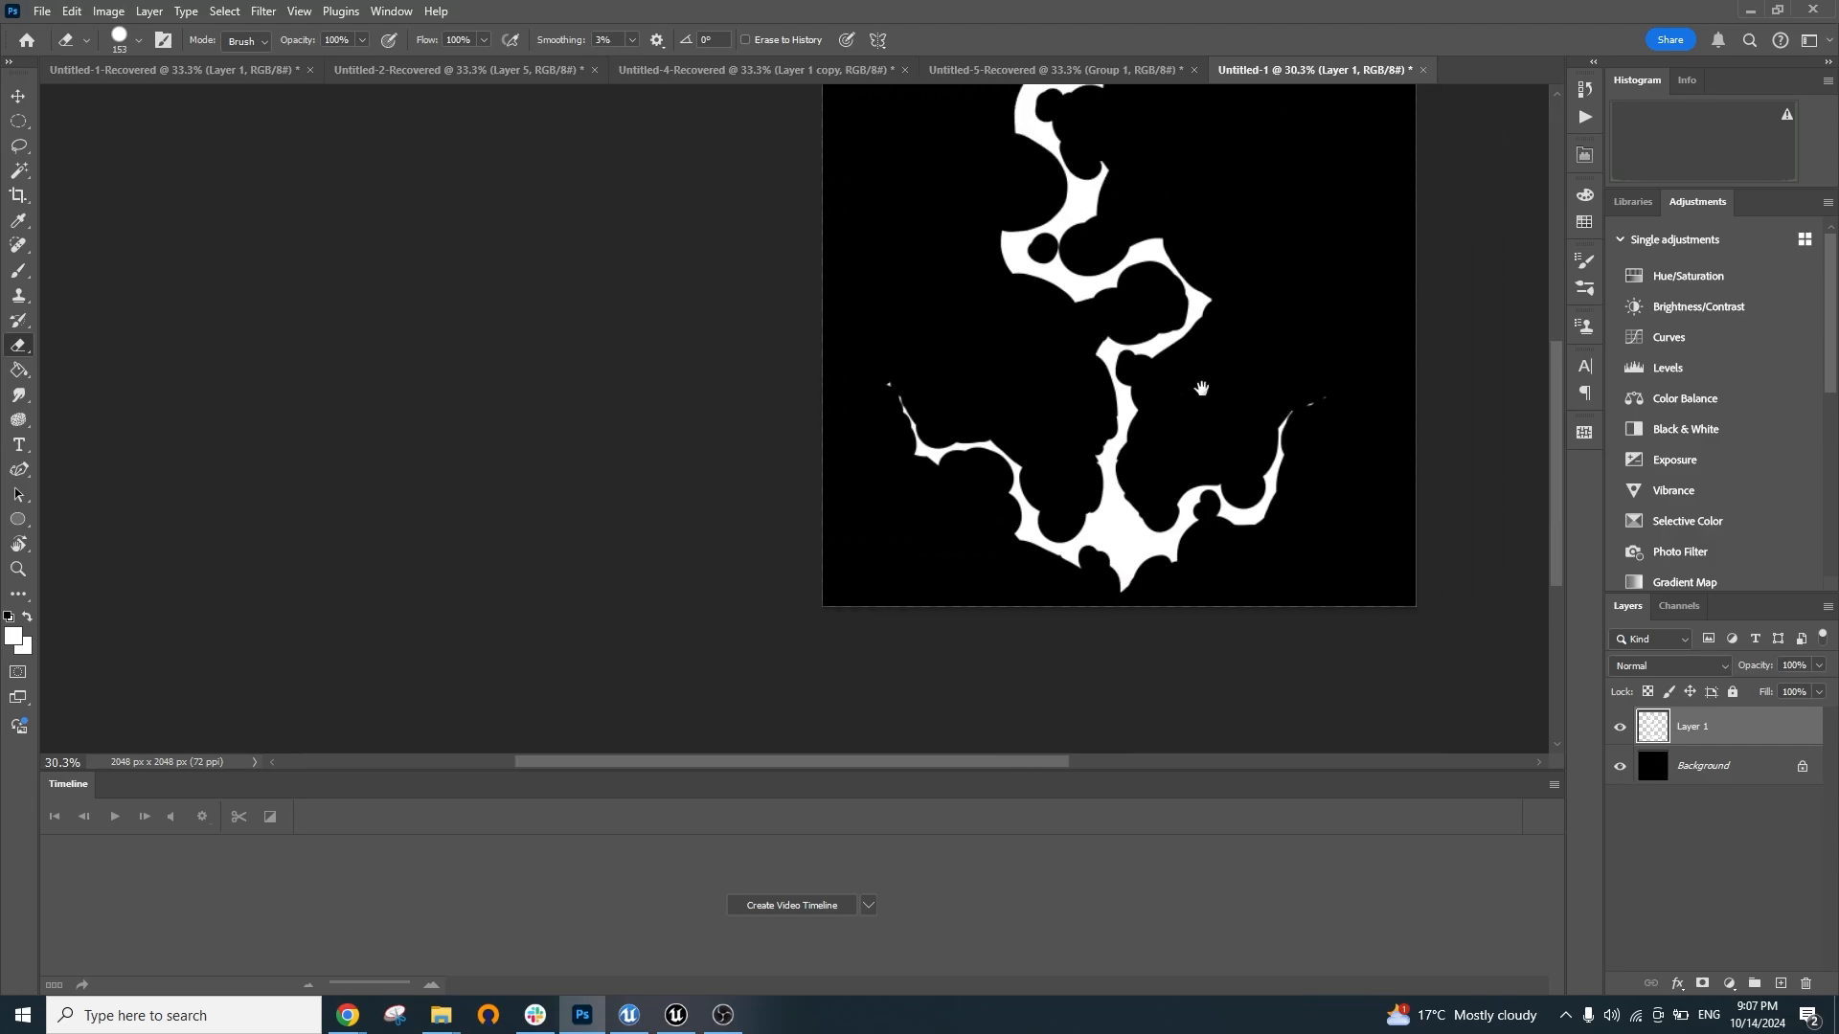
pyautogui.scroll(-4, 1195, 269)
pyautogui.scroll(2, 1186, 242)
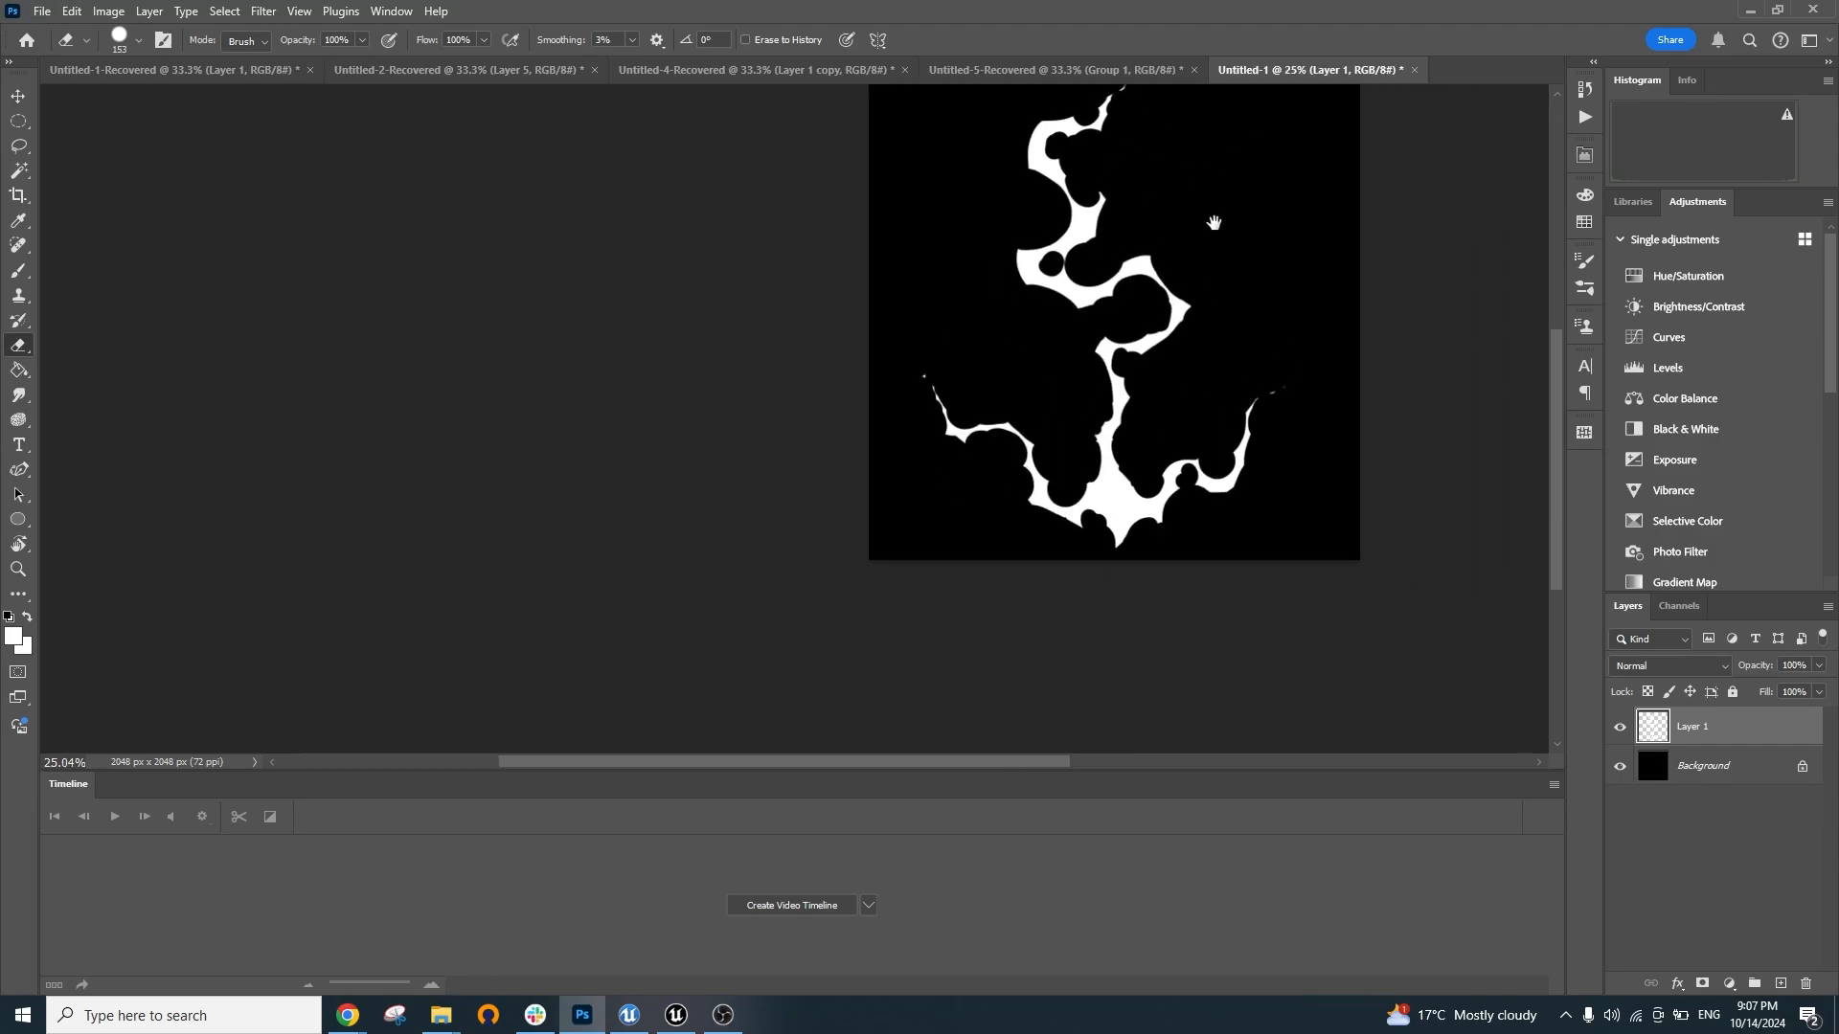
pyautogui.moveTo(1213, 223); pyautogui.dragTo(1217, 264)
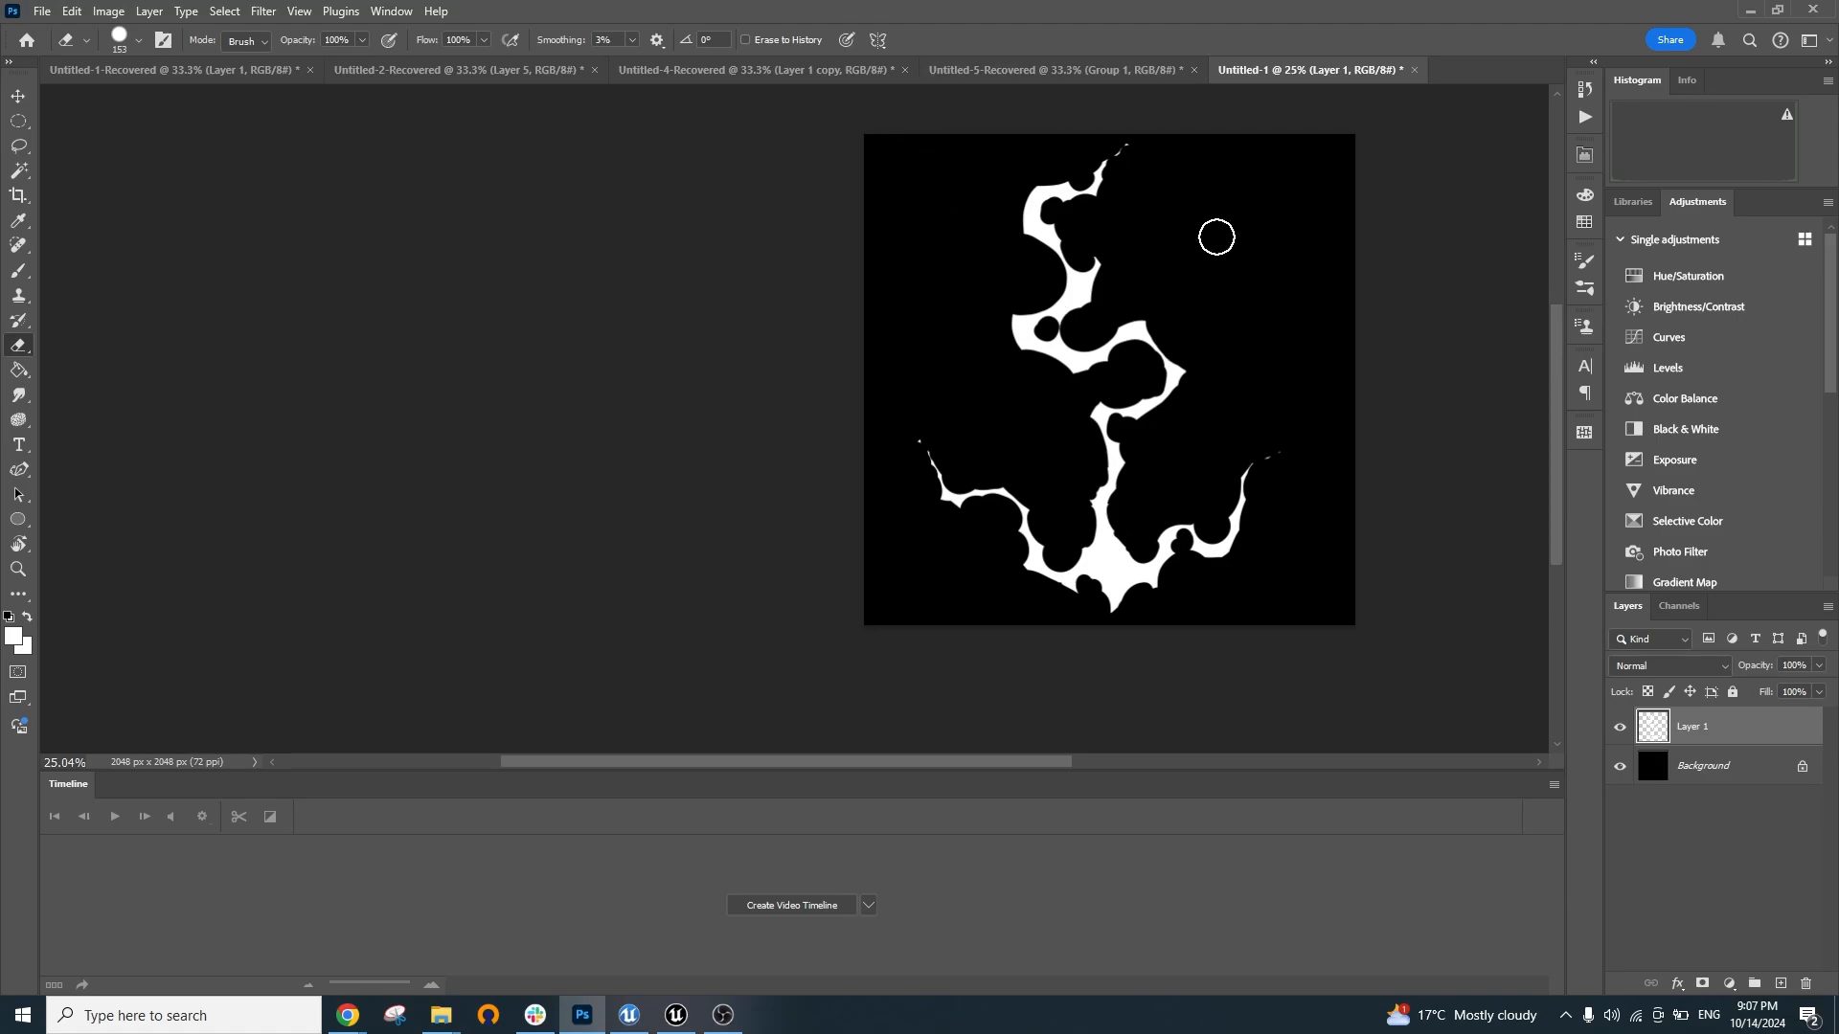
pyautogui.scroll(10, 1105, 253)
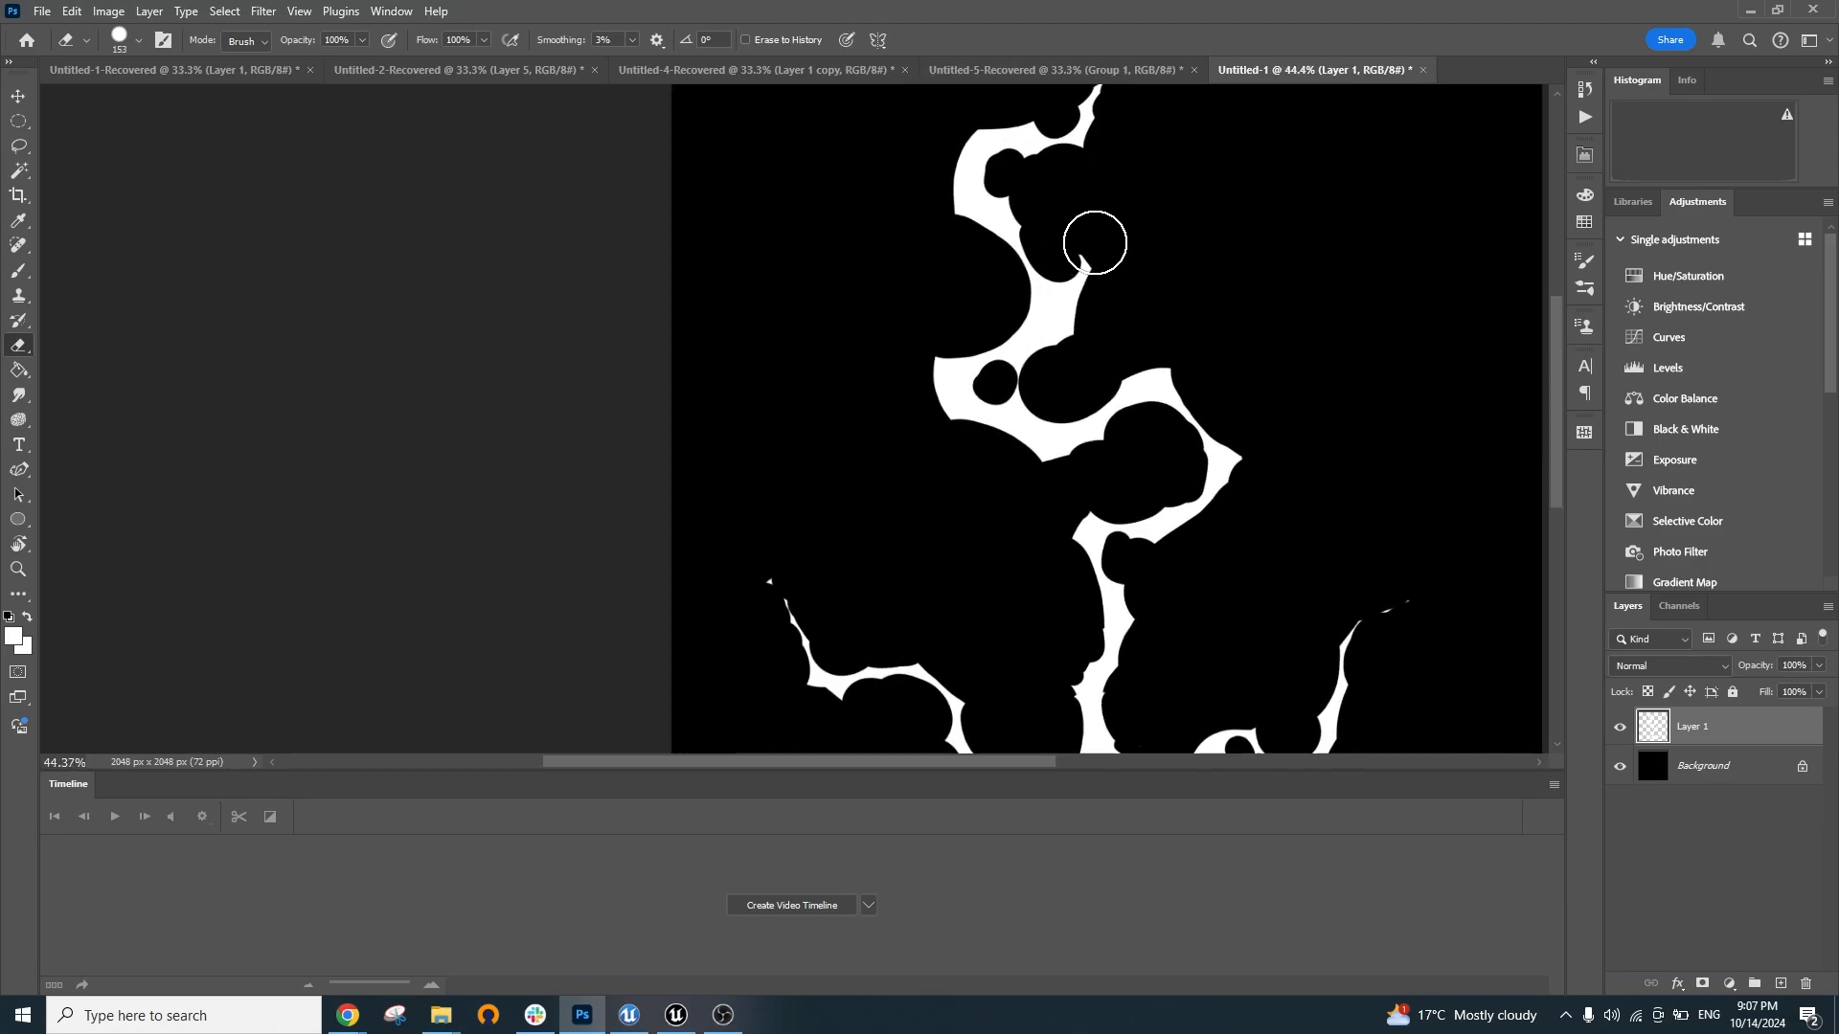
pyautogui.moveTo(1063, 249); pyautogui.dragTo(1021, 249)
pyautogui.scroll(-3, 1056, 201)
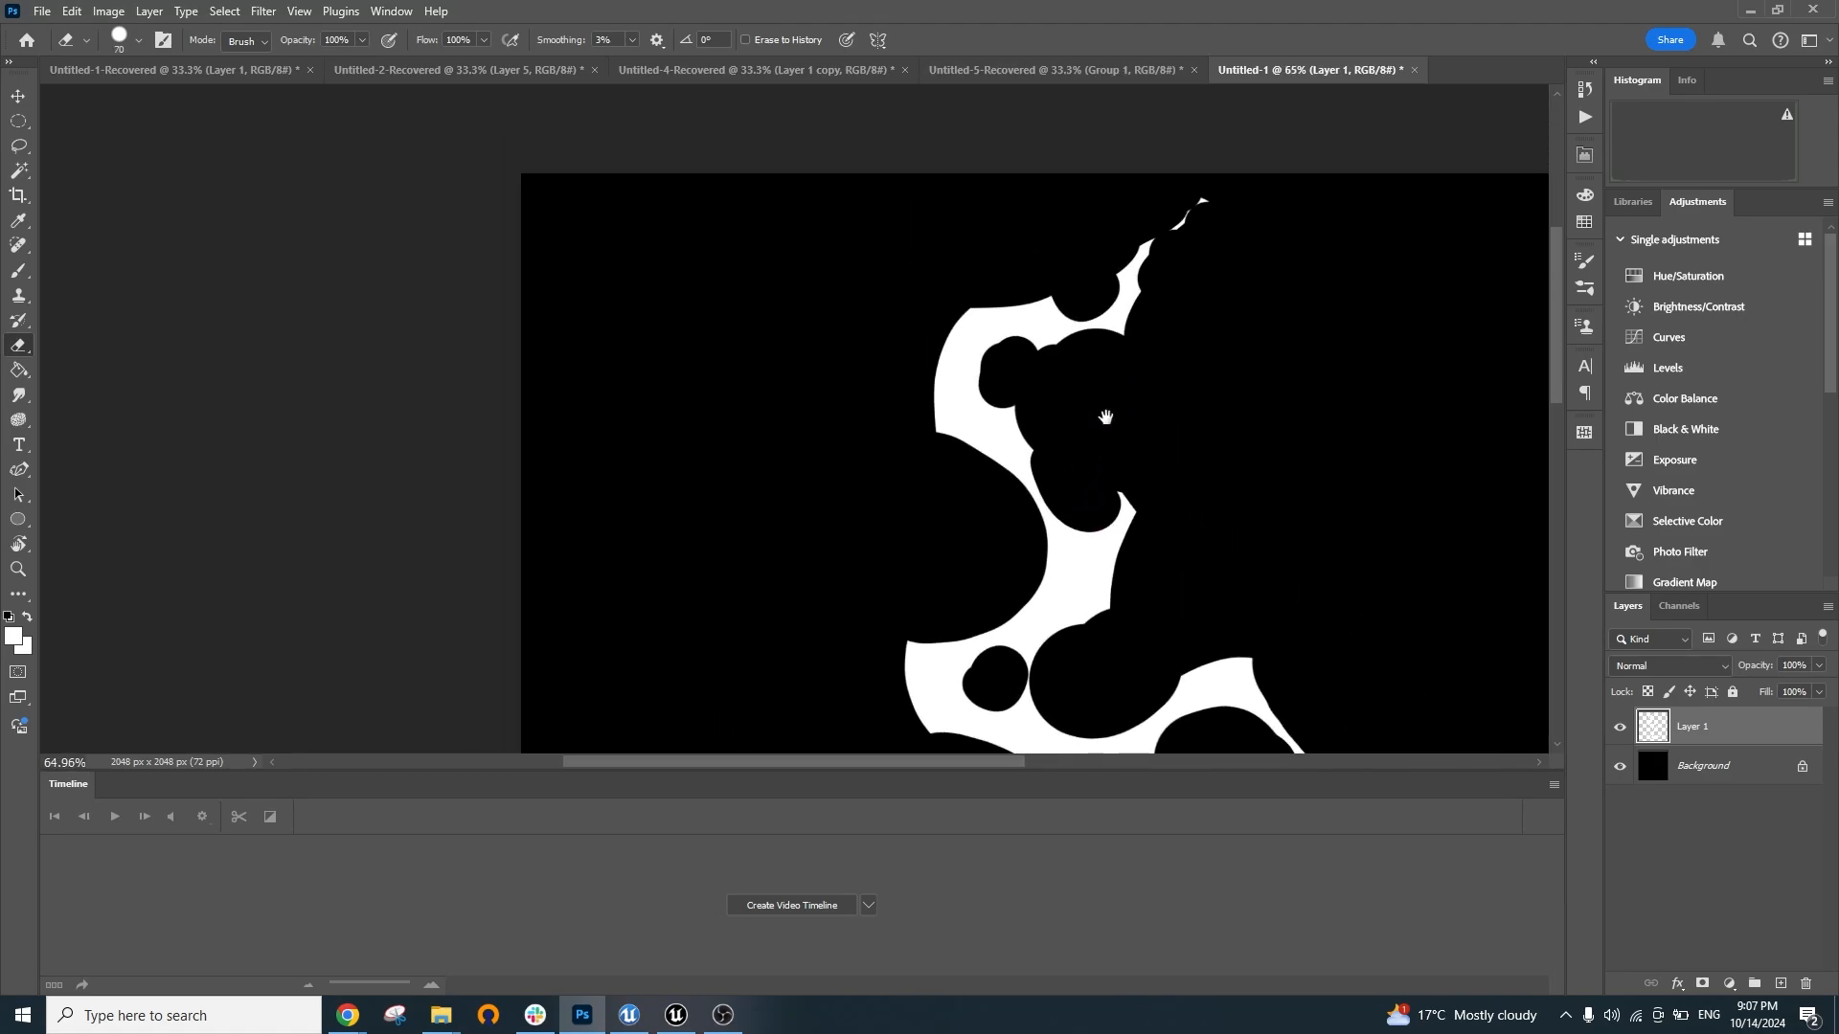
pyautogui.moveTo(1015, 341)
pyautogui.mouseDown()
pyautogui.moveTo(998, 337)
pyautogui.moveTo(1004, 382)
pyautogui.mouseUp()
pyautogui.scroll(6, 1014, 347)
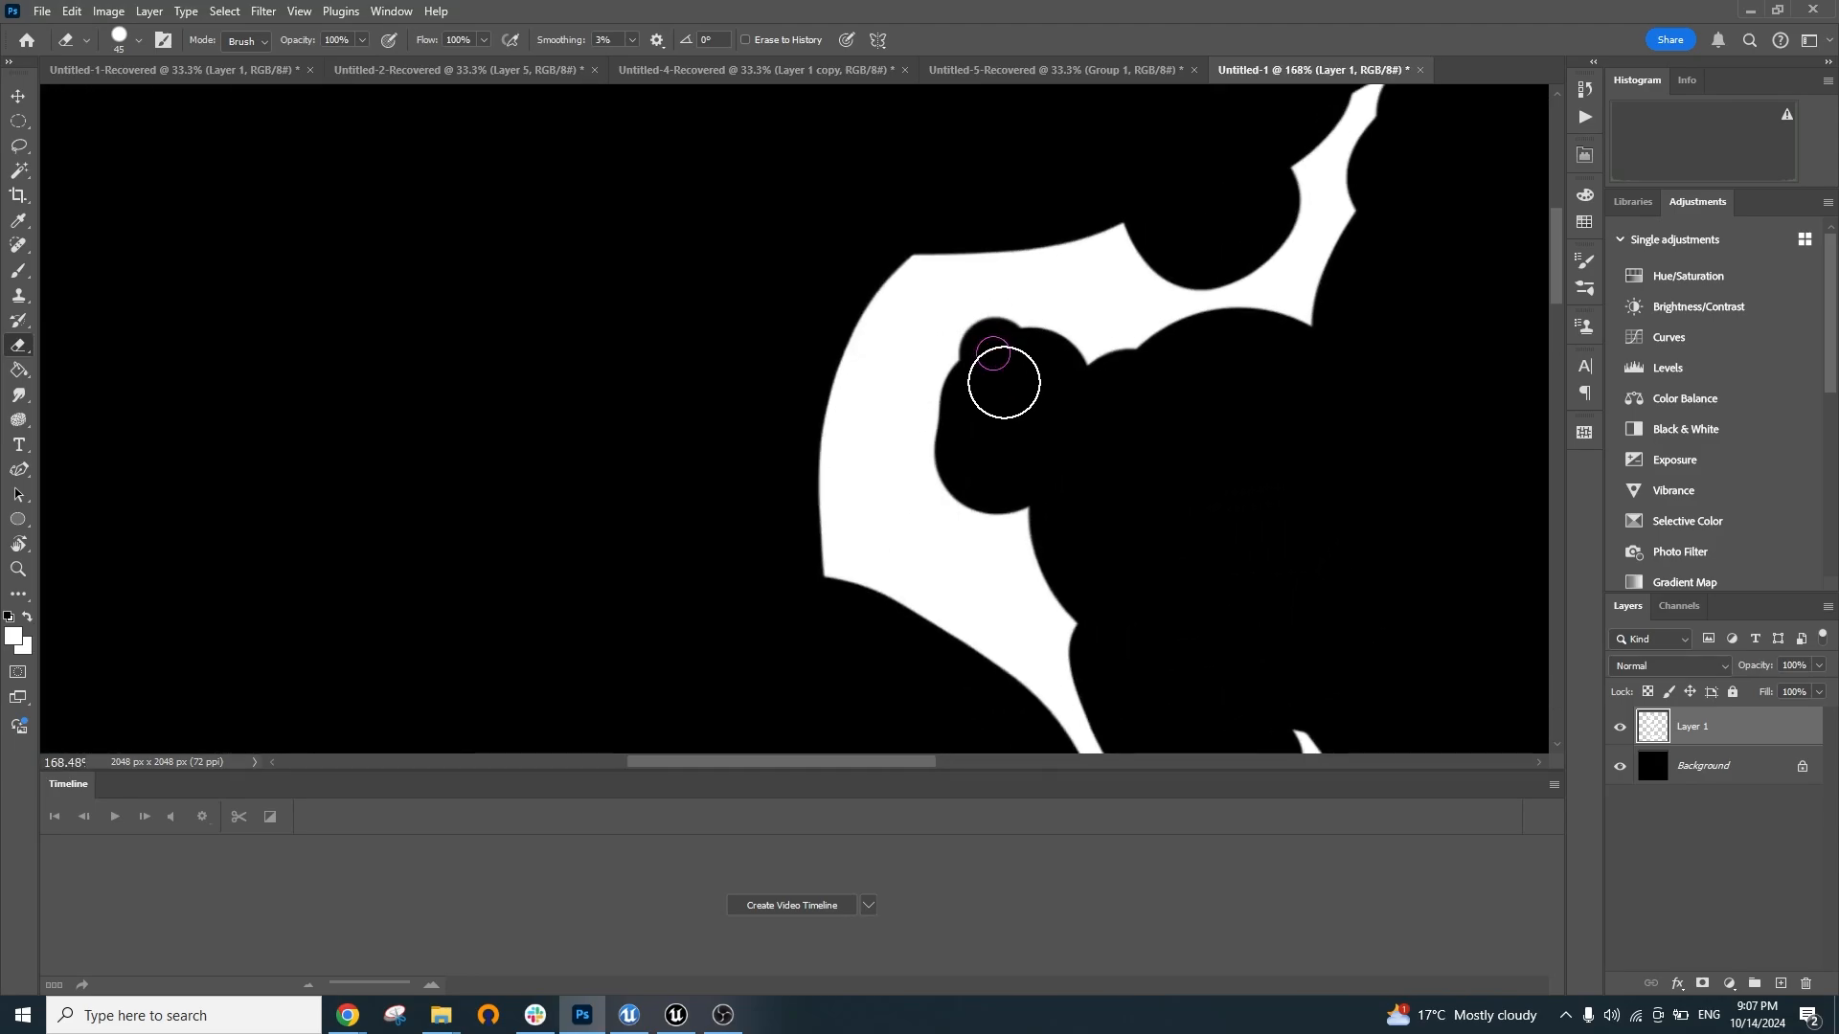
# Carve a rounded notch and a chamfered corner into the outer edge of the topmost bend with the 45 px eraser
pyautogui.moveTo(979, 259)
pyautogui.mouseDown()
pyautogui.moveTo(1027, 185)
pyautogui.moveTo(1110, 259)
pyautogui.moveTo(1043, 214)
pyautogui.mouseUp()
pyautogui.hotkey('ctrl', 'z')
pyautogui.moveTo(890, 271)
pyautogui.mouseDown()
pyautogui.moveTo(815, 320)
pyautogui.moveTo(849, 370)
pyautogui.mouseUp()
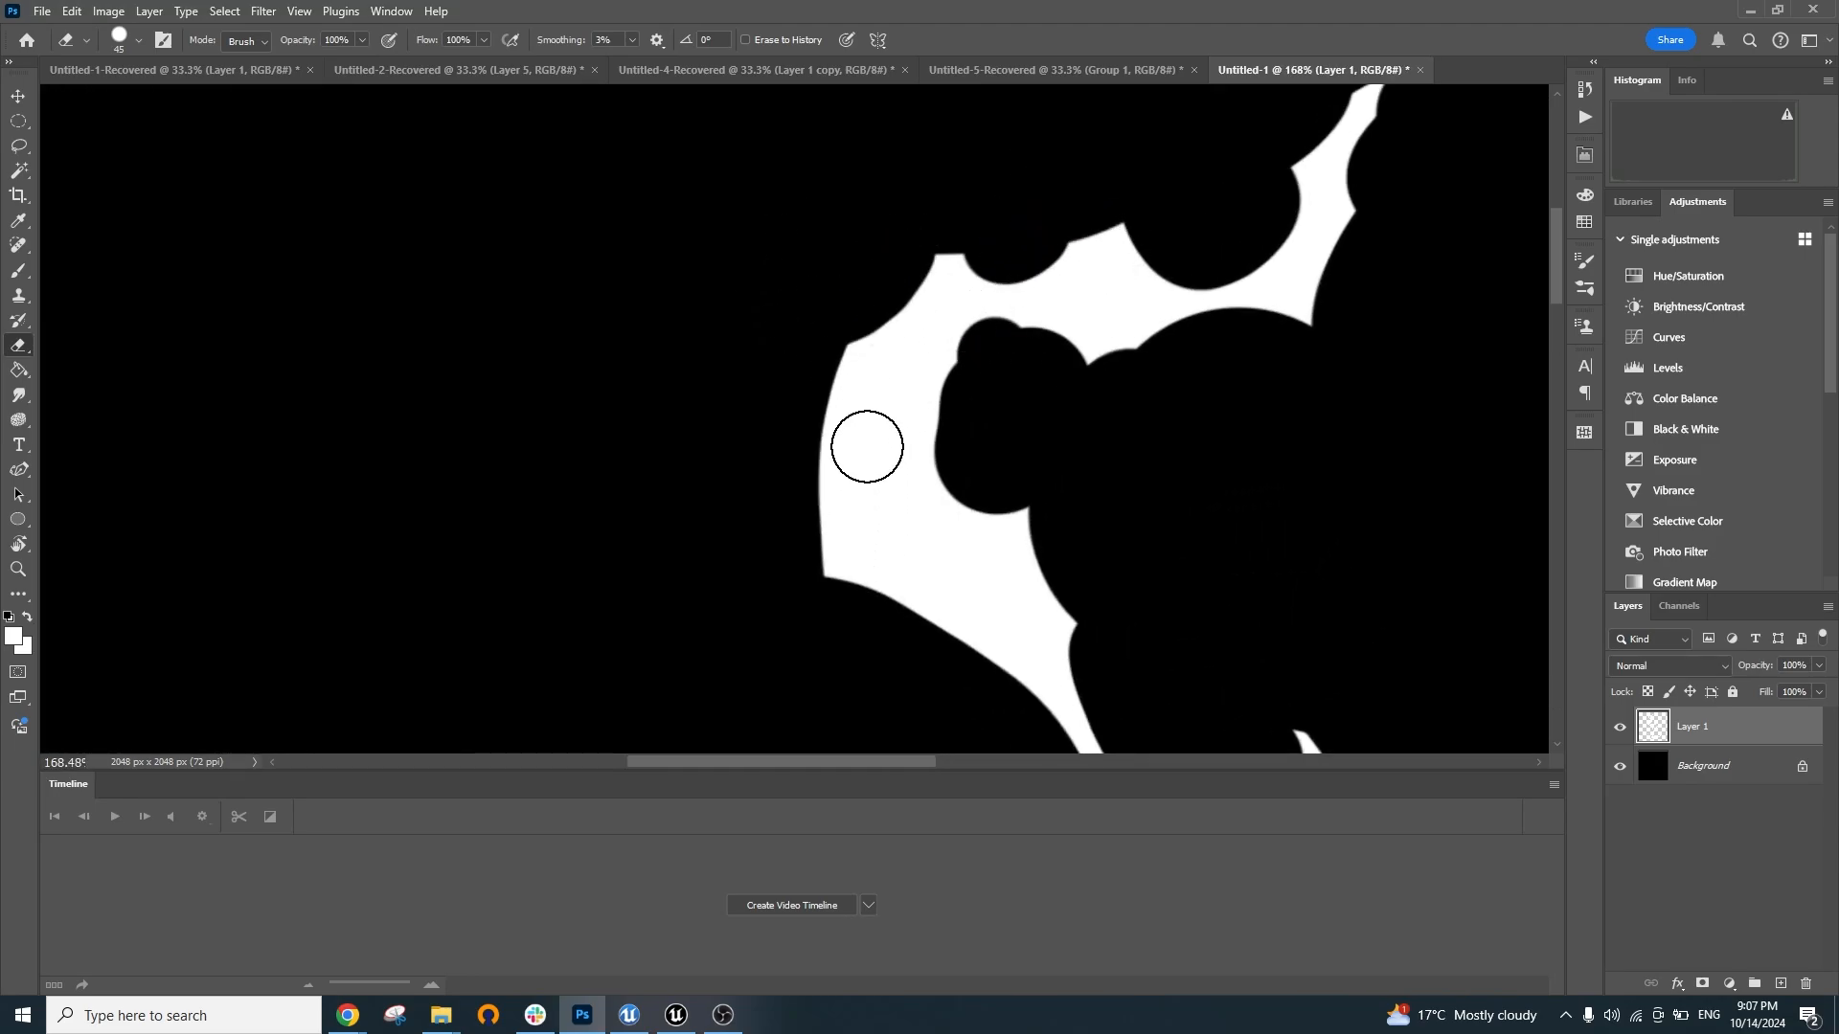
# Try carving notches into the outer edge of the trunk's topmost bend with the 45 px eraser
pyautogui.moveTo(866, 450)
pyautogui.mouseDown()
pyautogui.moveTo(952, 353)
pyautogui.moveTo(919, 455)
pyautogui.moveTo(931, 374)
pyautogui.moveTo(937, 423)
pyautogui.moveTo(784, 510)
pyautogui.moveTo(860, 466)
pyautogui.moveTo(876, 373)
pyautogui.mouseUp()
pyautogui.hotkey('ctrl', 'z')
pyautogui.hotkey('ctrl', 'z')
# Examine the trunk bends and the whole lightning shape on the canvas for areas to refine
pyautogui.scroll(-5, 1051, 453)
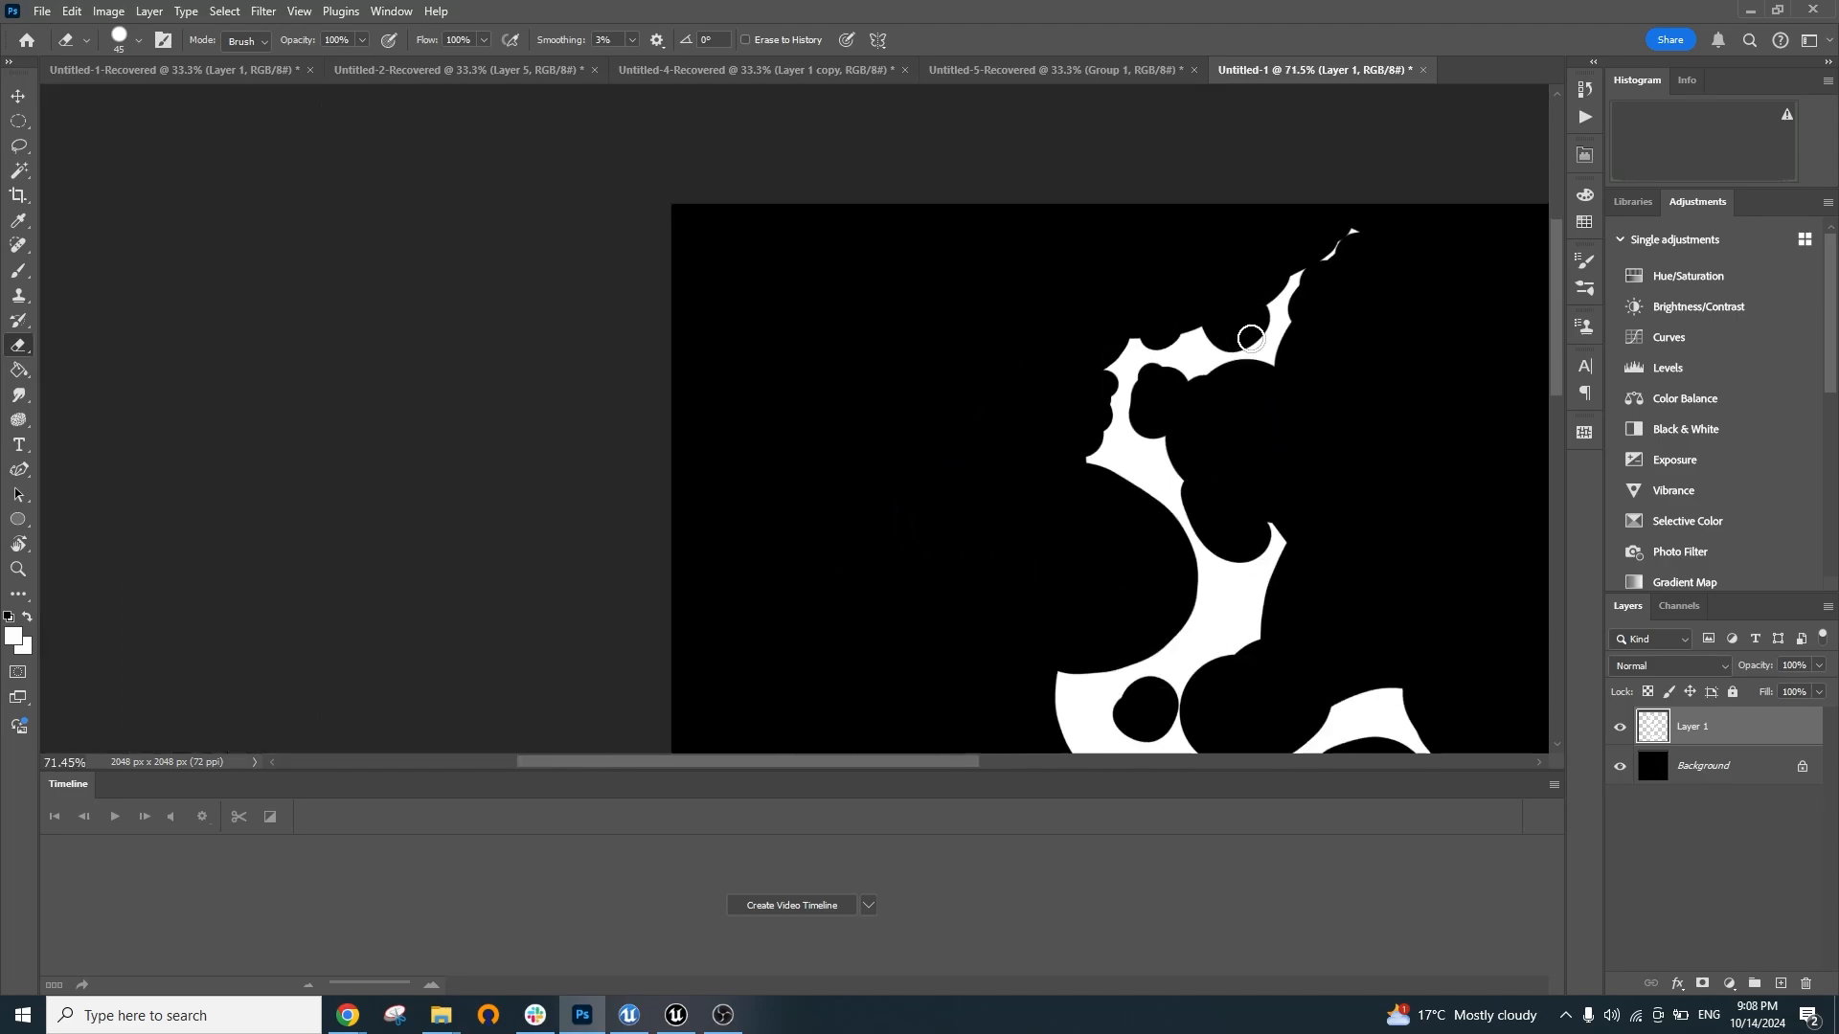
pyautogui.moveTo(1295, 404); pyautogui.dragTo(1110, 277)
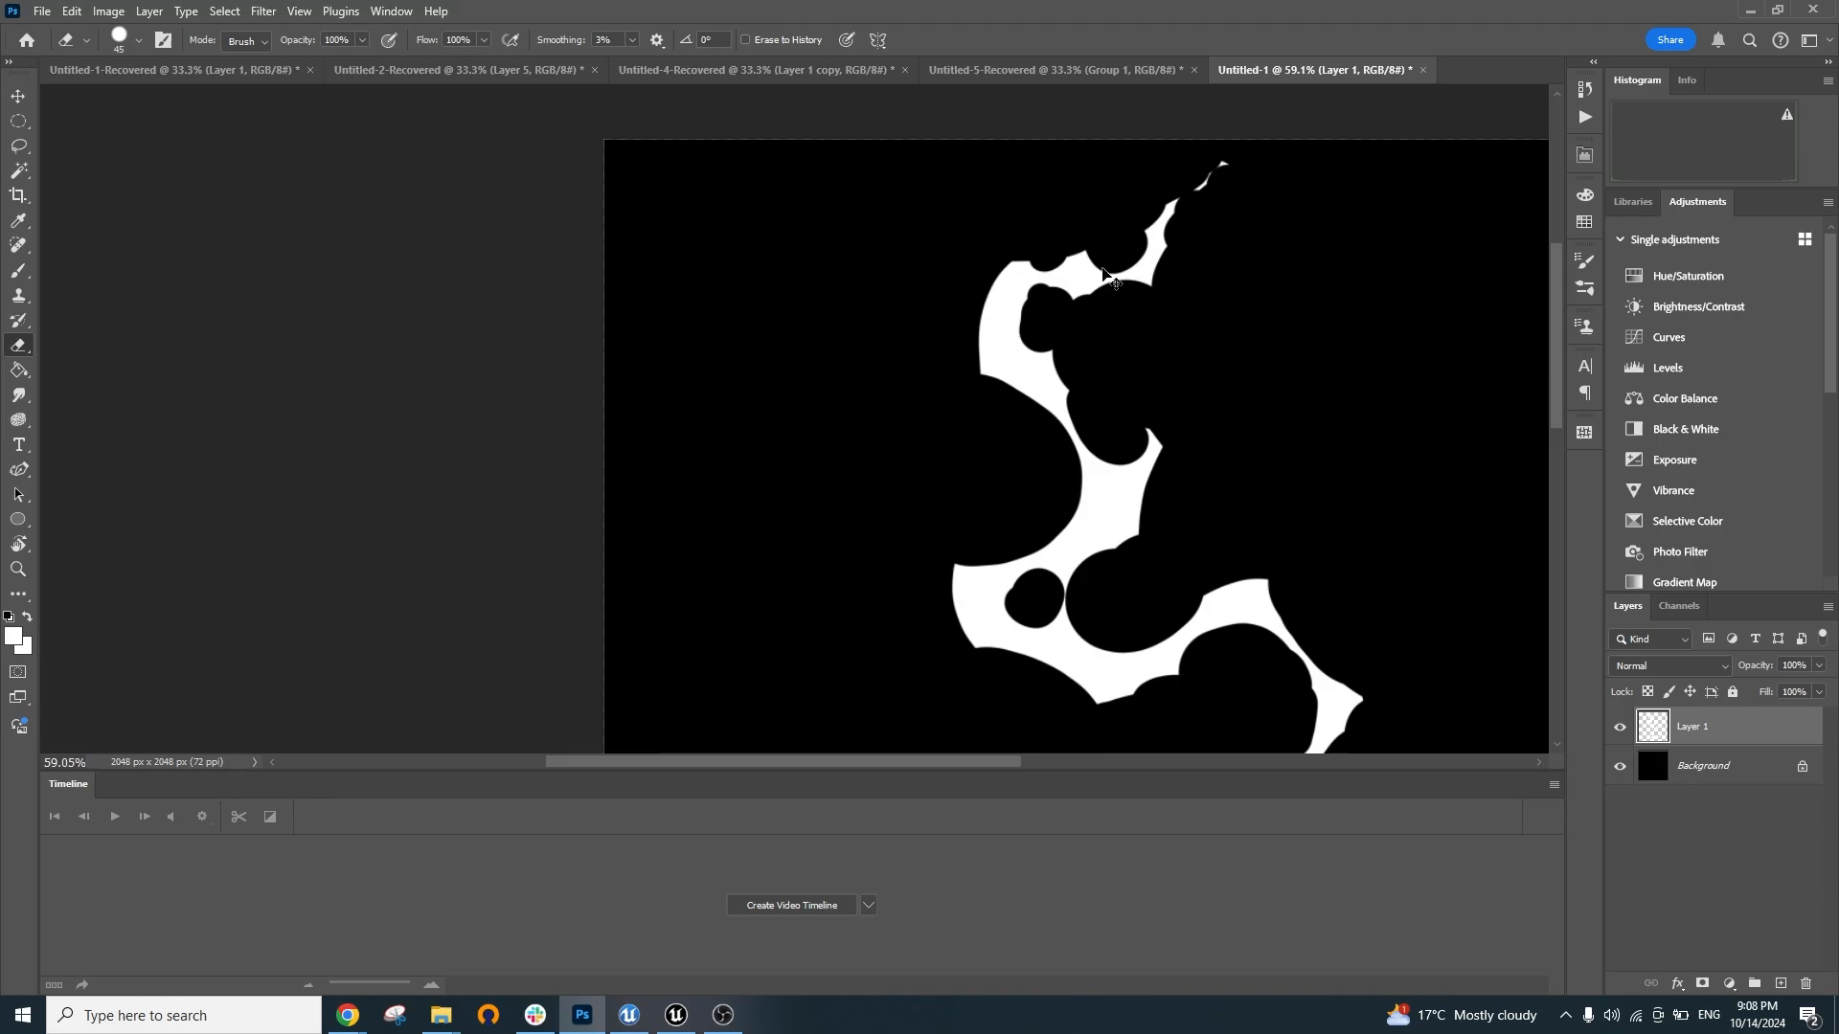
pyautogui.moveTo(1227, 335); pyautogui.dragTo(1140, 143)
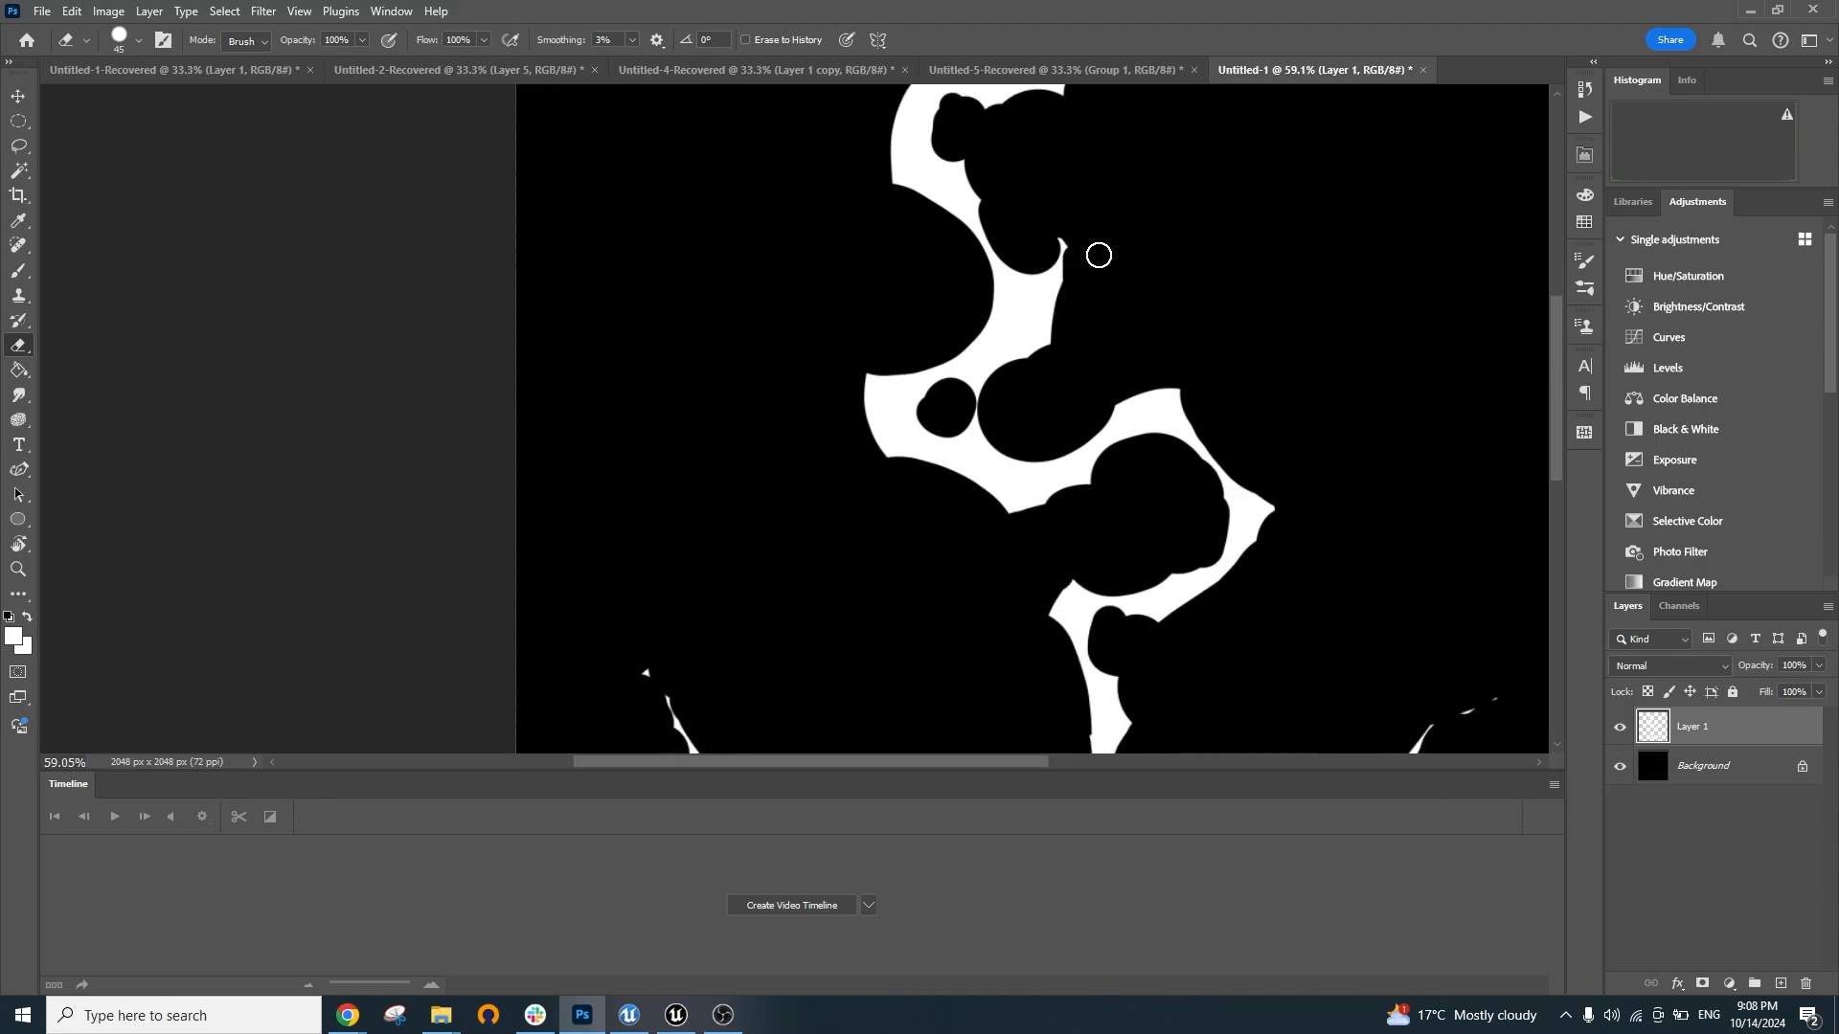
pyautogui.moveTo(1115, 349); pyautogui.dragTo(1017, 219)
pyautogui.scroll(-8, 1179, 315)
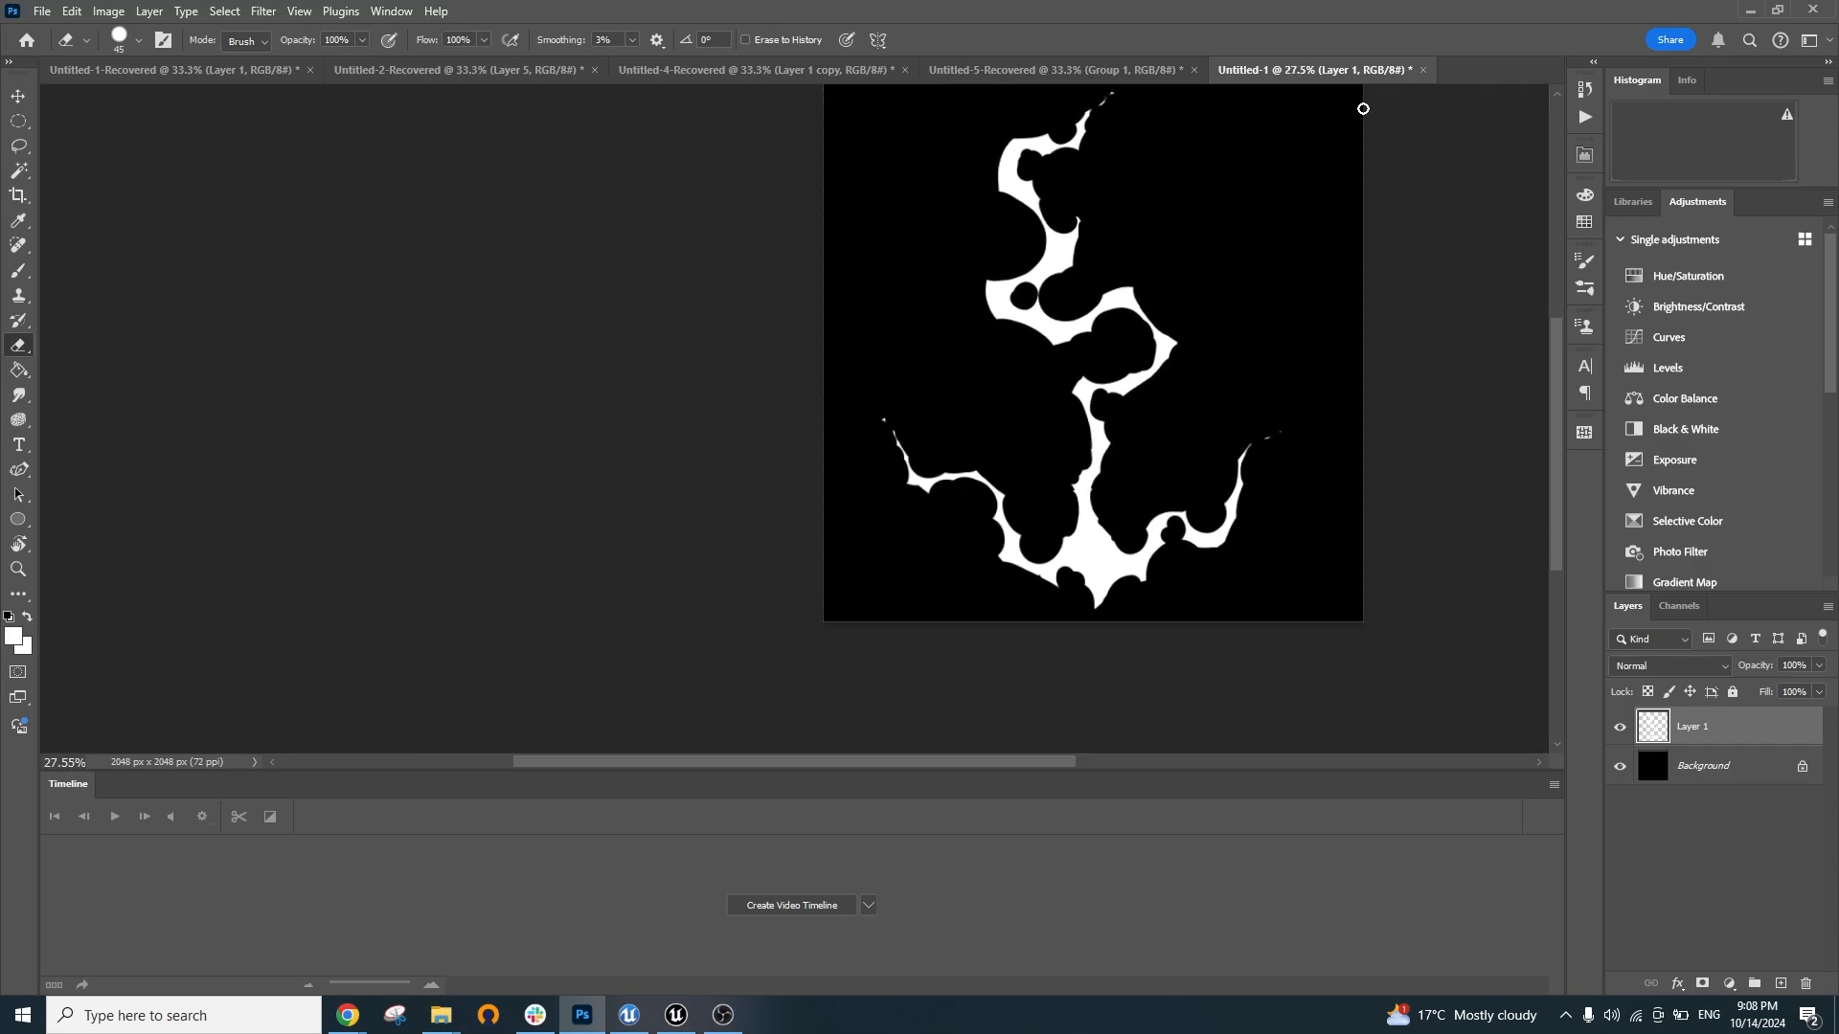
pyautogui.scroll(-2, 1184, 299)
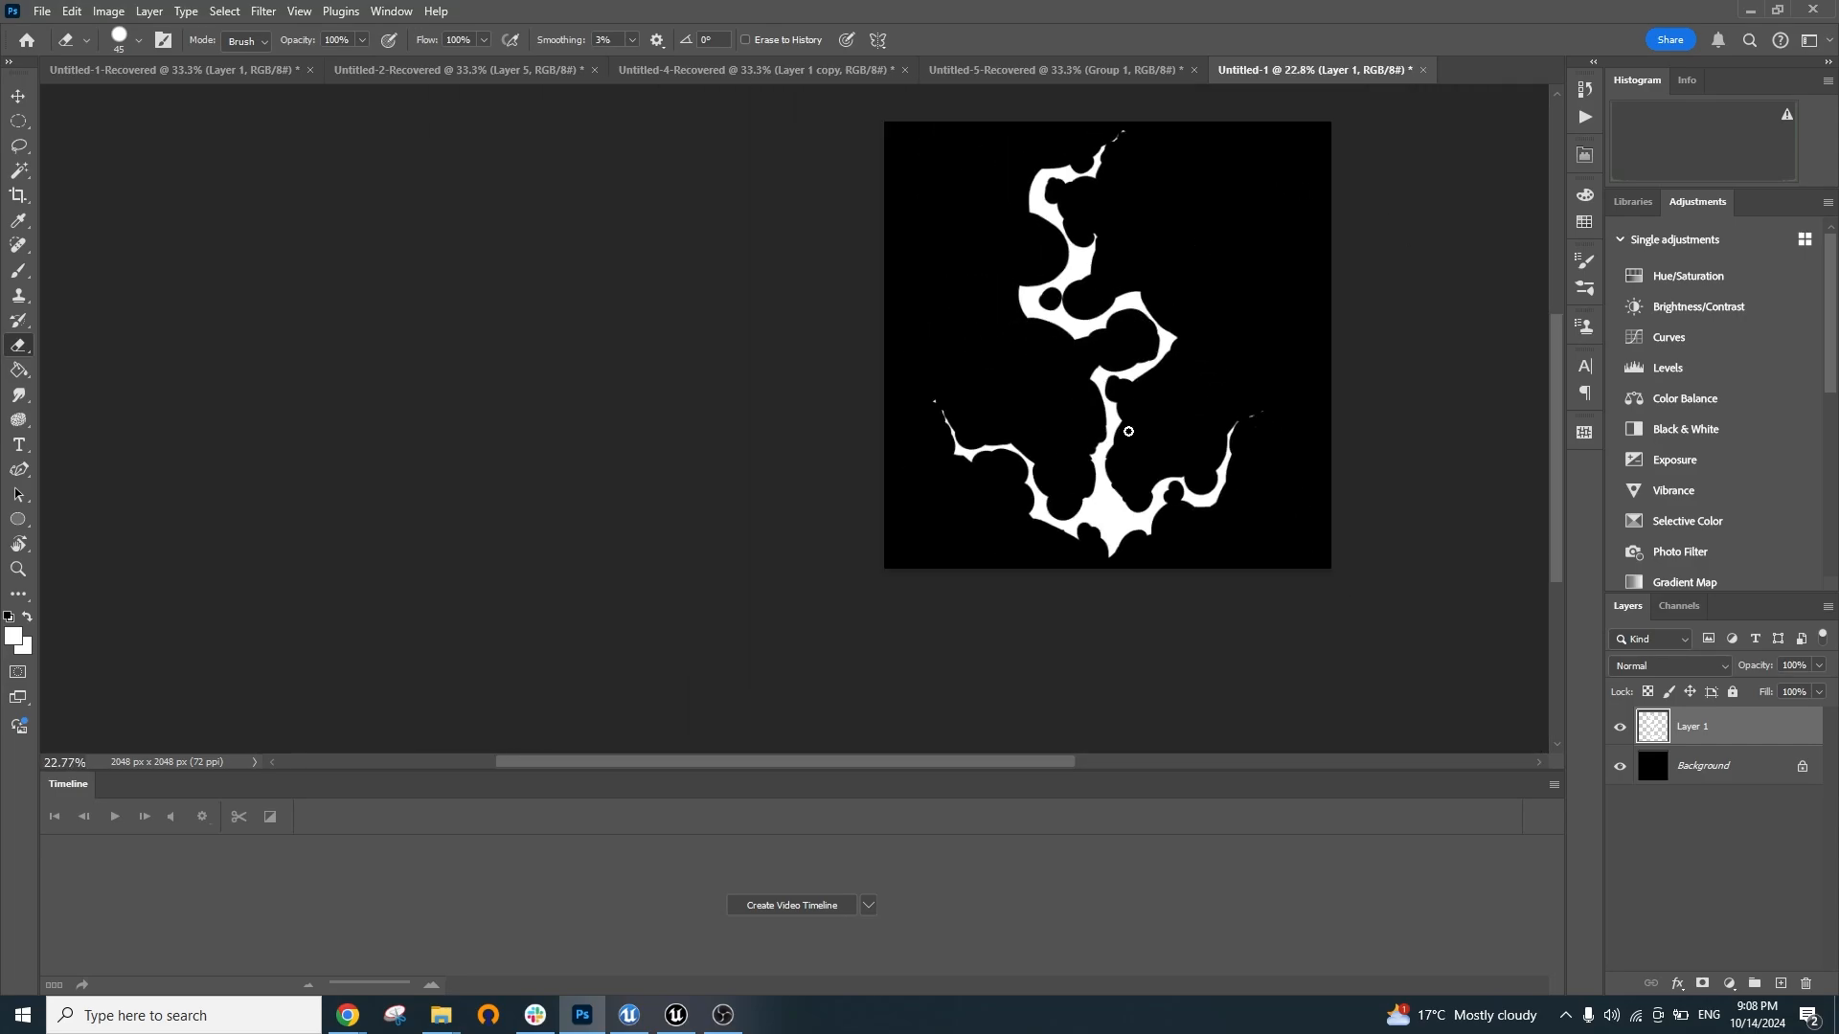
pyautogui.scroll(6, 1129, 440)
pyautogui.scroll(-4, 1150, 447)
pyautogui.scroll(2, 1065, 228)
pyautogui.moveTo(1131, 197); pyautogui.dragTo(1113, 267)
pyautogui.scroll(3, 1022, 231)
# Try painting a wavy white strand from the trunk's middle left bend down to the lower trunk with a 54 px brush
pyautogui.press('b')
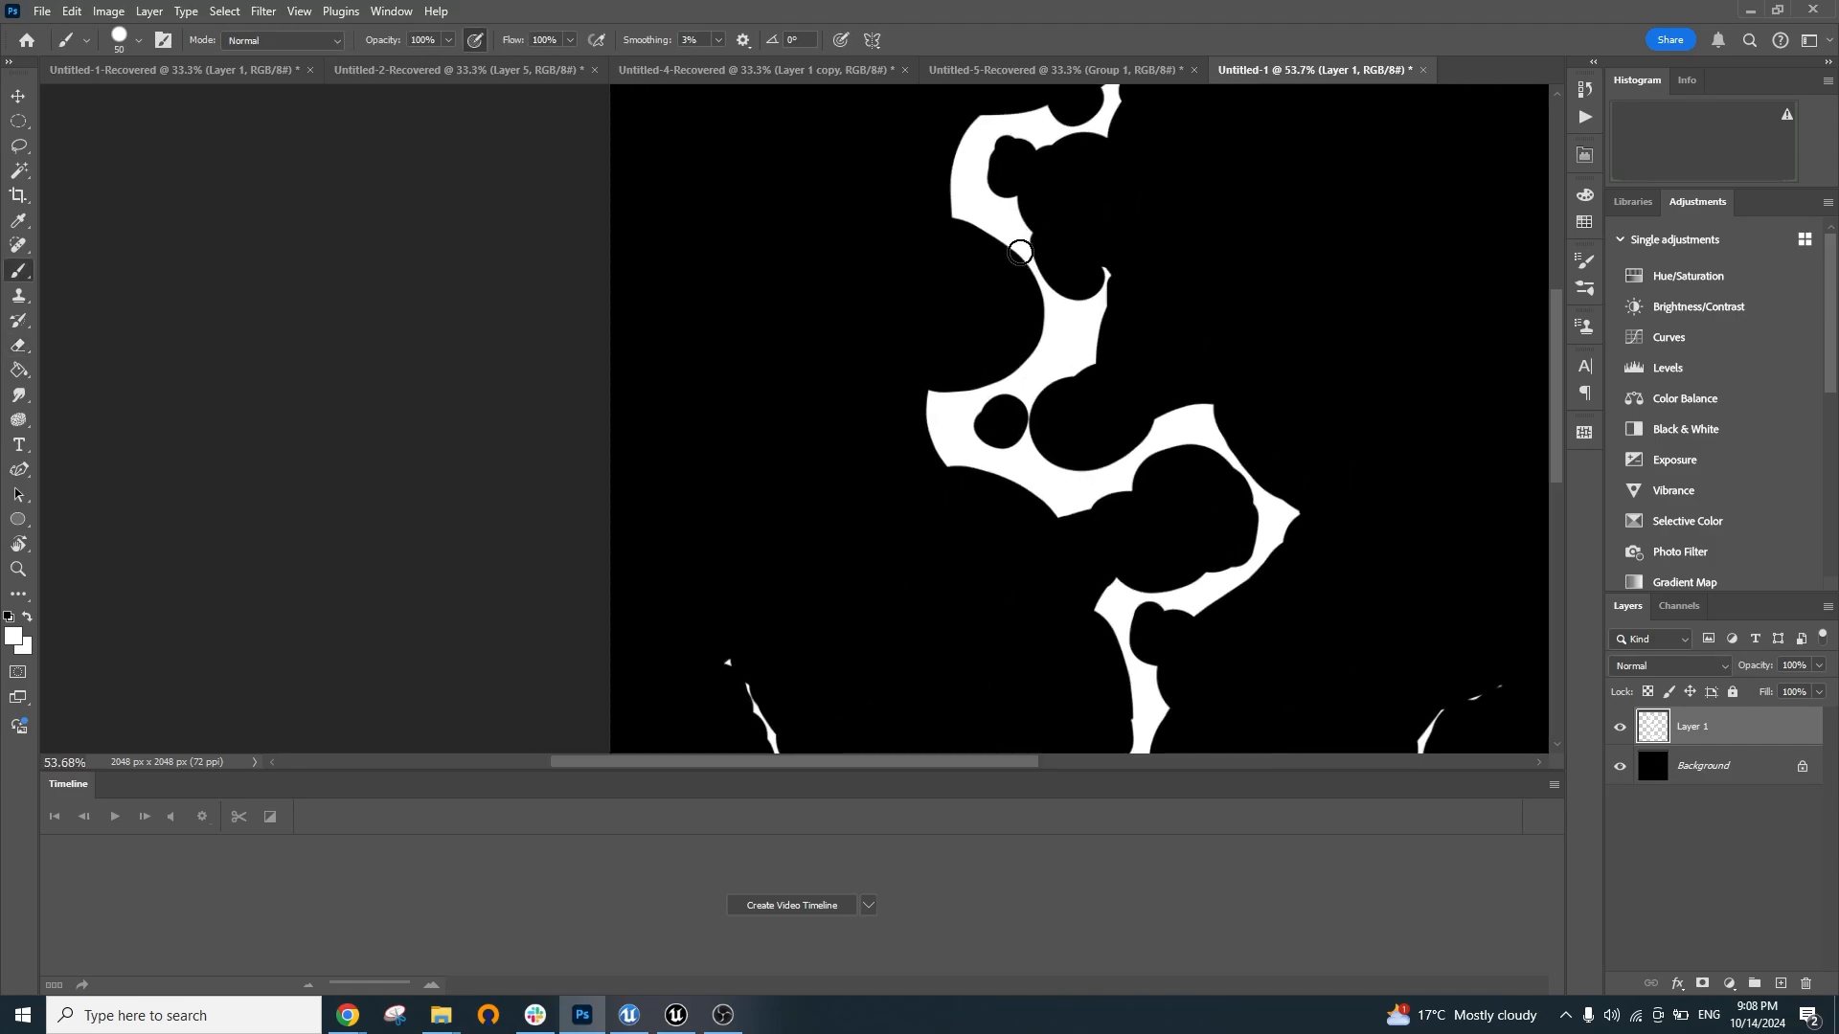
pyautogui.moveTo(1230, 345)
pyautogui.mouseDown()
pyautogui.moveTo(1147, 212)
pyautogui.moveTo(1136, 143)
pyautogui.mouseUp()
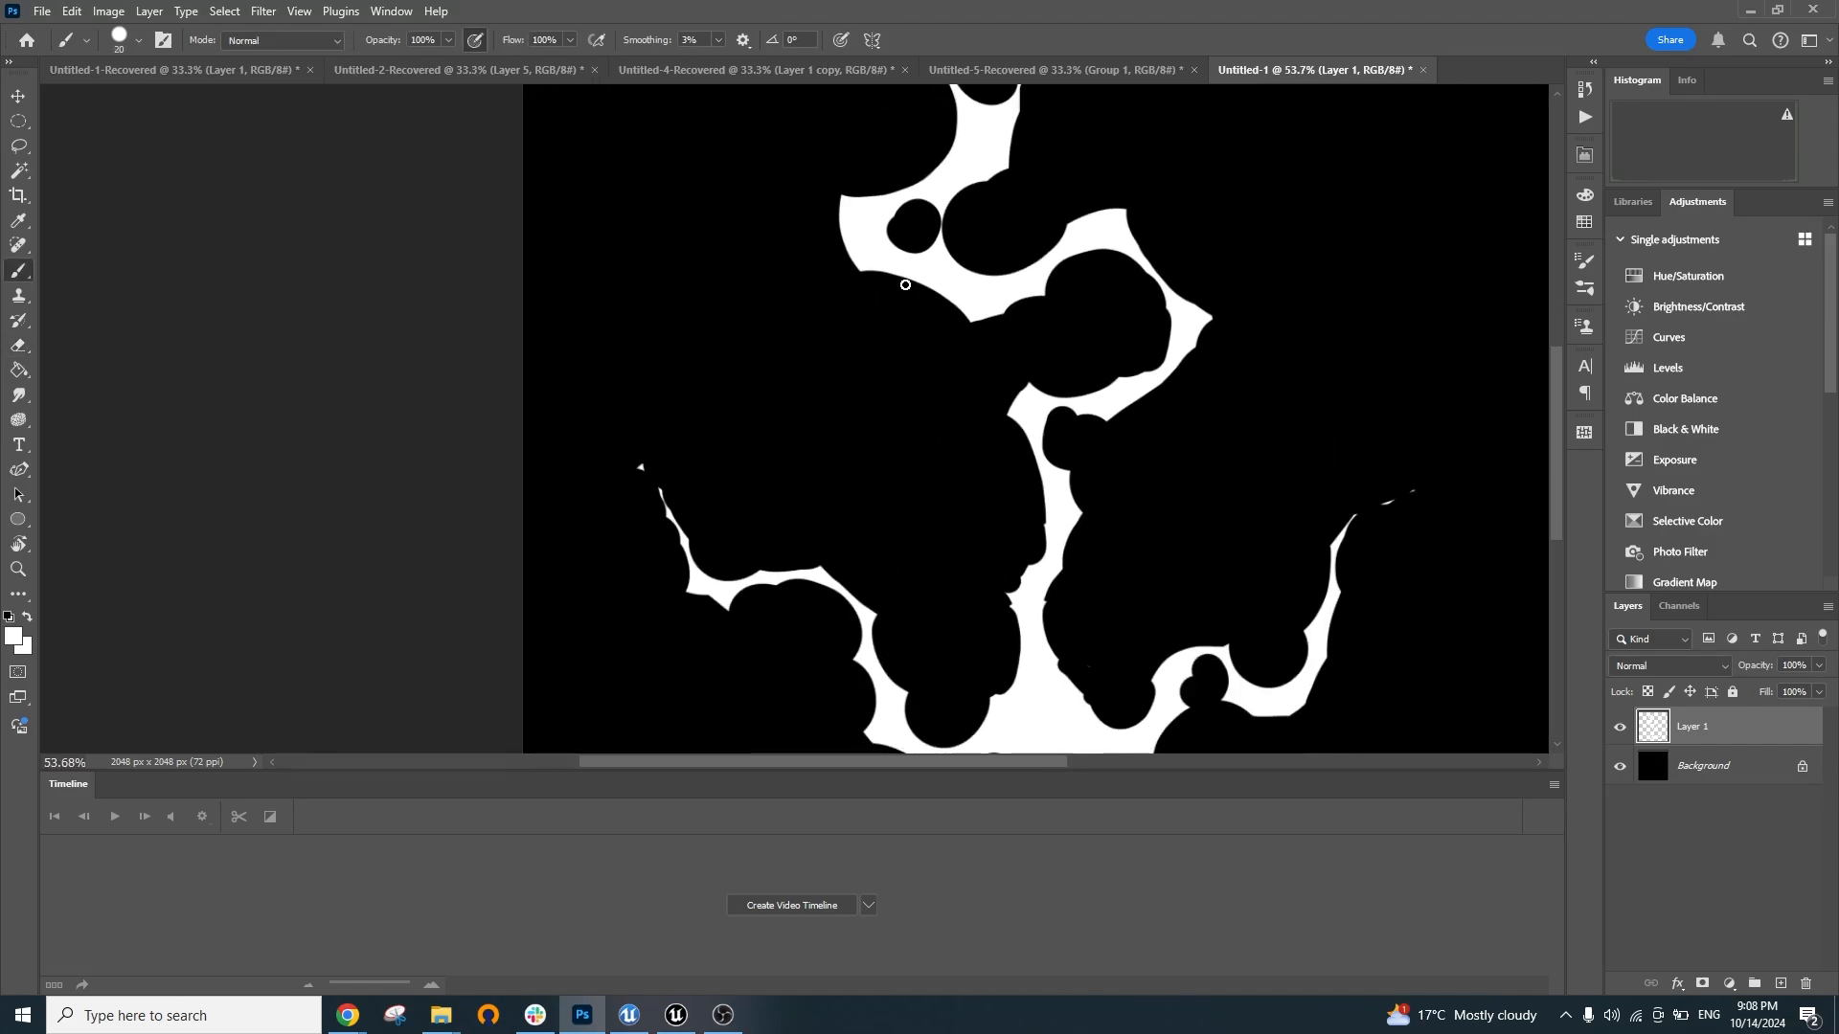
pyautogui.keyDown('alt'); pyautogui.rightClick(861, 273); pyautogui.keyUp('alt')
pyautogui.moveTo(870, 262)
pyautogui.mouseDown()
pyautogui.moveTo(926, 407)
pyautogui.moveTo(997, 461)
pyautogui.moveTo(990, 535)
pyautogui.moveTo(1028, 591)
pyautogui.mouseUp()
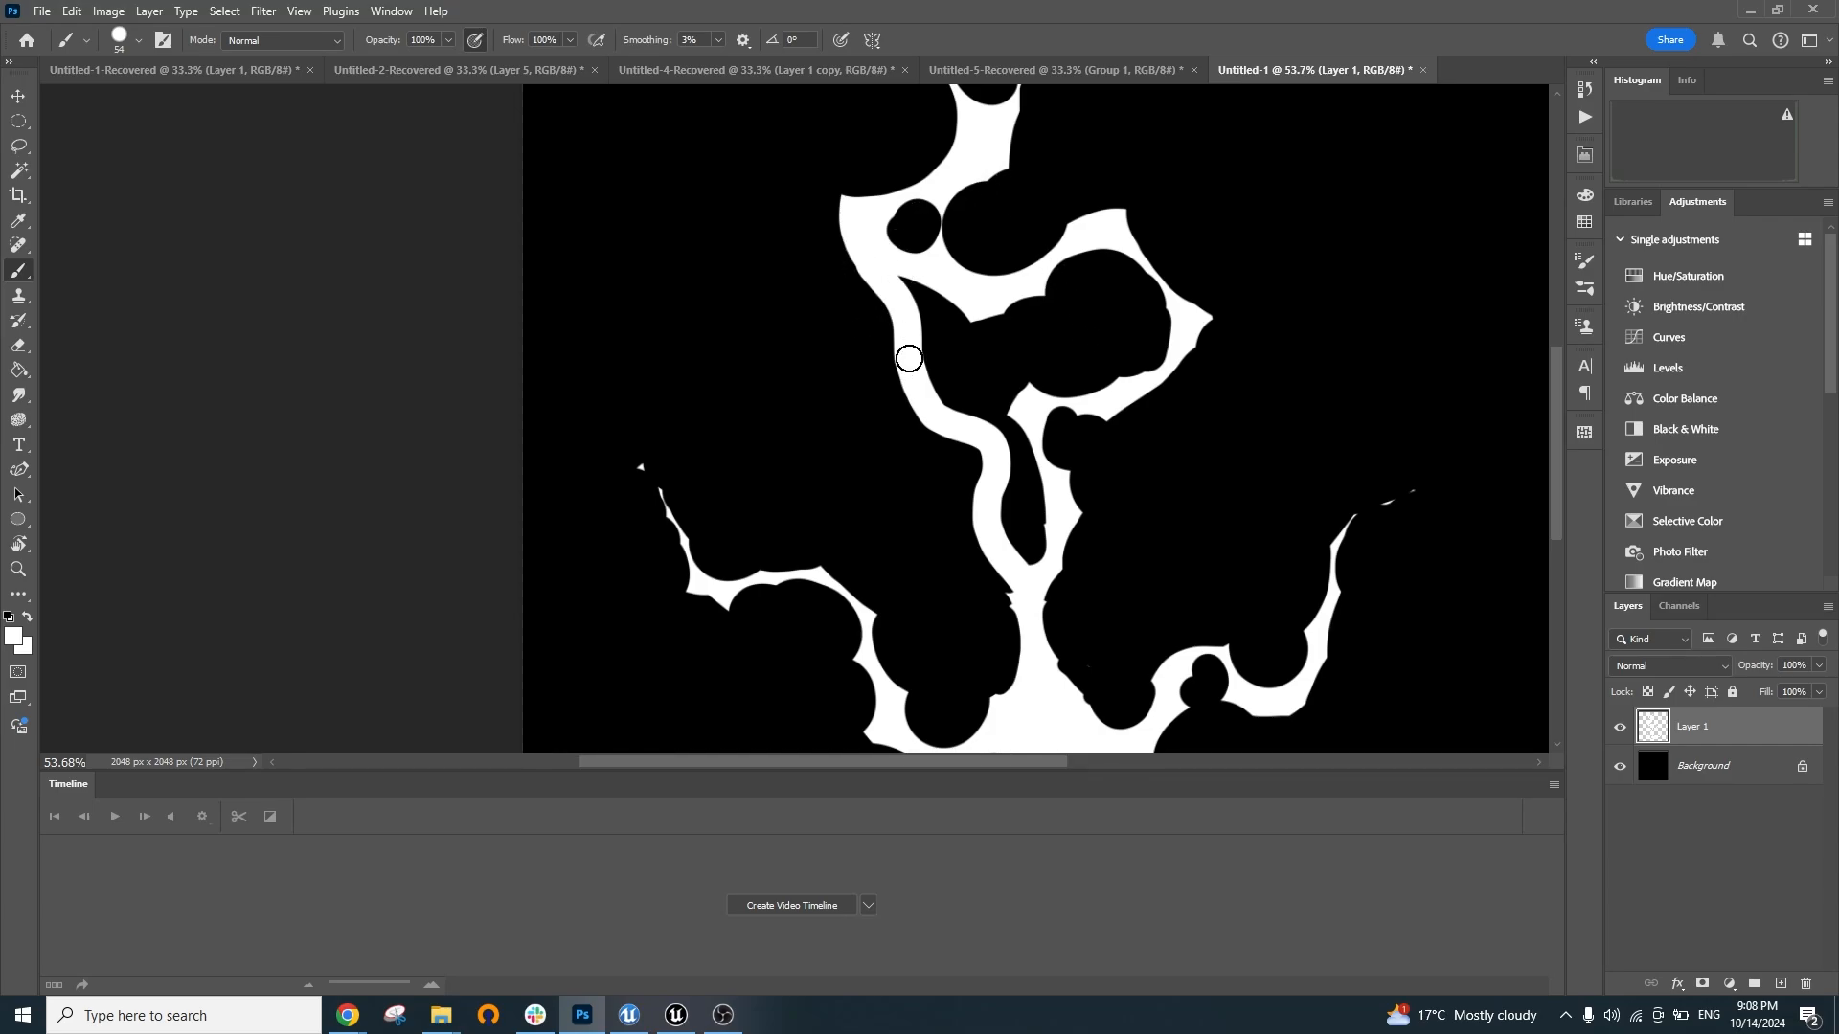
pyautogui.scroll(-2, 1028, 431)
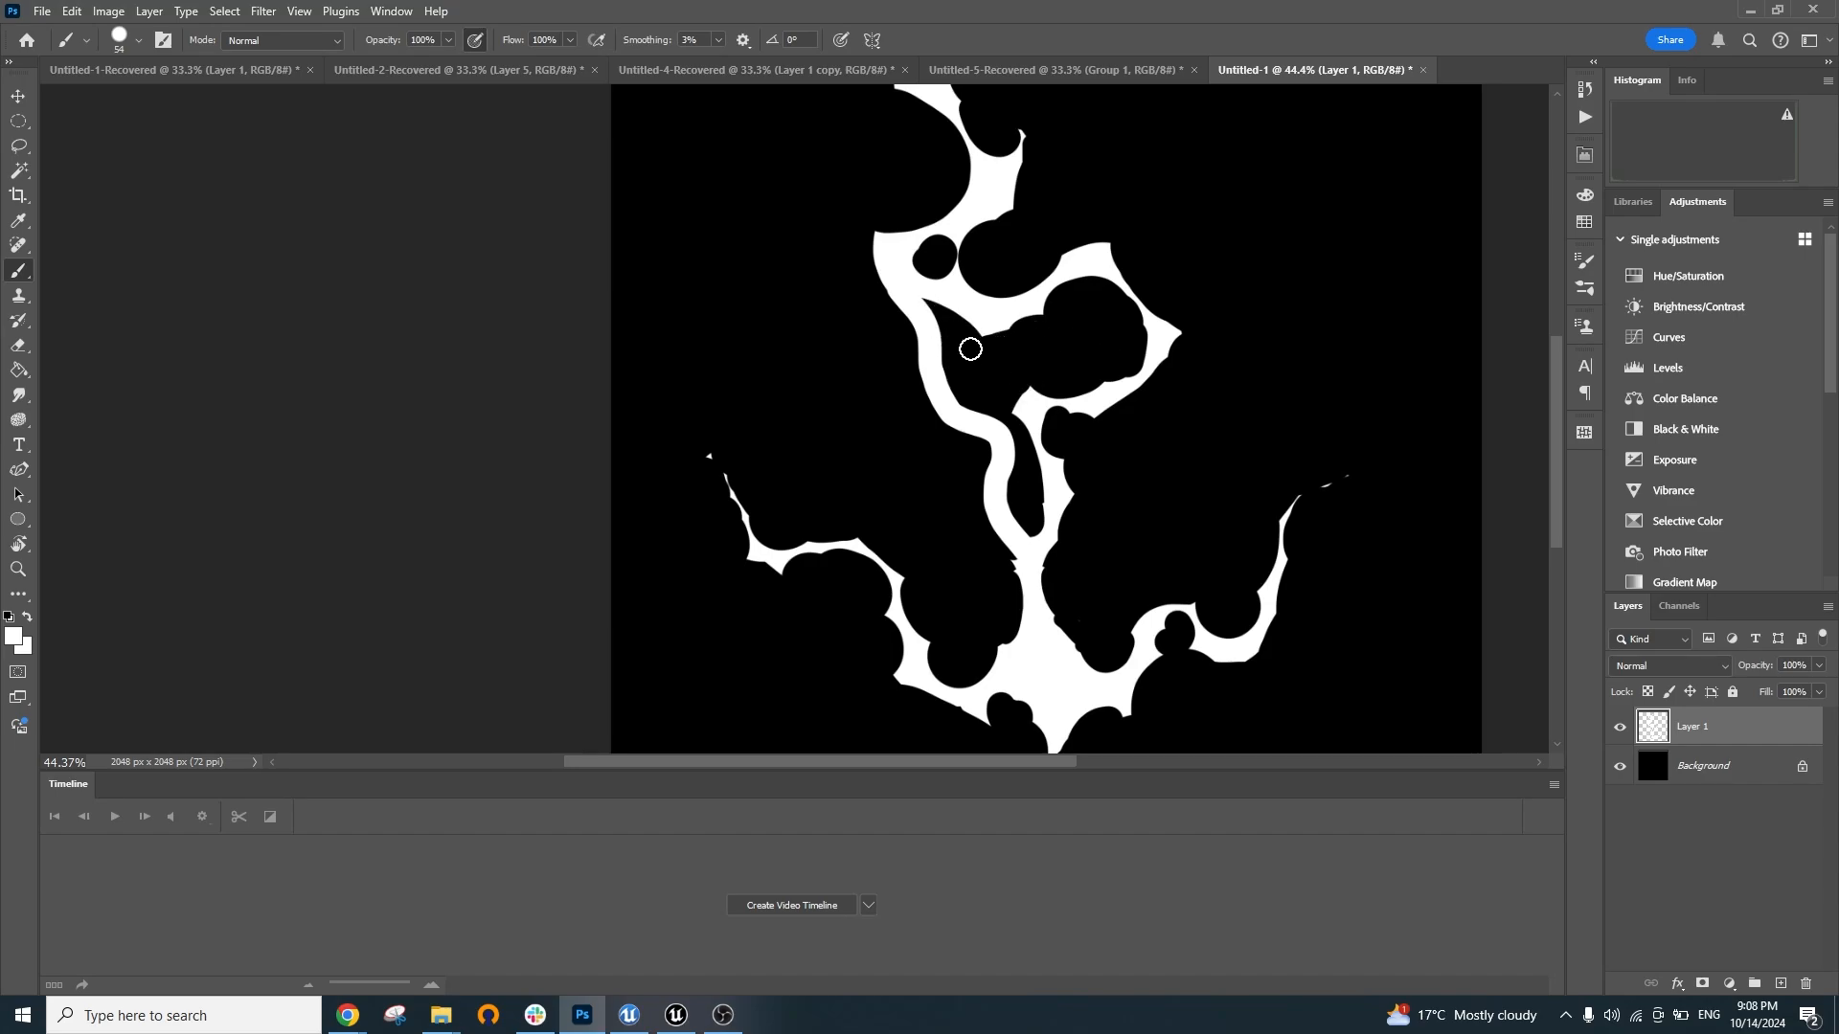
pyautogui.hotkey('ctrl', 'z')
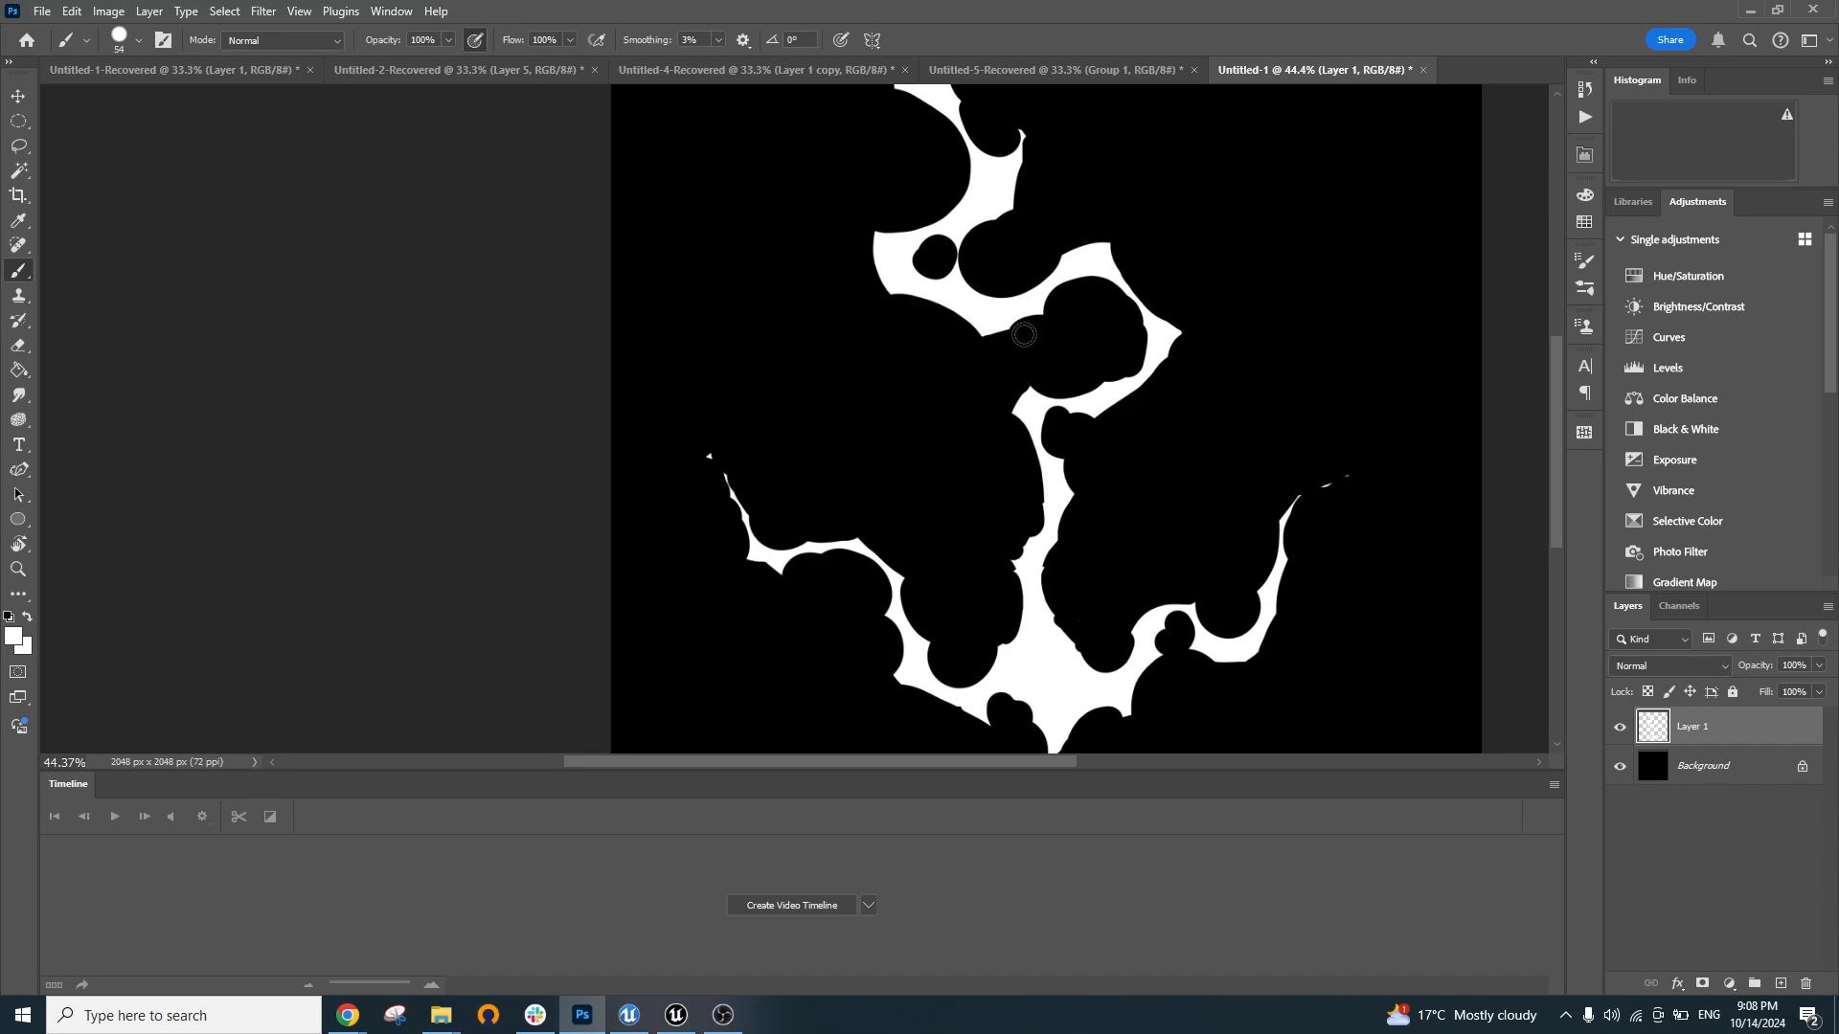
# Try painting a white strand that joins the left ends of the topmost and middle bends with the 54 px brush
pyautogui.scroll(3, 973, 191)
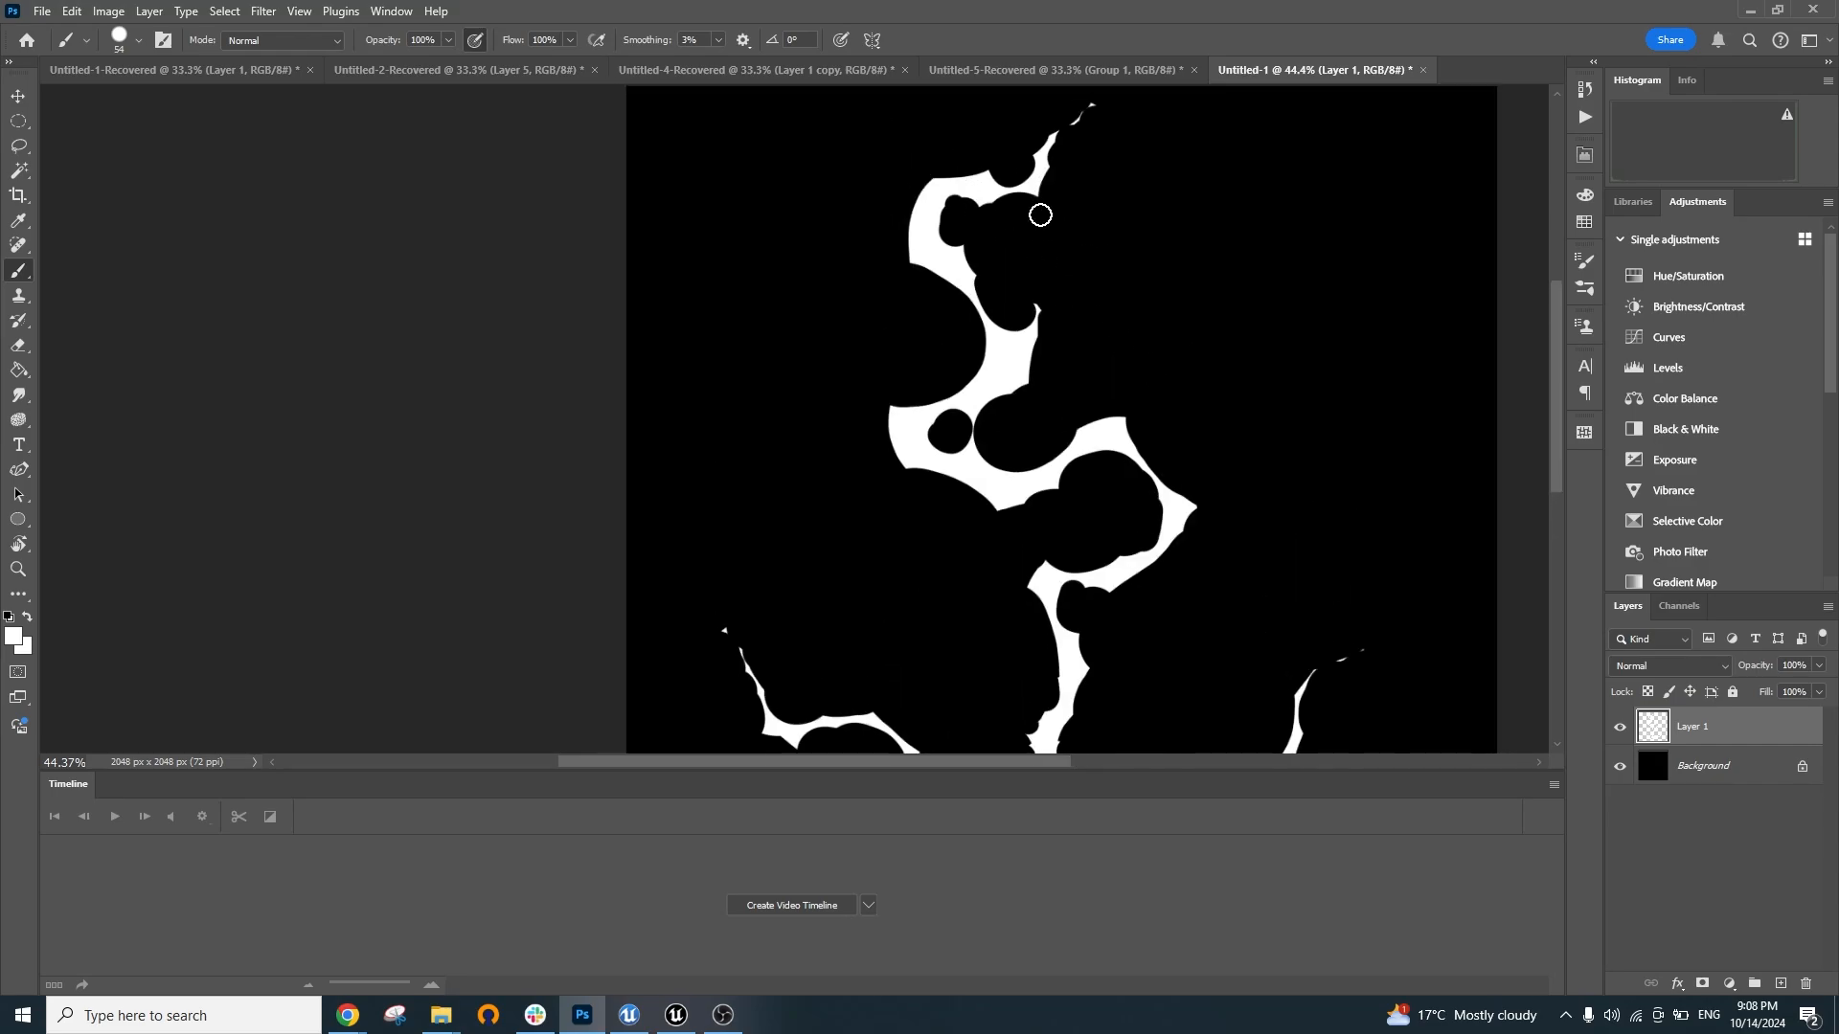
pyautogui.moveTo(918, 260)
pyautogui.mouseDown()
pyautogui.moveTo(892, 338)
pyautogui.moveTo(875, 296)
pyautogui.moveTo(907, 353)
pyautogui.moveTo(886, 407)
pyautogui.mouseUp()
pyautogui.hotkey('ctrl', 'z')
pyautogui.hotkey('ctrl', 'z')
pyautogui.moveTo(919, 268); pyautogui.dragTo(887, 407)
pyautogui.hotkey('ctrl', 'z')
pyautogui.moveTo(921, 222)
pyautogui.mouseDown()
pyautogui.moveTo(869, 271)
pyautogui.moveTo(872, 321)
pyautogui.moveTo(888, 393)
pyautogui.moveTo(921, 412)
pyautogui.mouseUp()
pyautogui.hotkey('ctrl', 'z')
pyautogui.moveTo(926, 258); pyautogui.dragTo(896, 388)
pyautogui.hotkey('ctrl', 'z')
pyautogui.moveTo(922, 254); pyautogui.dragTo(901, 390)
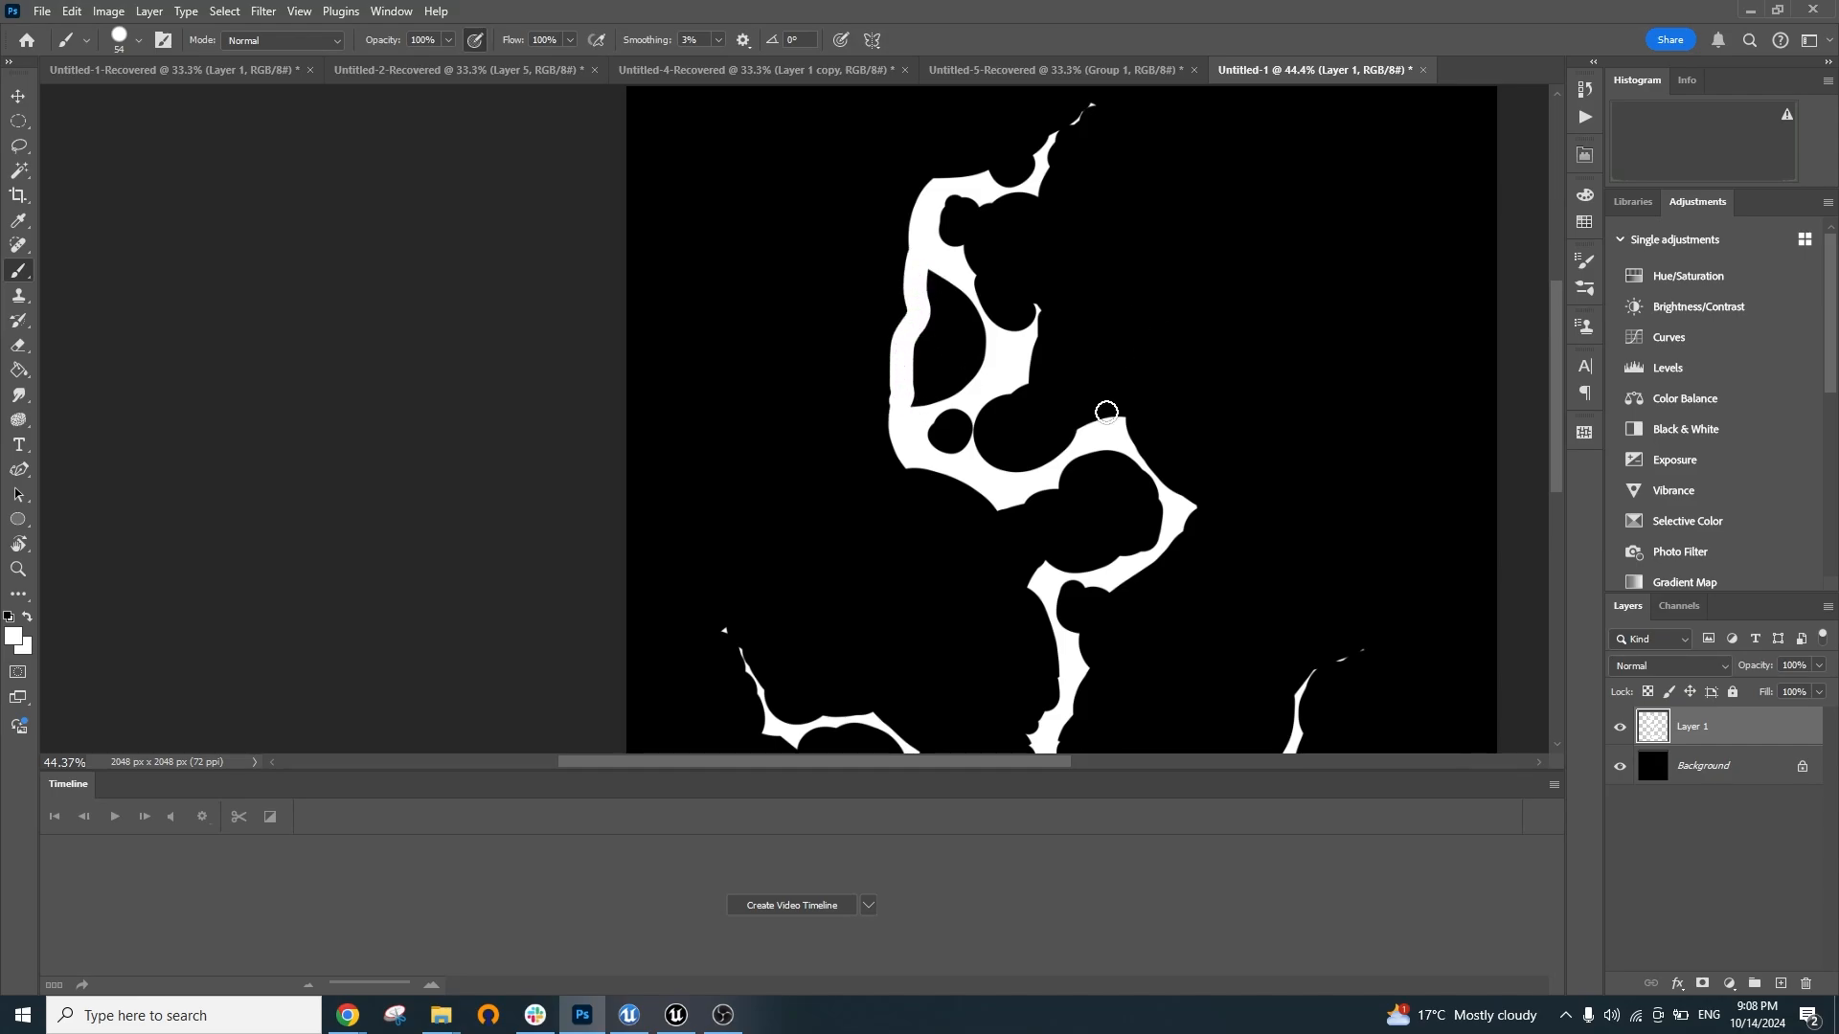
pyautogui.hotkey('ctrl', 'z')
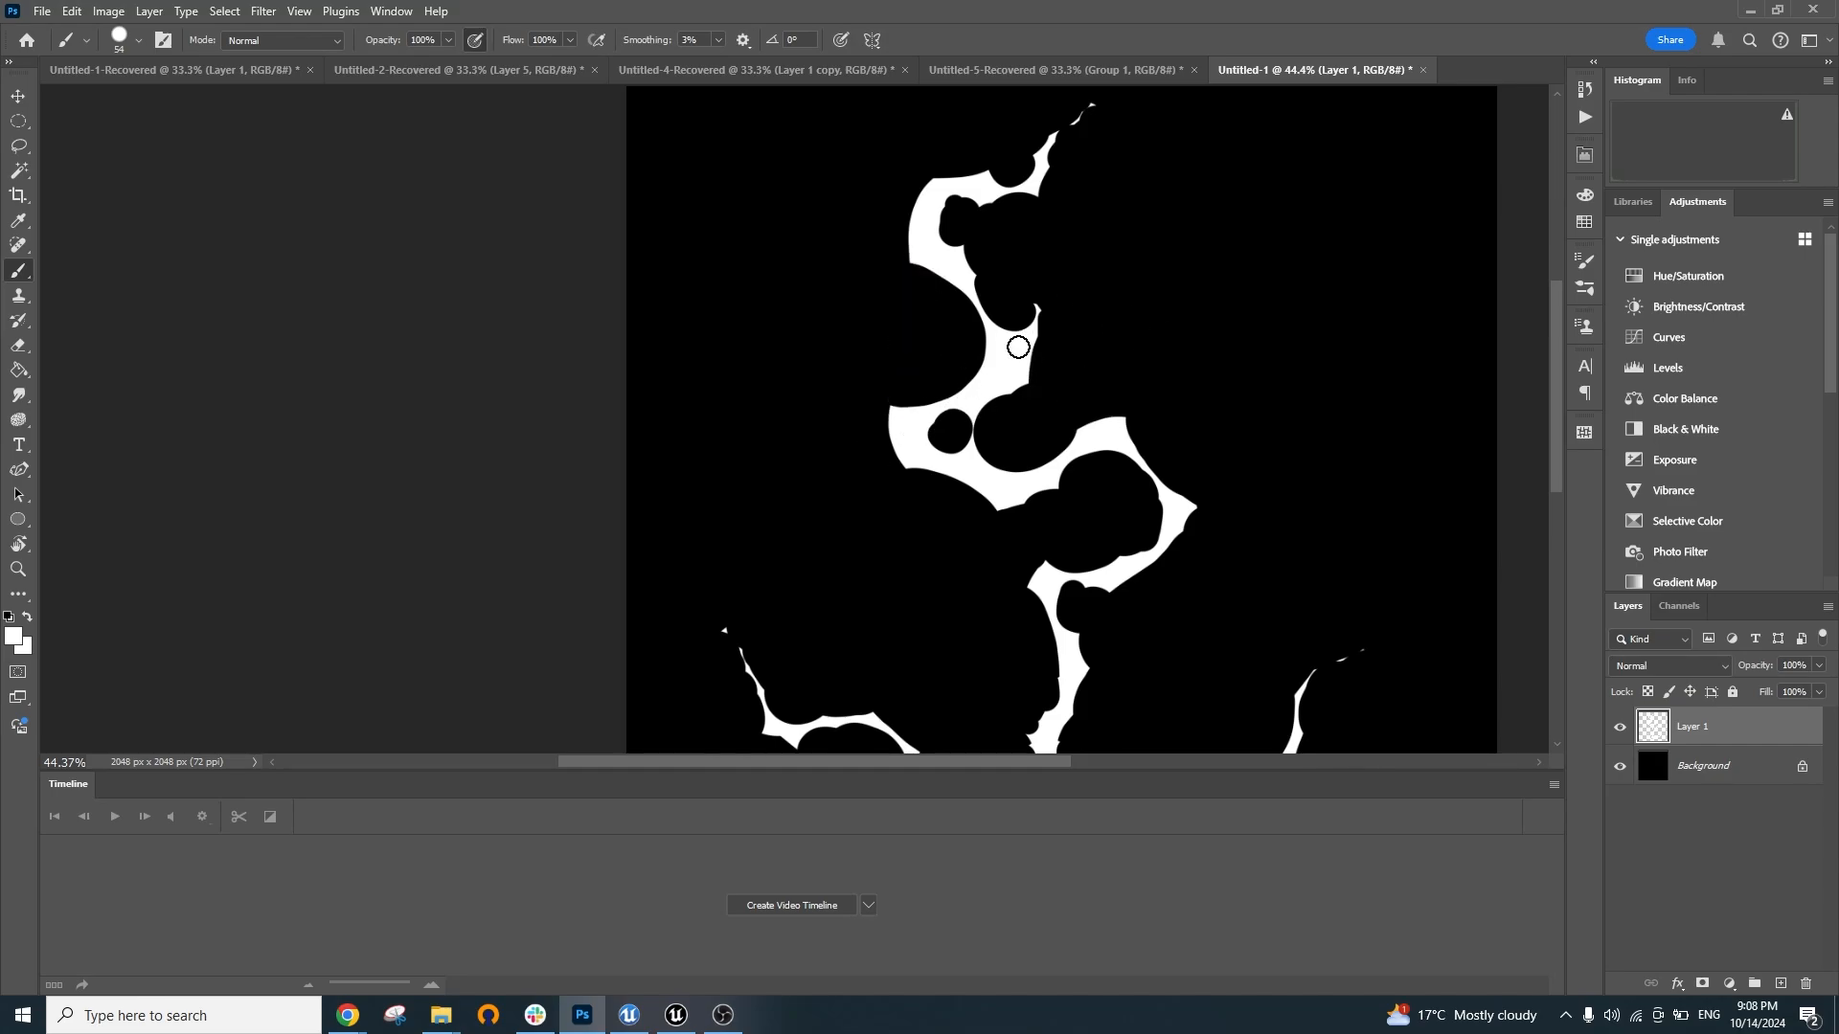
# Paint a curved white strand bridging the trunk's narrow section and the peak of the right bend with the 54 px brush
pyautogui.moveTo(1044, 358)
pyautogui.mouseDown()
pyautogui.moveTo(1094, 402)
pyautogui.moveTo(1029, 357)
pyautogui.moveTo(1023, 393)
pyautogui.moveTo(1135, 431)
pyautogui.mouseUp()
pyautogui.hotkey('ctrl', 'z')
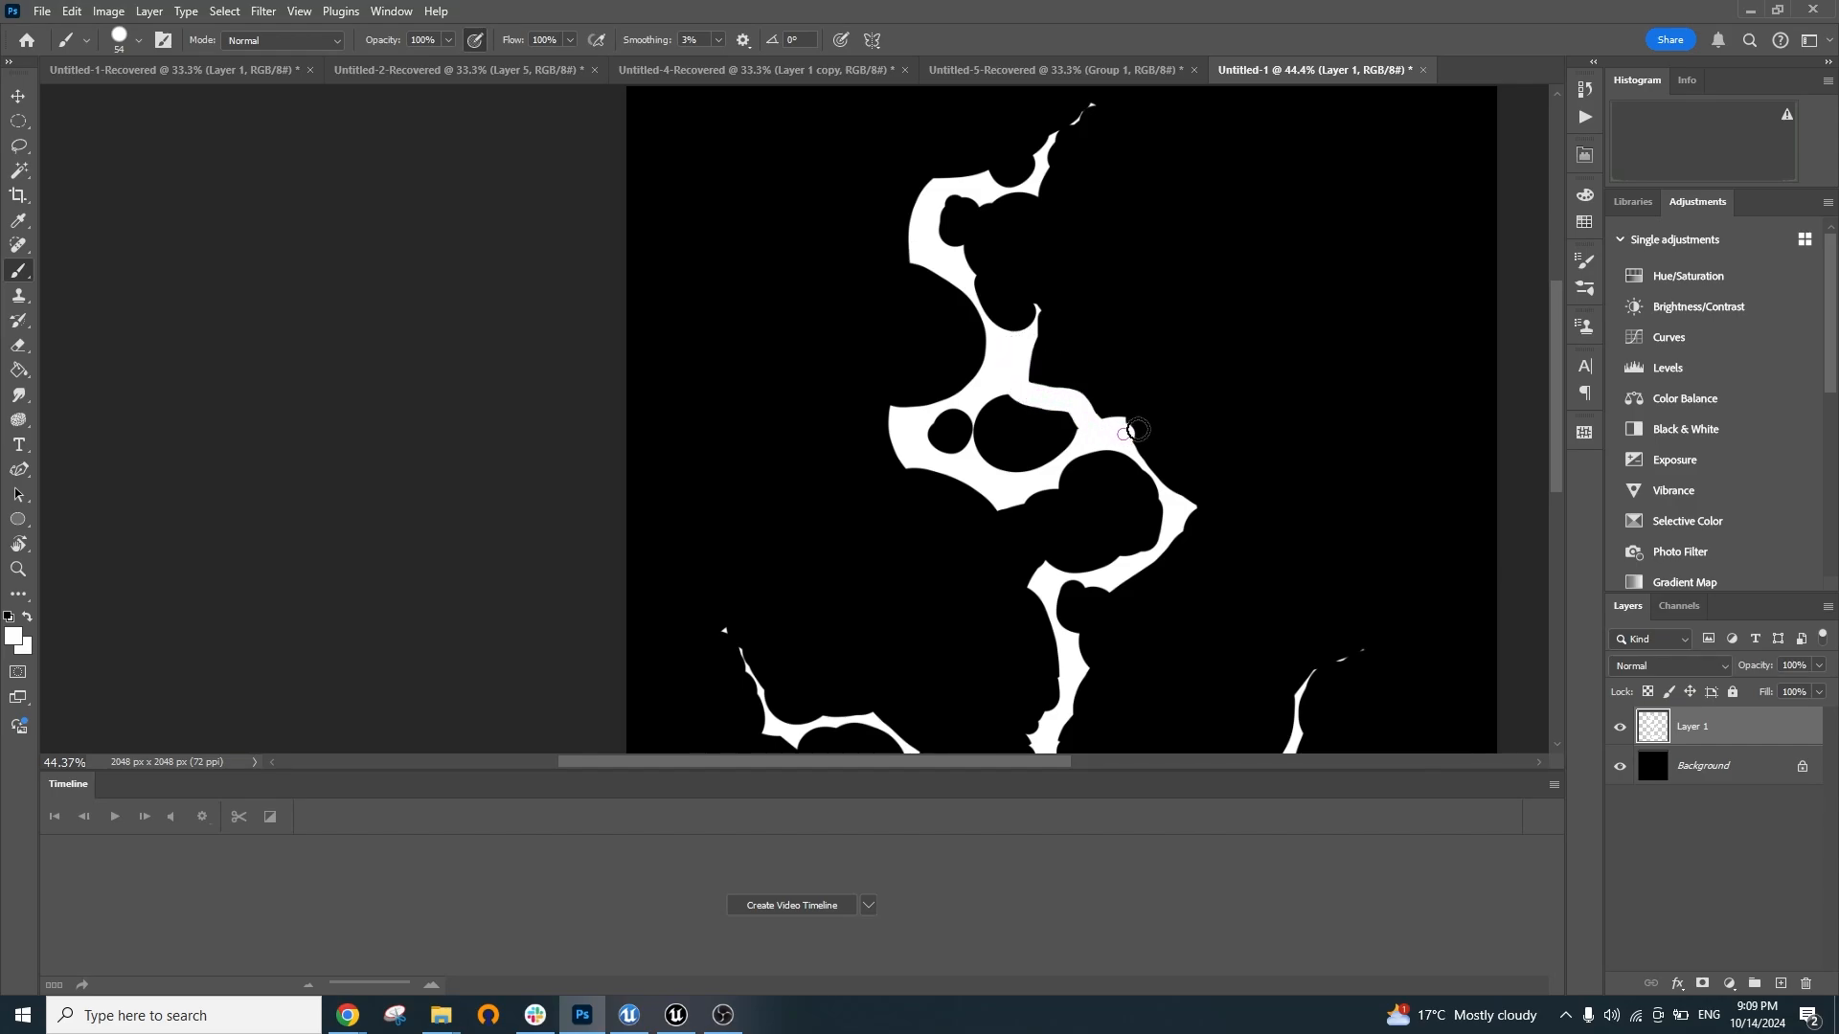
pyautogui.hotkey('ctrl', 'z')
pyautogui.moveTo(1015, 409)
pyautogui.mouseDown()
pyautogui.moveTo(1089, 382)
pyautogui.moveTo(1133, 411)
pyautogui.moveTo(1115, 394)
pyautogui.moveTo(1120, 428)
pyautogui.moveTo(1089, 380)
pyautogui.moveTo(1108, 427)
pyautogui.mouseUp()
# Carve rounded notches into both edges of the new bridging strand with the 45 px eraser to make it thin and jagged
pyautogui.scroll(5, 1159, 426)
pyautogui.press('e')
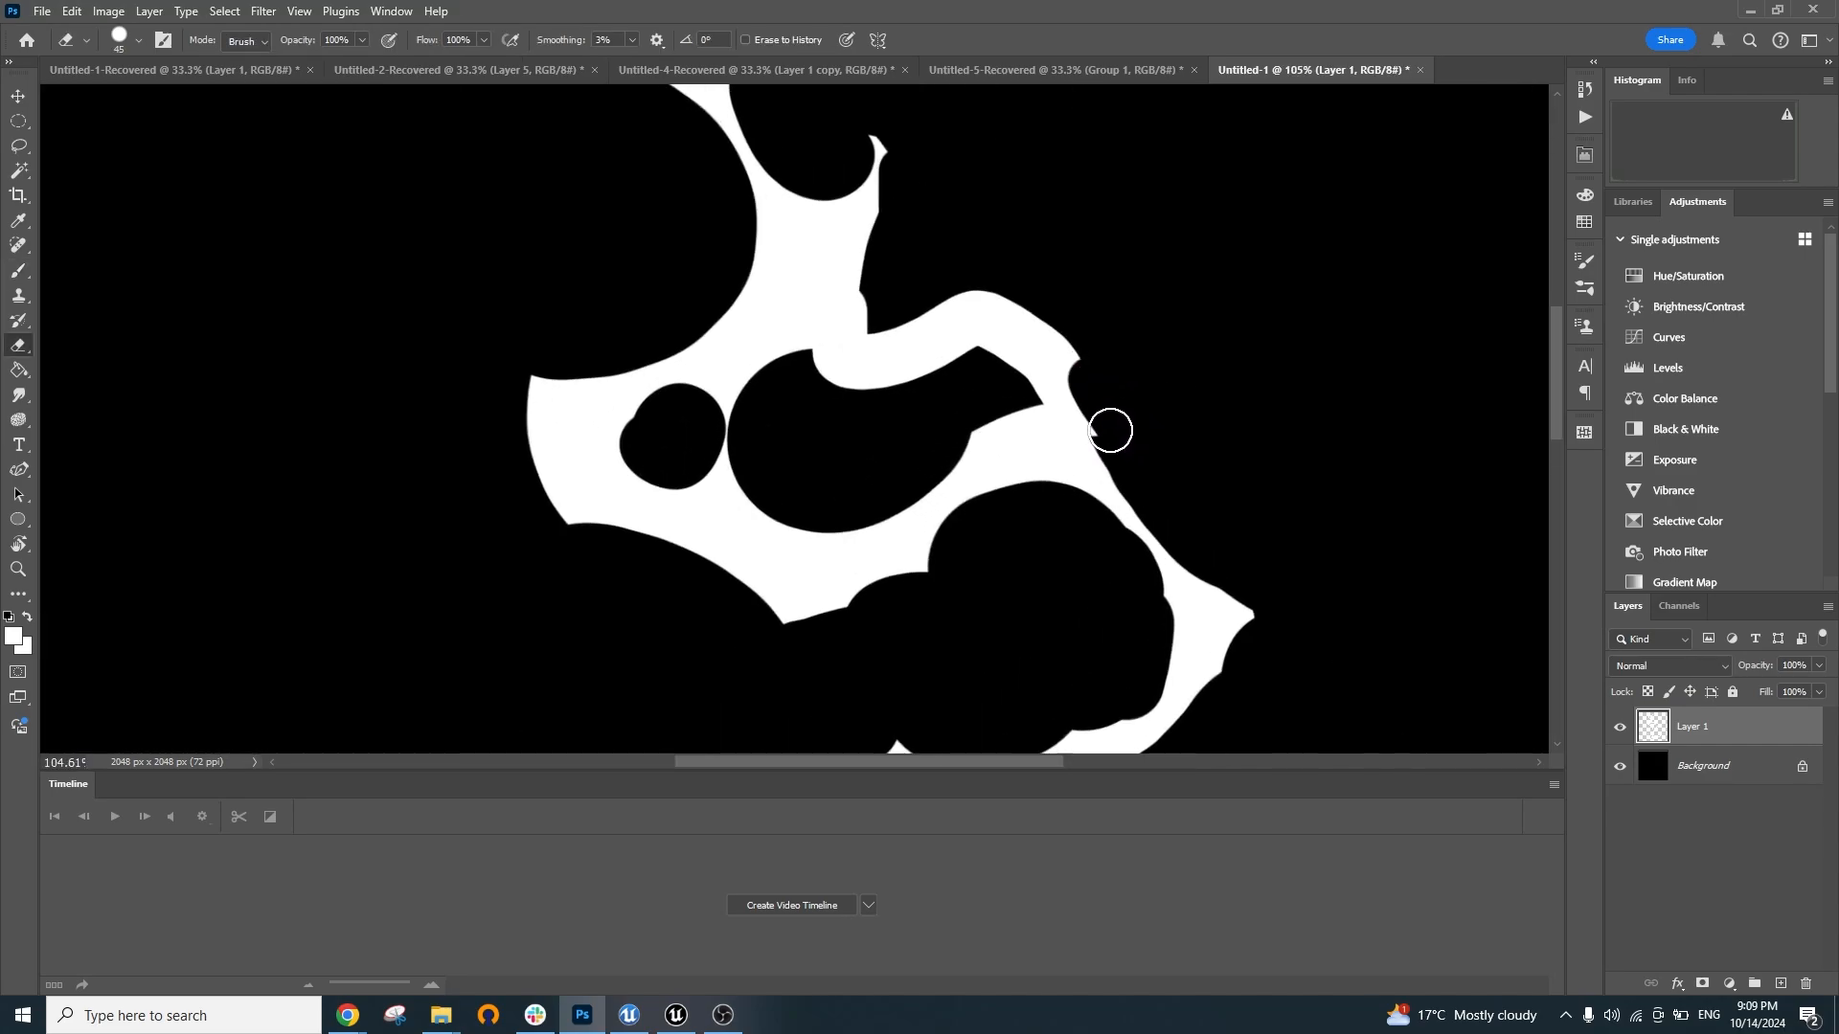
pyautogui.moveTo(870, 310); pyautogui.dragTo(871, 312)
pyautogui.moveTo(911, 377)
pyautogui.mouseDown()
pyautogui.moveTo(928, 424)
pyautogui.moveTo(986, 334)
pyautogui.moveTo(978, 299)
pyautogui.moveTo(1005, 321)
pyautogui.moveTo(1053, 292)
pyautogui.mouseUp()
pyautogui.moveTo(1035, 370); pyautogui.dragTo(1008, 366)
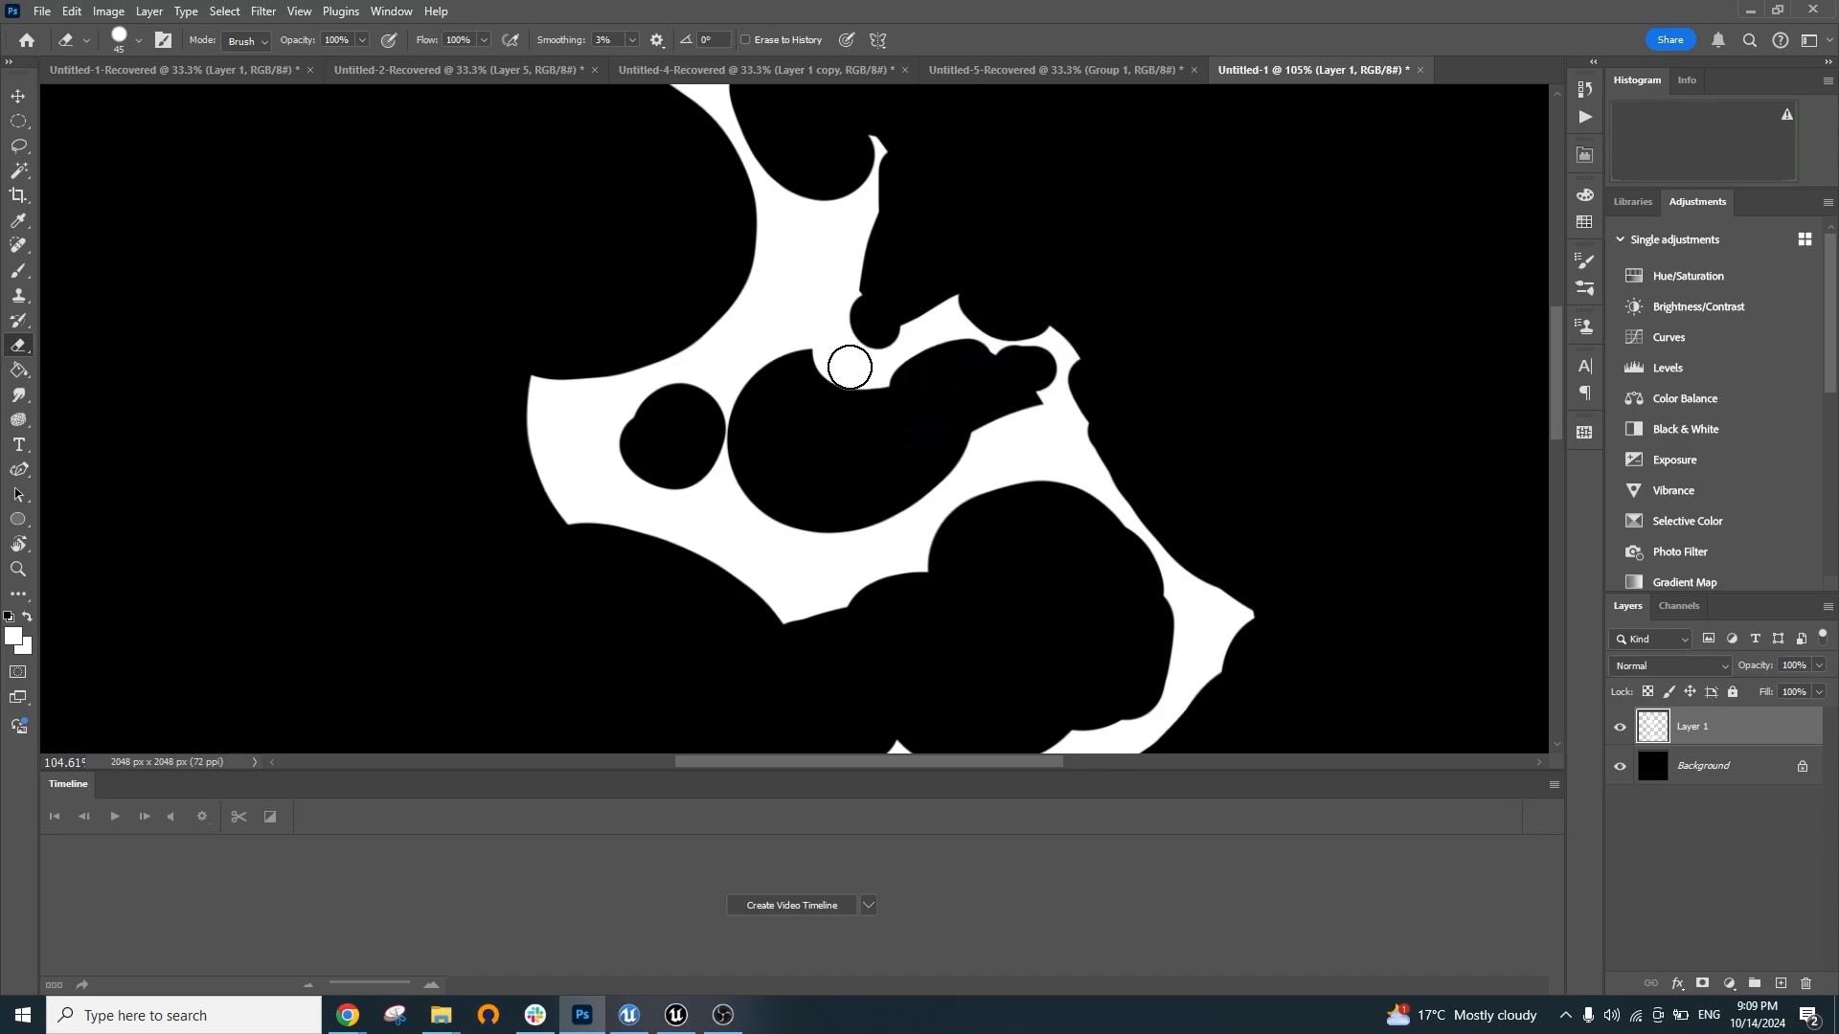
pyautogui.moveTo(850, 361)
pyautogui.mouseDown()
pyautogui.moveTo(833, 370)
pyautogui.moveTo(847, 375)
pyautogui.mouseUp()
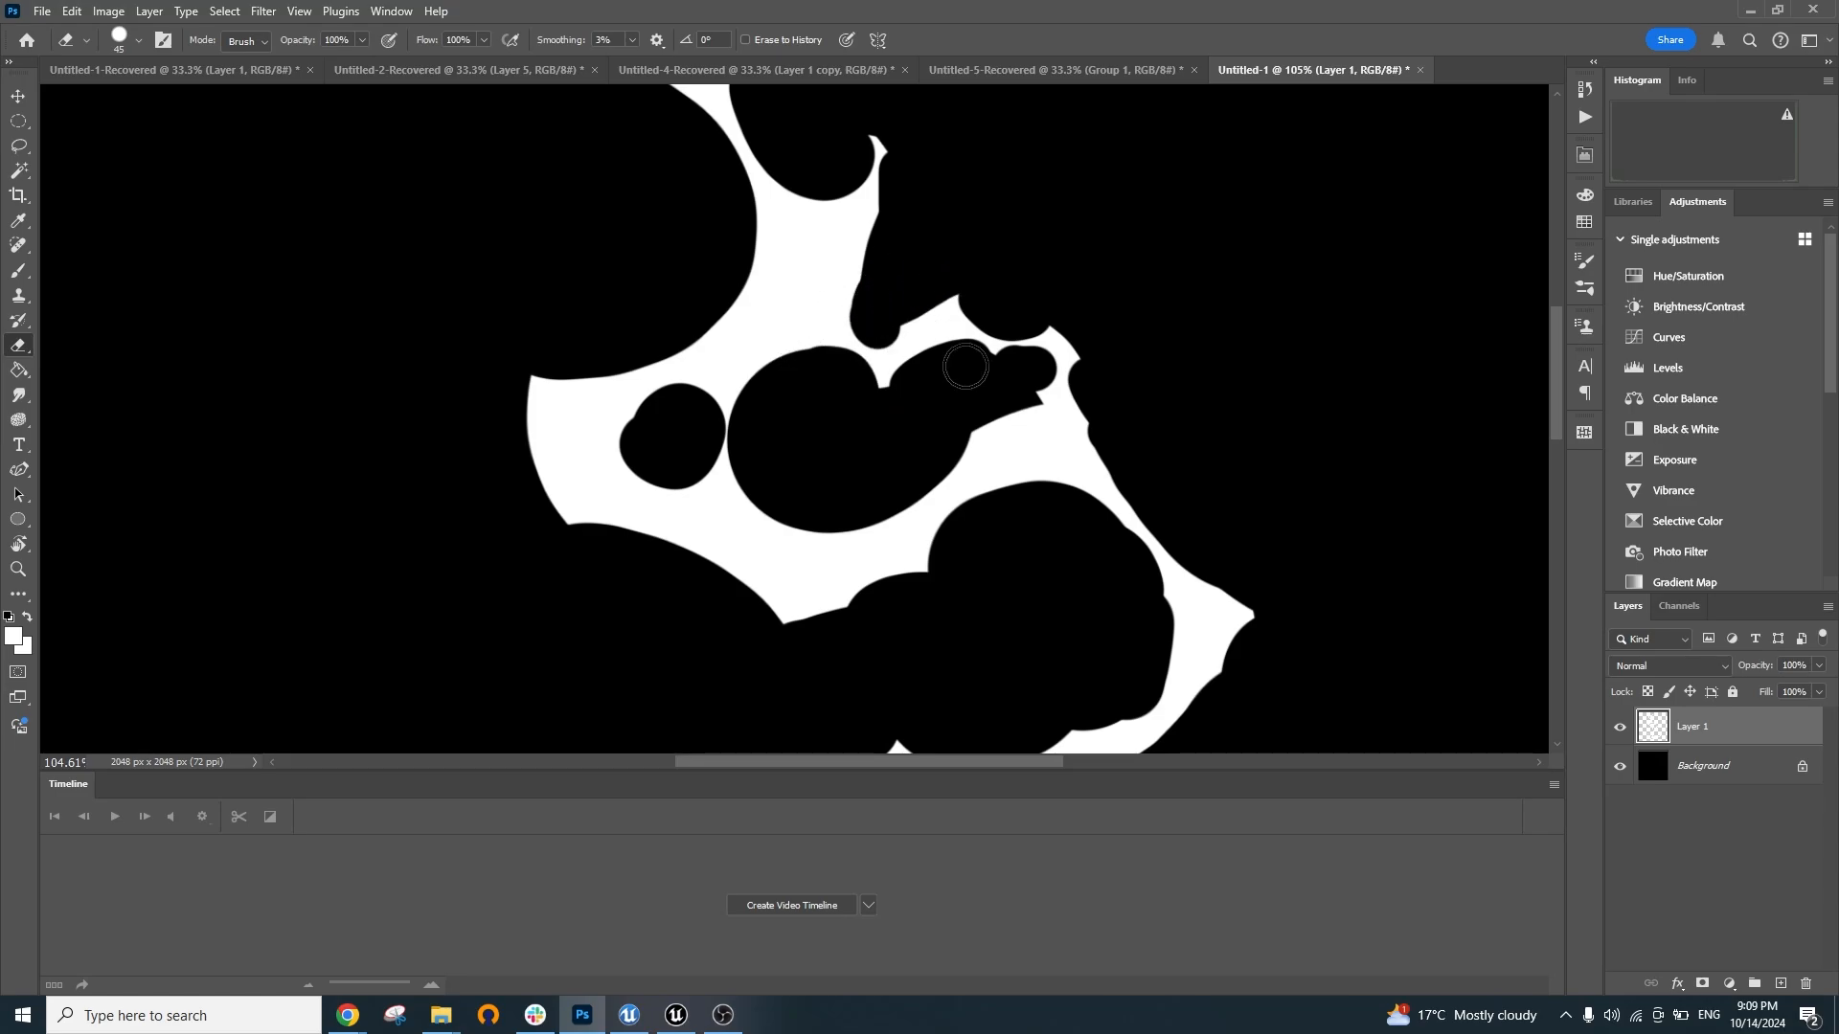
# Clean up the pointed corner at the right end of the strand's inner hollow with the eraser reduced to 19 px
pyautogui.keyDown('alt'); pyautogui.rightClick(1059, 388); pyautogui.keyUp('alt')
pyautogui.scroll(5, 1042, 380)
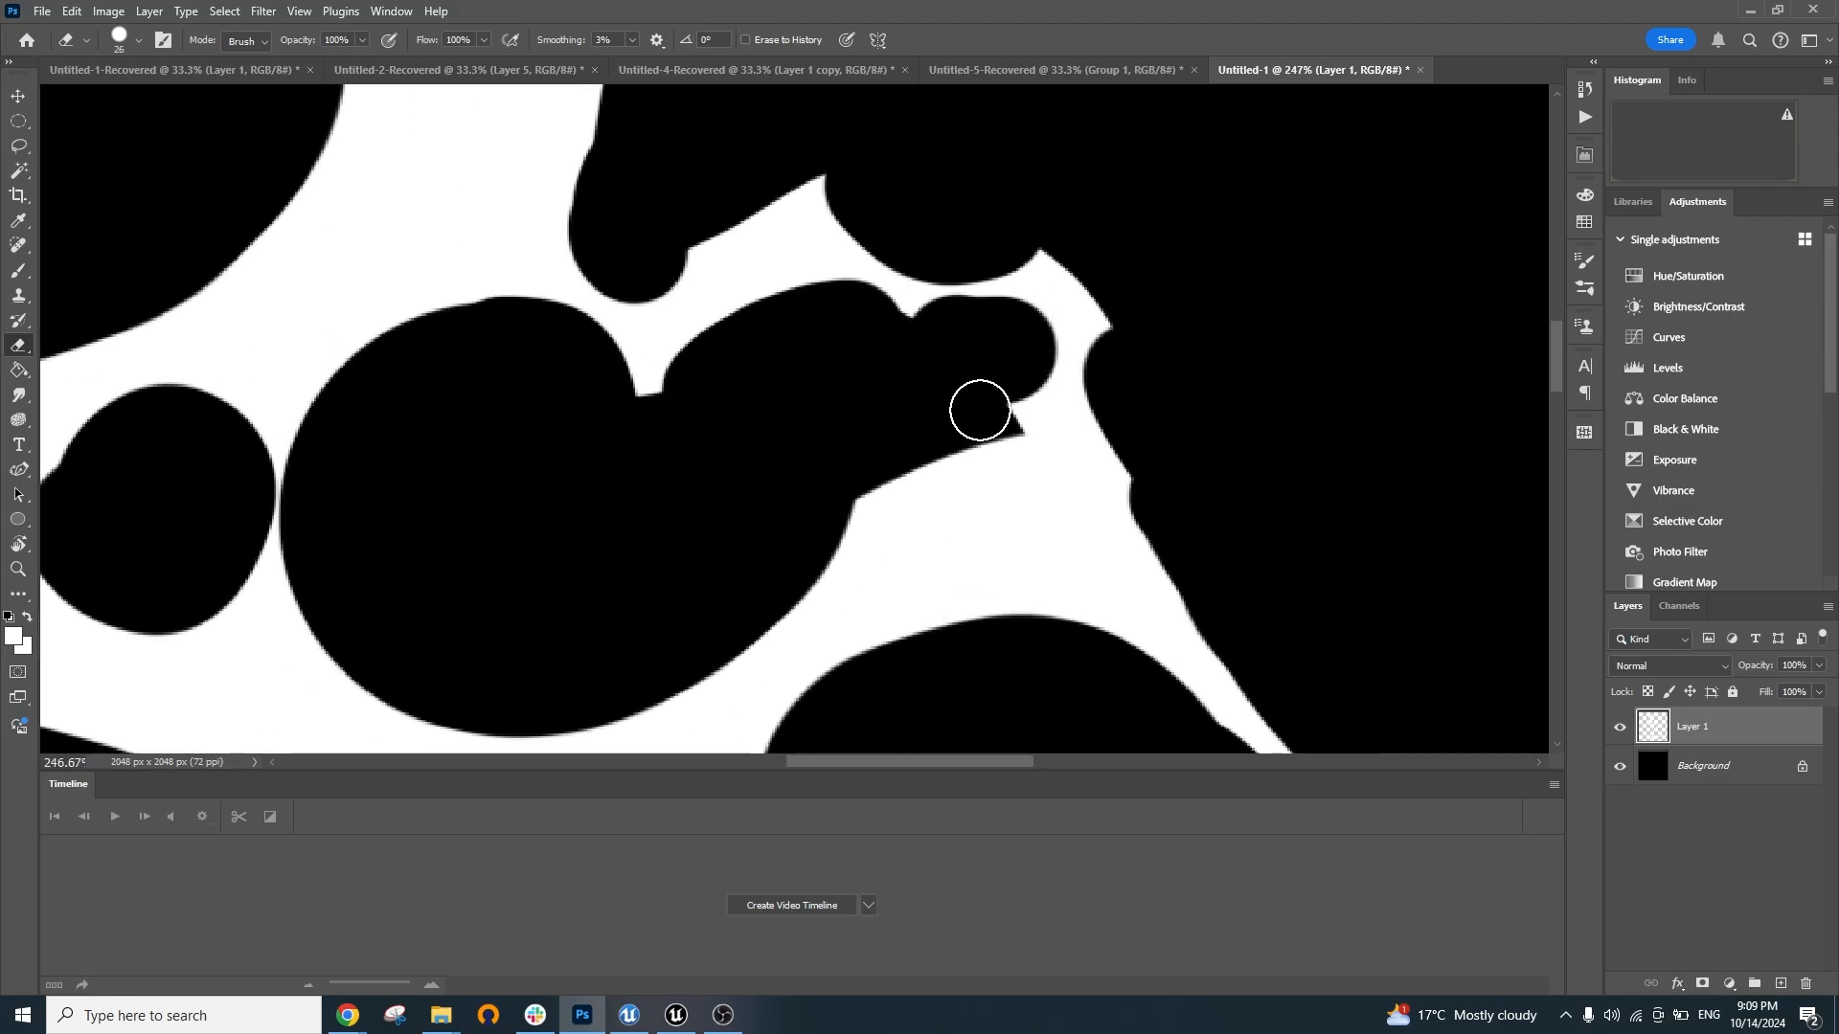
pyautogui.scroll(5, 1022, 428)
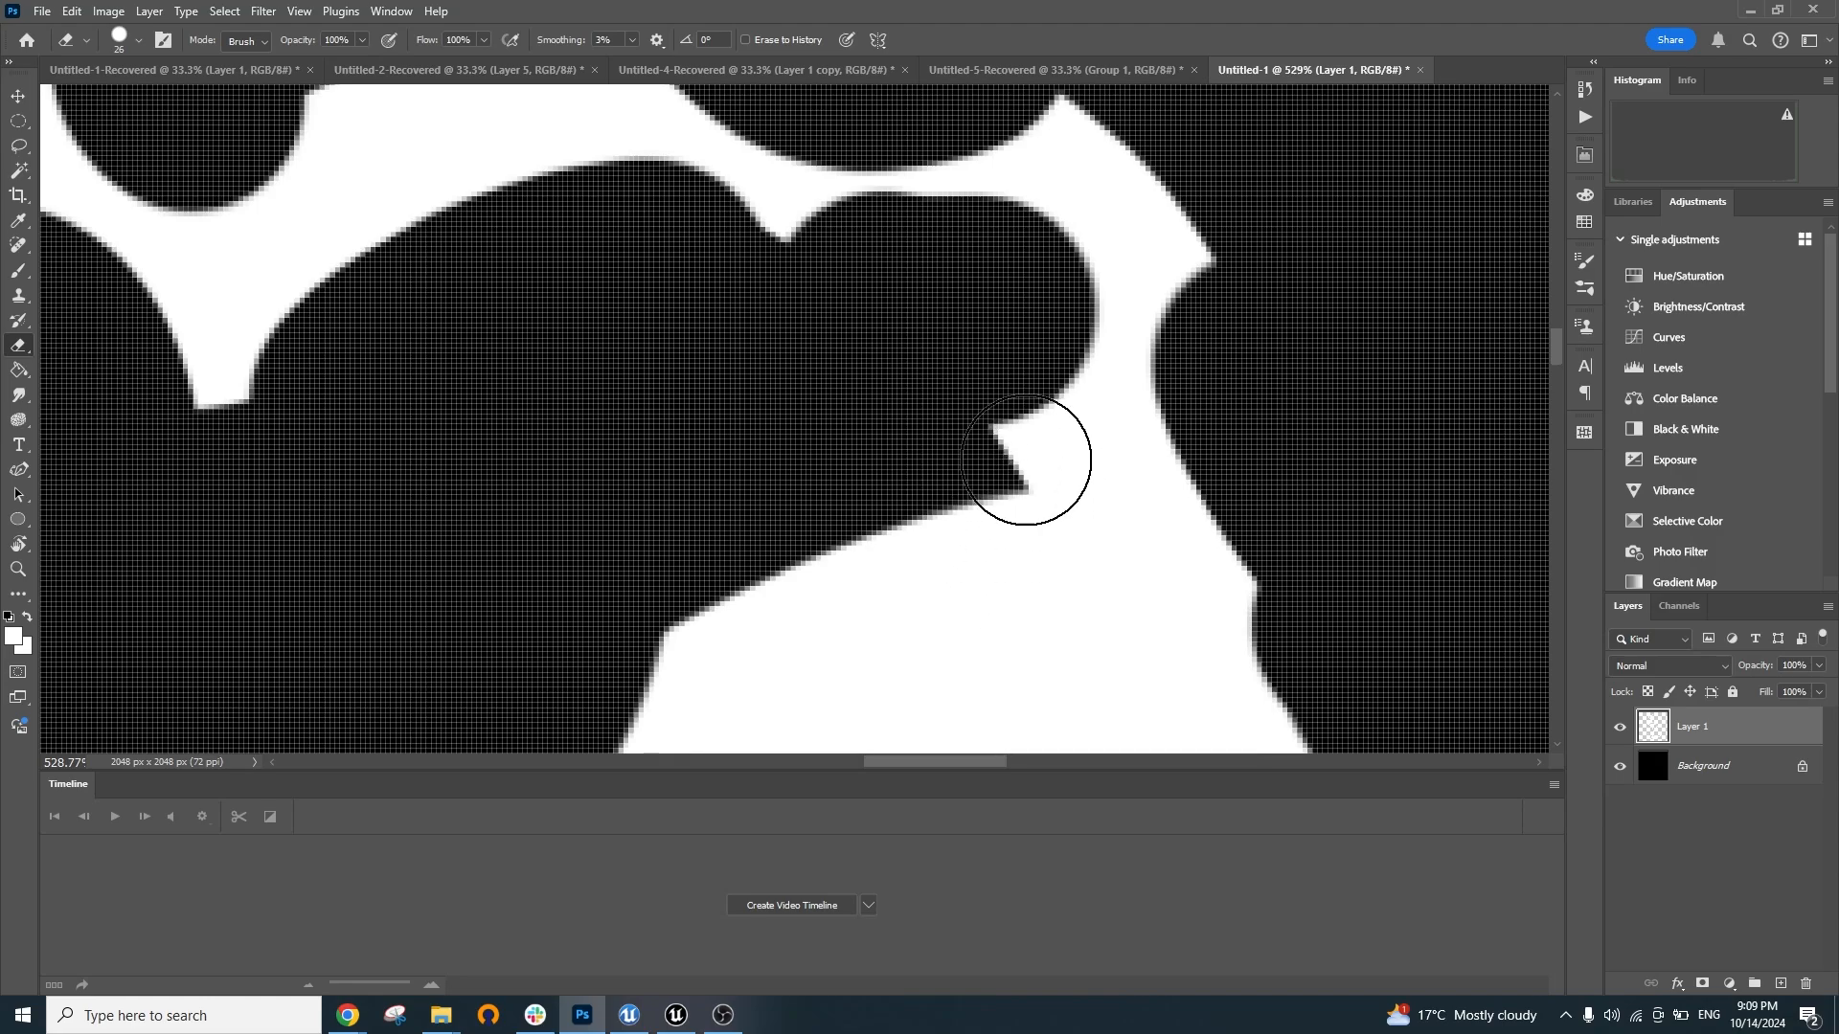
pyautogui.keyDown('alt'); pyautogui.rightClick(1014, 488); pyautogui.keyUp('alt')
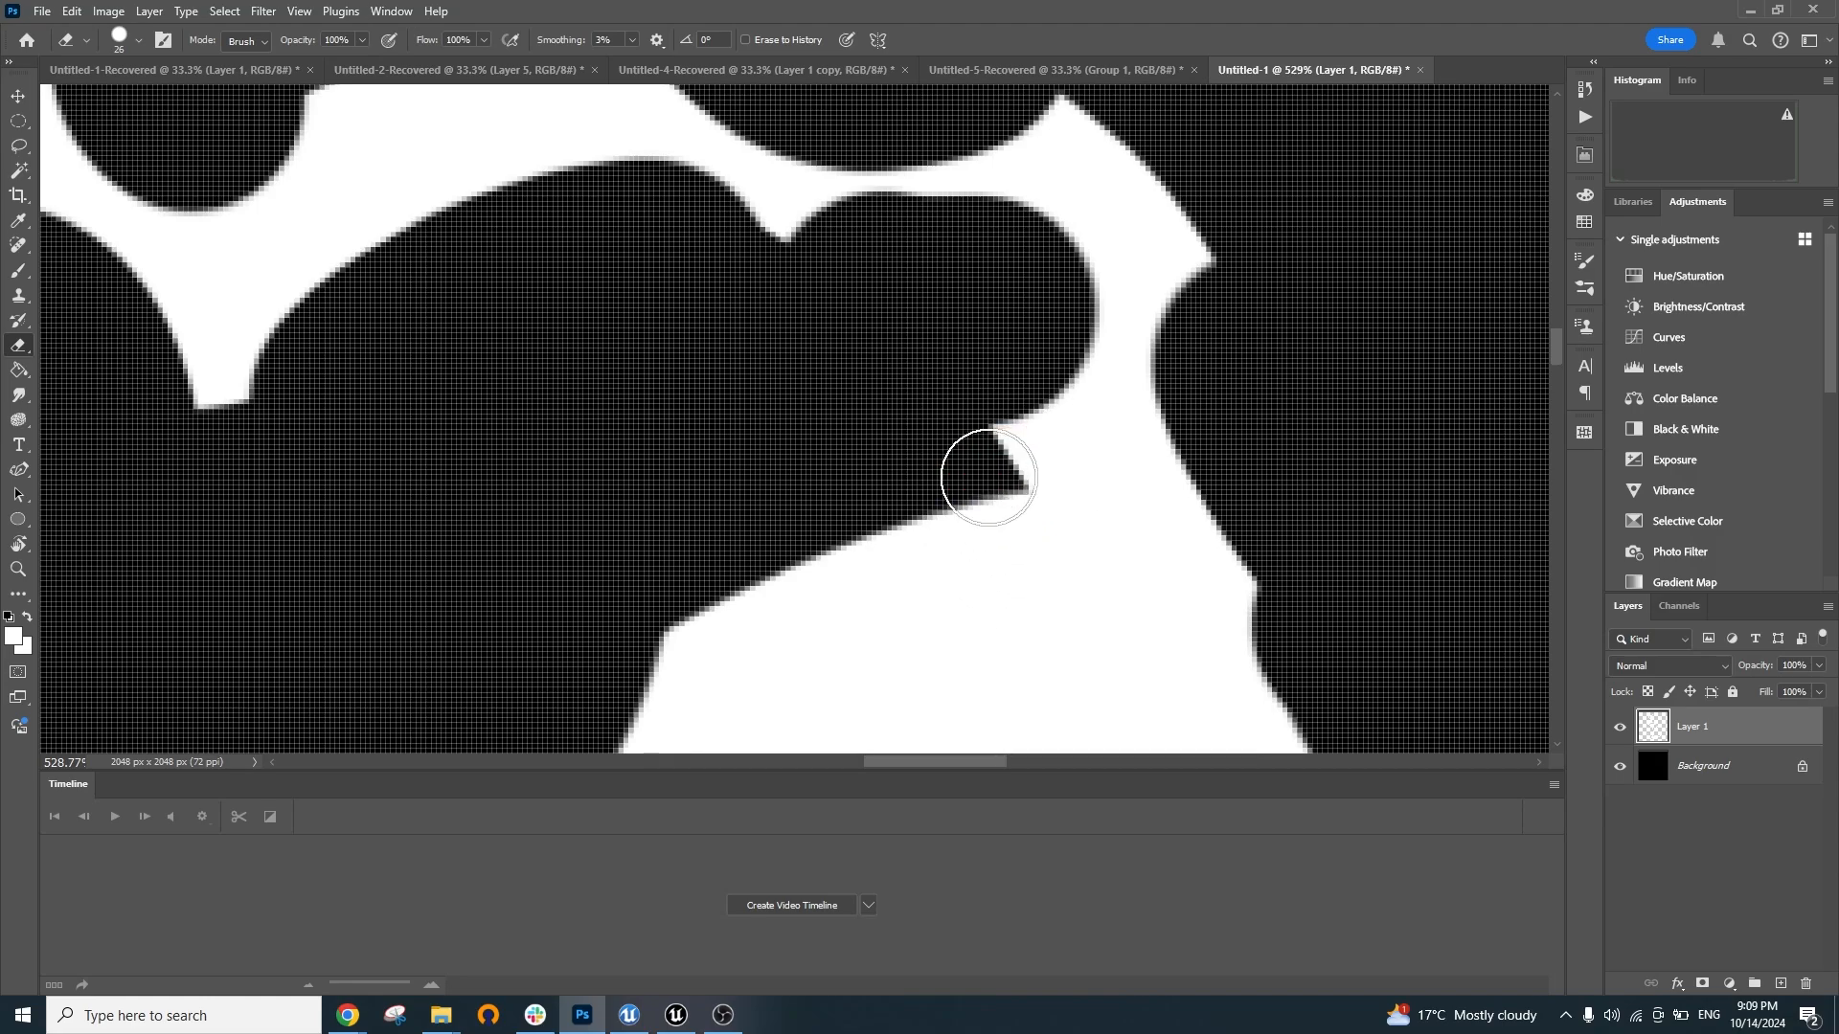
pyautogui.moveTo(979, 456)
pyautogui.mouseDown()
pyautogui.moveTo(1038, 415)
pyautogui.moveTo(1010, 444)
pyautogui.moveTo(1050, 374)
pyautogui.moveTo(1018, 308)
pyautogui.mouseUp()
pyautogui.scroll(-7, 1059, 414)
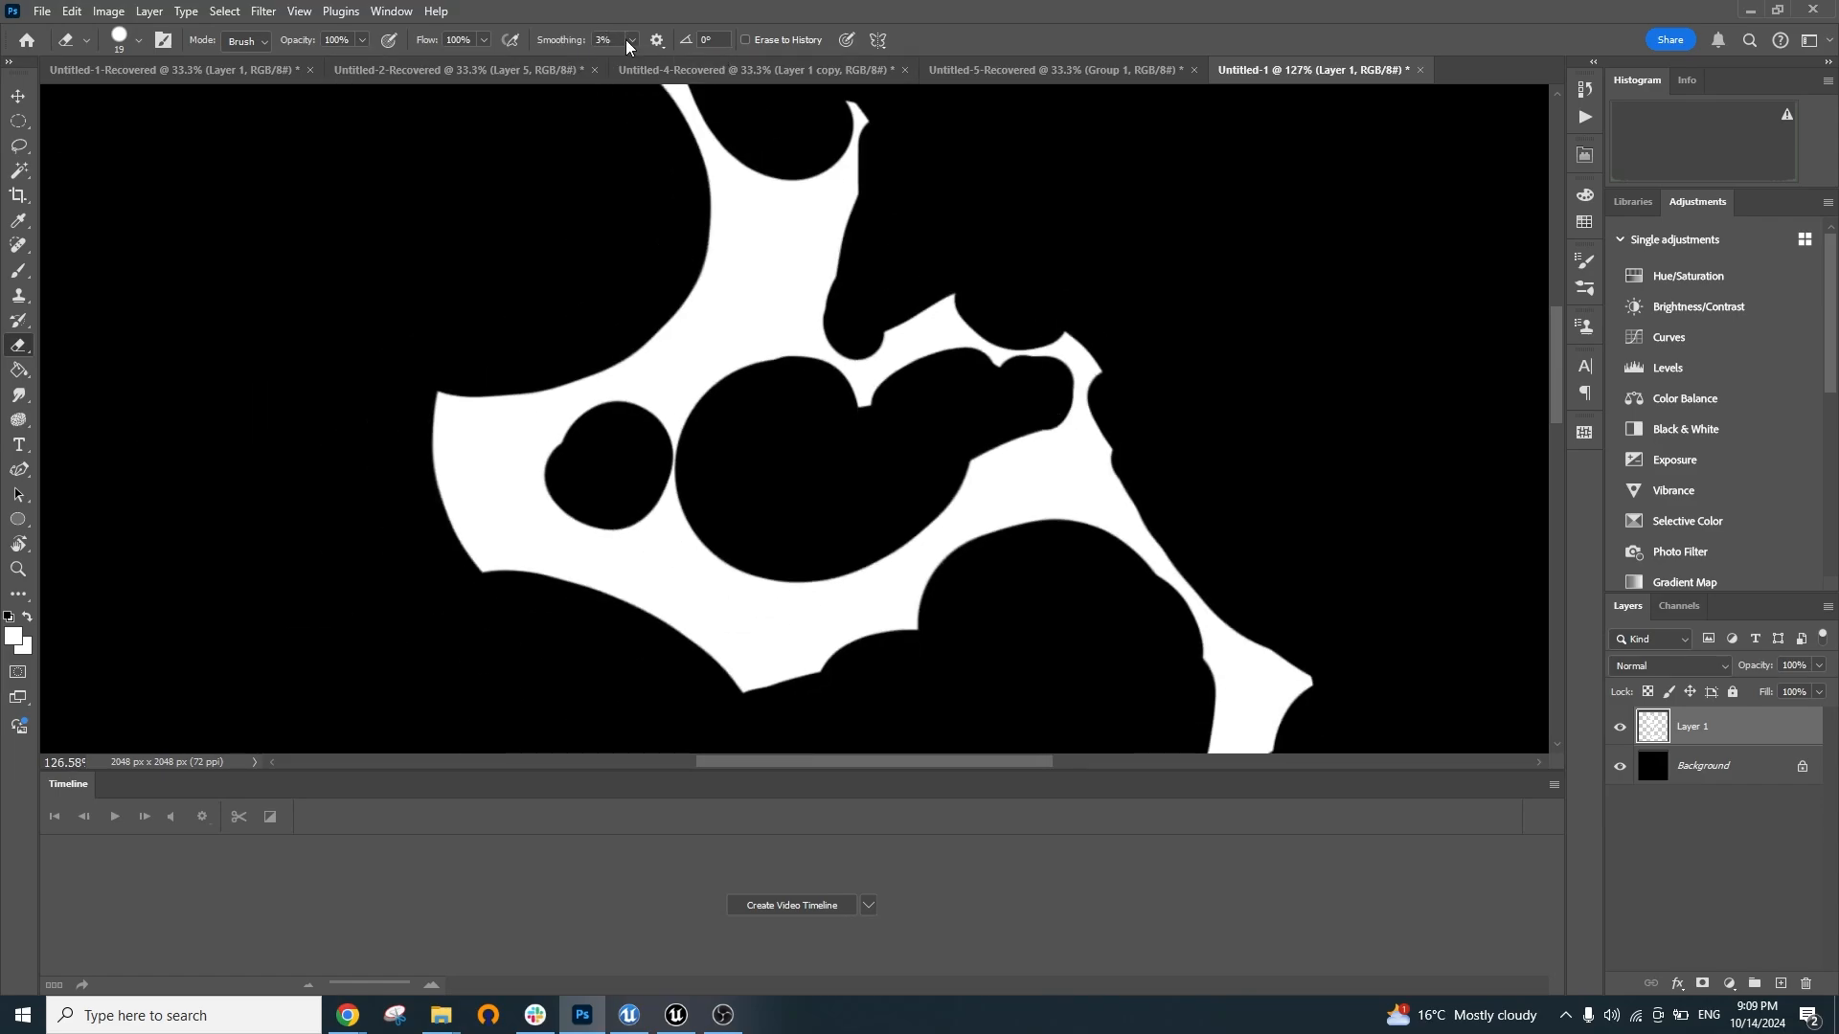
# Review the eraser's smoothing options, including Pulled String Mode
pyautogui.click(632, 44)
pyautogui.click(657, 39)
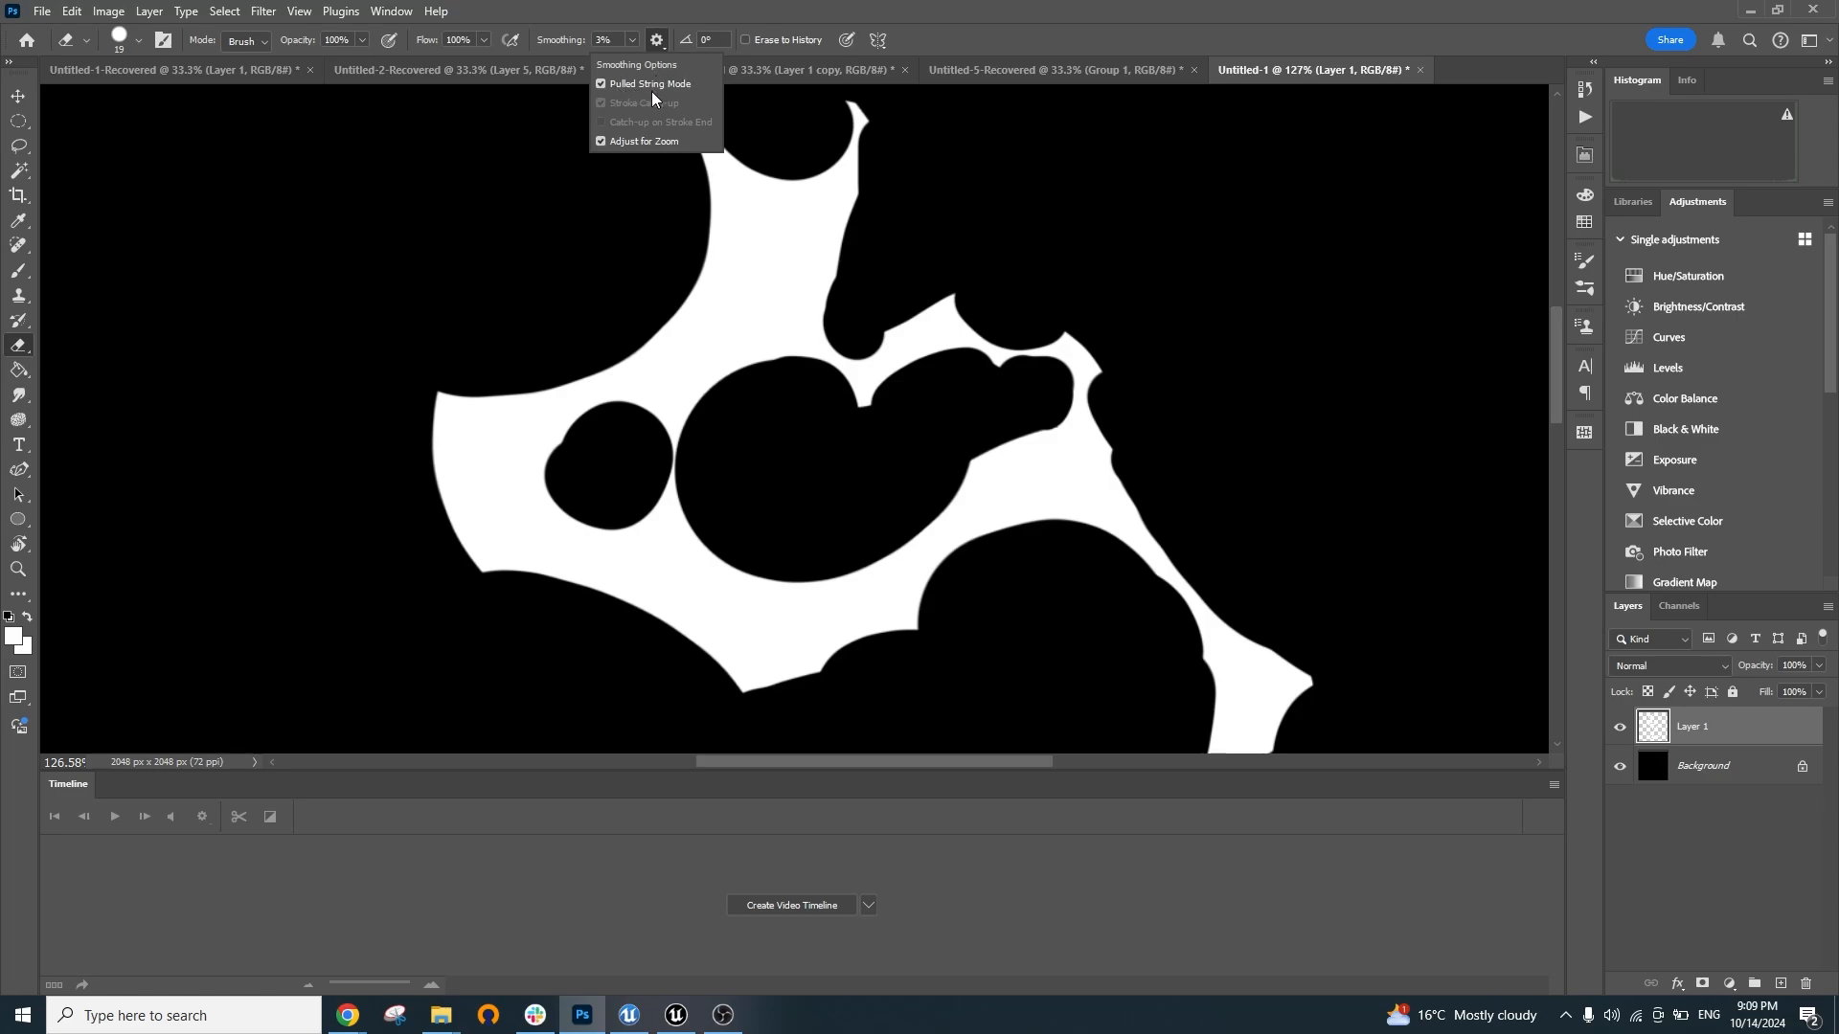
# Try carving a wide notch into the trunk's right edge above the bridging strand with a 53 px eraser
pyautogui.scroll(6, 821, 262)
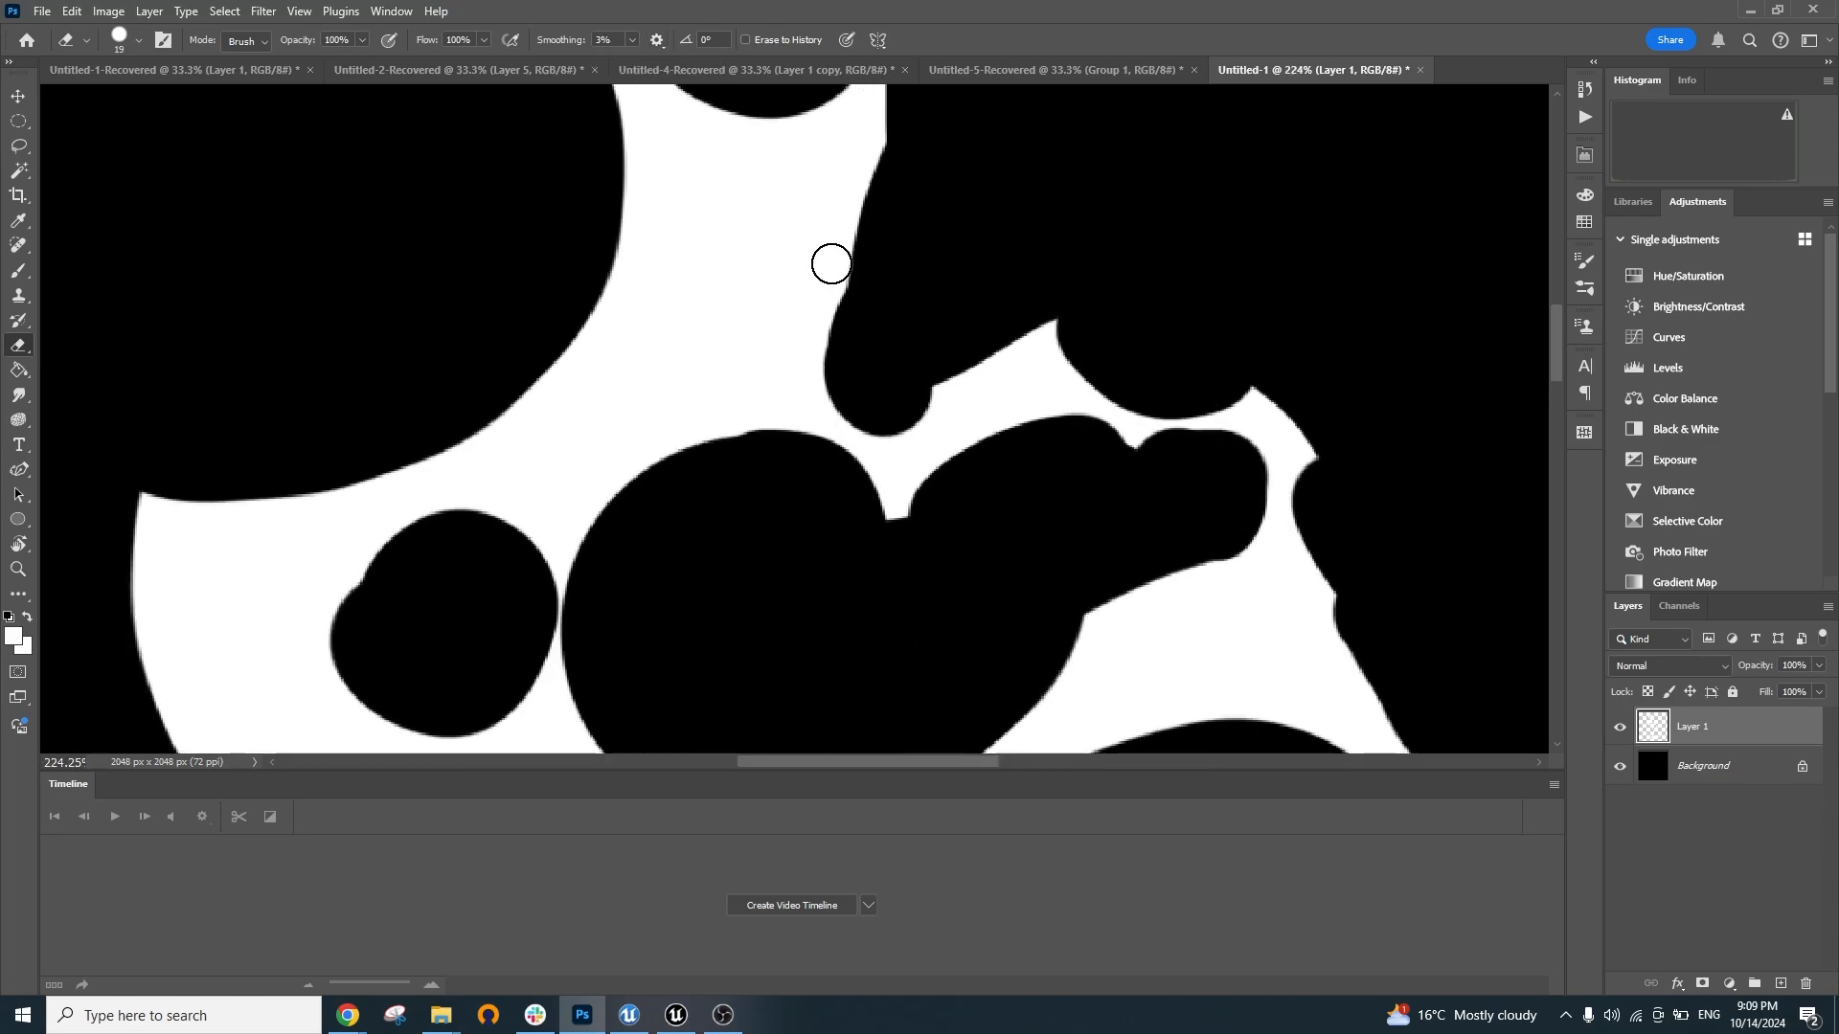
pyautogui.scroll(-3, 858, 316)
pyautogui.moveTo(915, 295)
pyautogui.mouseDown()
pyautogui.moveTo(870, 256)
pyautogui.moveTo(886, 352)
pyautogui.moveTo(859, 313)
pyautogui.moveTo(864, 235)
pyautogui.moveTo(976, 322)
pyautogui.moveTo(911, 278)
pyautogui.mouseUp()
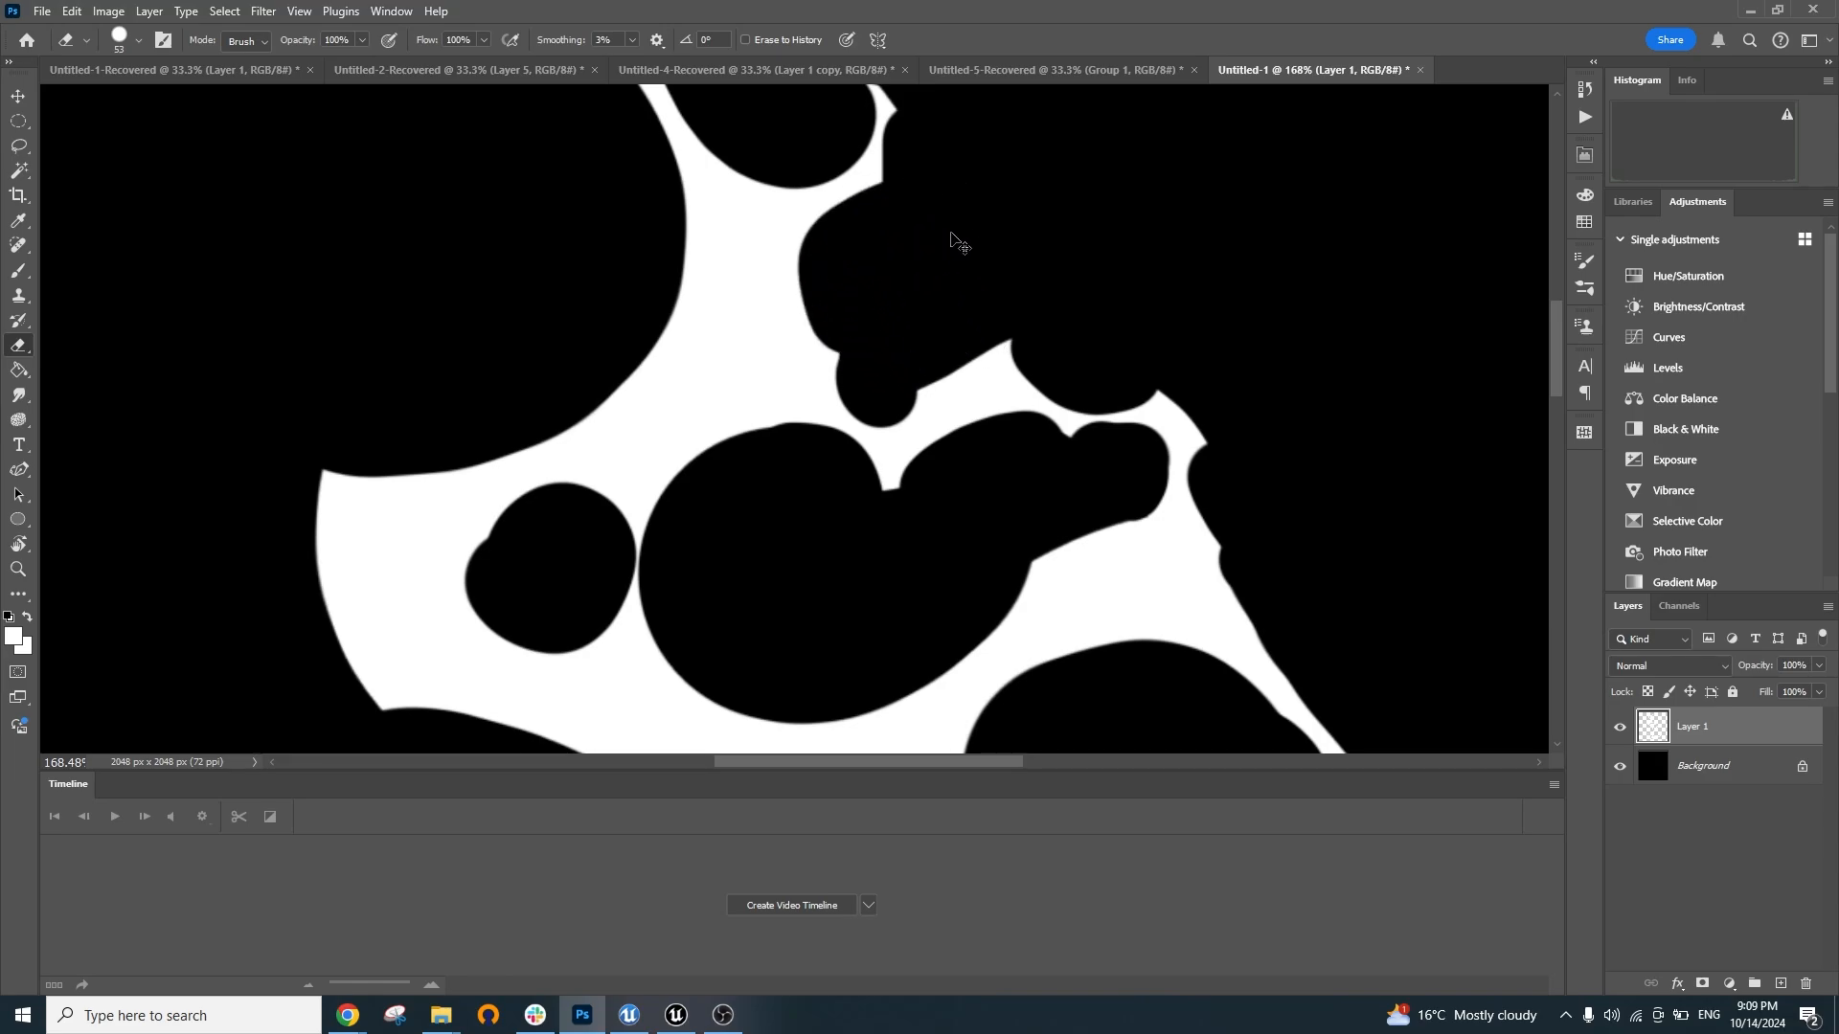
pyautogui.scroll(-3, 944, 233)
pyautogui.scroll(-12, 944, 233)
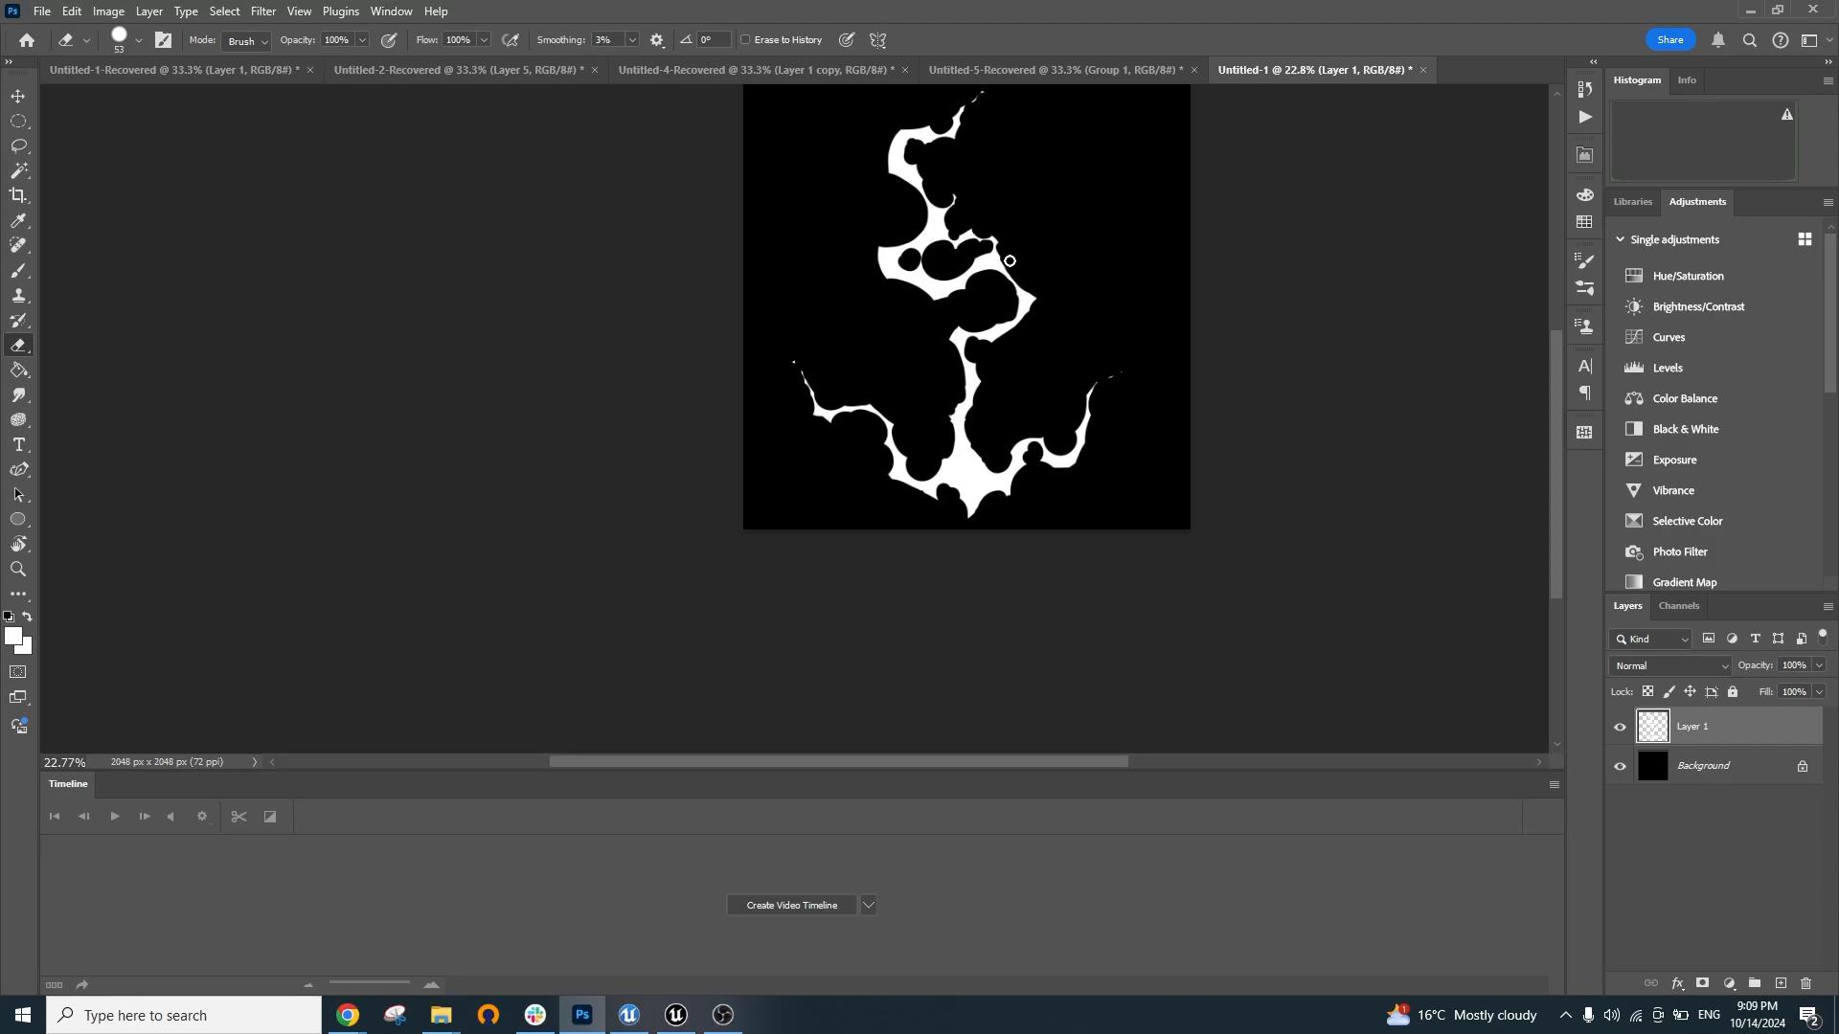
pyautogui.scroll(8, 988, 232)
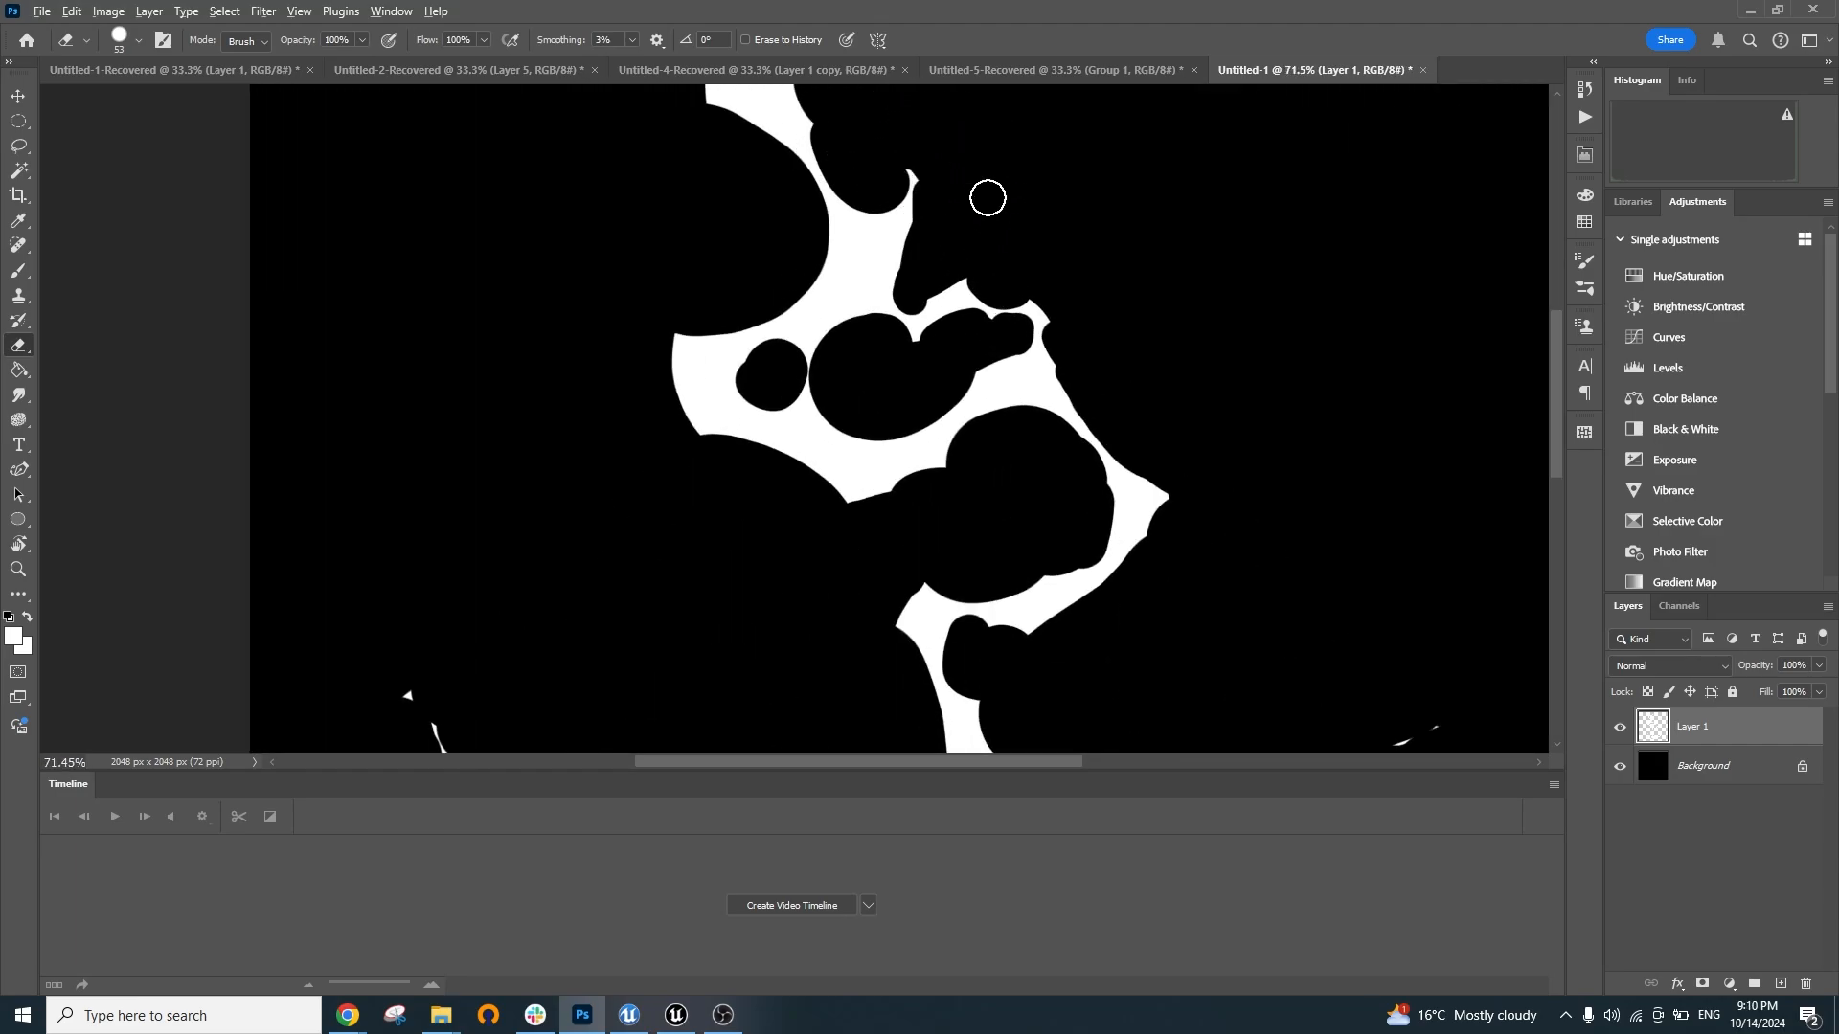
pyautogui.scroll(-3, 972, 196)
pyautogui.scroll(6, 958, 220)
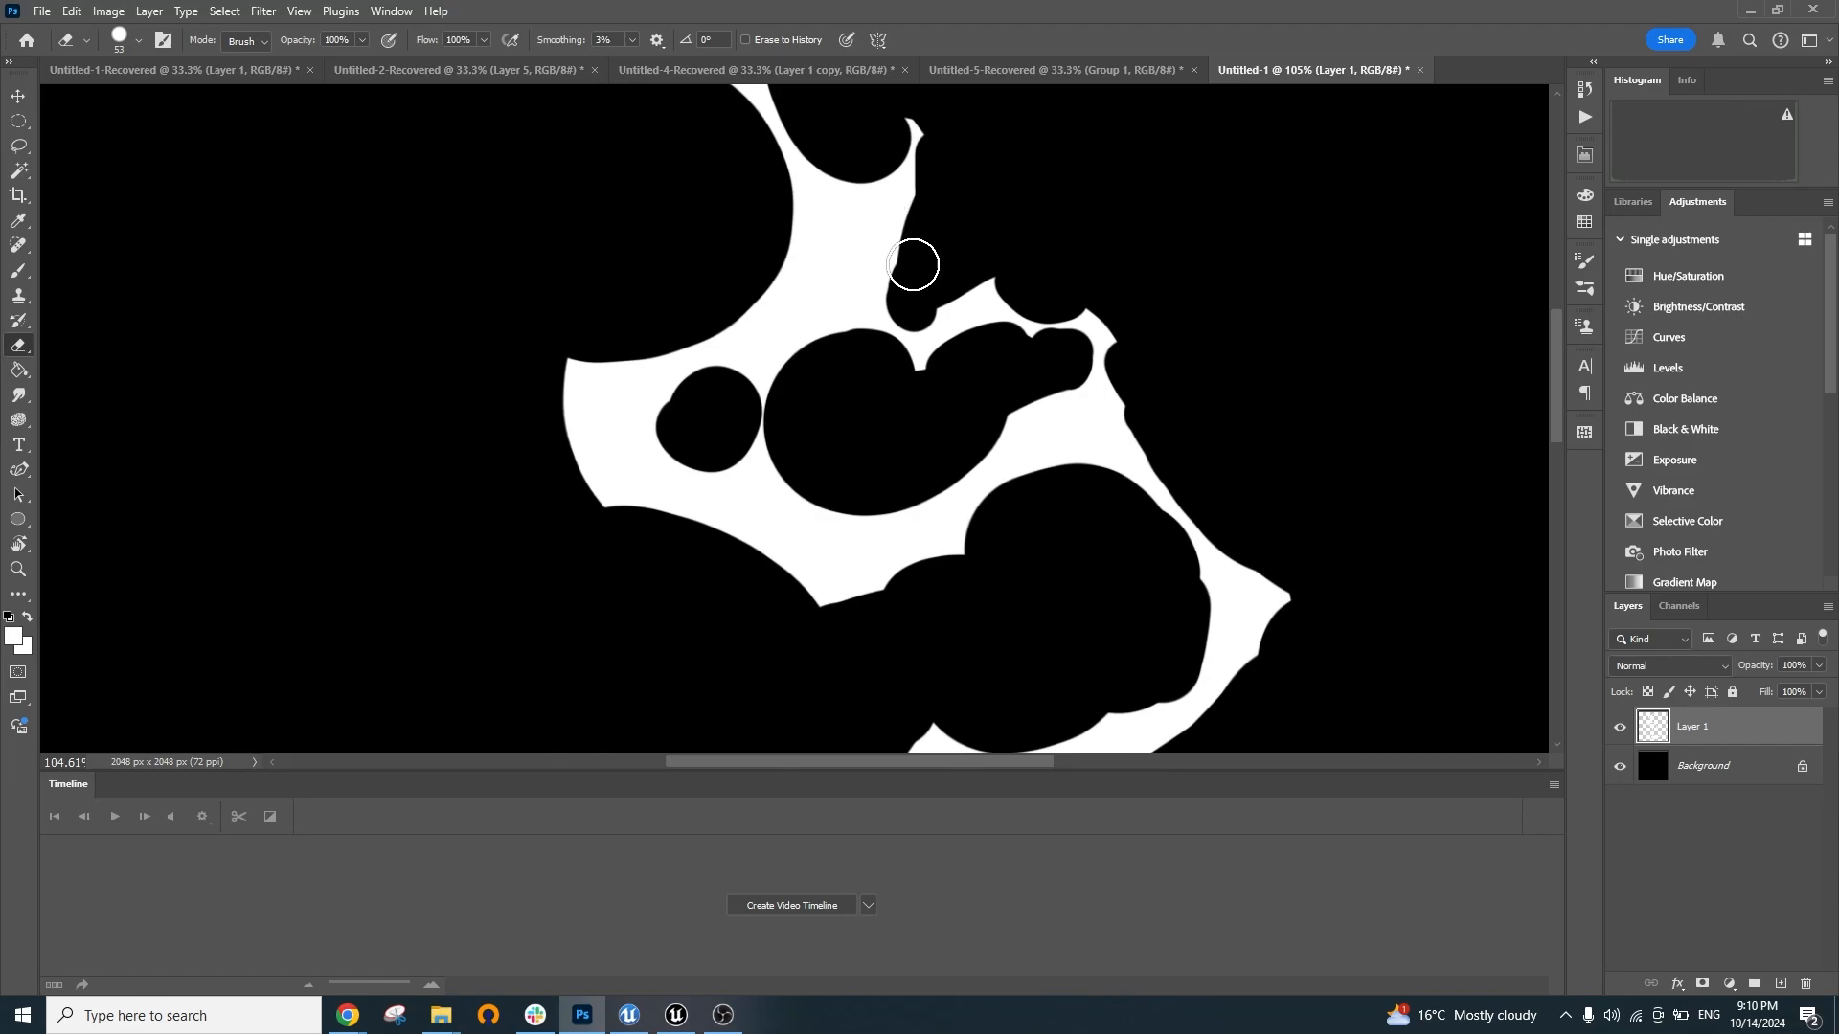
# Carve a small rounded hole near the right edge of the trunk section above the bridging strand with a 35 px eraser
pyautogui.keyDown('alt'); pyautogui.rightClick(874, 237); pyautogui.keyUp('alt')
pyautogui.moveTo(857, 232)
pyautogui.mouseDown()
pyautogui.moveTo(851, 251)
pyautogui.moveTo(879, 224)
pyautogui.mouseUp()
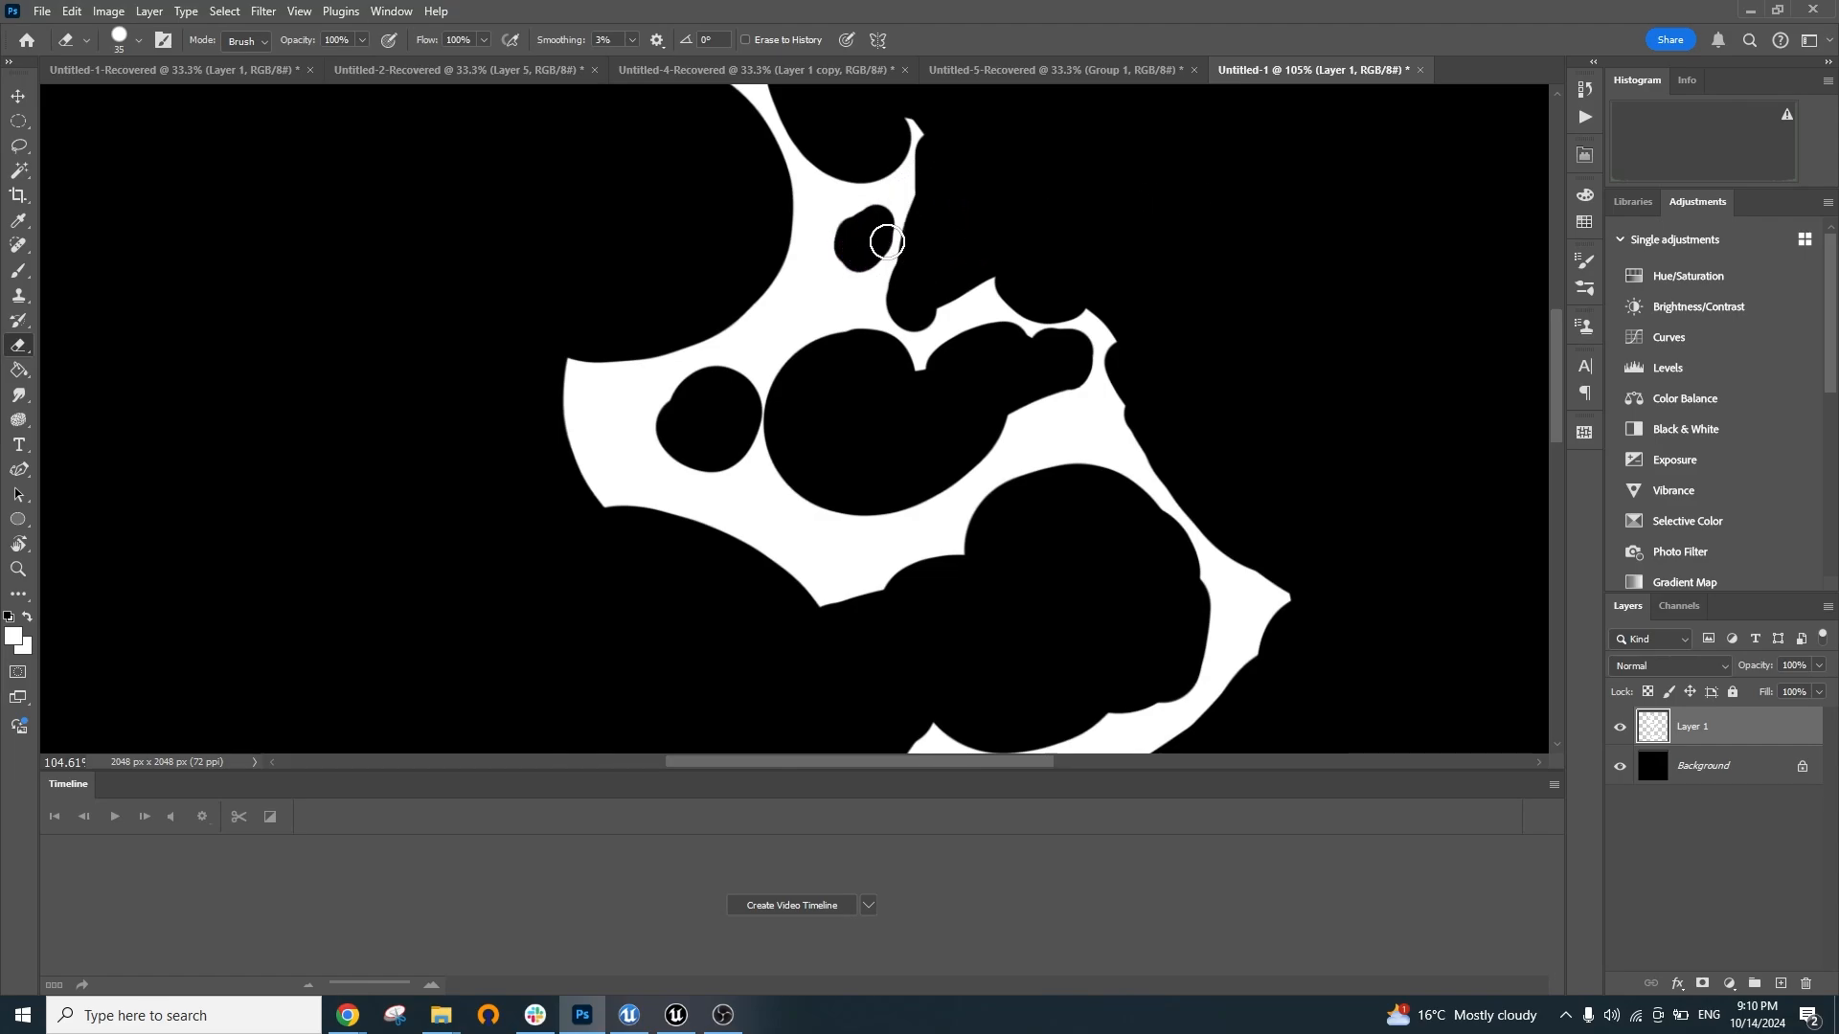
pyautogui.moveTo(881, 224); pyautogui.dragTo(862, 267)
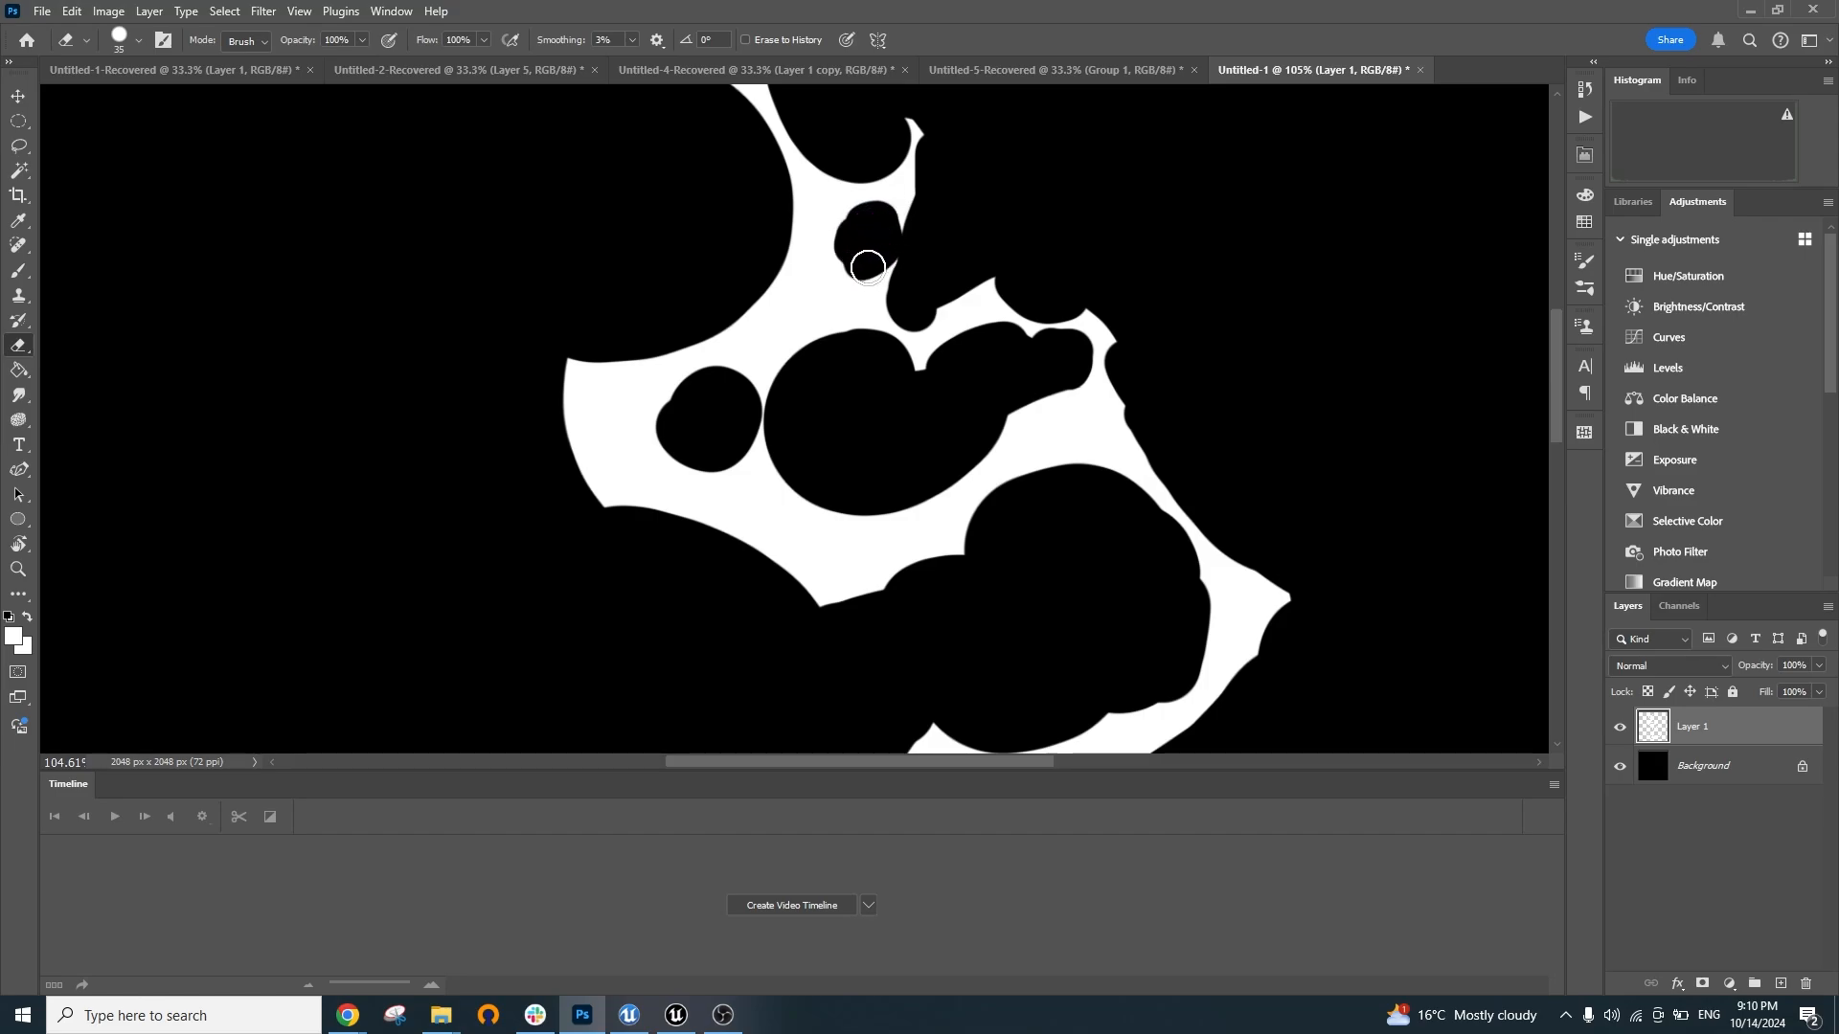
# Paint a short white strand from the lower point of the middle bend to the top of the lower trunk with the 54 px brush
pyautogui.scroll(-1, 1103, 284)
pyautogui.scroll(-10, 1102, 283)
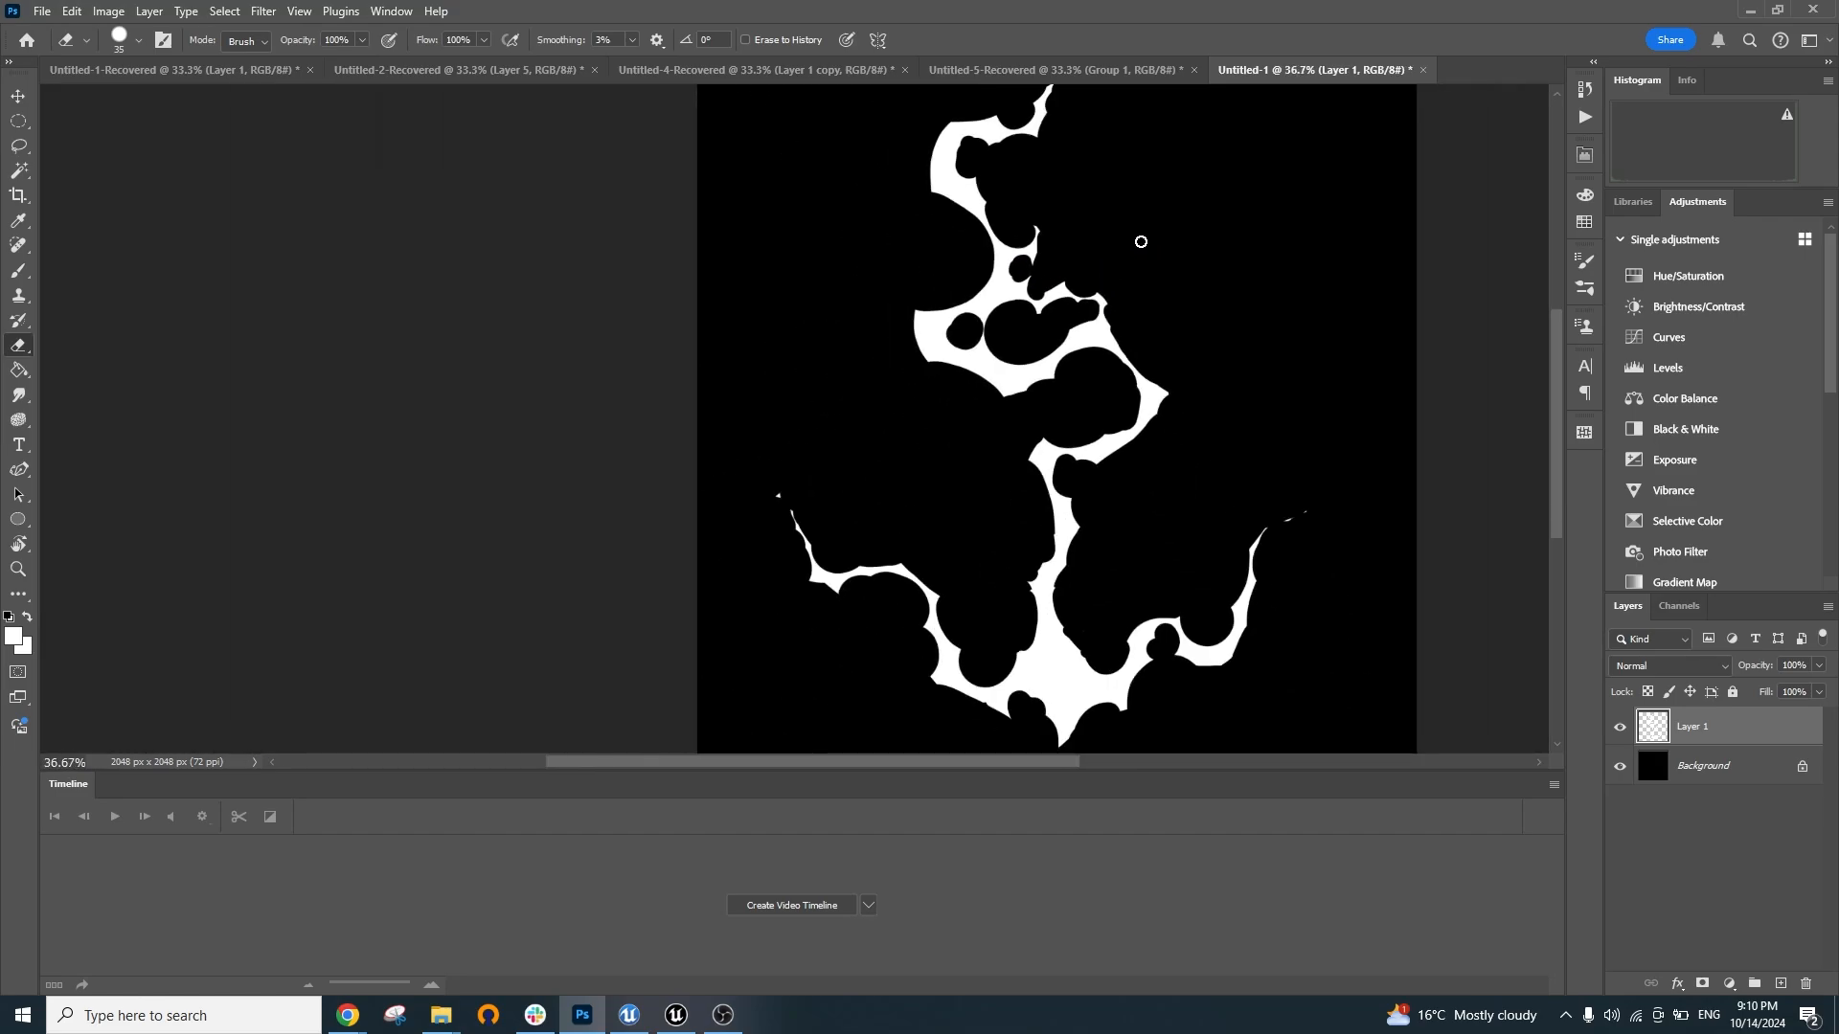
pyautogui.scroll(-1, 1141, 242)
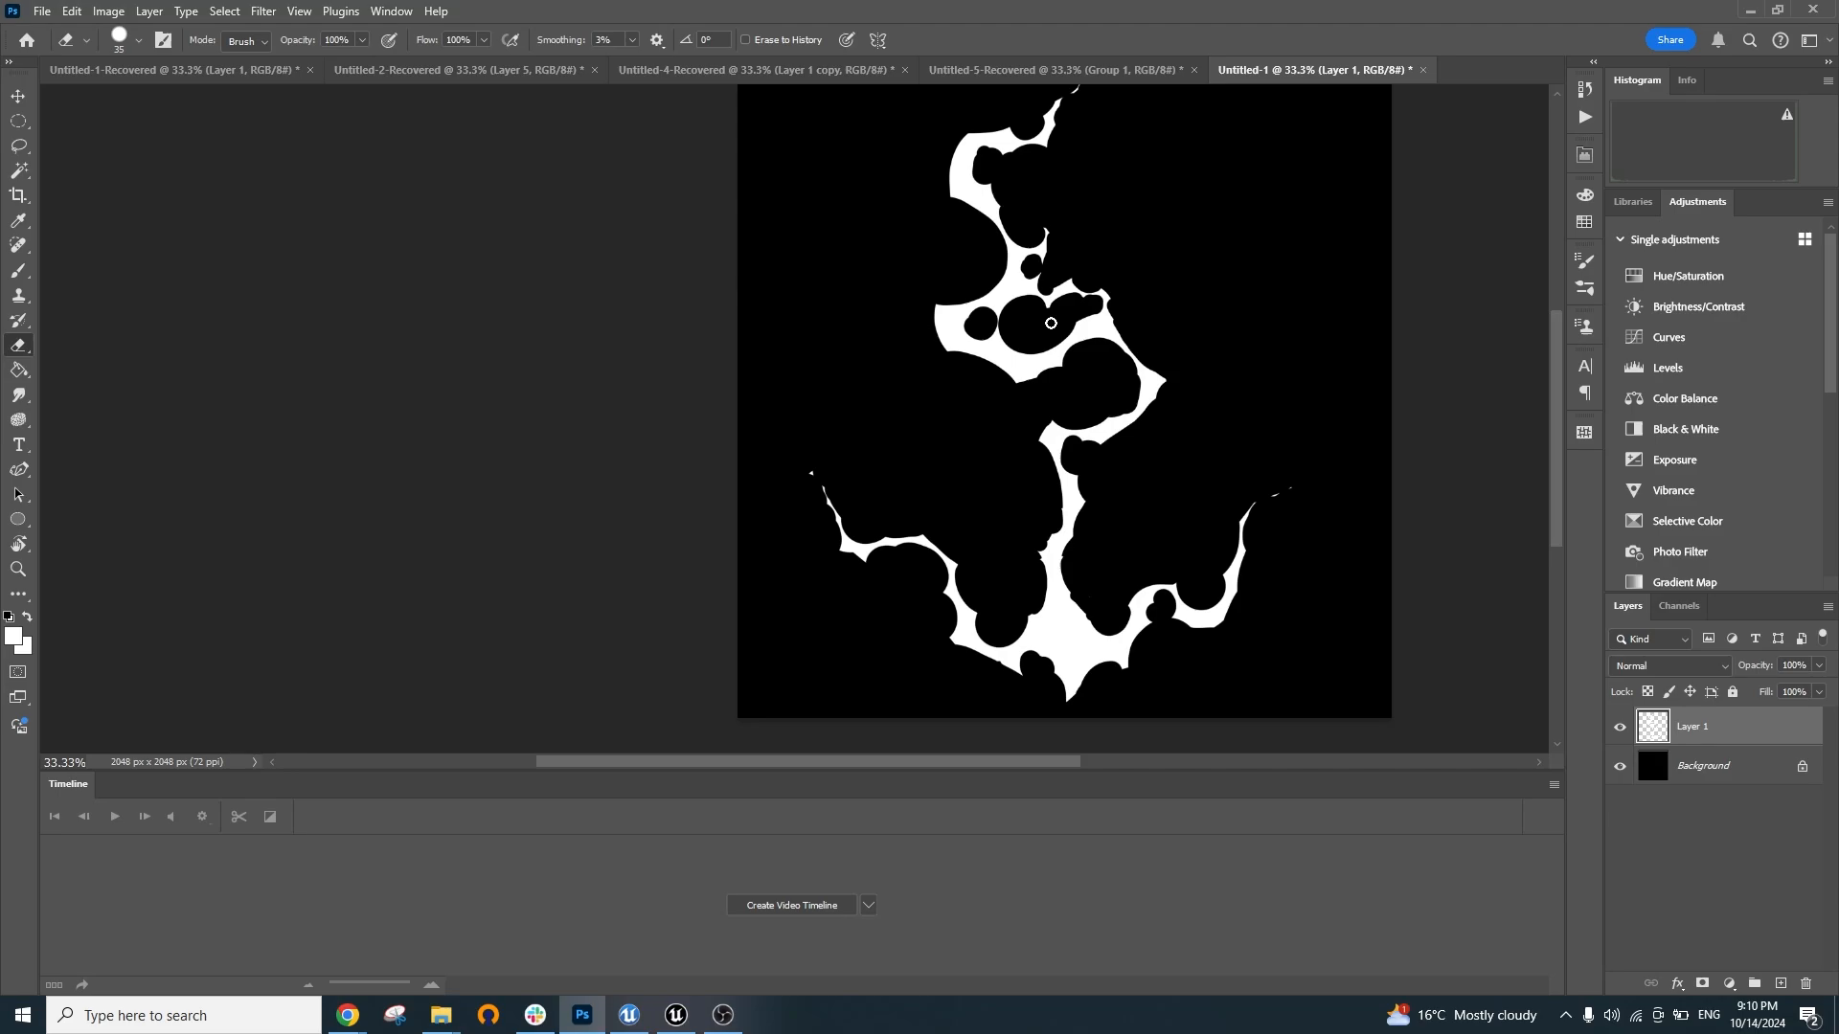
pyautogui.scroll(3, 1137, 333)
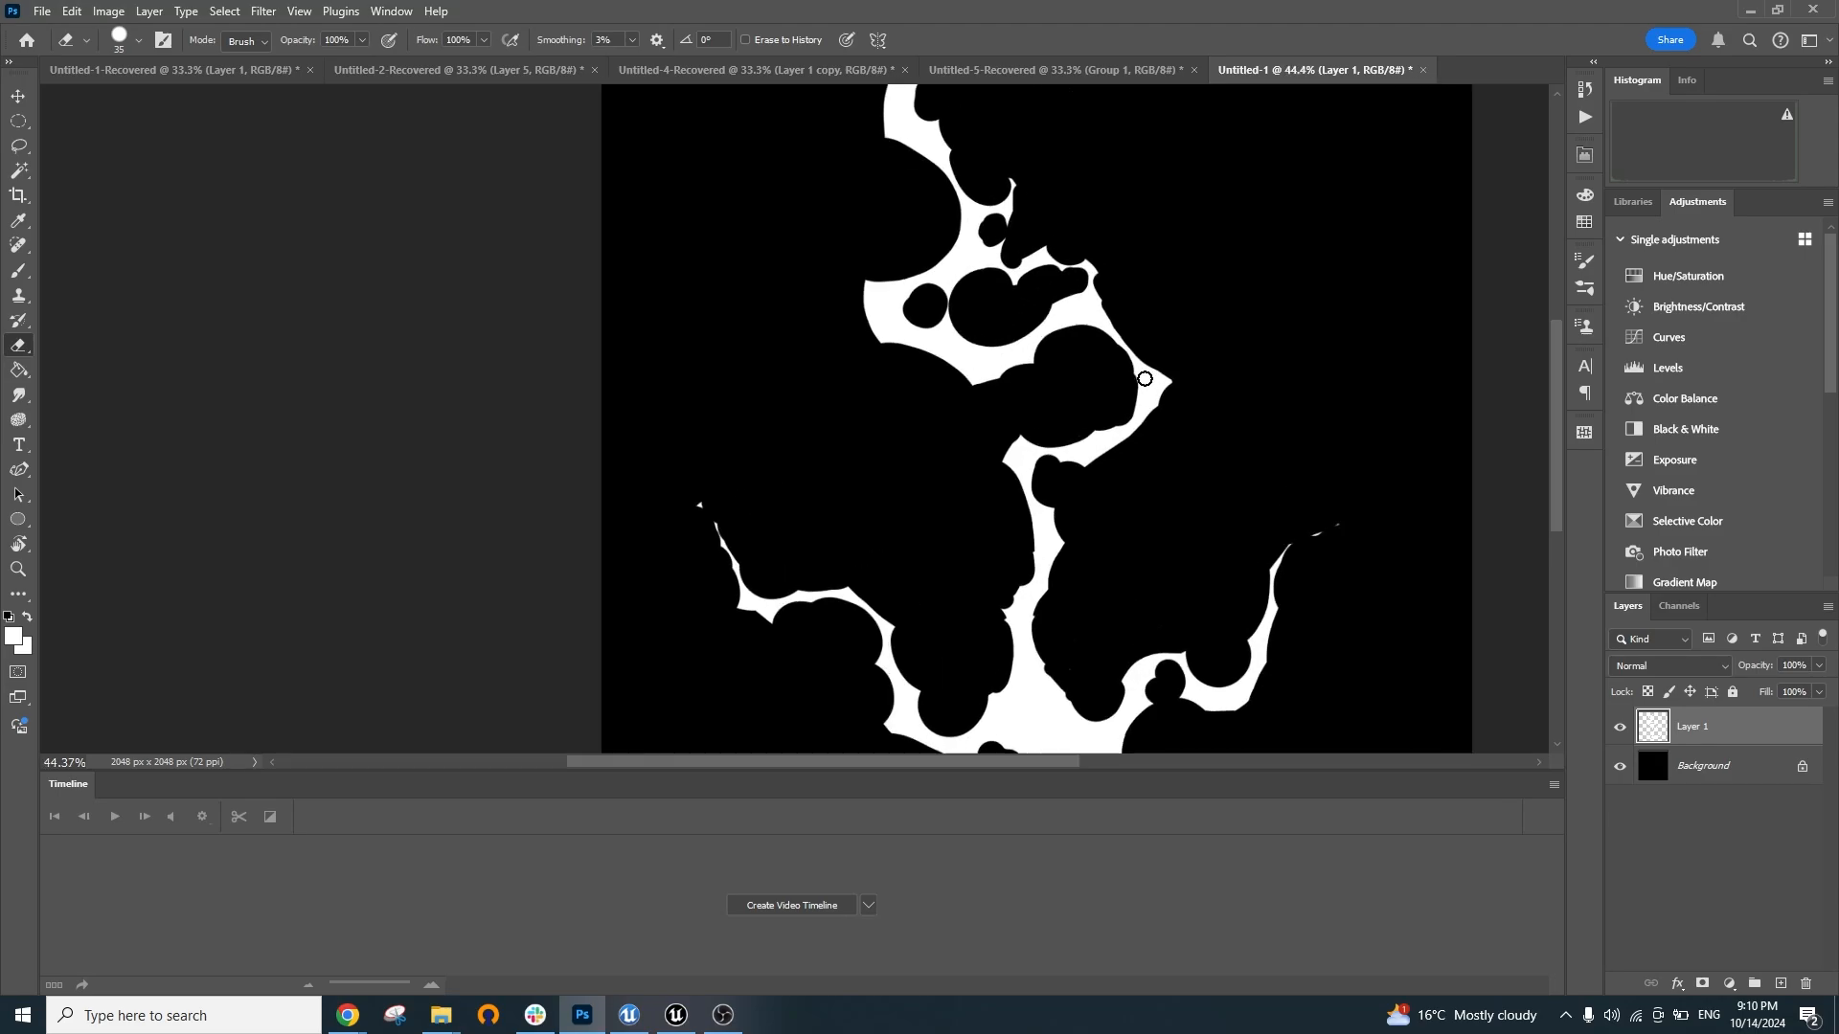
pyautogui.press('b')
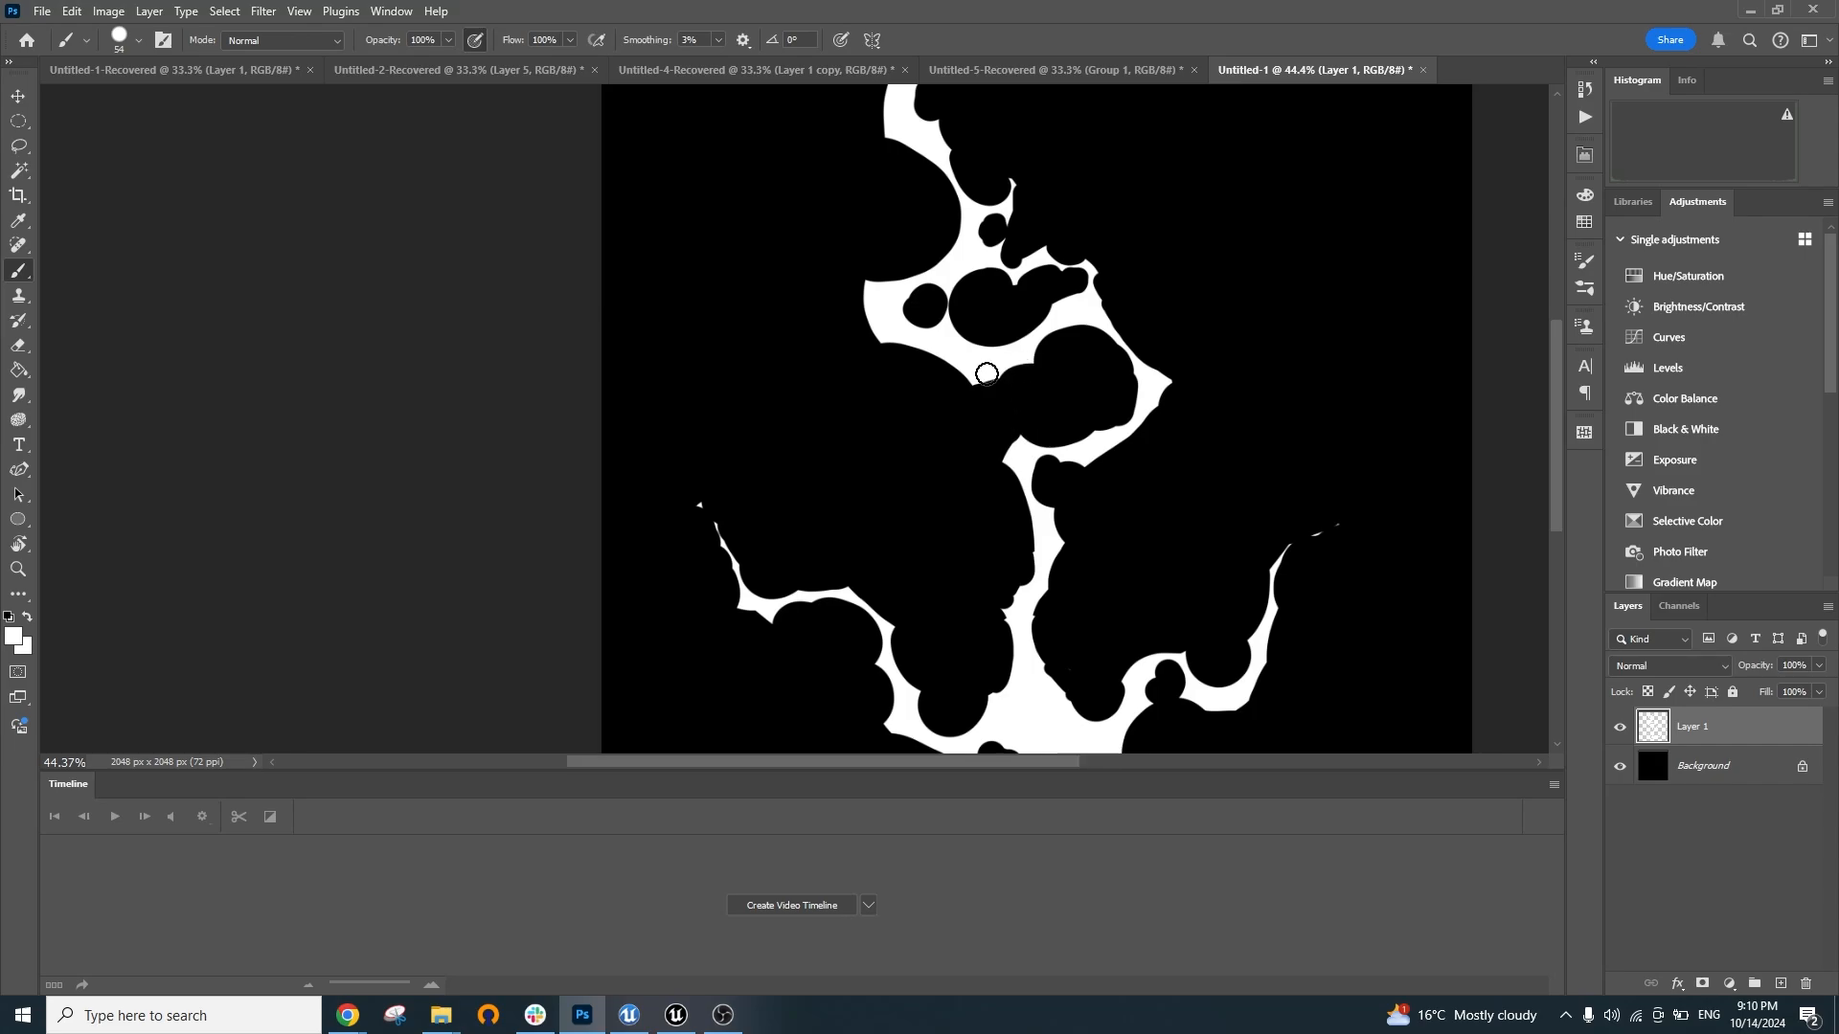
pyautogui.moveTo(990, 473)
pyautogui.mouseDown()
pyautogui.moveTo(988, 518)
pyautogui.moveTo(1004, 601)
pyautogui.mouseUp()
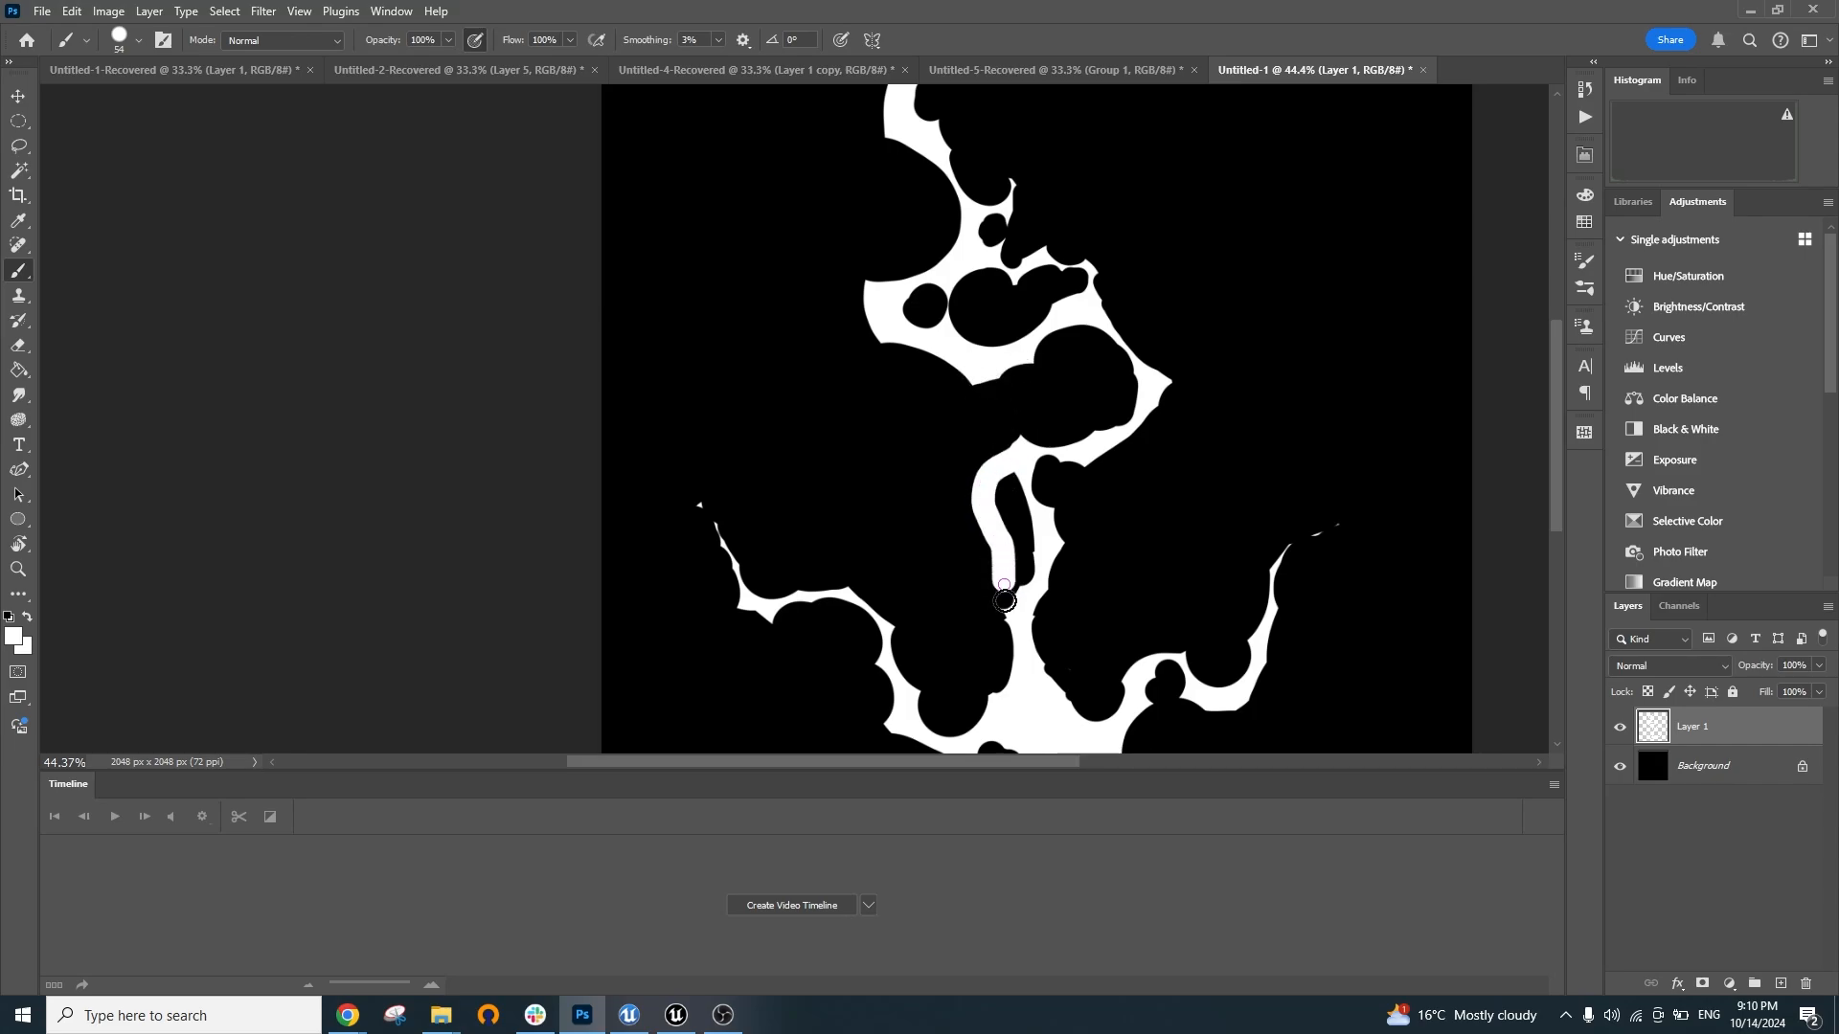
pyautogui.hotkey('ctrl', 'z')
pyautogui.moveTo(978, 386); pyautogui.dragTo(1011, 461)
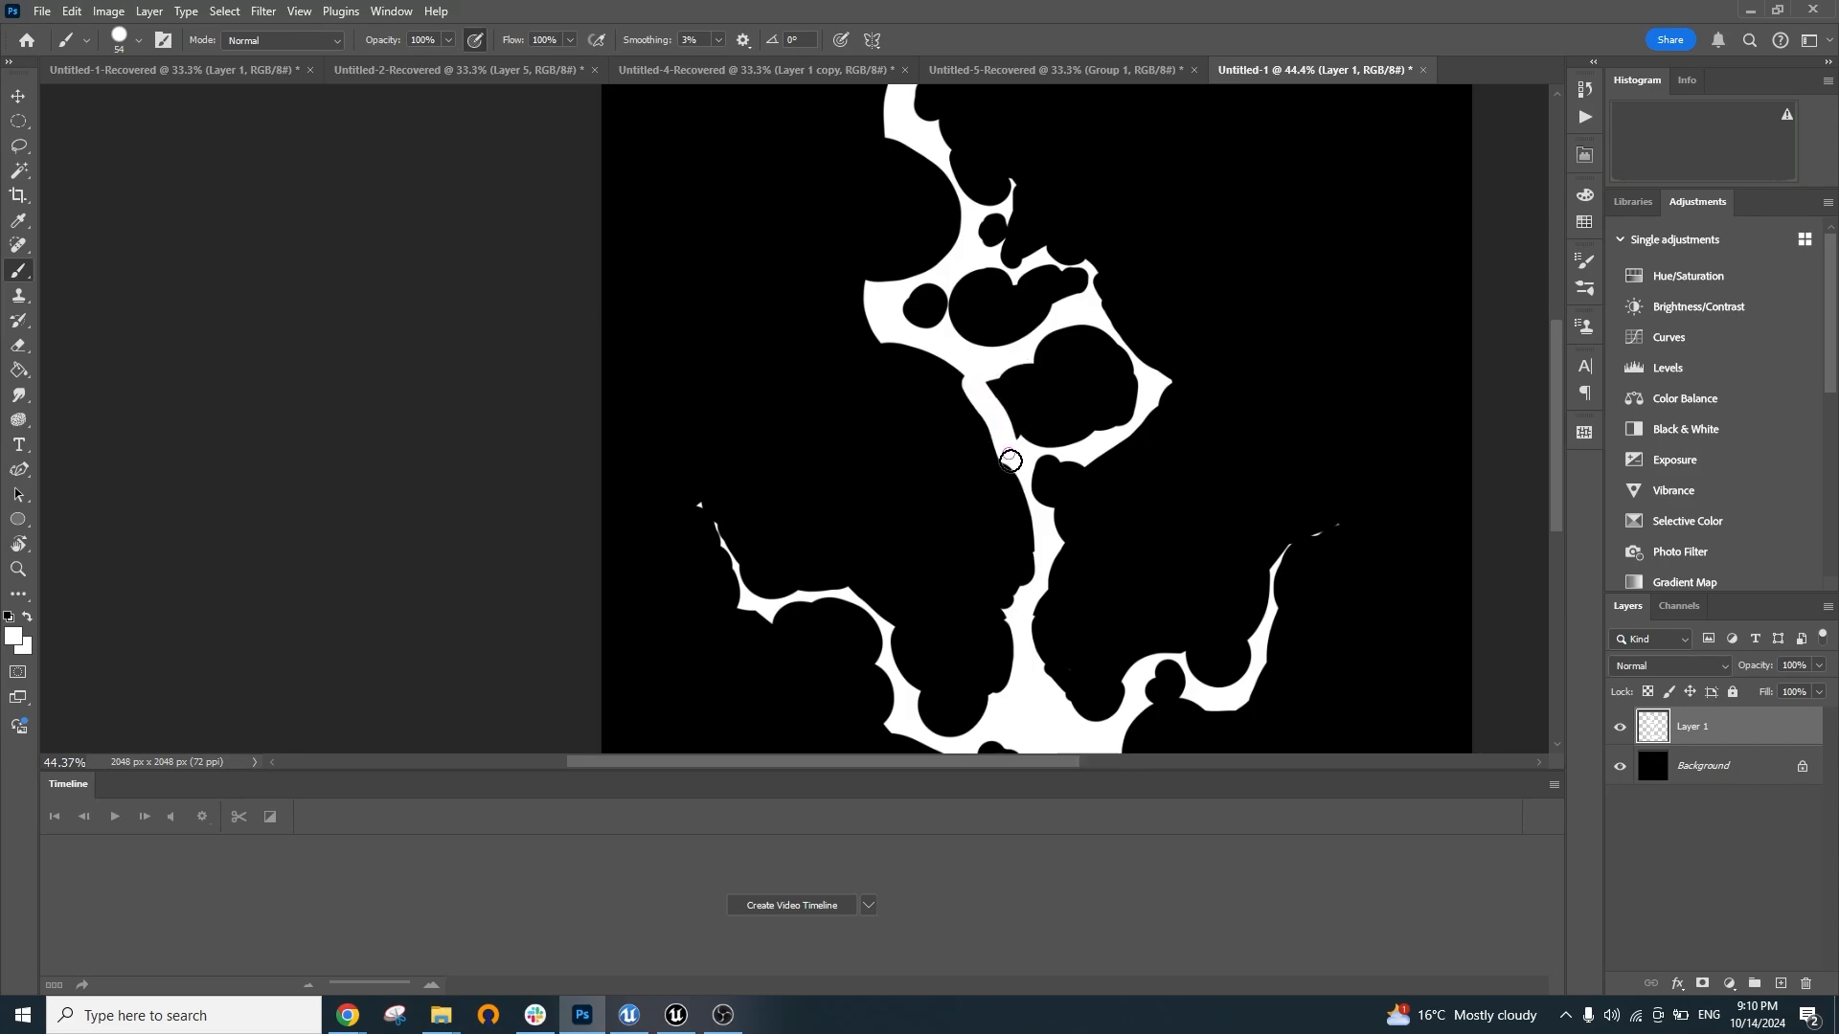
# Undo the short strand below the middle bend and try a replacement strand along the left side of the lower trunk
pyautogui.hotkey('ctrl', 'z')
pyautogui.moveTo(991, 517); pyautogui.dragTo(1007, 594)
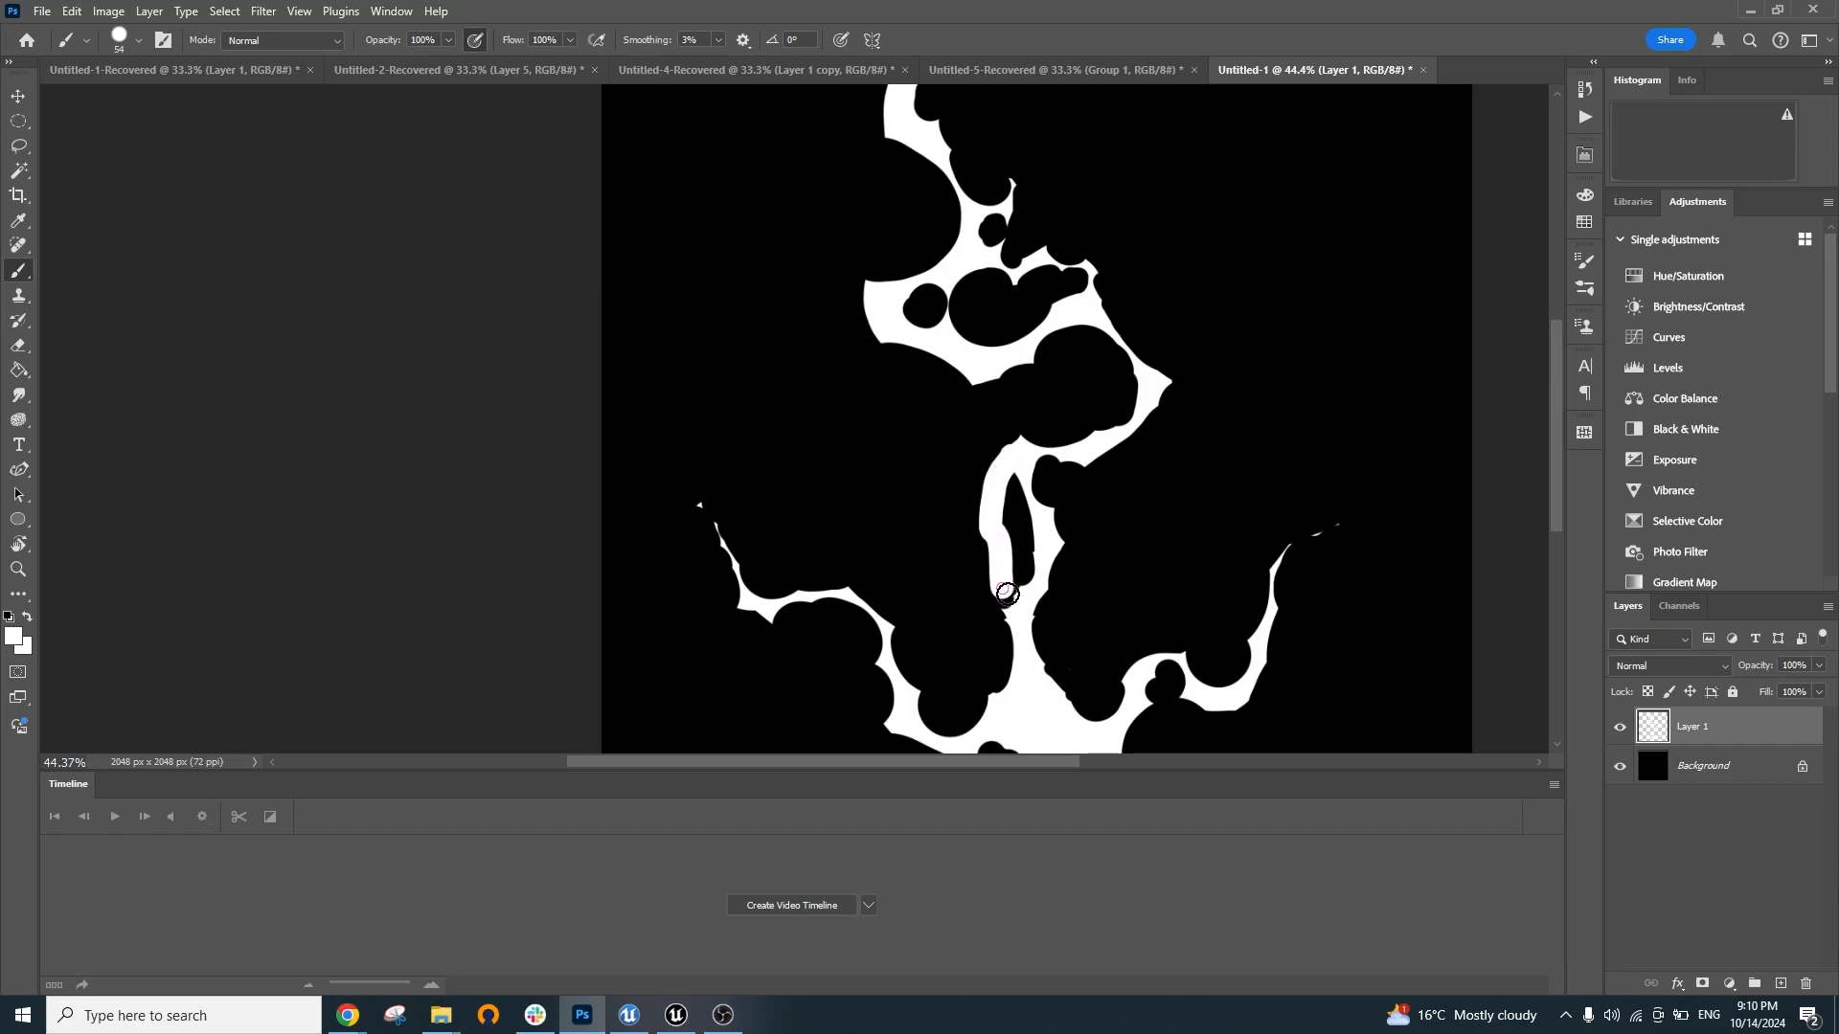
pyautogui.hotkey('ctrl', 'z')
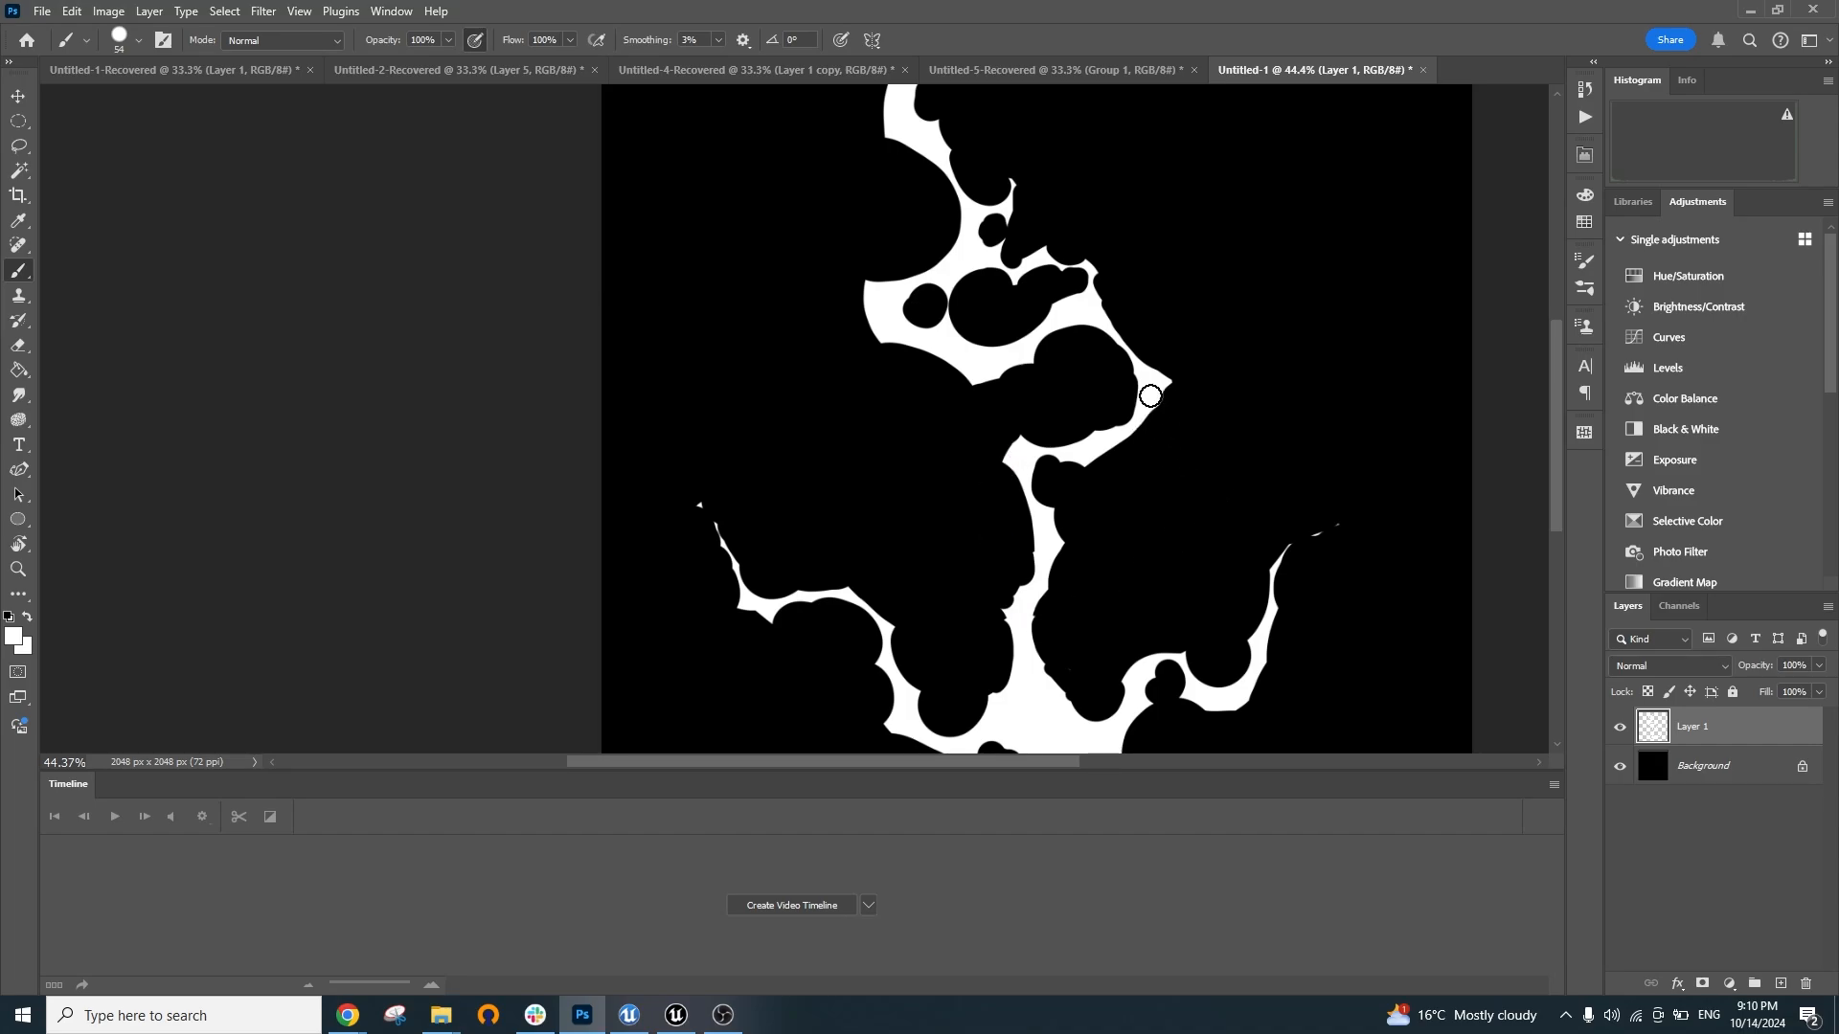
# Paint a white strand with the 54 px brush from the middle bend's right tip, curving outward and back to the lower trunk
pyautogui.moveTo(1150, 396)
pyautogui.mouseDown()
pyautogui.moveTo(1102, 601)
pyautogui.moveTo(1132, 667)
pyautogui.mouseUp()
pyautogui.hotkey('ctrl', 'z')
pyautogui.moveTo(1148, 403)
pyautogui.mouseDown()
pyautogui.moveTo(1168, 509)
pyautogui.moveTo(1033, 611)
pyautogui.mouseUp()
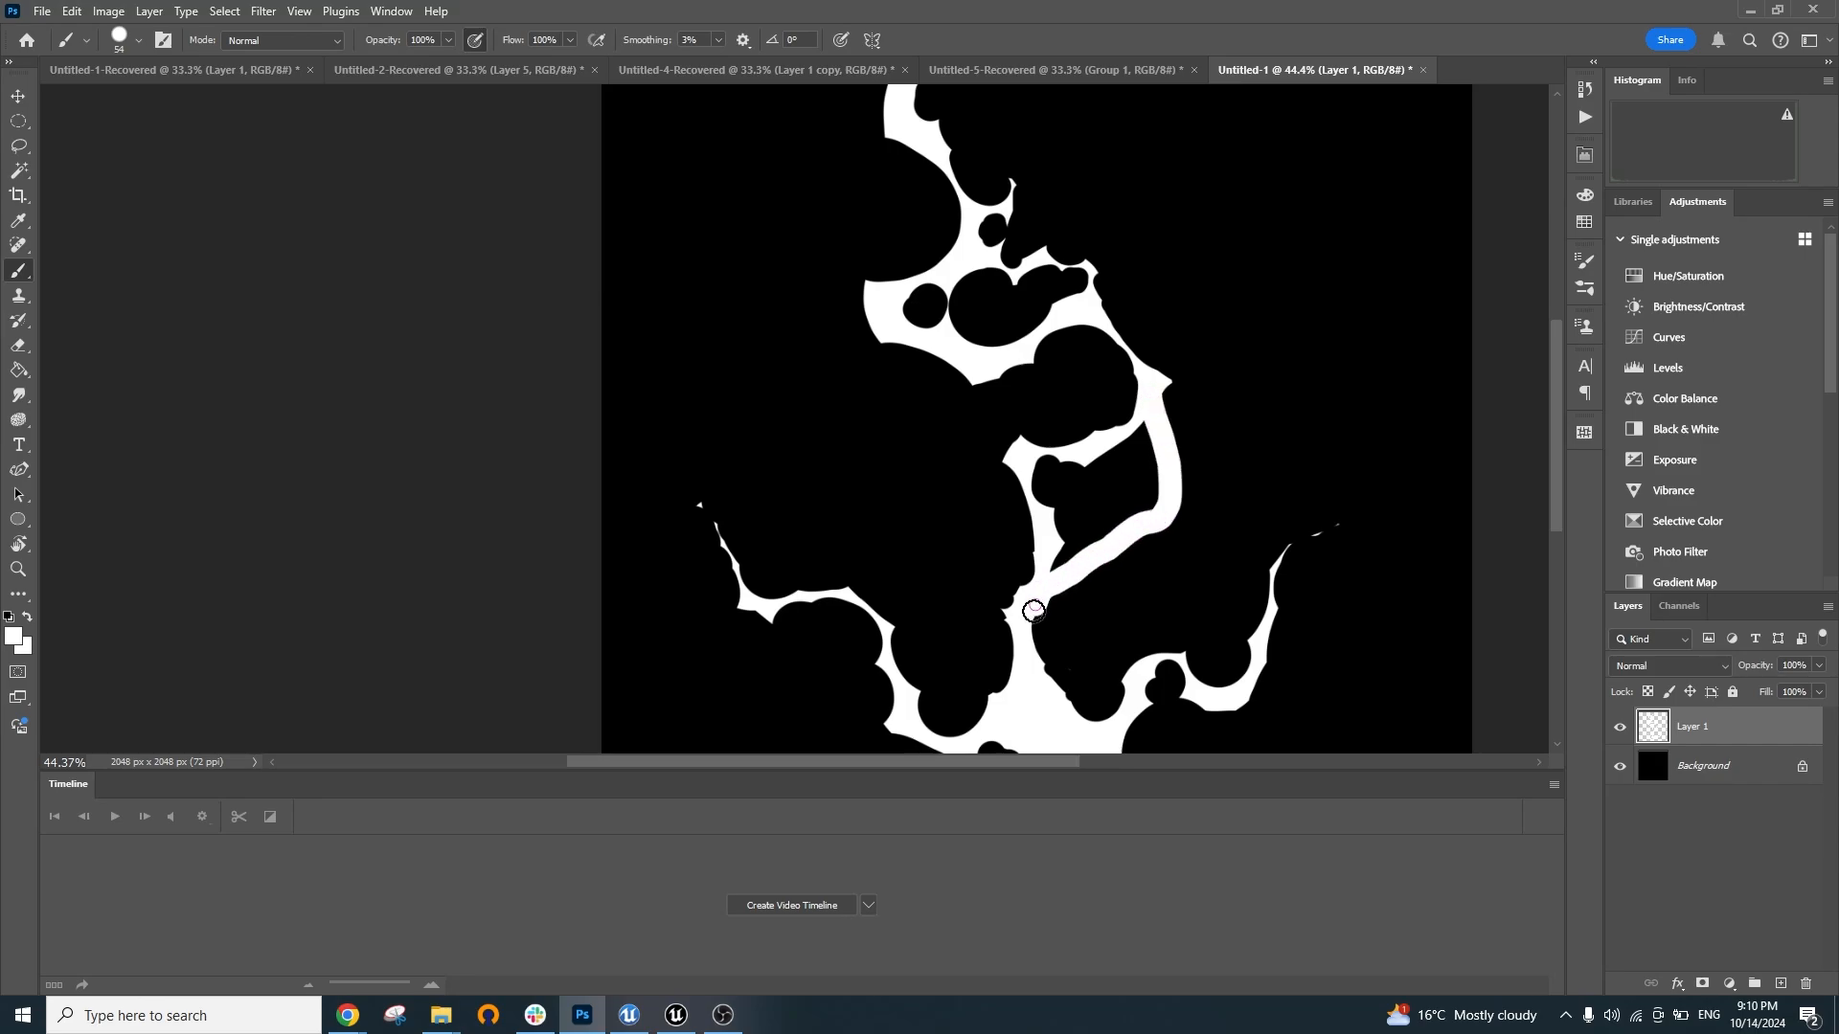
# Thin the new looping strand by carving rounded notches along its inner and outer edges with a 40 px eraser
pyautogui.scroll(5, 1171, 507)
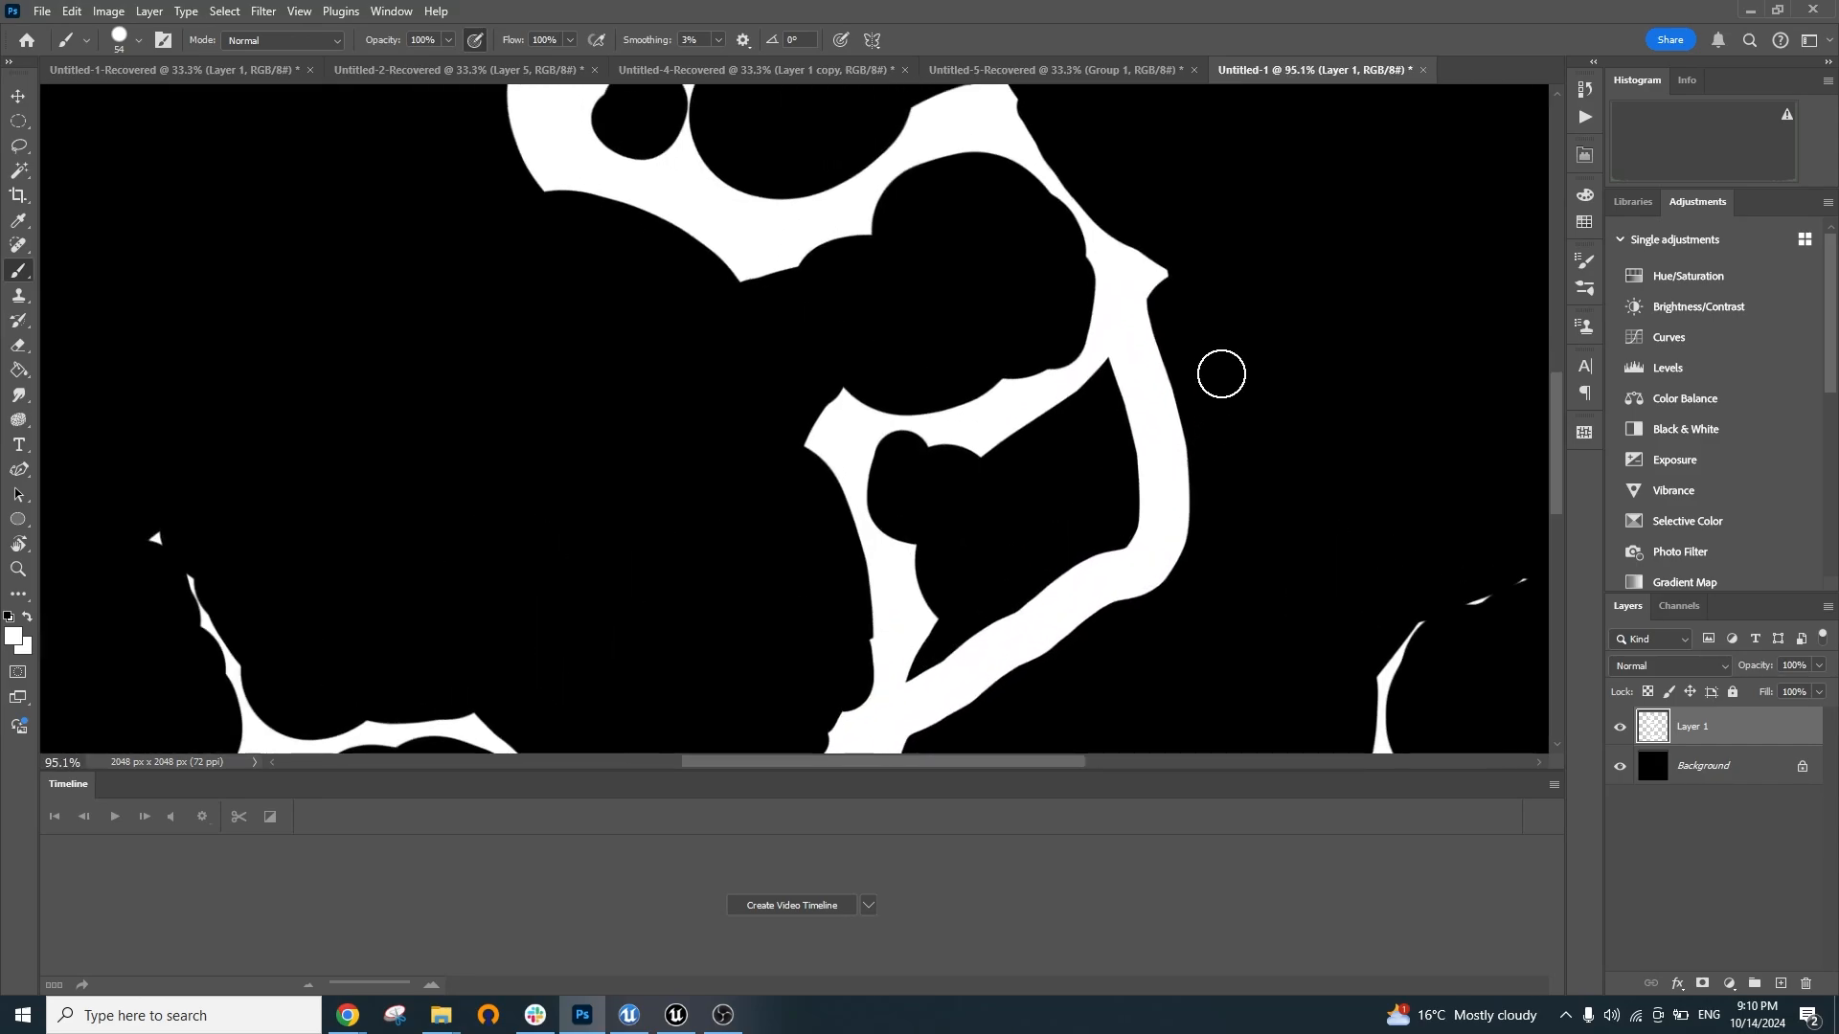
pyautogui.press('e')
pyautogui.moveTo(1117, 371)
pyautogui.mouseDown()
pyautogui.moveTo(1102, 406)
pyautogui.moveTo(1129, 379)
pyautogui.moveTo(1127, 440)
pyautogui.mouseUp()
pyautogui.hotkey('ctrl', 'z')
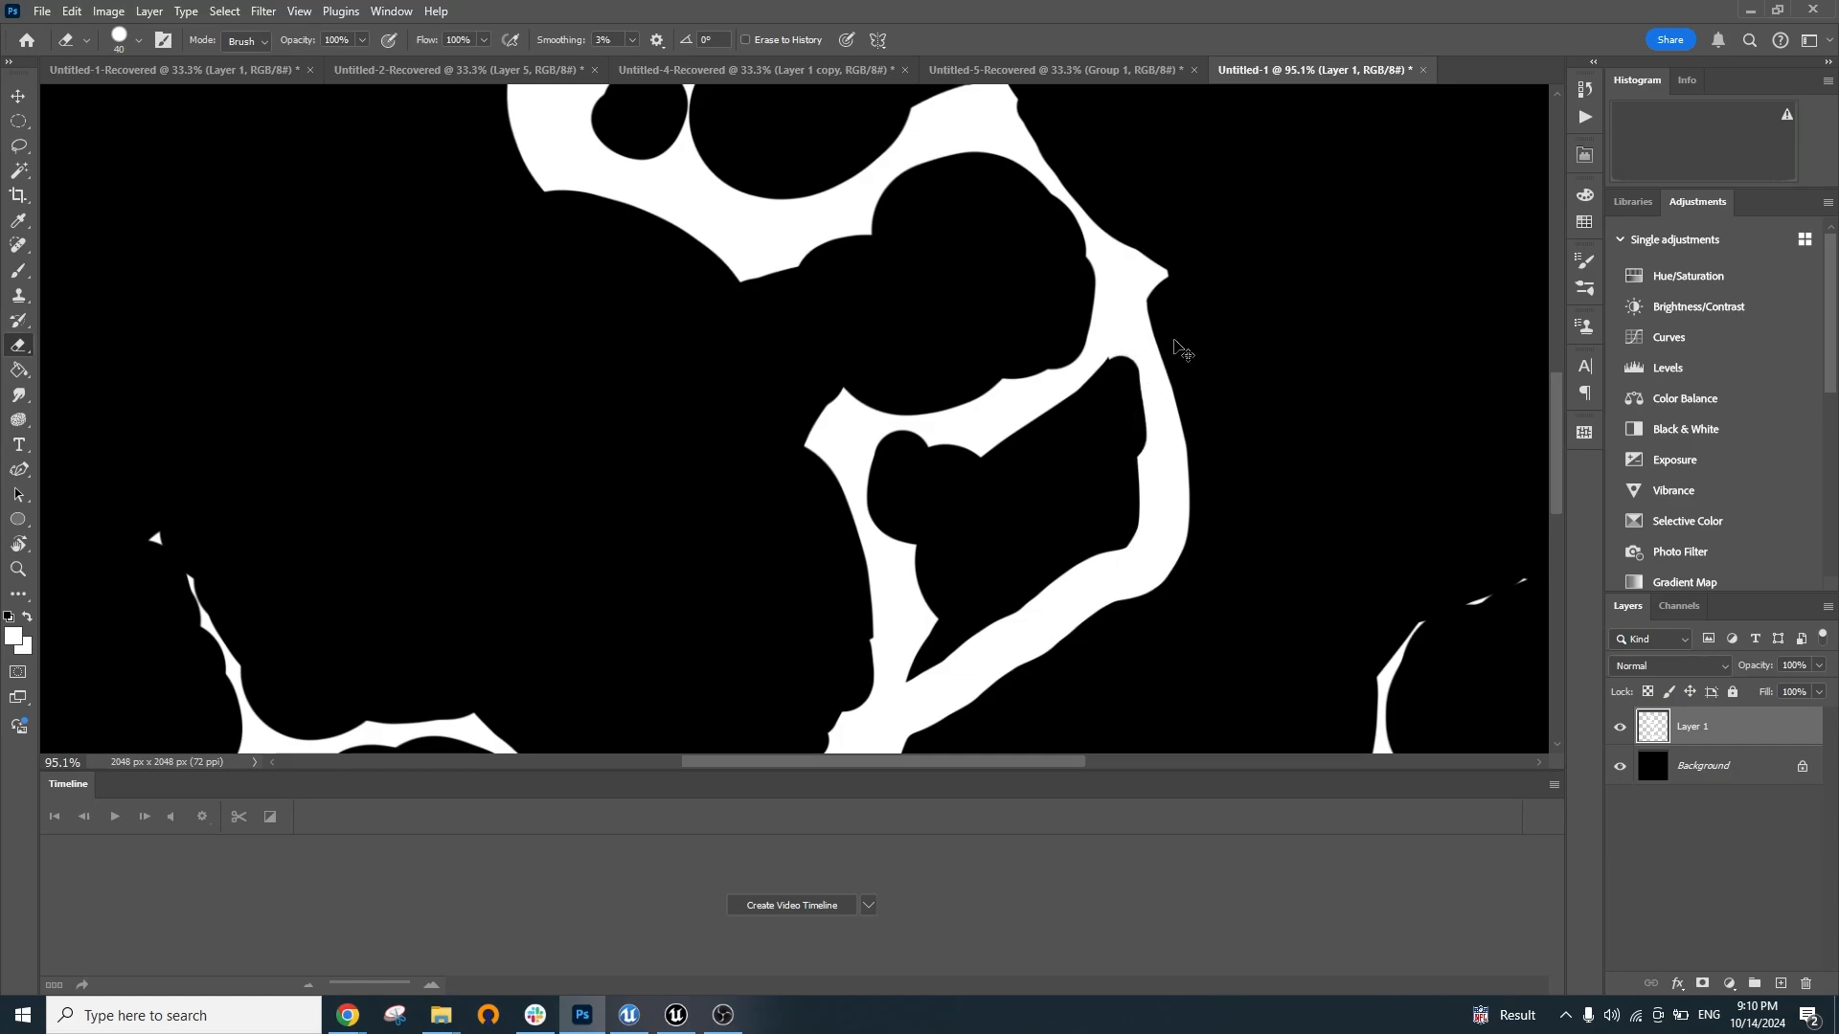
pyautogui.hotkey('ctrl', 'z')
pyautogui.moveTo(1163, 336)
pyautogui.mouseDown()
pyautogui.moveTo(1213, 383)
pyautogui.moveTo(1116, 402)
pyautogui.moveTo(1121, 503)
pyautogui.moveTo(1183, 510)
pyautogui.moveTo(1198, 531)
pyautogui.moveTo(1156, 581)
pyautogui.moveTo(1128, 579)
pyautogui.moveTo(1067, 497)
pyautogui.mouseUp()
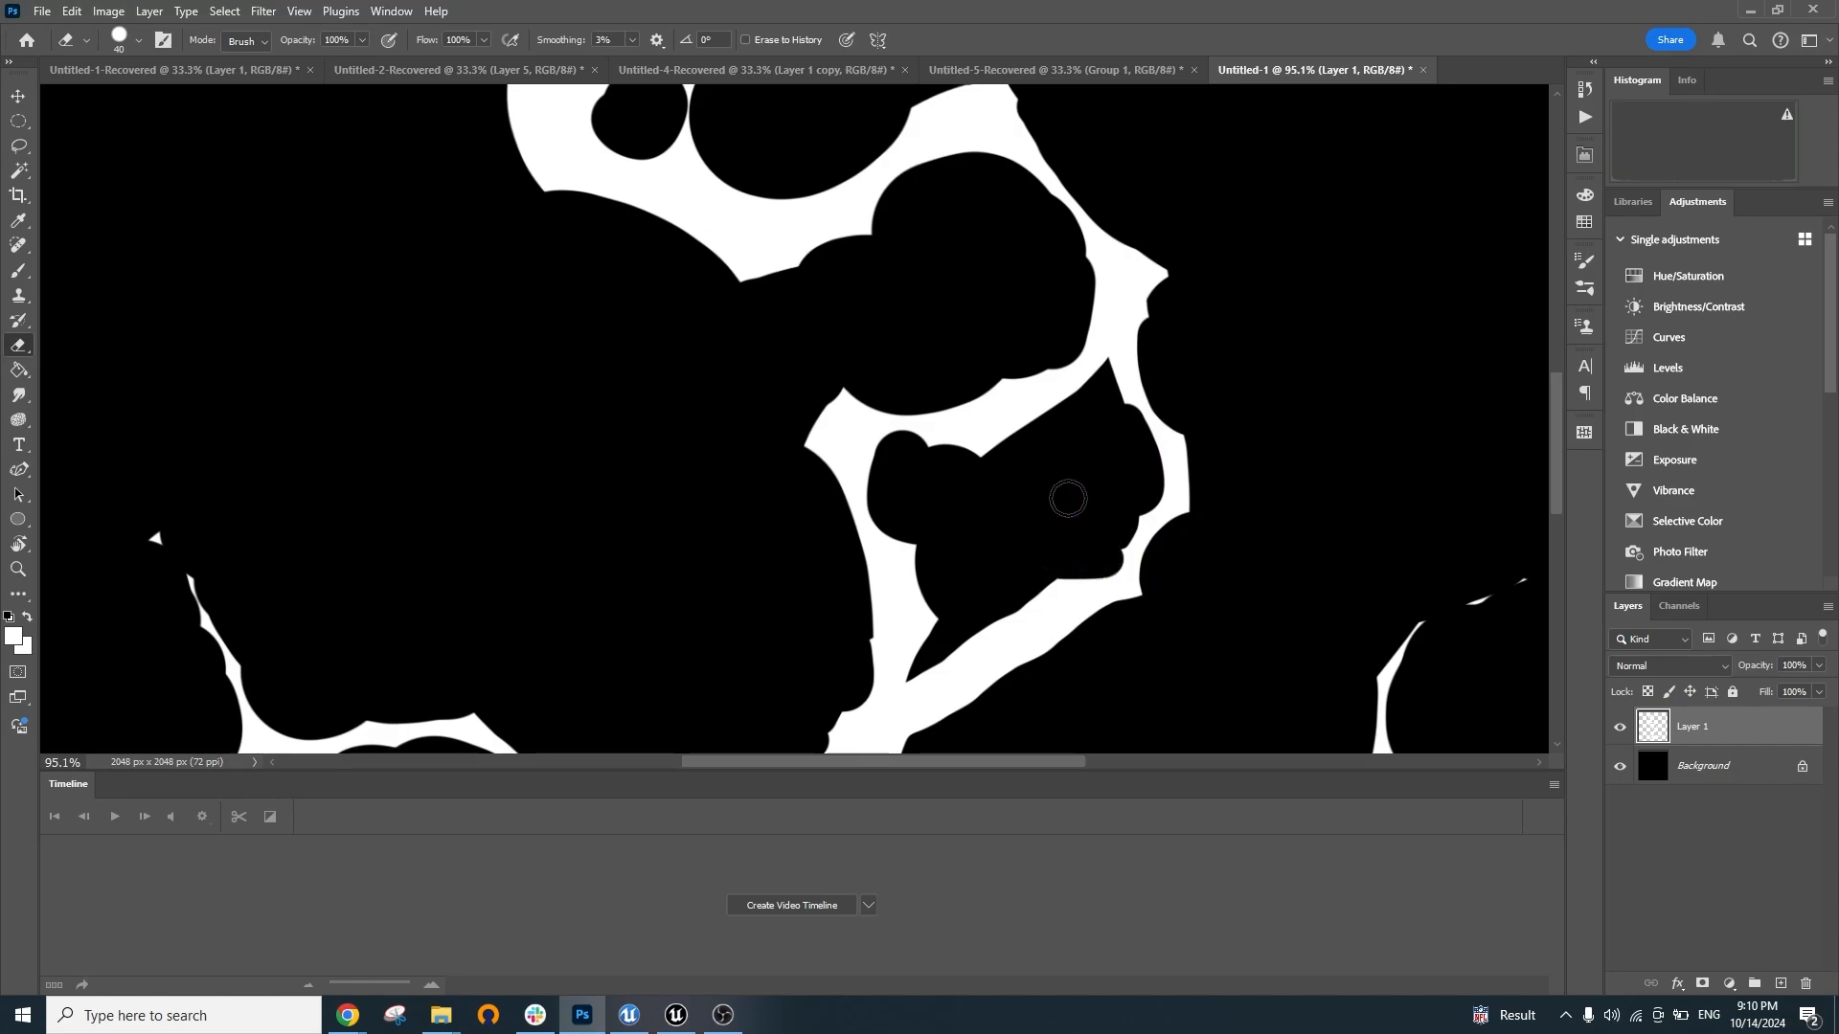
pyautogui.moveTo(1107, 637)
pyautogui.mouseDown()
pyautogui.moveTo(1193, 484)
pyautogui.moveTo(1128, 562)
pyautogui.moveTo(1178, 490)
pyautogui.moveTo(1155, 533)
pyautogui.moveTo(1119, 481)
pyautogui.moveTo(1118, 511)
pyautogui.moveTo(1053, 530)
pyautogui.moveTo(1097, 564)
pyautogui.moveTo(1017, 623)
pyautogui.mouseUp()
pyautogui.hotkey('ctrl', 'z')
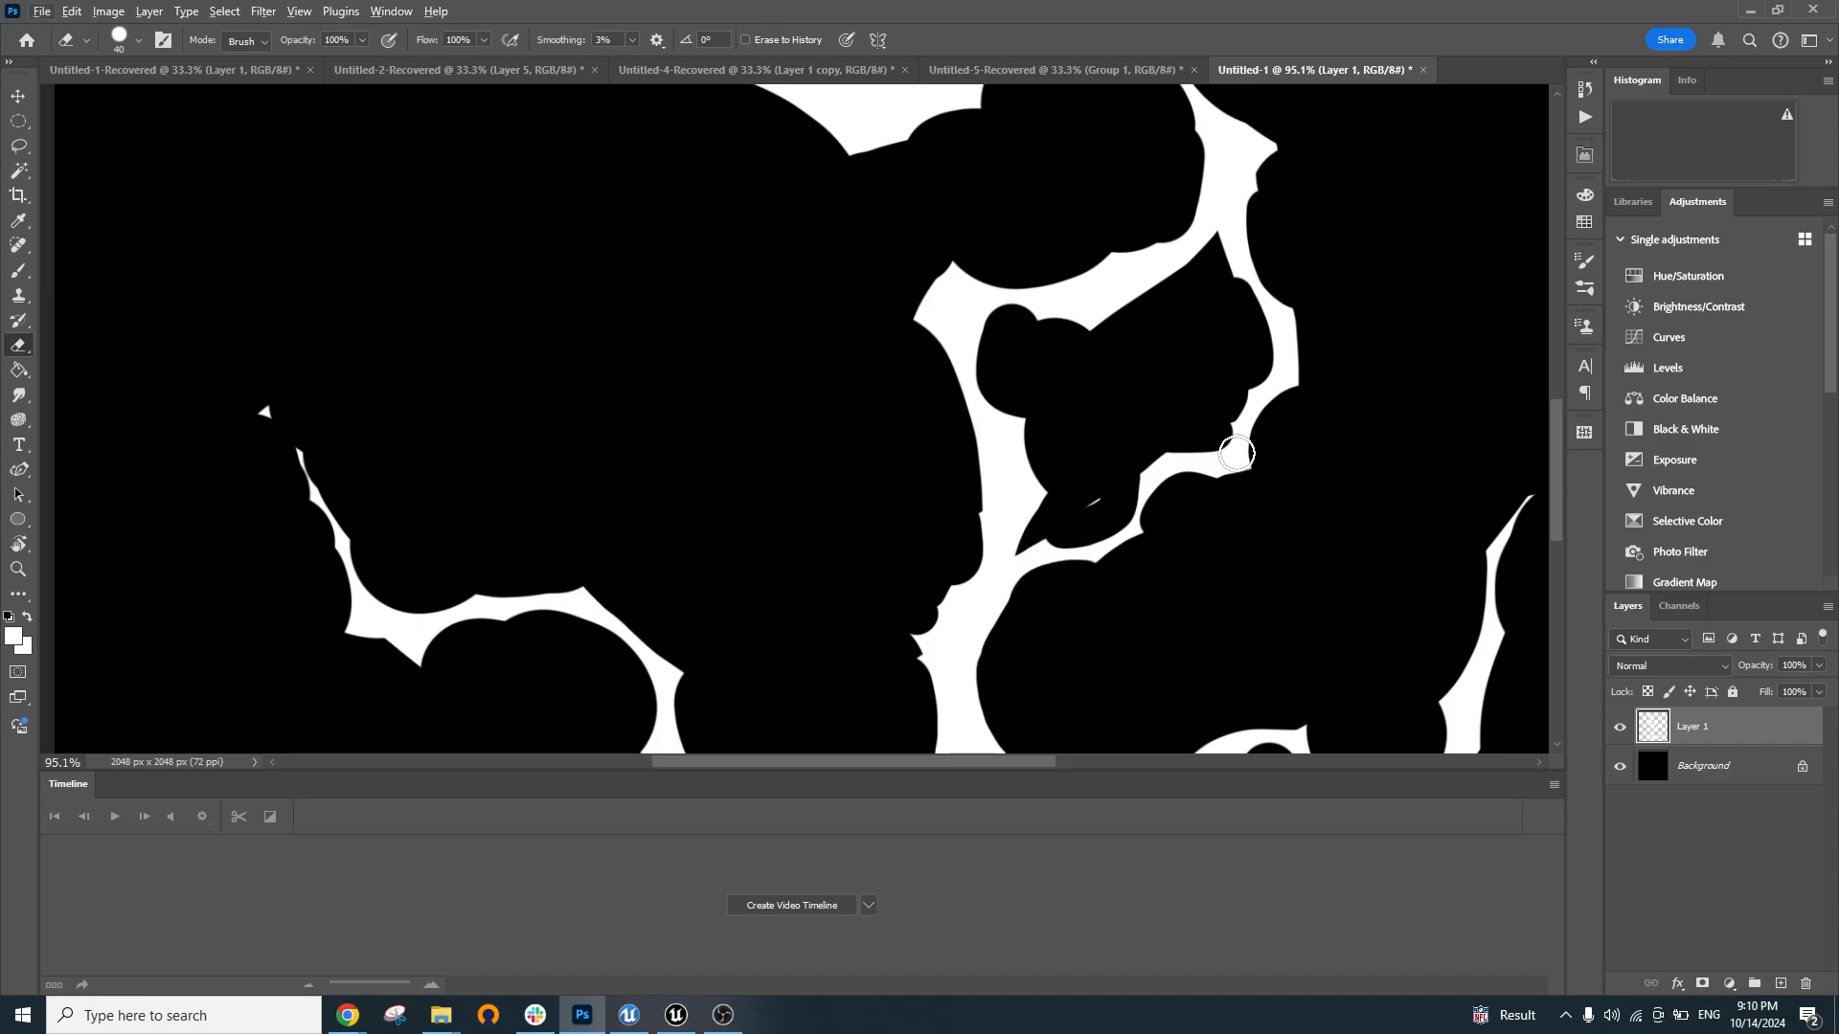
# Widen the upper corner of the hole enclosed by the looping strand with the 40 px eraser
pyautogui.scroll(-5, 1231, 445)
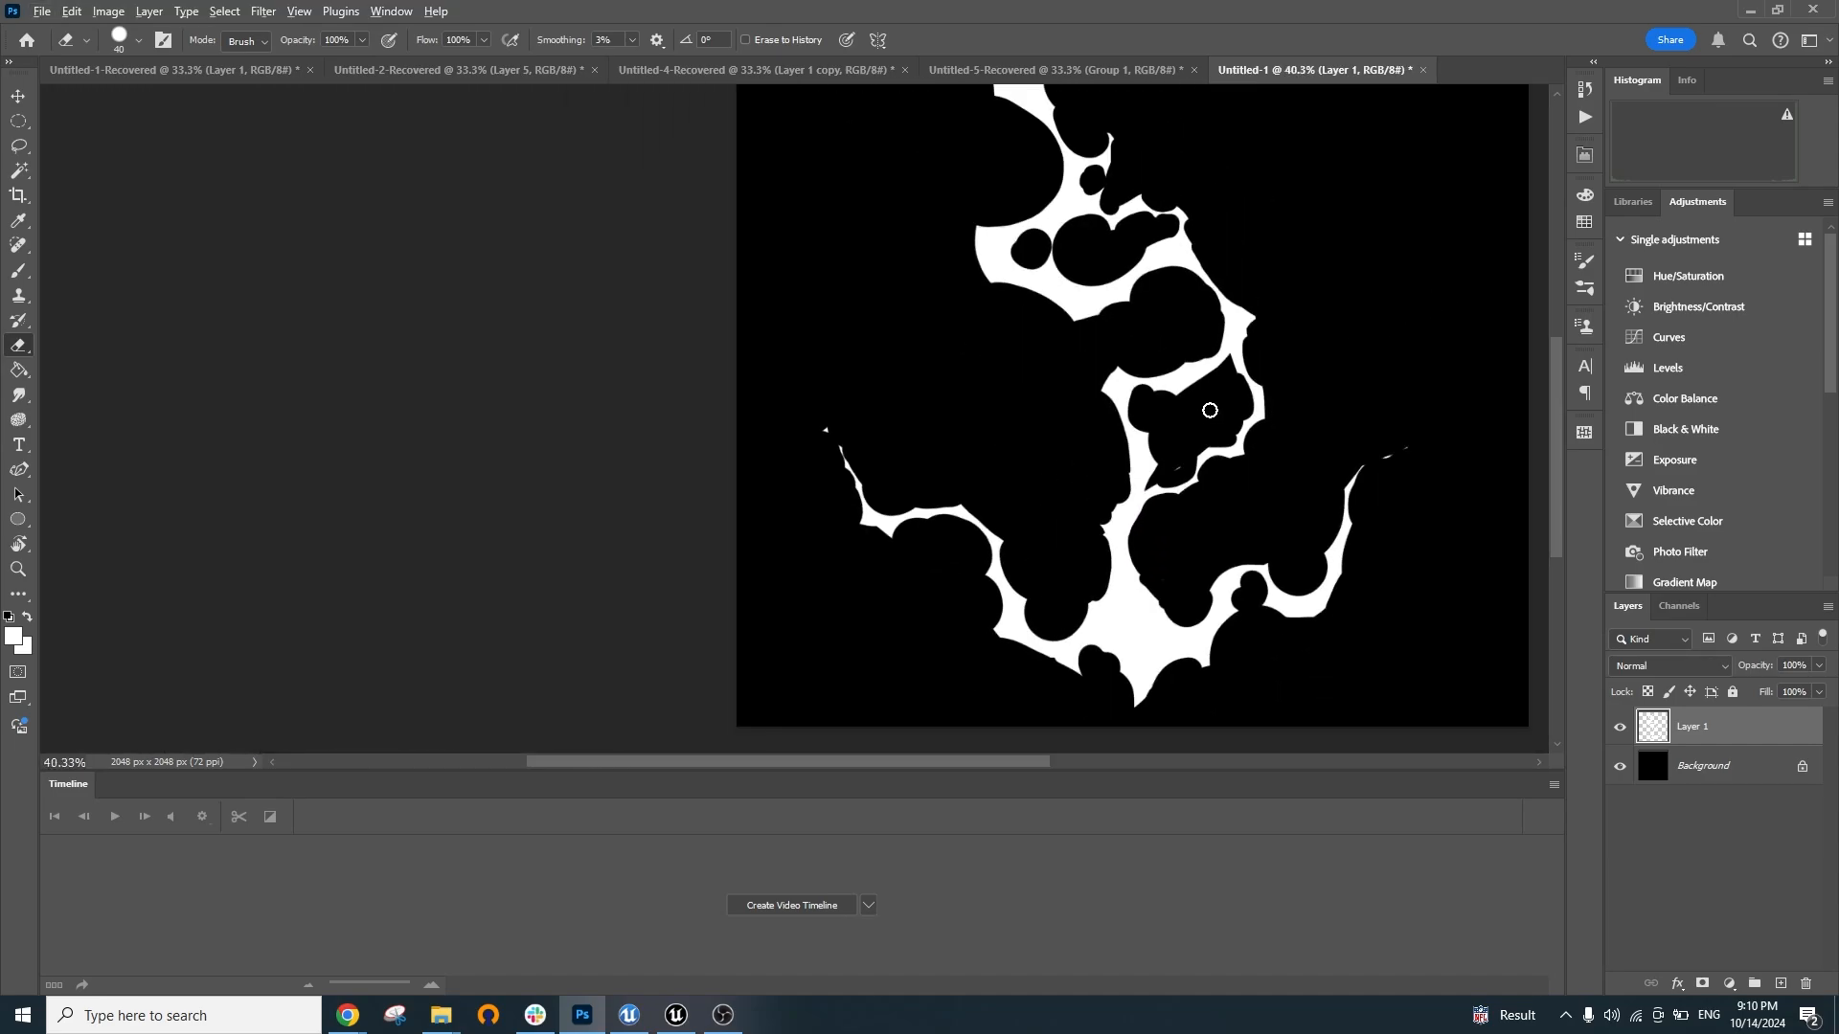
pyautogui.scroll(7, 1232, 383)
pyautogui.moveTo(1216, 331)
pyautogui.mouseDown()
pyautogui.moveTo(1215, 305)
pyautogui.moveTo(1166, 386)
pyautogui.moveTo(1076, 435)
pyautogui.moveTo(1178, 457)
pyautogui.mouseUp()
pyautogui.hotkey('ctrl', 'z')
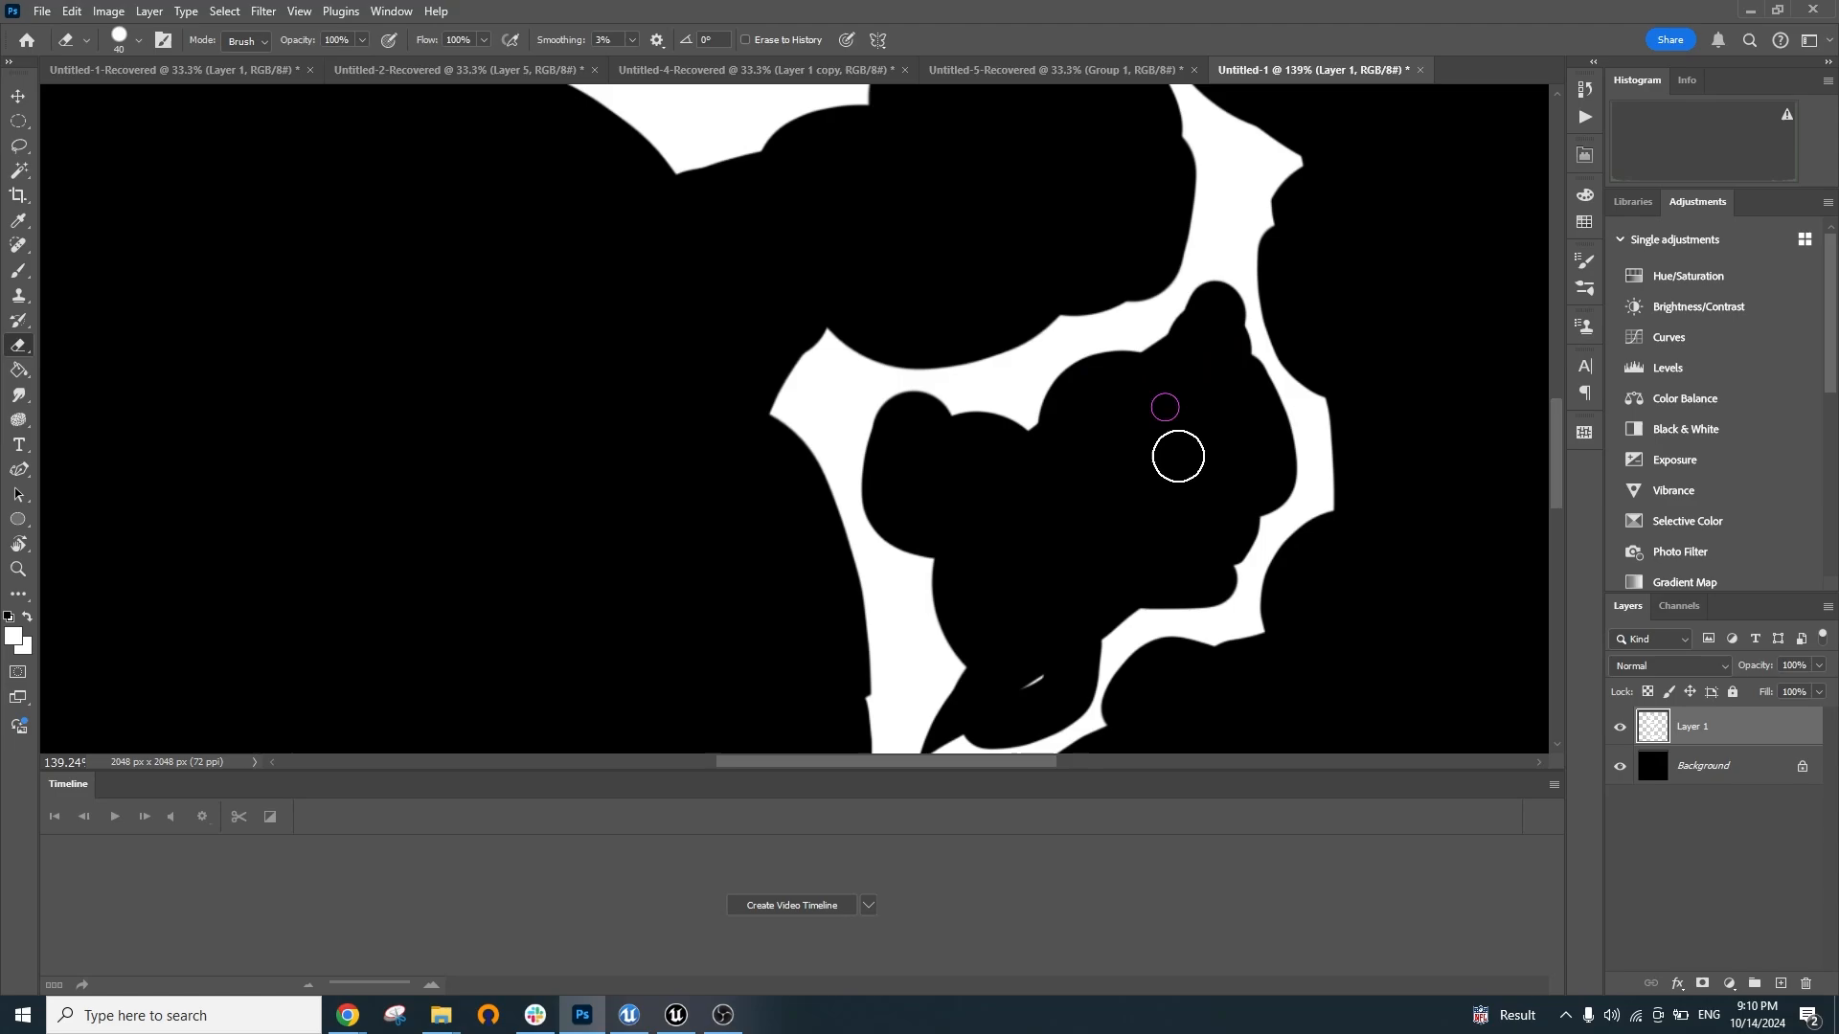
pyautogui.scroll(-4, 1075, 479)
pyautogui.scroll(2, 1063, 508)
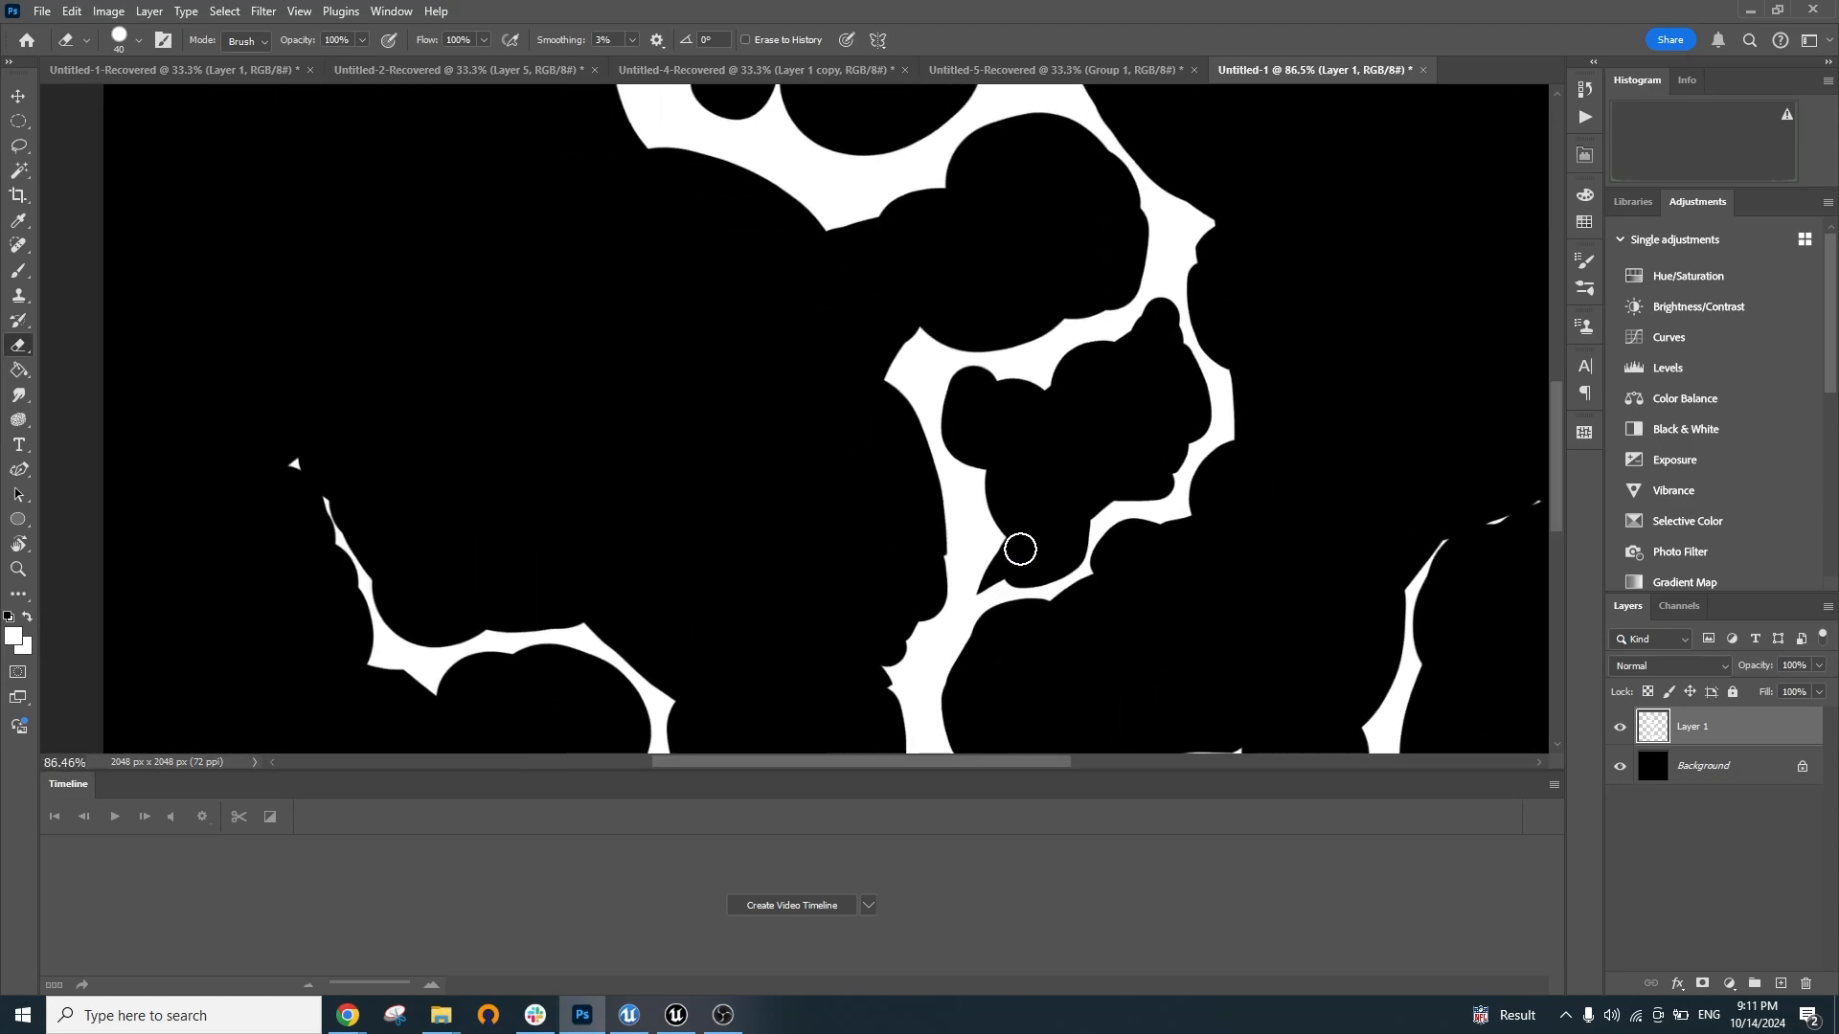
# Carve a rounded notch into the outer right edge of the looping strand with the 40 px eraser
pyautogui.scroll(-3, 1082, 436)
pyautogui.scroll(-4, 1297, 335)
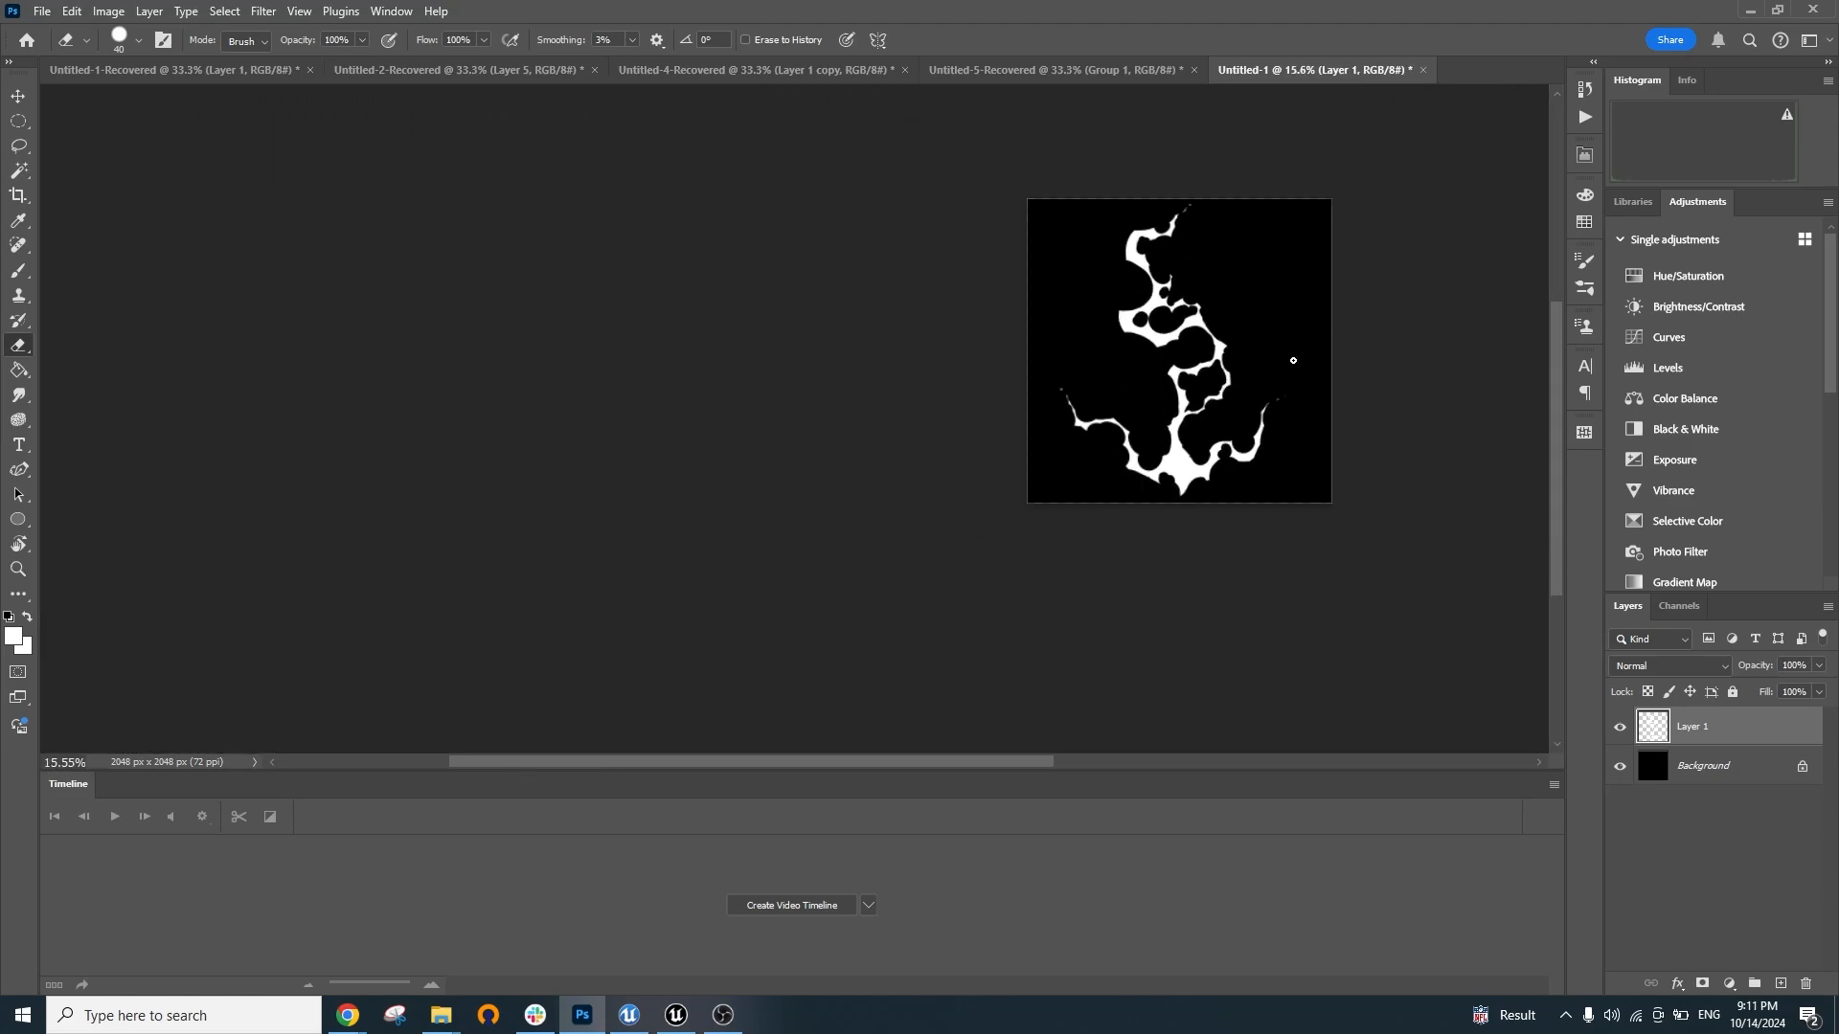
pyautogui.scroll(7, 1275, 346)
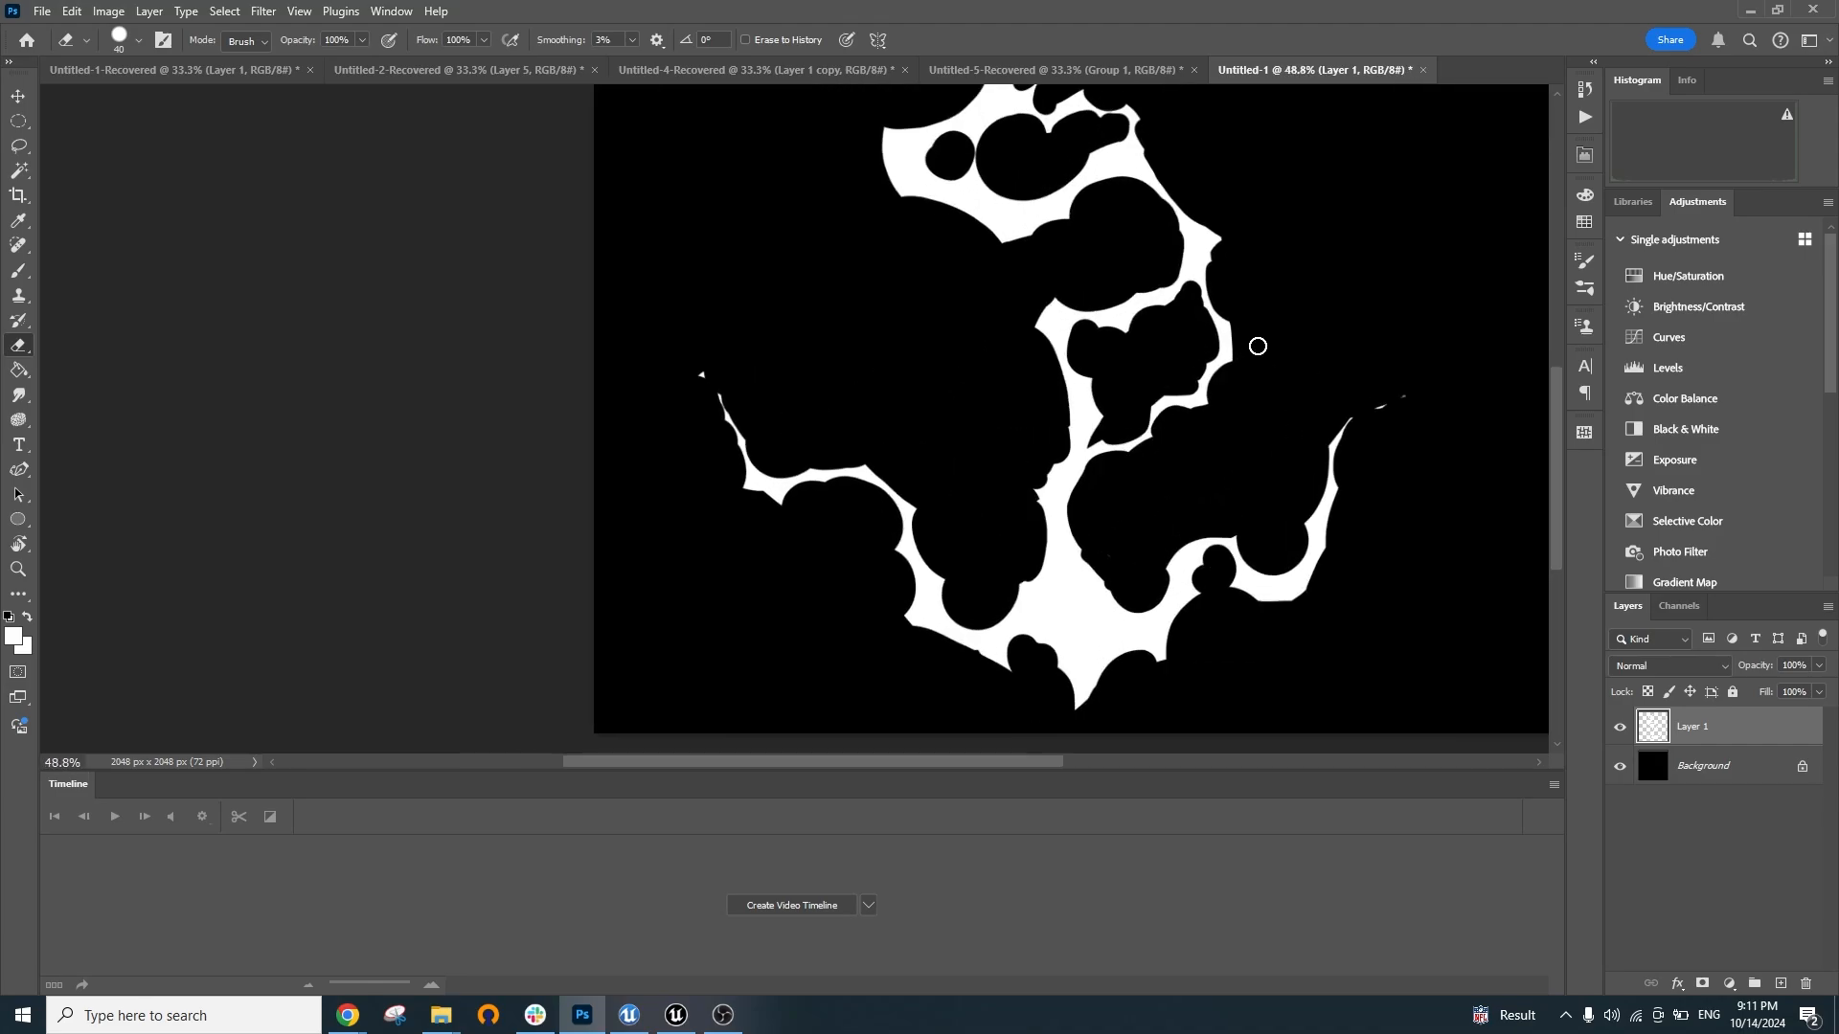
pyautogui.hotkey('ctrl', 'z')
pyautogui.moveTo(1214, 323); pyautogui.dragTo(1236, 372)
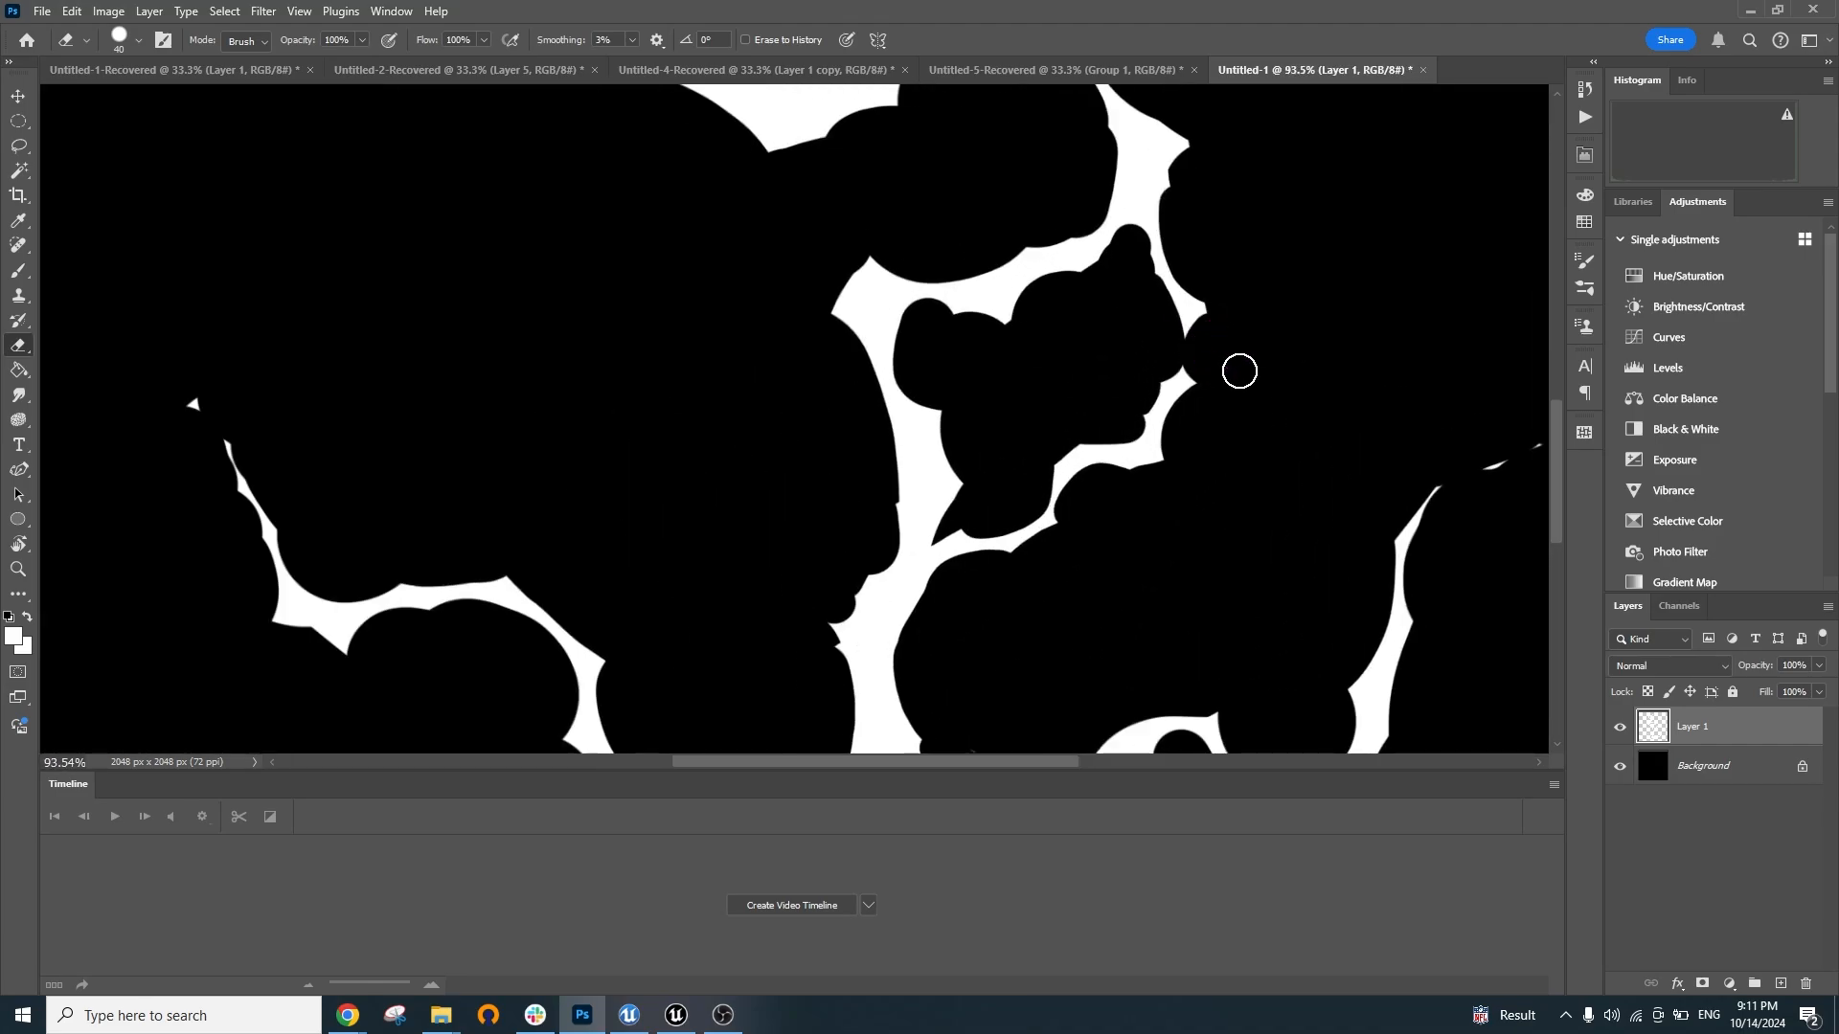
pyautogui.hotkey('ctrl', 'z')
pyautogui.moveTo(1219, 309); pyautogui.dragTo(1232, 378)
# Carve small rounded notches into both edges of the looping strand's lower part with the 40 px eraser
pyautogui.scroll(5, 1006, 547)
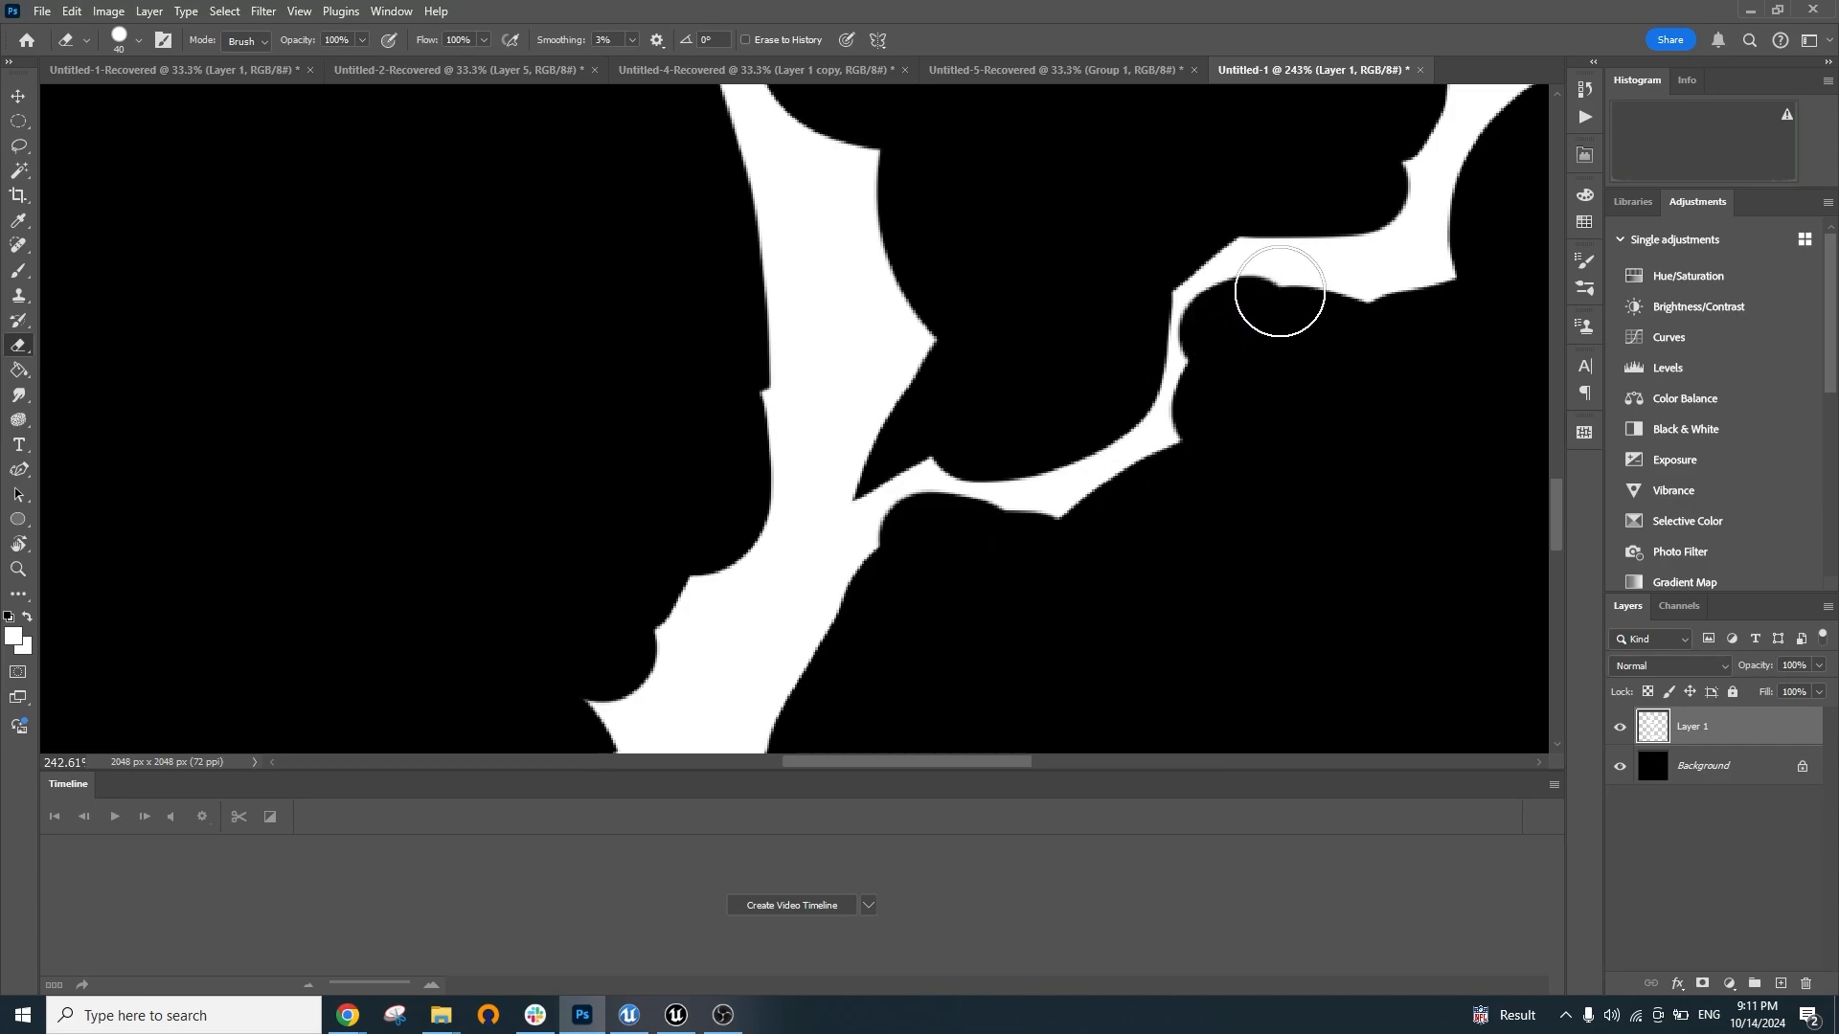
pyautogui.moveTo(1264, 213)
pyautogui.mouseDown()
pyautogui.moveTo(985, 321)
pyautogui.moveTo(959, 365)
pyautogui.moveTo(1095, 372)
pyautogui.mouseUp()
pyautogui.moveTo(1201, 294); pyautogui.dragTo(1234, 272)
pyautogui.moveTo(1397, 192); pyautogui.dragTo(1305, 496)
pyautogui.moveTo(1165, 230); pyautogui.dragTo(1161, 296)
pyautogui.scroll(-5, 973, 257)
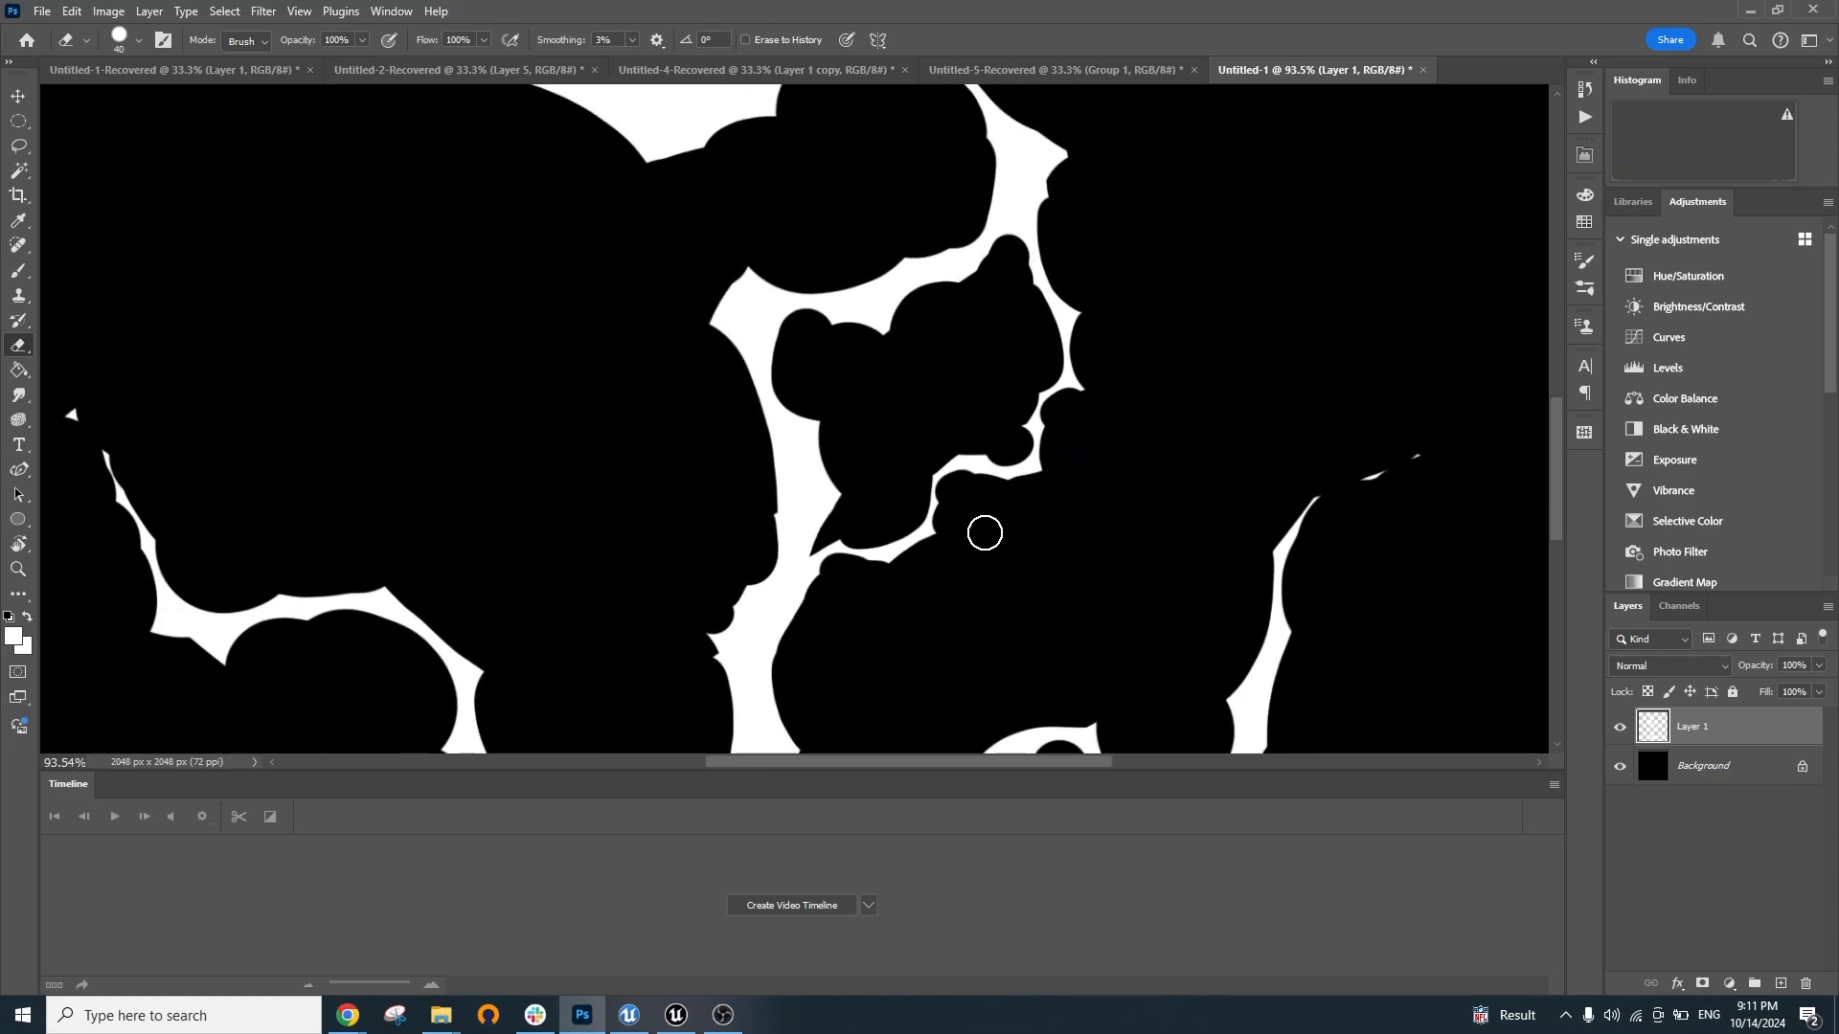
# Thin the remaining thick spots near the looping strand's lower right corner with a 24 px eraser
pyautogui.scroll(3, 879, 563)
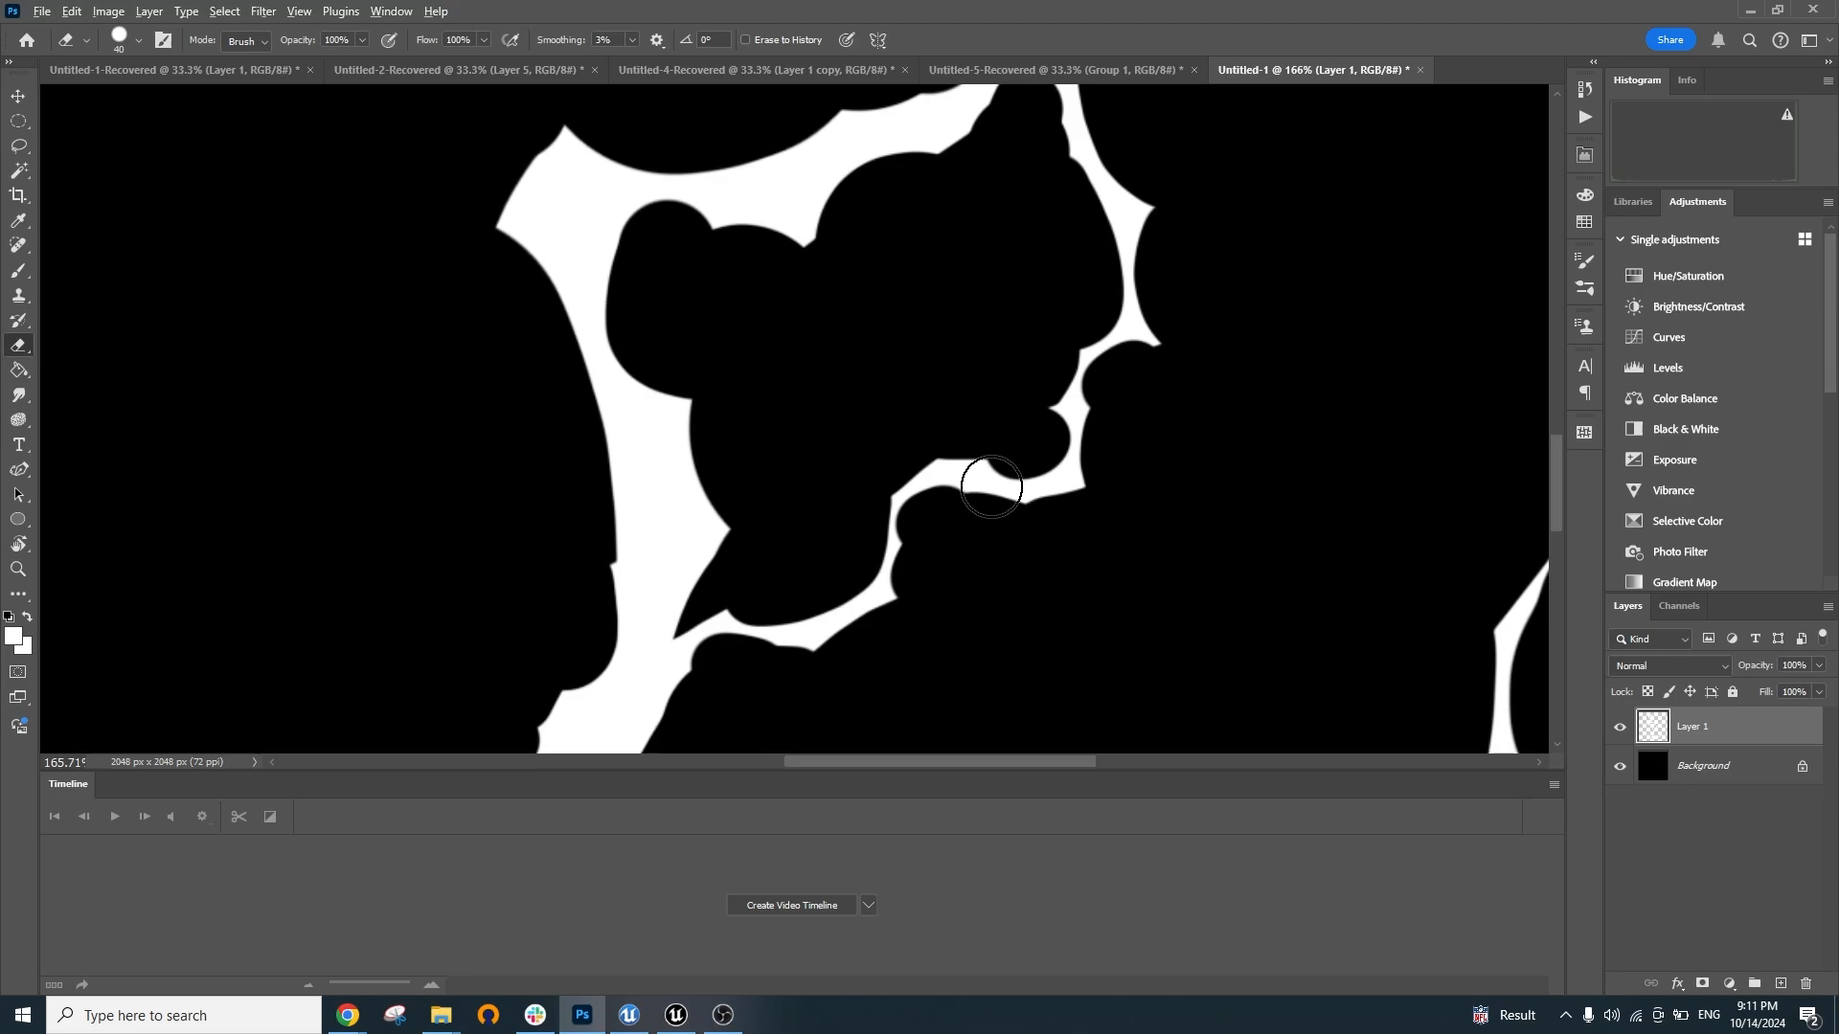
pyautogui.moveTo(939, 490); pyautogui.dragTo(982, 527)
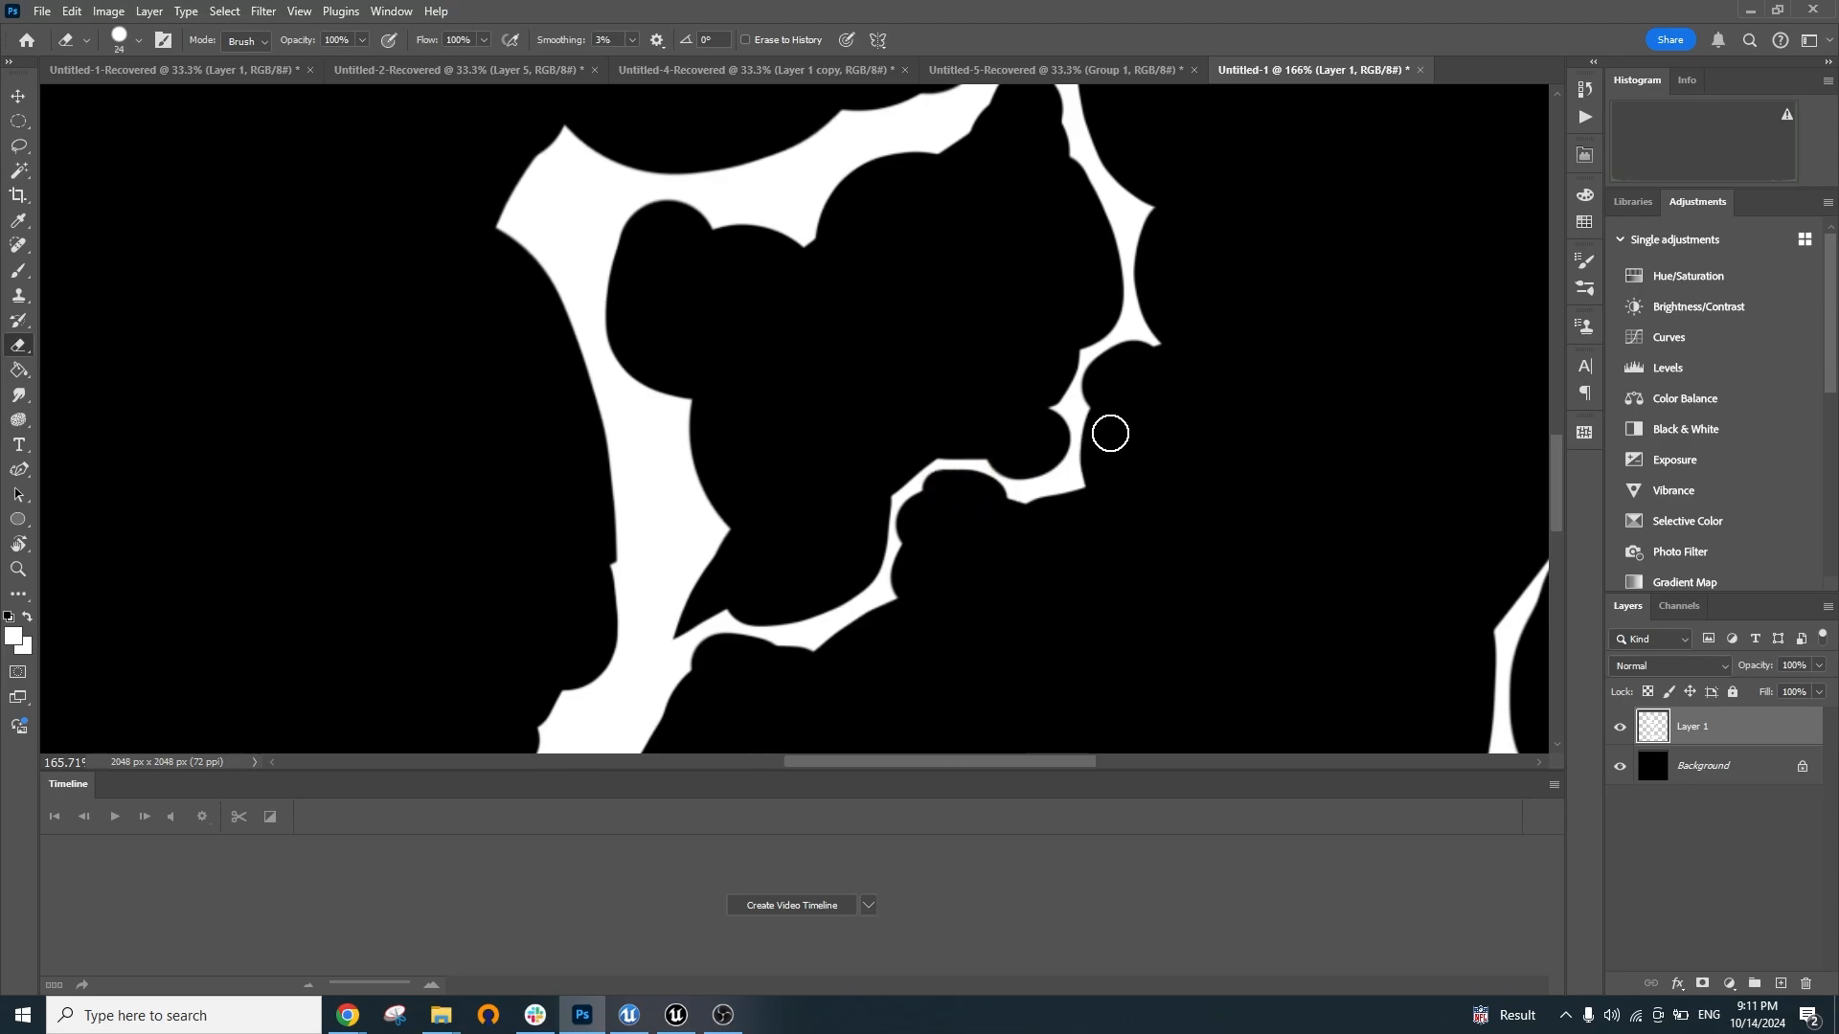
pyautogui.moveTo(1051, 465); pyautogui.dragTo(1072, 416)
# Examine the overall silhouette of the lightning shape at thumbnail size and up close
pyautogui.scroll(-10, 1129, 219)
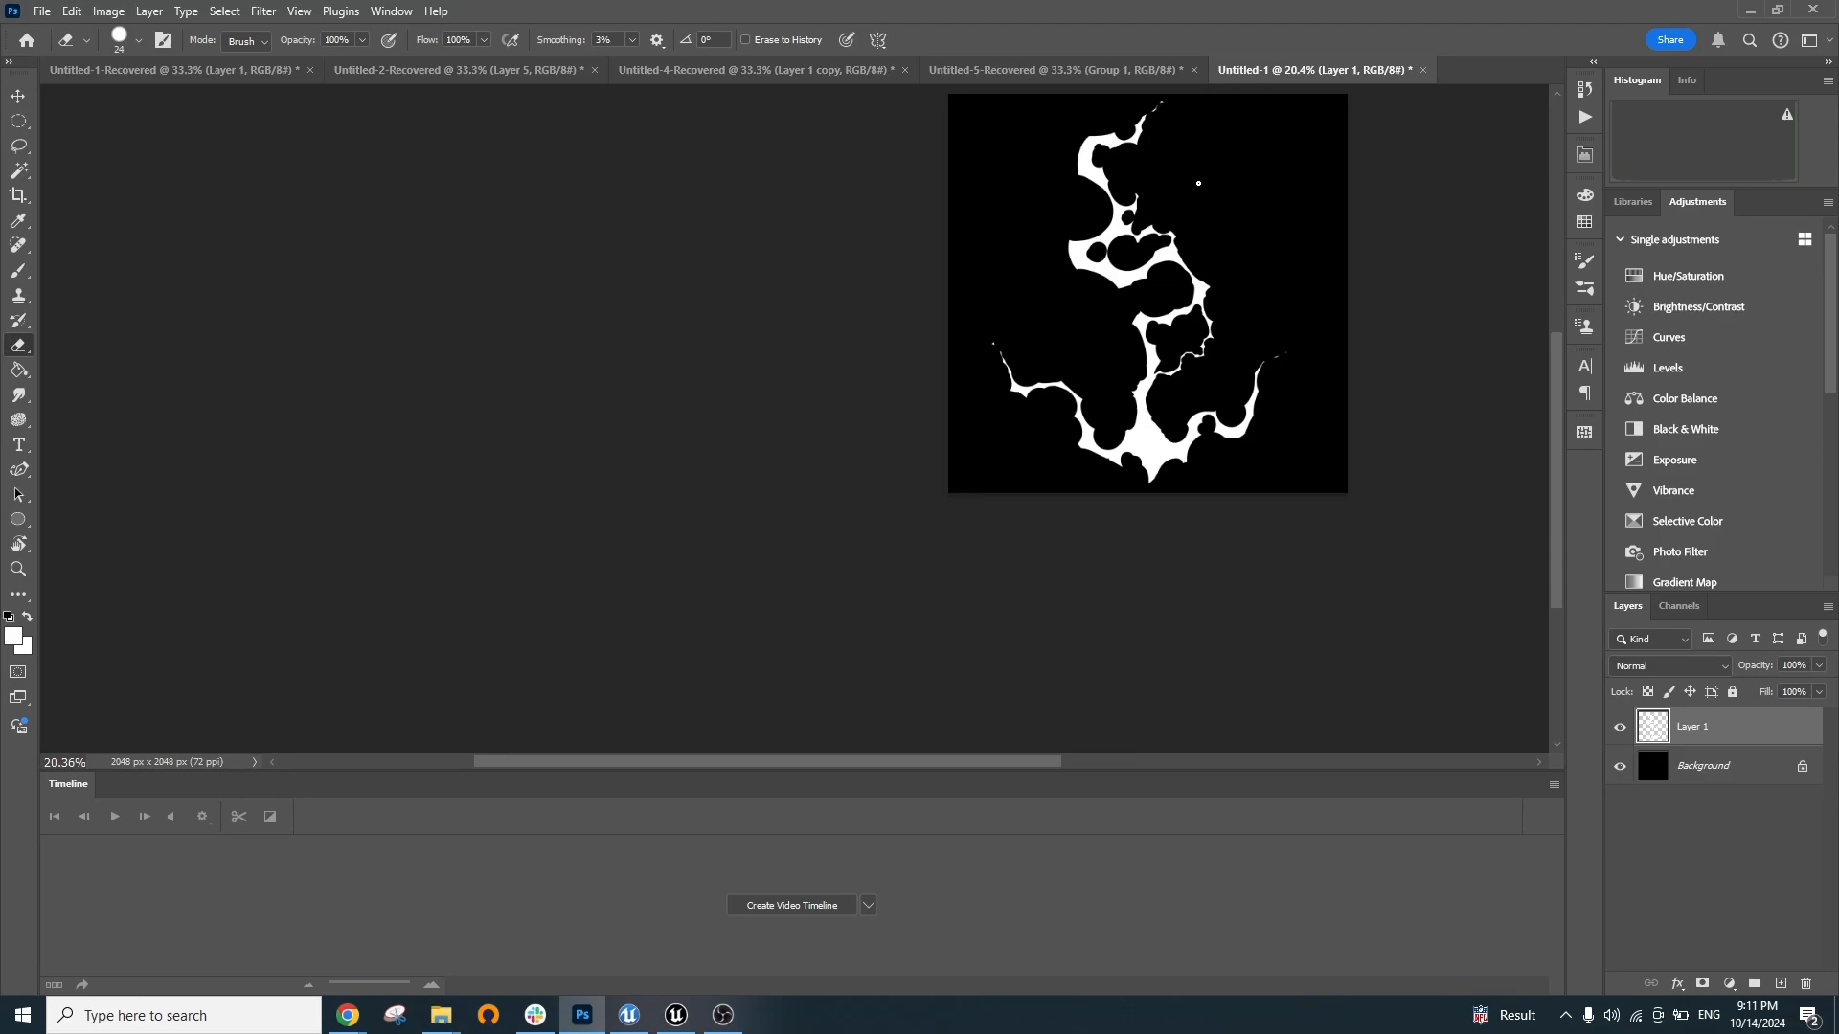
pyautogui.scroll(1, 1213, 316)
pyautogui.scroll(-6, 1245, 314)
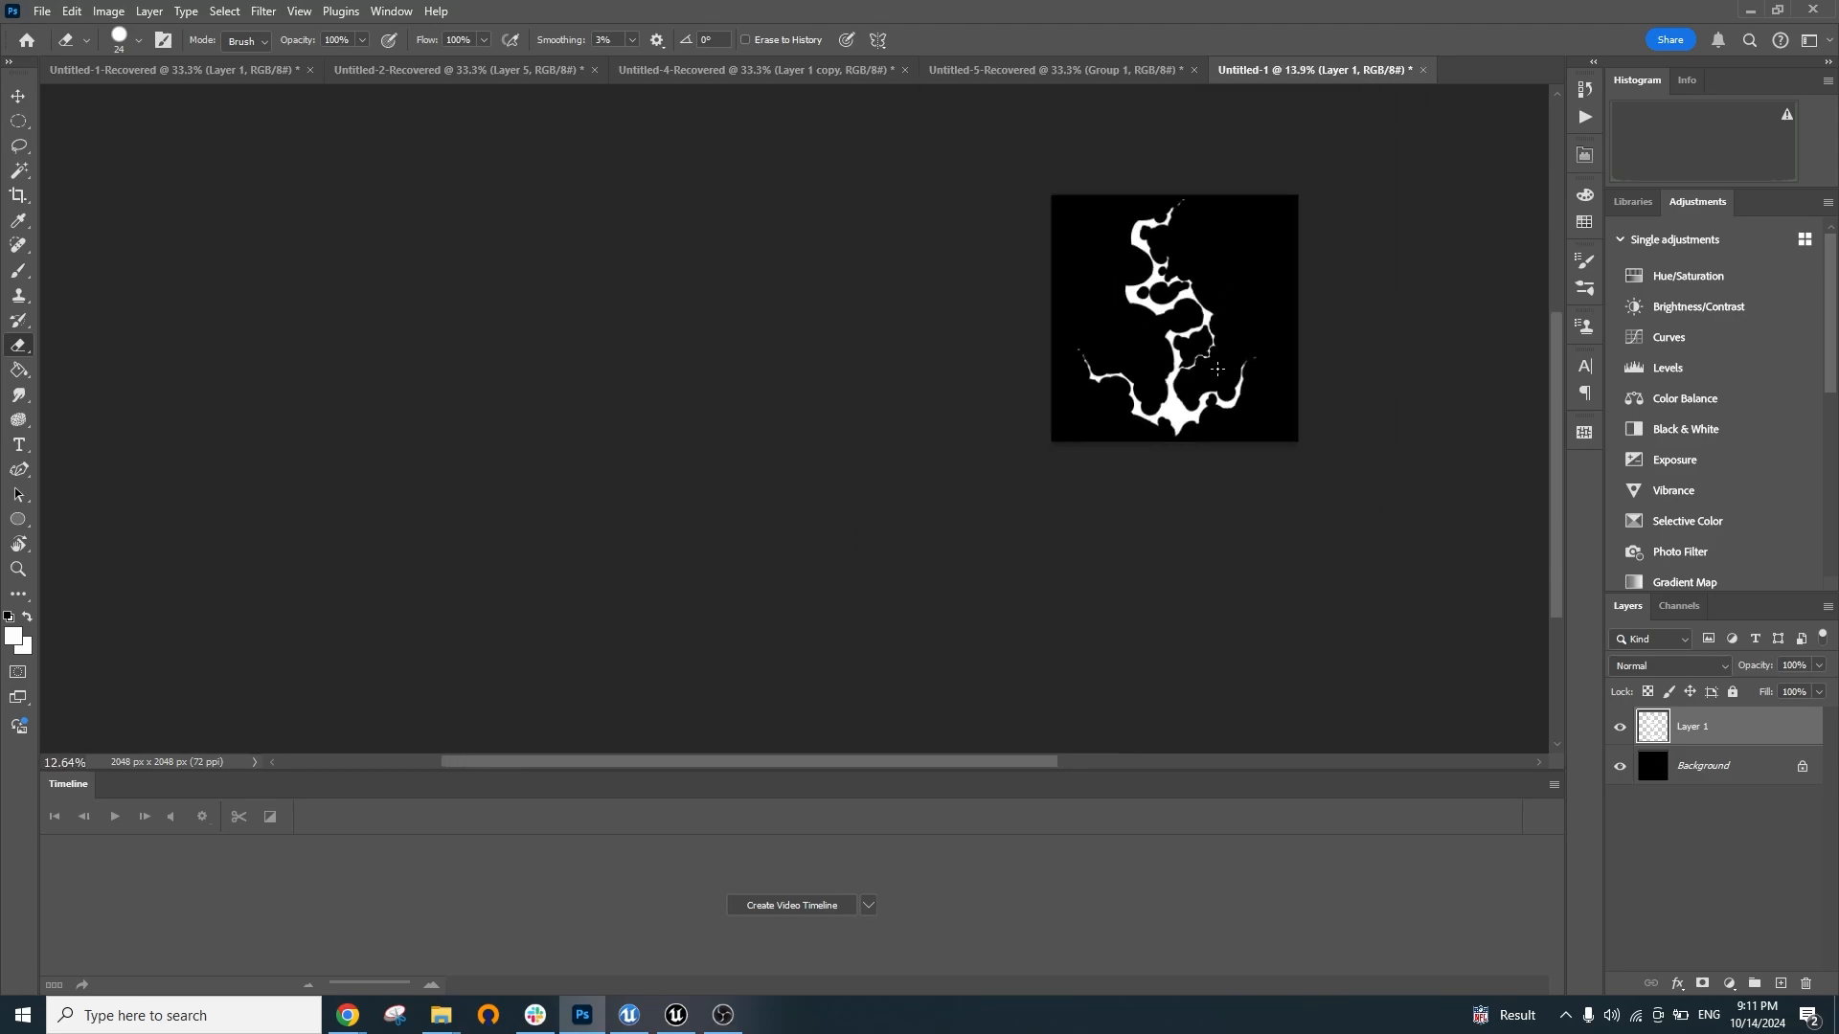
pyautogui.scroll(6, 1260, 311)
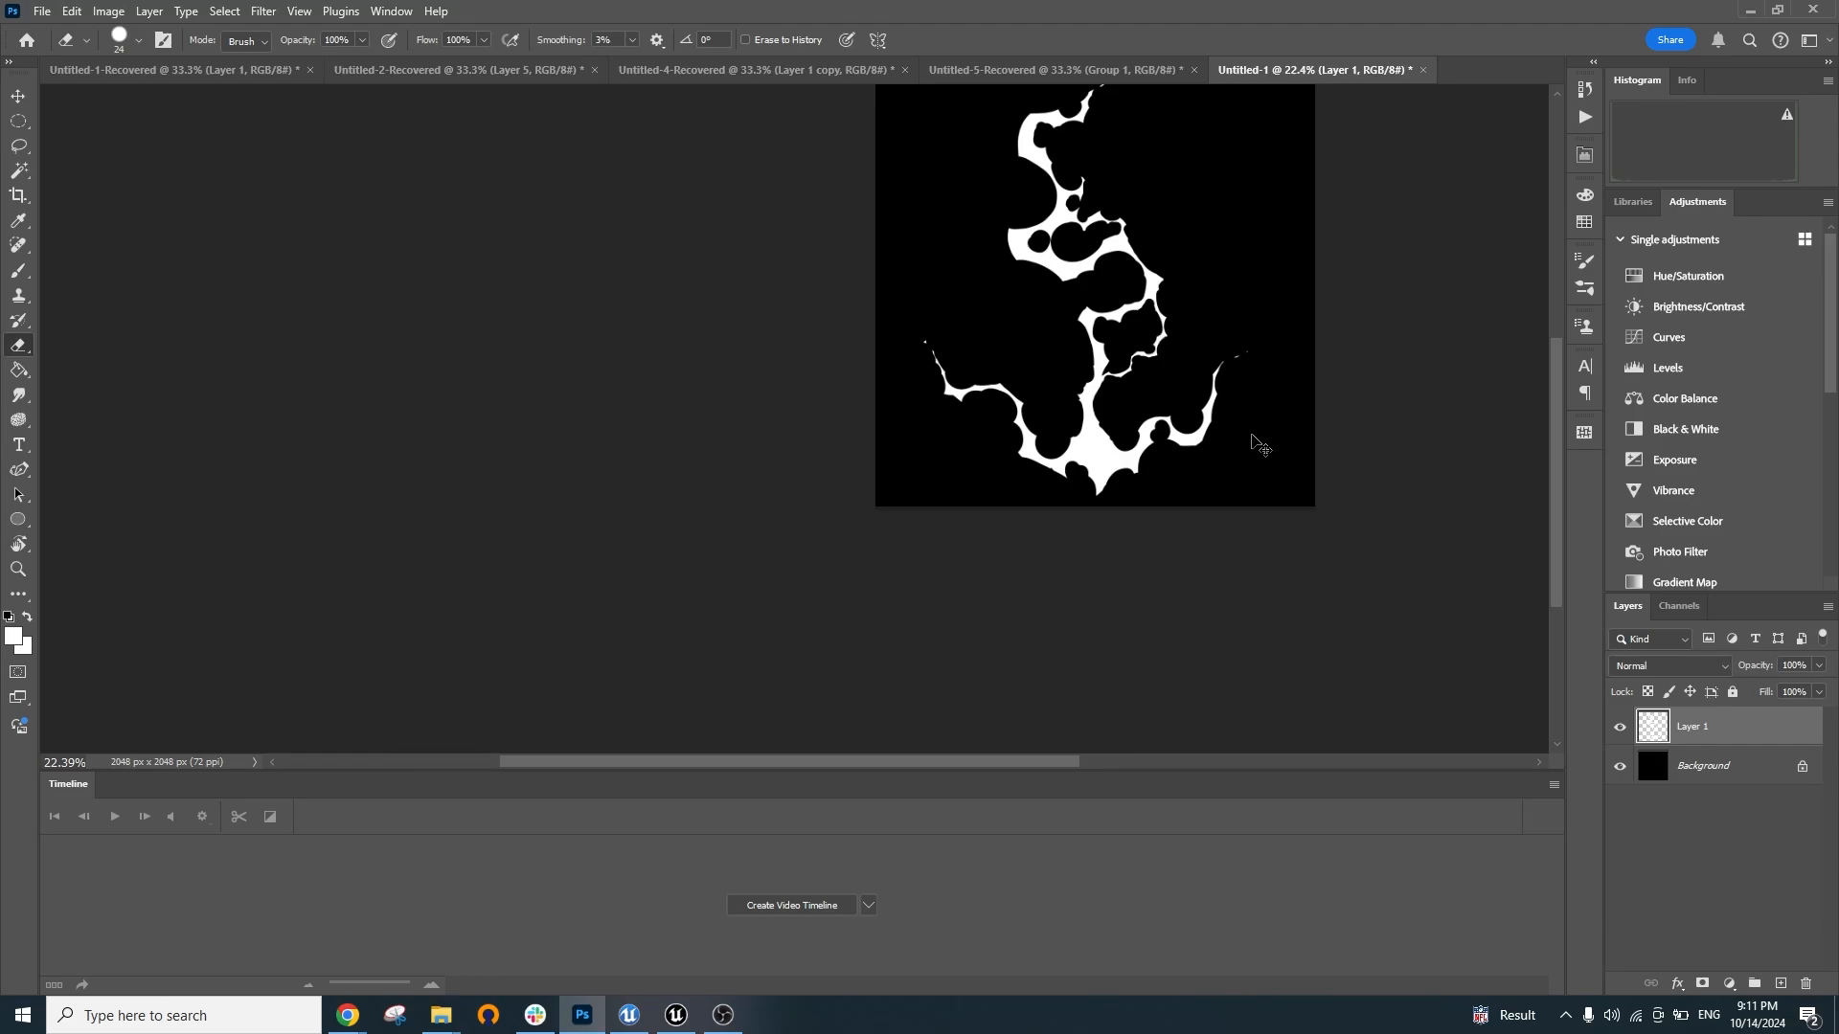
pyautogui.scroll(-4, 1252, 438)
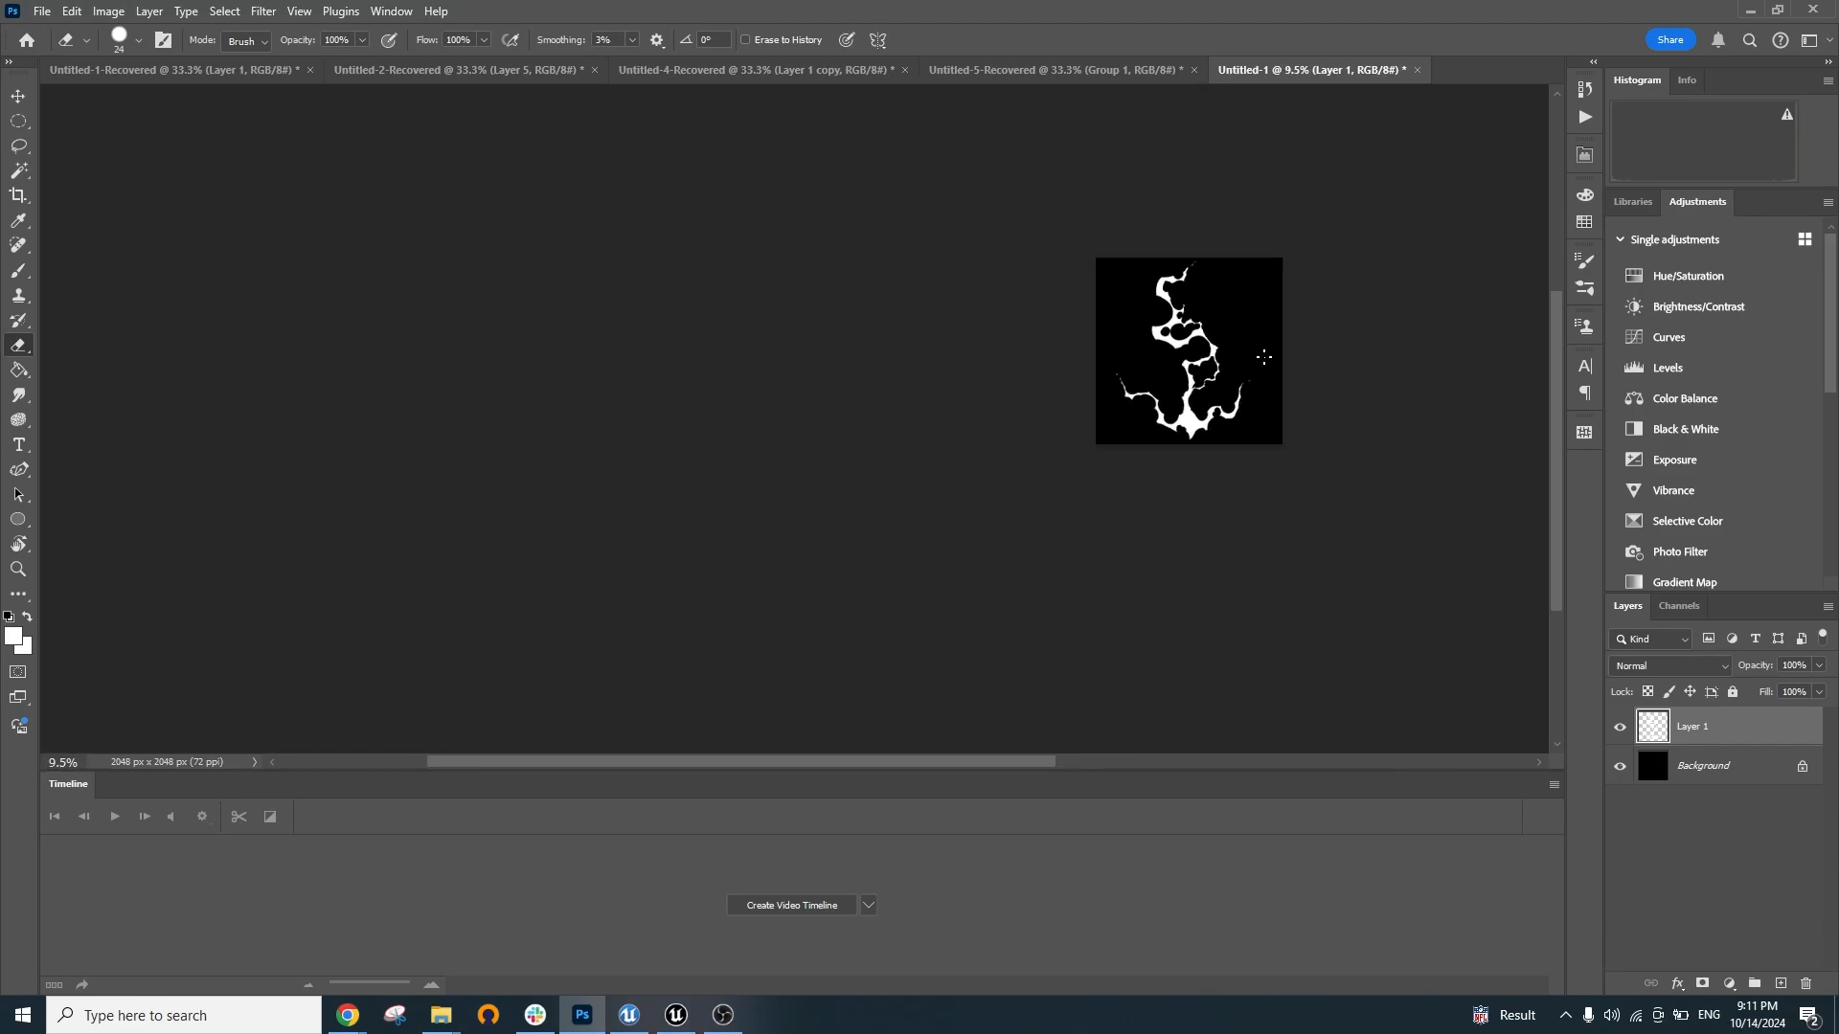
pyautogui.scroll(6, 1248, 337)
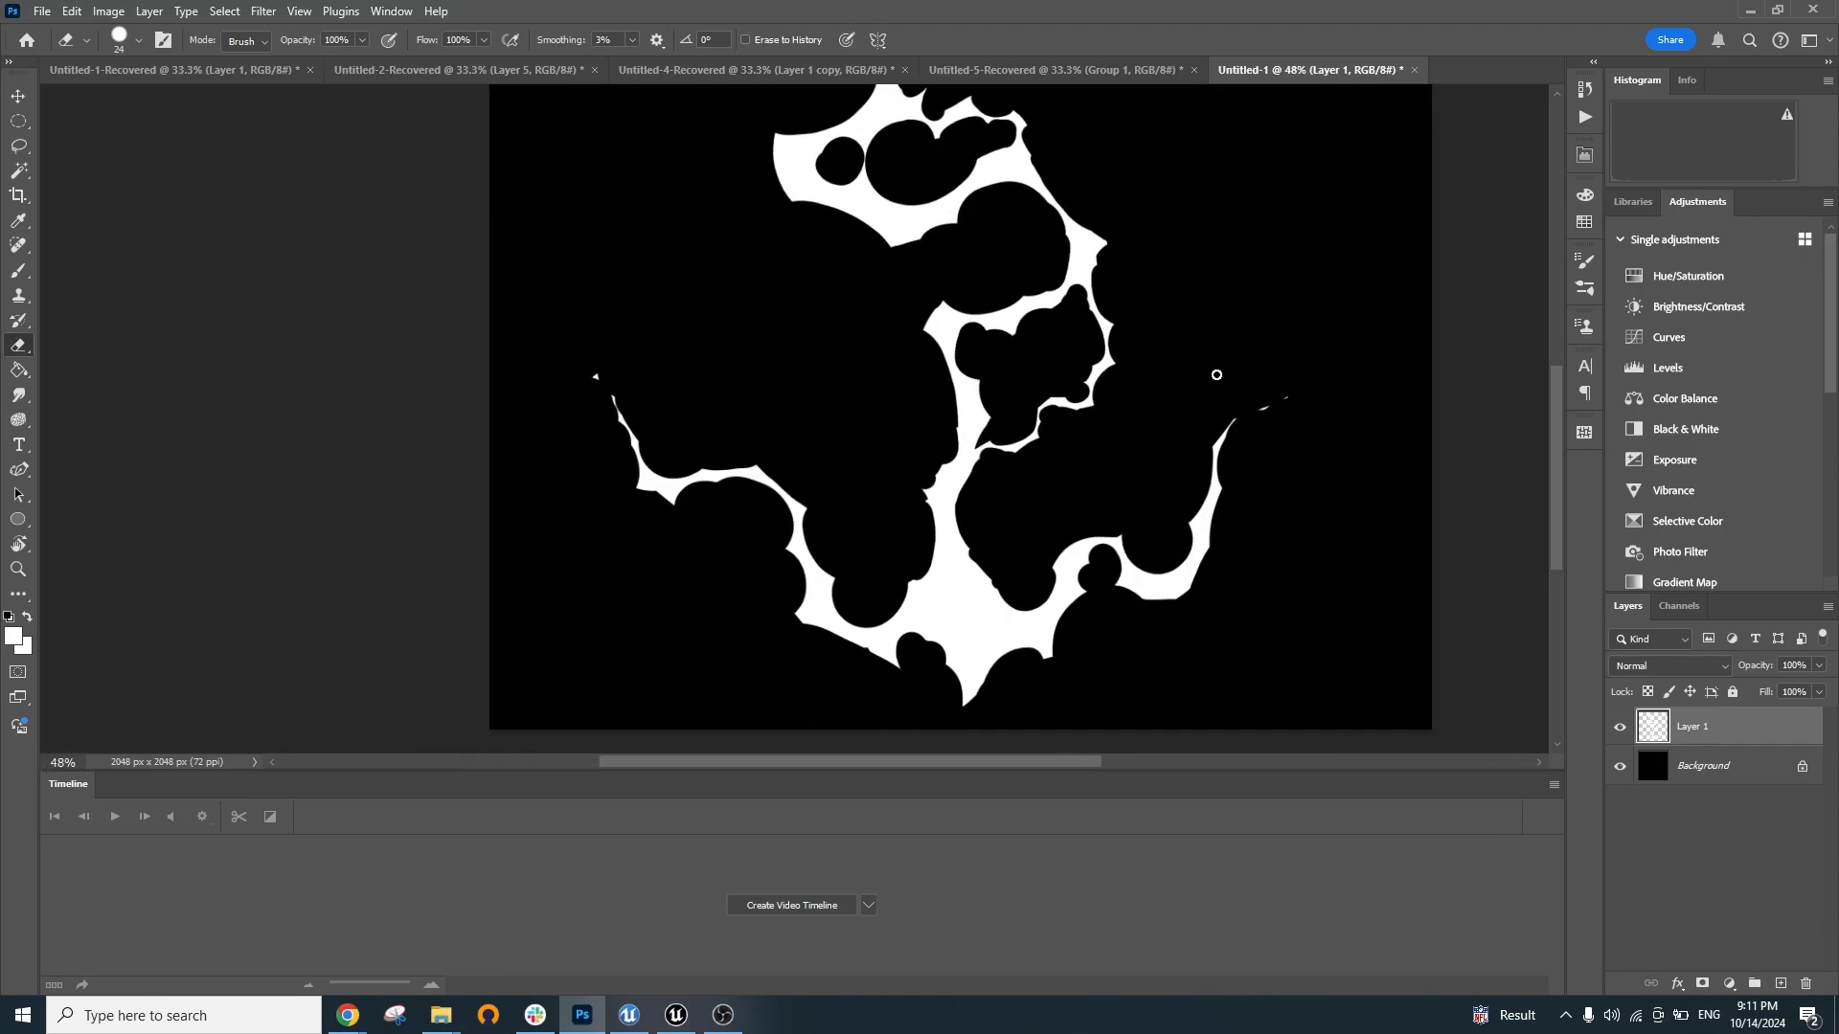
pyautogui.scroll(-8, 1059, 389)
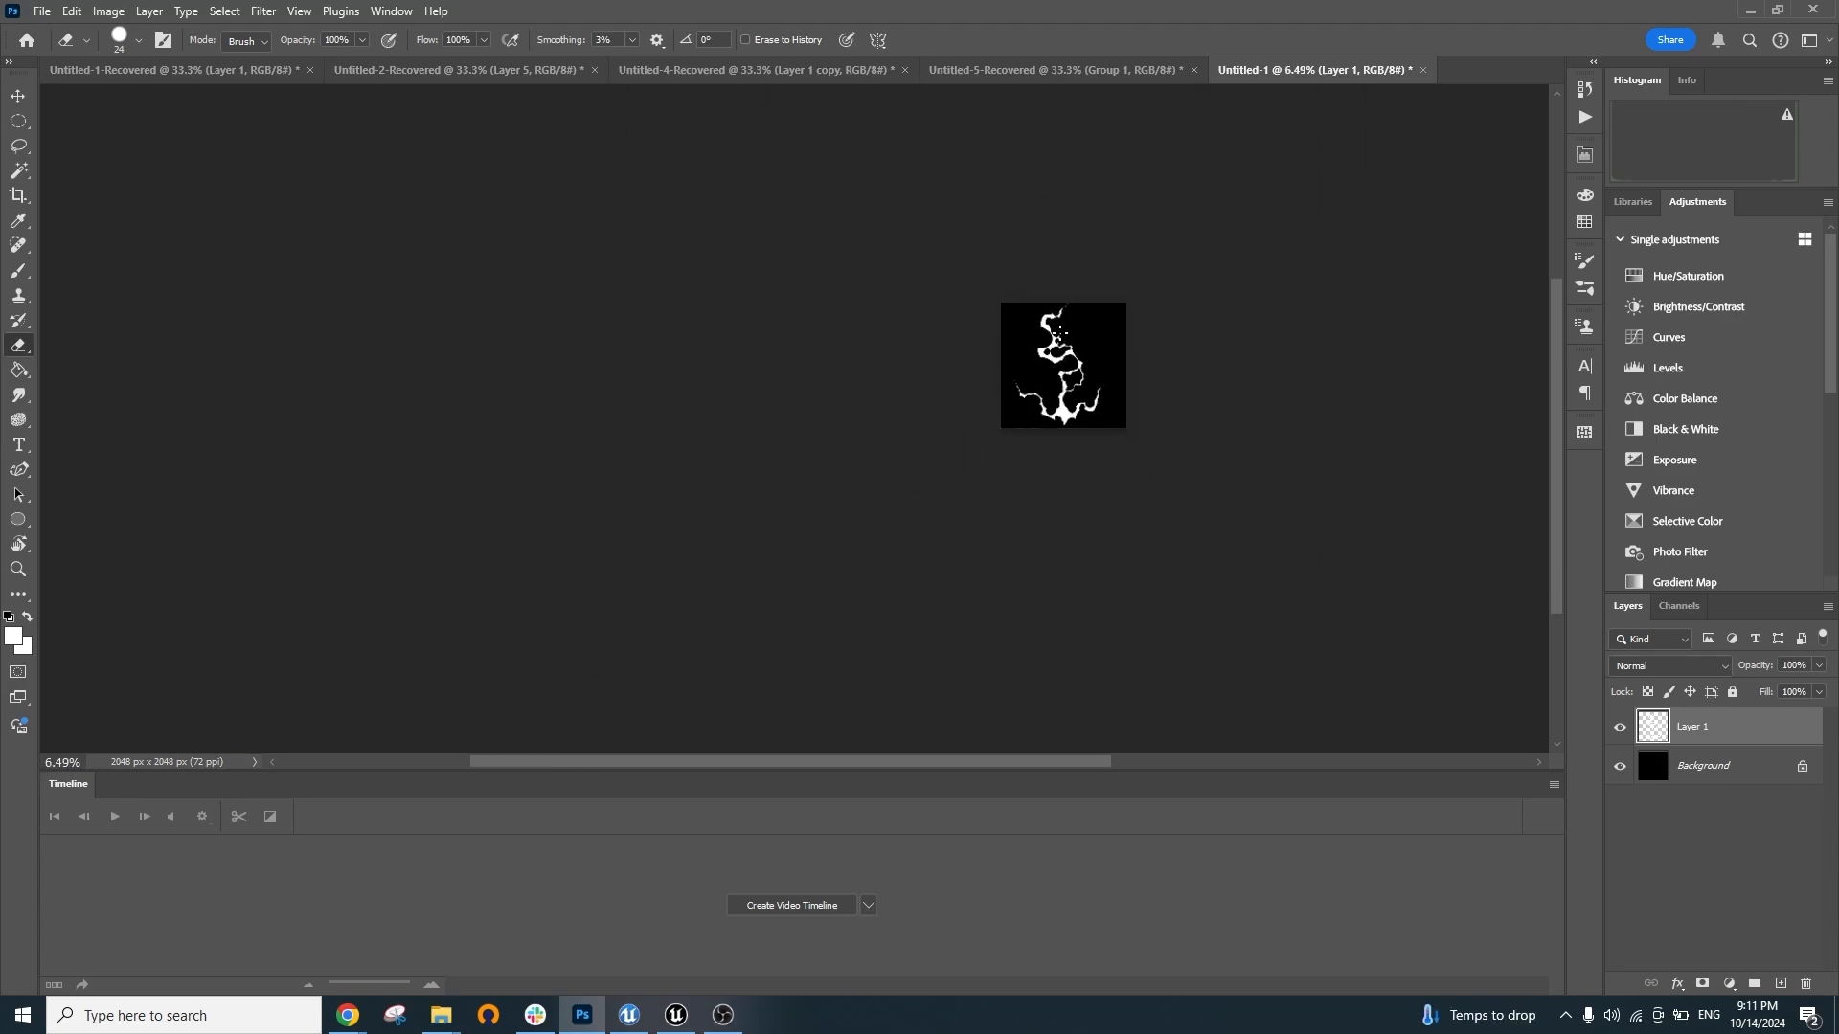
pyautogui.scroll(-3, 1059, 330)
pyautogui.scroll(2, 1060, 316)
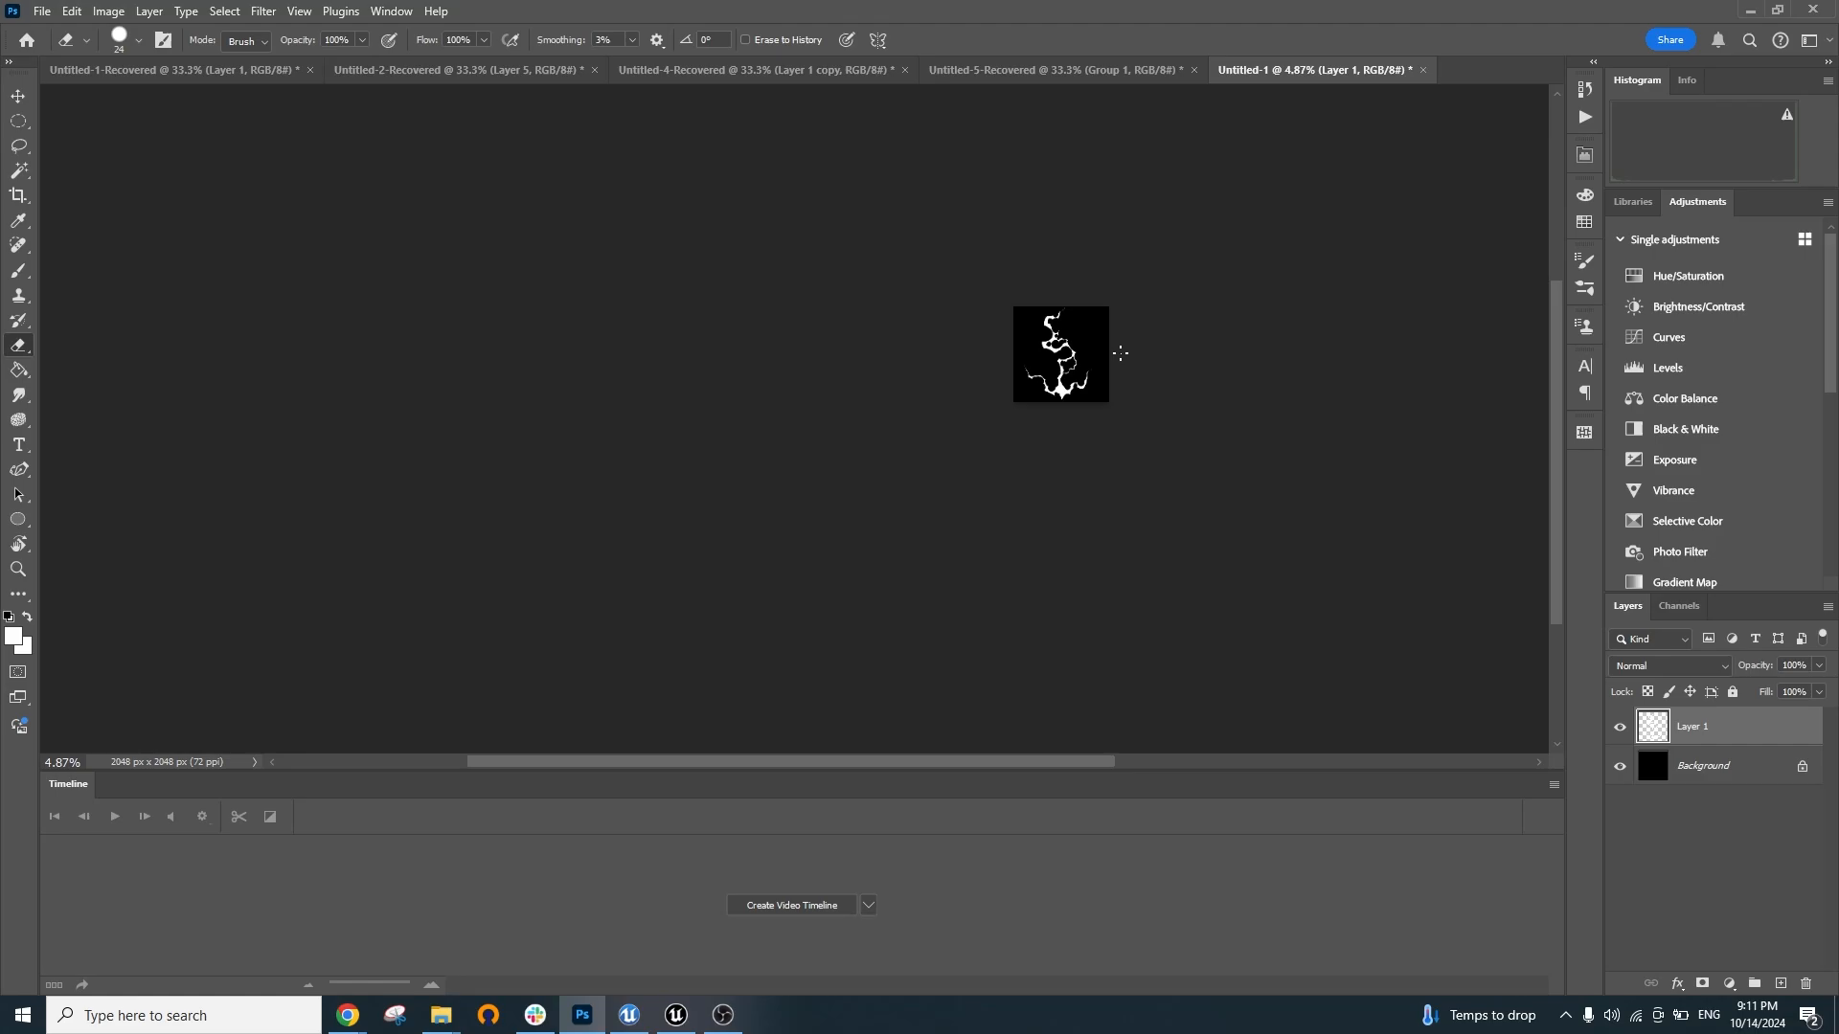
pyautogui.scroll(6, 1121, 353)
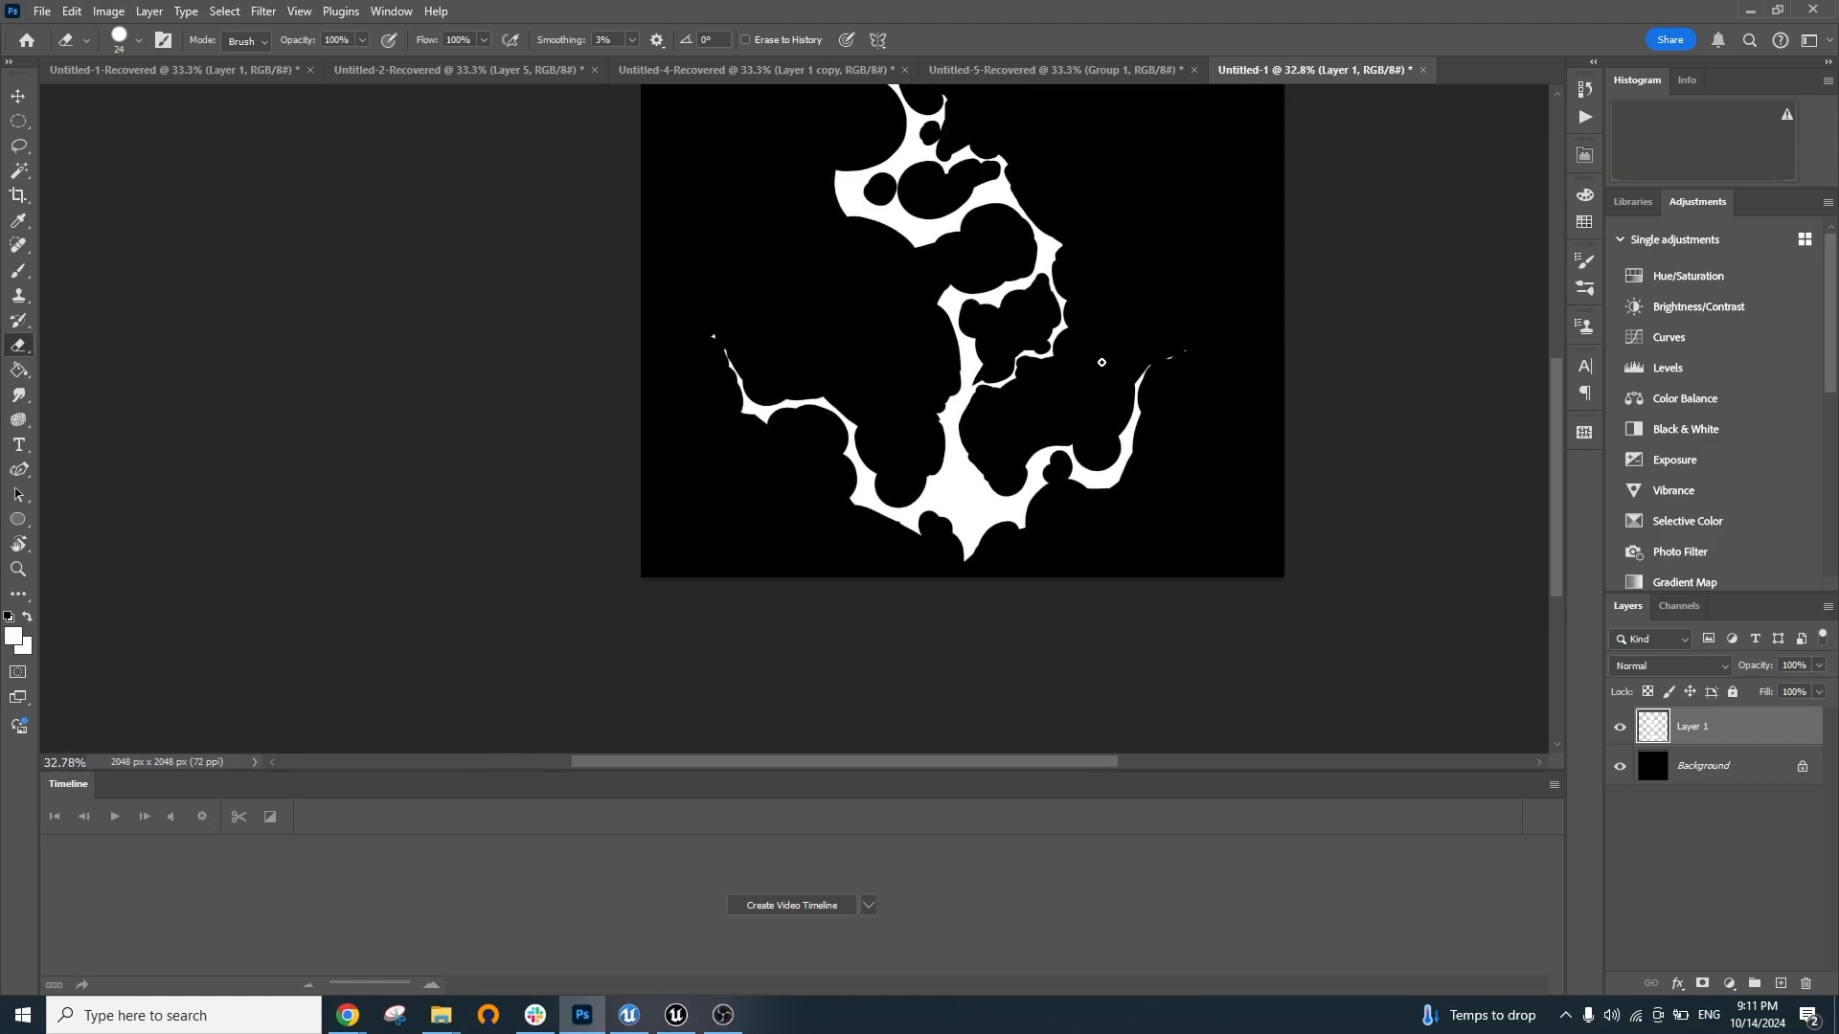
# Cut off the outer end of the lower left branch with a 402 px eraser, and try the same cut on the right branch
pyautogui.keyDown('alt'); pyautogui.rightClick(983, 431); pyautogui.keyUp('alt')
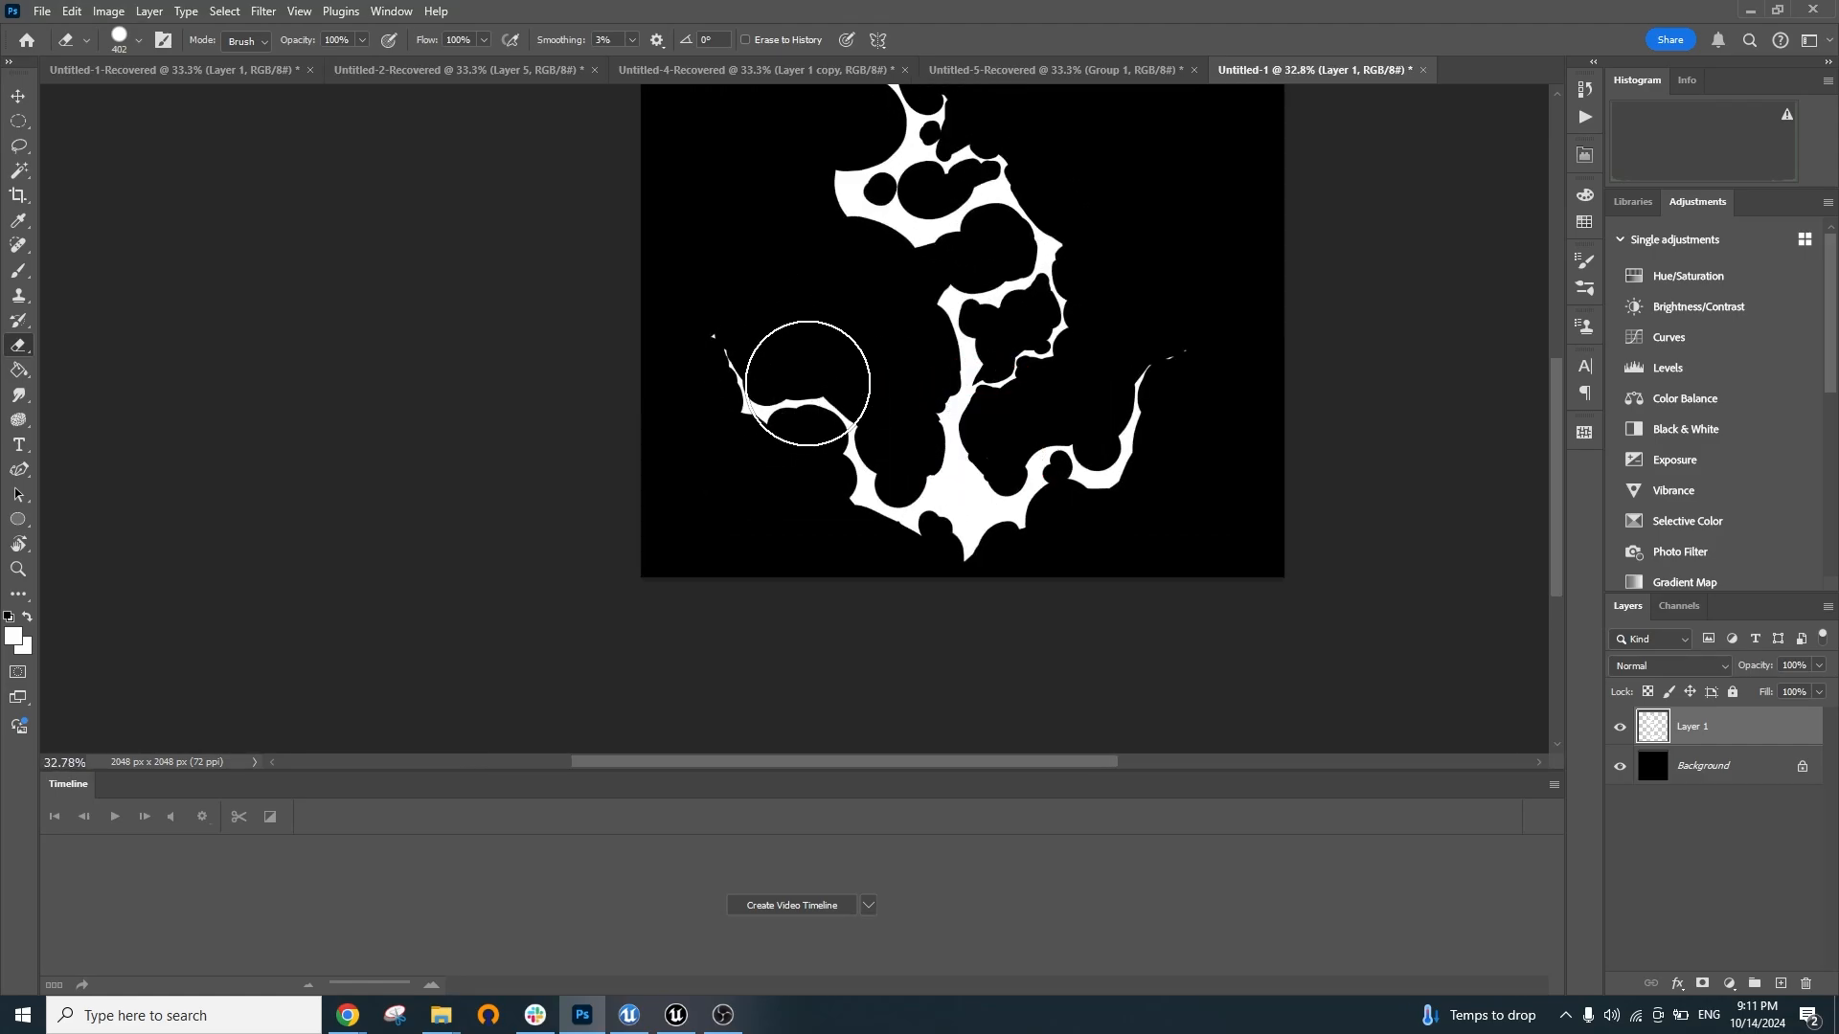
pyautogui.moveTo(769, 356); pyautogui.dragTo(671, 405)
pyautogui.moveTo(1163, 370); pyautogui.dragTo(1277, 469)
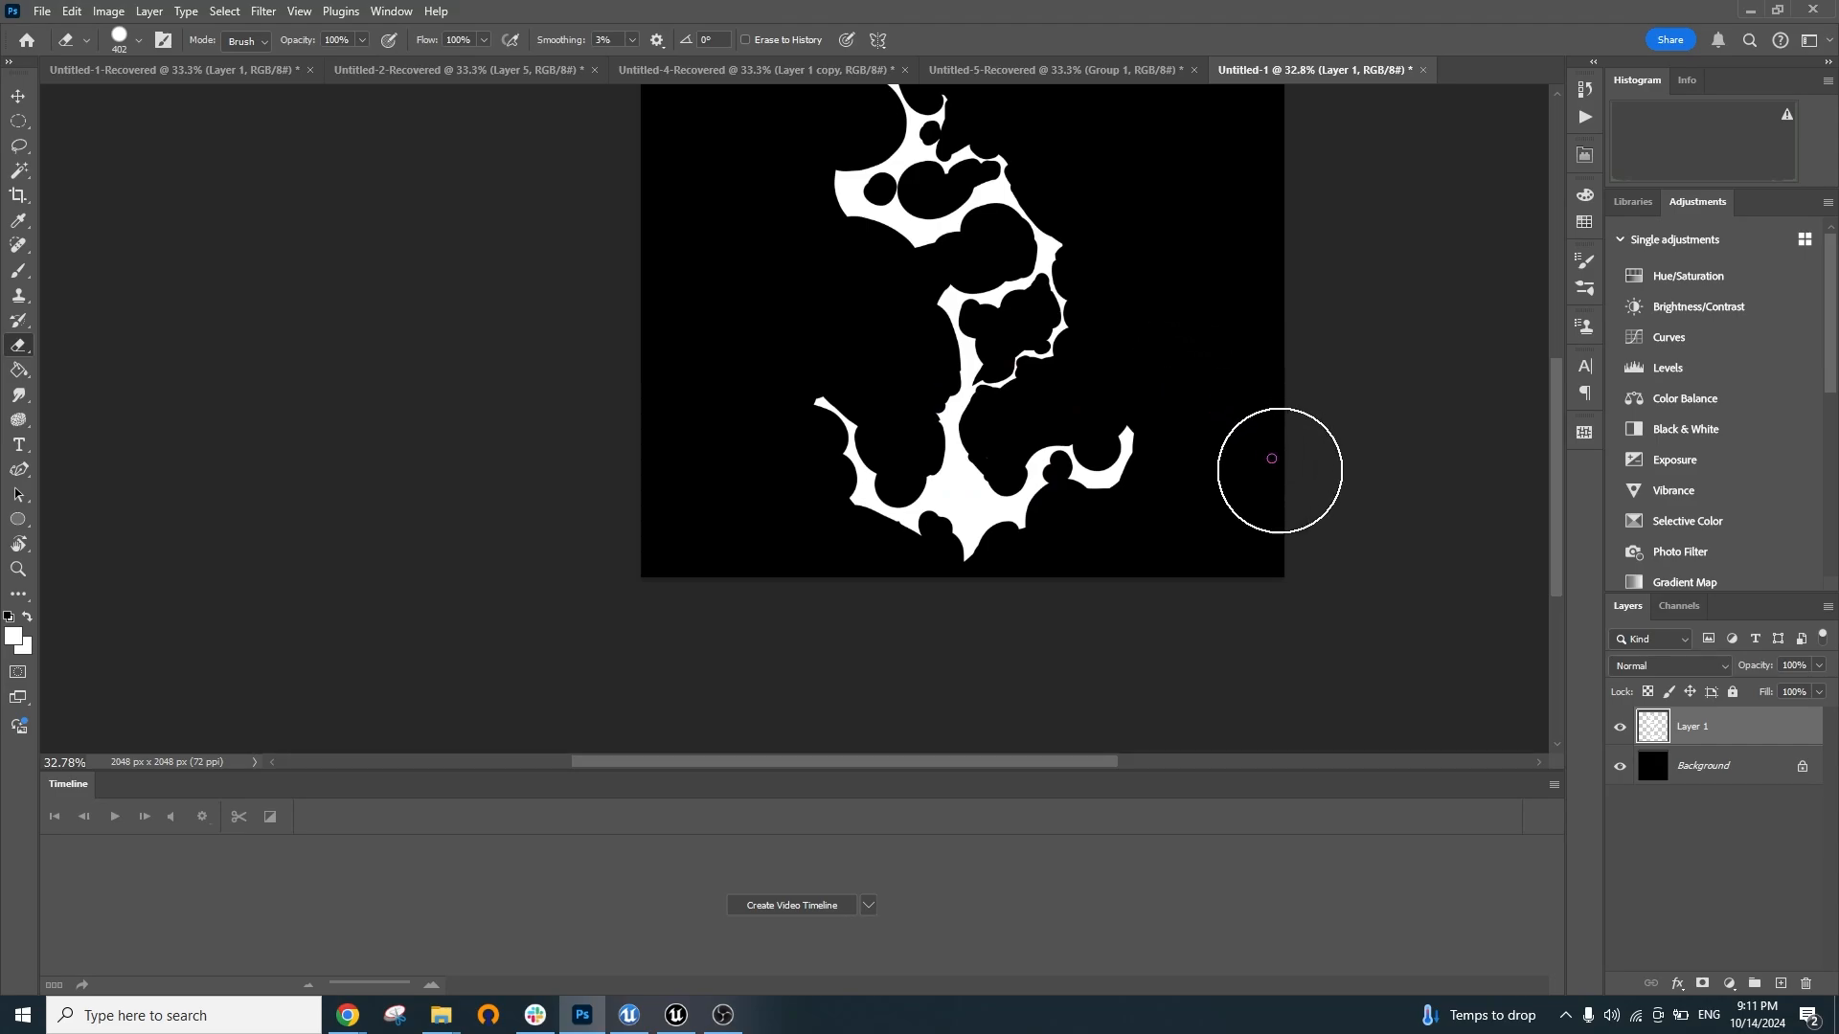
pyautogui.hotkey('ctrl', 'z')
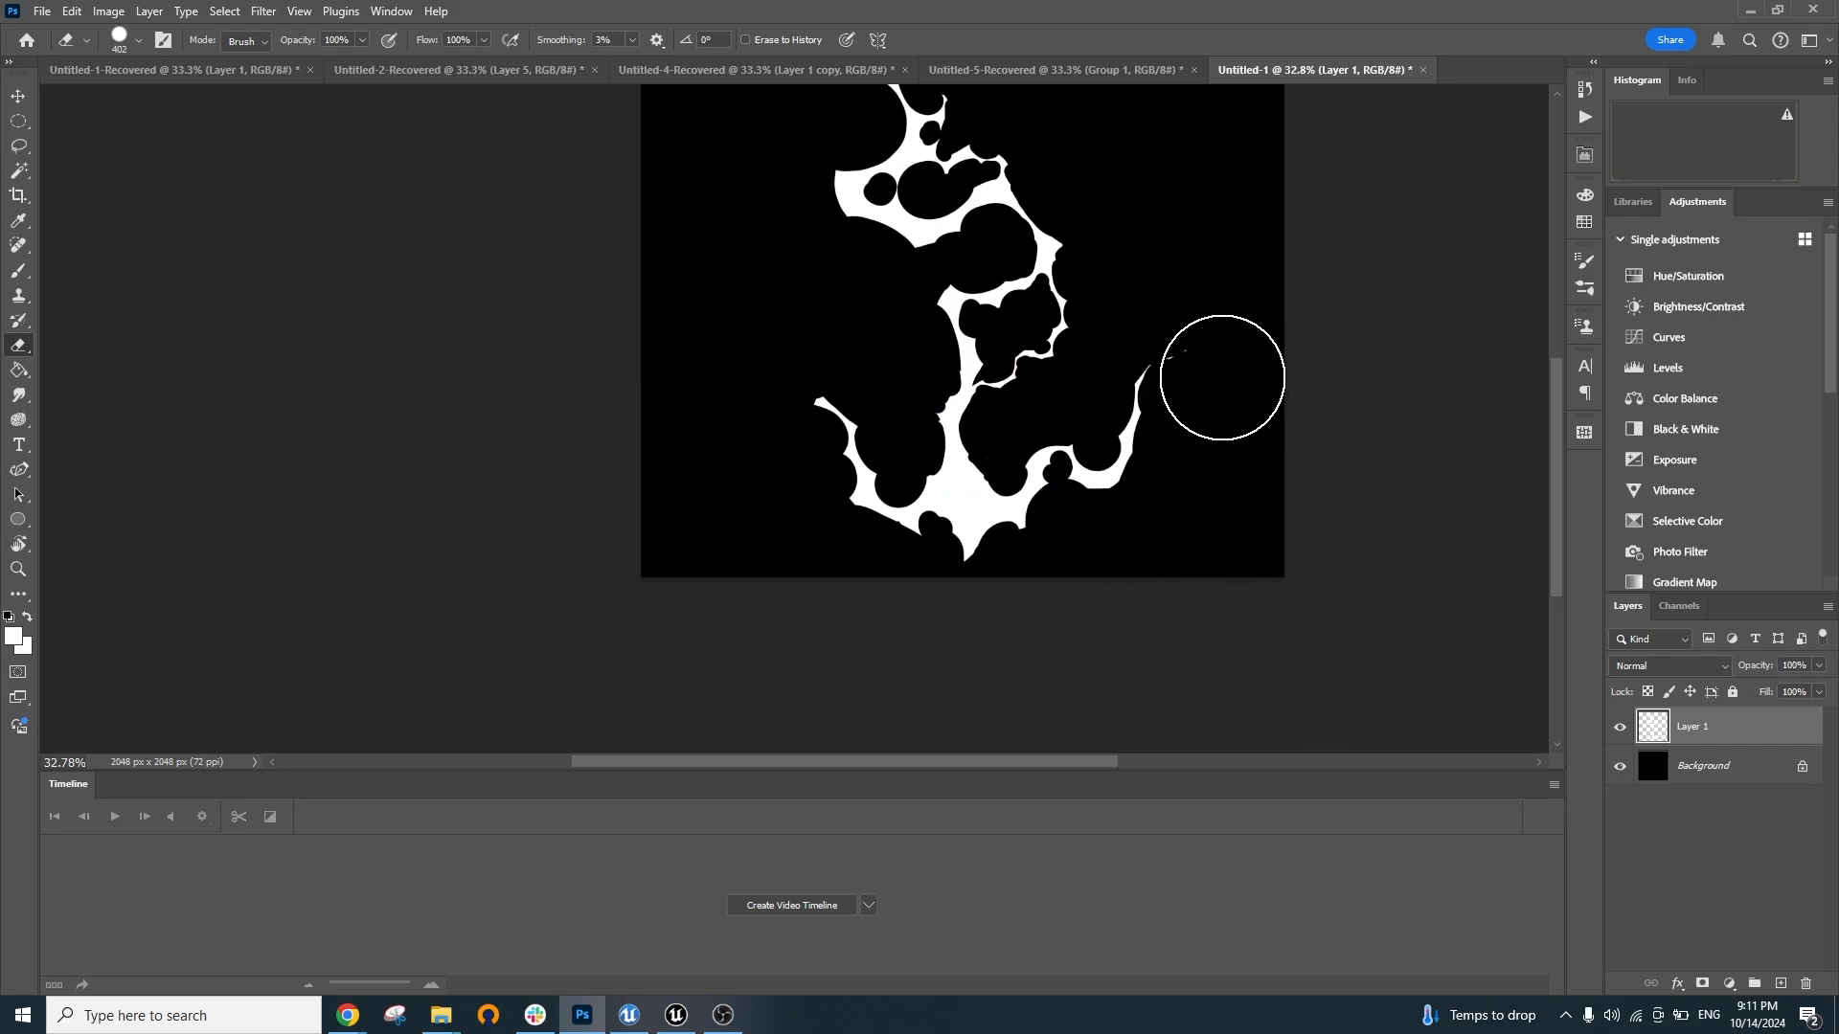
# Taper the shortened left branch into a thin pointed tip with 115 px and 70 px erasers
pyautogui.keyDown('alt'); pyautogui.rightClick(795, 402); pyautogui.keyUp('alt')
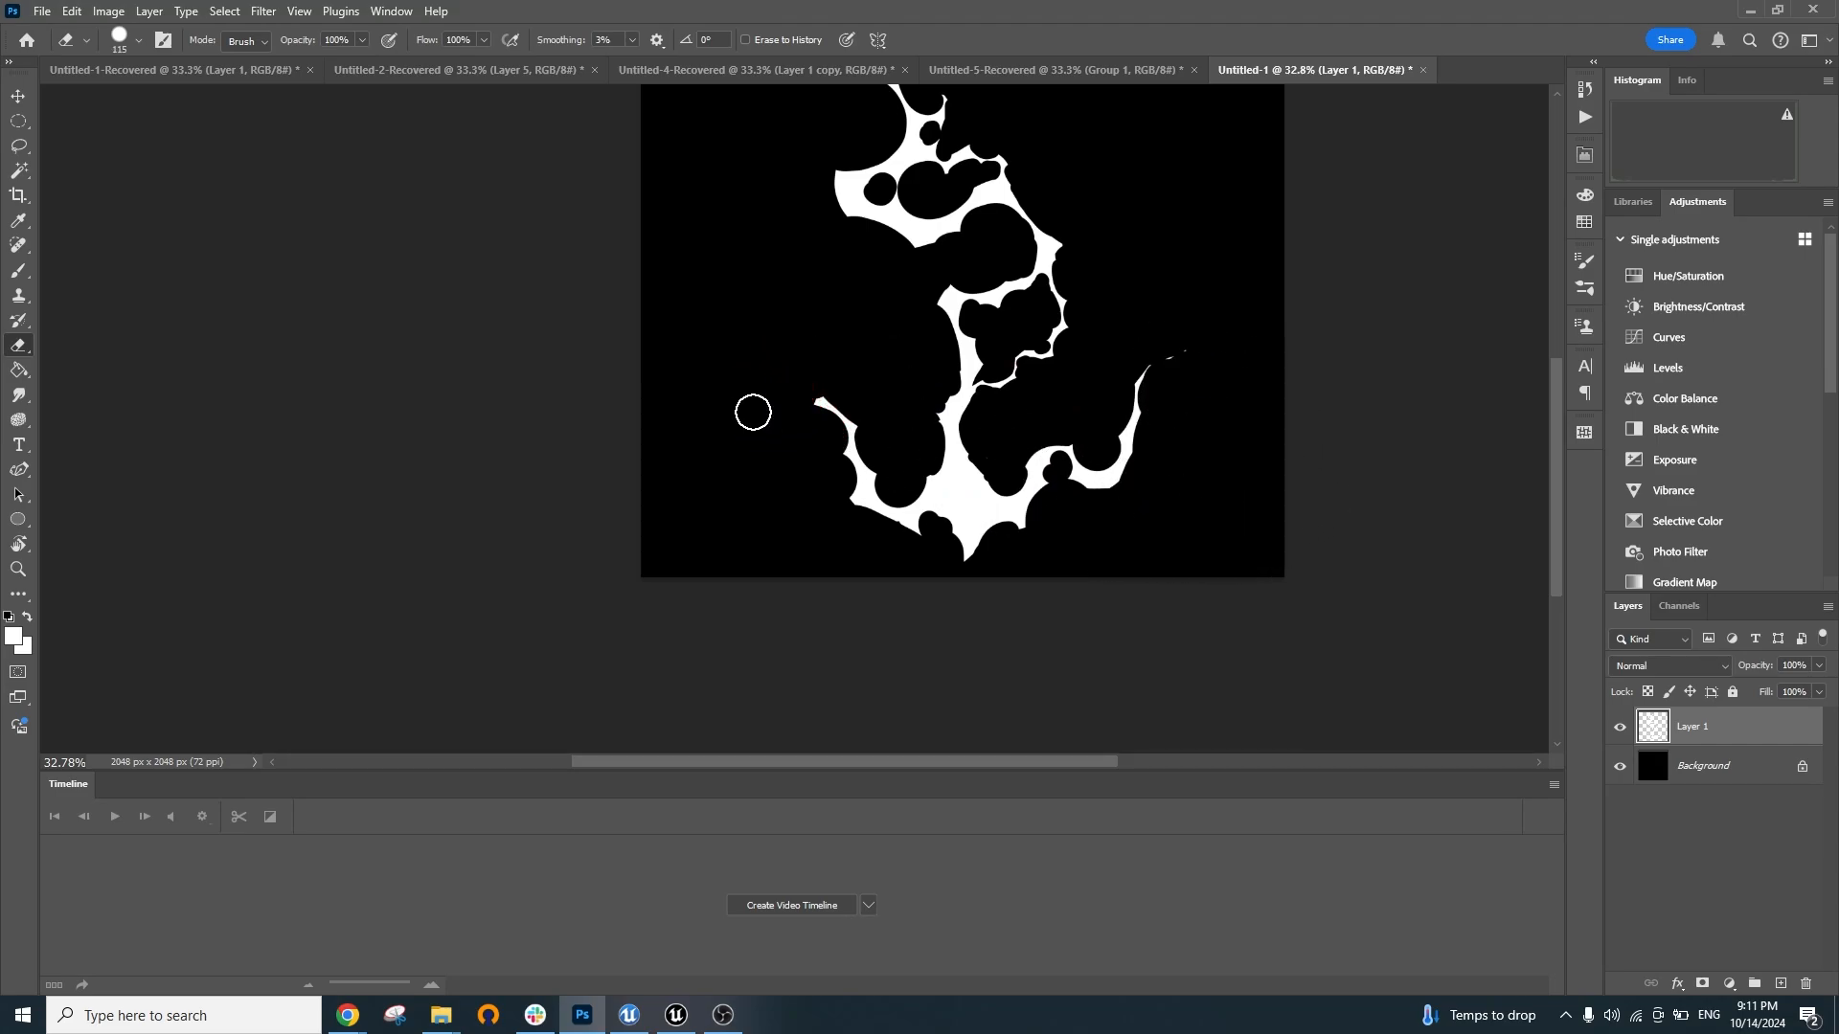
pyautogui.scroll(5, 810, 421)
pyautogui.moveTo(808, 381); pyautogui.dragTo(821, 410)
pyautogui.keyDown('alt'); pyautogui.rightClick(874, 295); pyautogui.keyUp('alt')
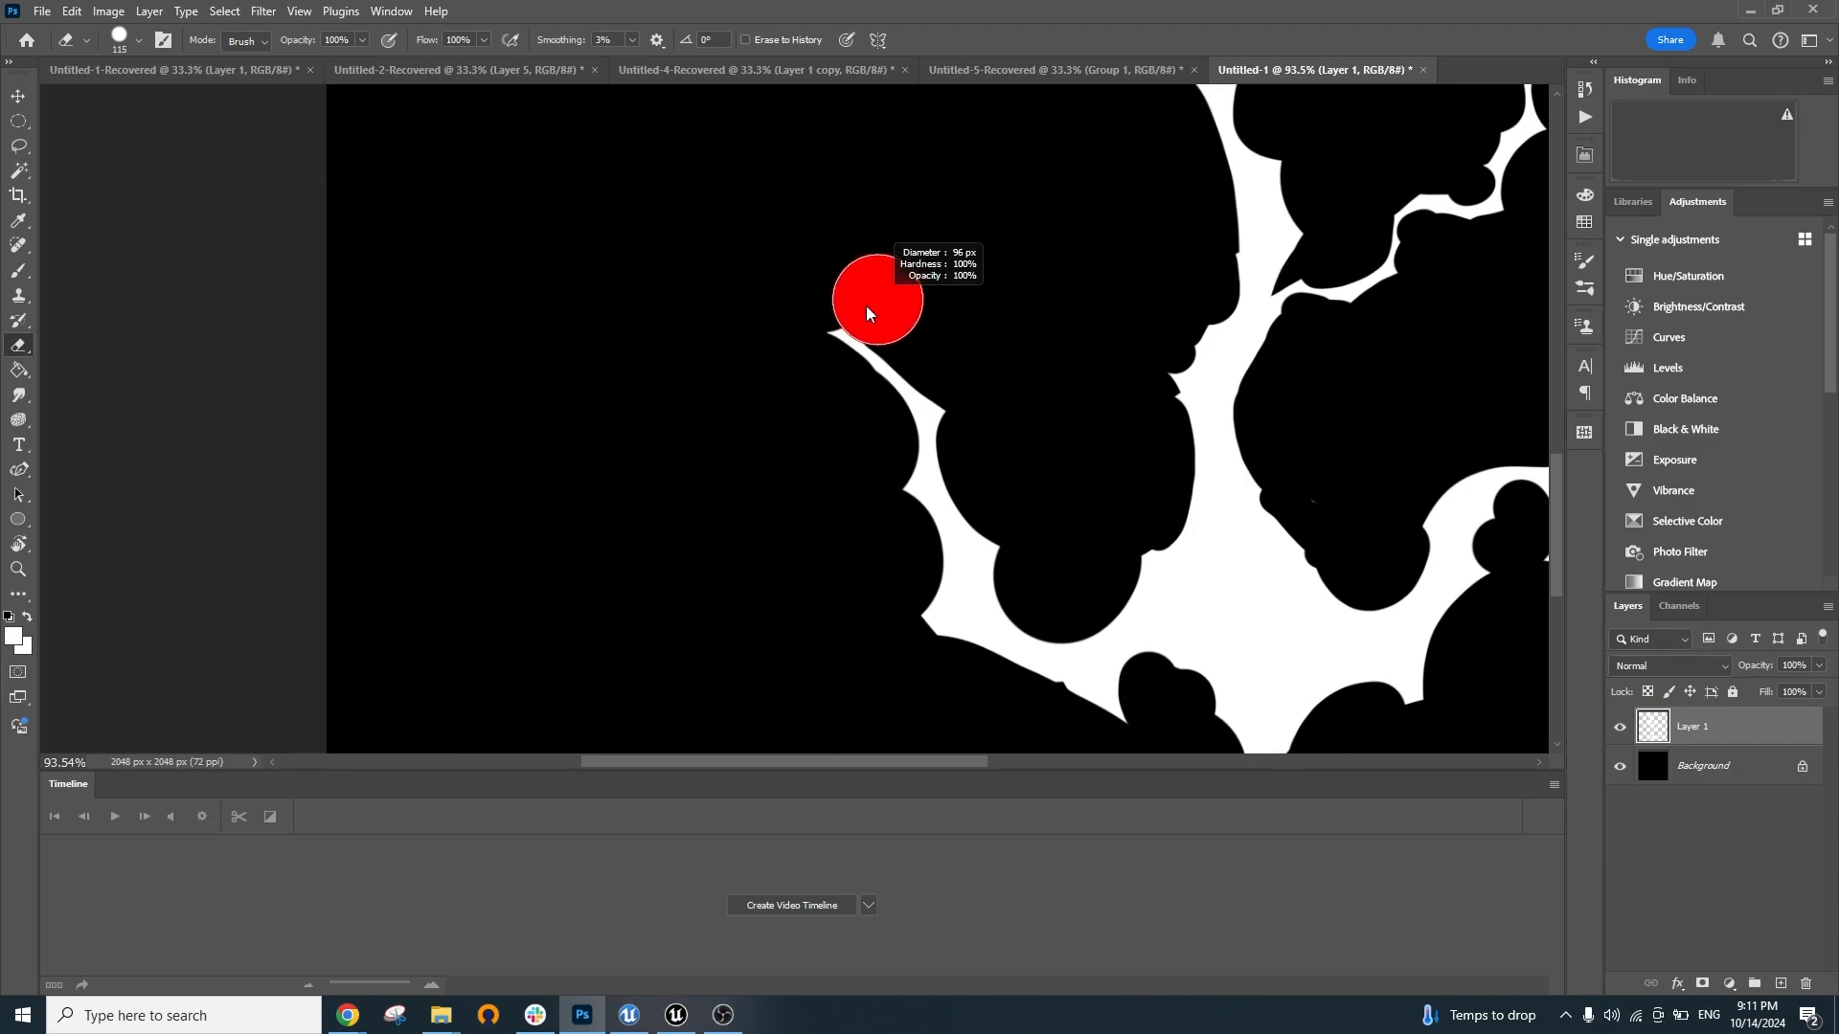
pyautogui.moveTo(848, 317); pyautogui.dragTo(916, 329)
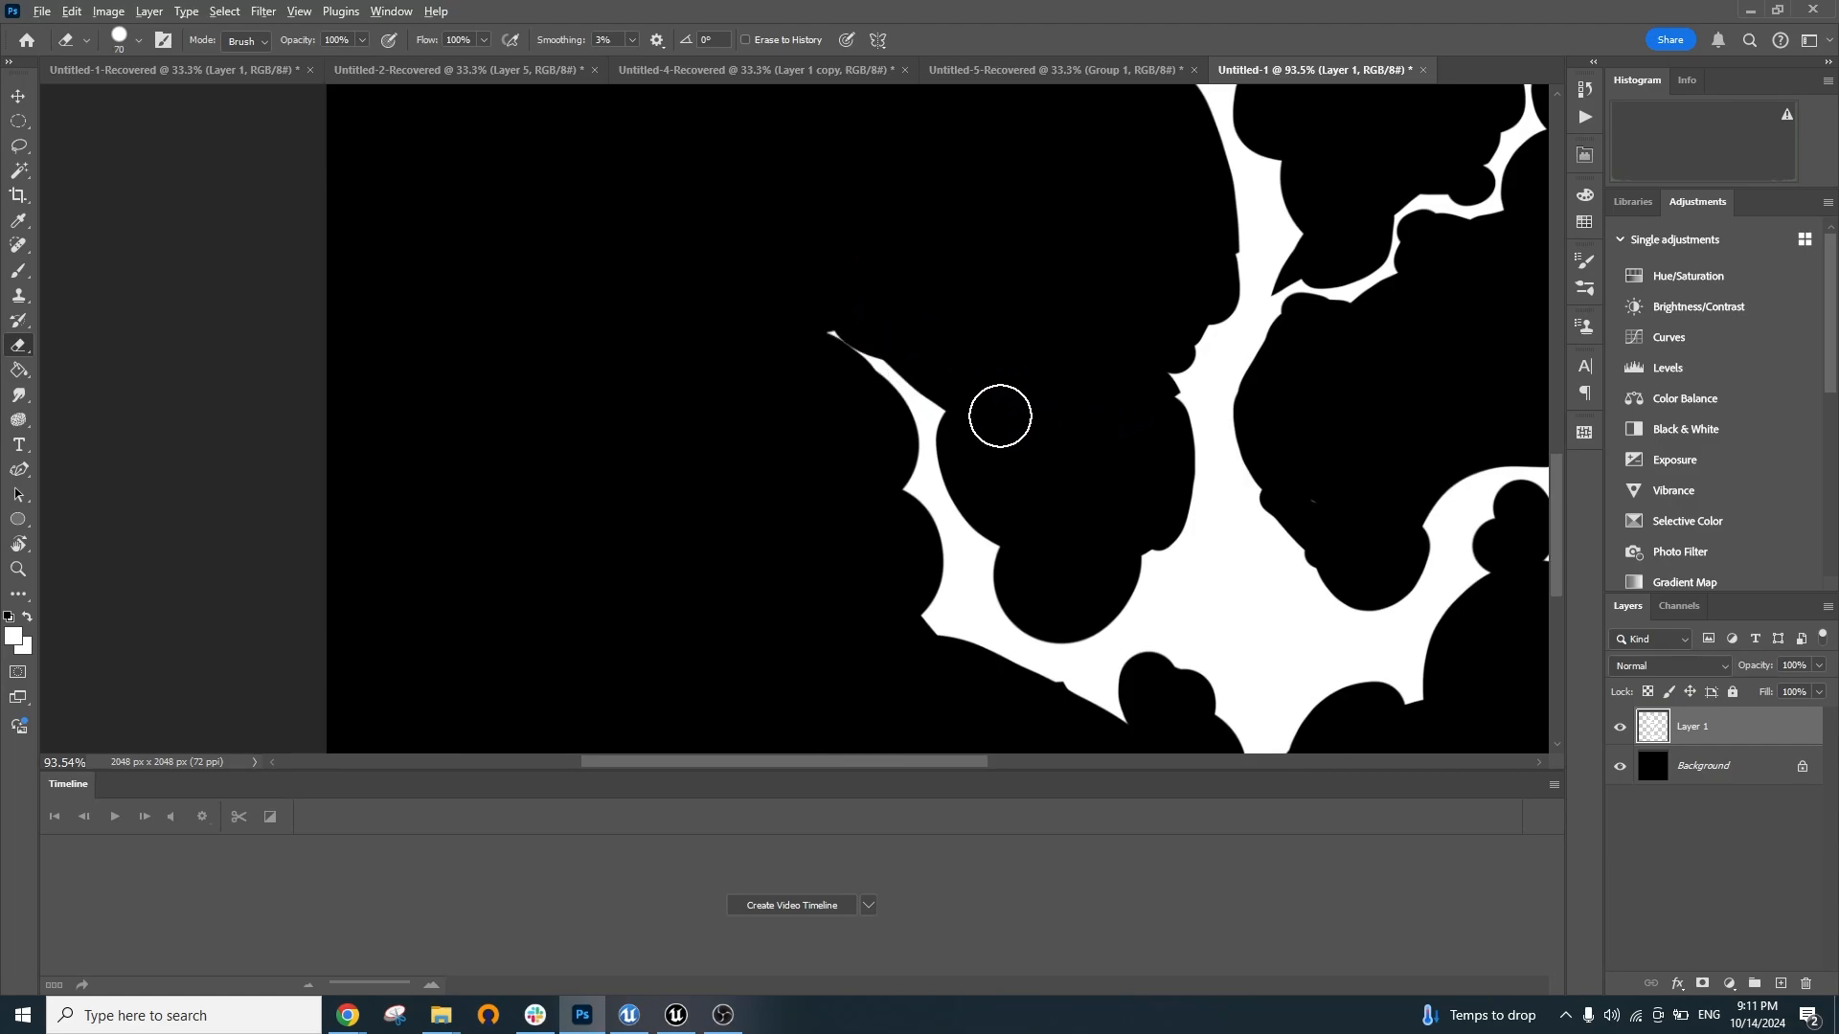
pyautogui.moveTo(868, 391); pyautogui.dragTo(889, 423)
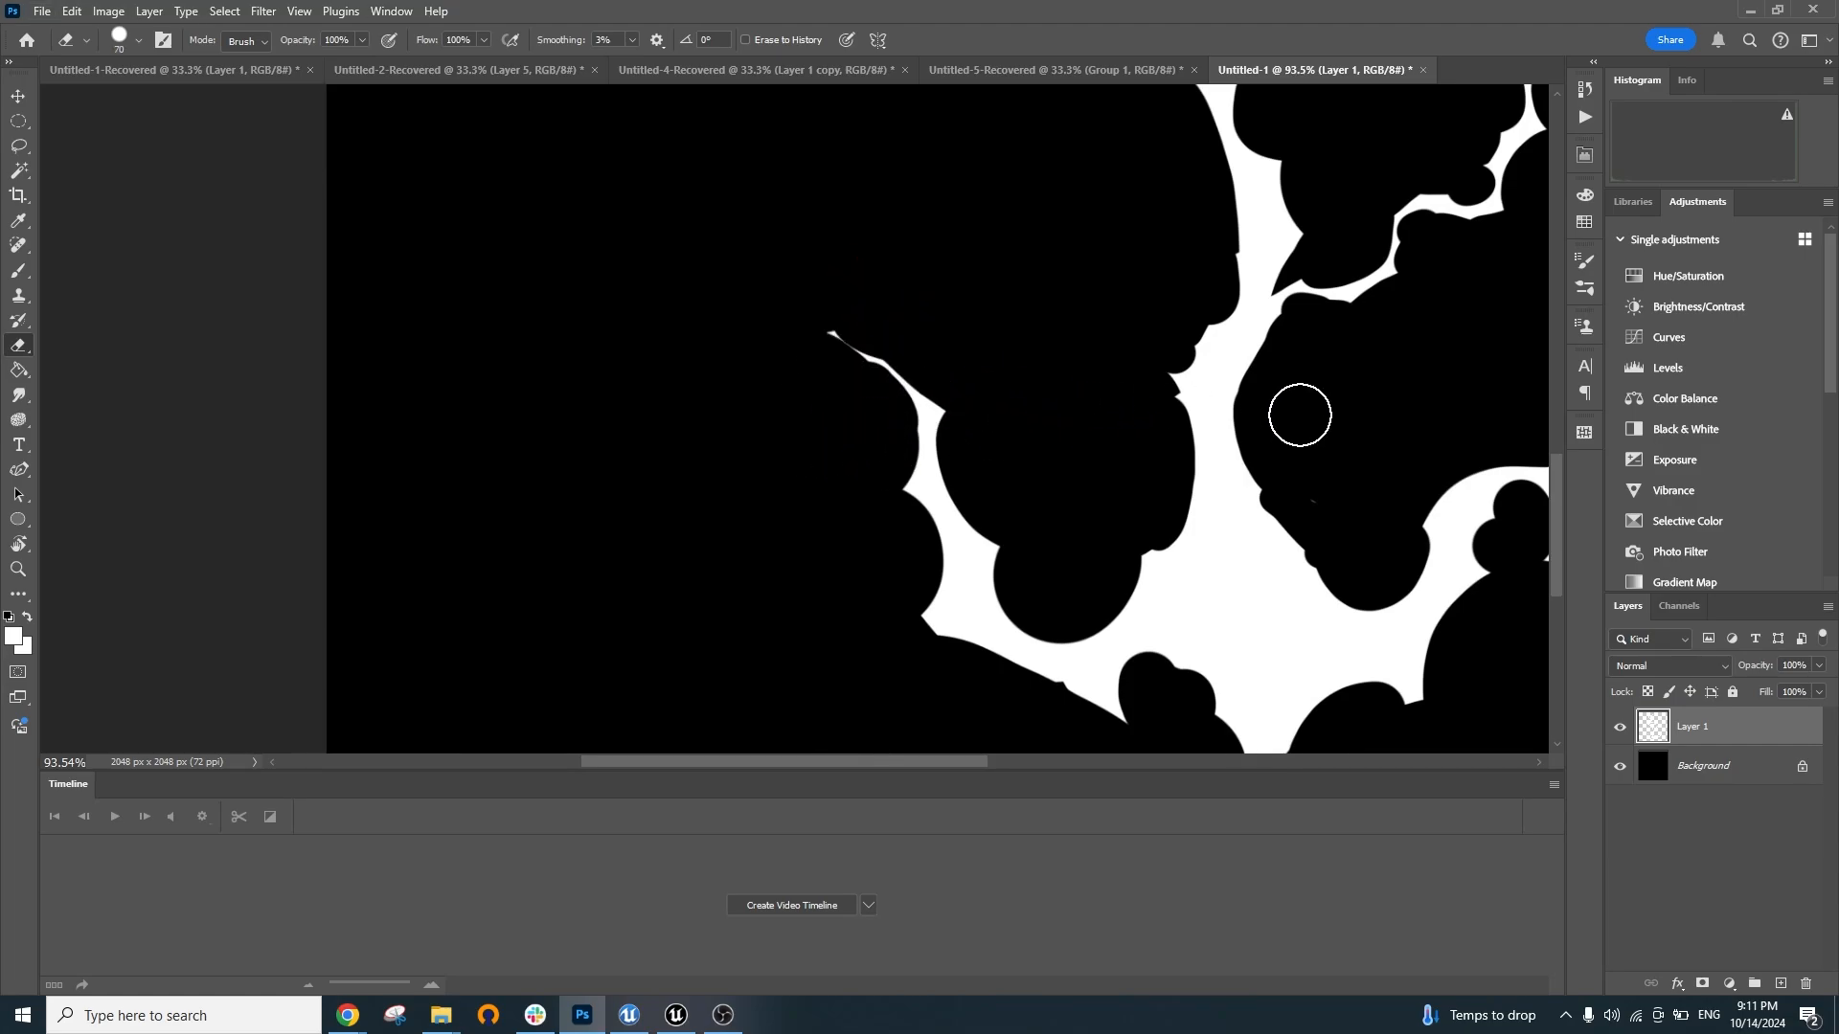
# Cut off the outer upper end of the lower right branch with a 216 px eraser
pyautogui.scroll(-5, 1165, 423)
pyautogui.moveTo(1220, 396); pyautogui.dragTo(885, 351)
pyautogui.scroll(2, 938, 380)
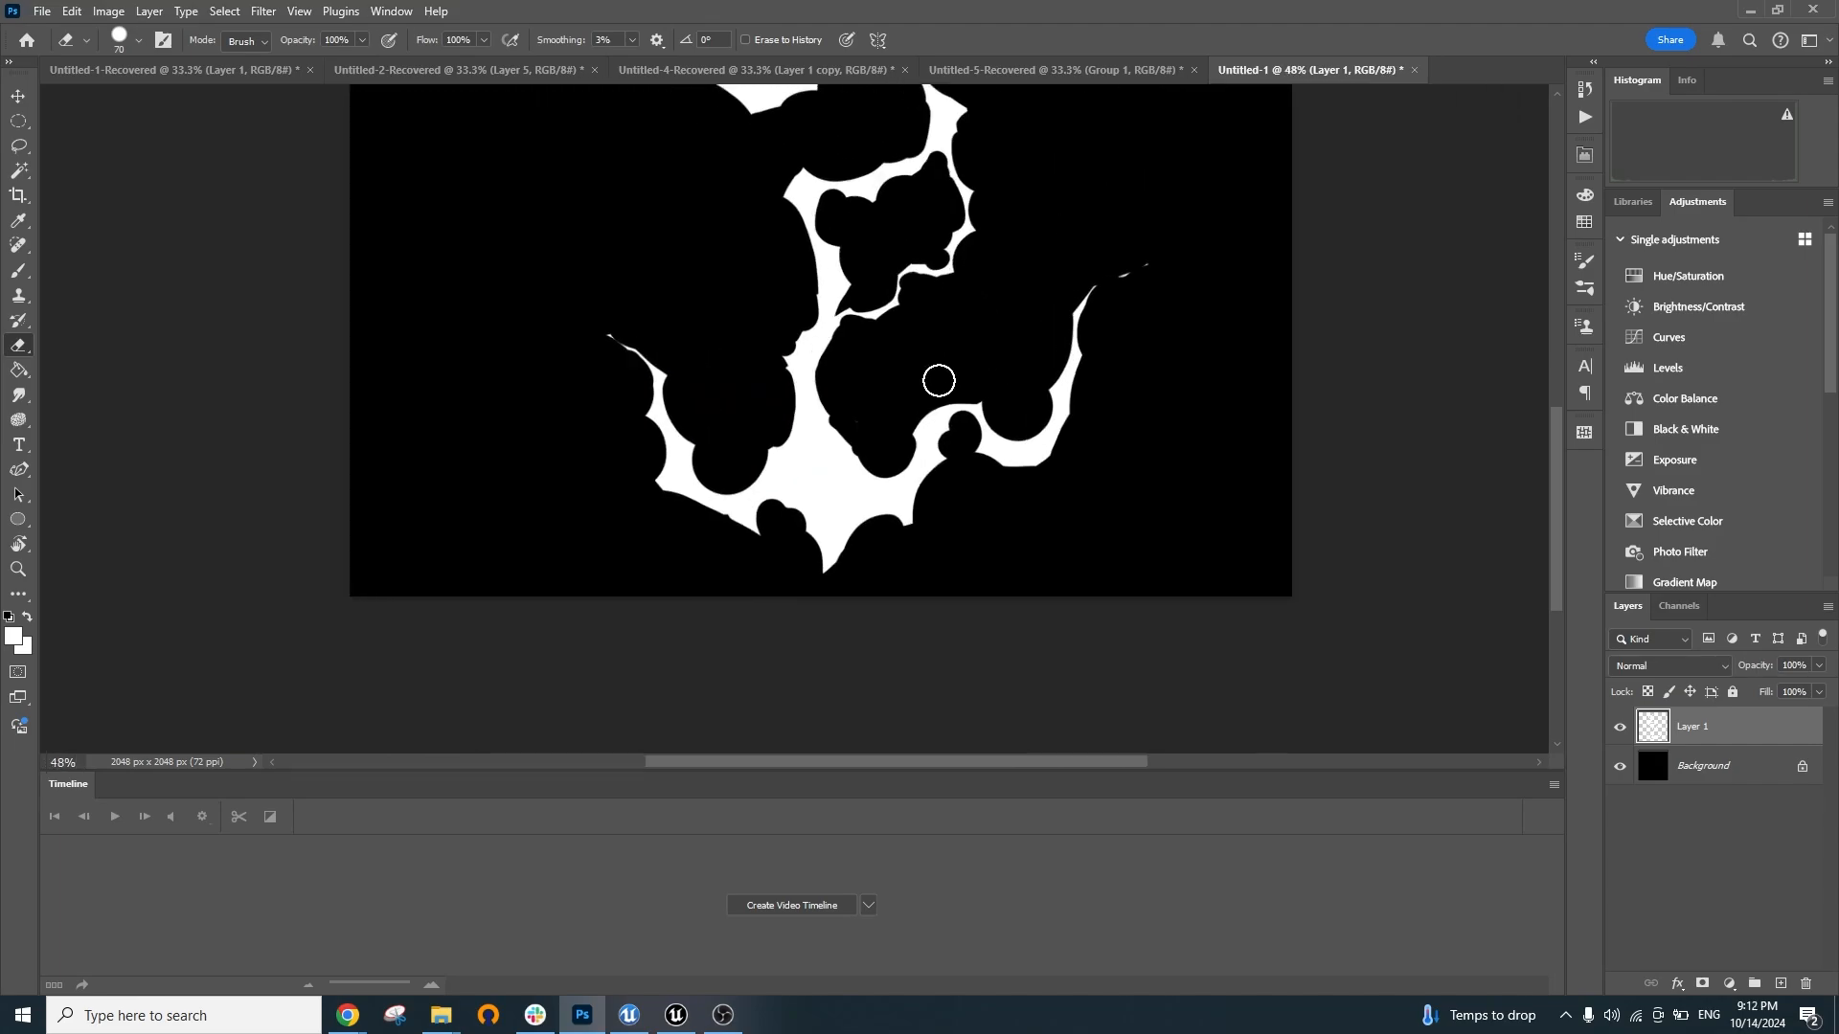
pyautogui.keyDown('alt'); pyautogui.rightClick(1059, 404); pyautogui.keyUp('alt')
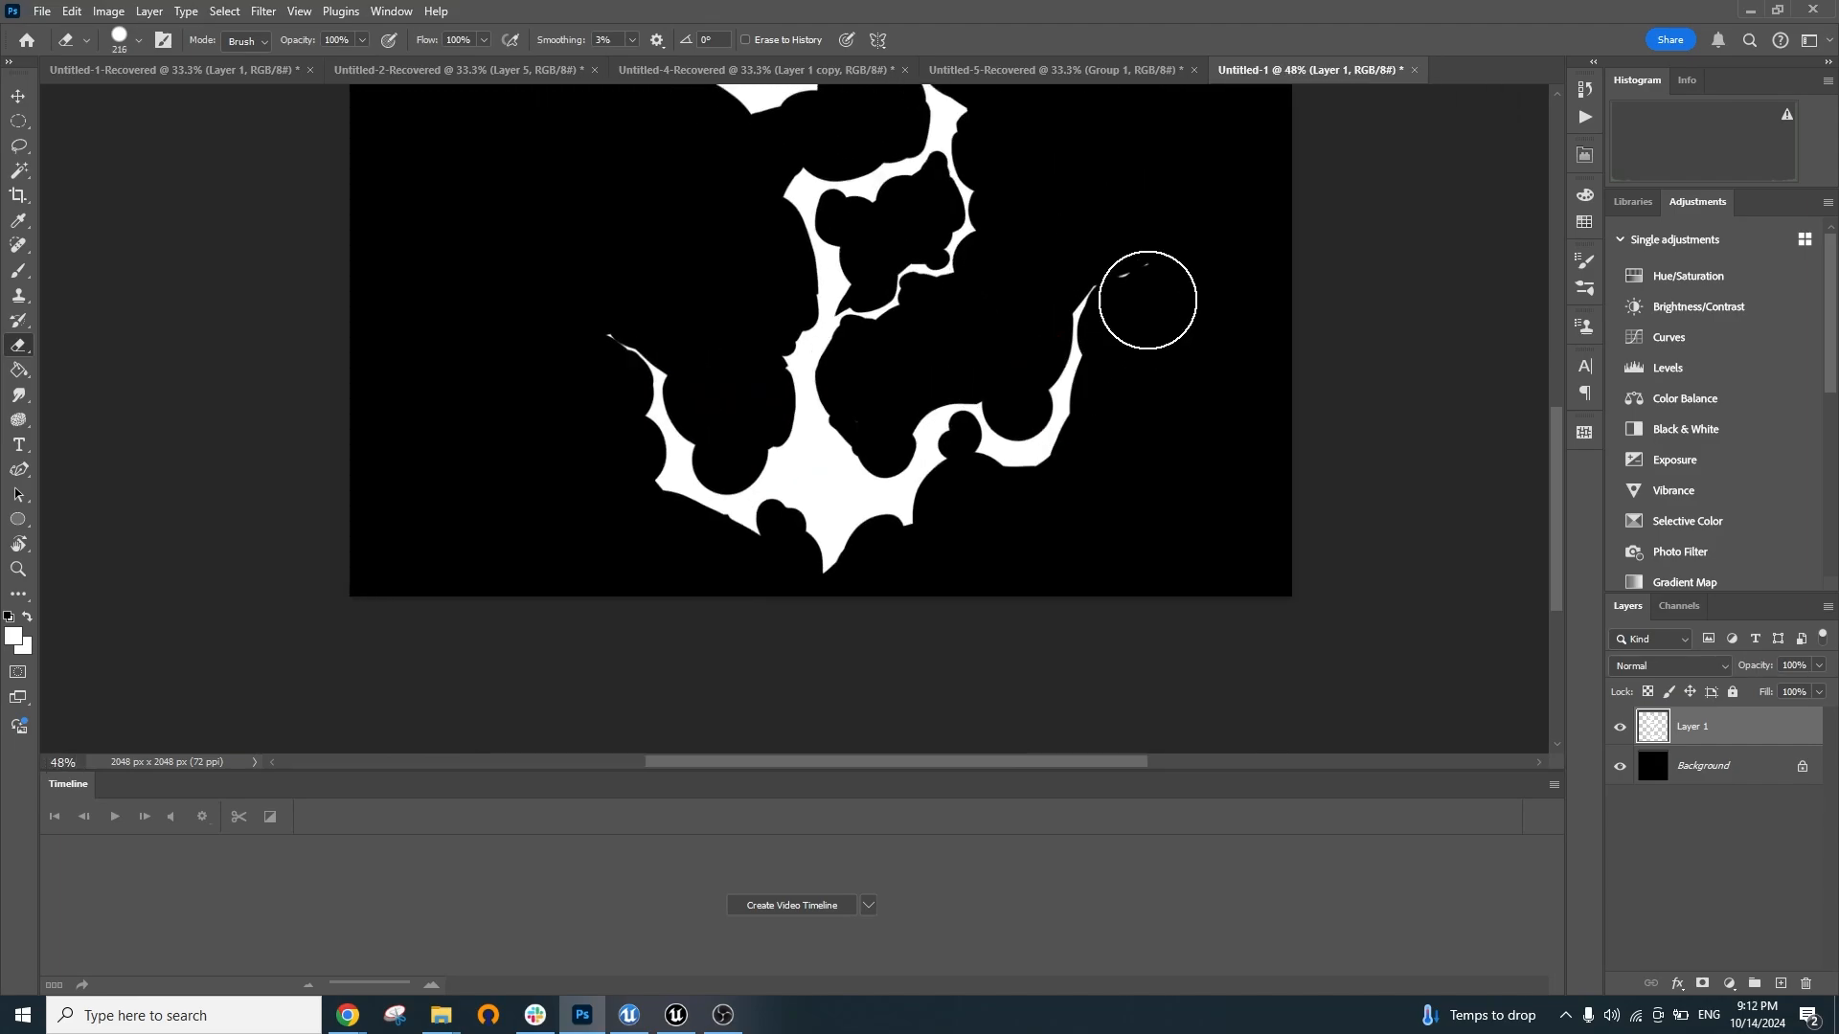
pyautogui.moveTo(1147, 300); pyautogui.dragTo(1064, 450)
pyautogui.hotkey('ctrl', 'z')
pyautogui.moveTo(1114, 314); pyautogui.dragTo(1106, 394)
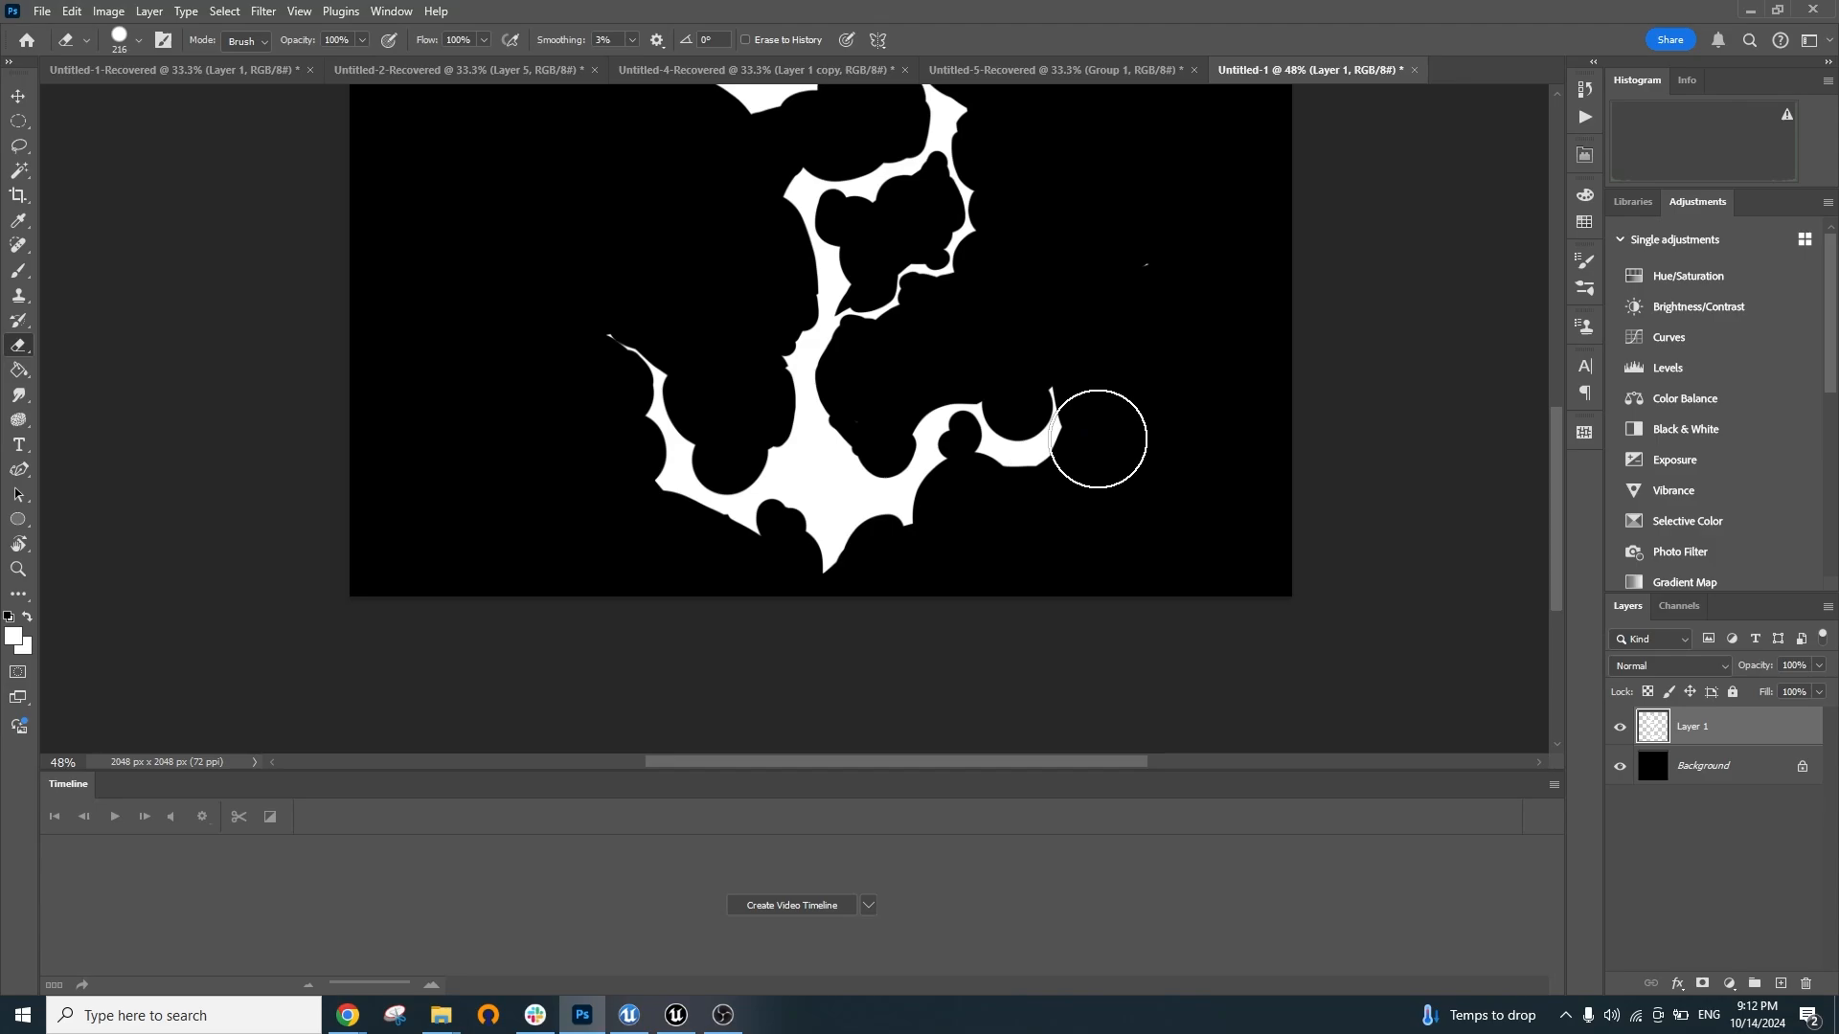
# Thin the inner side of the lower right branch's curled end with a 45 px eraser
pyautogui.keyDown('alt'); pyautogui.rightClick(1050, 439); pyautogui.keyUp('alt')
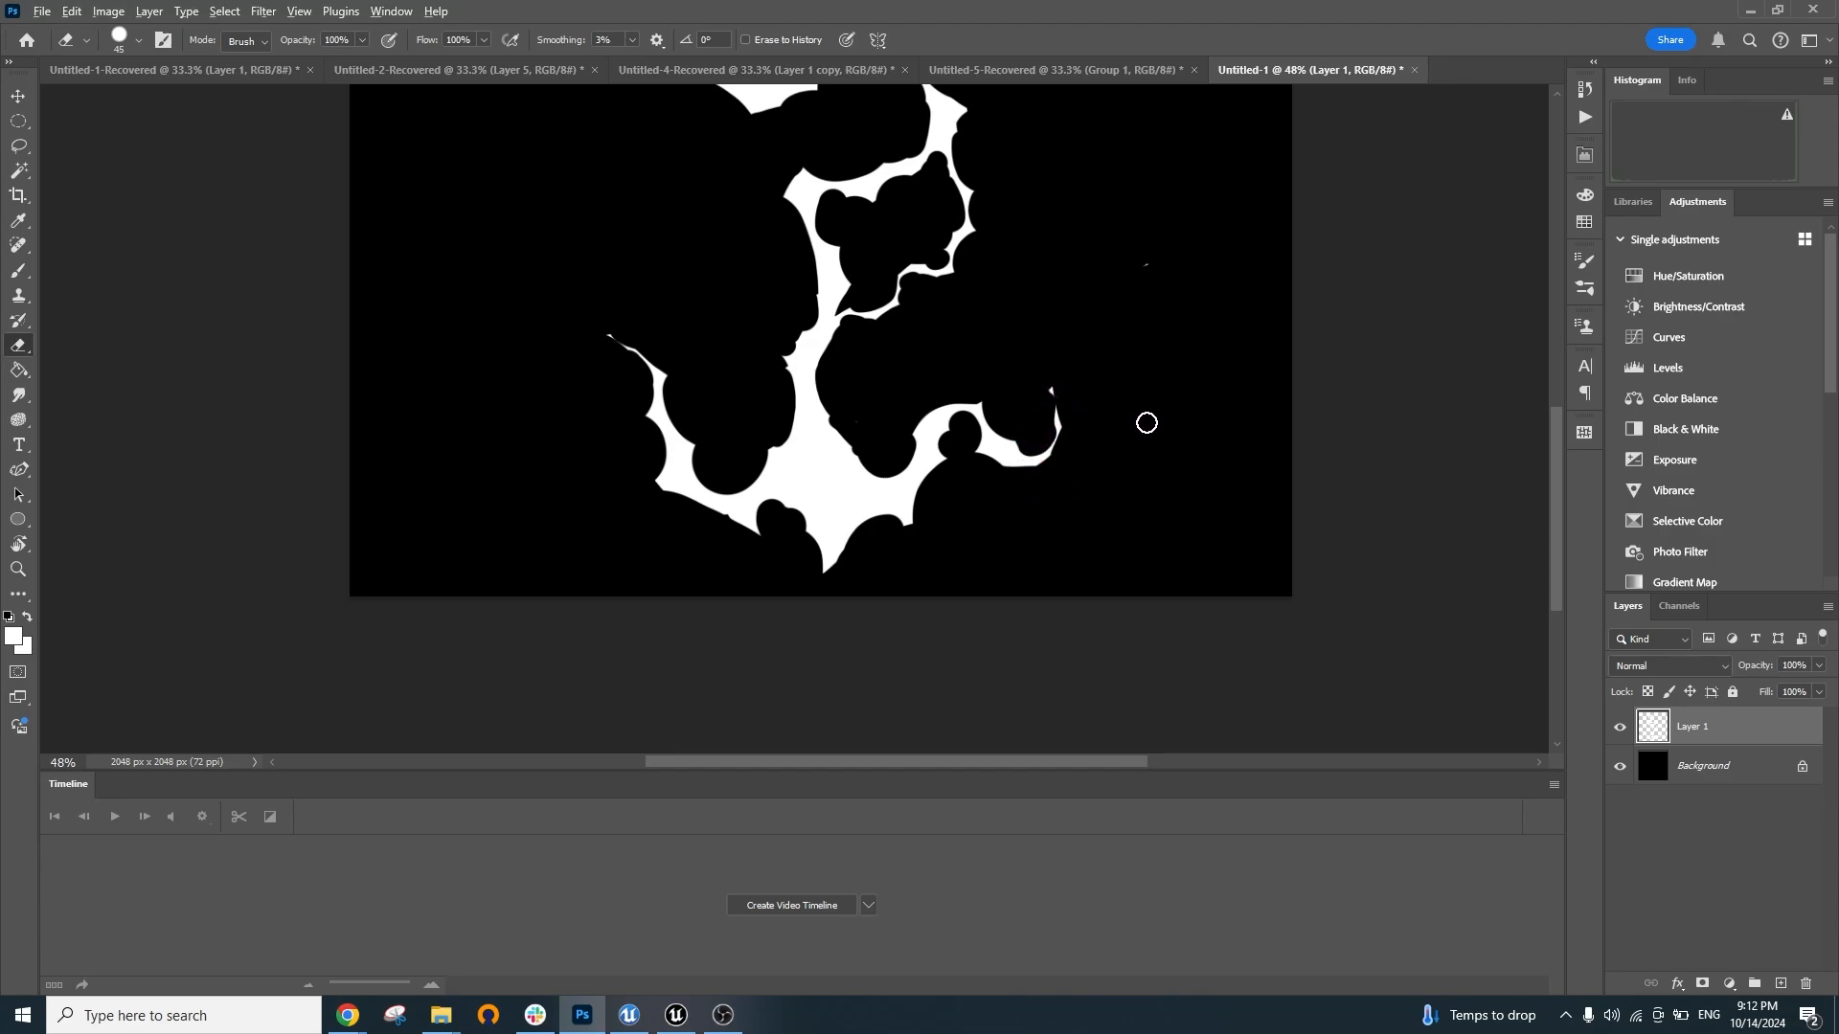
pyautogui.scroll(-6, 1146, 423)
pyautogui.scroll(8, 1058, 477)
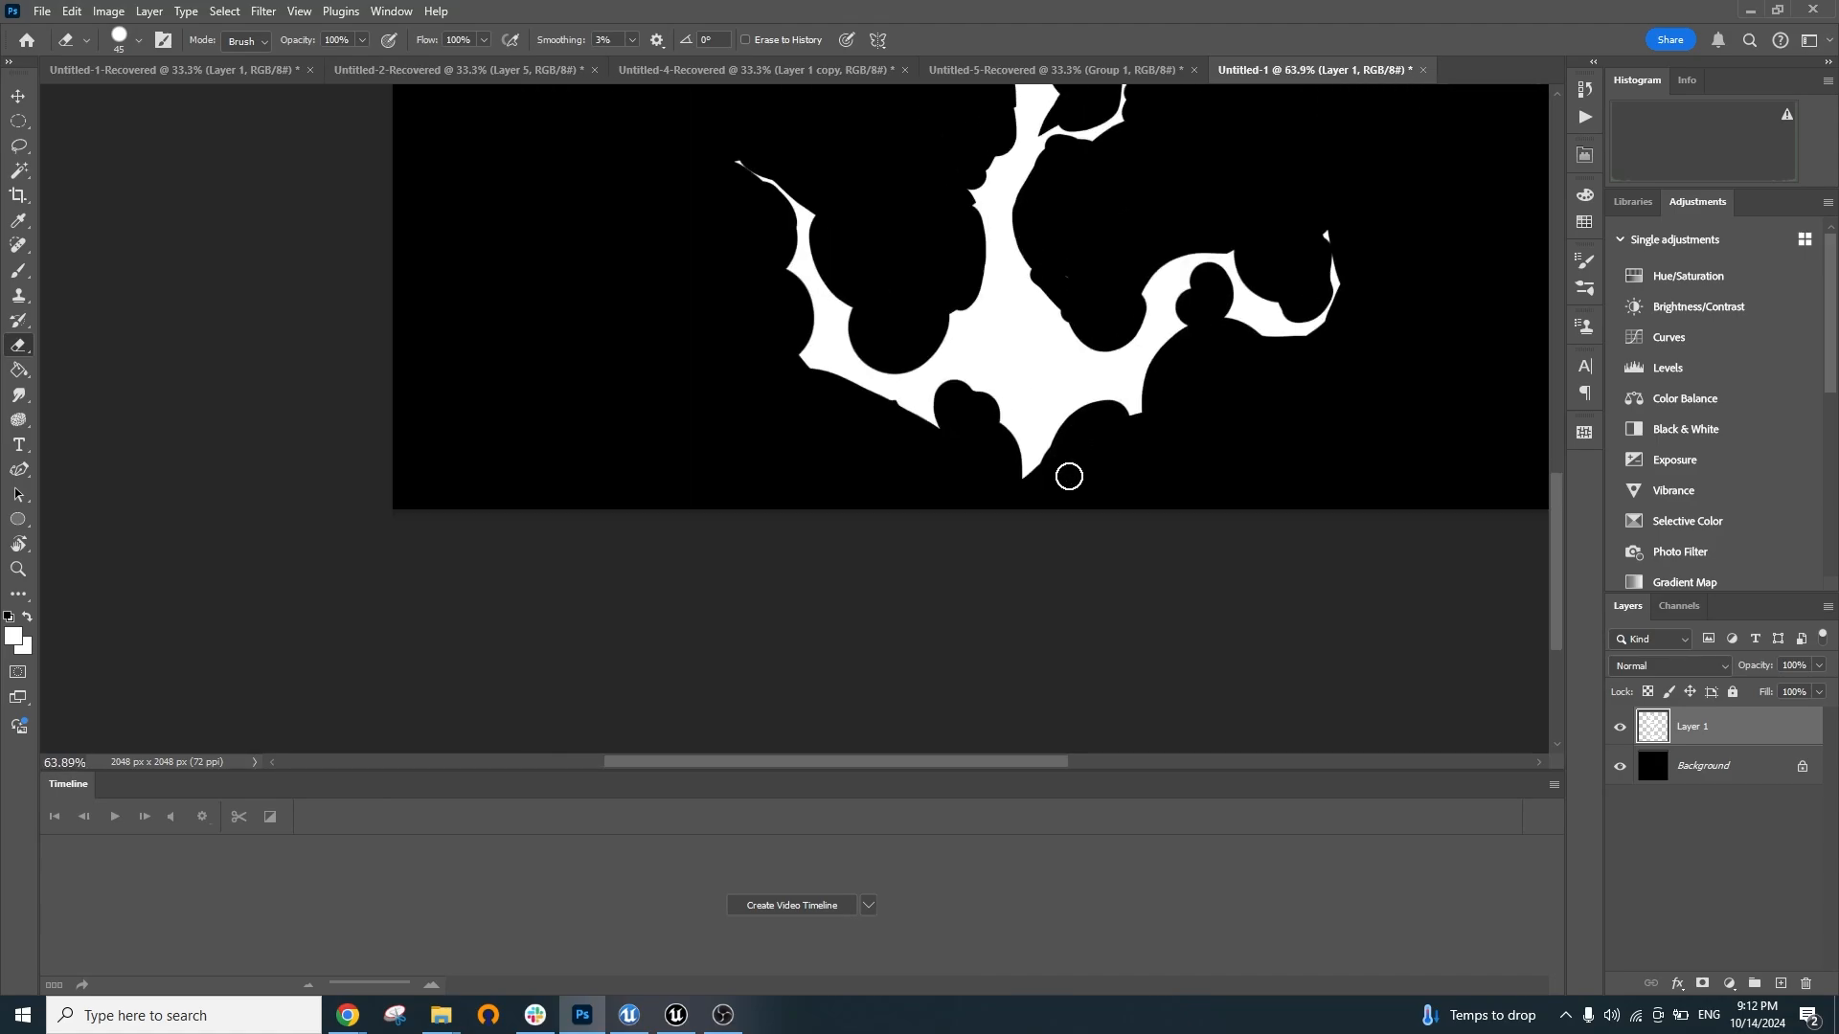
# Smooth away the notch beside the bottom tip and carve the tip to a sharp point with a 45 px eraser
pyautogui.press('b')
pyautogui.moveTo(921, 410)
pyautogui.mouseDown()
pyautogui.moveTo(997, 431)
pyautogui.moveTo(956, 383)
pyautogui.moveTo(891, 418)
pyautogui.moveTo(1000, 482)
pyautogui.mouseUp()
pyautogui.press('e')
pyautogui.hotkey('ctrl', 'z')
pyautogui.moveTo(882, 422)
pyautogui.mouseDown()
pyautogui.moveTo(920, 414)
pyautogui.moveTo(945, 527)
pyautogui.mouseUp()
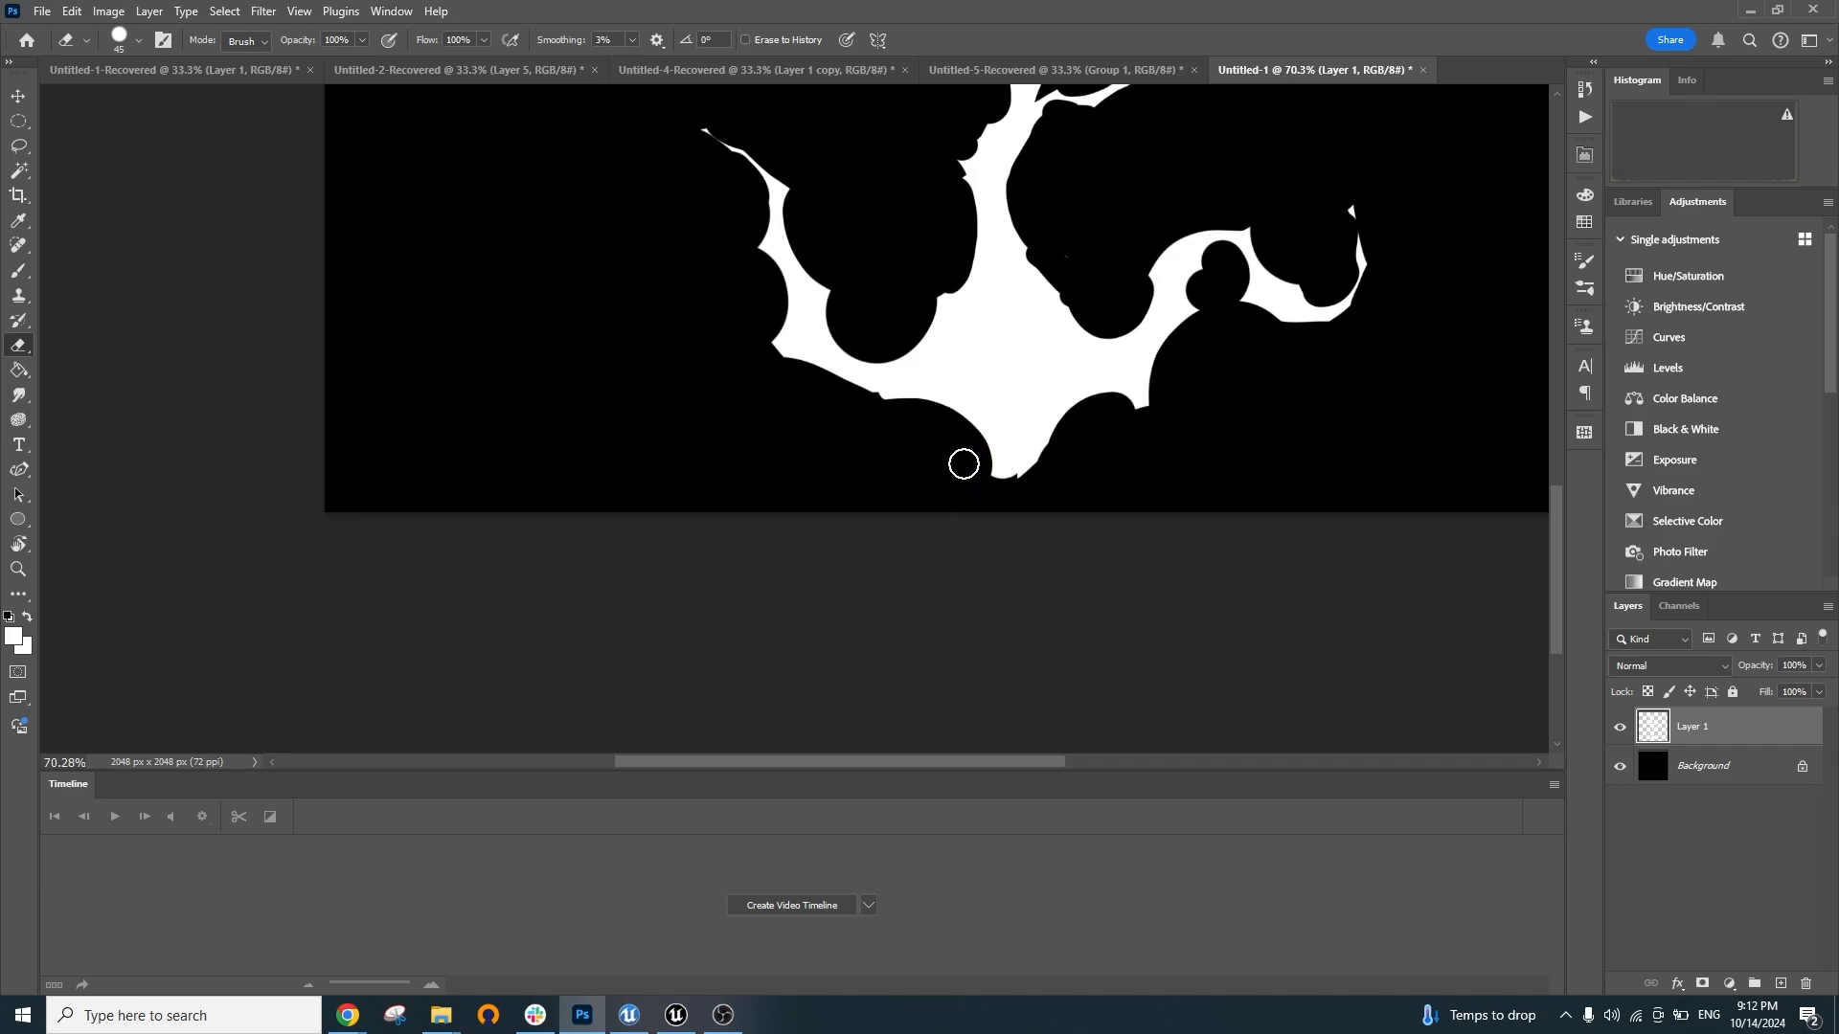
pyautogui.moveTo(1070, 432); pyautogui.dragTo(1042, 493)
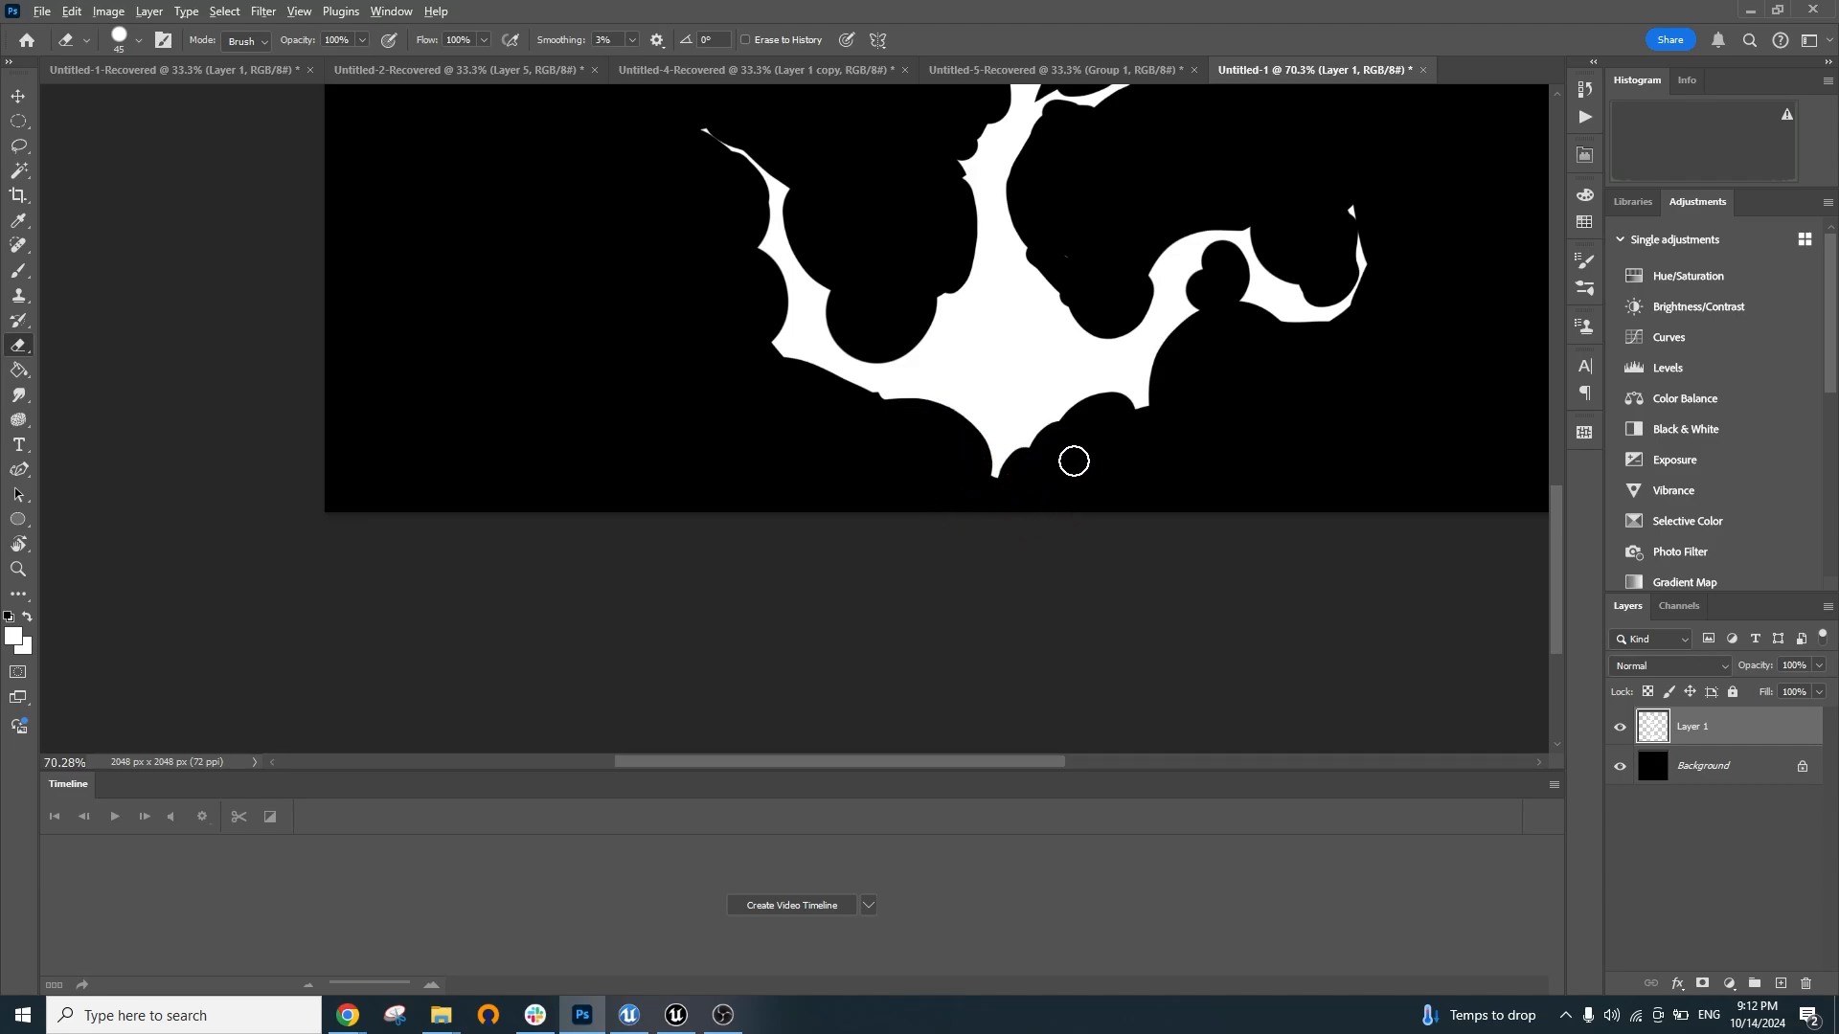
# Try small eraser touch-ups along the edges of the shape's lower body
pyautogui.scroll(-9, 1092, 415)
pyautogui.scroll(7, 1053, 382)
pyautogui.moveTo(1019, 352)
pyautogui.mouseDown()
pyautogui.moveTo(988, 347)
pyautogui.moveTo(1152, 396)
pyautogui.mouseUp()
pyautogui.hotkey('ctrl', 'z')
pyautogui.moveTo(1088, 345); pyautogui.dragTo(1142, 333)
# Examine the whole lightning silhouette at thumbnail size and in full view
pyautogui.scroll(-5, 1233, 263)
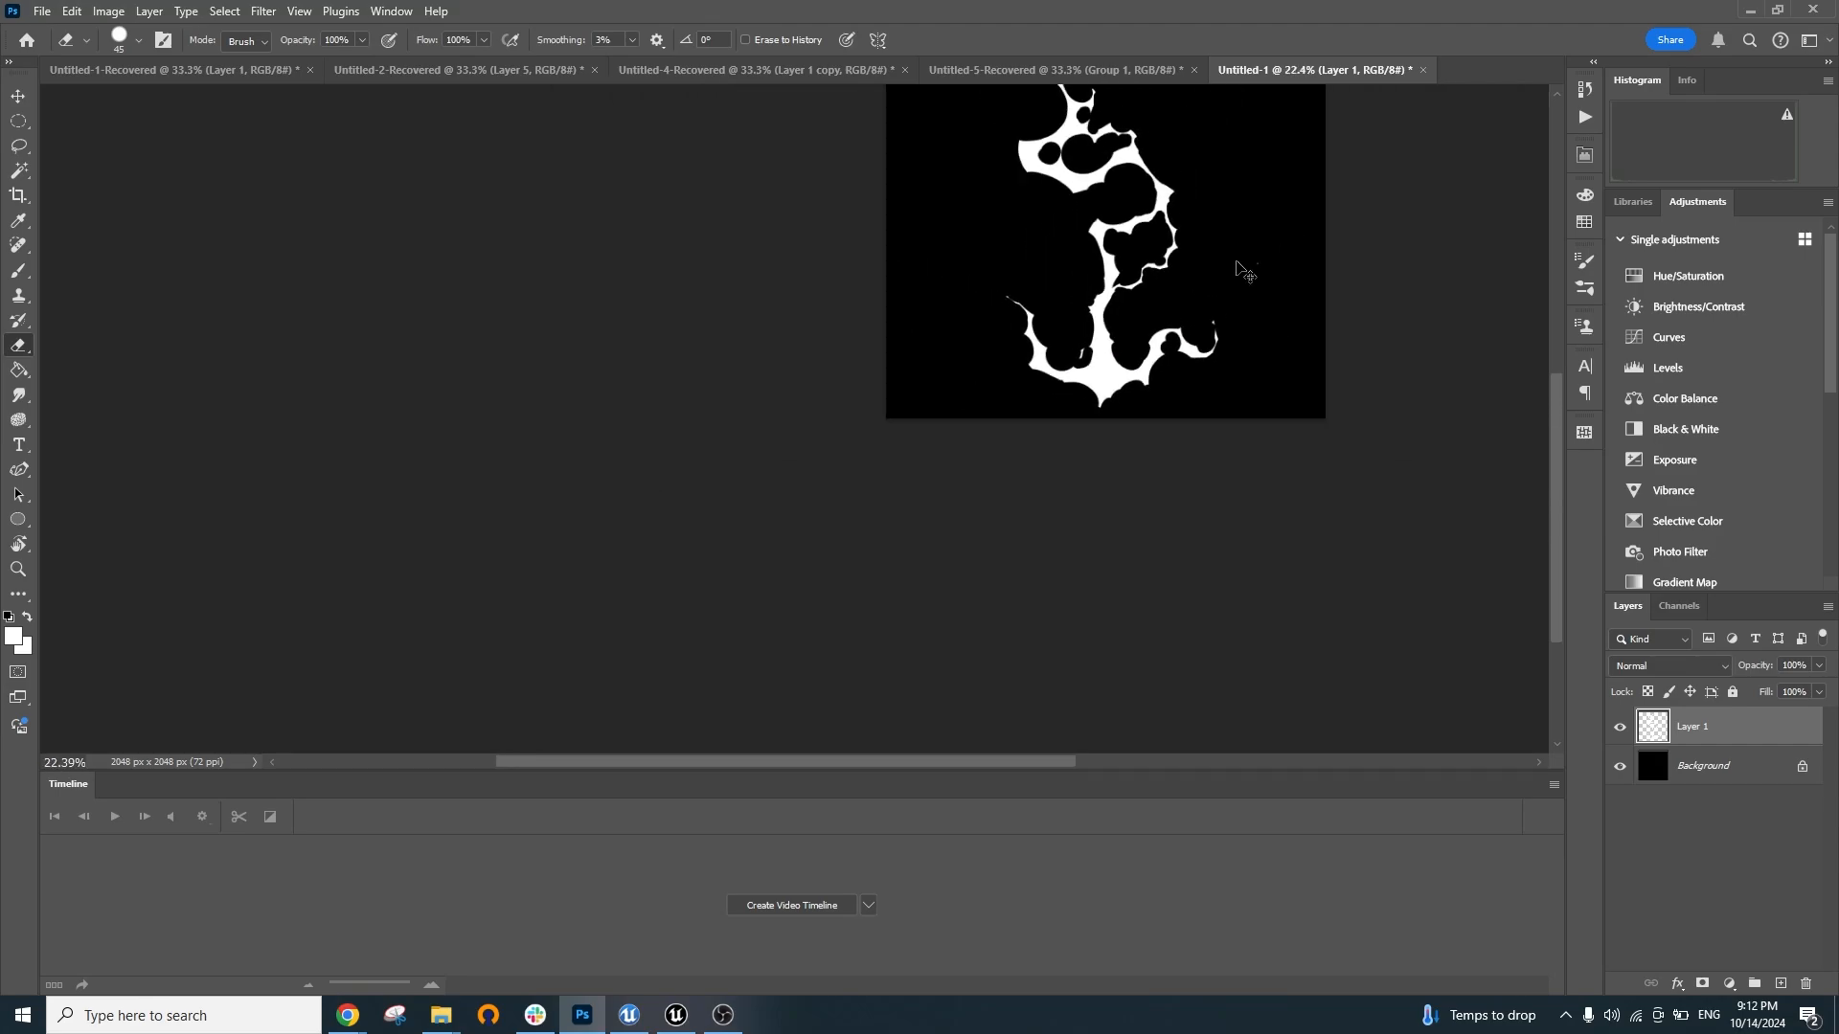
pyautogui.scroll(-3, 1130, 340)
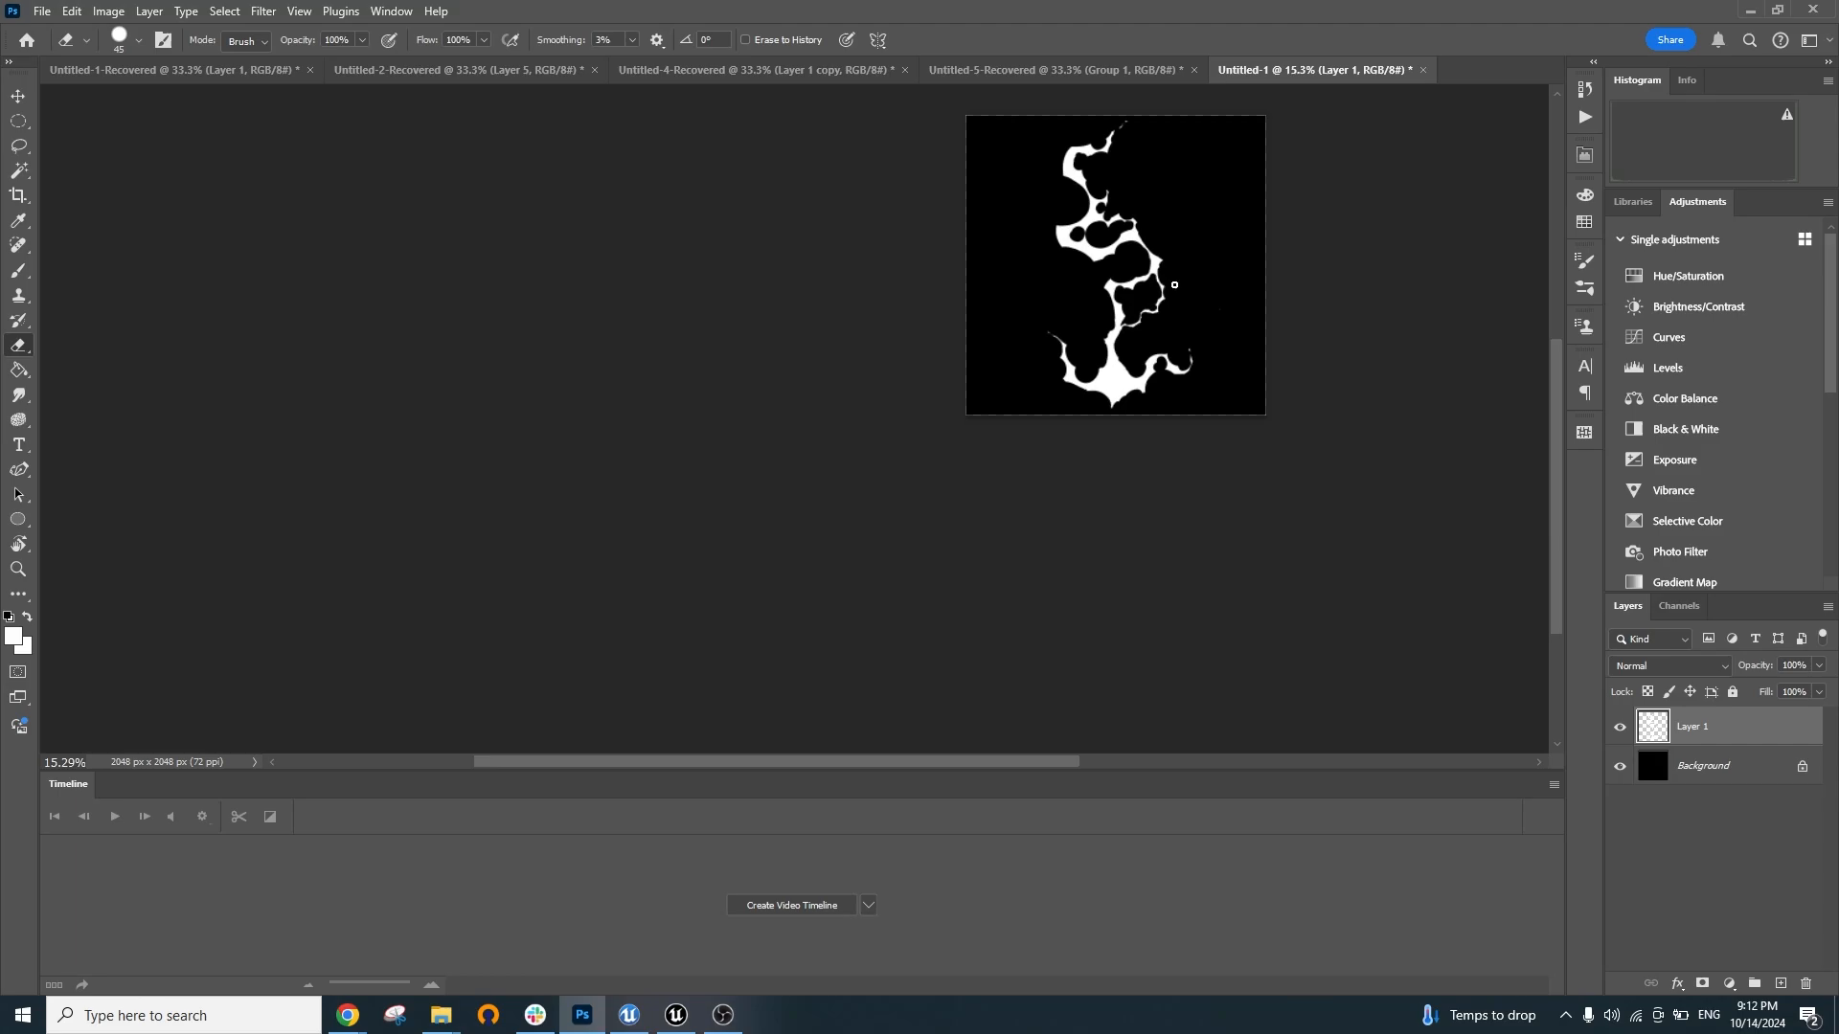
pyautogui.scroll(3, 1174, 353)
pyautogui.scroll(-4, 1157, 334)
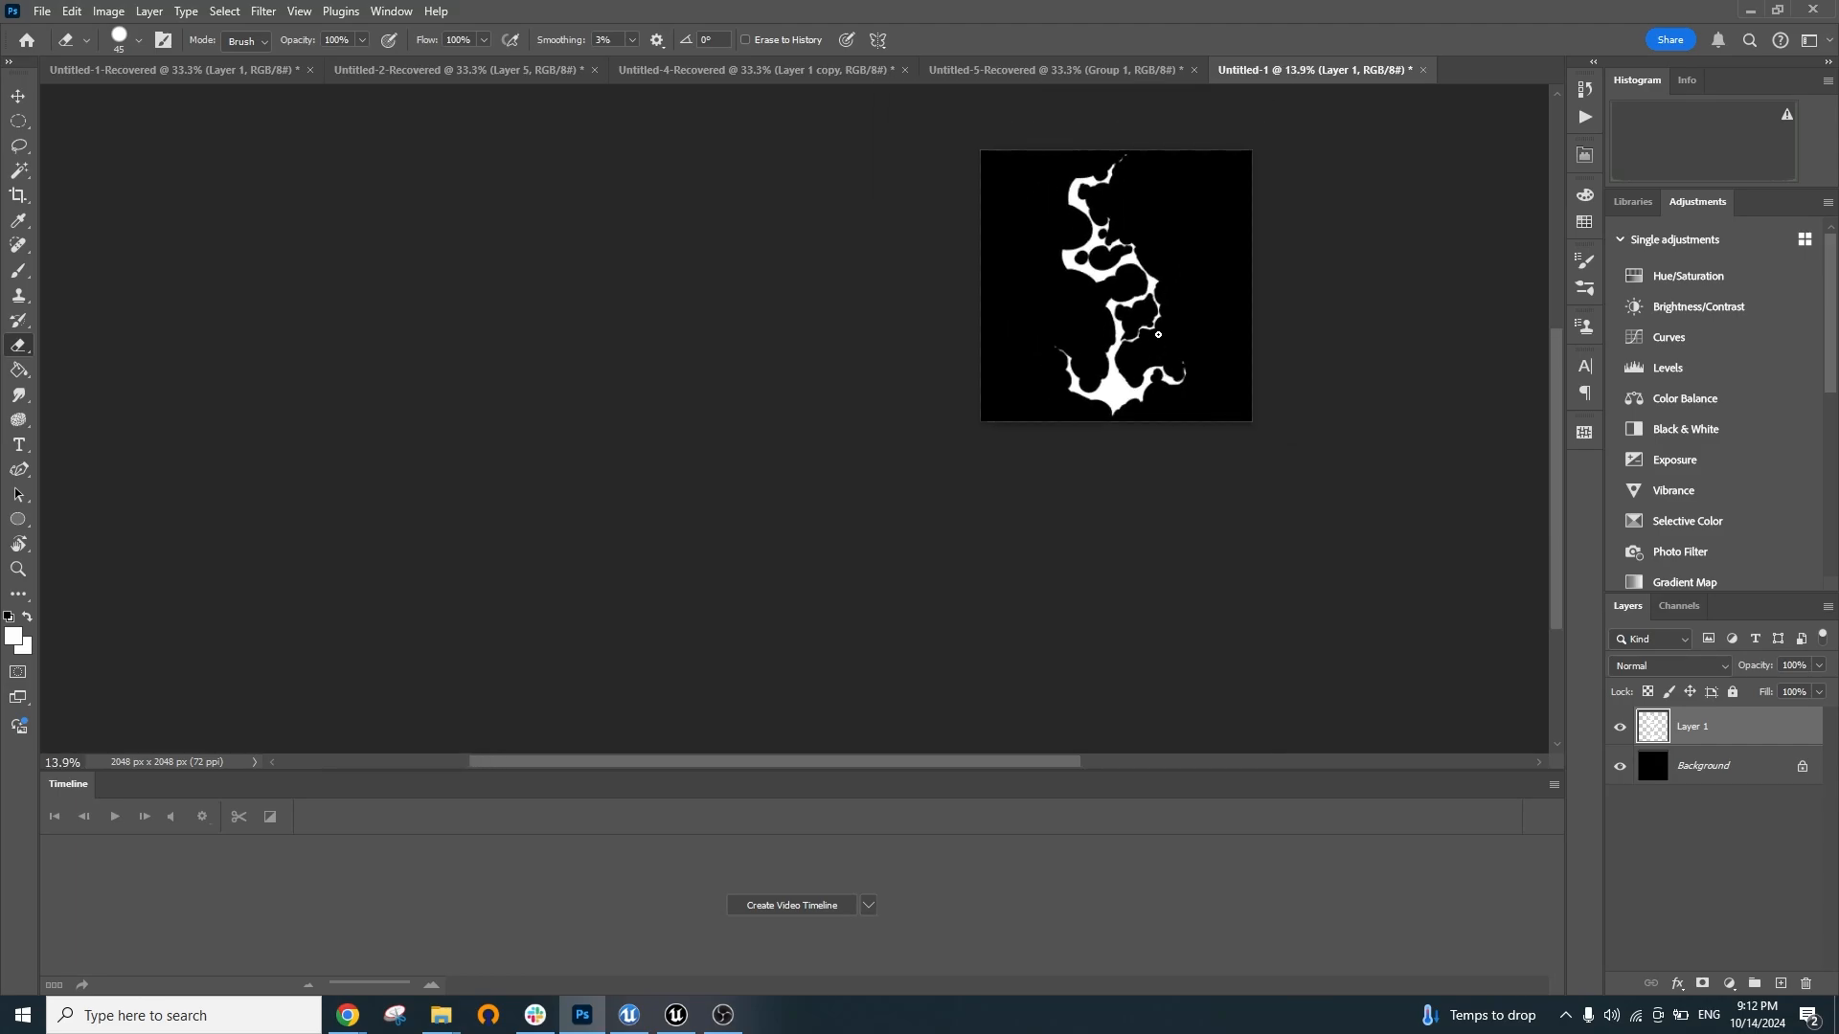
pyautogui.scroll(3, 1137, 157)
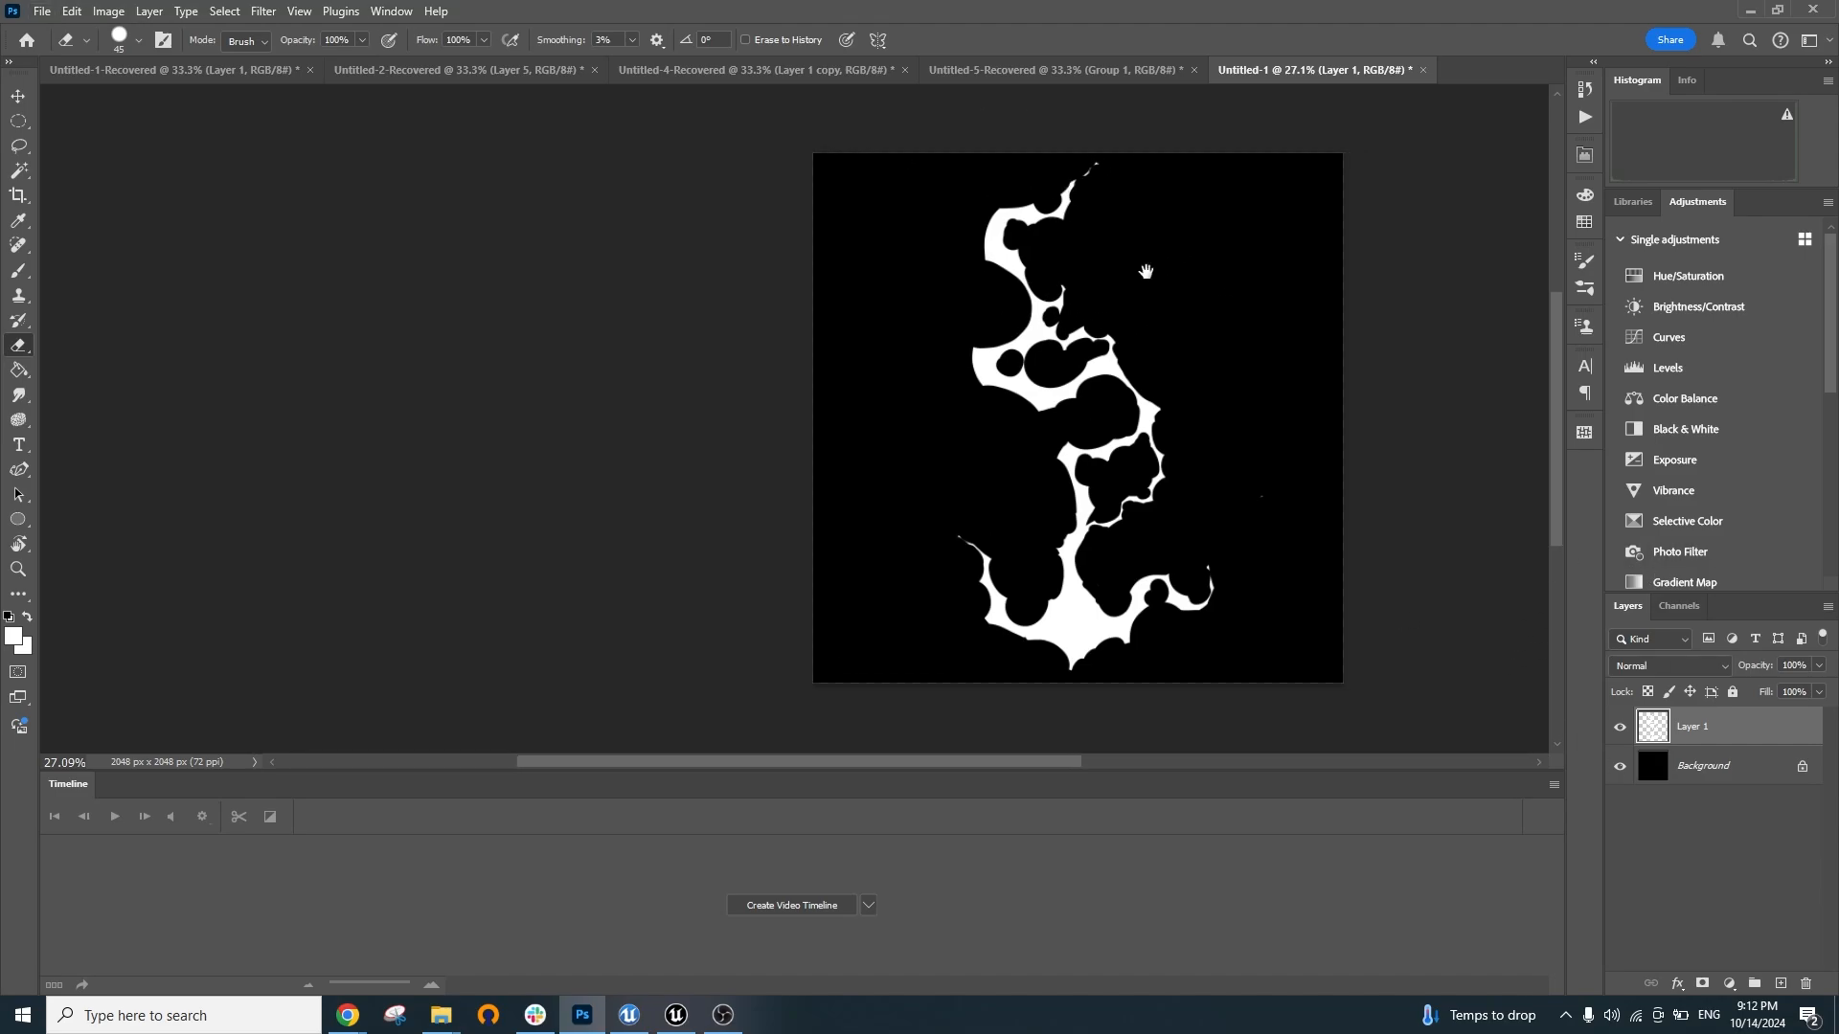
pyautogui.scroll(2, 1159, 247)
pyautogui.moveTo(1188, 244); pyautogui.dragTo(1054, 316)
pyautogui.scroll(-1, 1055, 312)
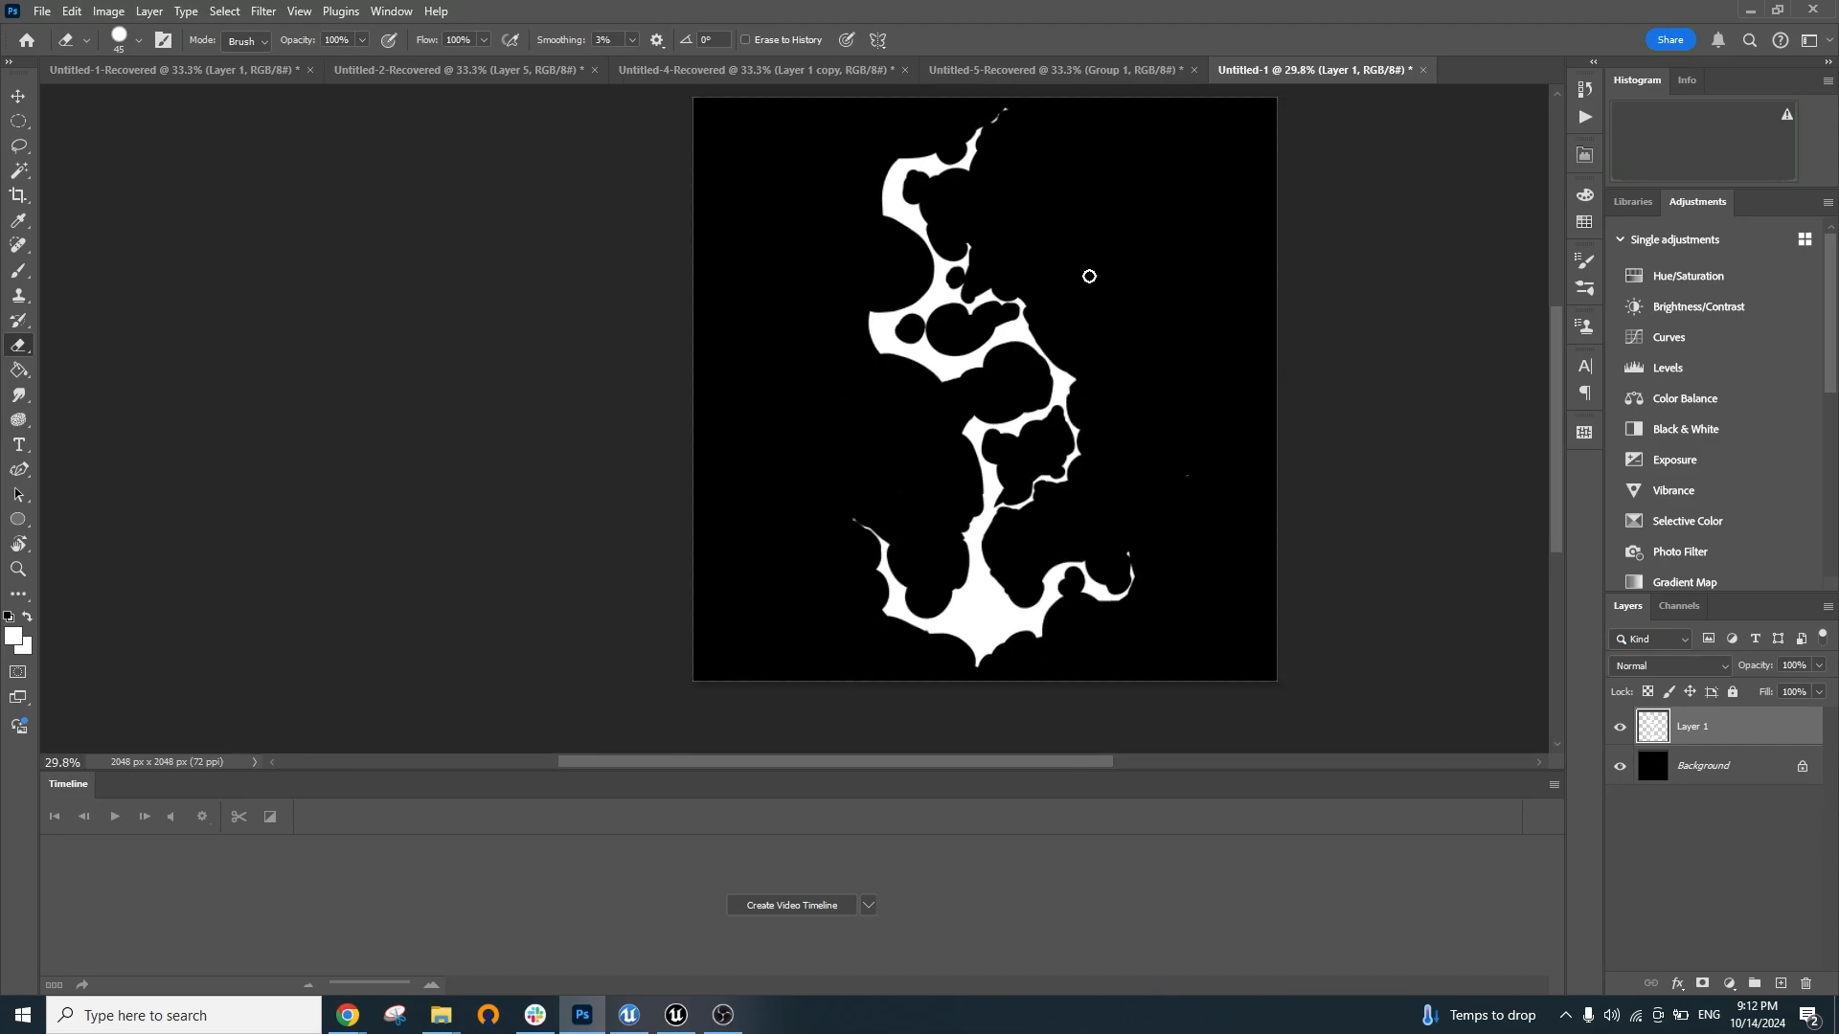
# Try trimming the outer side of the lower left branch with a larger eraser
pyautogui.keyDown('alt'); pyautogui.rightClick(845, 517); pyautogui.keyUp('alt')
pyautogui.moveTo(852, 527); pyautogui.dragTo(868, 586)
pyautogui.hotkey('ctrl', 'z')
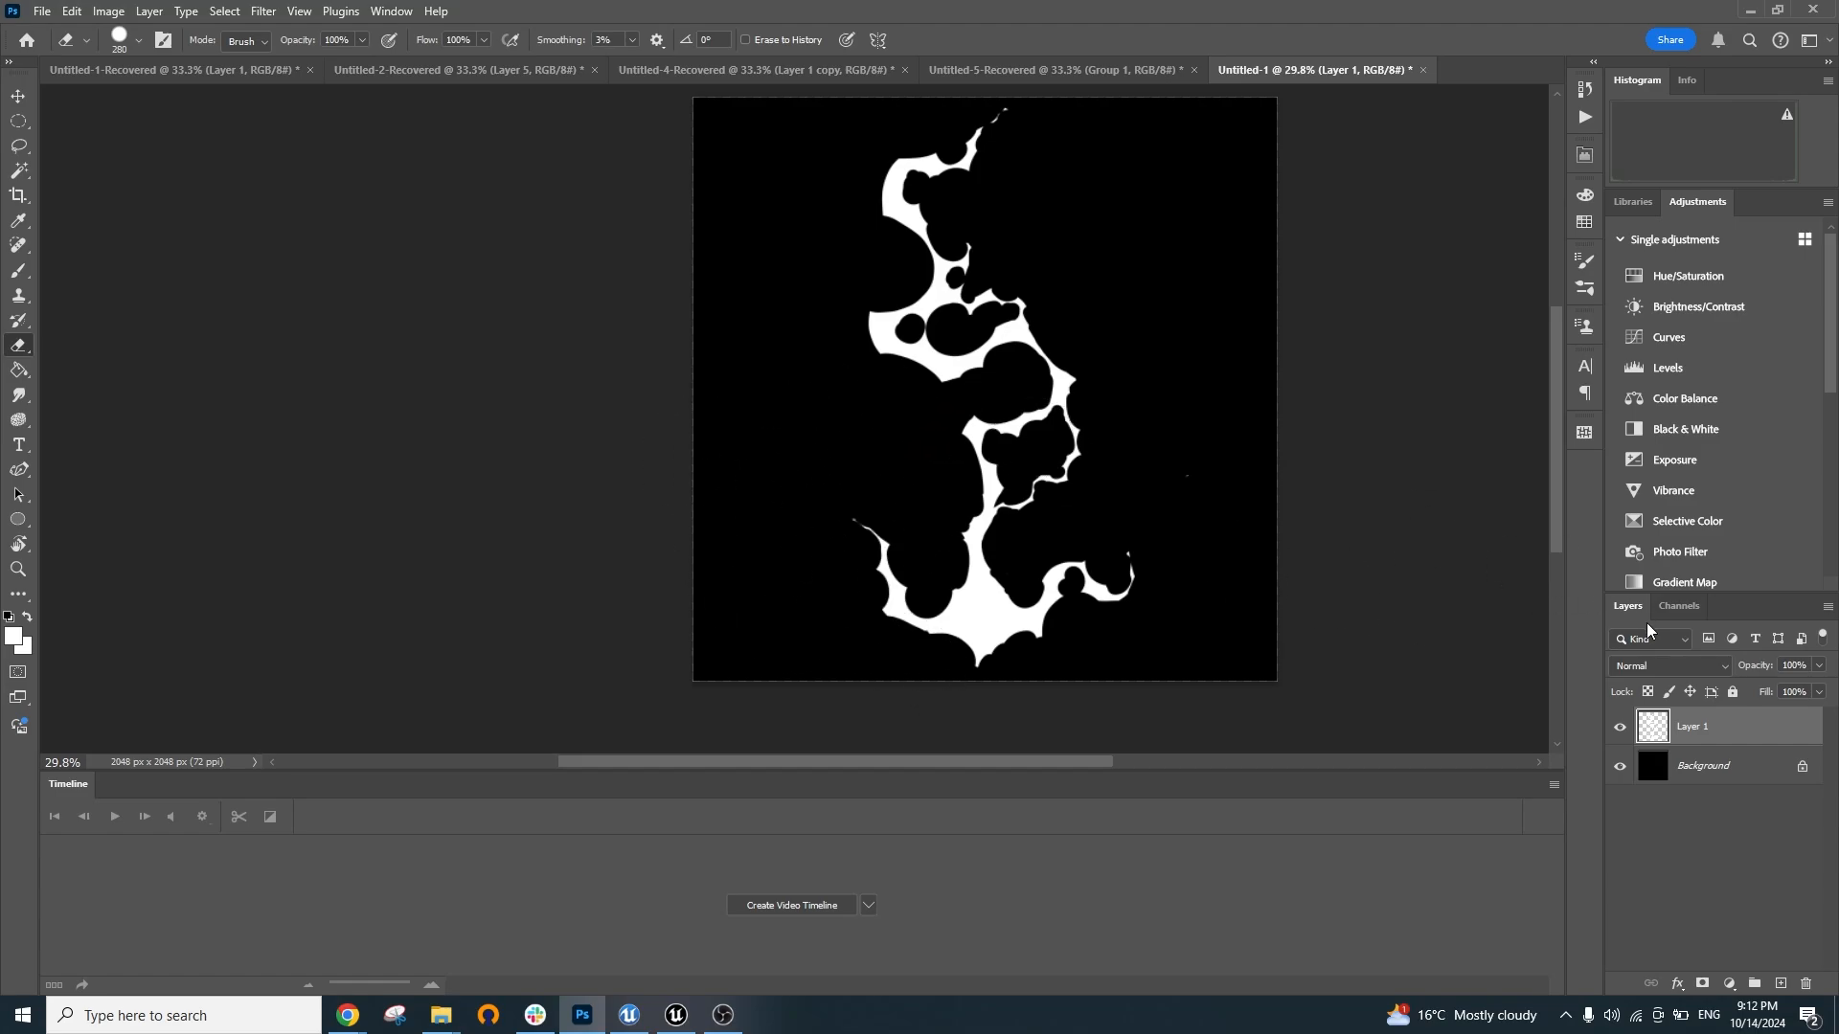
# Try warping the lightning layer so both lower corners rise and the lower branches sweep upward around the bottom tip
pyautogui.rightClick(1760, 738)
pyautogui.click(1399, 356)
pyautogui.hotkey('ctrl', 't')
pyautogui.rightClick(1077, 231)
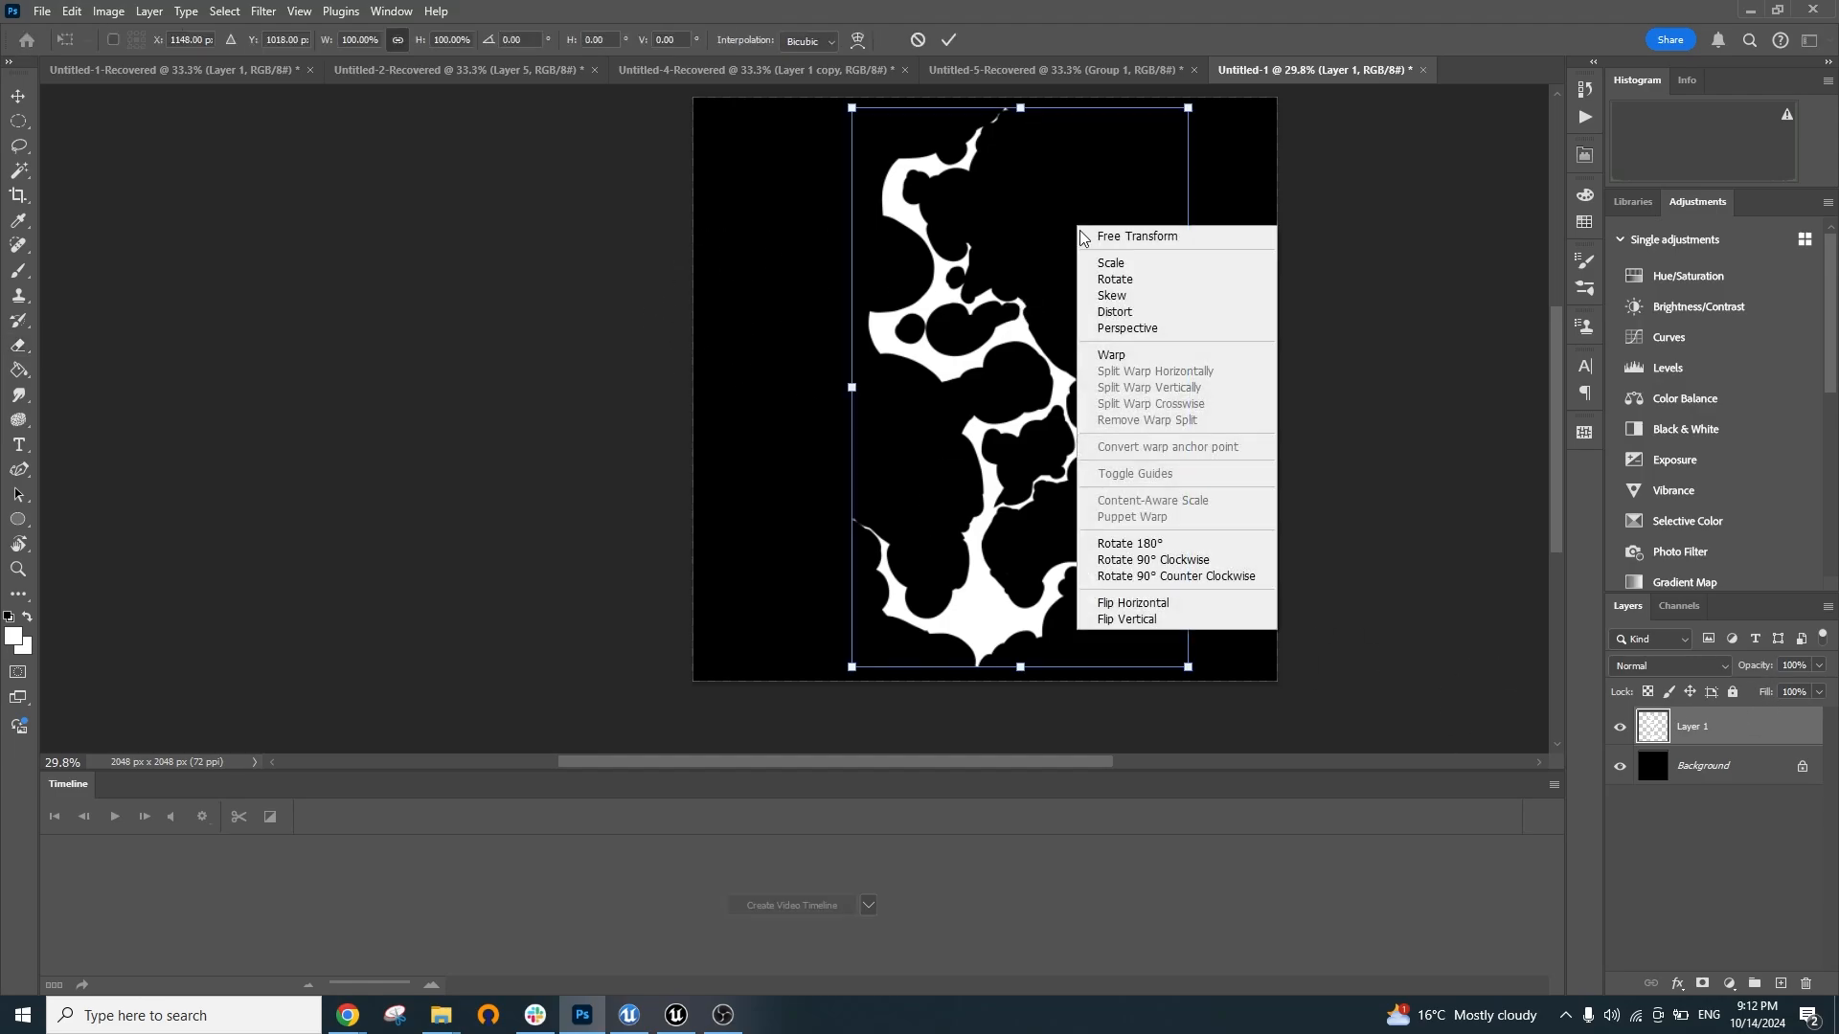
pyautogui.click(1158, 356)
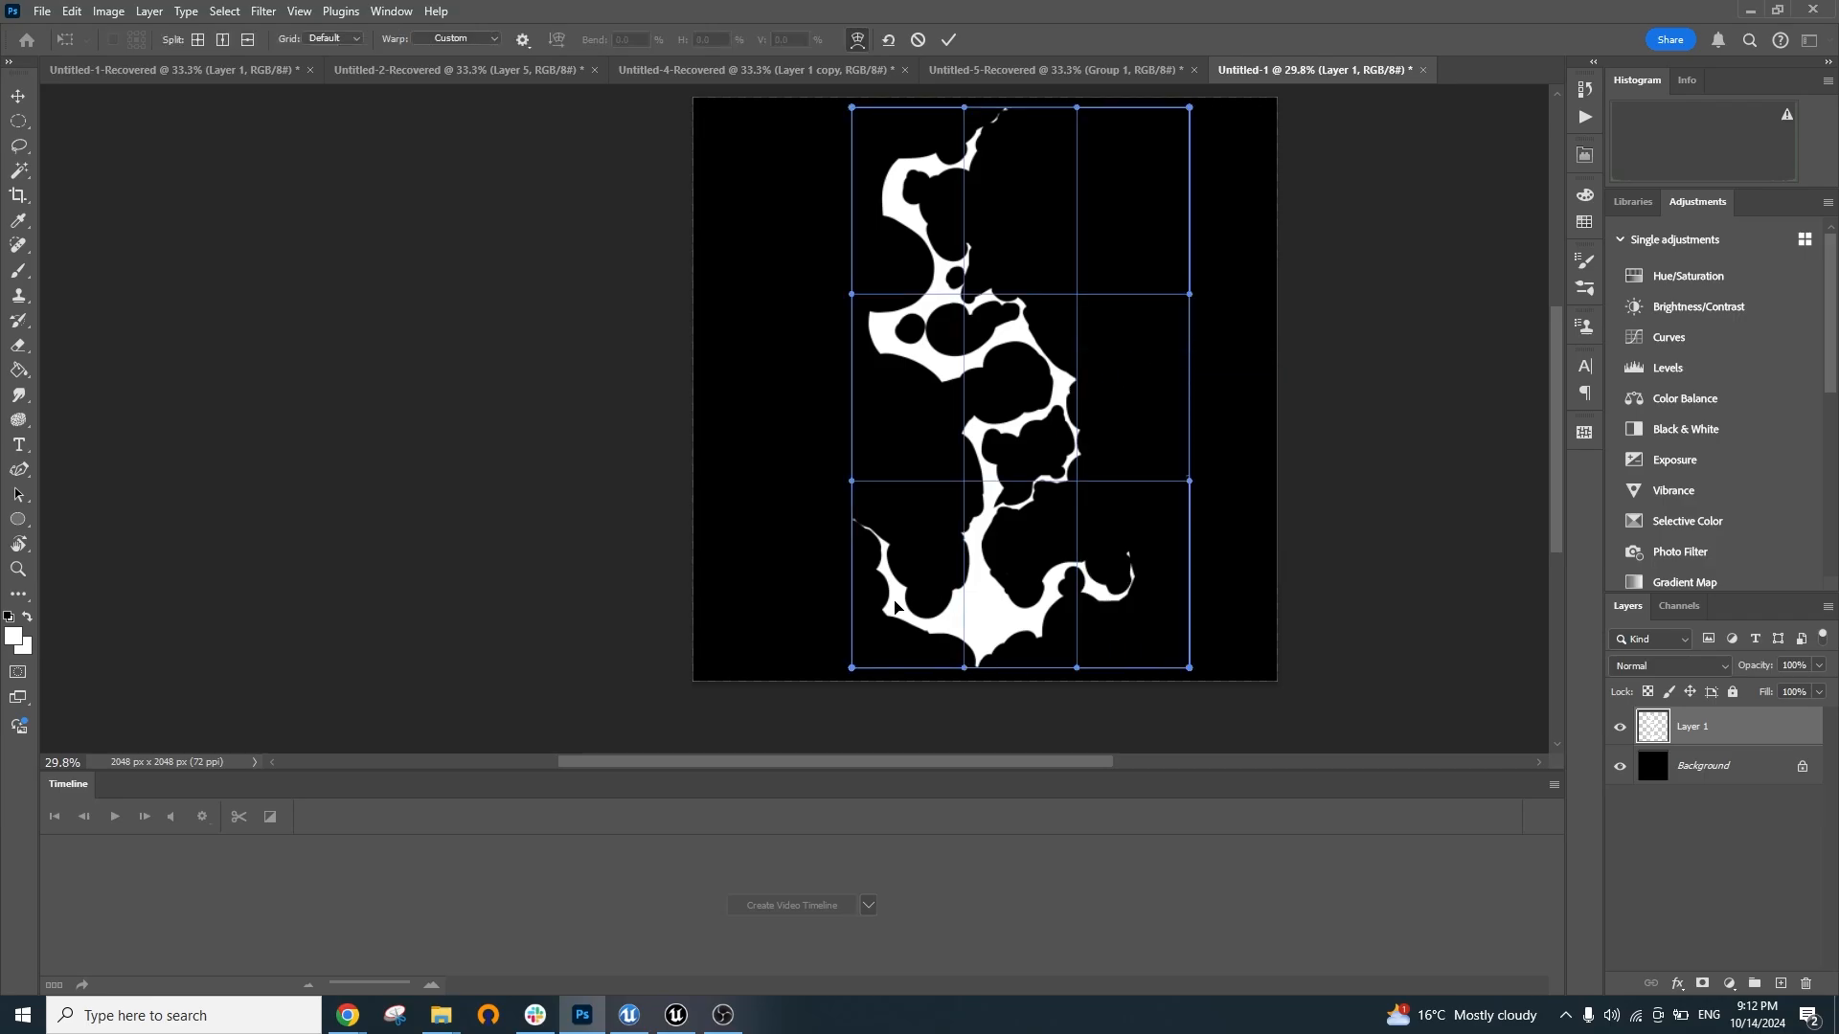
pyautogui.moveTo(847, 668); pyautogui.dragTo(850, 609)
pyautogui.moveTo(1192, 675); pyautogui.dragTo(1002, 668)
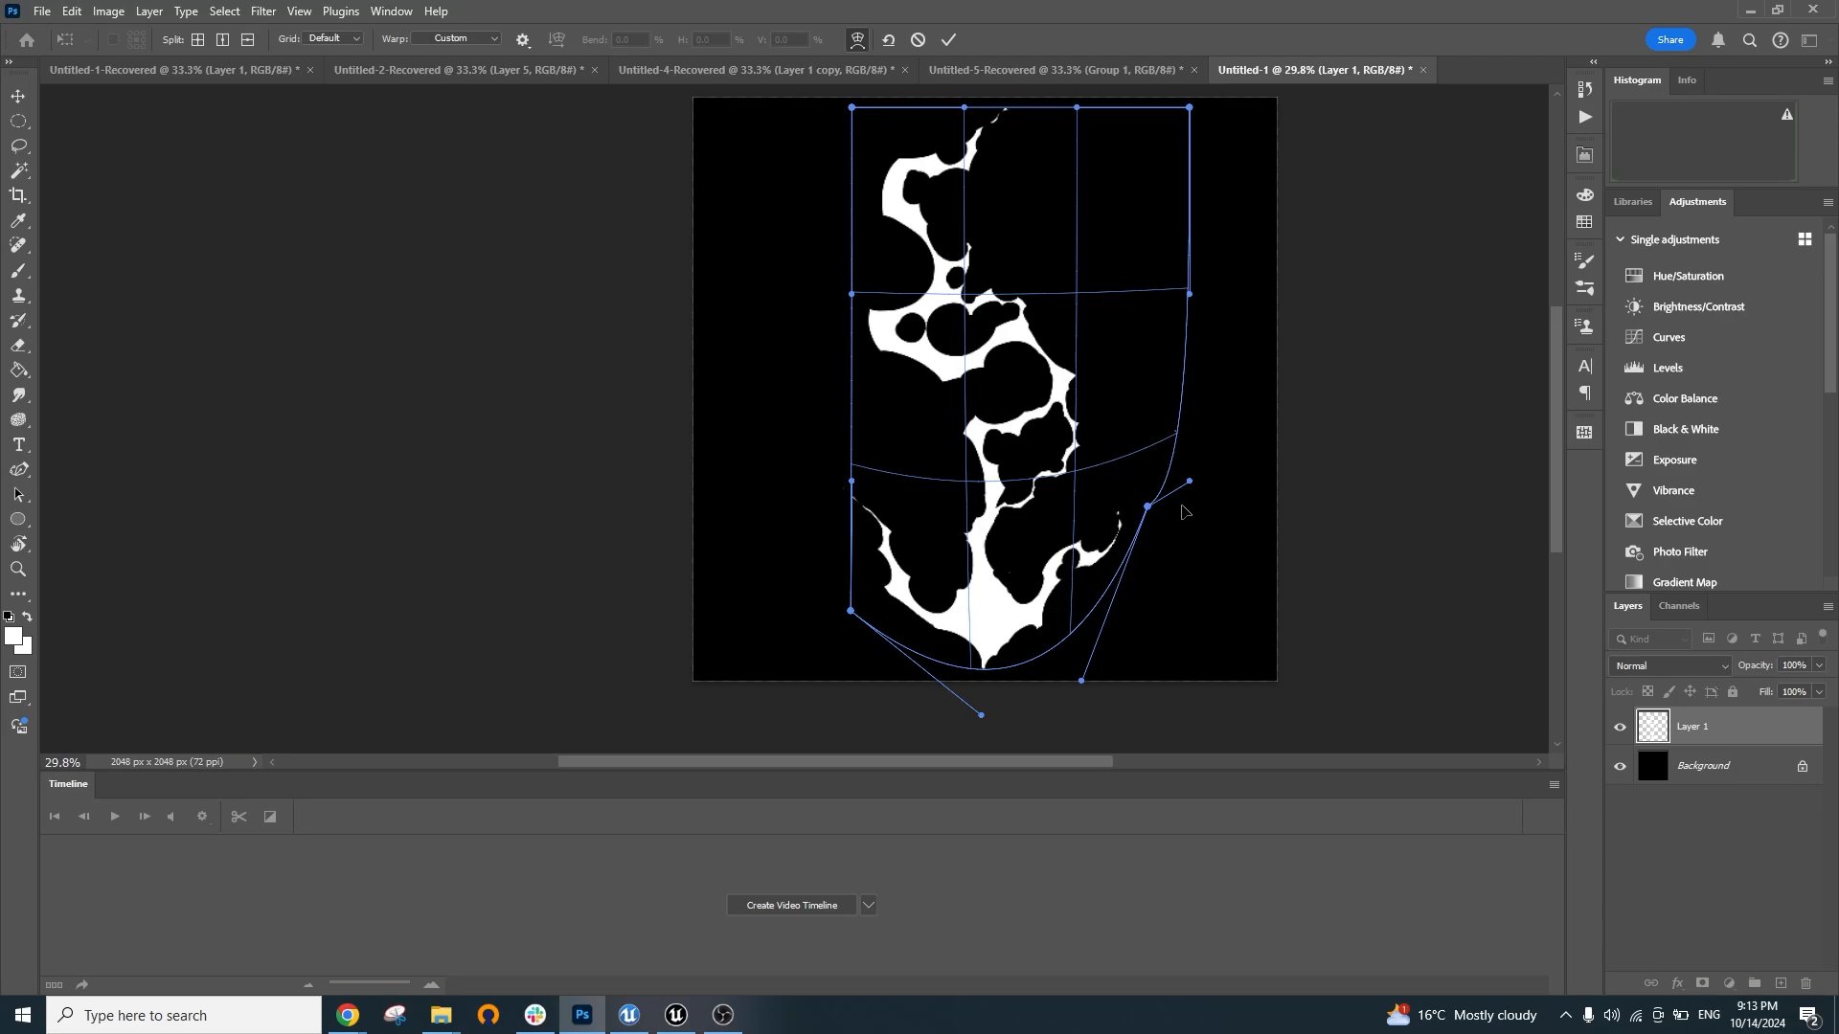
pyautogui.moveTo(1147, 506); pyautogui.dragTo(1157, 487)
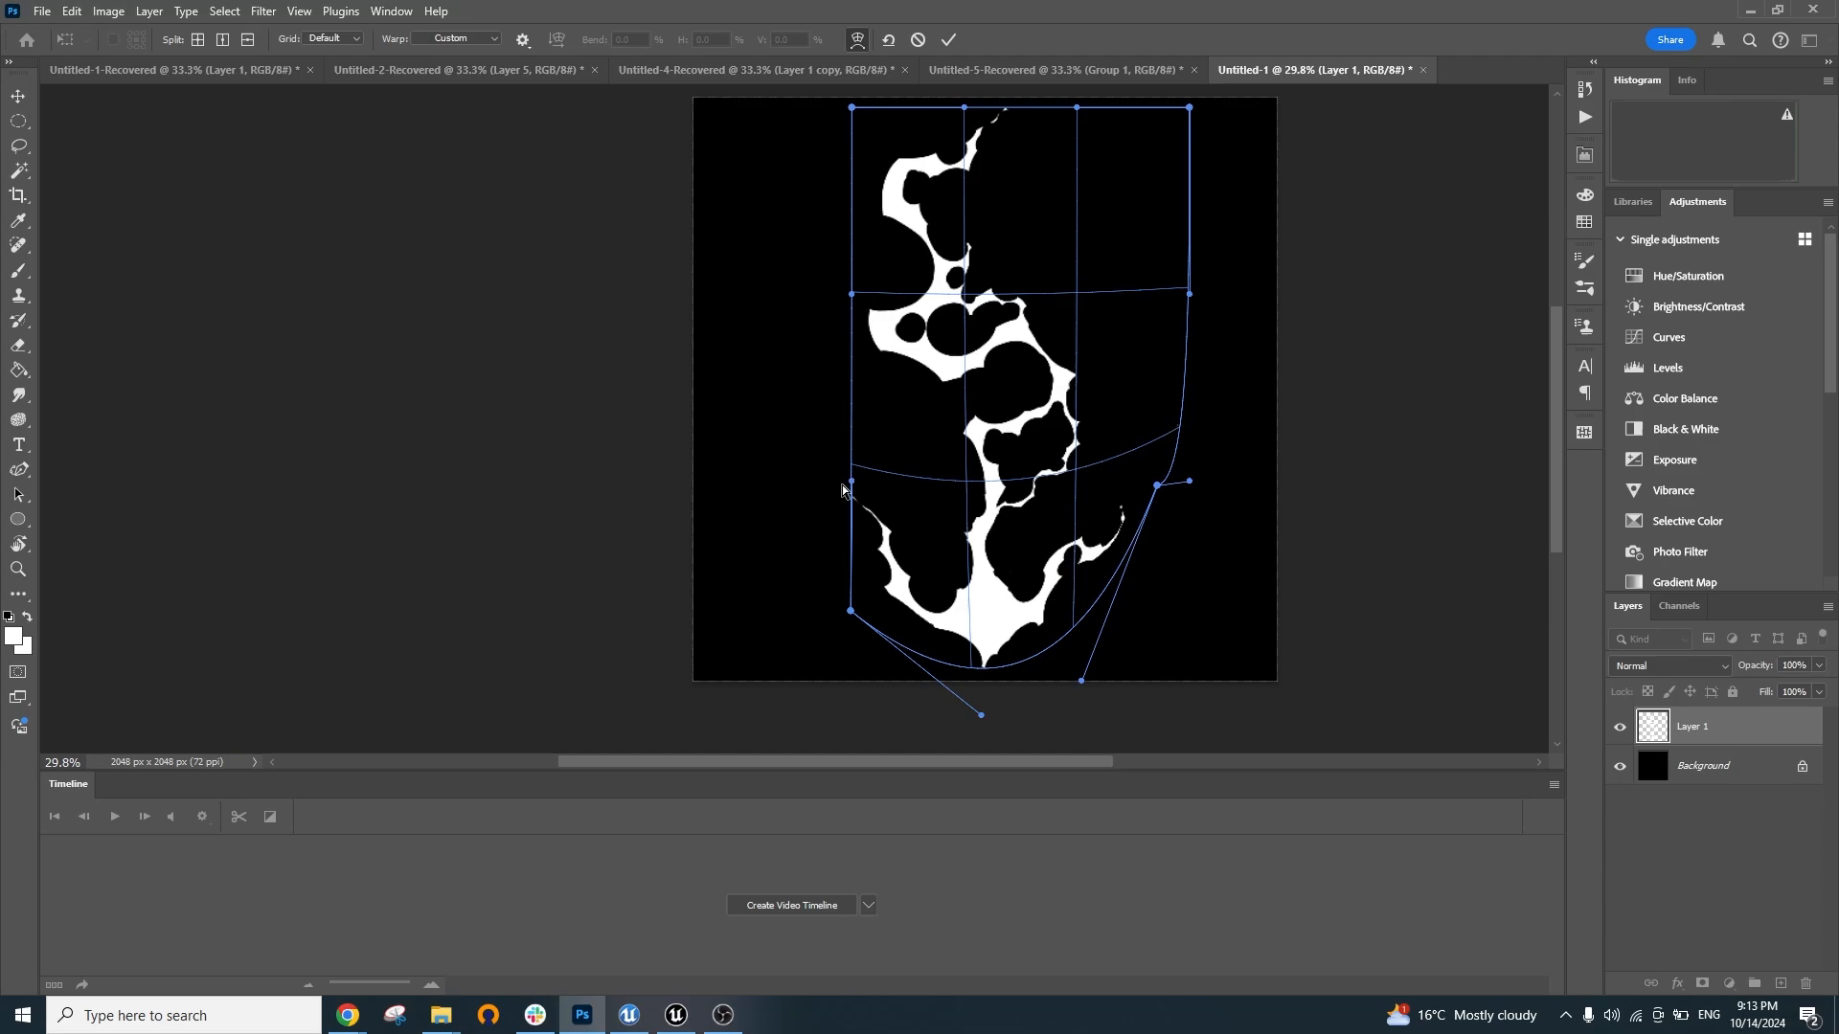
pyautogui.moveTo(844, 487); pyautogui.dragTo(857, 454)
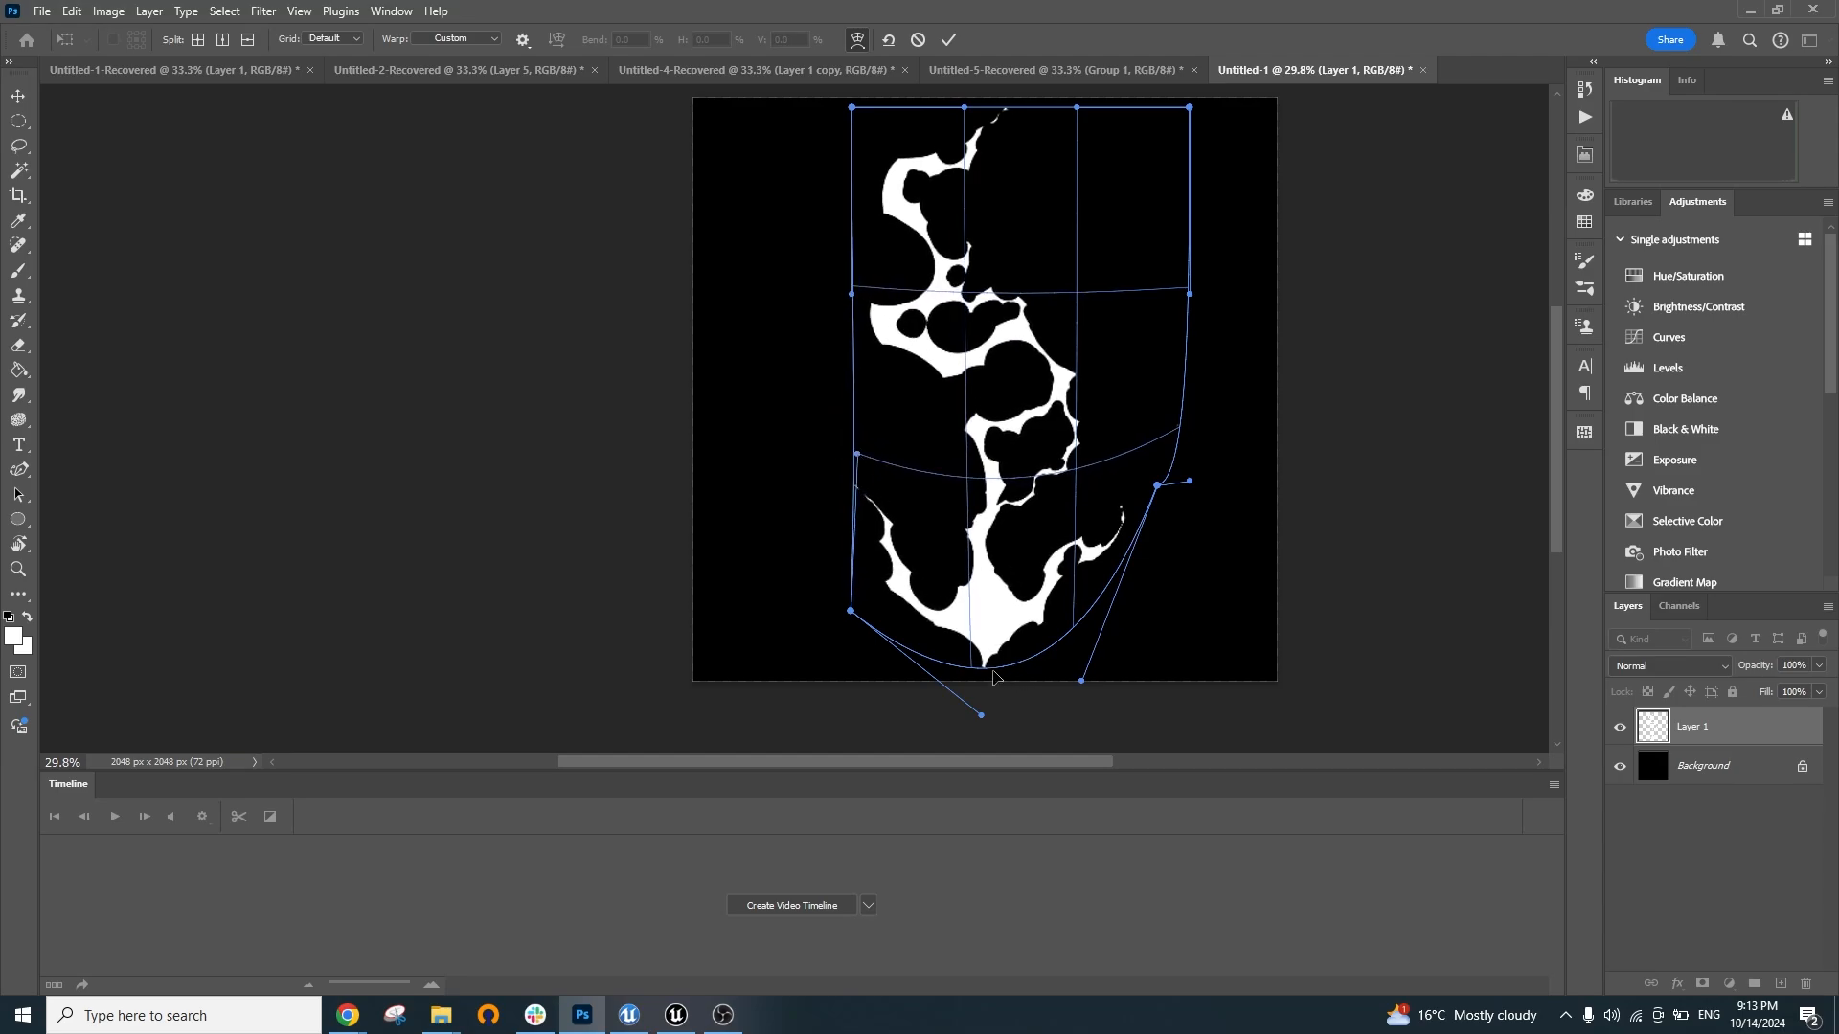
pyautogui.moveTo(993, 676)
pyautogui.mouseDown()
pyautogui.moveTo(986, 704)
pyautogui.moveTo(987, 669)
pyautogui.mouseUp()
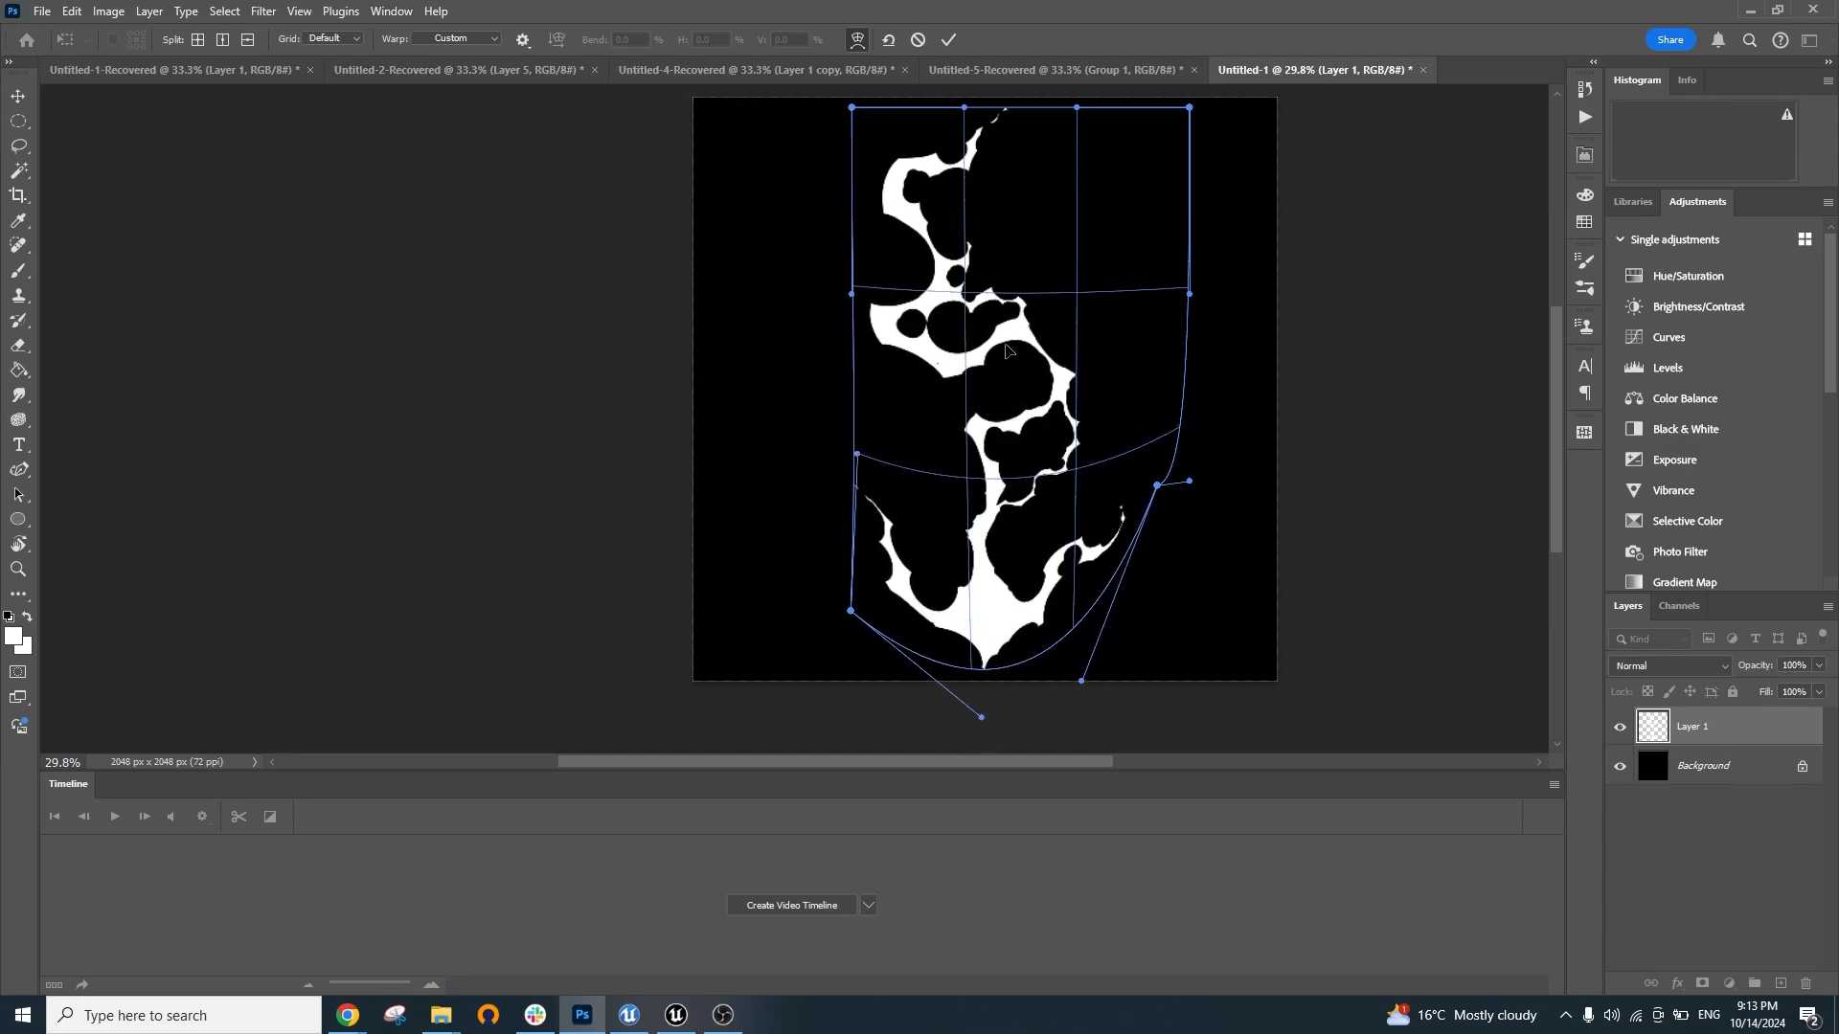
# Try extending the warp to the upper part, pulling its upper left corner inward and down to narrow the shape's top
pyautogui.moveTo(913, 252); pyautogui.dragTo(1000, 273)
pyautogui.hotkey('ctrl', 'z')
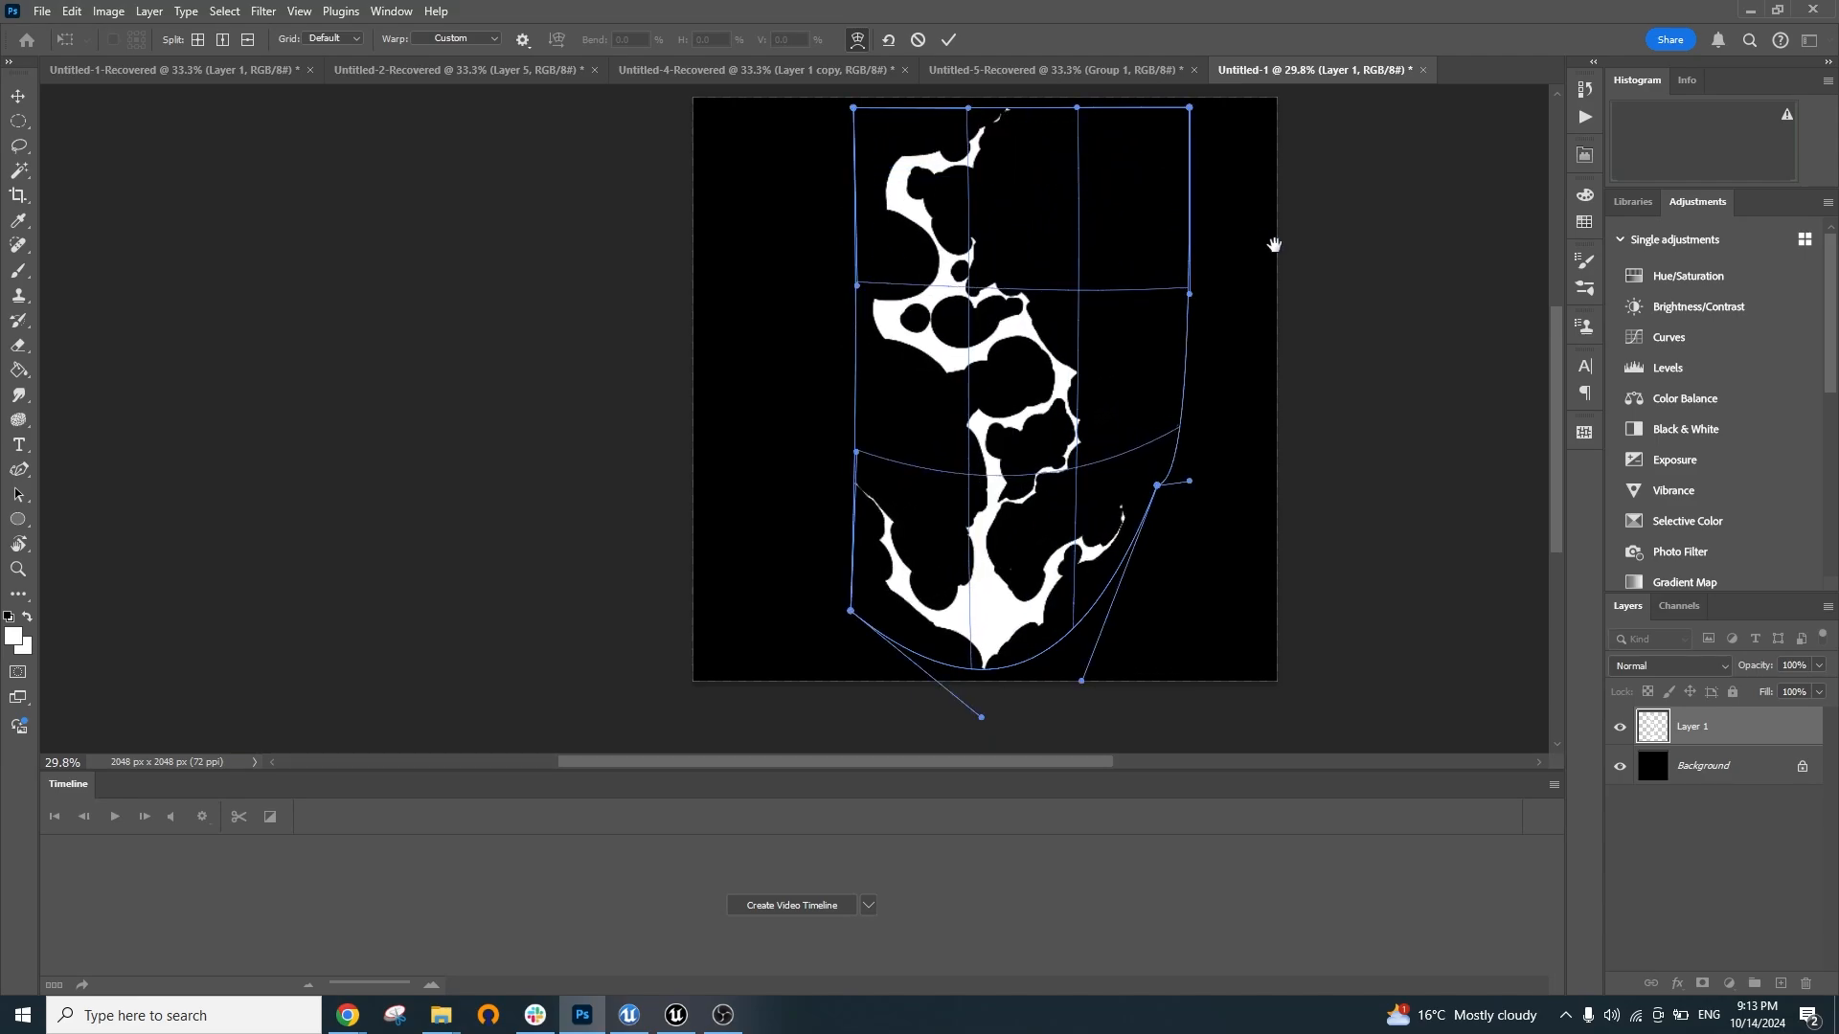
pyautogui.moveTo(1351, 249); pyautogui.dragTo(1358, 320)
pyautogui.moveTo(859, 190); pyautogui.dragTo(928, 208)
pyautogui.moveTo(869, 361)
pyautogui.mouseDown()
pyautogui.moveTo(961, 339)
pyautogui.moveTo(894, 363)
pyautogui.mouseUp()
pyautogui.moveTo(1196, 193); pyautogui.dragTo(1125, 349)
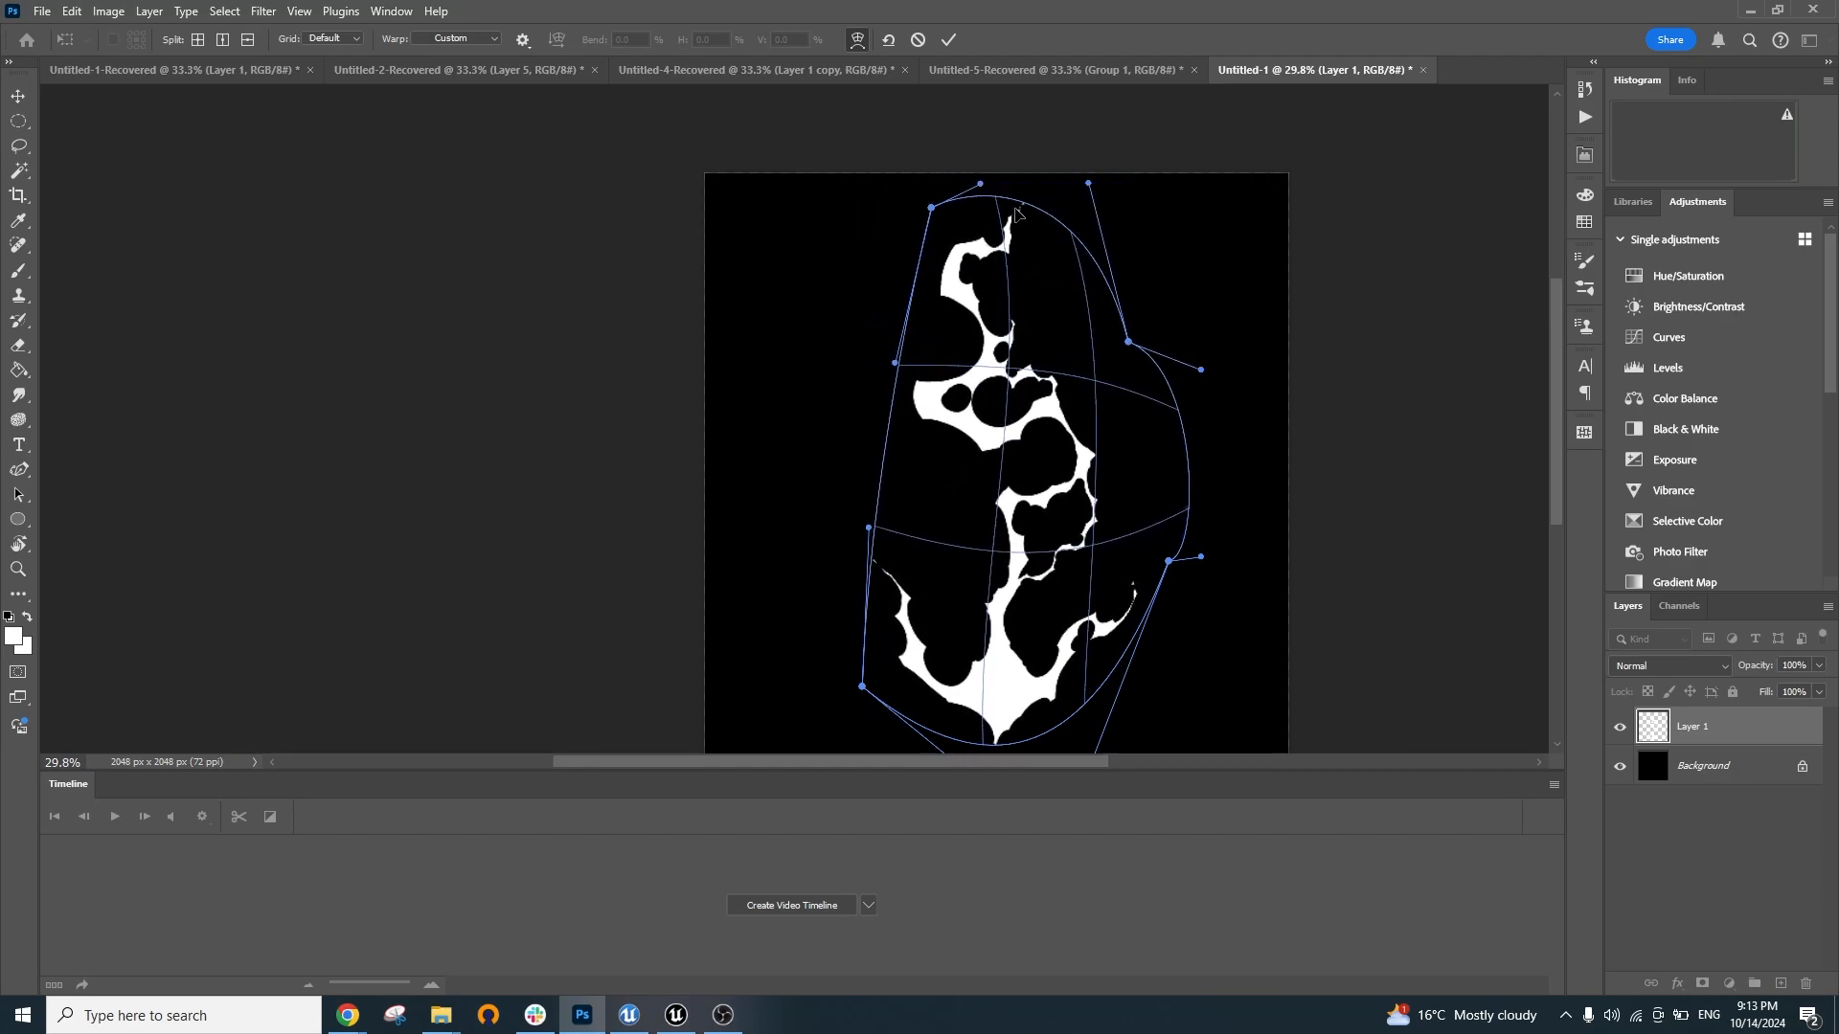
pyautogui.hotkey('ctrl', 'z')
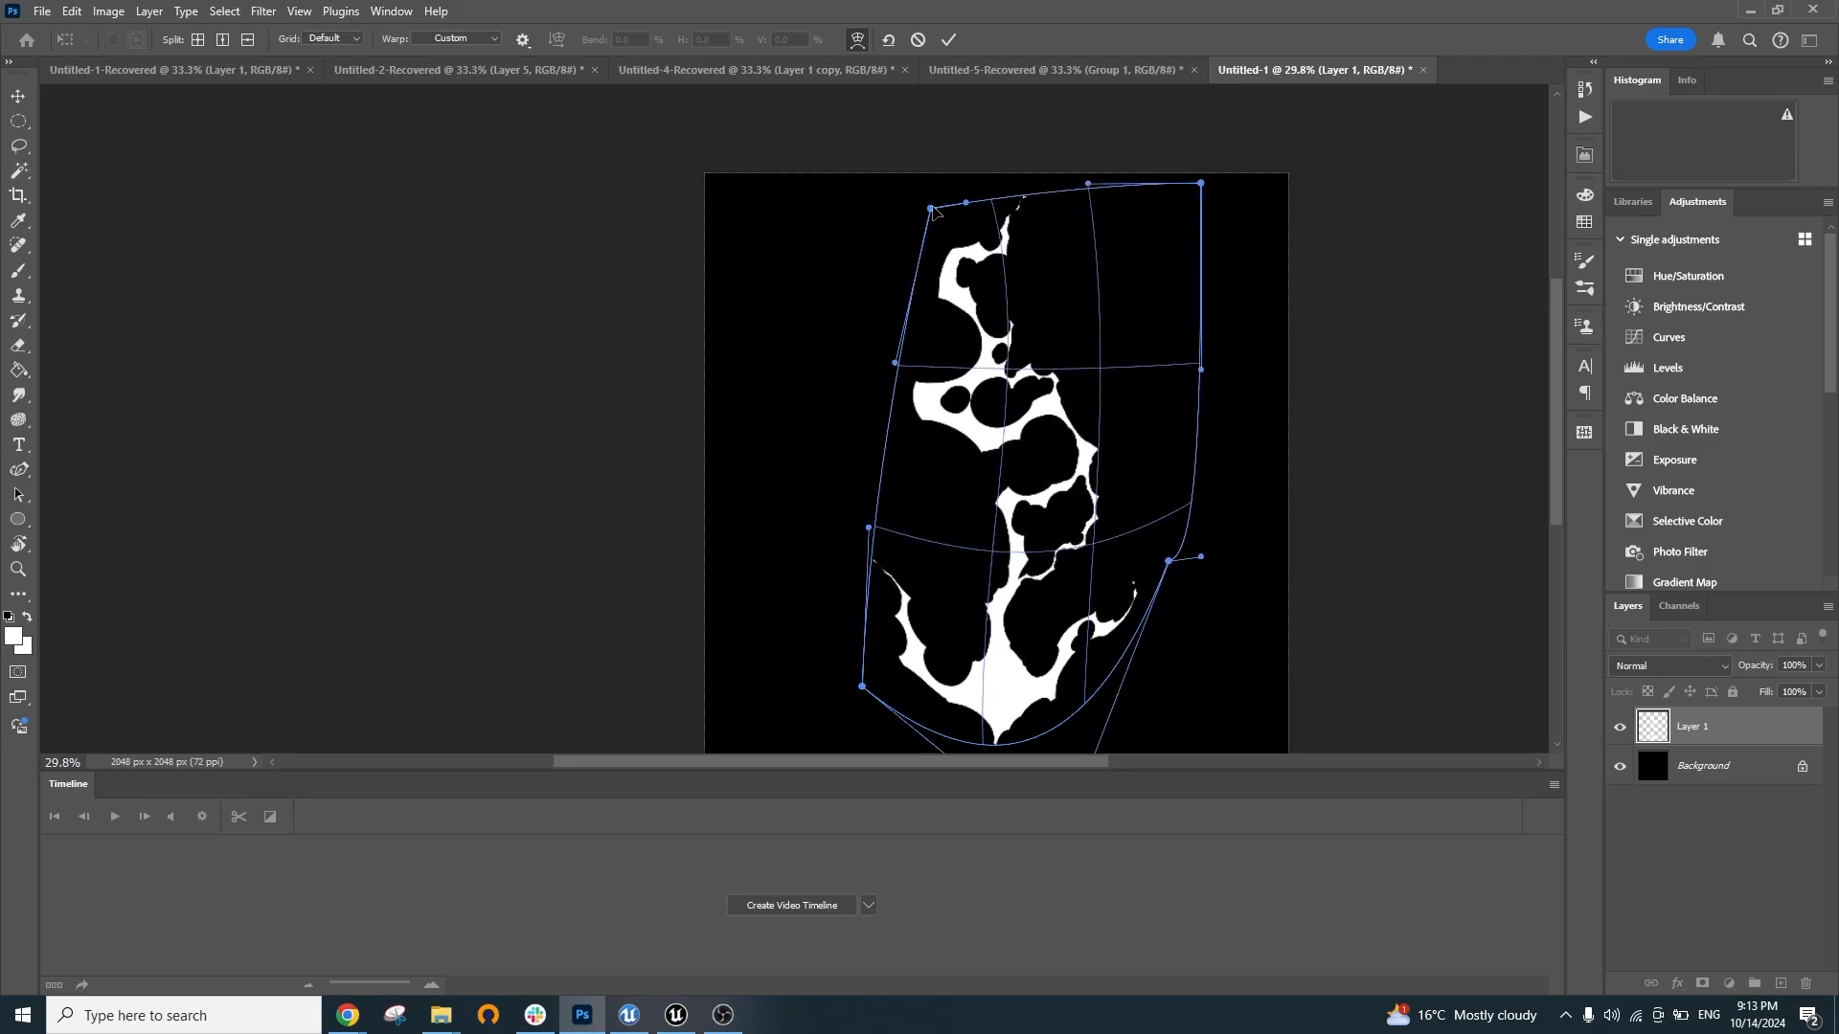
pyautogui.moveTo(932, 209); pyautogui.dragTo(969, 279)
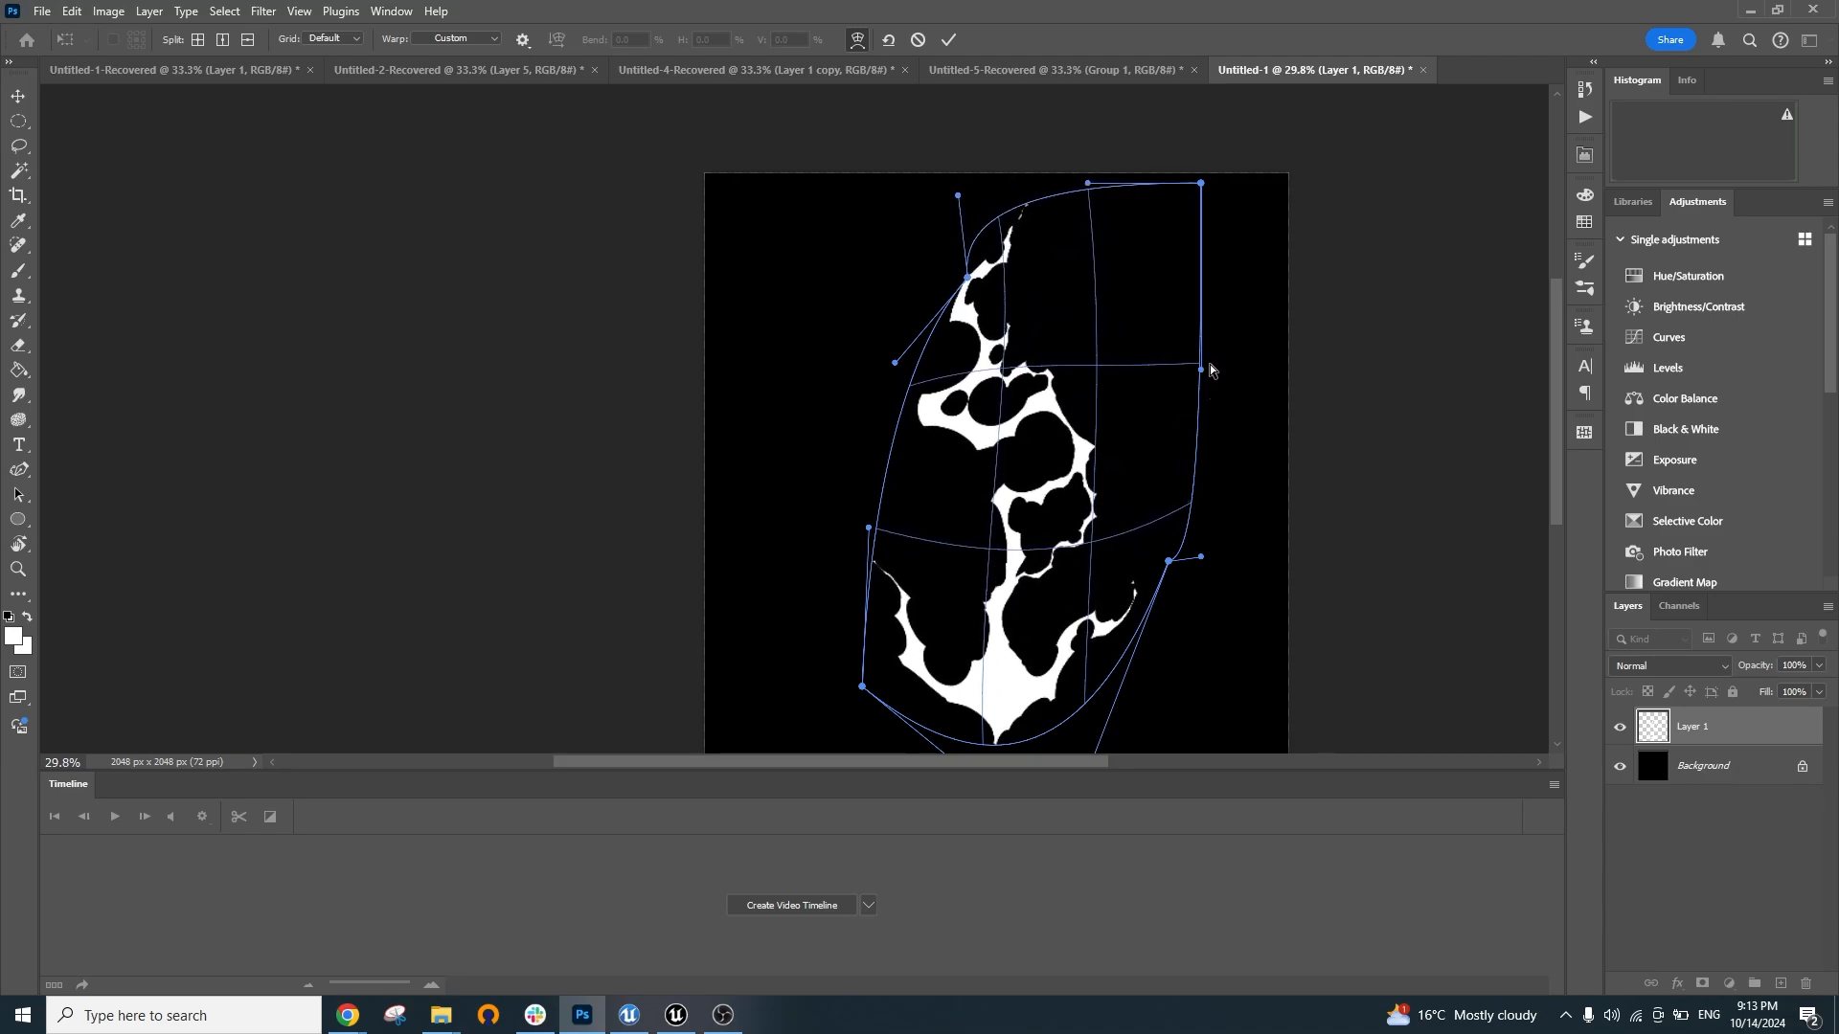
pyautogui.click(21, 93)
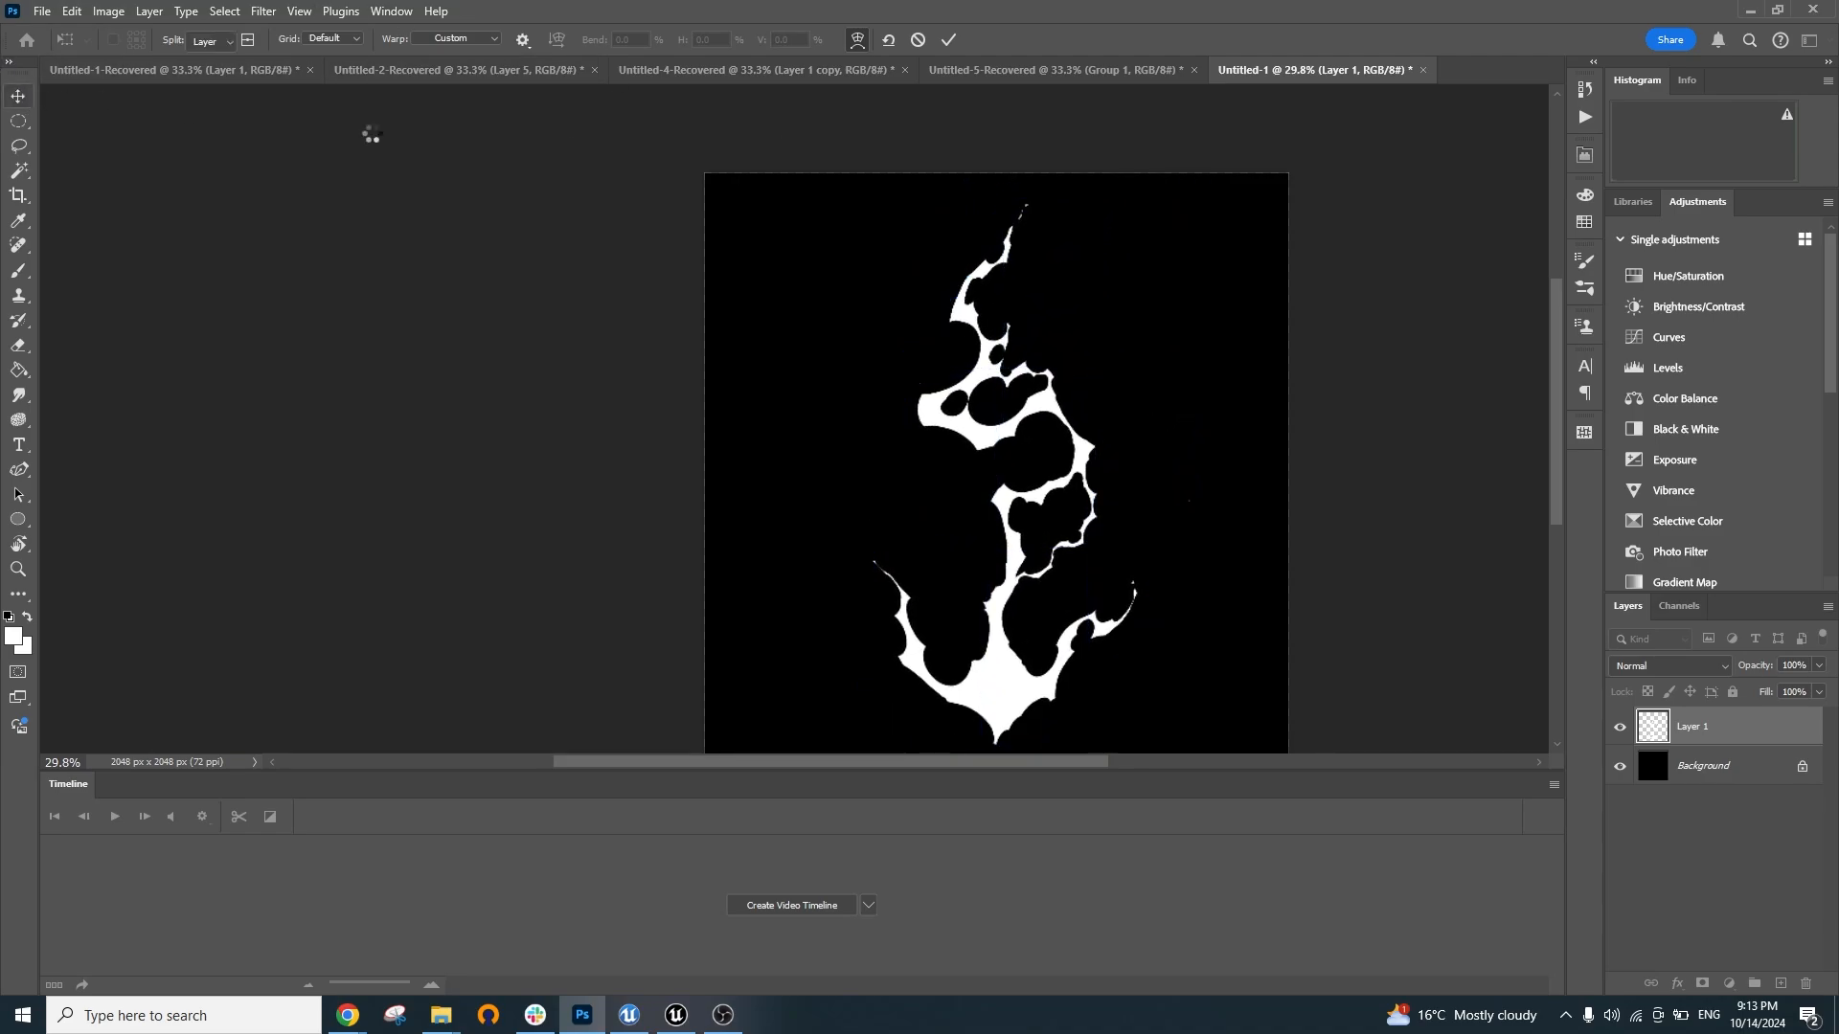
pyautogui.scroll(-8, 1247, 352)
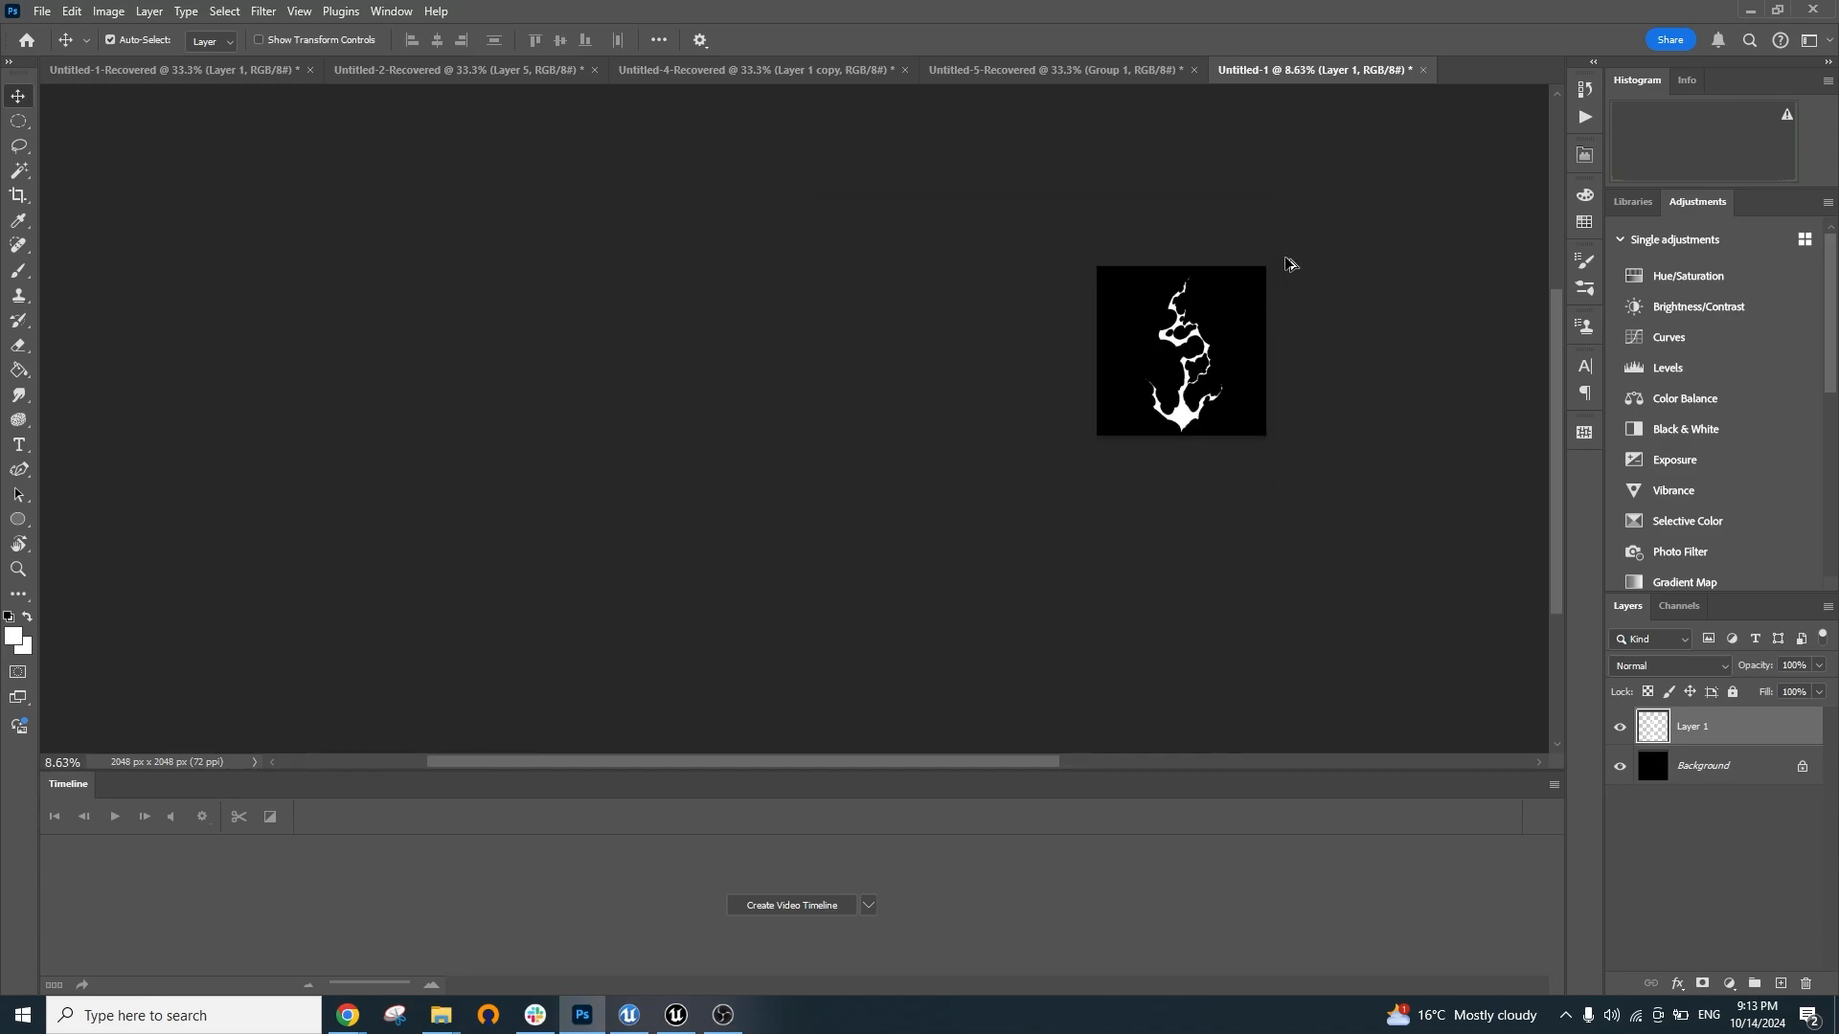
pyautogui.scroll(5, 1227, 328)
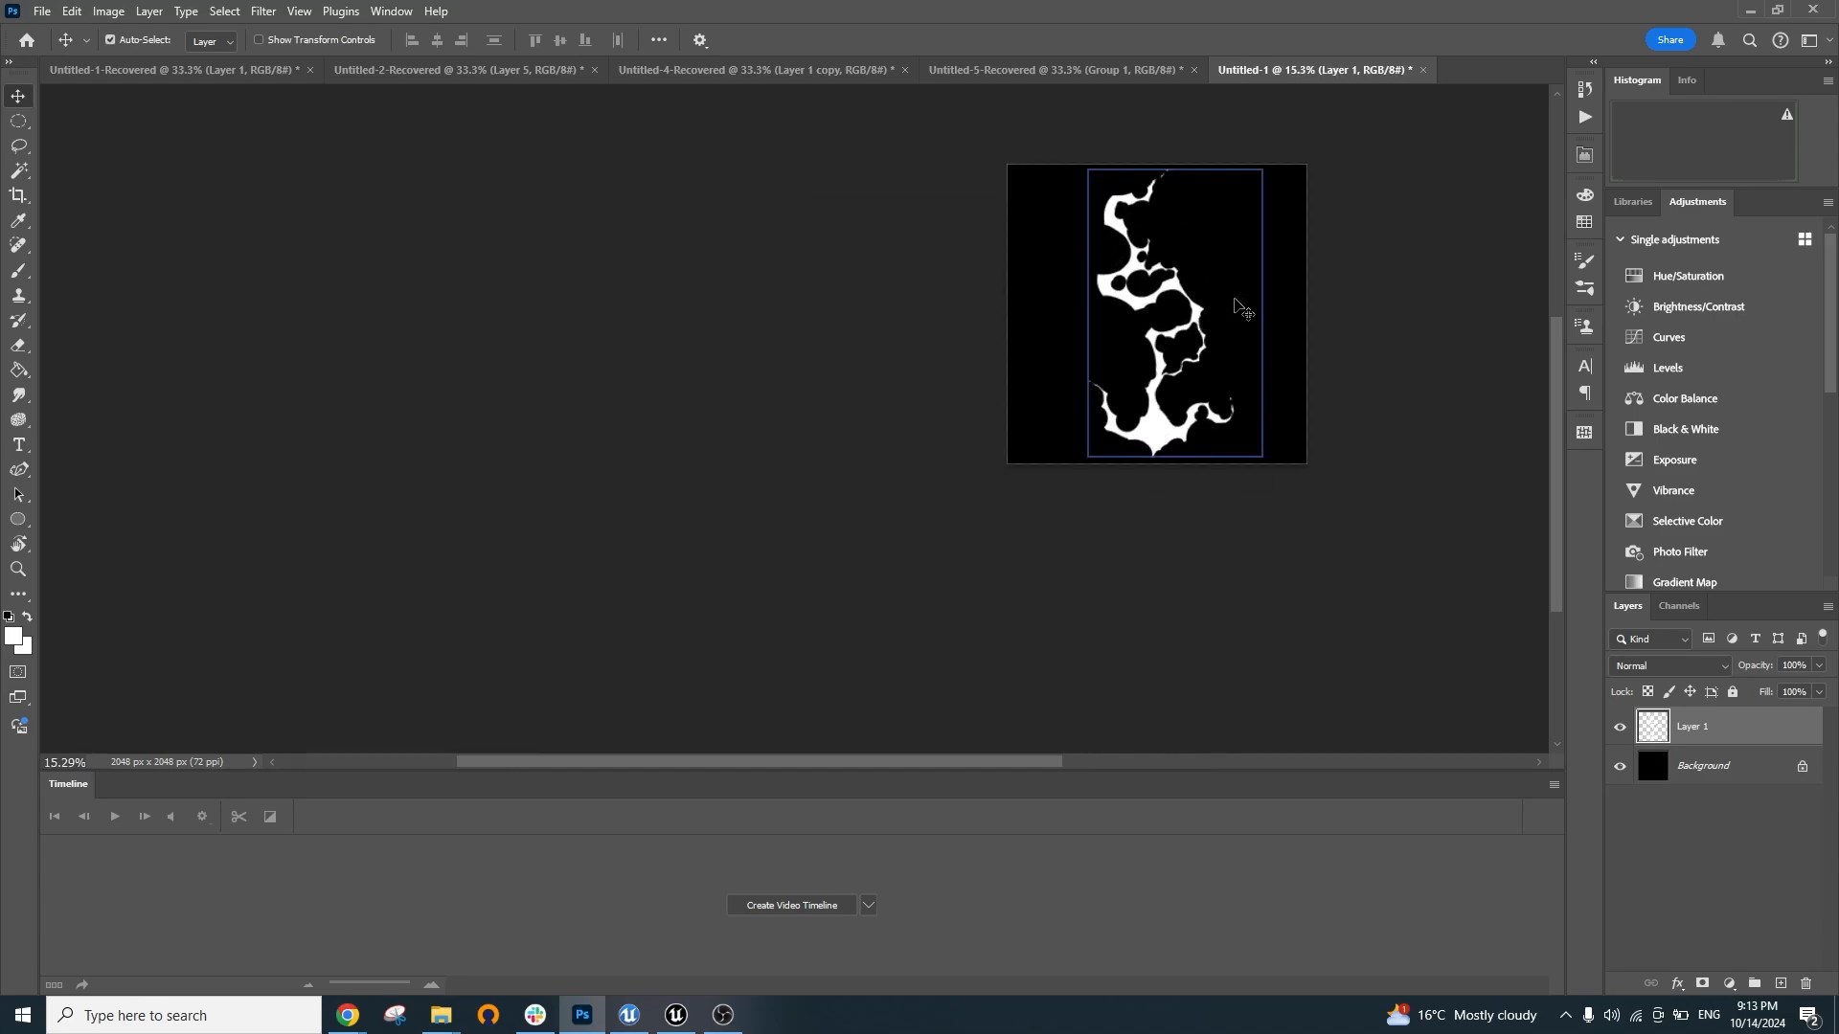
# Warp the lightning layer by raising both lower corners so the side branches angle upward and the base narrows to a point
pyautogui.hotkey('ctrl', 't')
pyautogui.moveTo(1248, 350); pyautogui.dragTo(1248, 381)
pyautogui.scroll(4, 1221, 366)
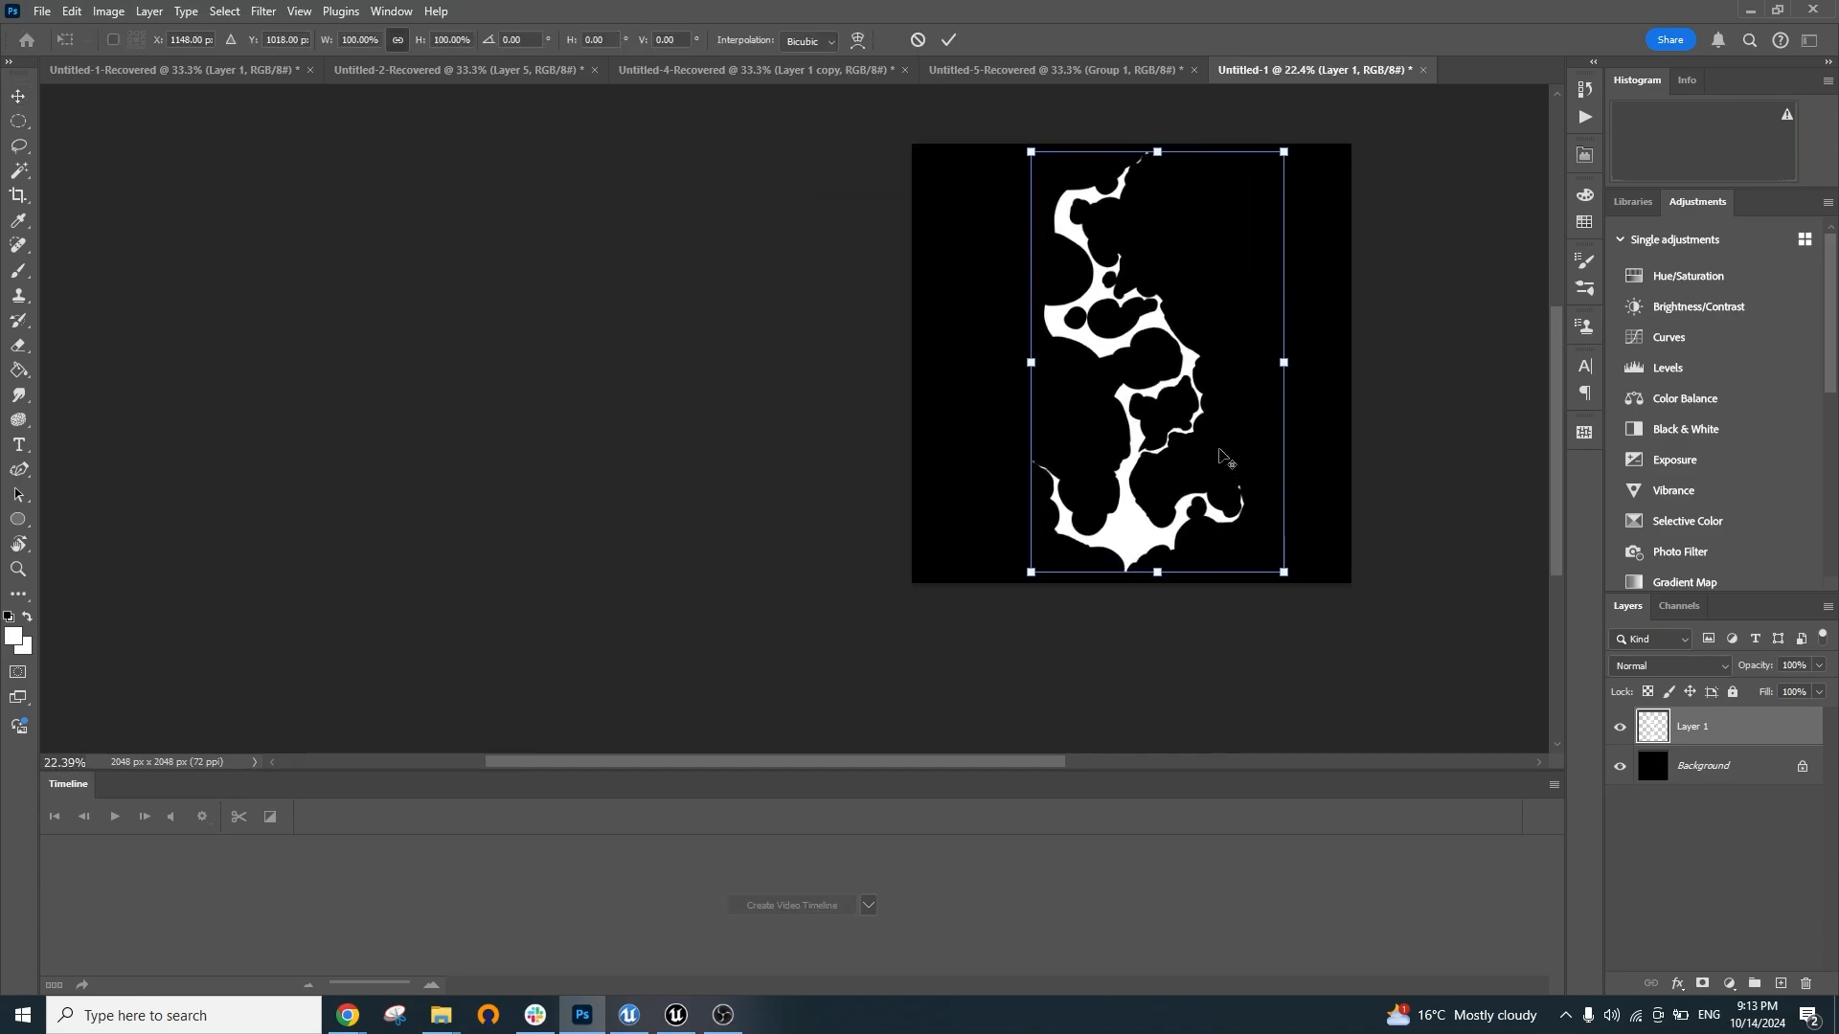
pyautogui.rightClick(1180, 358)
pyautogui.click(1288, 489)
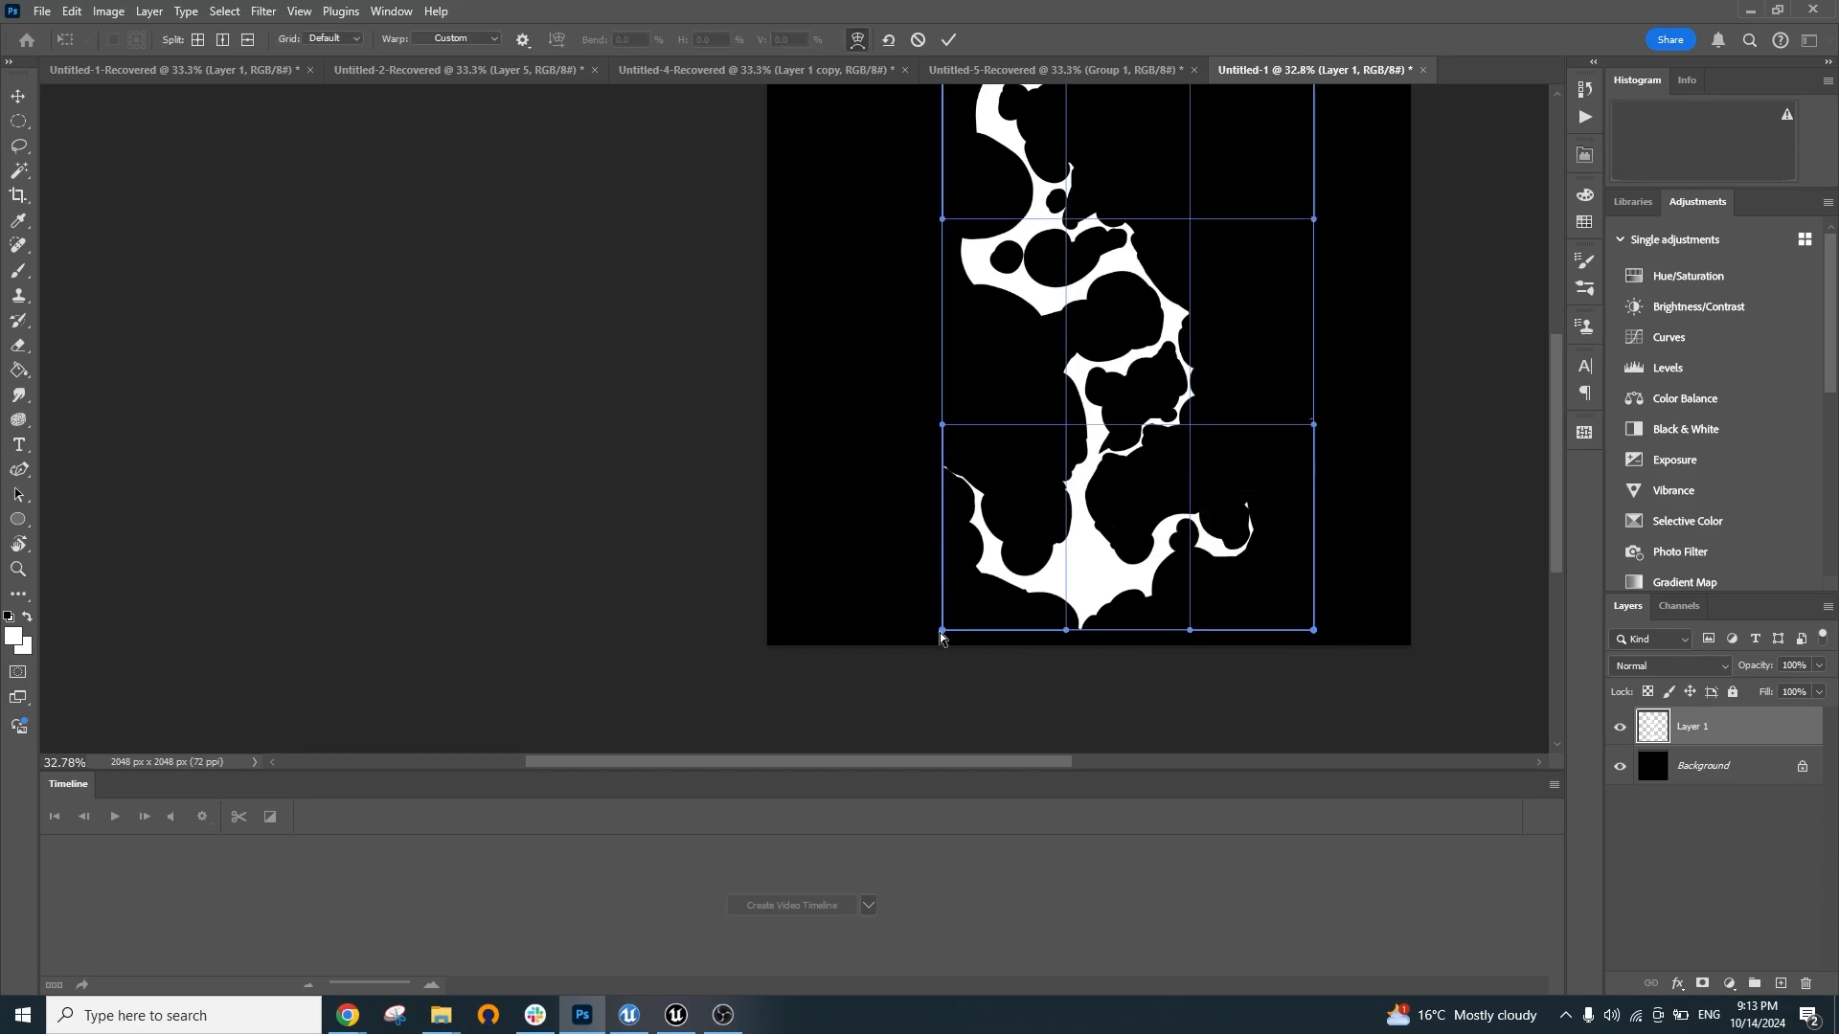
pyautogui.moveTo(941, 632); pyautogui.dragTo(934, 498)
pyautogui.moveTo(1314, 632); pyautogui.dragTo(1269, 431)
pyautogui.moveTo(1077, 588); pyautogui.dragTo(1090, 628)
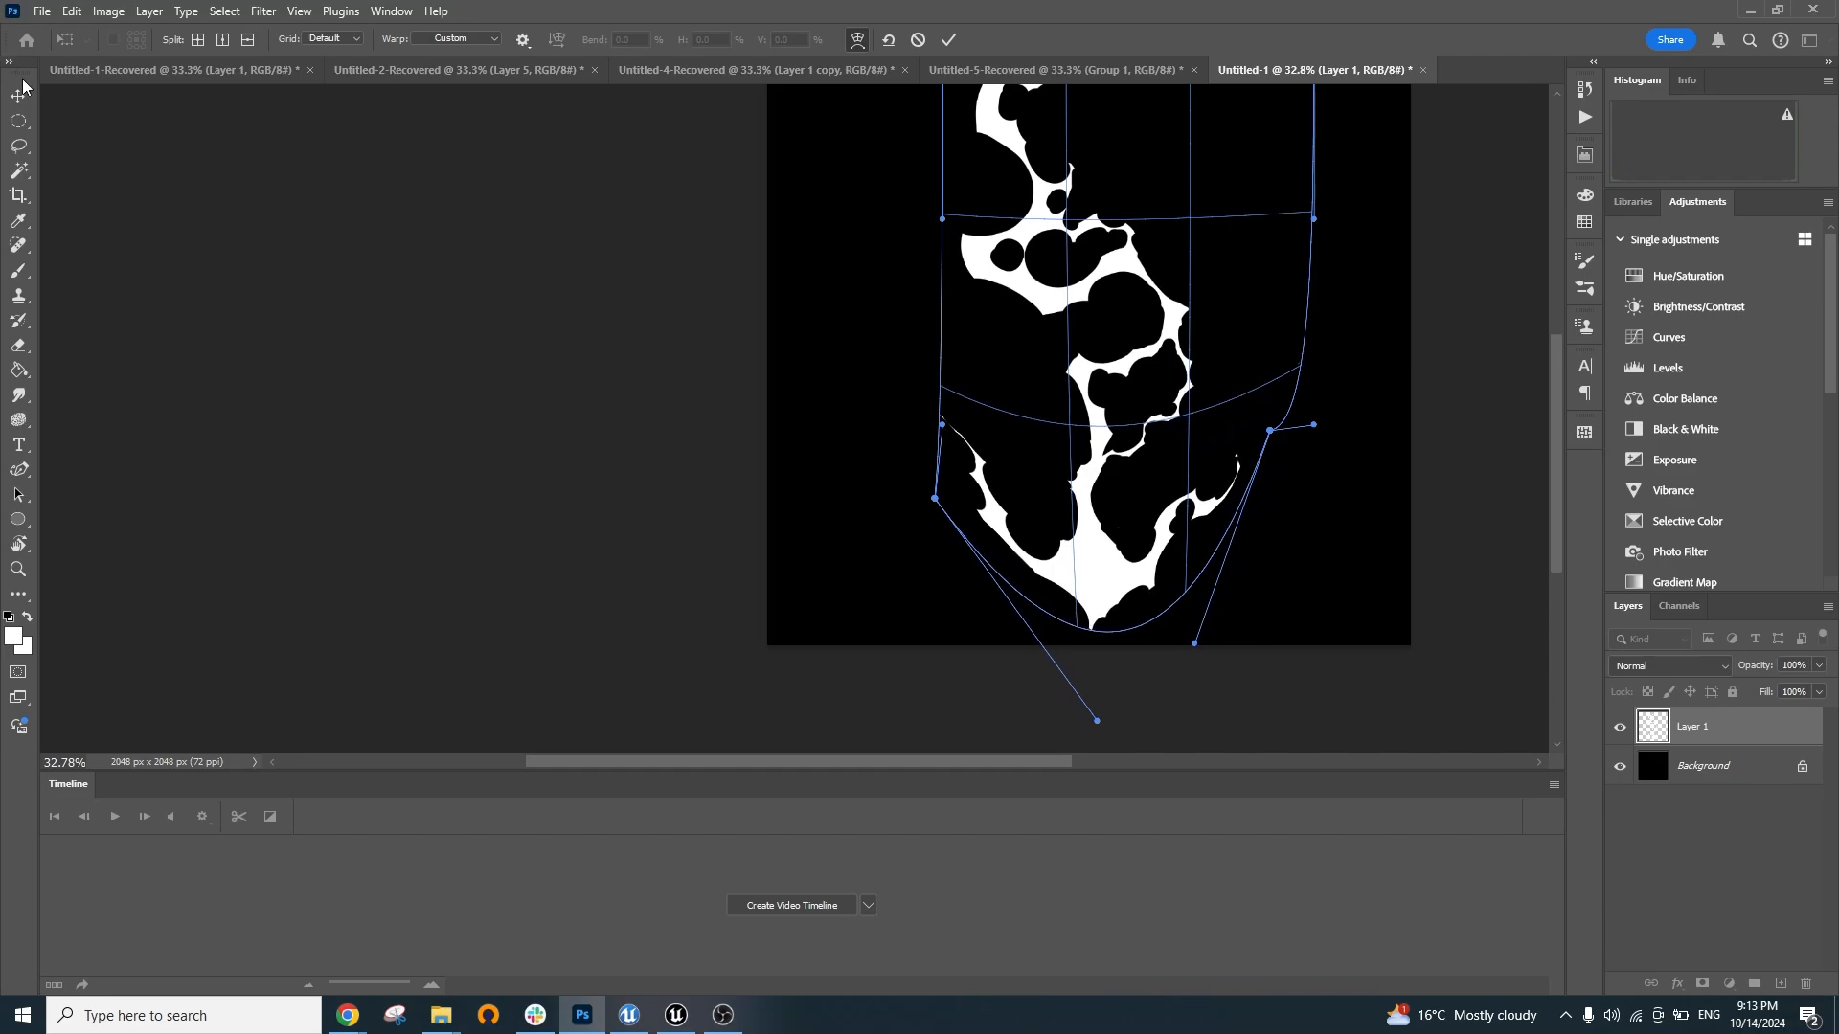
pyautogui.press('Return')
# Examine the warped lightning's silhouette and readability at several thumbnail sizes
pyautogui.scroll(-2, 1133, 387)
pyautogui.scroll(-5, 1317, 305)
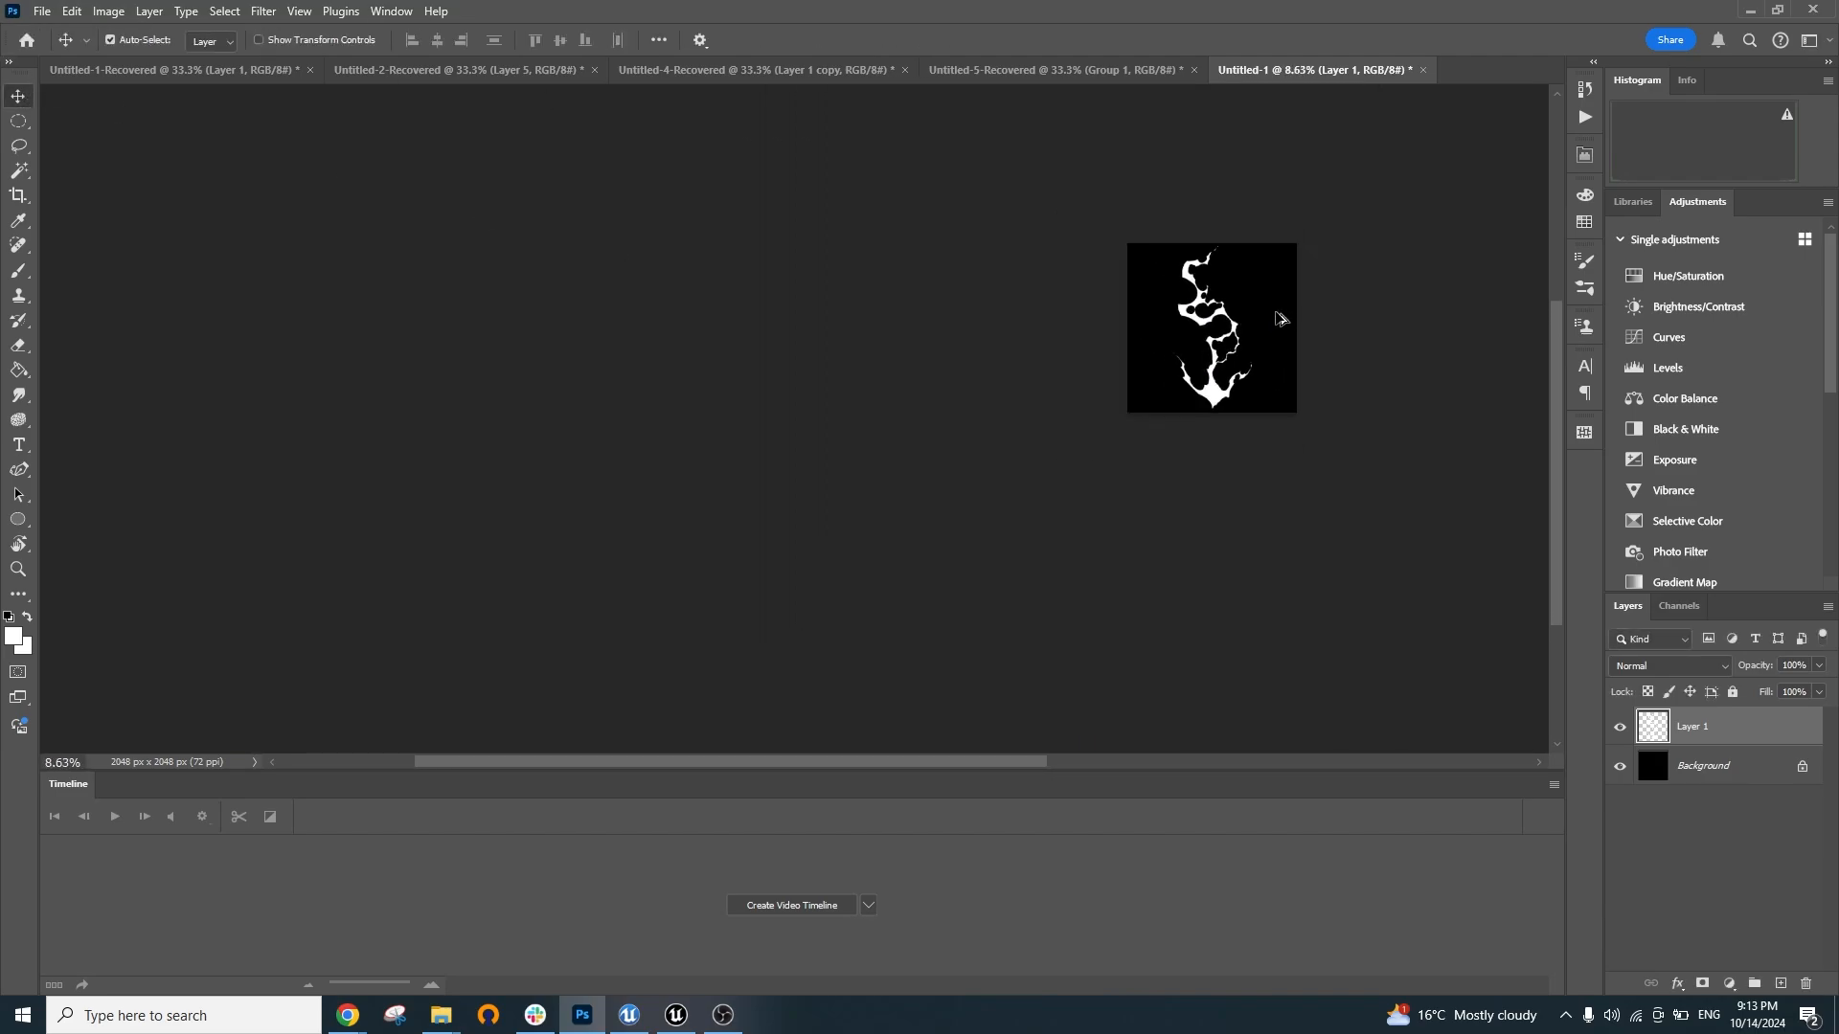
pyautogui.scroll(4, 1272, 304)
pyautogui.scroll(-4, 1273, 306)
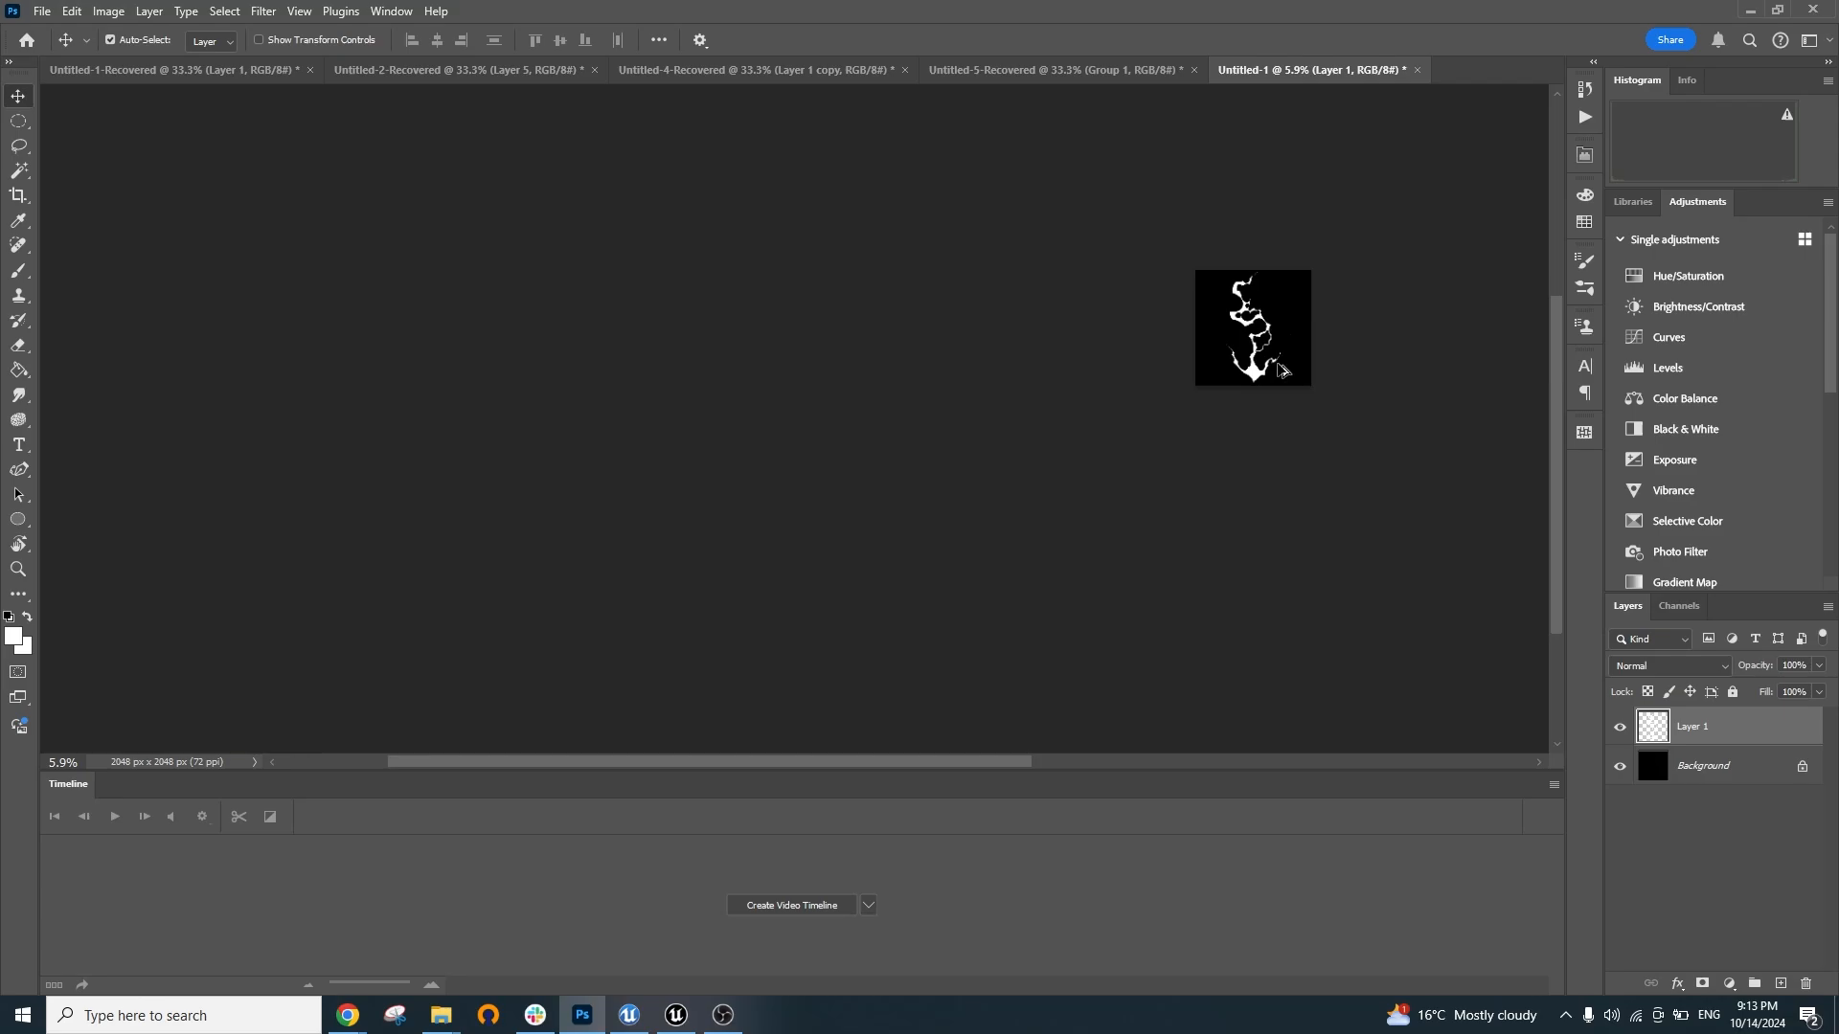
pyautogui.scroll(4, 1268, 312)
pyautogui.scroll(-5, 1266, 312)
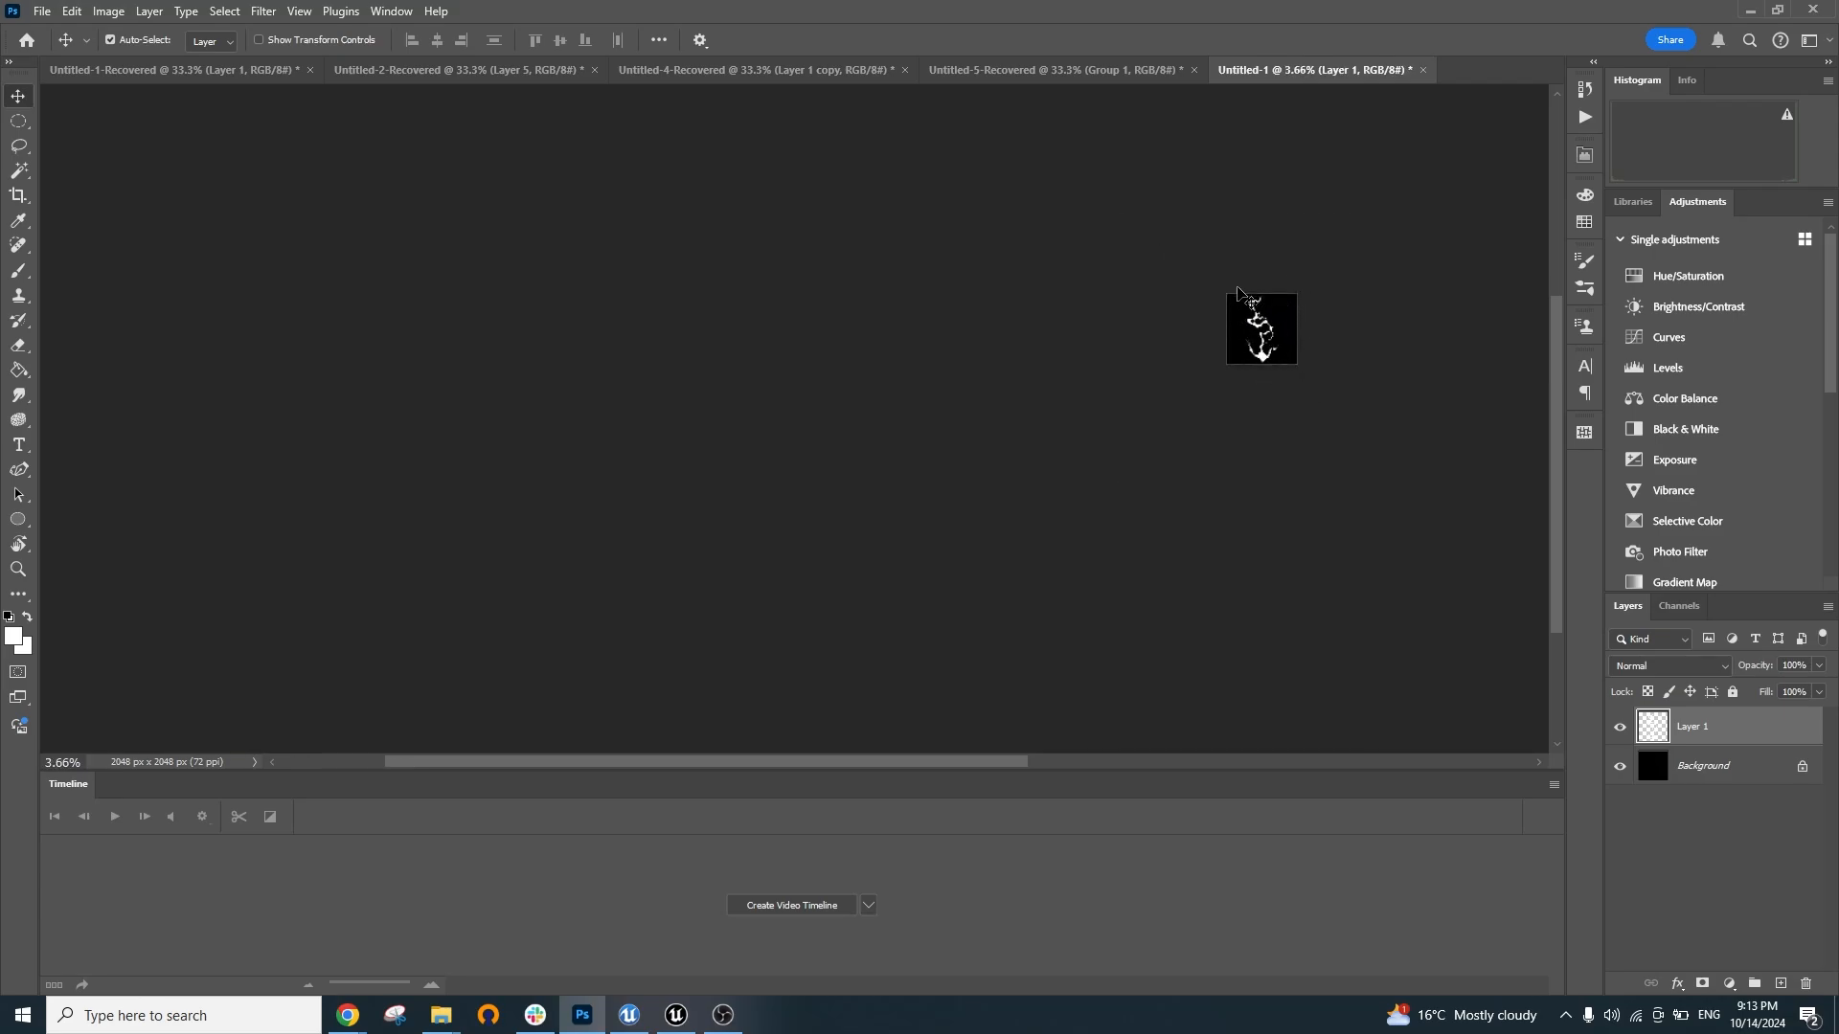
pyautogui.scroll(5, 1262, 287)
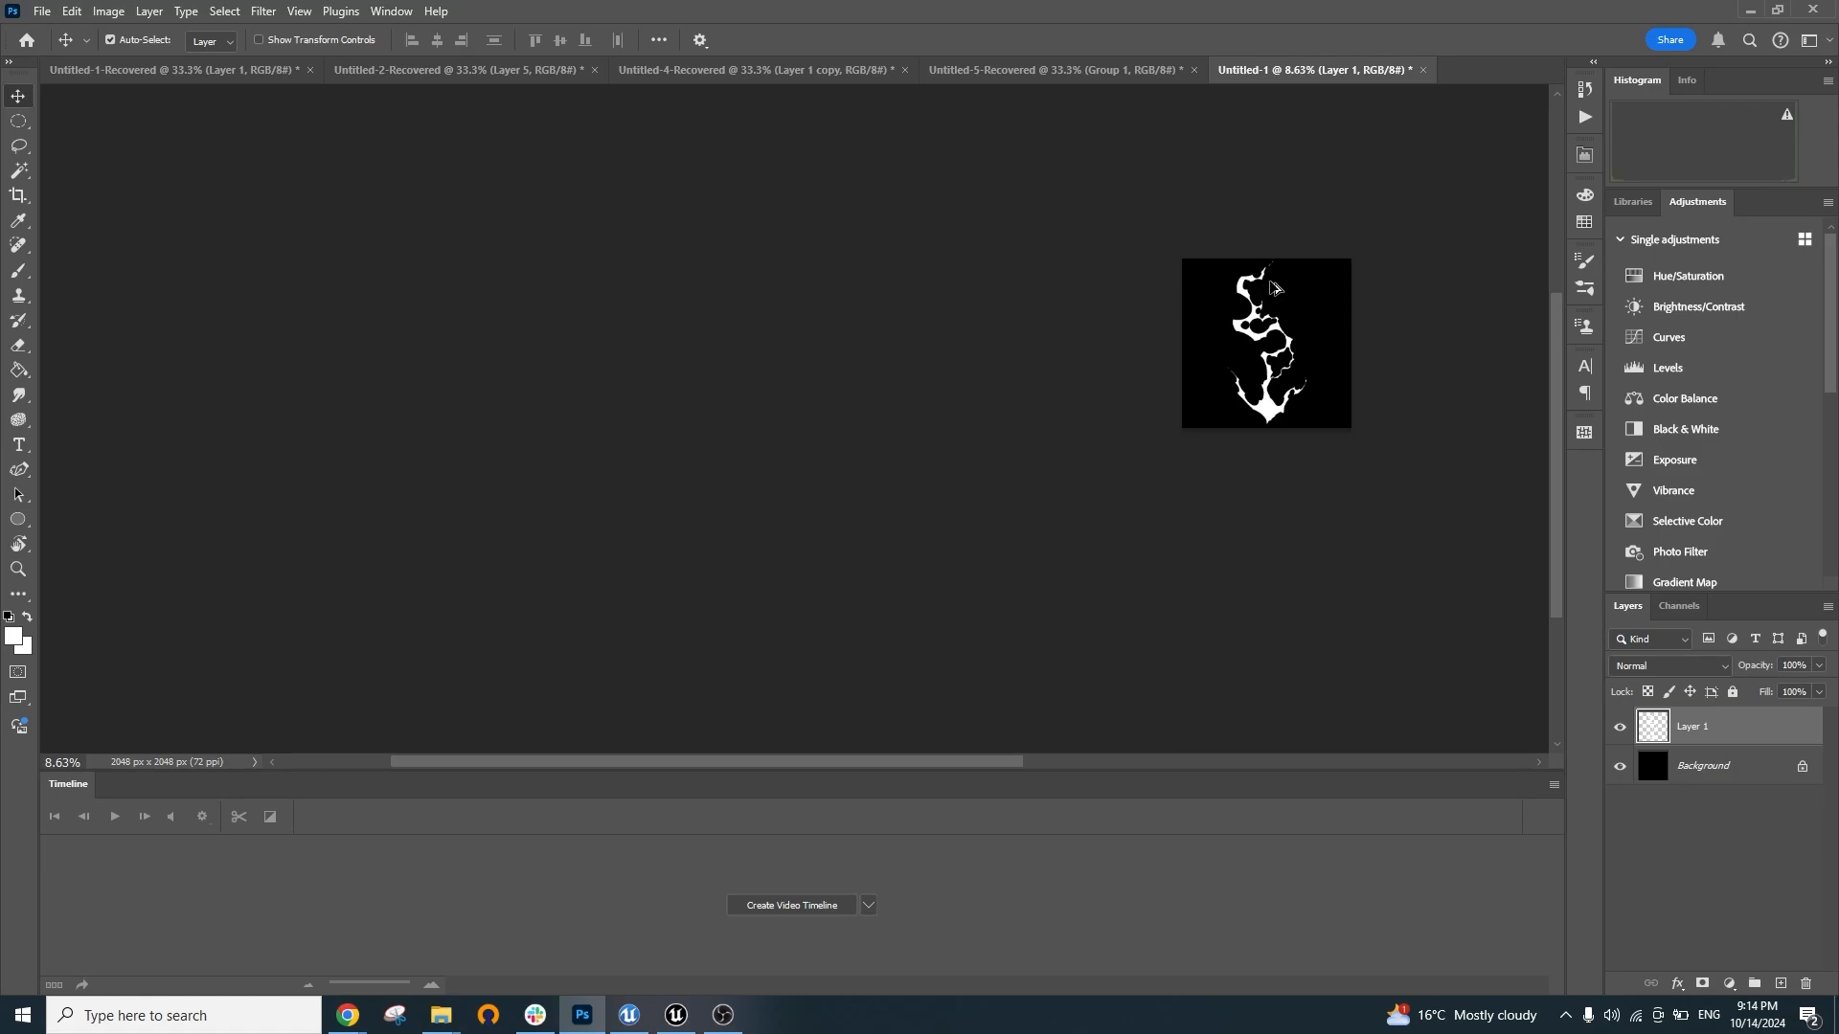
pyautogui.scroll(-5, 1278, 291)
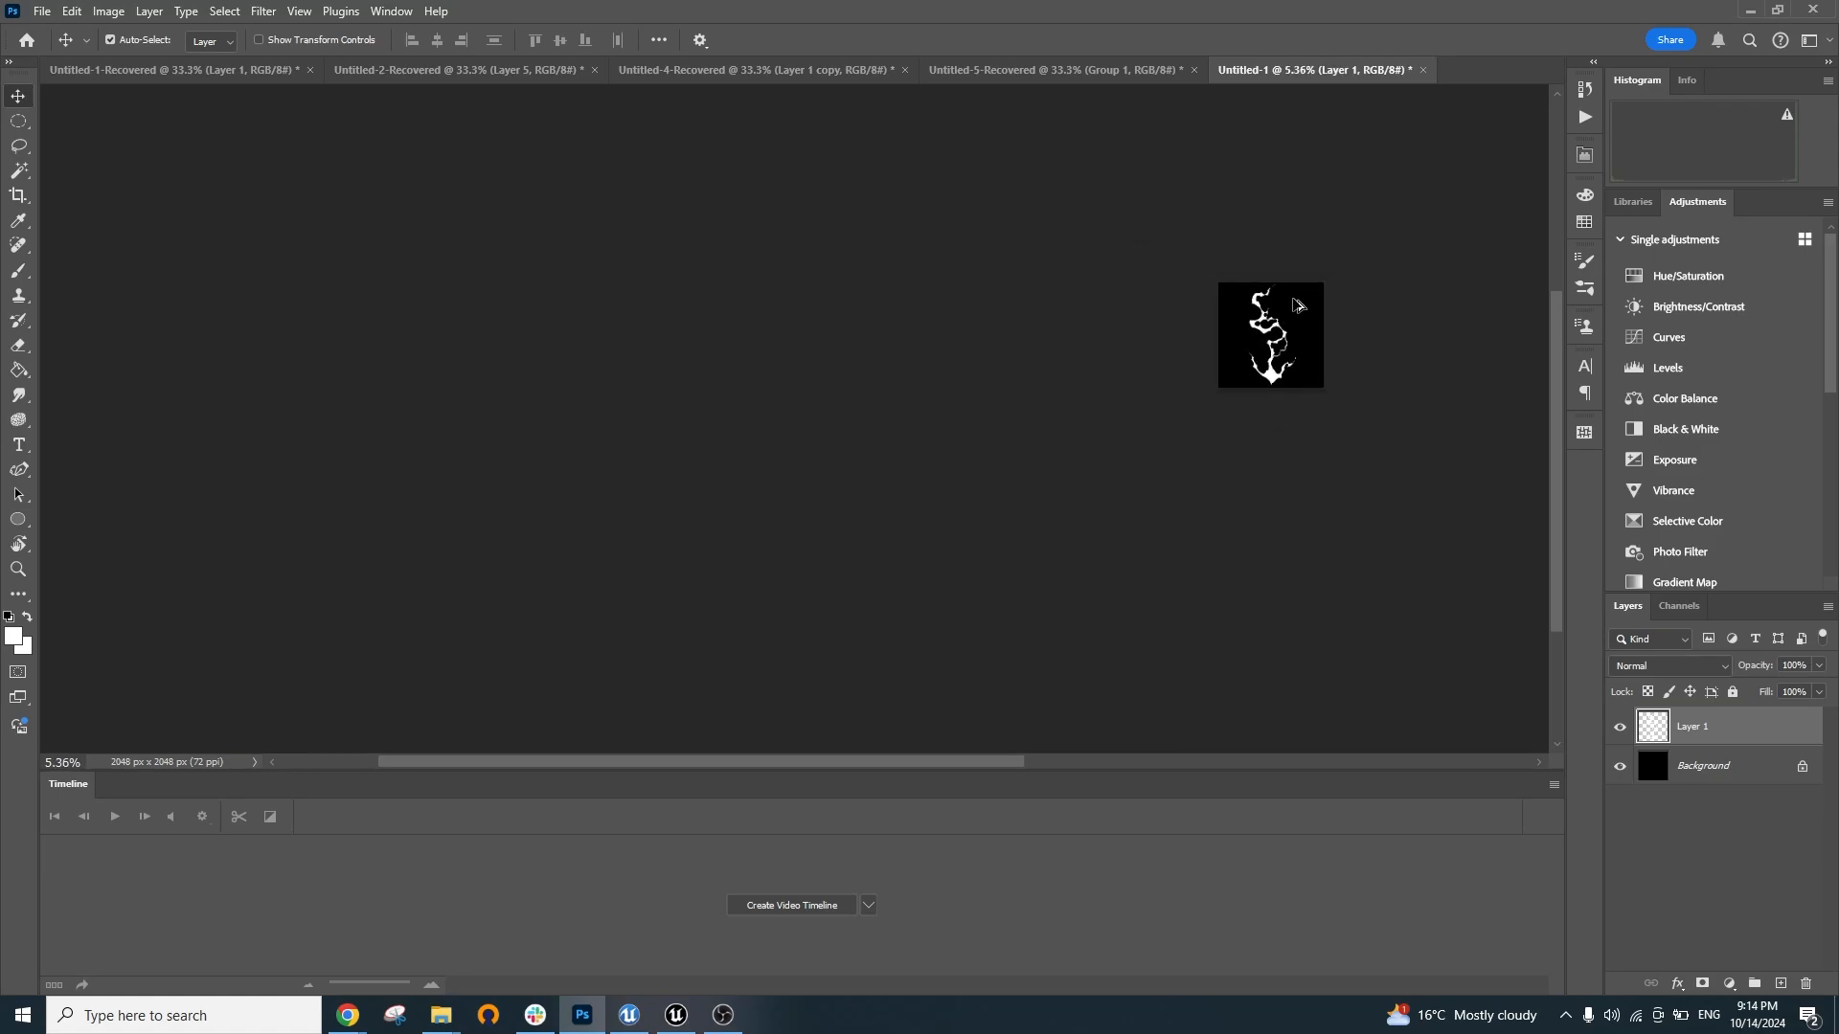
pyautogui.scroll(6, 1312, 289)
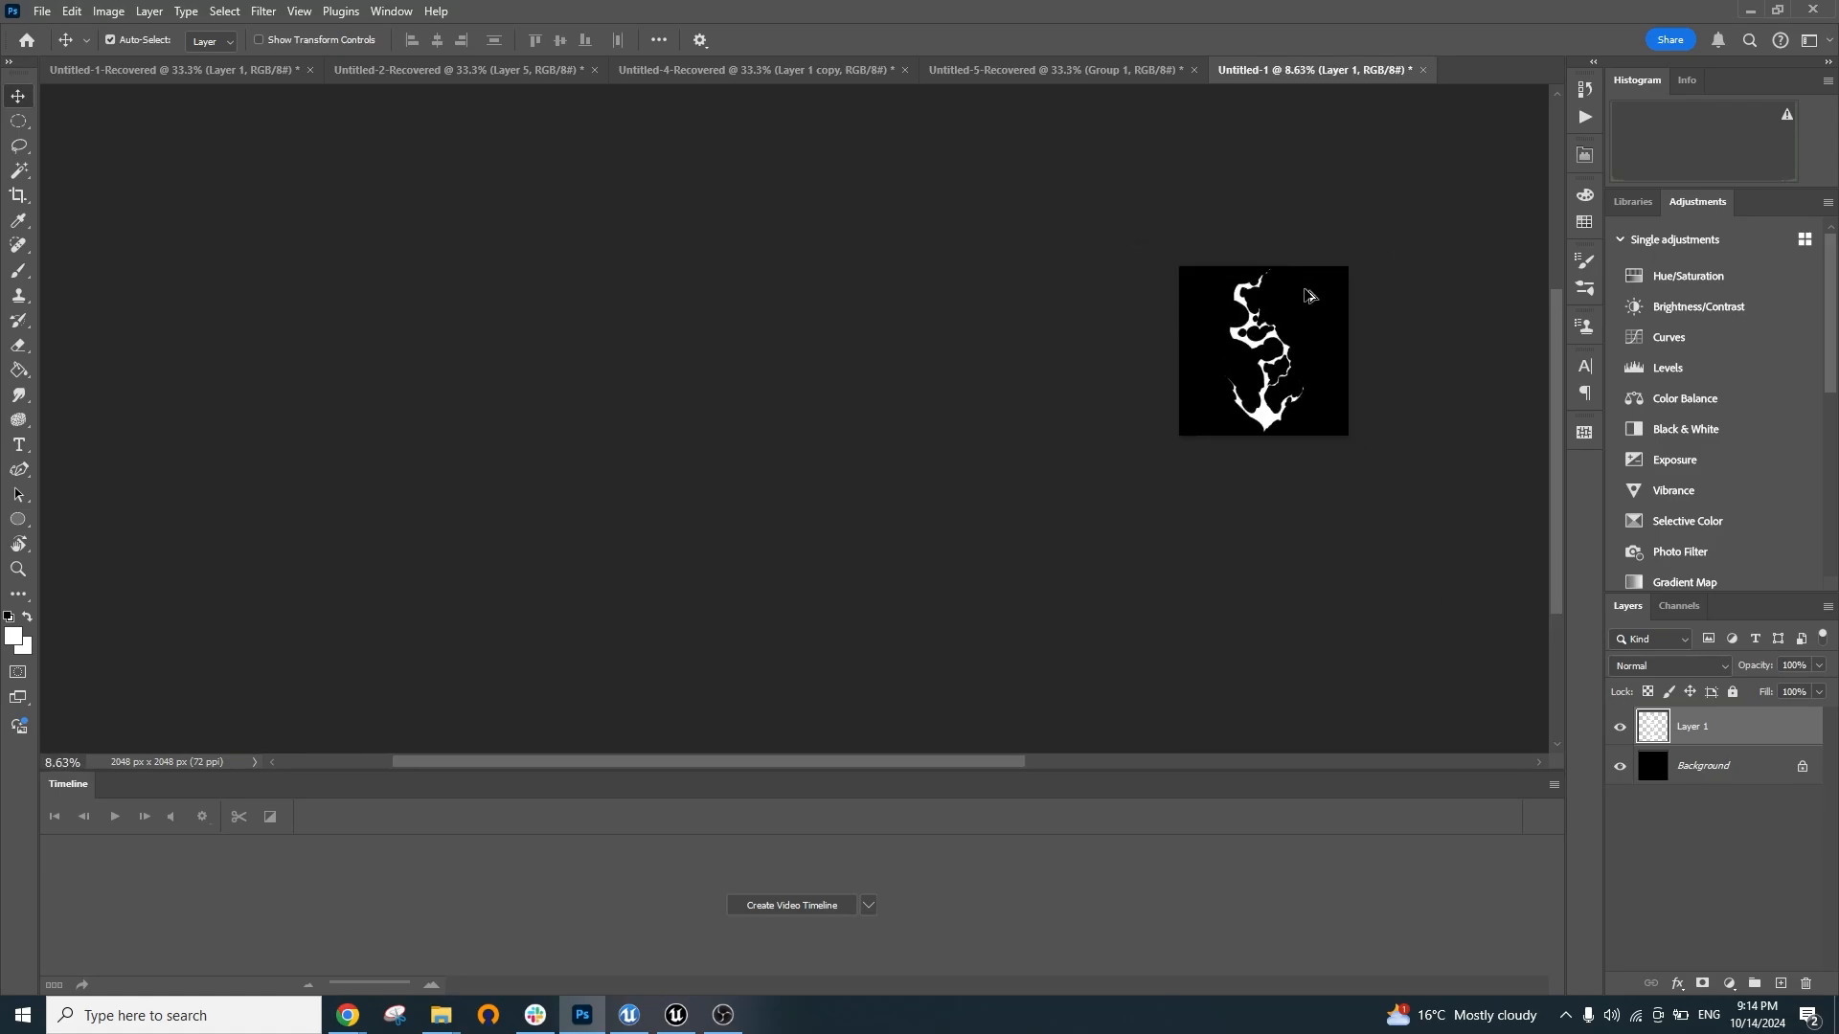
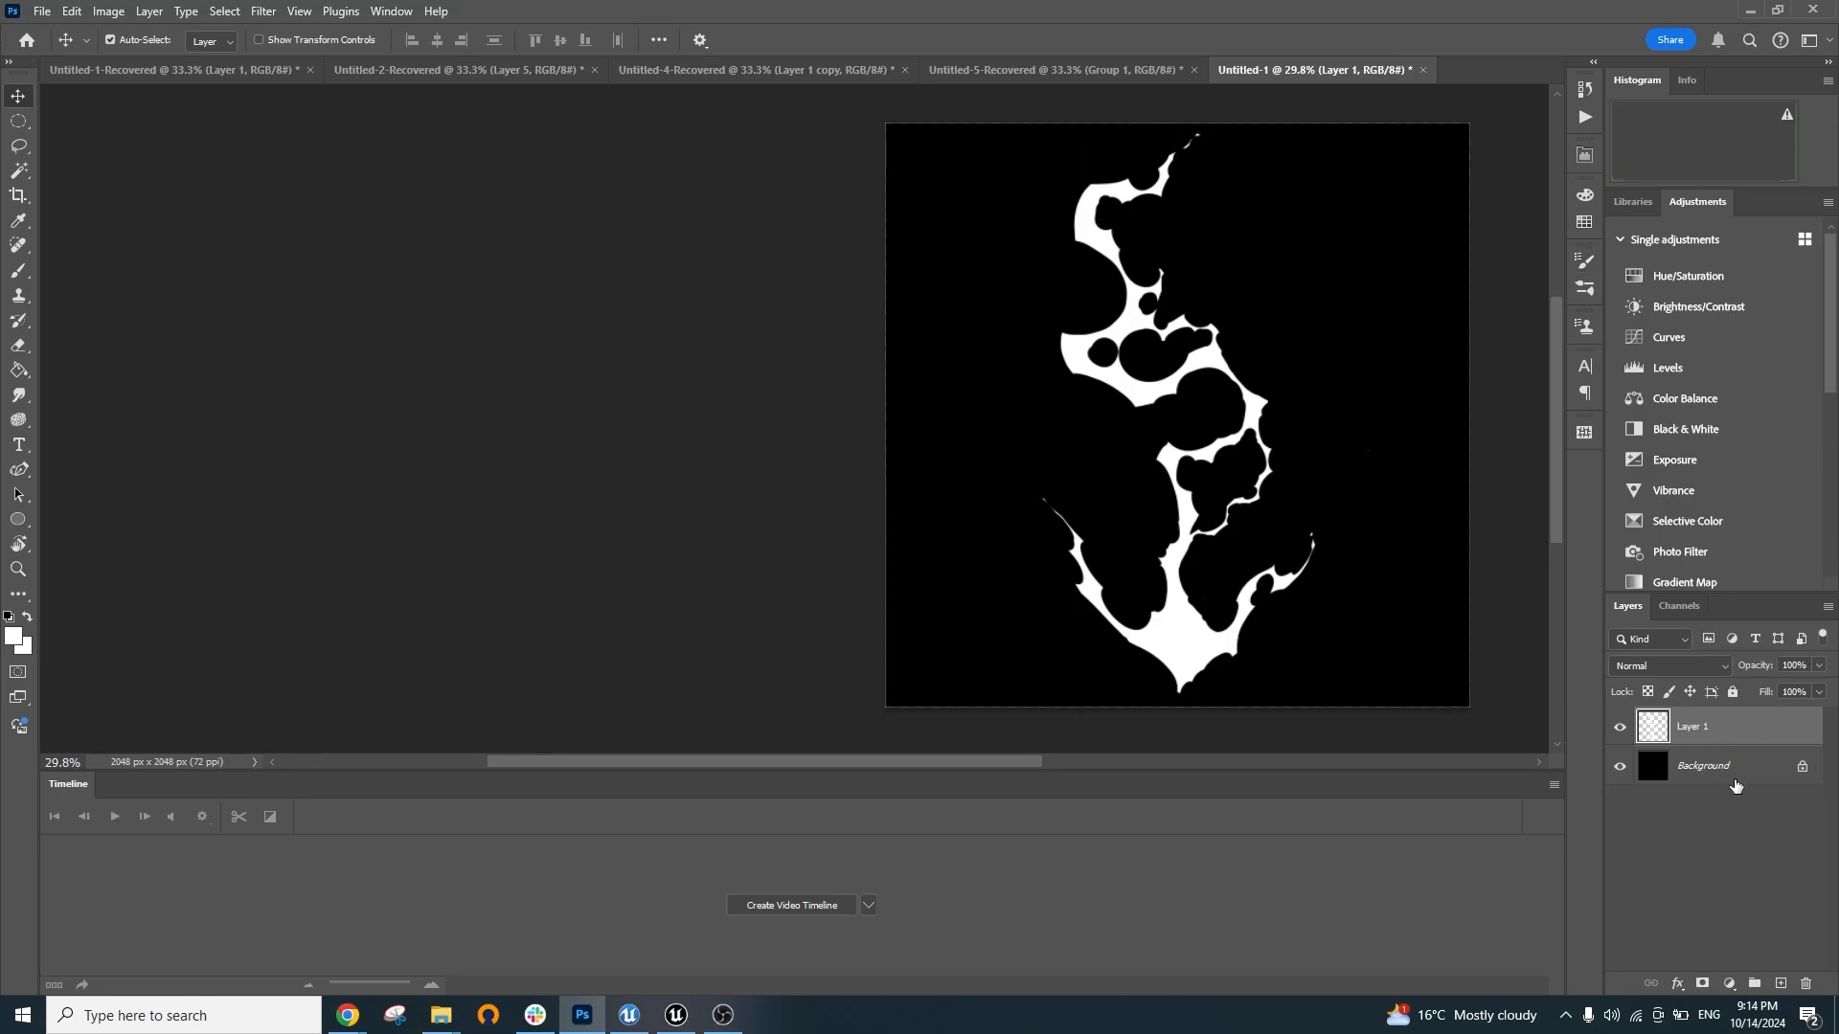
# Apply a 6 px inside Stroke and a white 24 px Outer Glow at 51% opacity to Layer 1
pyautogui.doubleClick(1716, 743)
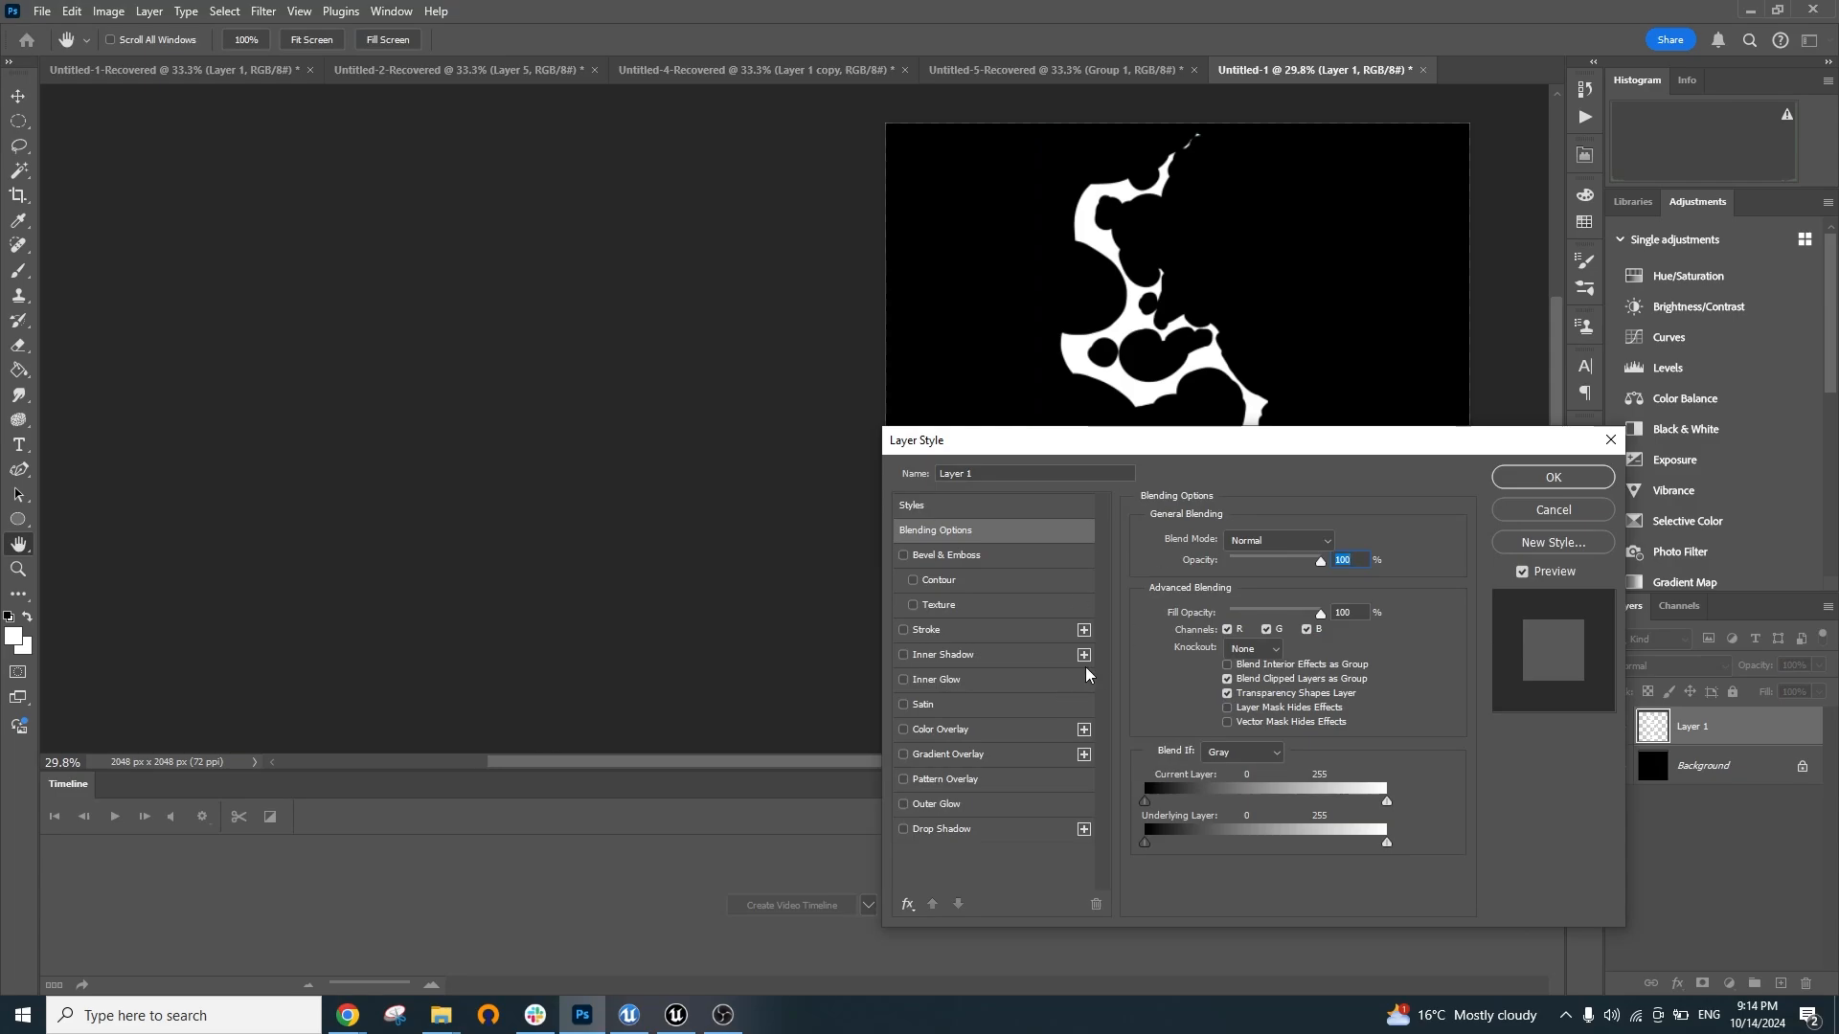
pyautogui.click(933, 631)
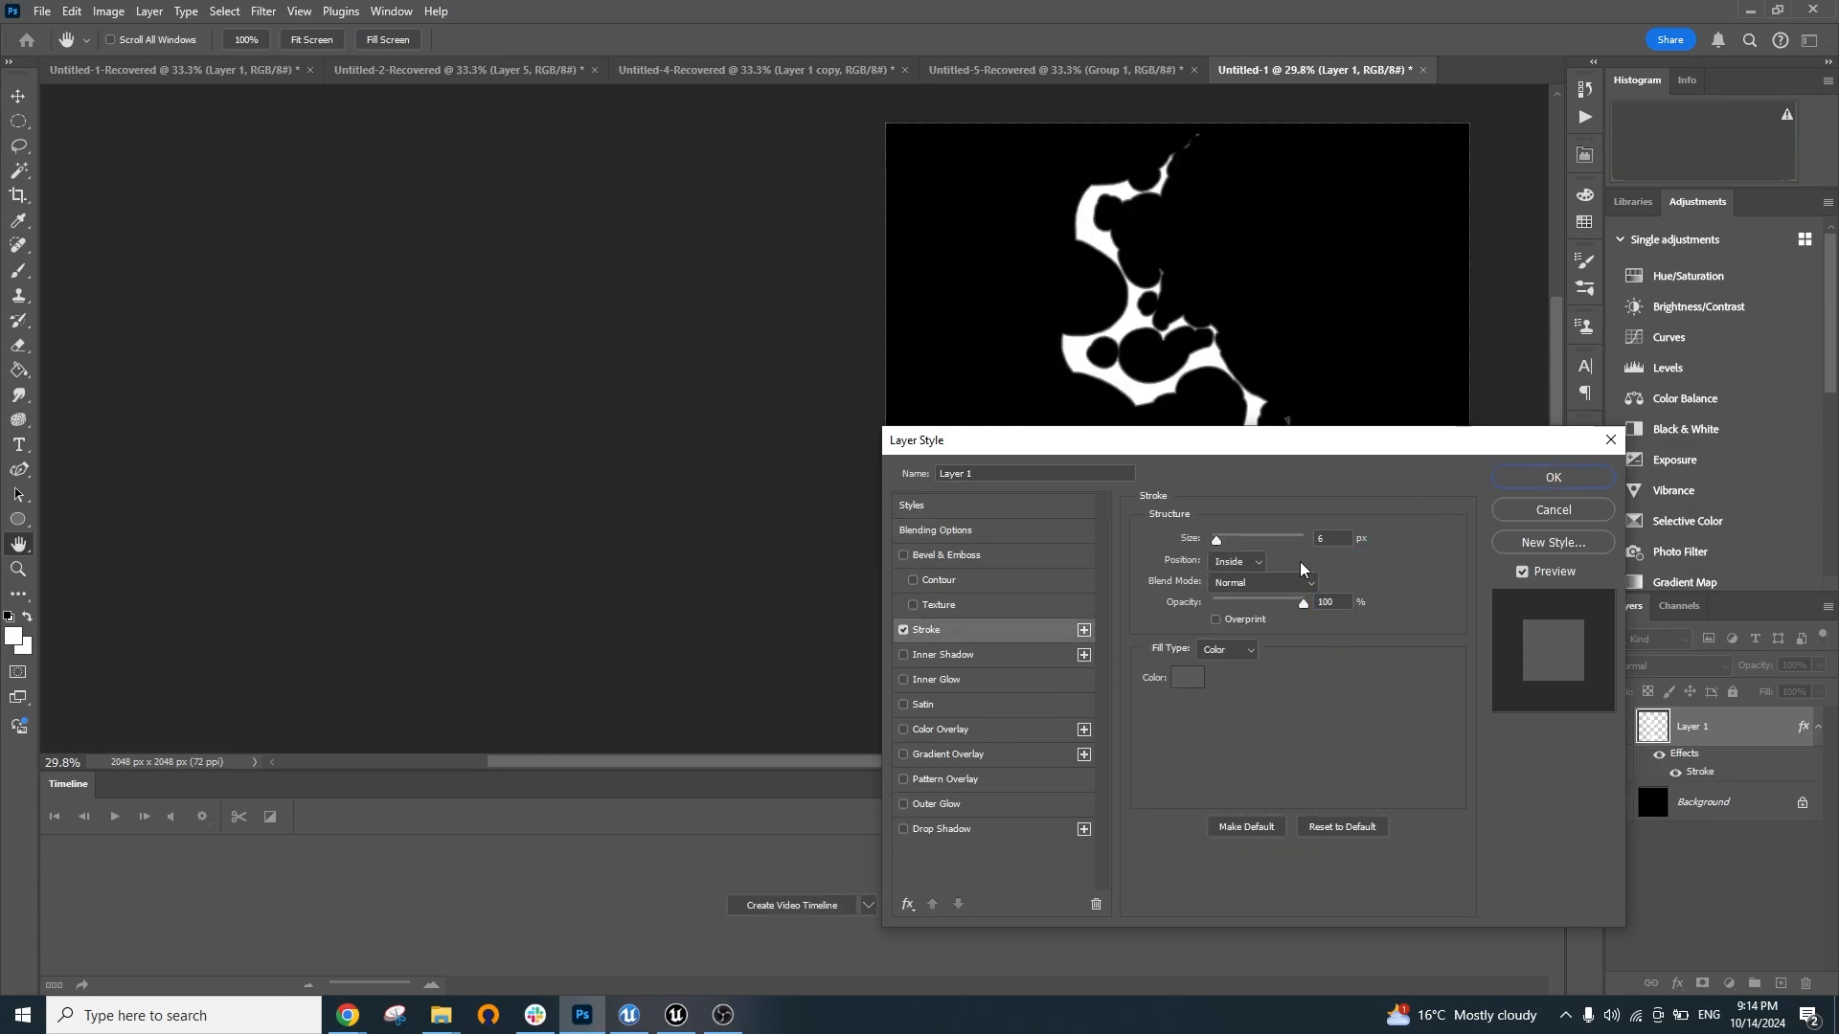
pyautogui.moveTo(1219, 545); pyautogui.dragTo(1224, 548)
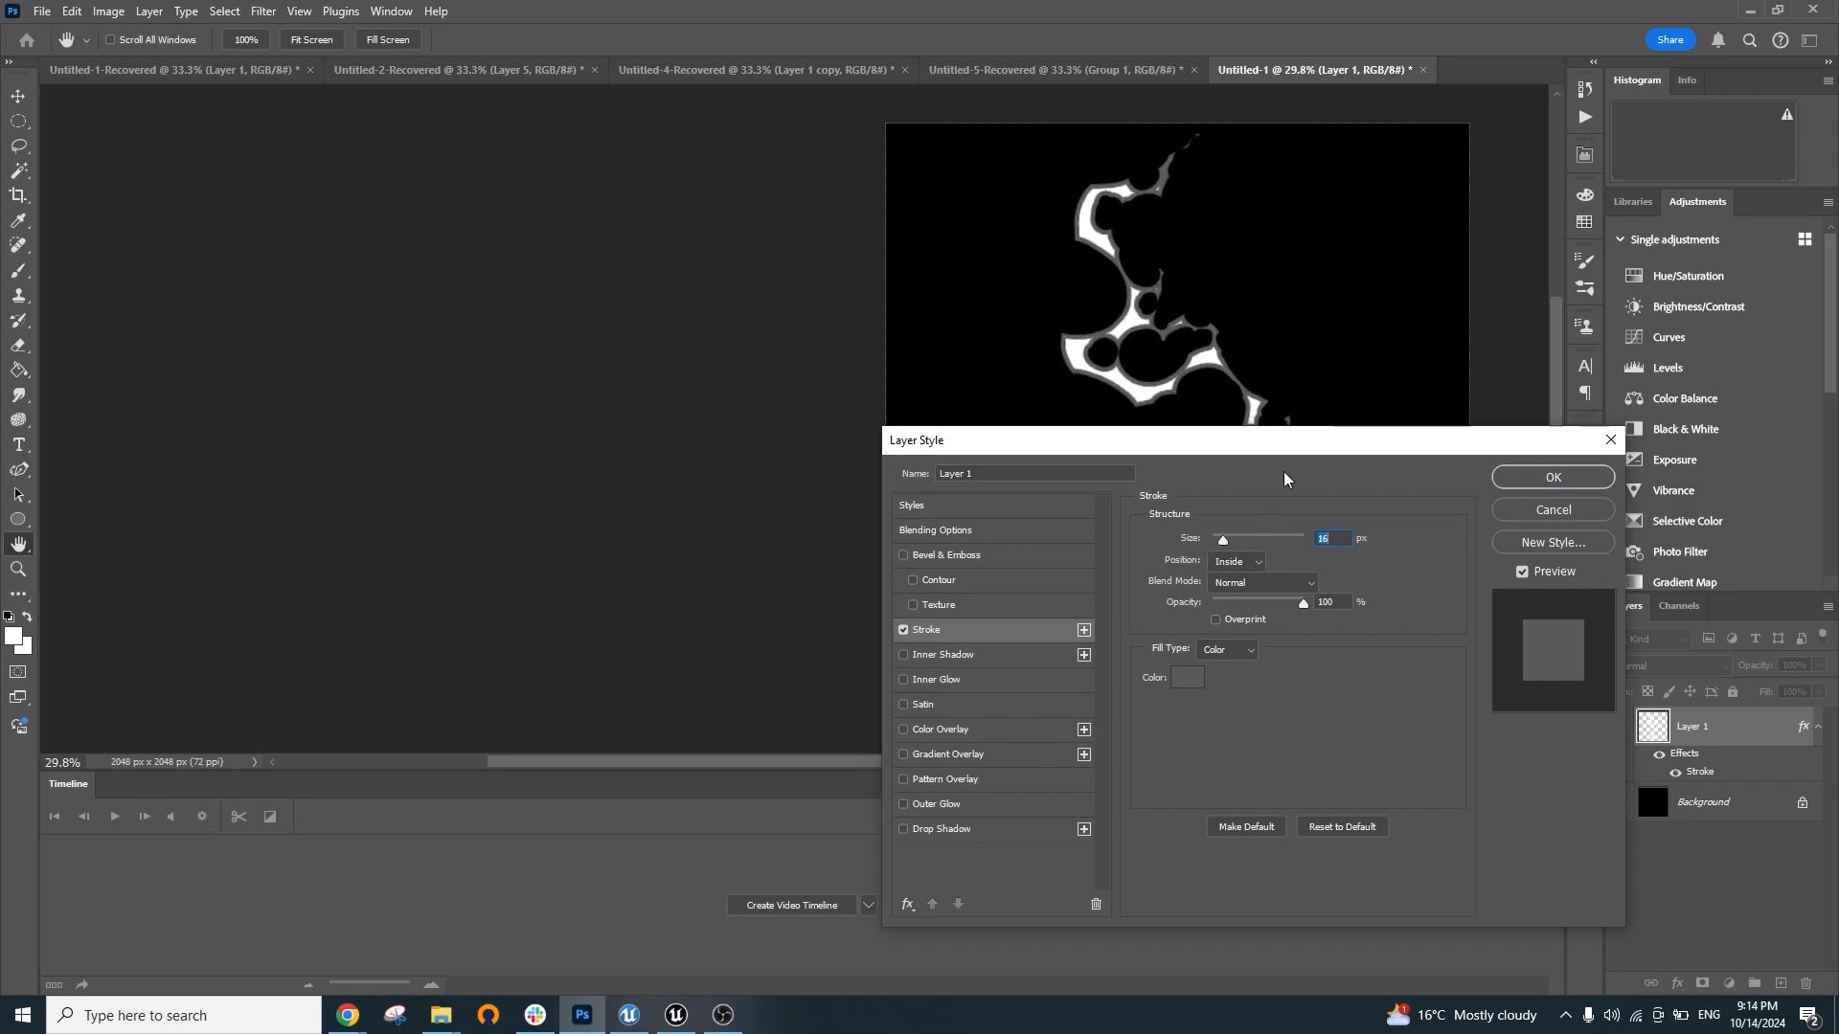
pyautogui.moveTo(1297, 450)
pyautogui.mouseDown()
pyautogui.moveTo(1326, 660)
pyautogui.moveTo(1156, 768)
pyautogui.mouseUp()
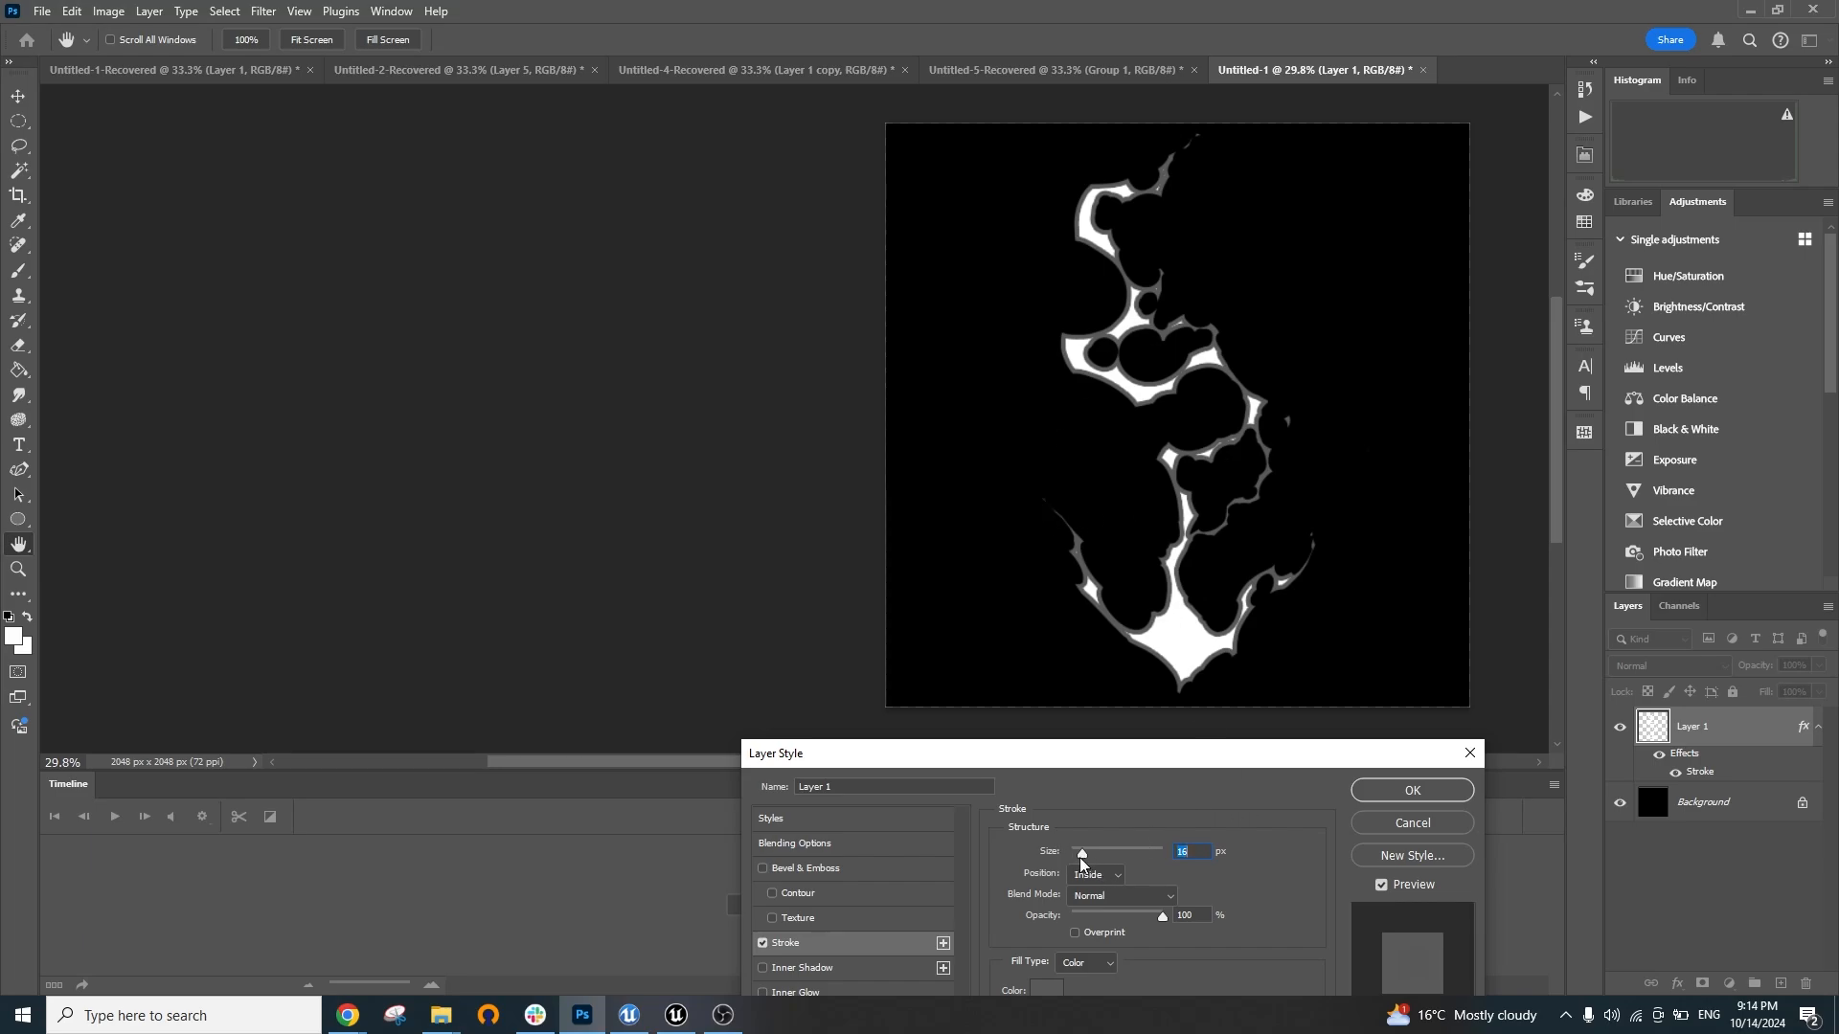
pyautogui.moveTo(1081, 858); pyautogui.dragTo(1079, 858)
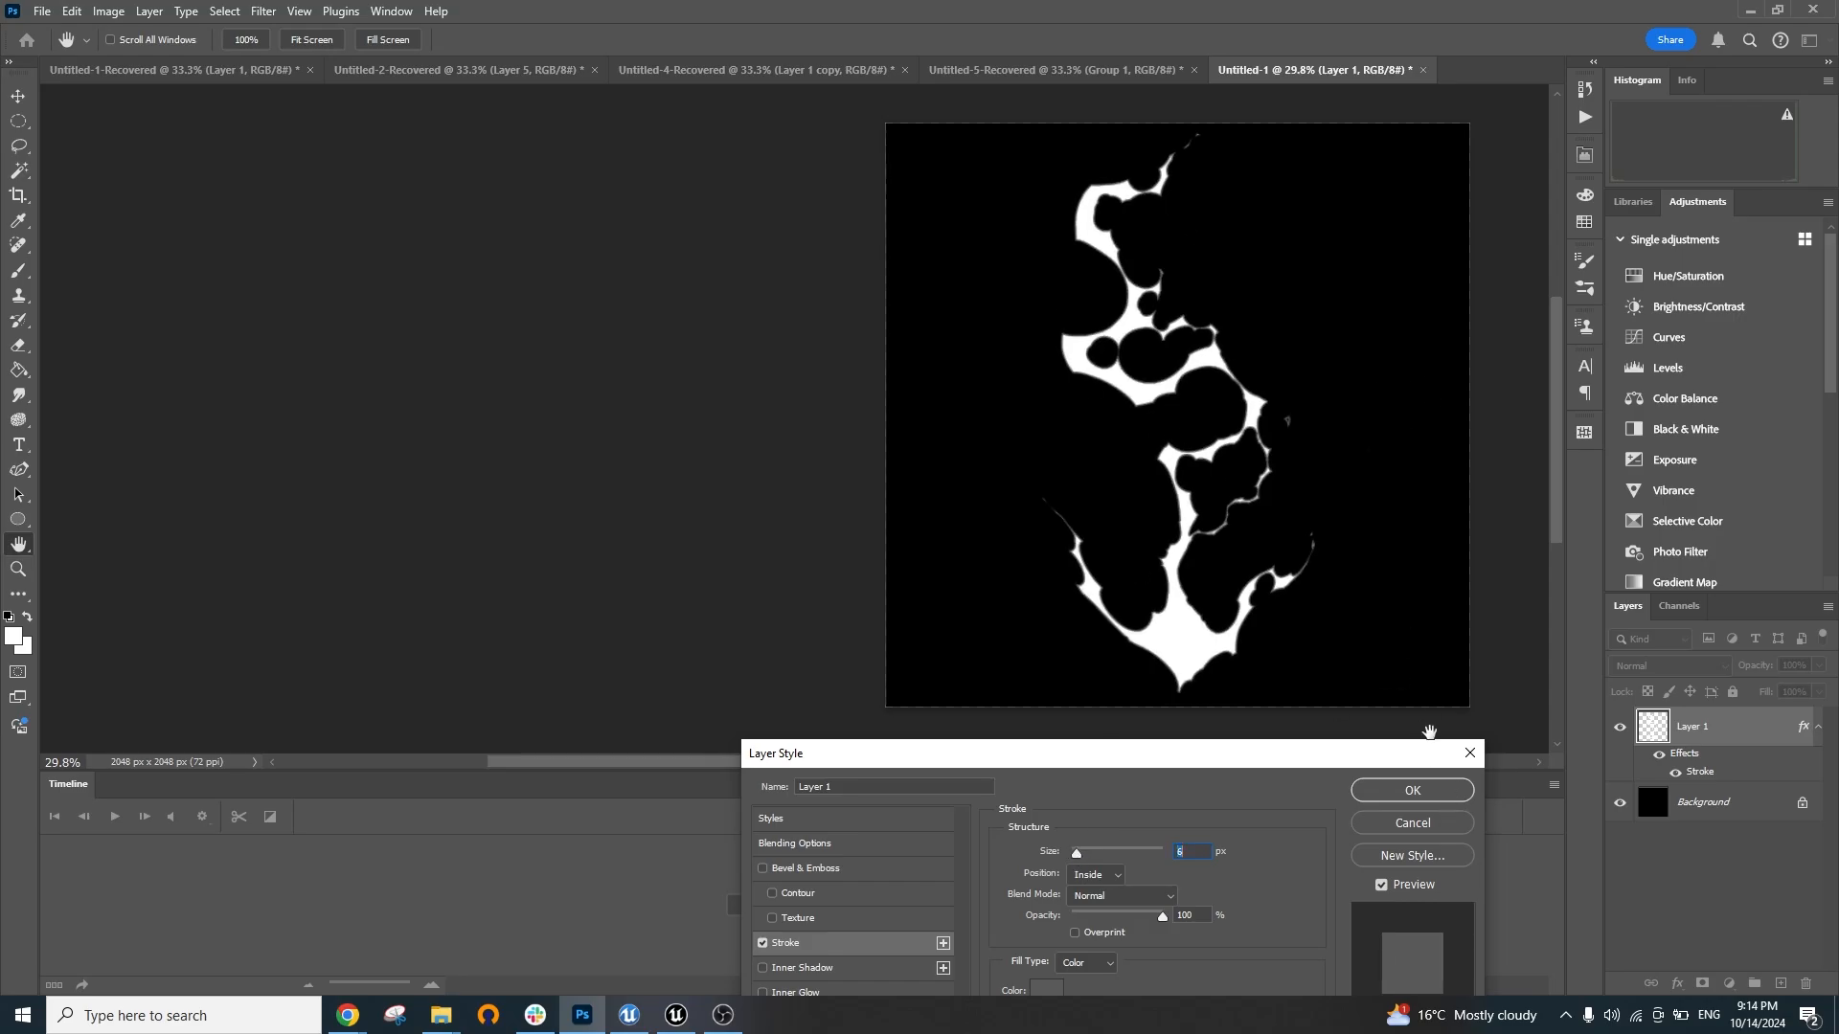
pyautogui.moveTo(1367, 763); pyautogui.dragTo(803, 200)
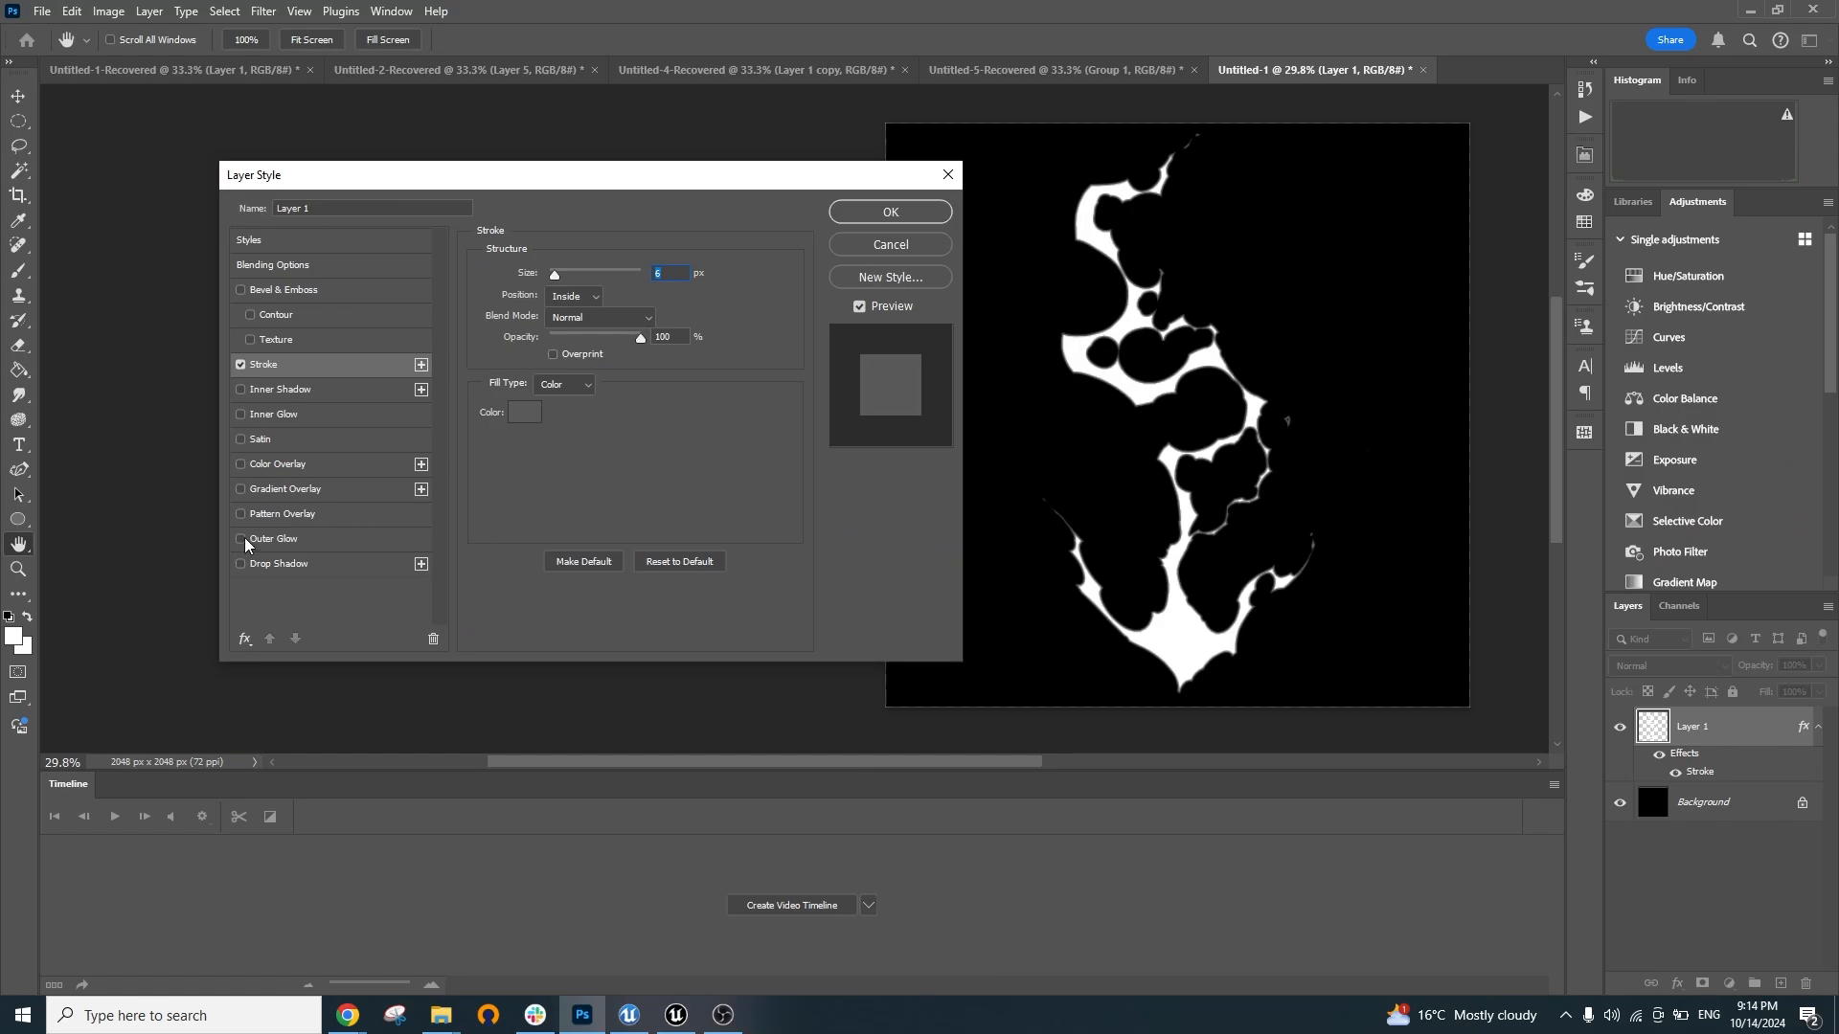
pyautogui.click(279, 545)
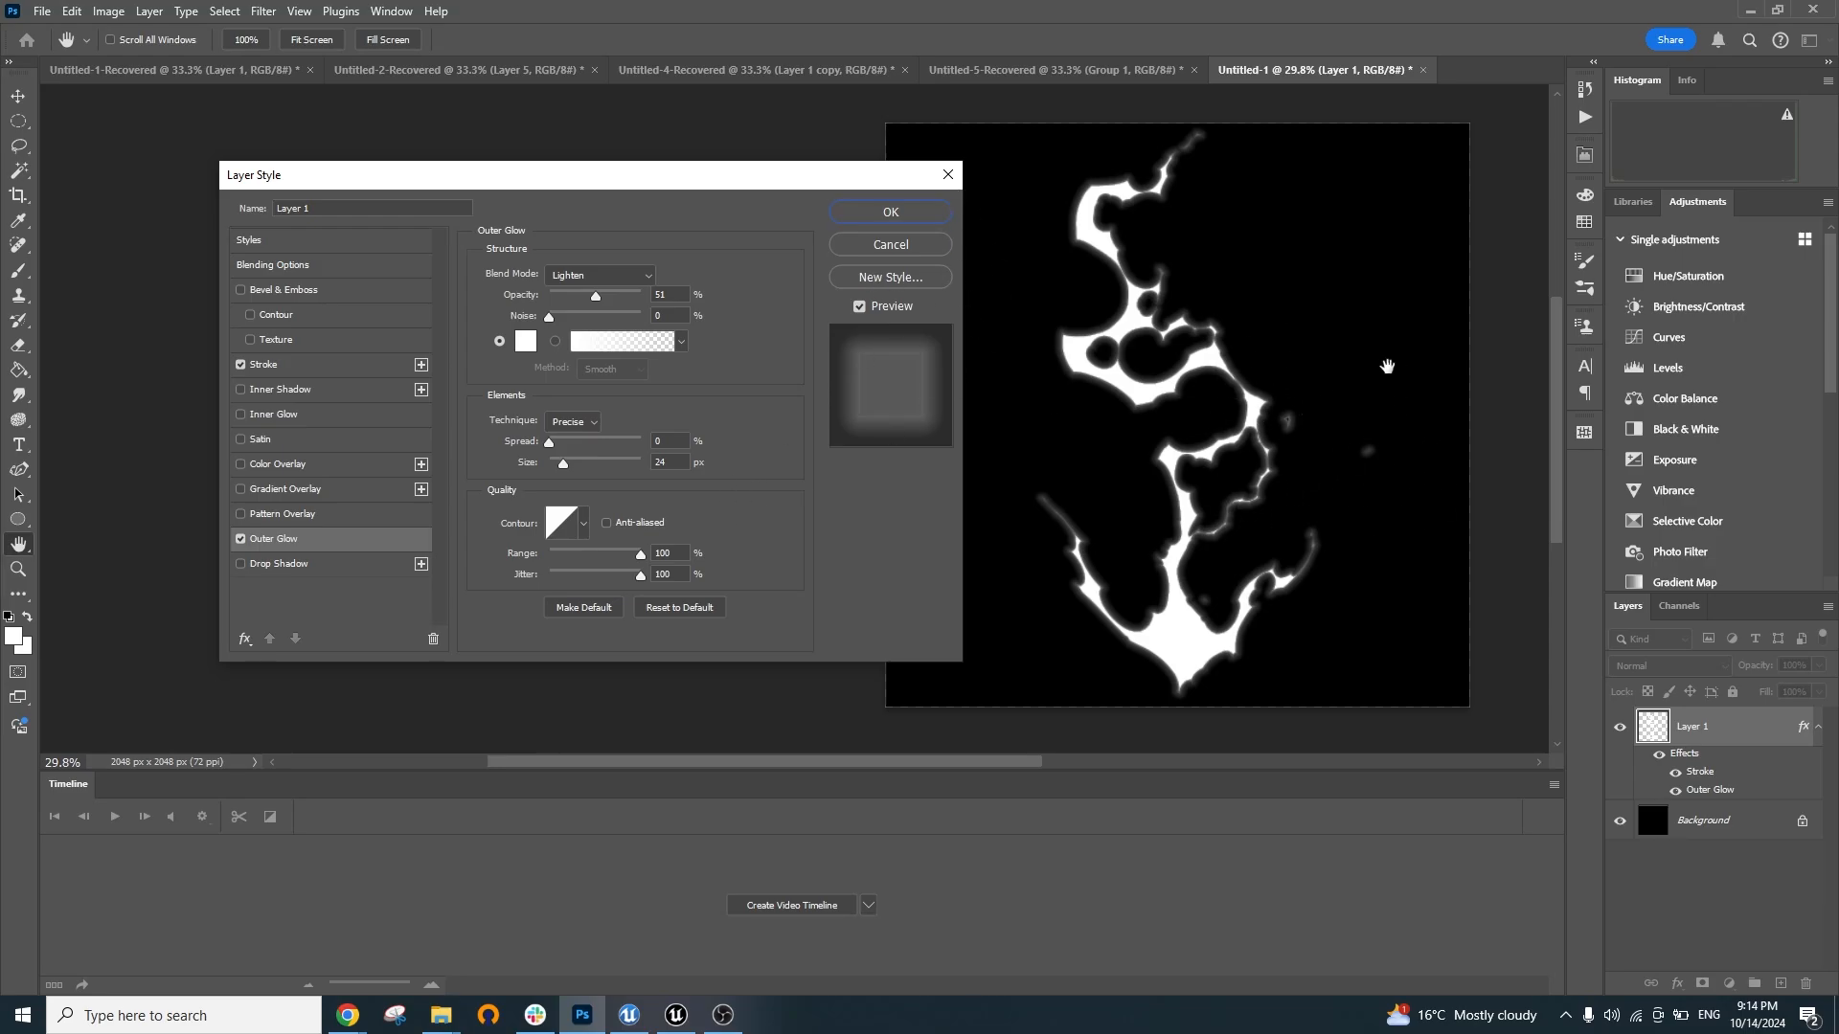
pyautogui.click(890, 211)
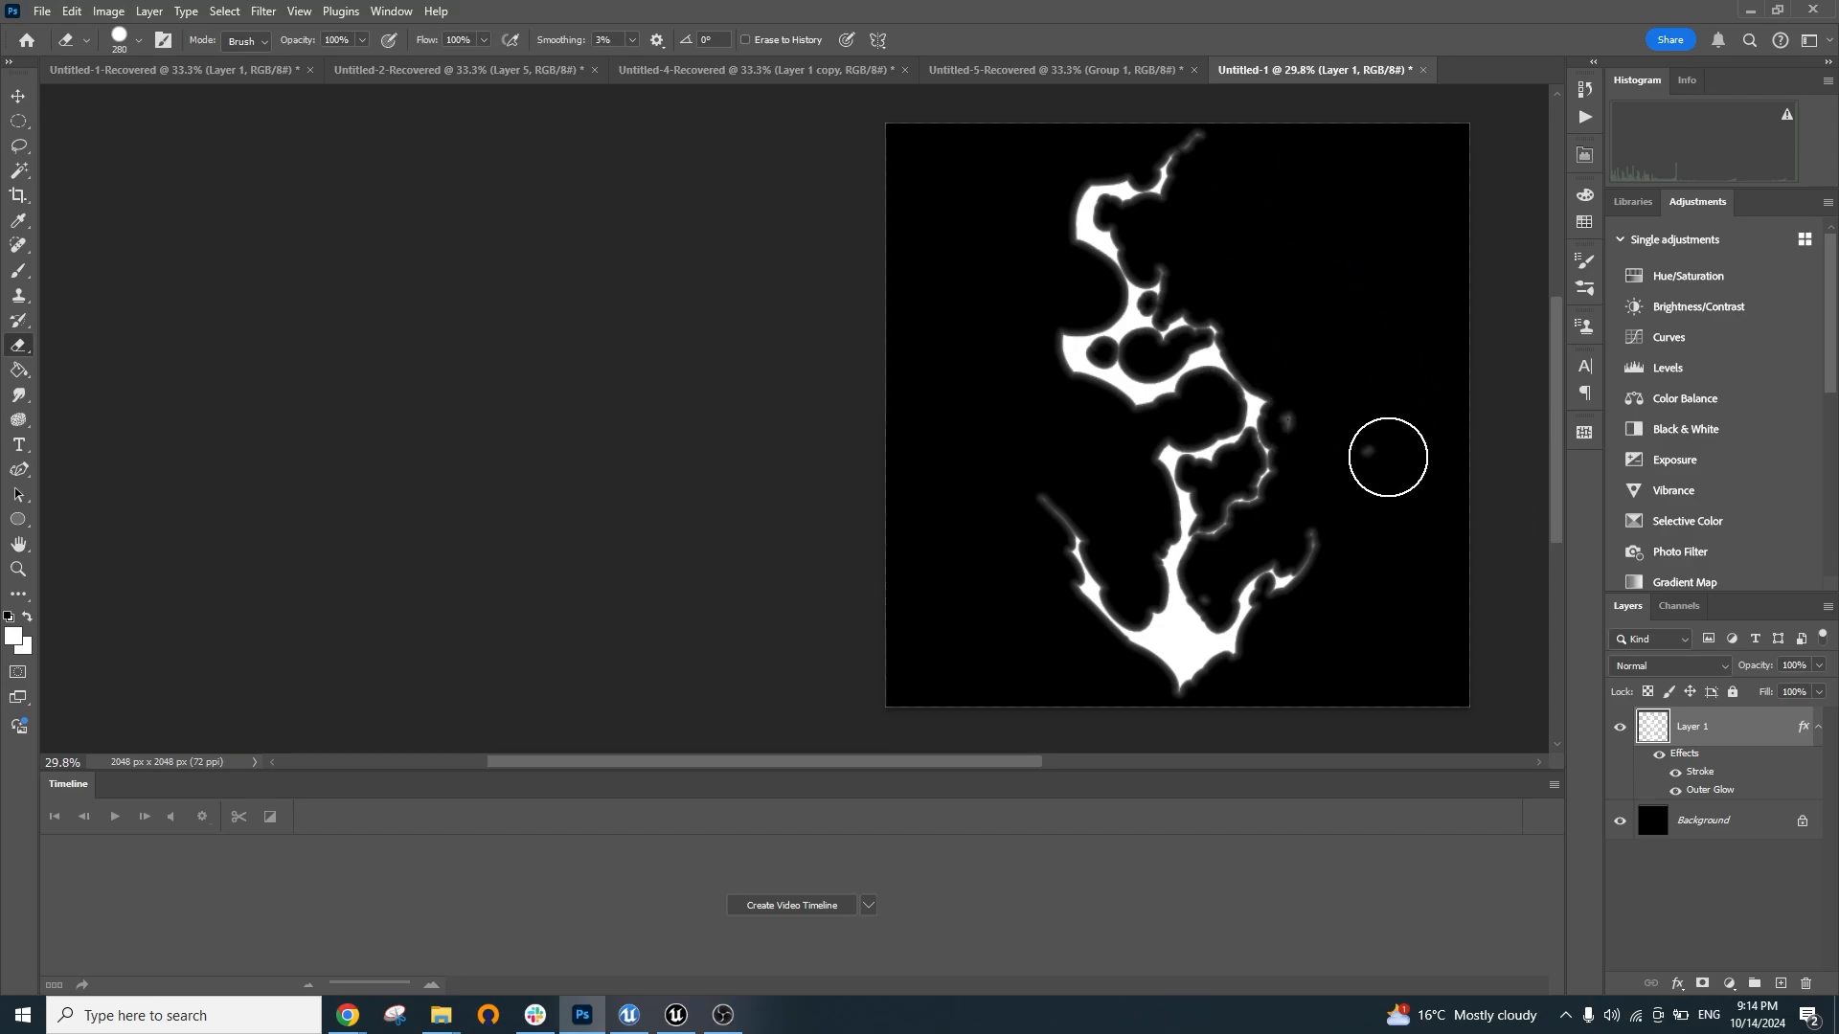
# Erase the stray specks beside the bolt's lower right branches and near its lower trunk
pyautogui.click(1386, 445)
pyautogui.click(1312, 421)
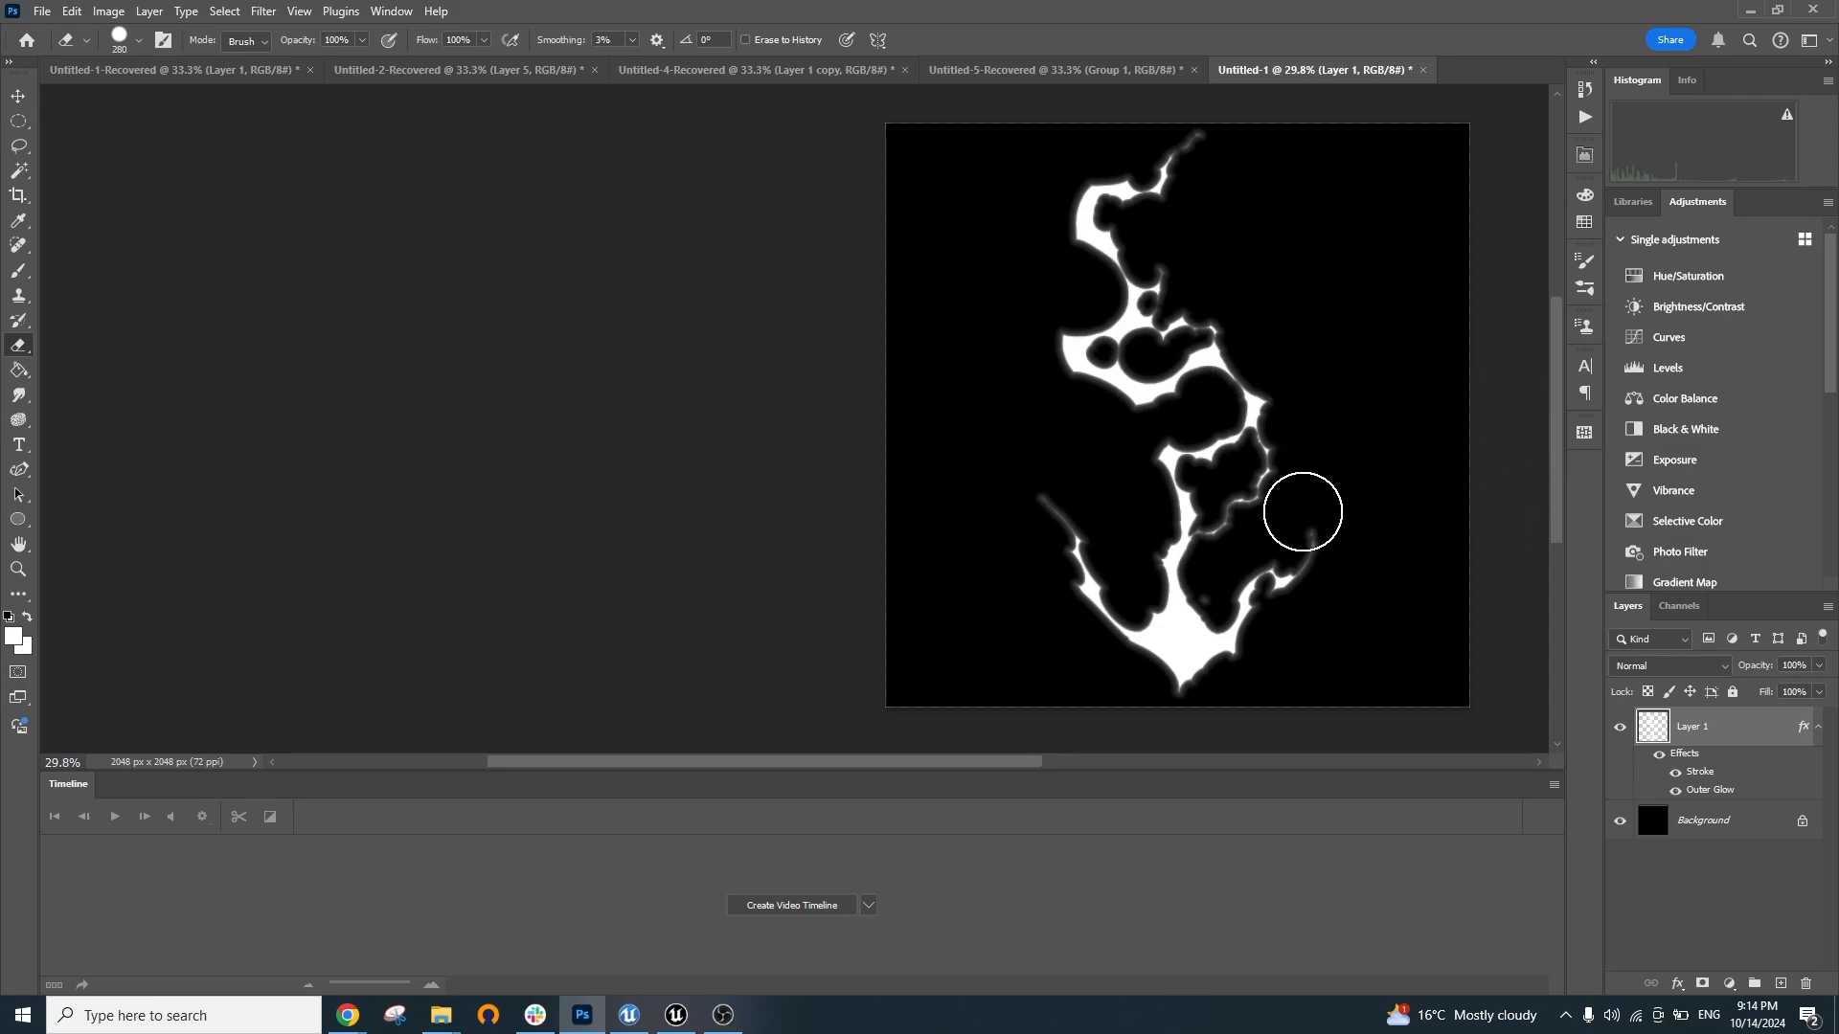
pyautogui.moveTo(1234, 616)
pyautogui.mouseDown()
pyautogui.moveTo(1208, 623)
pyautogui.moveTo(1220, 604)
pyautogui.mouseUp()
pyautogui.moveTo(1313, 307); pyautogui.dragTo(1099, 320)
pyautogui.scroll(-3, 1218, 316)
pyautogui.scroll(6, 1053, 340)
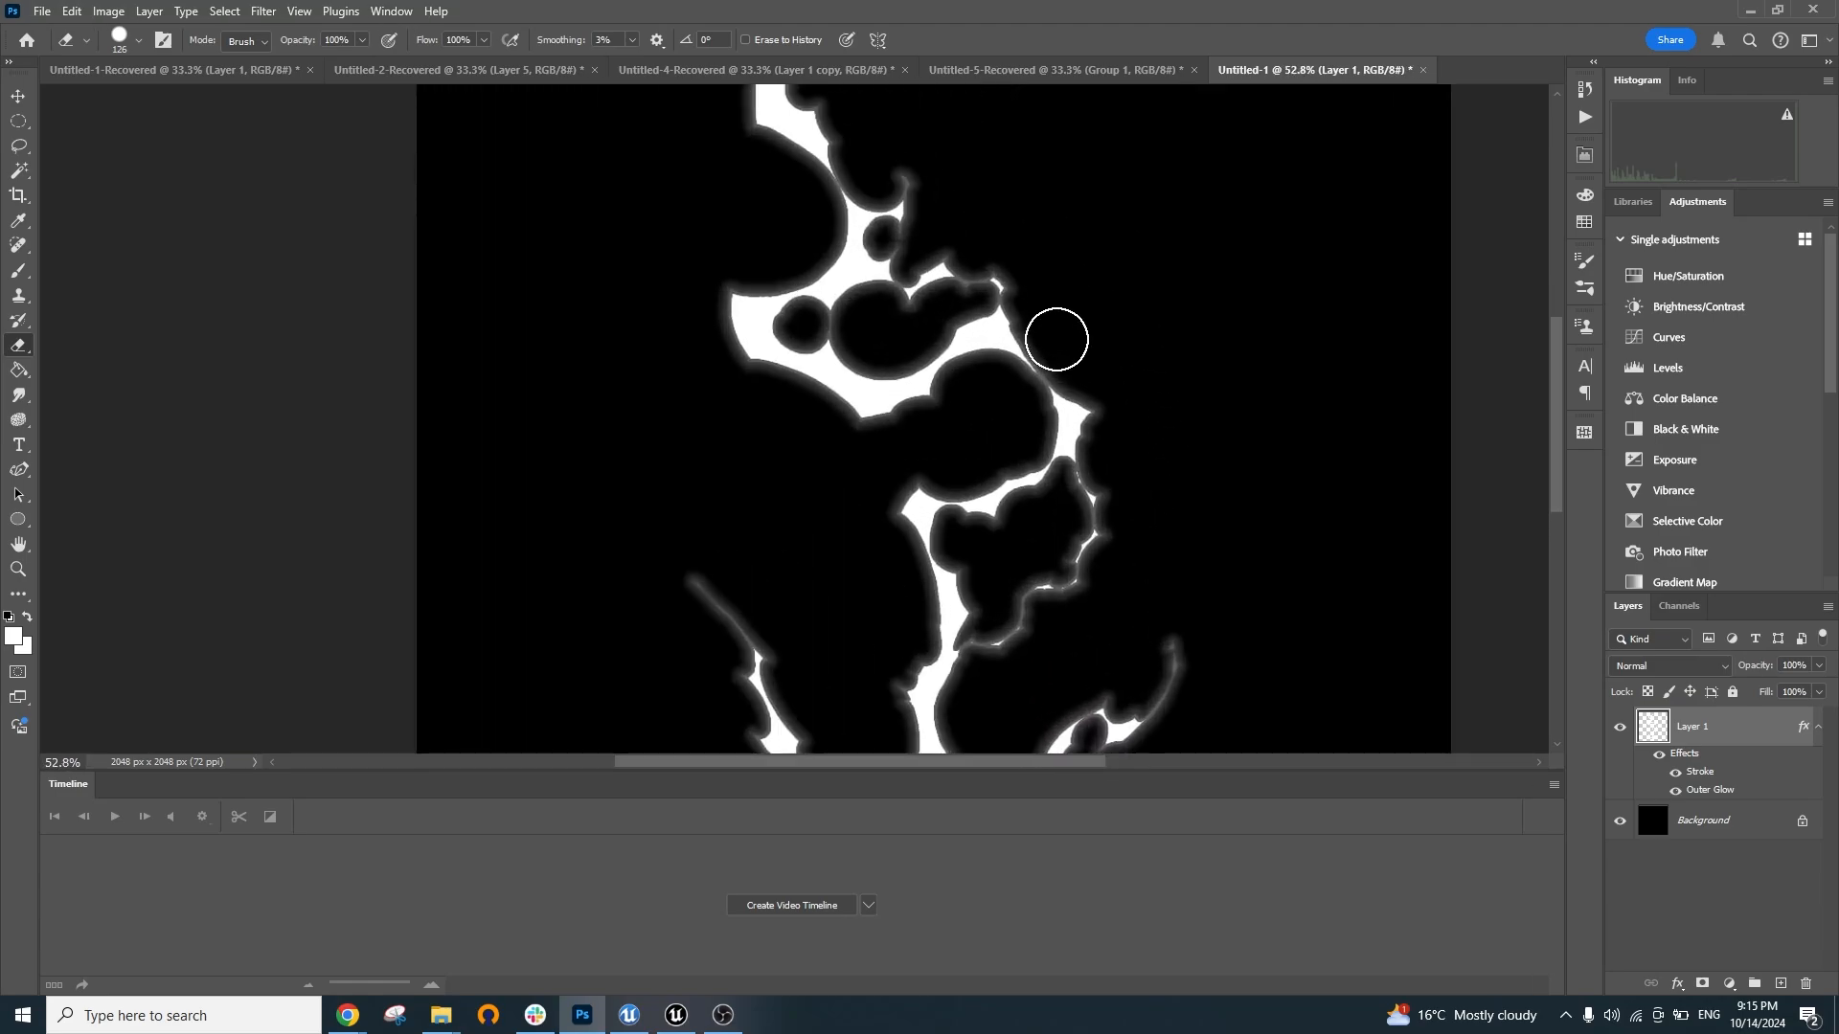
pyautogui.moveTo(1070, 391); pyautogui.dragTo(1072, 278)
pyautogui.scroll(-3, 1086, 255)
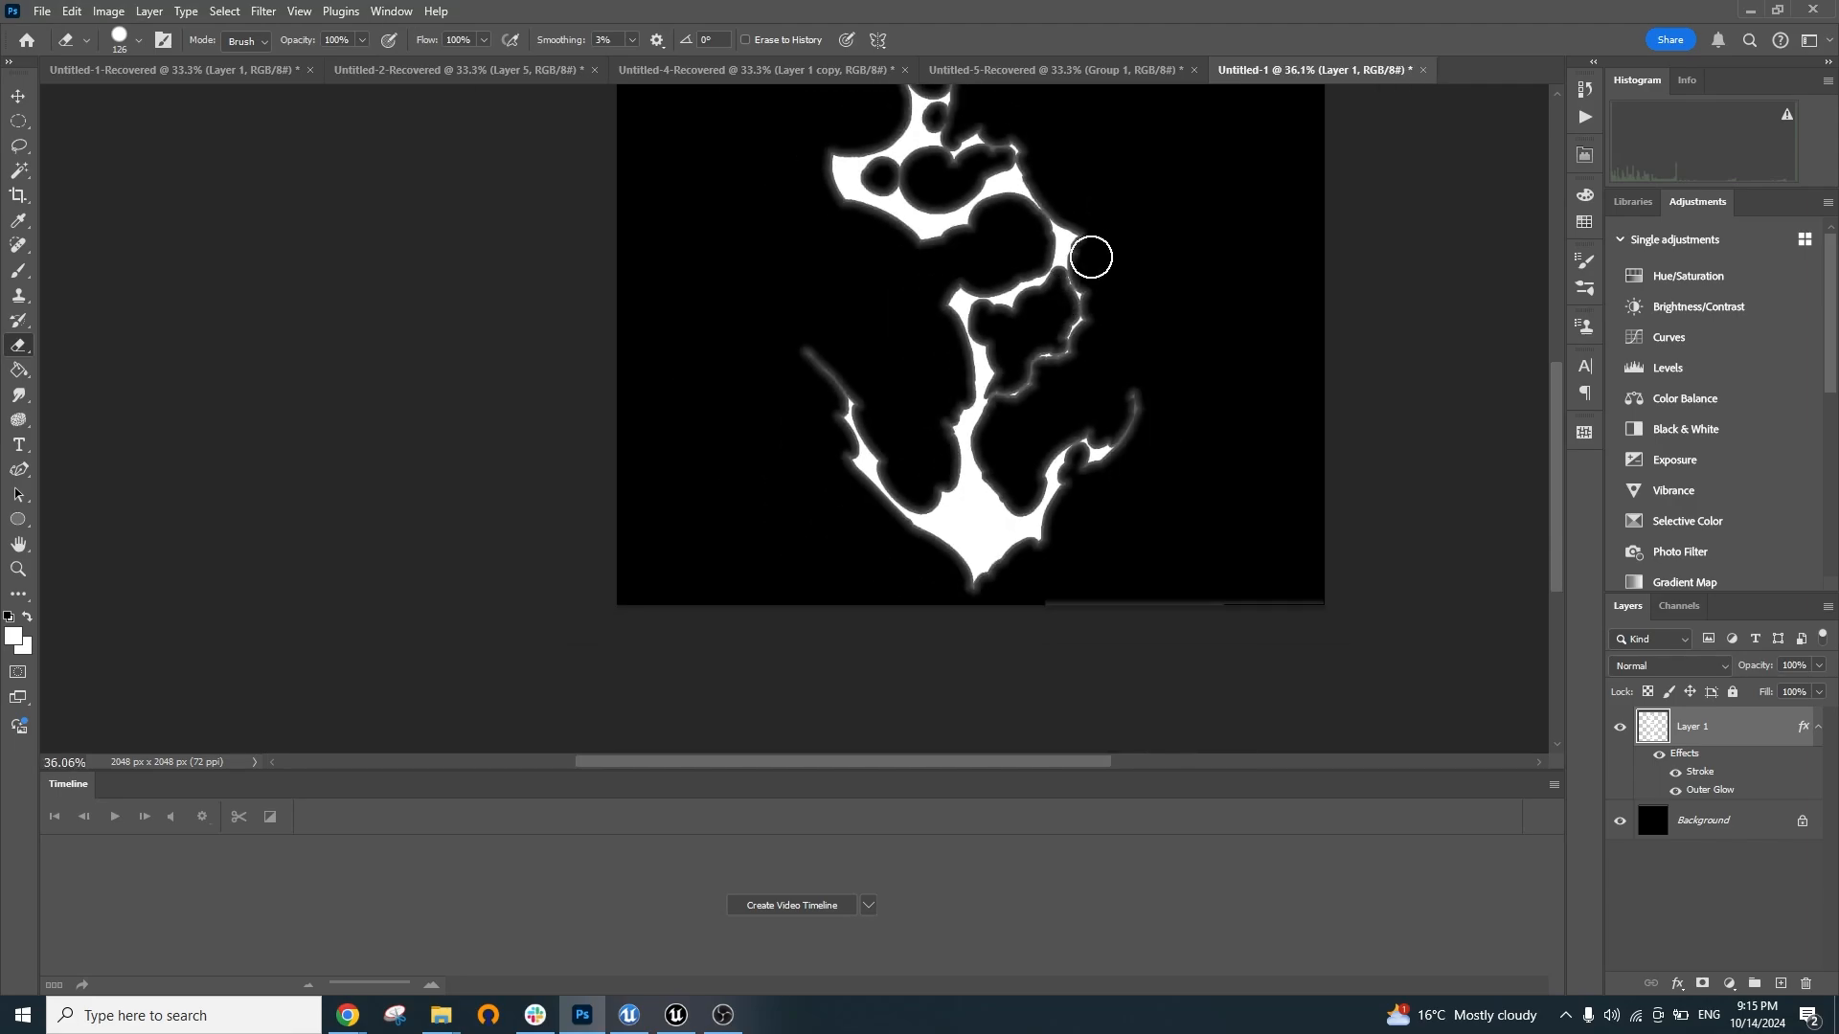
pyautogui.moveTo(1002, 409); pyautogui.dragTo(1009, 402)
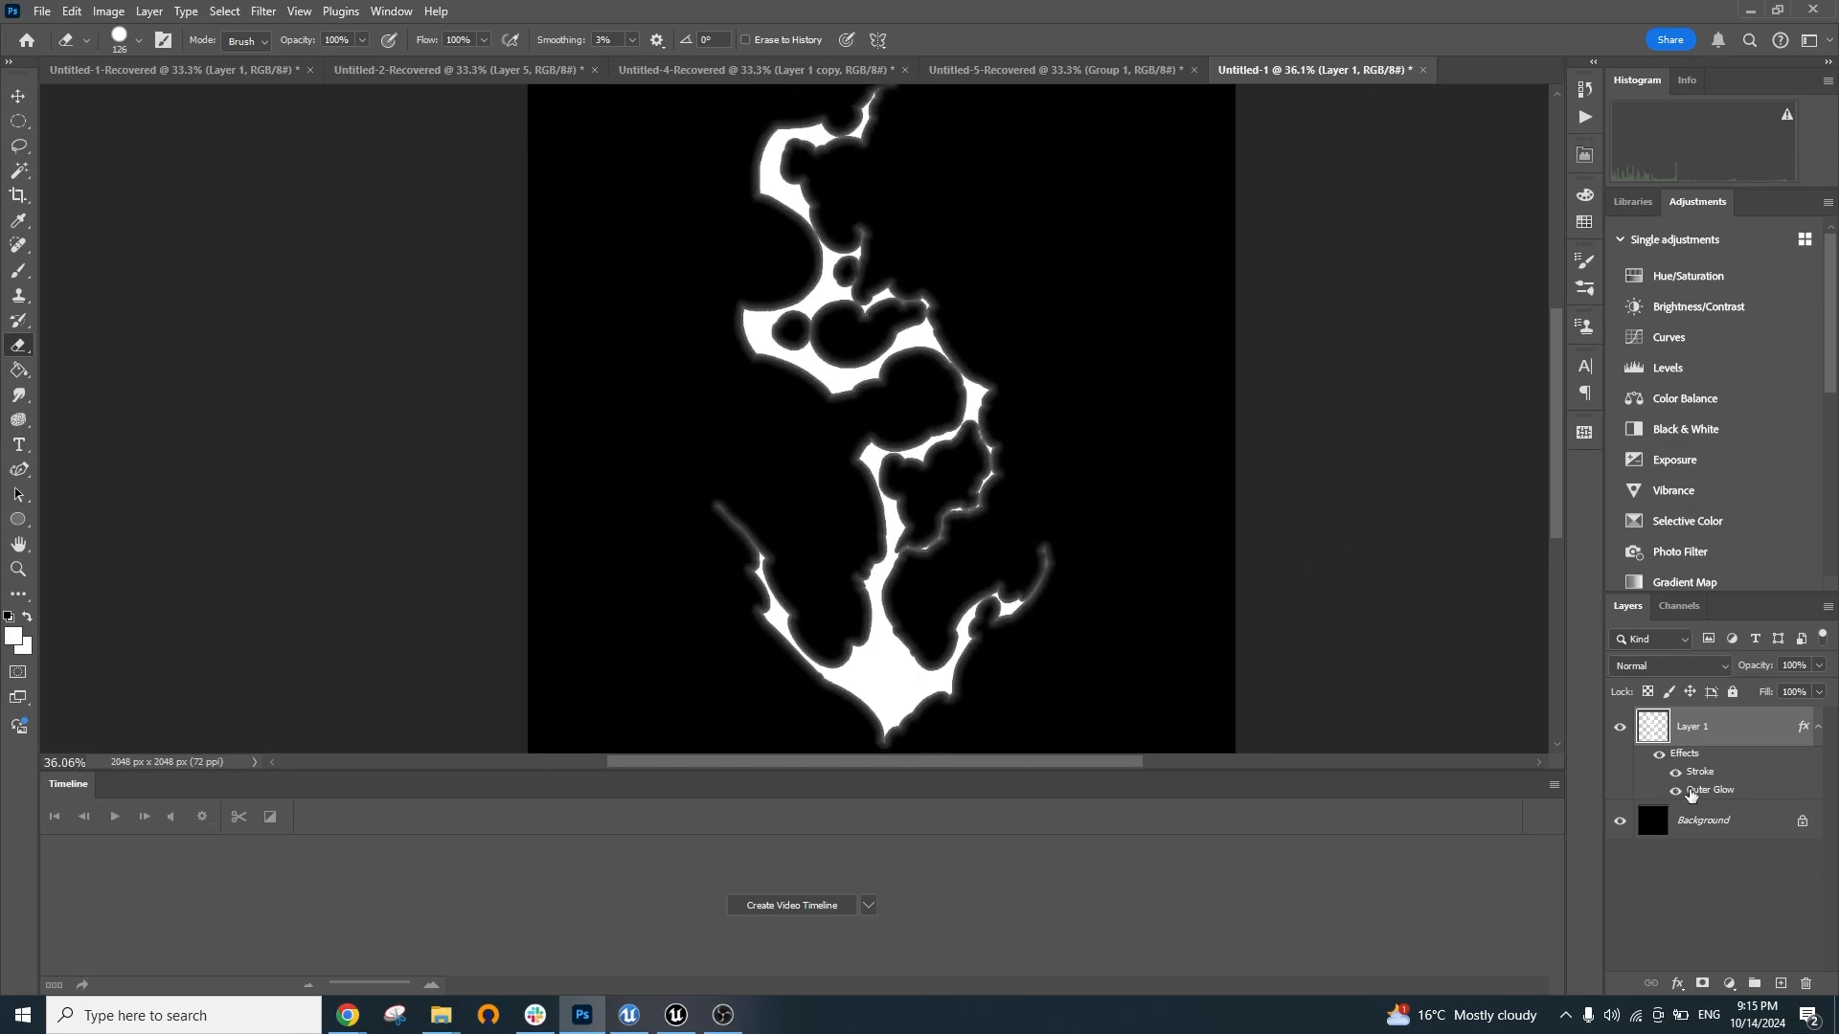
# Hide Layer 1's Outer Glow and place a duplicate of the layer, with its effects hidden, directly beneath it
pyautogui.click(1674, 793)
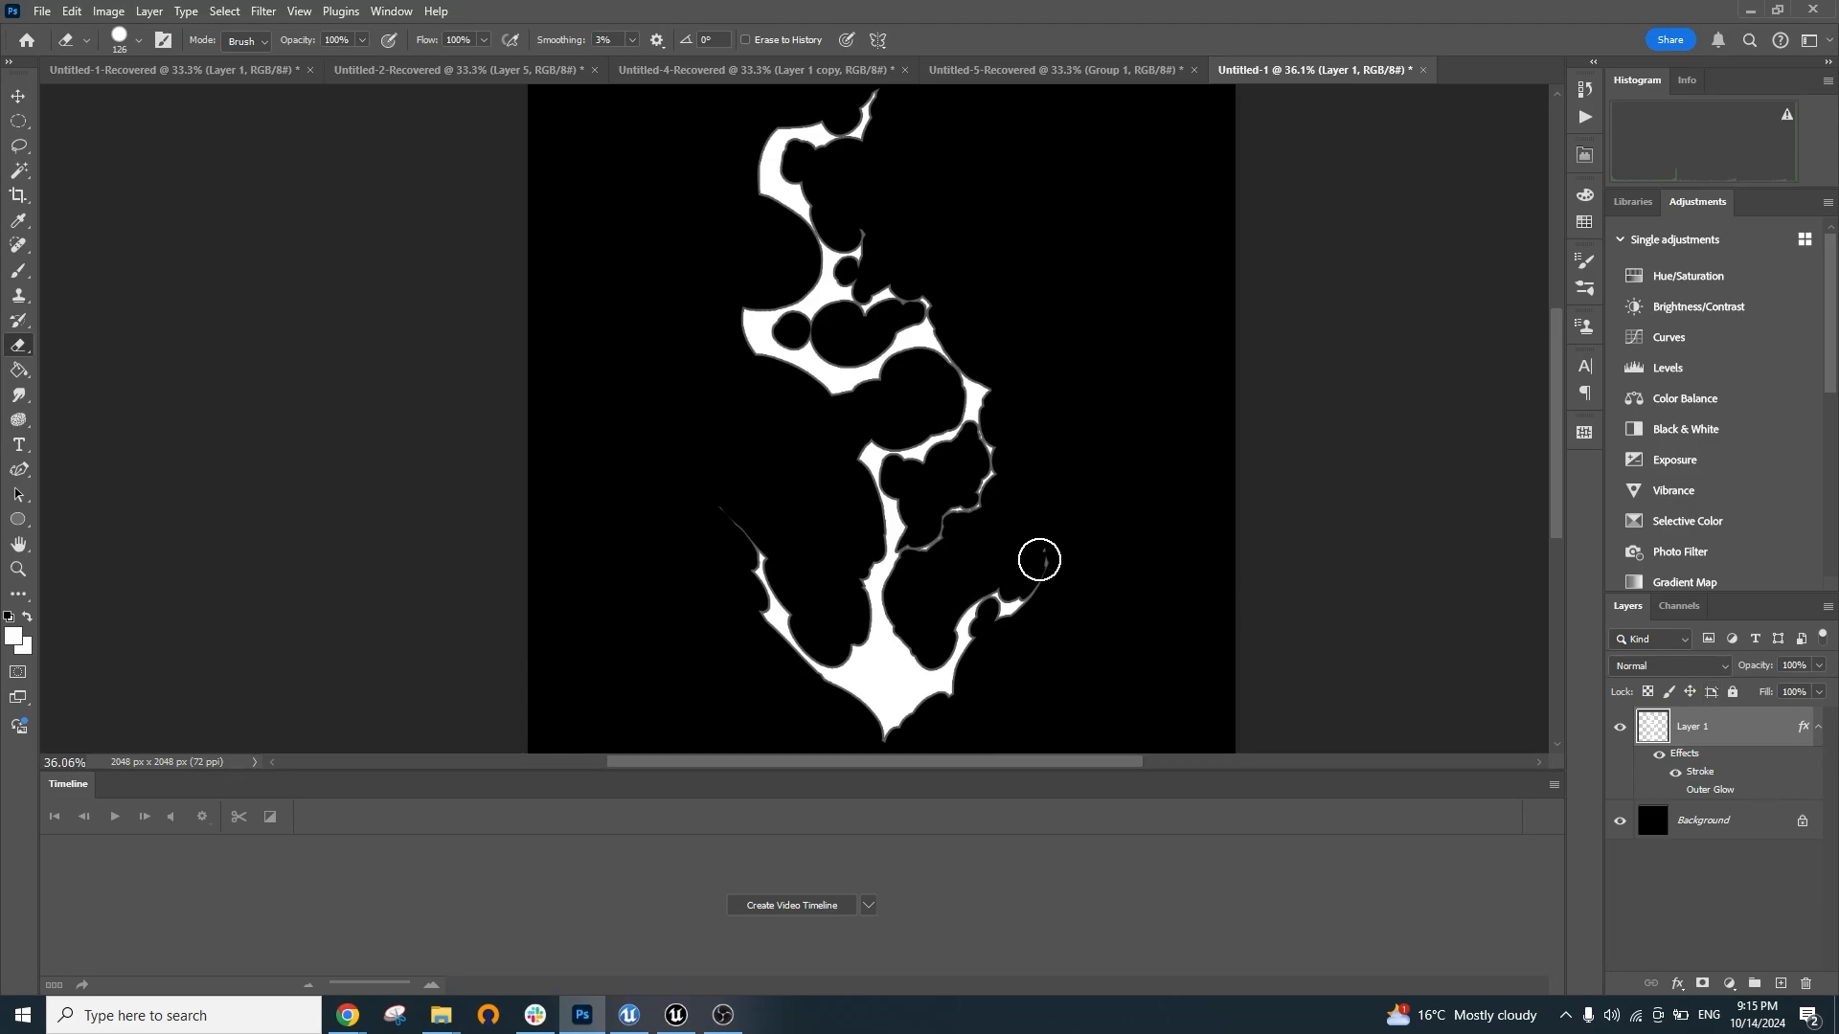
pyautogui.moveTo(1716, 732)
pyautogui.mouseDown()
pyautogui.moveTo(1724, 711)
pyautogui.moveTo(1736, 753)
pyautogui.moveTo(1729, 712)
pyautogui.mouseUp()
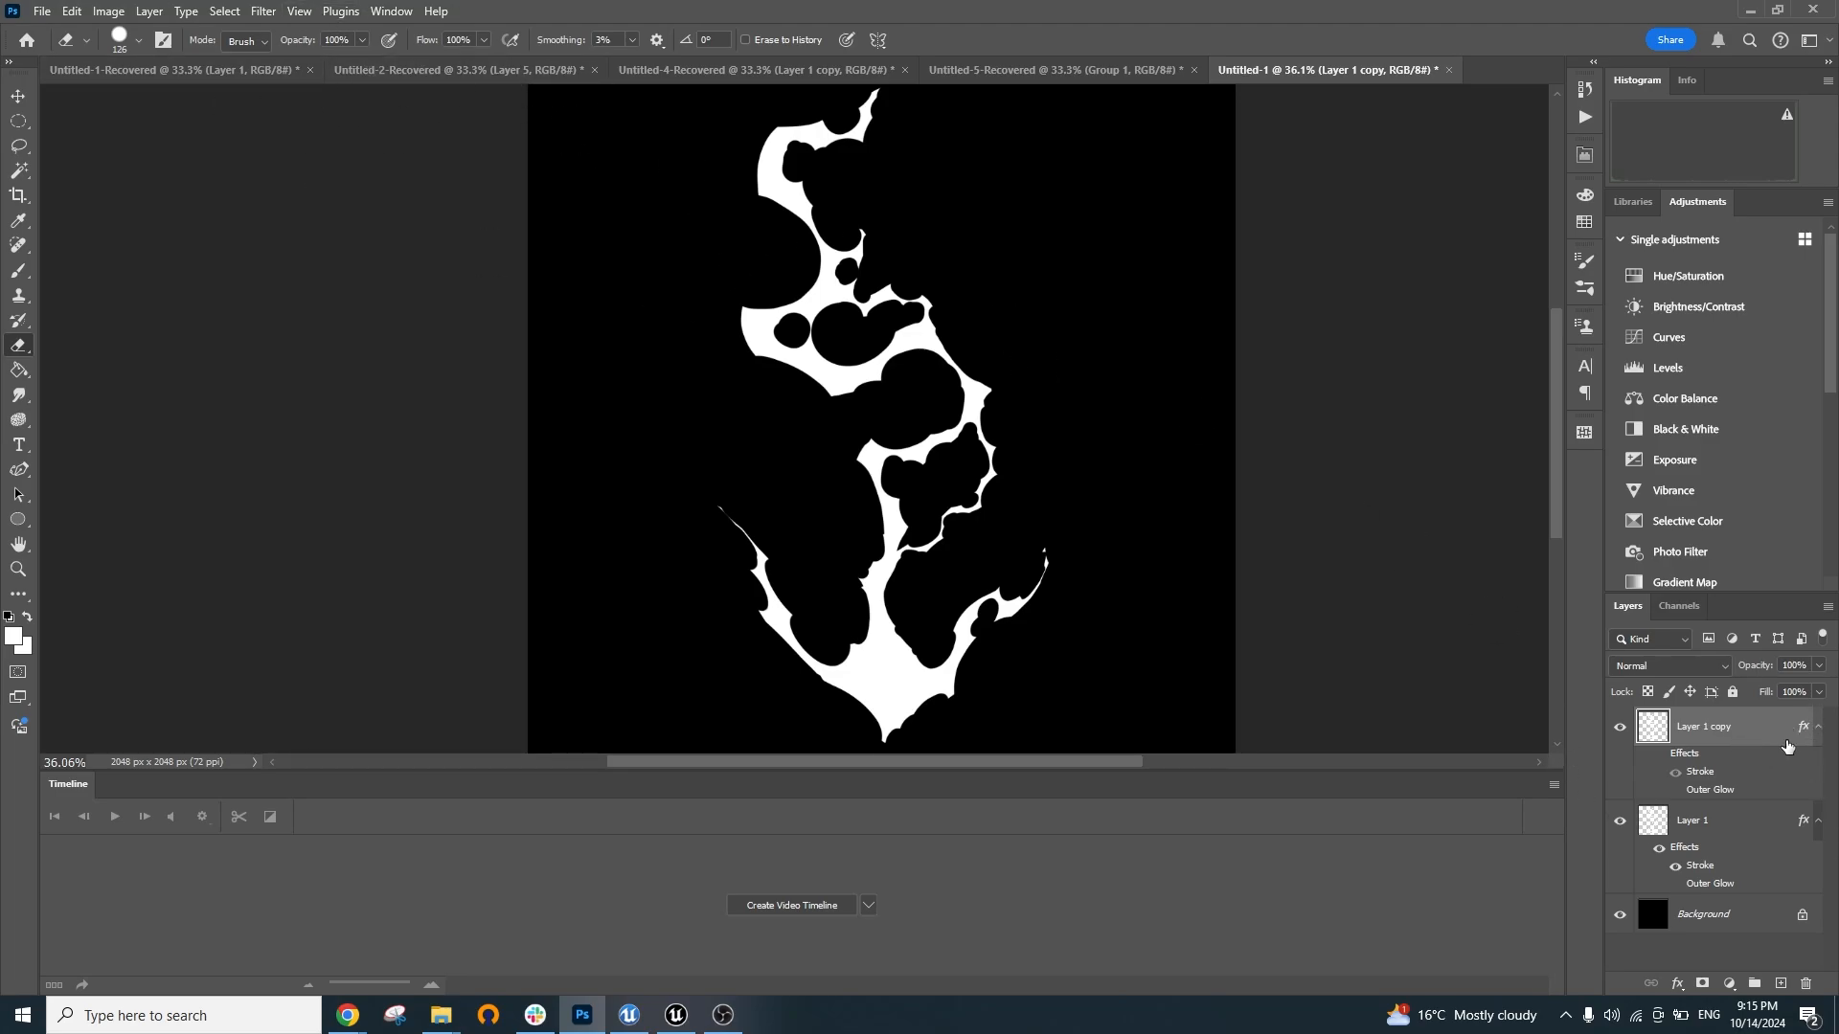
pyautogui.moveTo(1735, 742); pyautogui.dragTo(1713, 904)
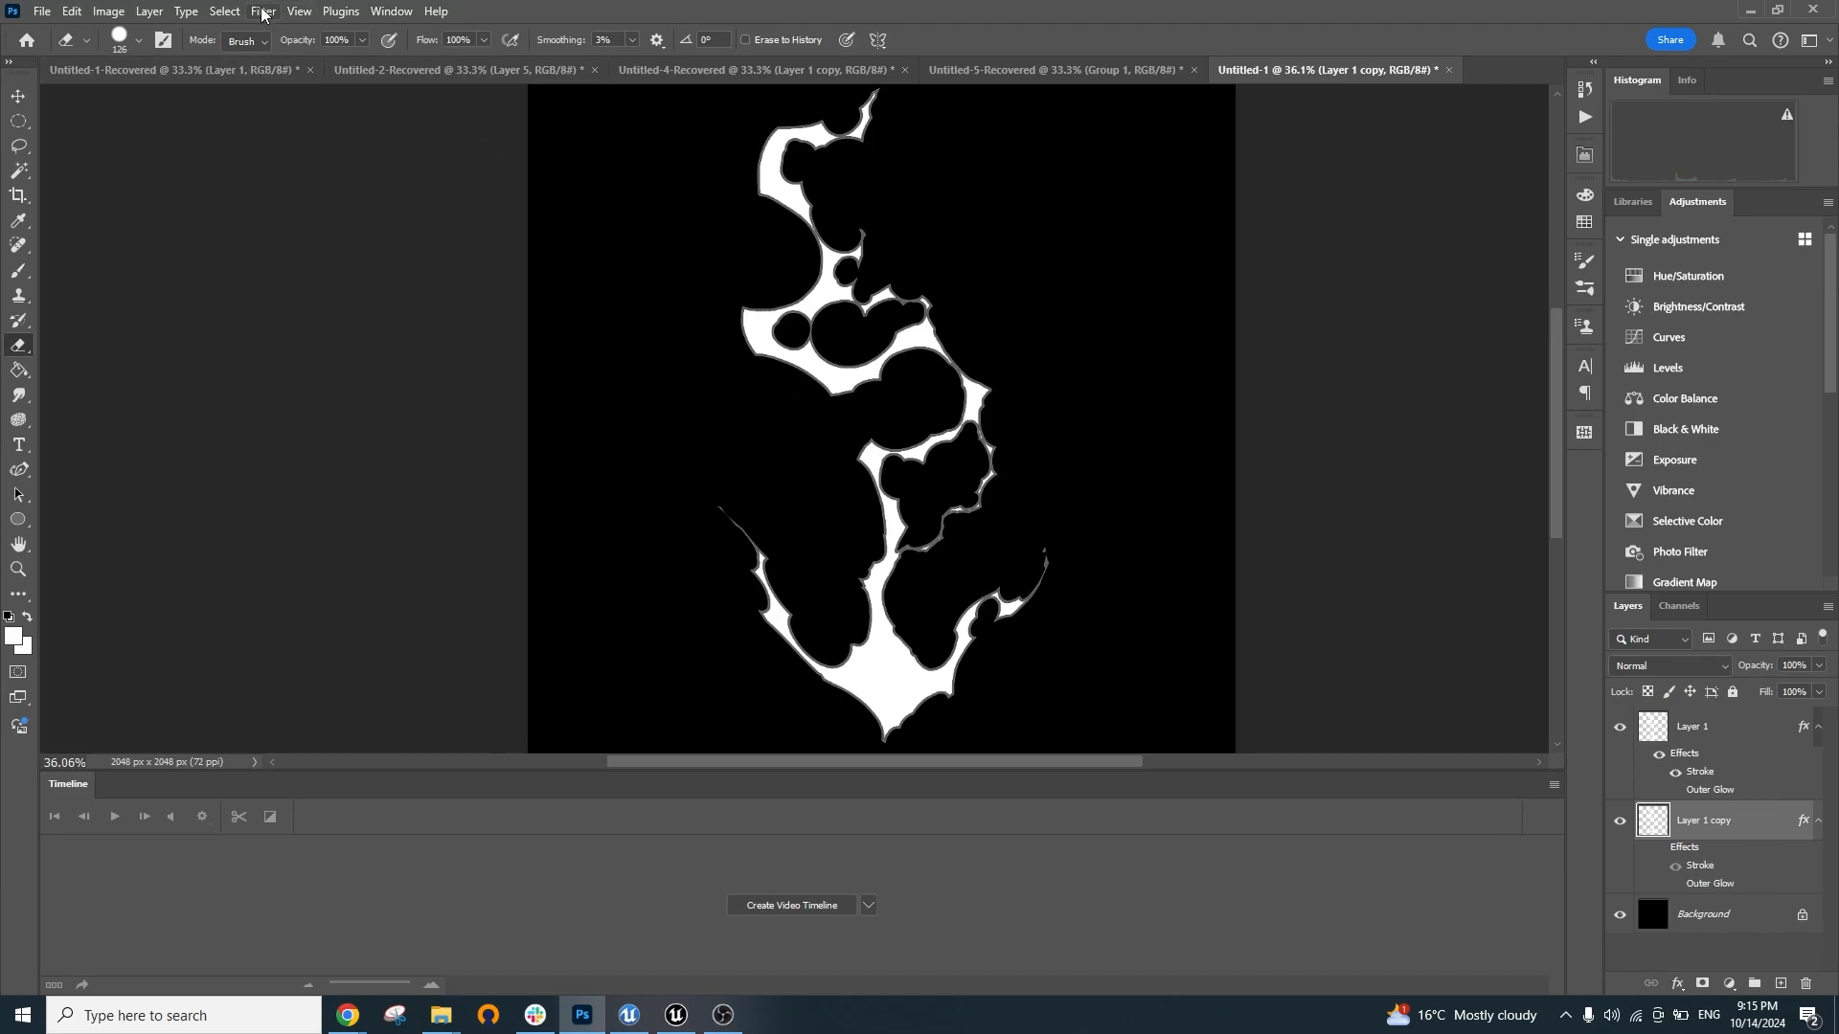
# Apply a Gaussian Blur with a radius of 26.3 pixels to the duplicate lightning layer
pyautogui.click(298, 11)
pyautogui.moveTo(264, 11)
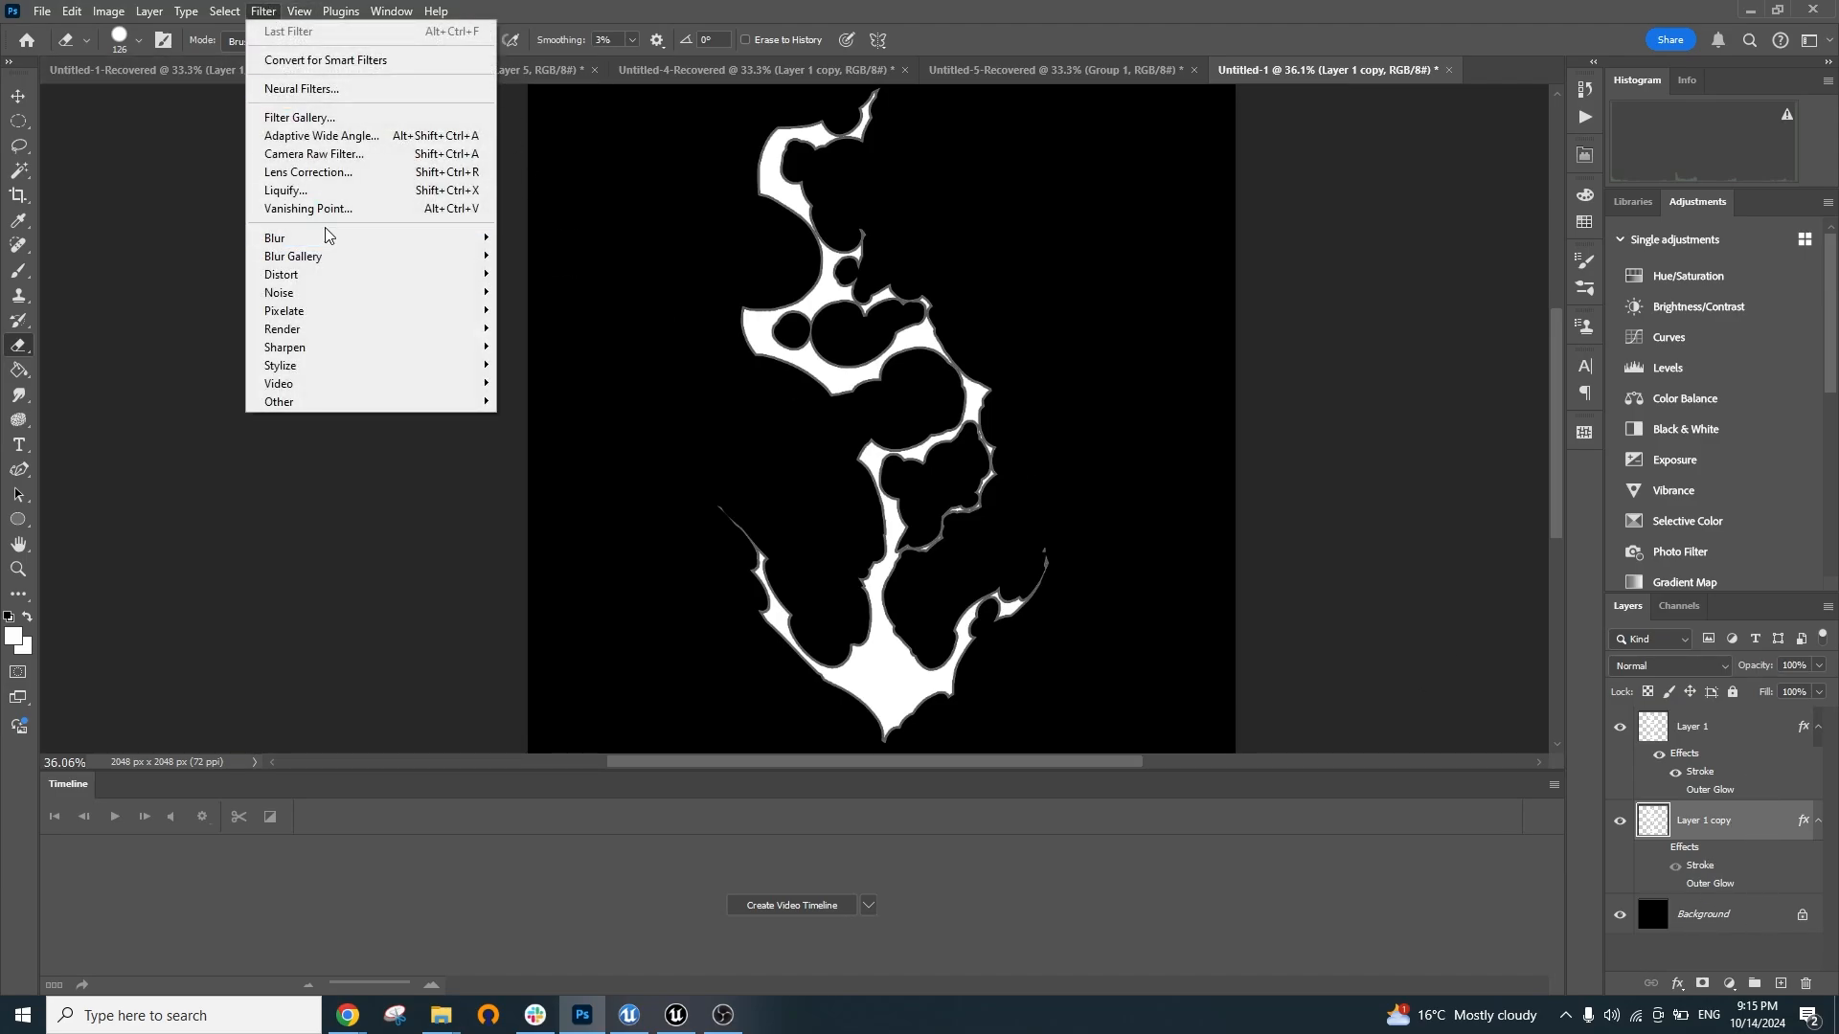
pyautogui.moveTo(330, 238)
pyautogui.click(554, 310)
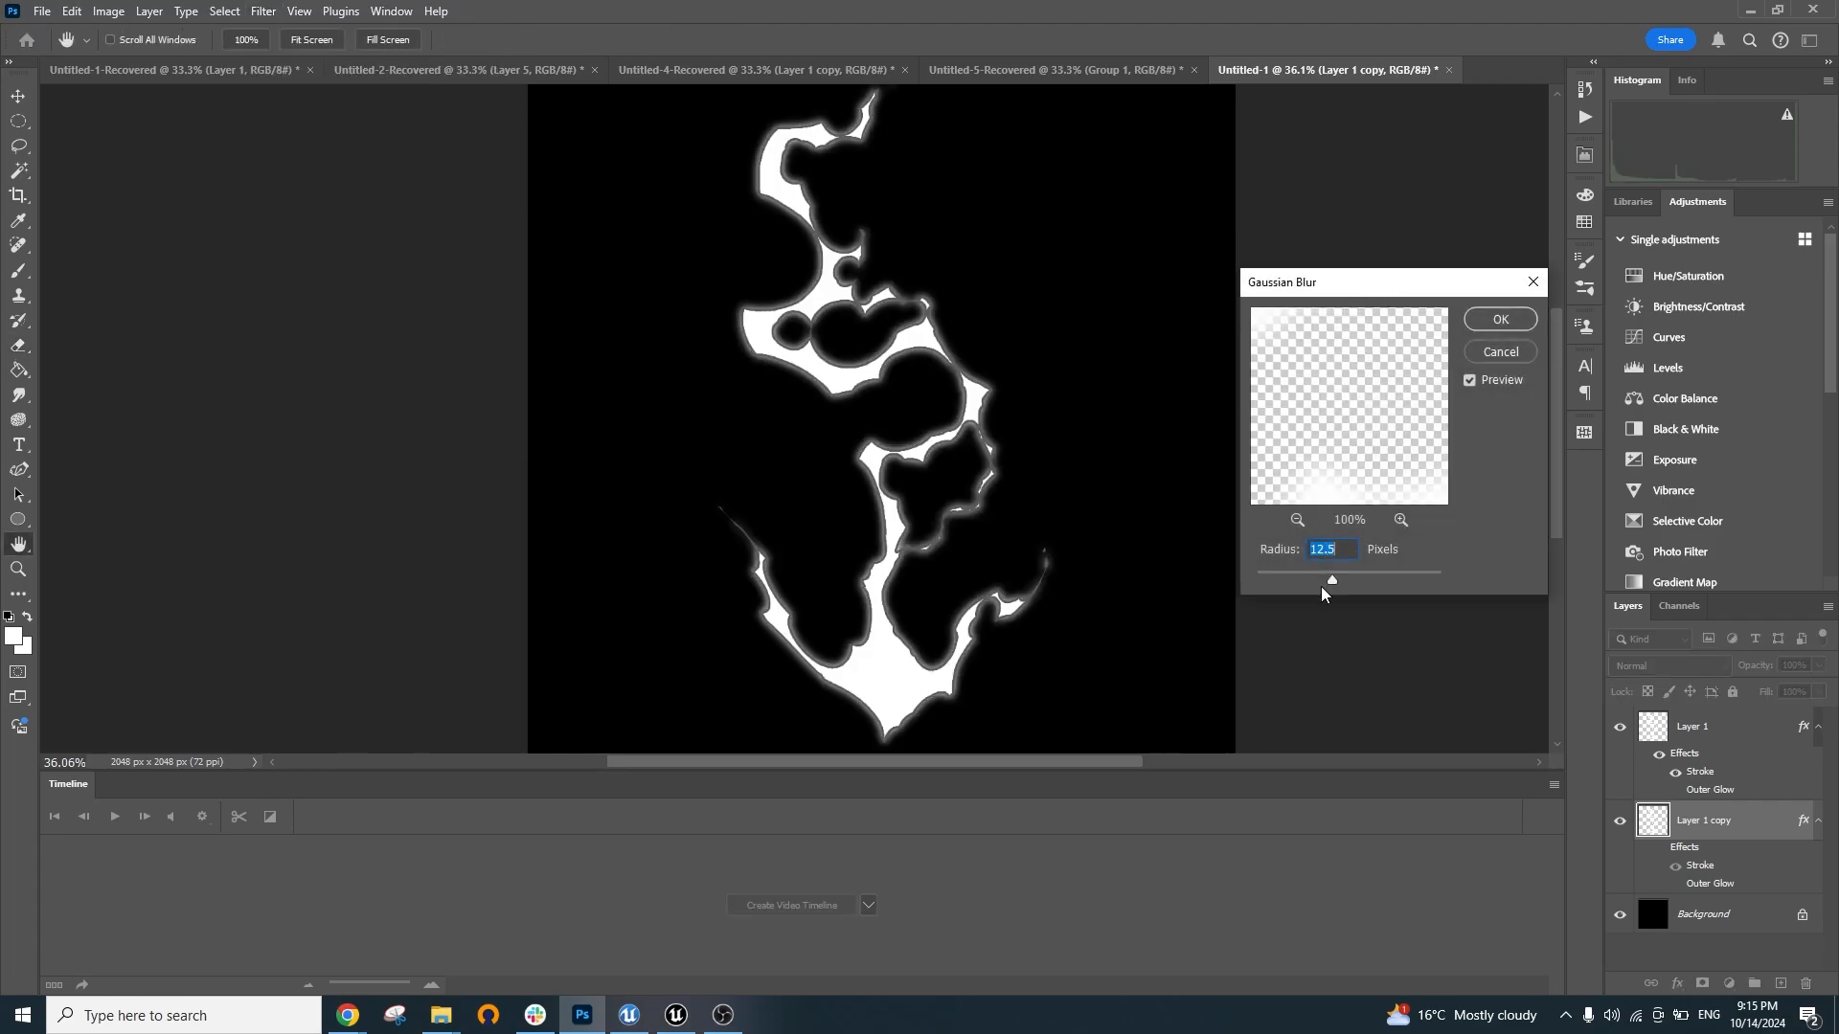
pyautogui.moveTo(1331, 580)
pyautogui.mouseDown()
pyautogui.moveTo(1359, 581)
pyautogui.moveTo(1342, 584)
pyautogui.mouseUp()
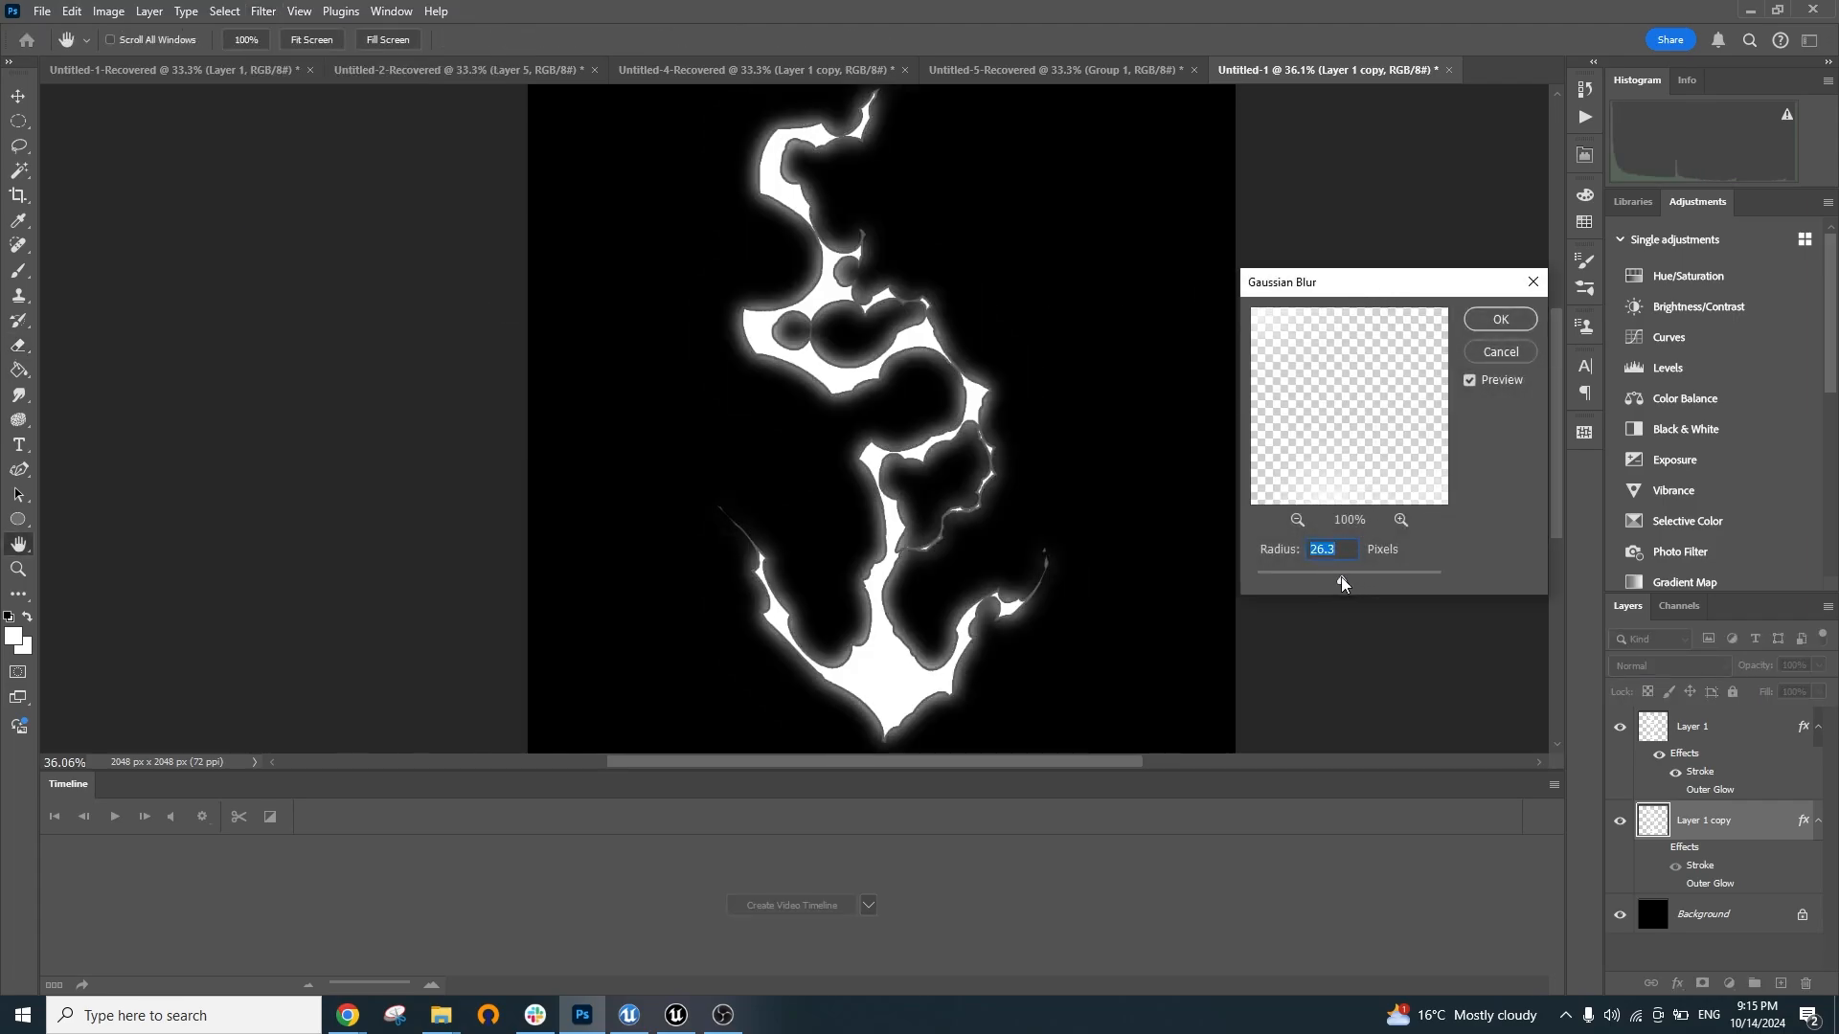
pyautogui.click(1501, 319)
pyautogui.press('e')
# Try the Screen blend mode on the blurred copy and move it above Layer 1
pyautogui.click(1671, 666)
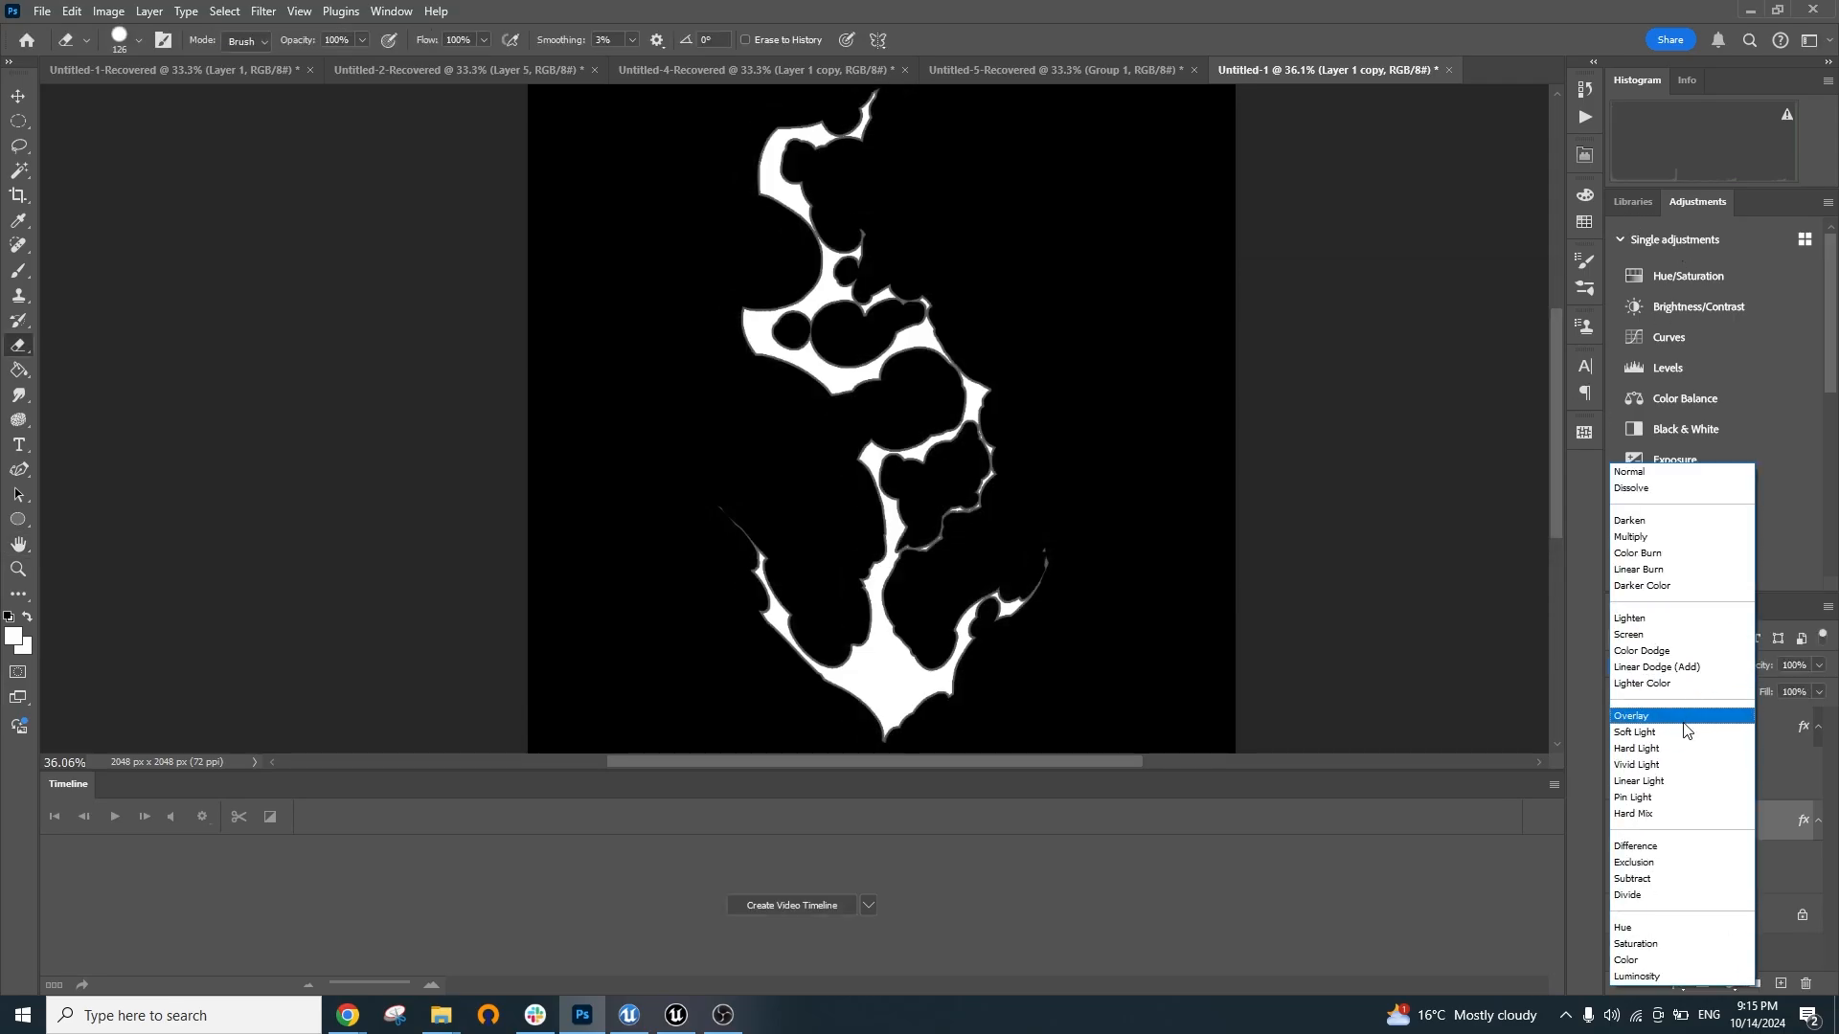
pyautogui.click(1698, 636)
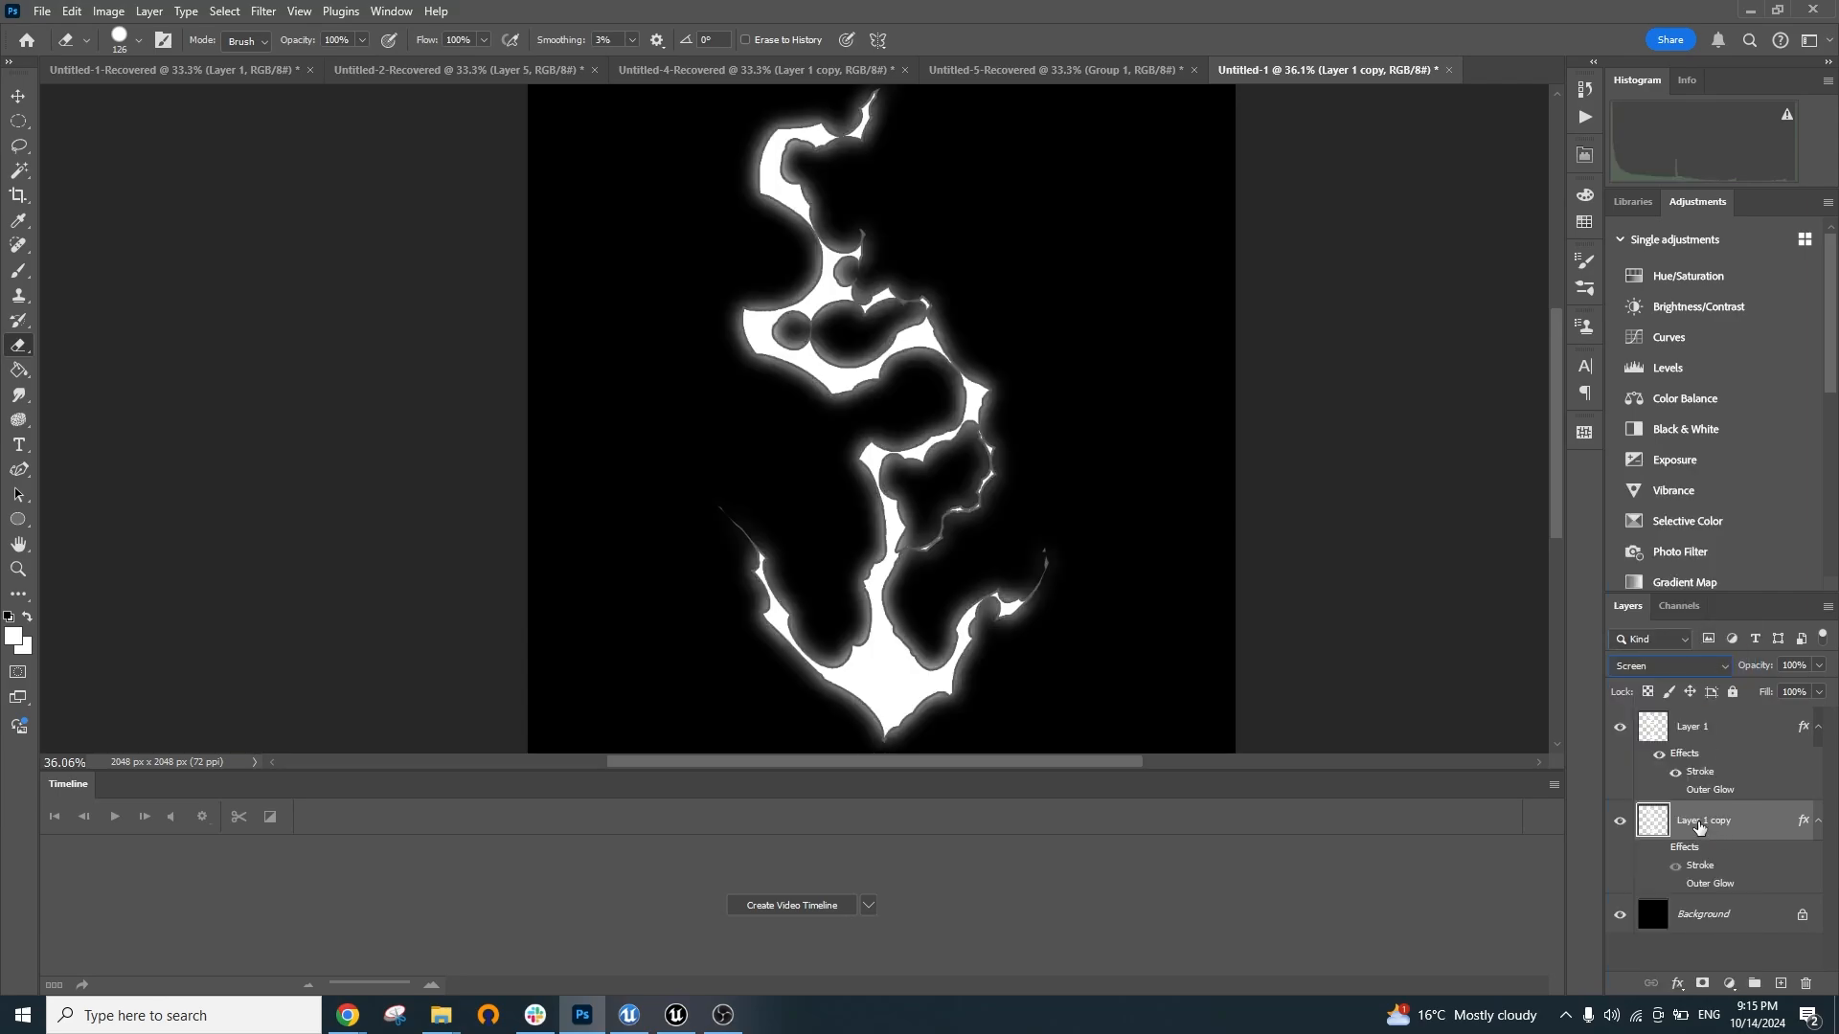
pyautogui.moveTo(1724, 833); pyautogui.dragTo(1715, 718)
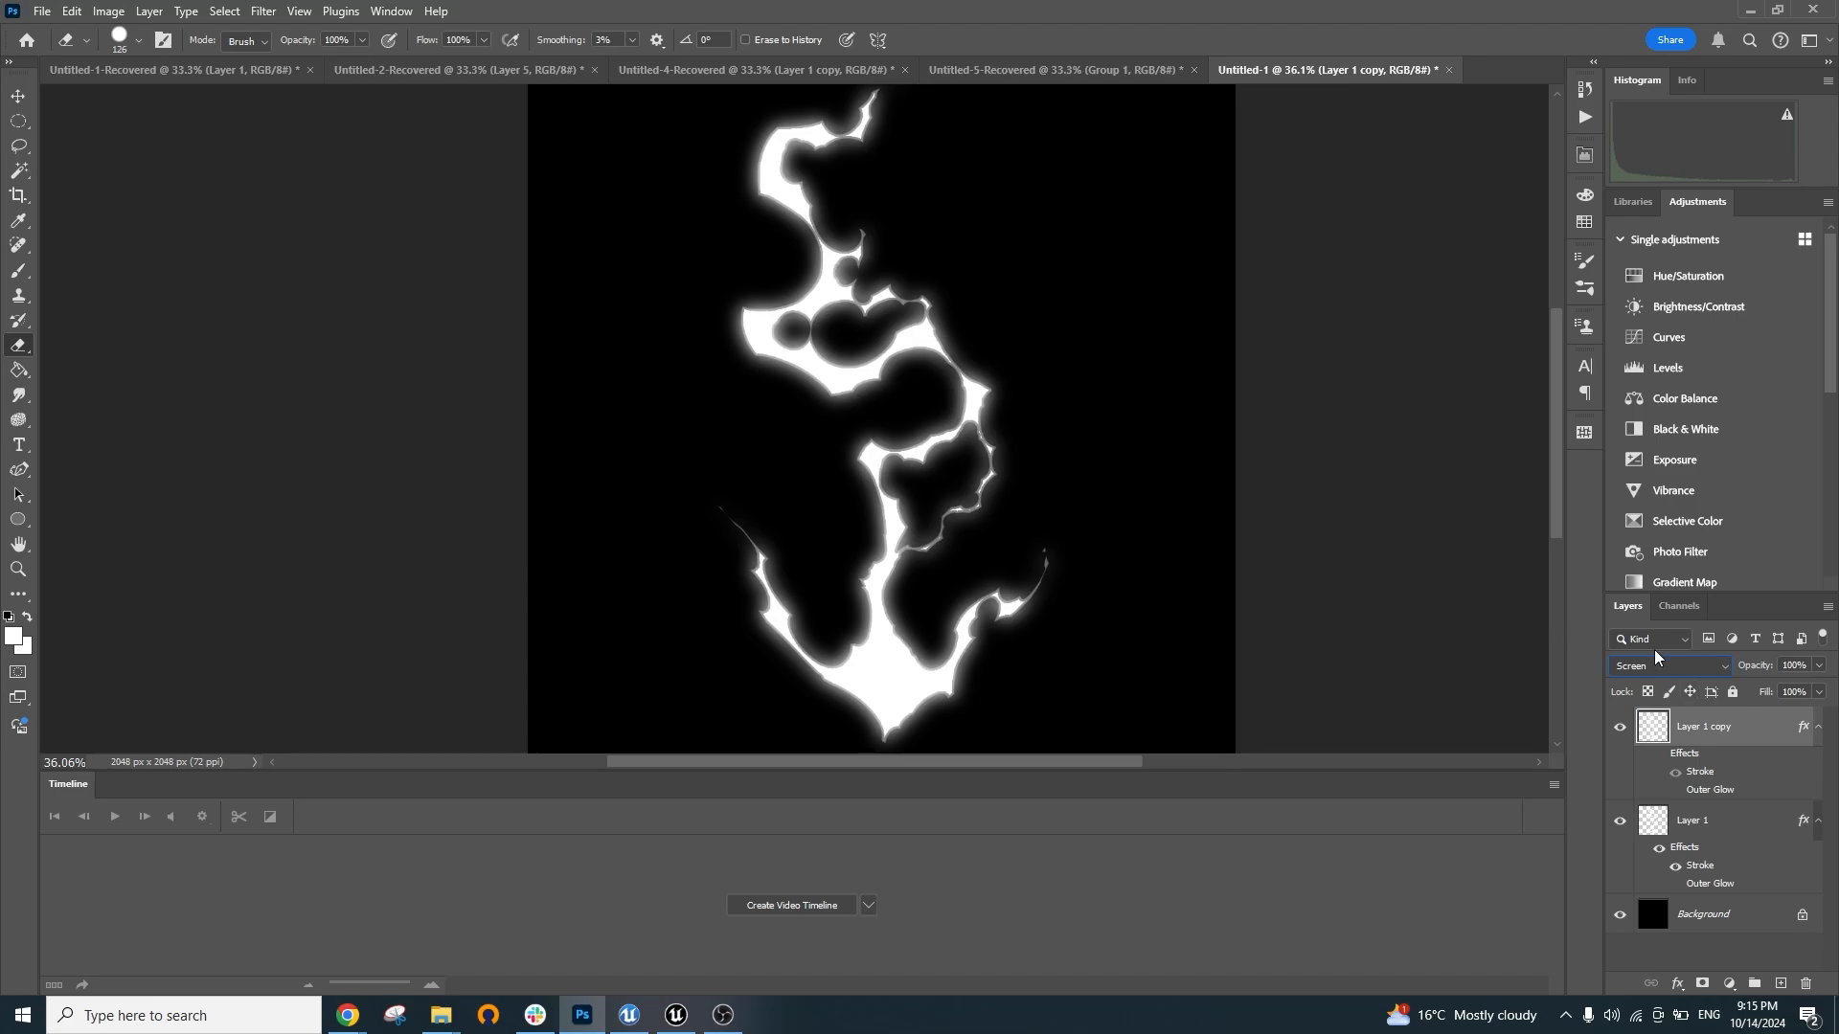
# Set the blurred copy beneath Layer 1 to the Hard Light blend mode at 65% opacity
pyautogui.click(1695, 661)
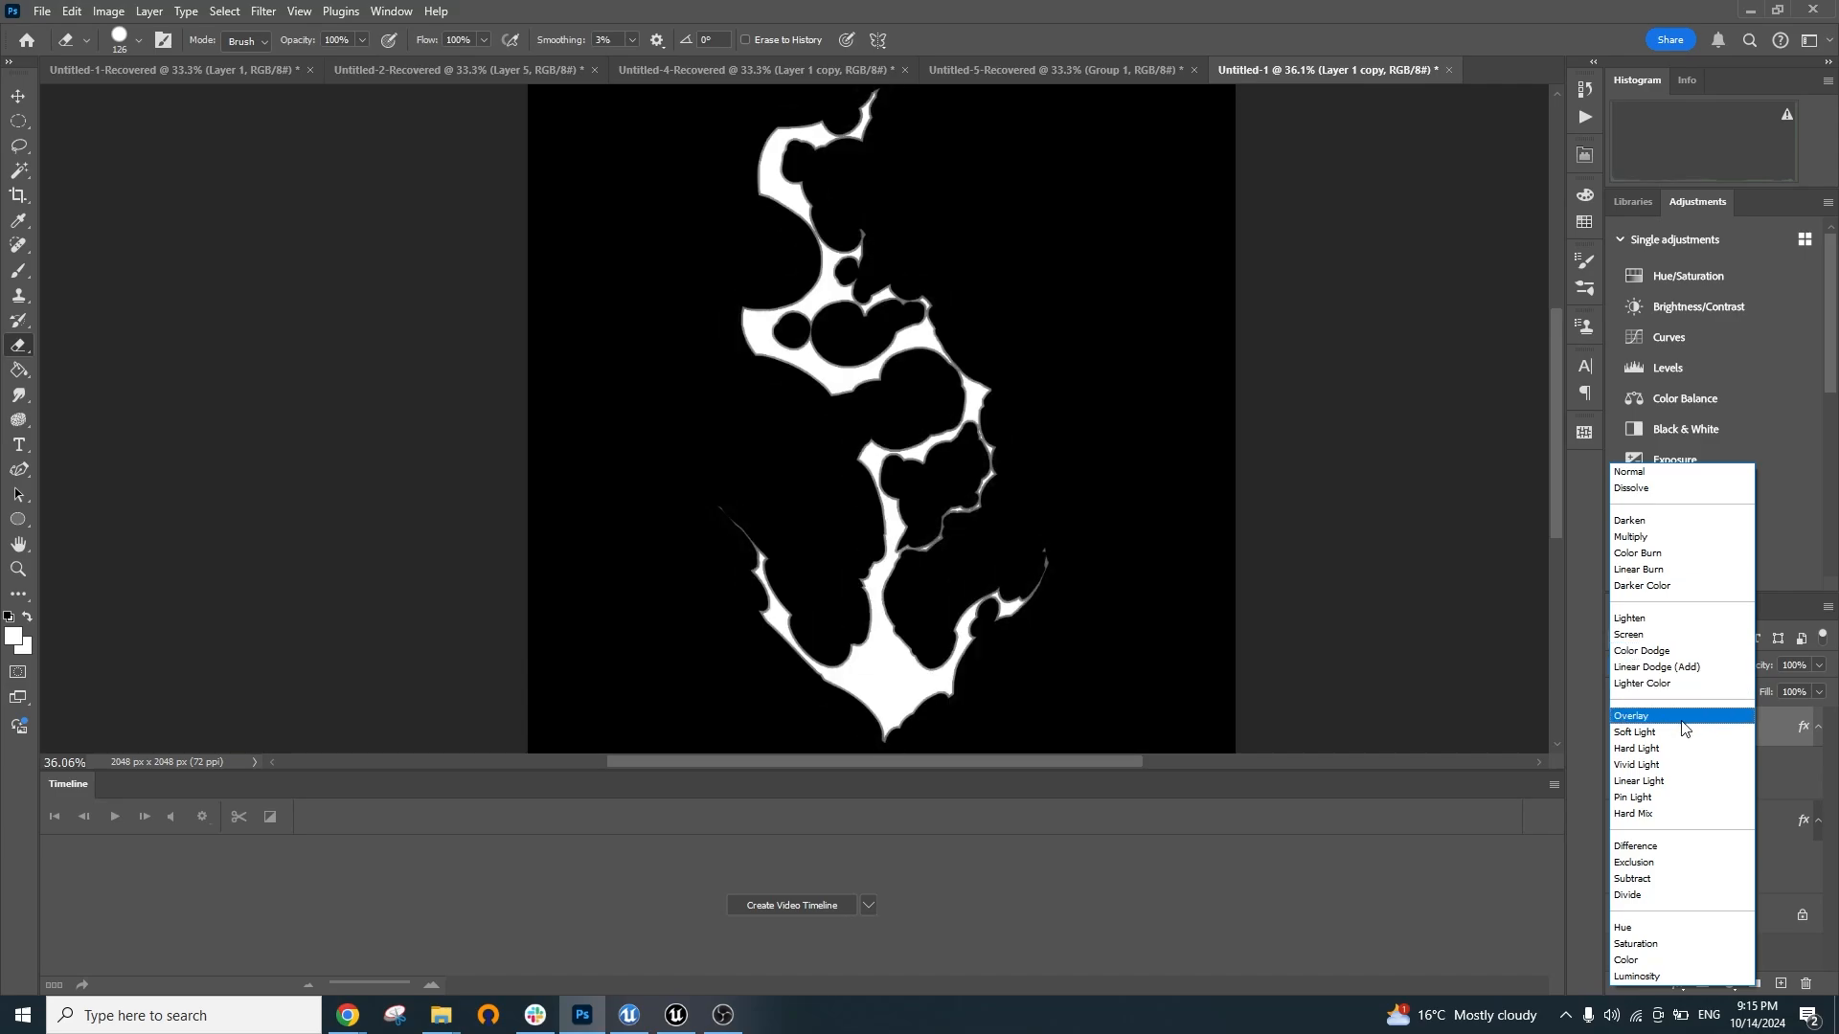
pyautogui.click(1685, 749)
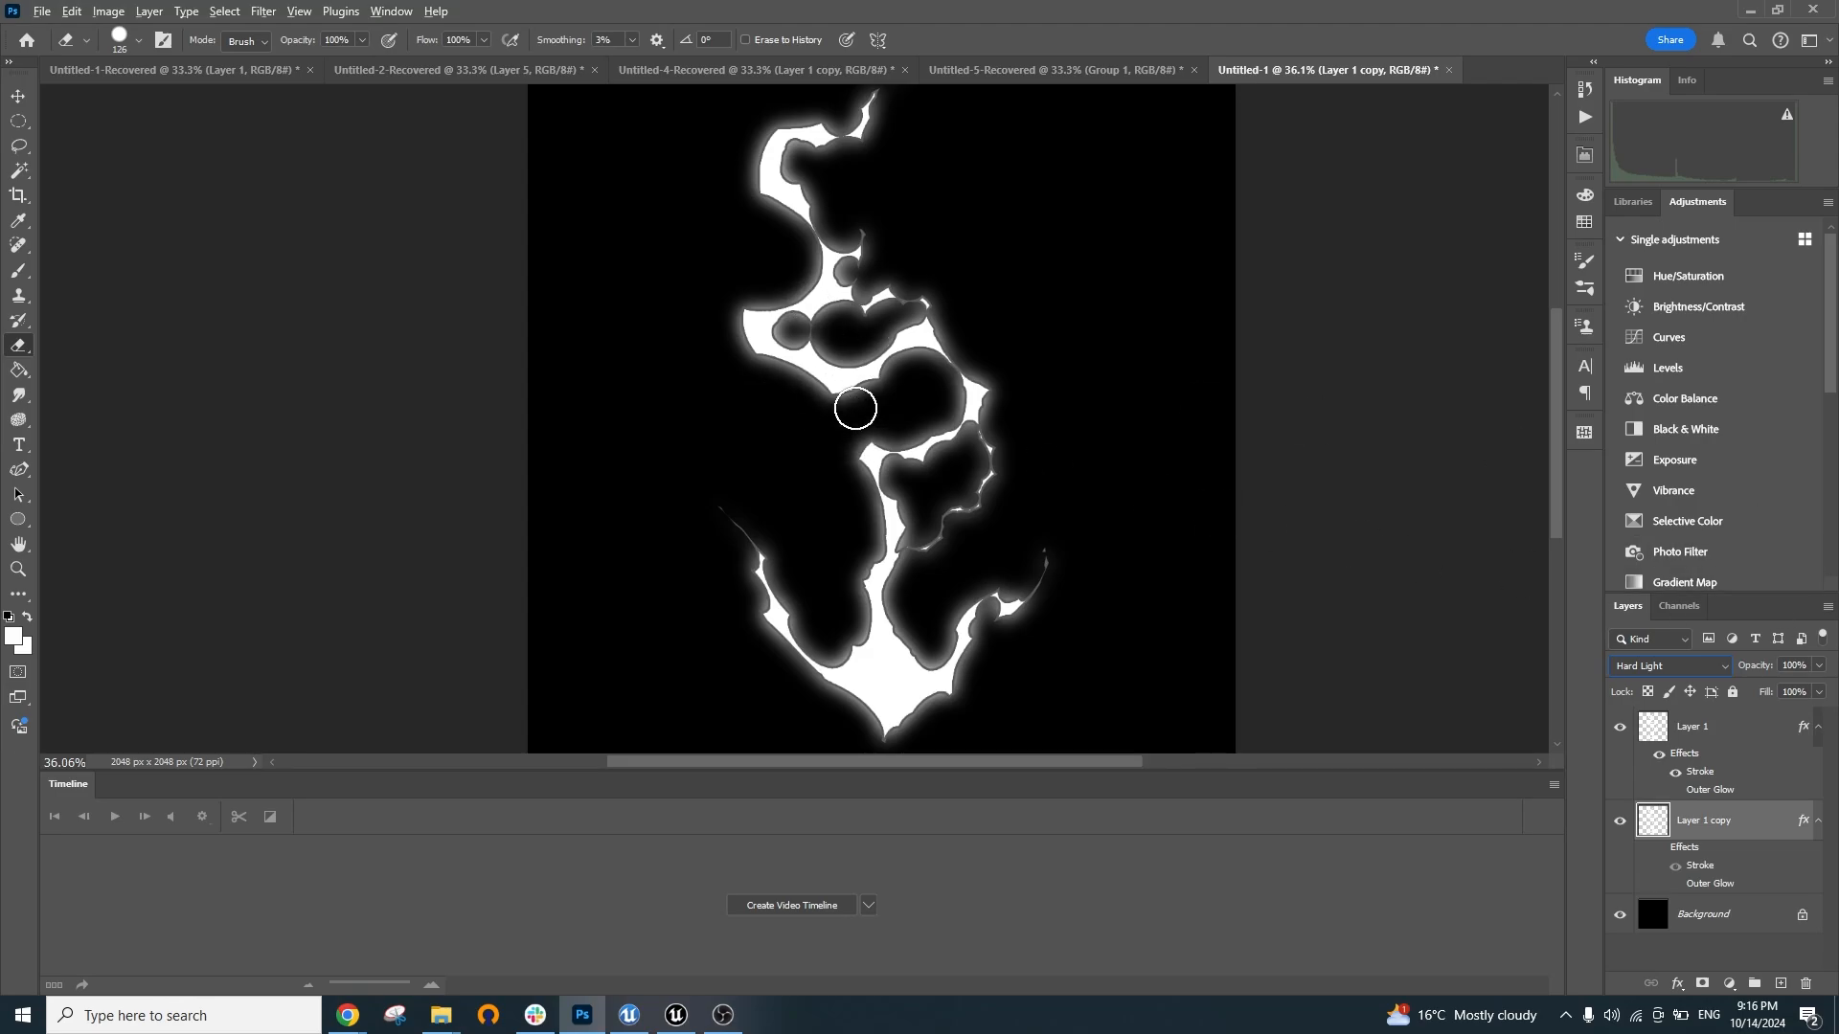
pyautogui.click(1819, 667)
pyautogui.moveTo(1816, 670)
pyautogui.mouseDown()
pyautogui.moveTo(1745, 692)
pyautogui.moveTo(1788, 694)
pyautogui.mouseUp()
pyautogui.scroll(-5, 1079, 588)
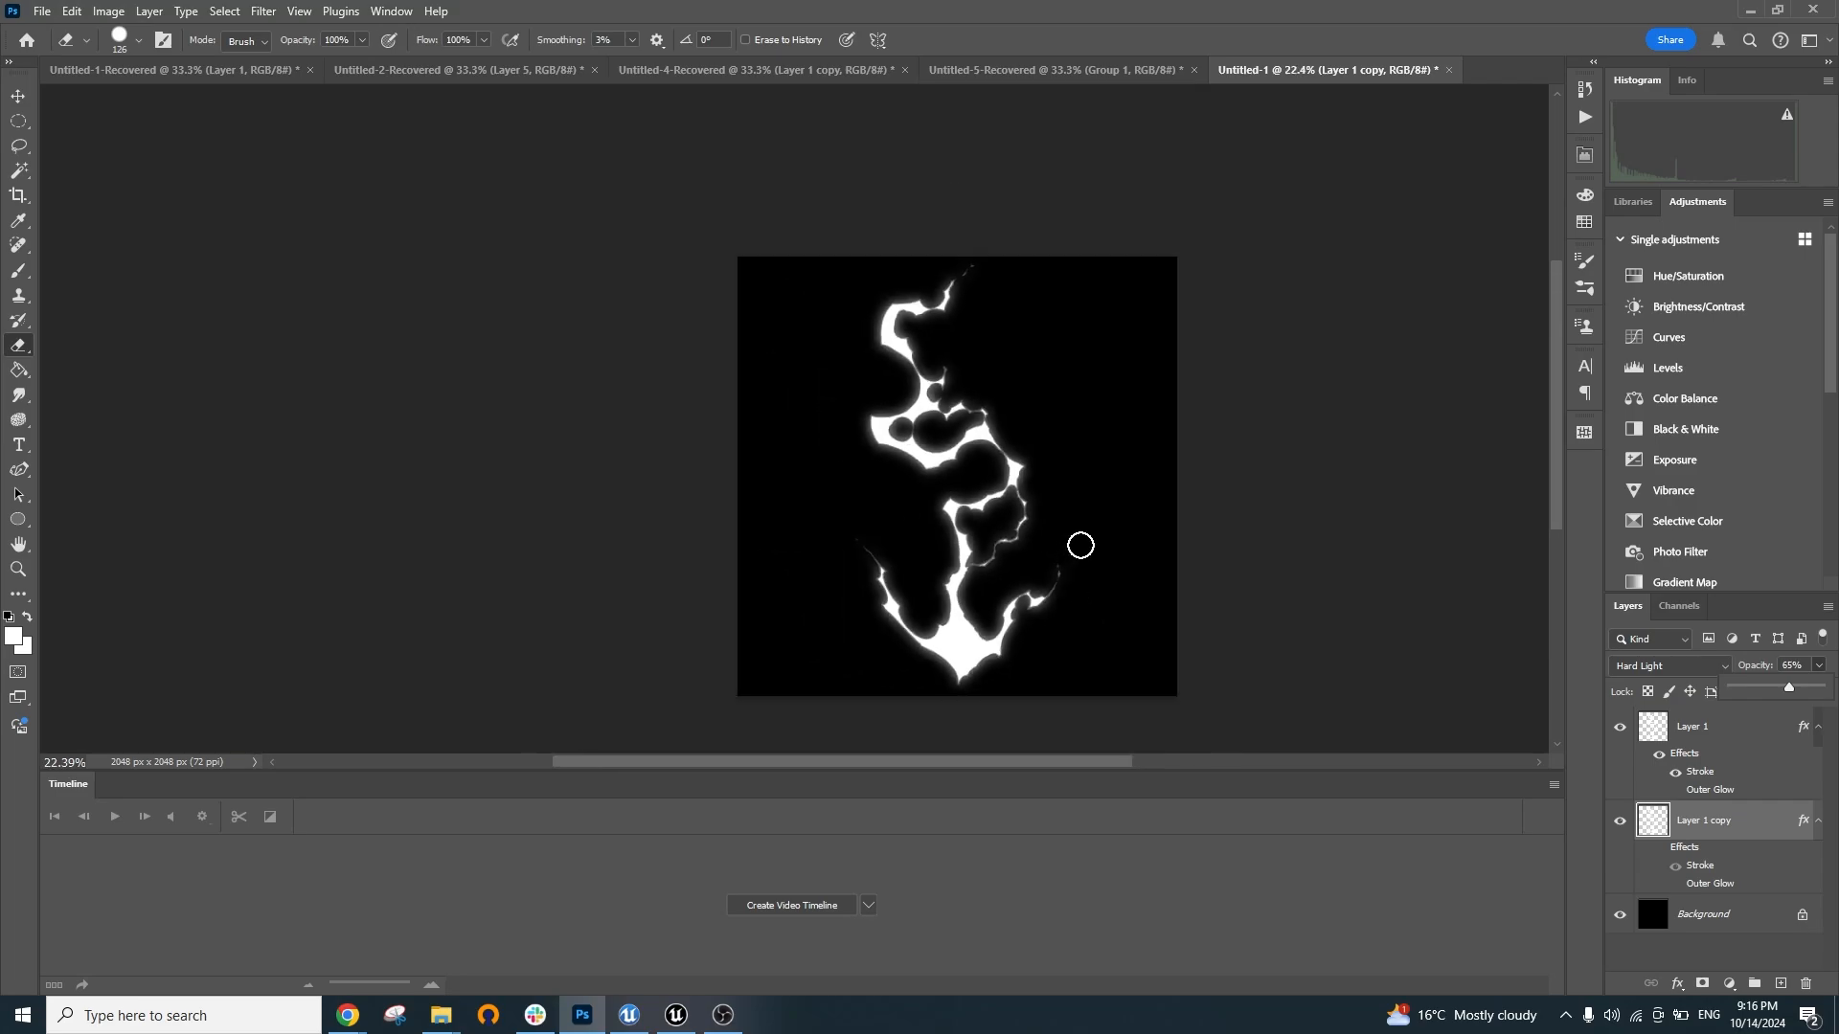
pyautogui.scroll(4, 1082, 544)
pyautogui.moveTo(1201, 510); pyautogui.dragTo(1135, 408)
pyautogui.scroll(-3, 960, 303)
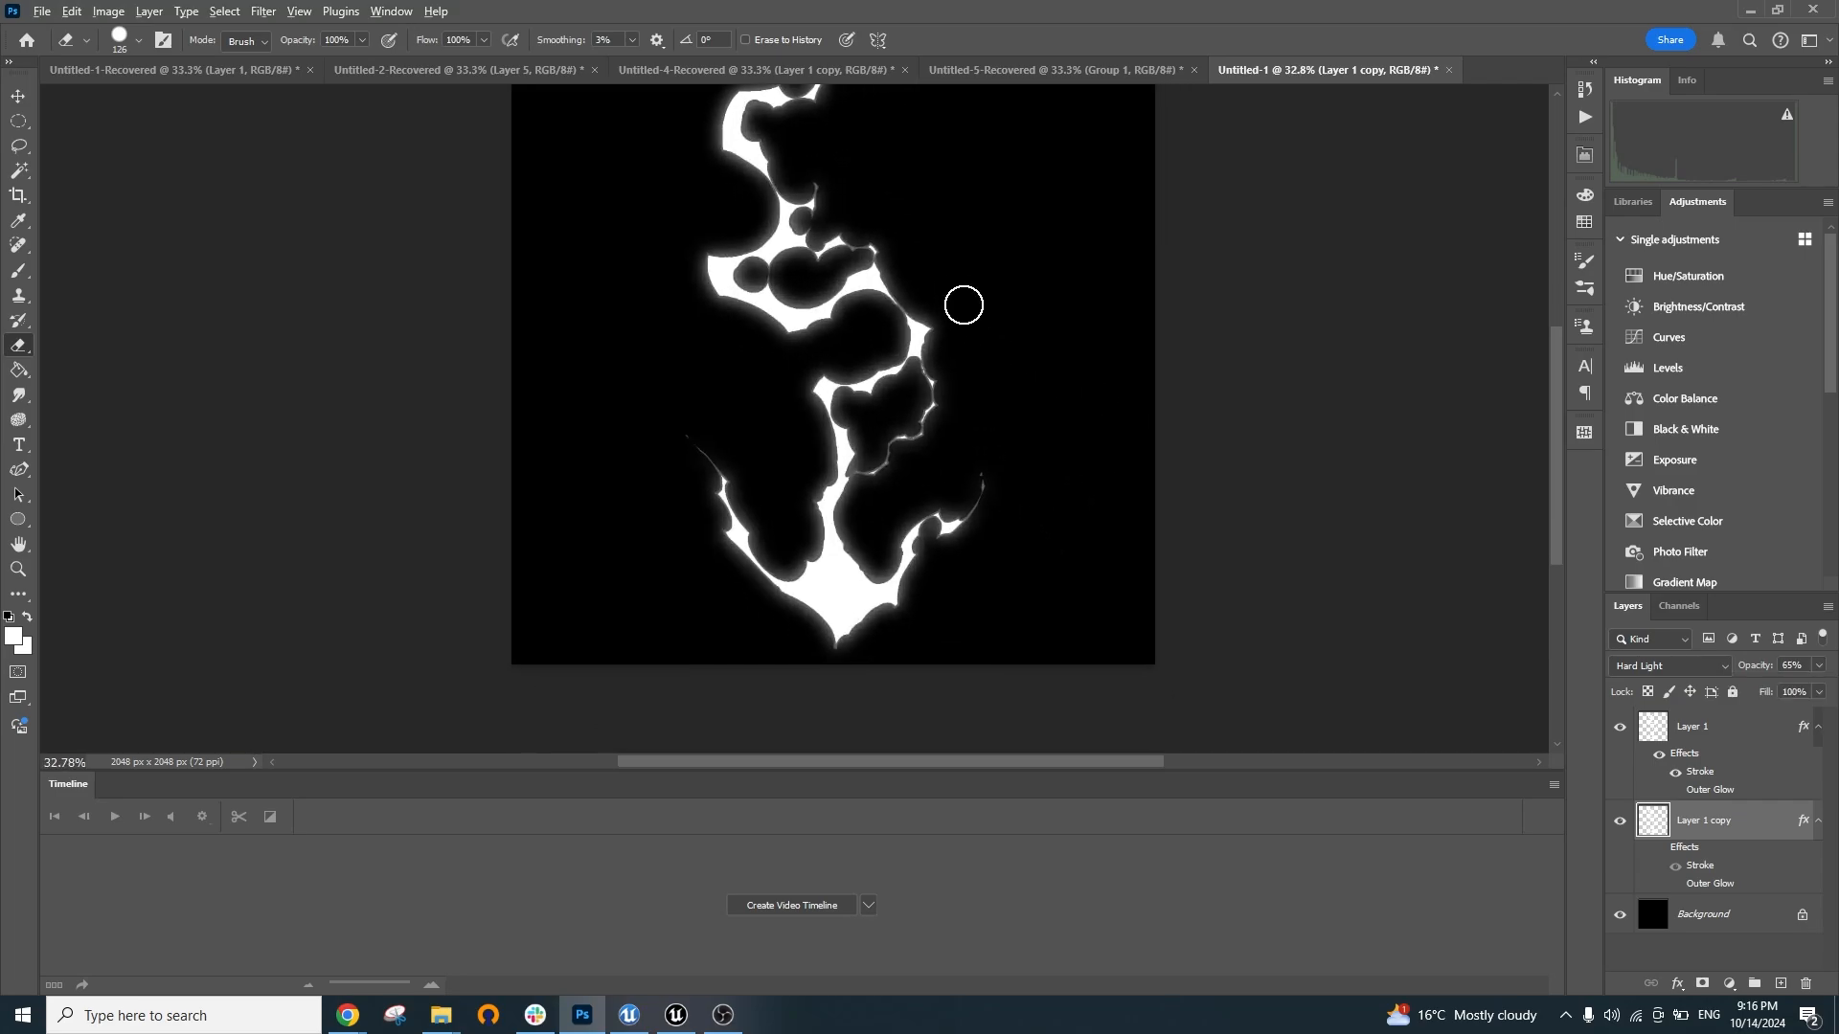
pyautogui.moveTo(956, 287); pyautogui.dragTo(900, 338)
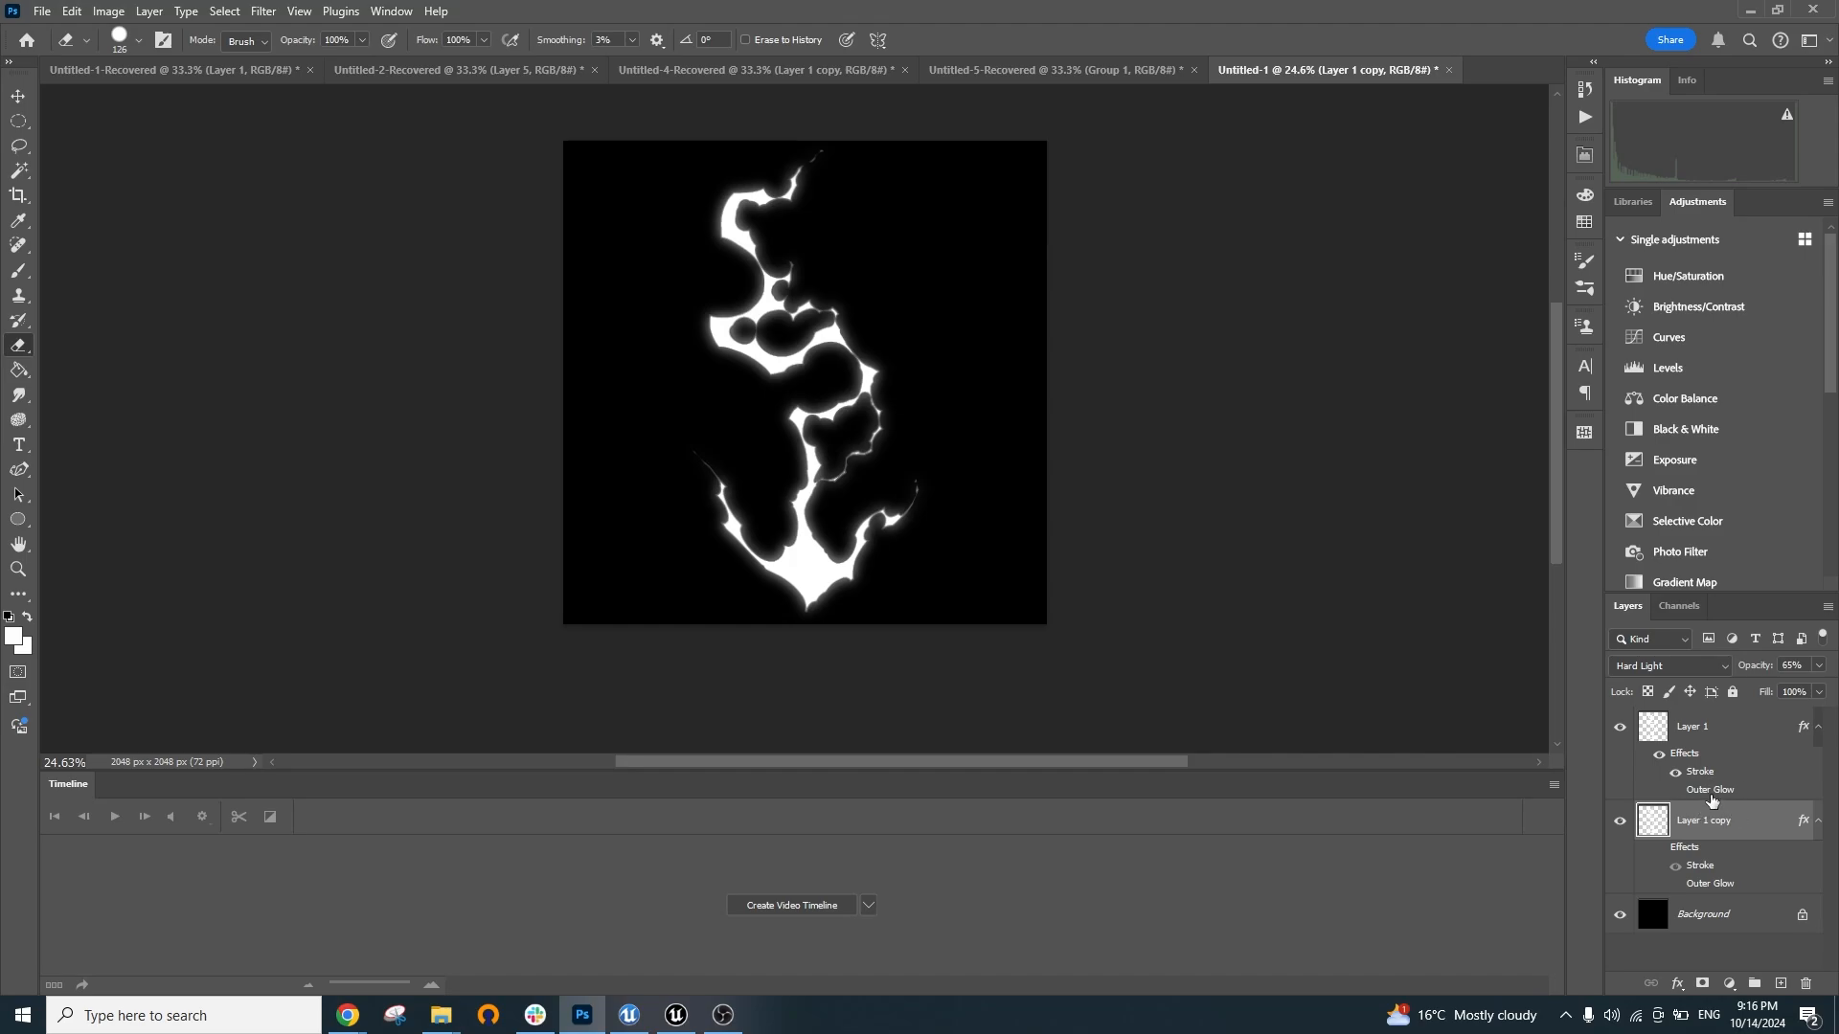
# Try the Outer Glow on Layer 1 again together with the blurred copy
pyautogui.doubleClick(1738, 735)
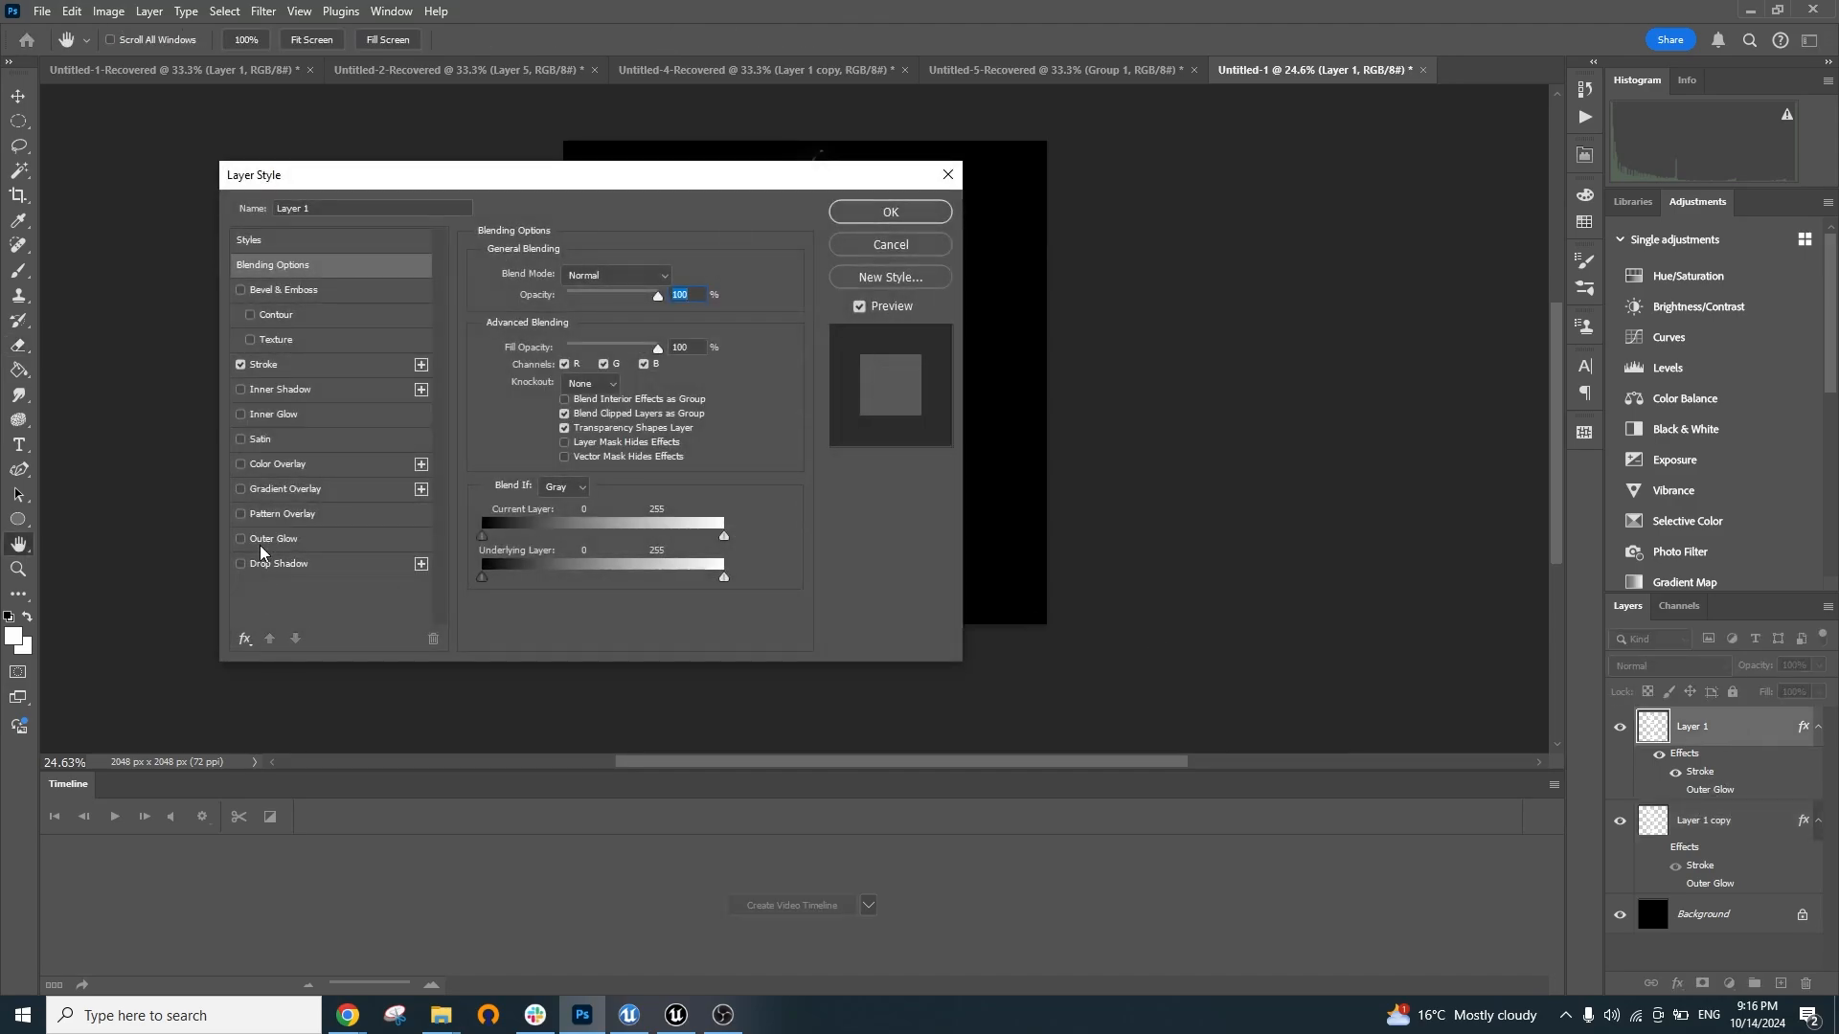
pyautogui.click(260, 553)
pyautogui.moveTo(704, 180); pyautogui.dragTo(627, 192)
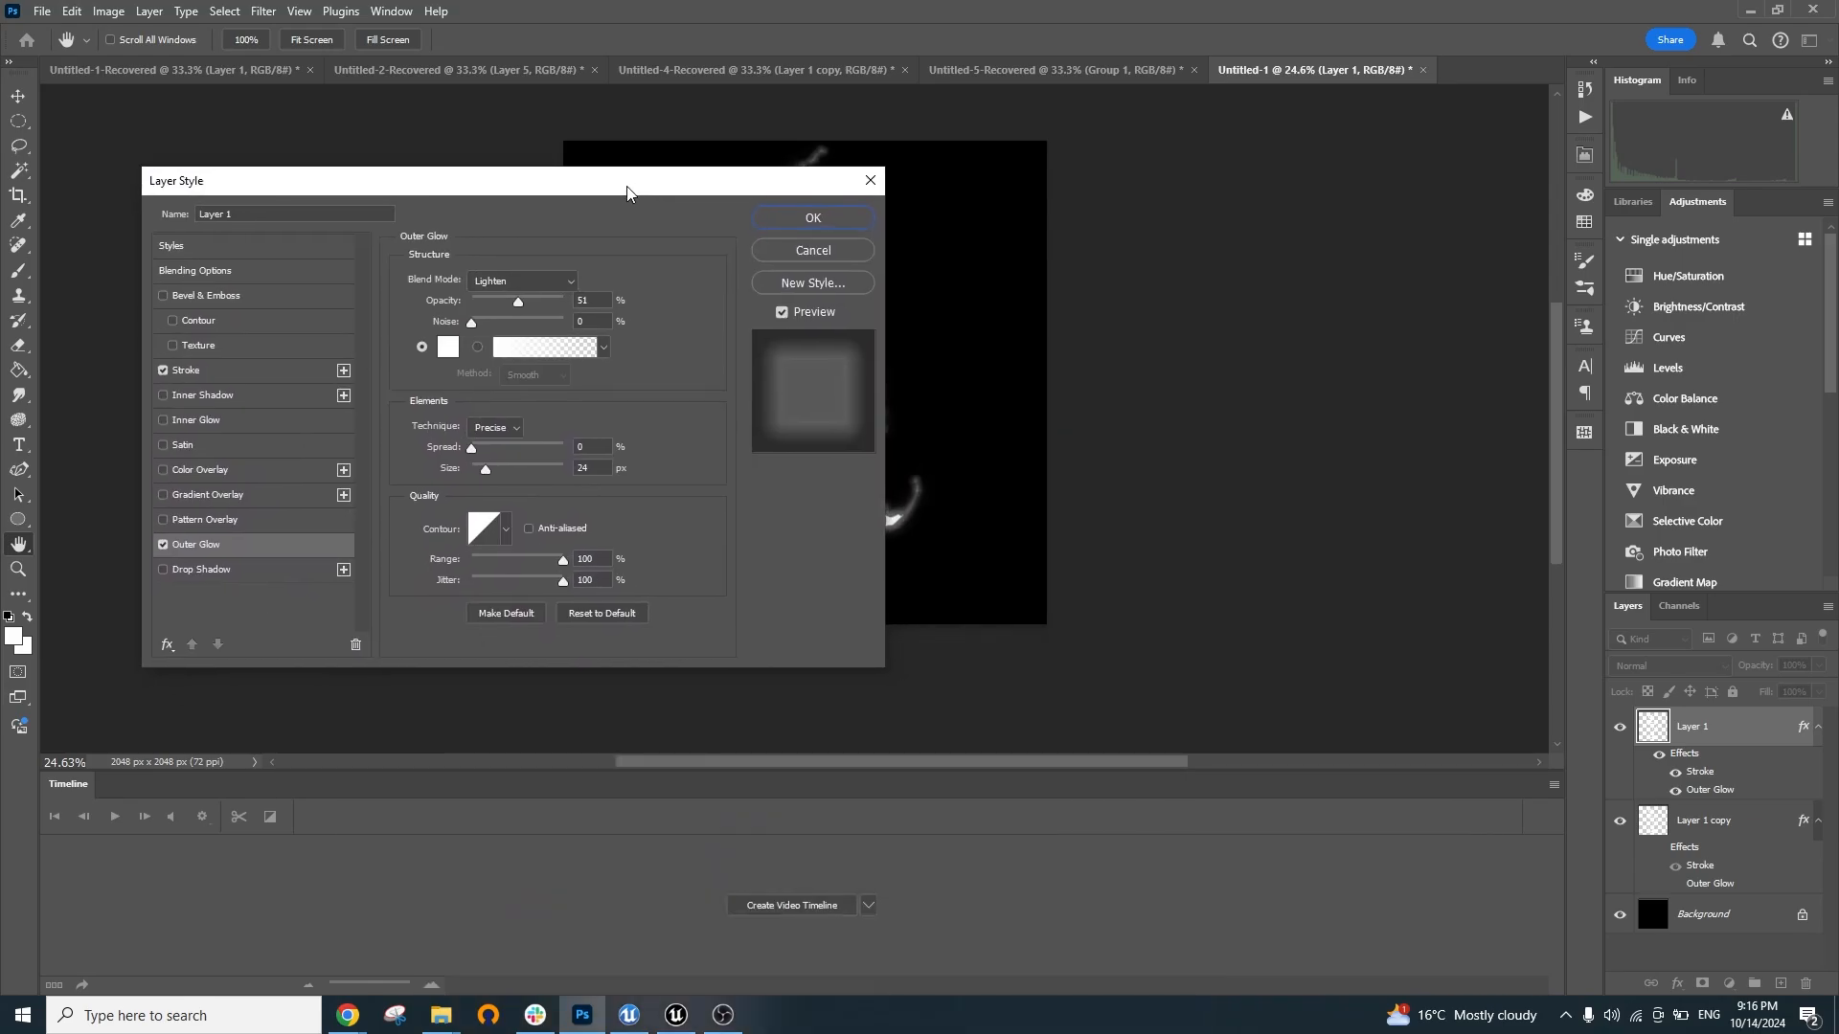
pyautogui.click(163, 544)
pyautogui.click(812, 217)
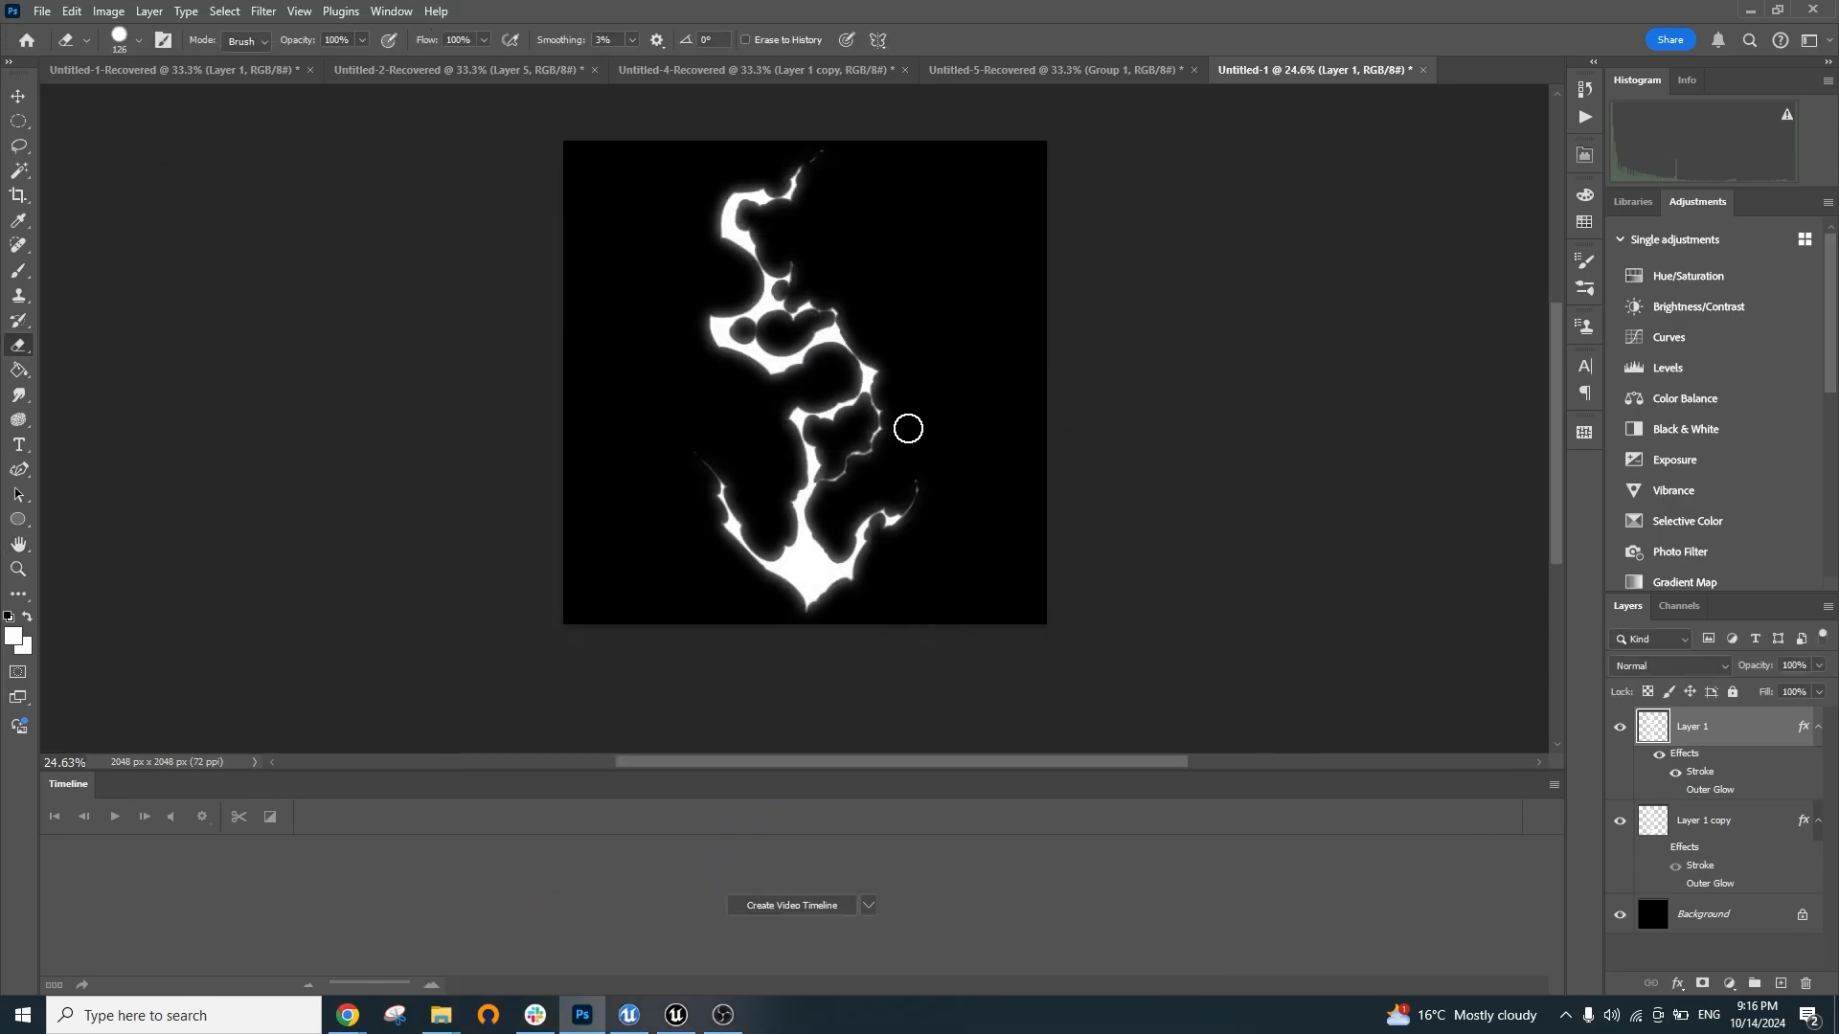
# Add a new layer above Layer 1 and fill it with the blue color 2aa2ff
pyautogui.scroll(4, 794, 407)
pyautogui.scroll(-2, 795, 407)
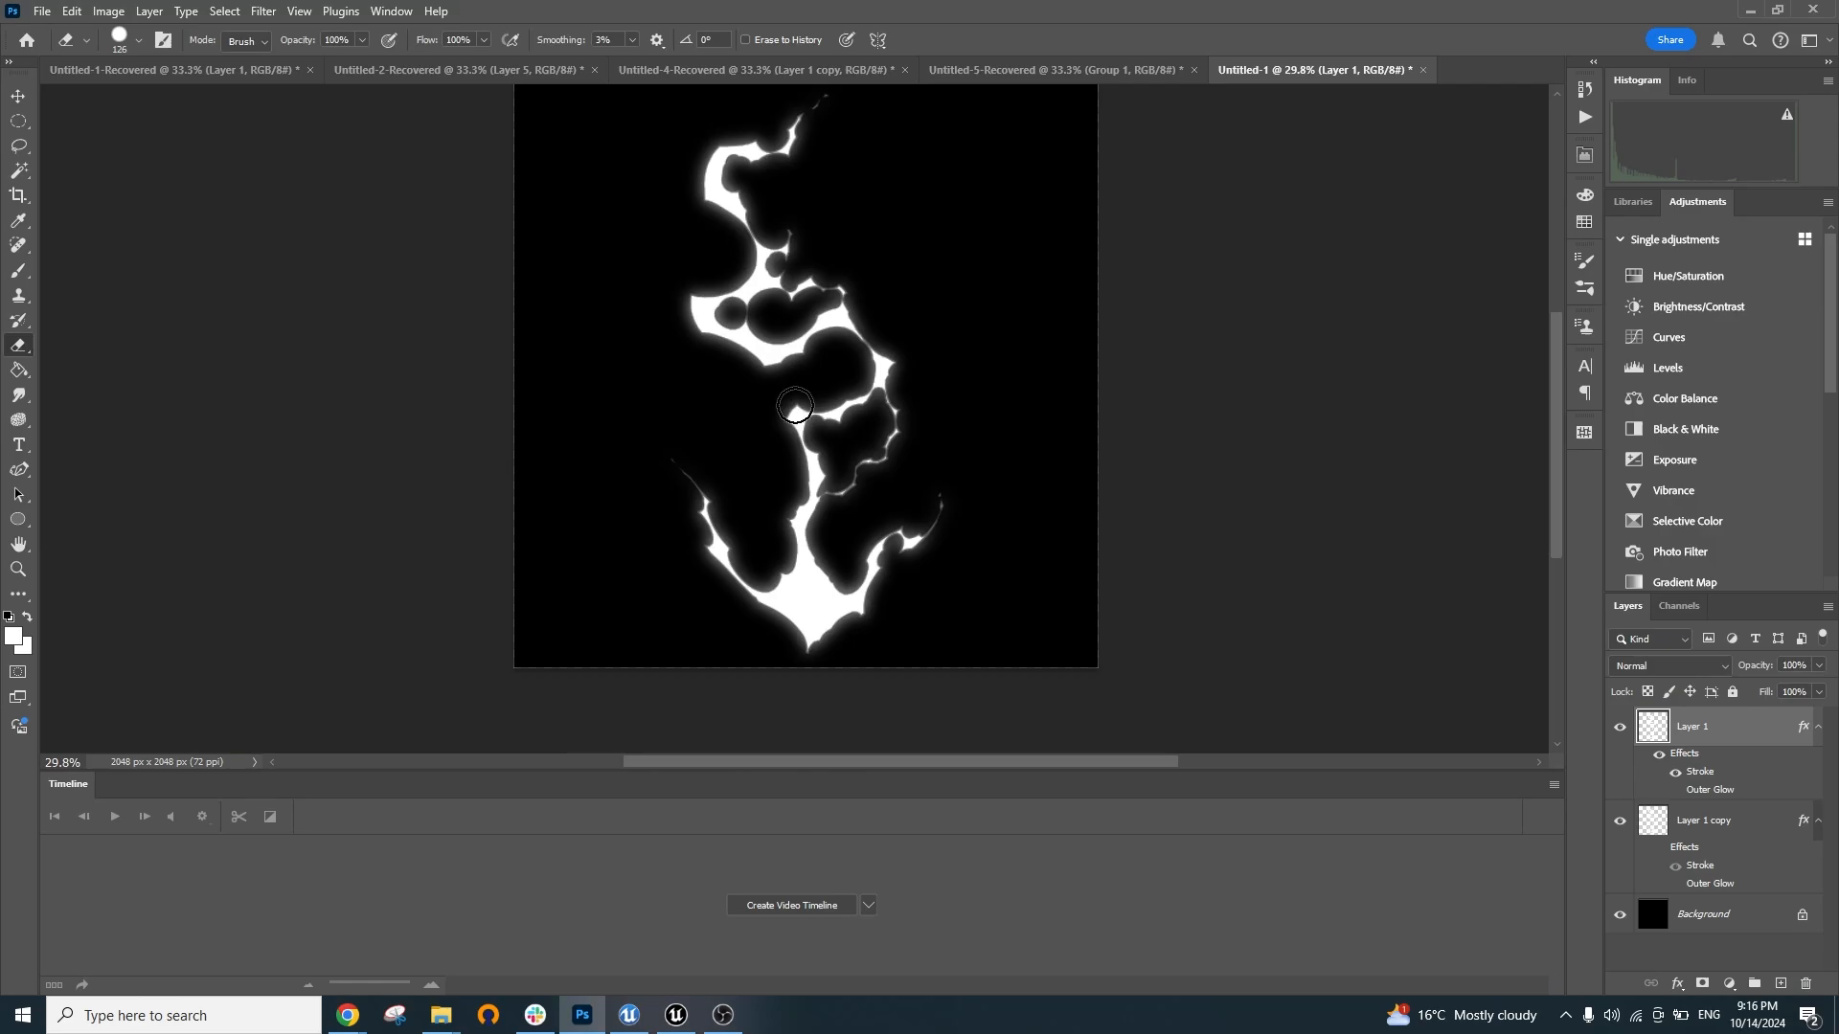
pyautogui.moveTo(795, 252); pyautogui.dragTo(740, 266)
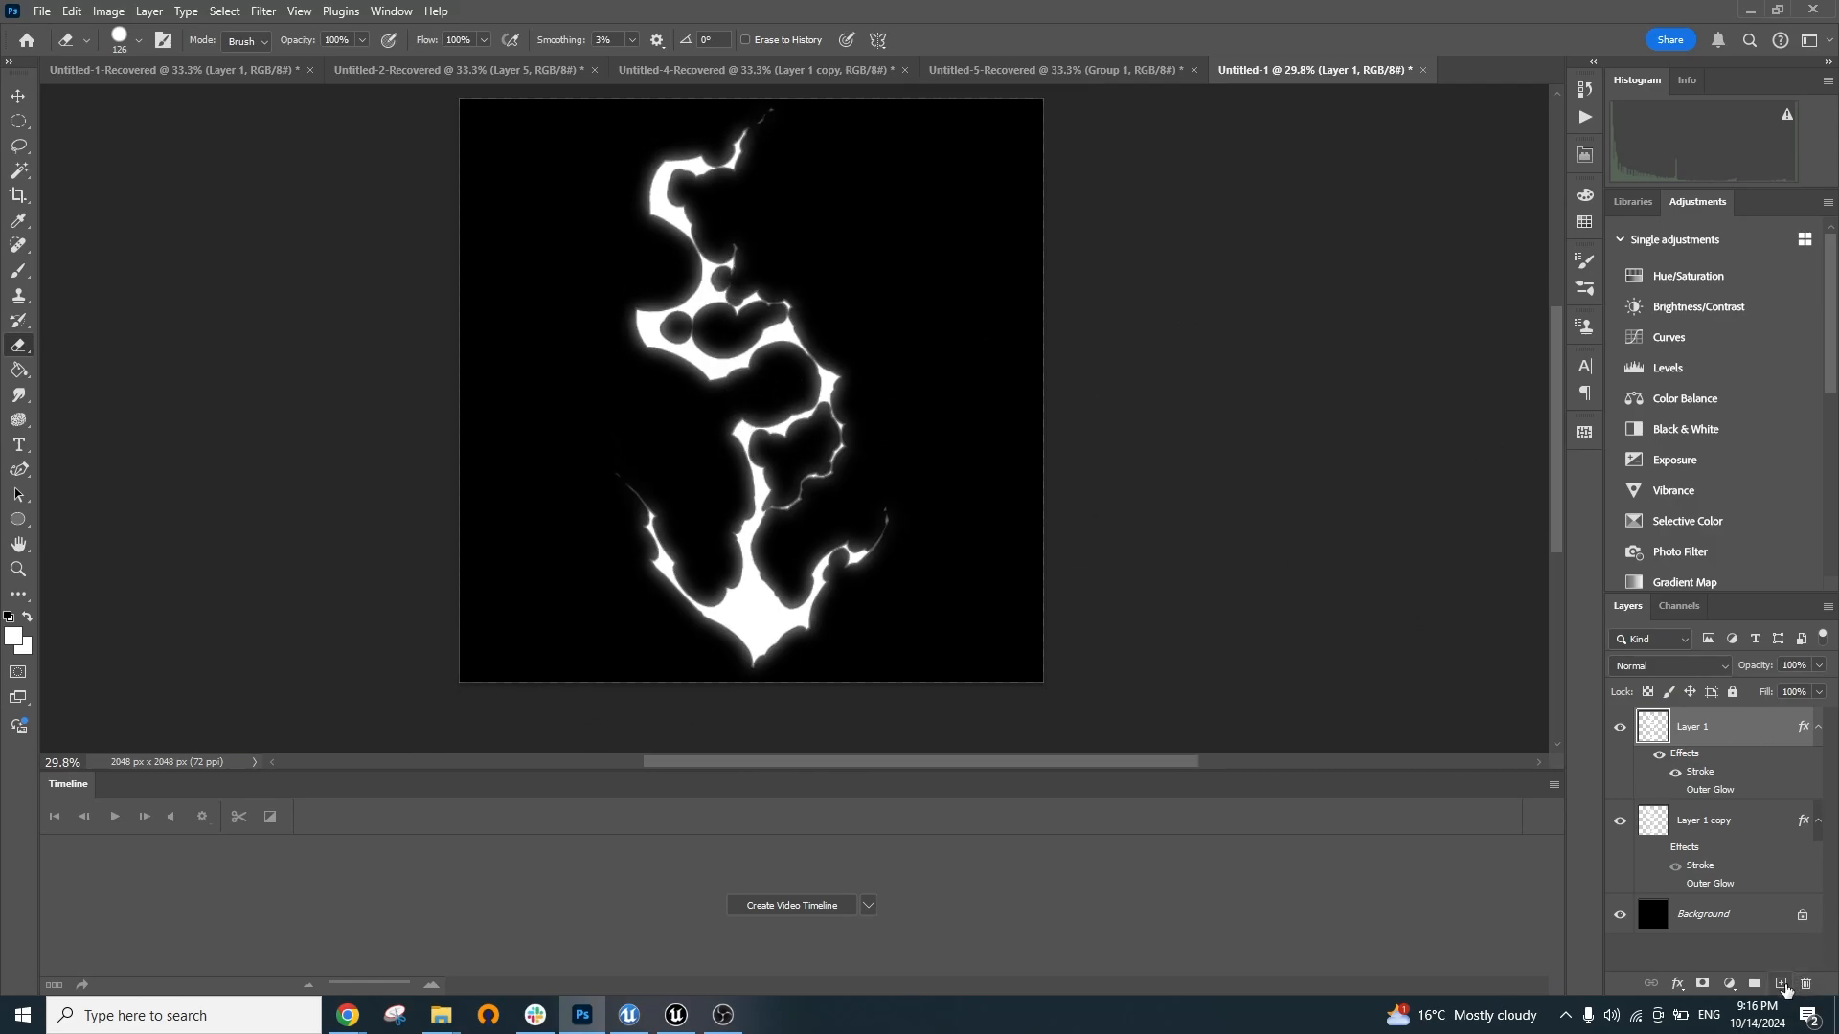
pyautogui.click(1781, 984)
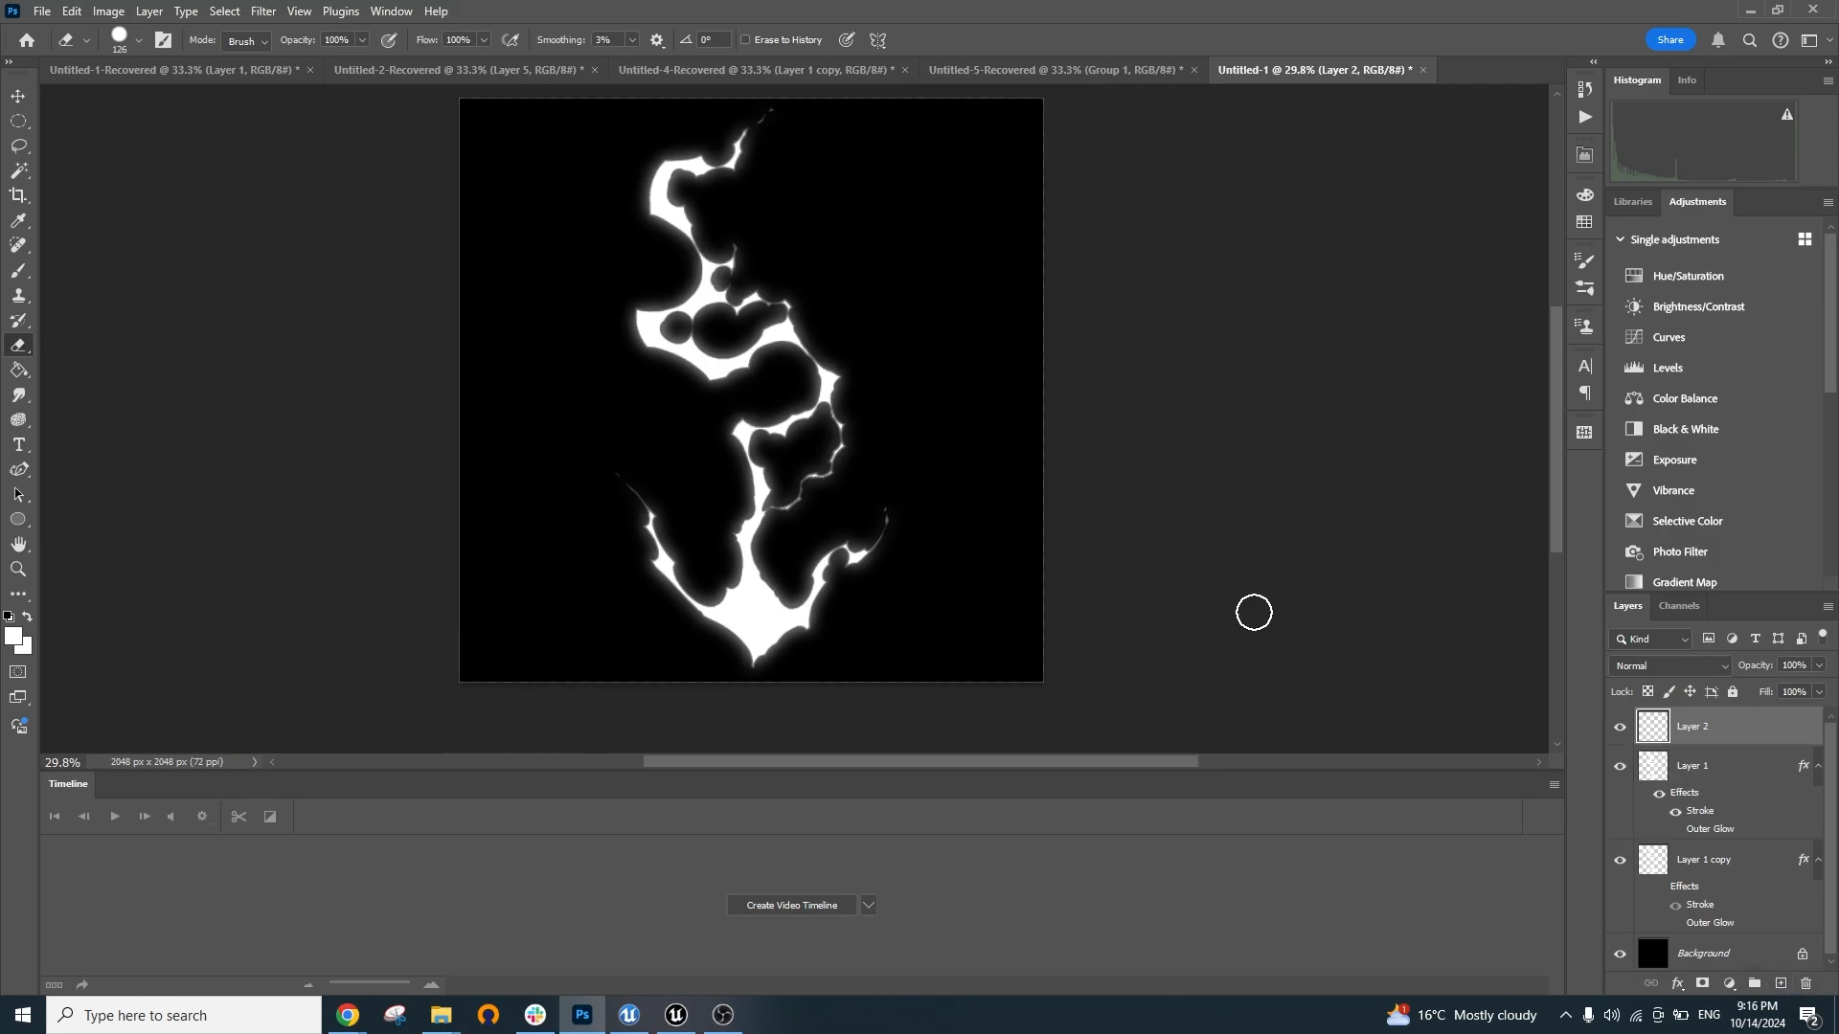
pyautogui.click(15, 638)
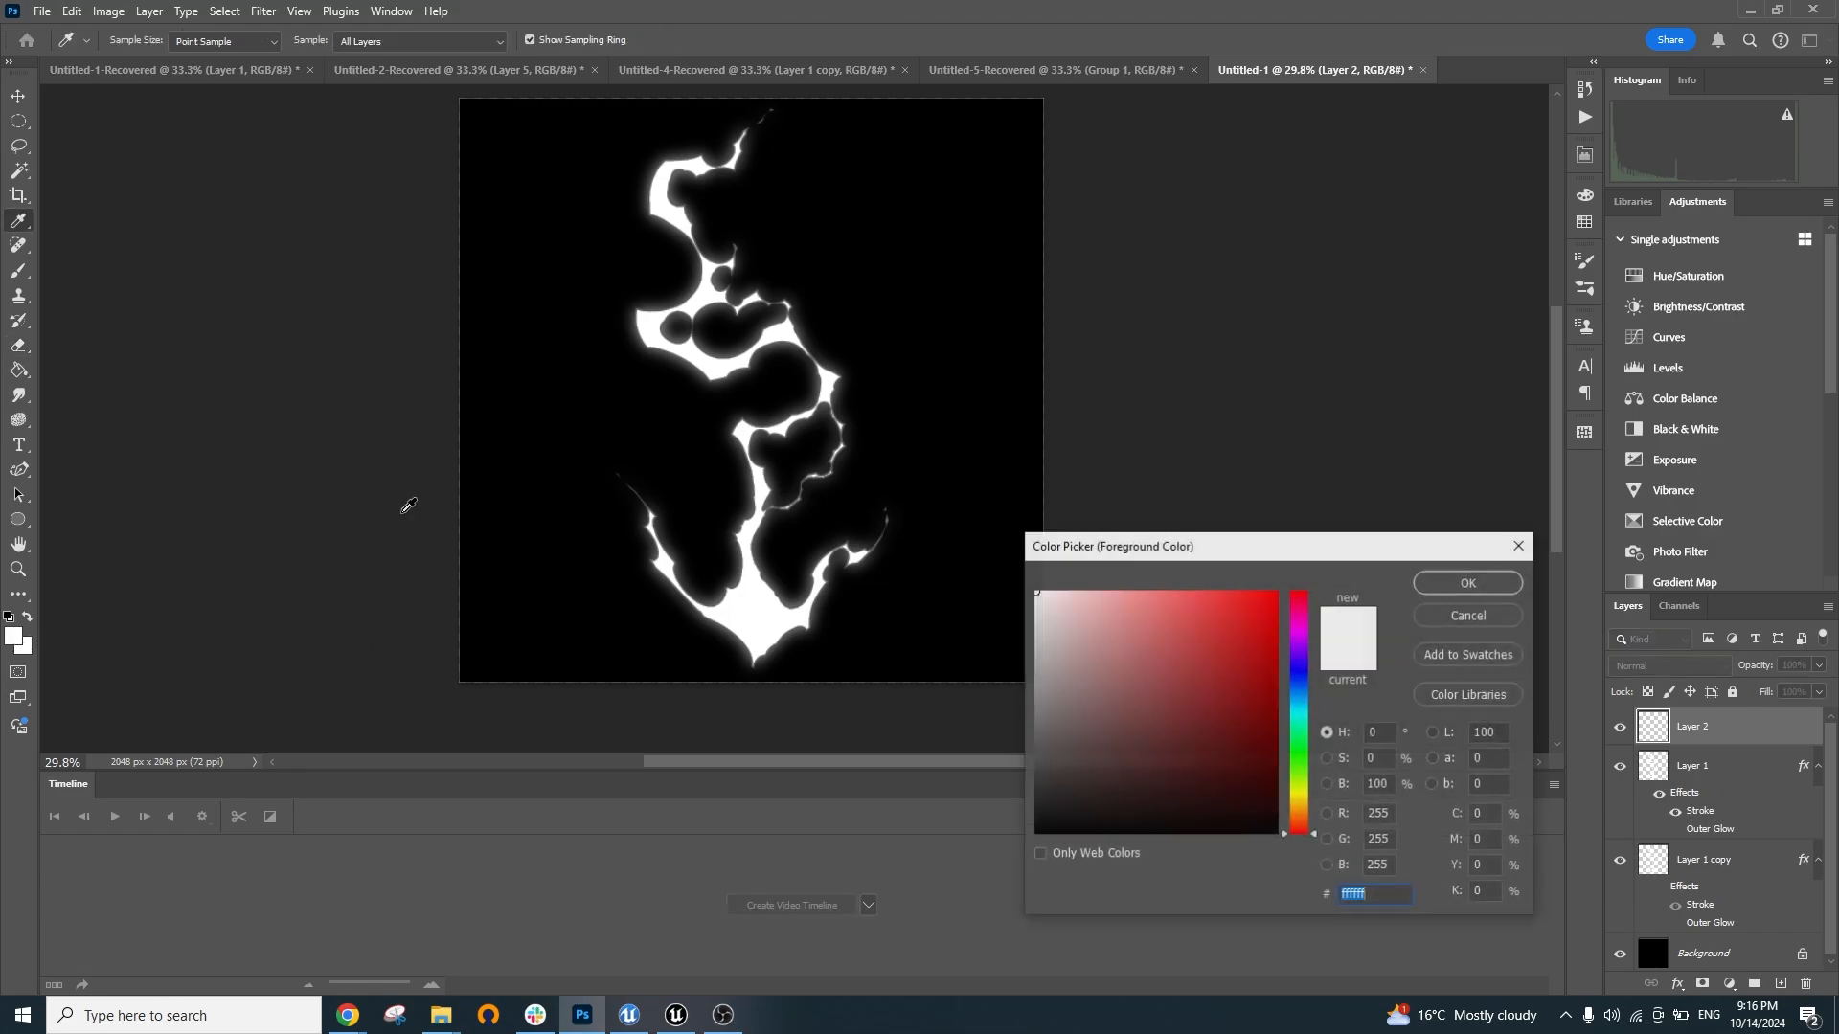
pyautogui.write('2aa2ff')
pyautogui.press('Return')
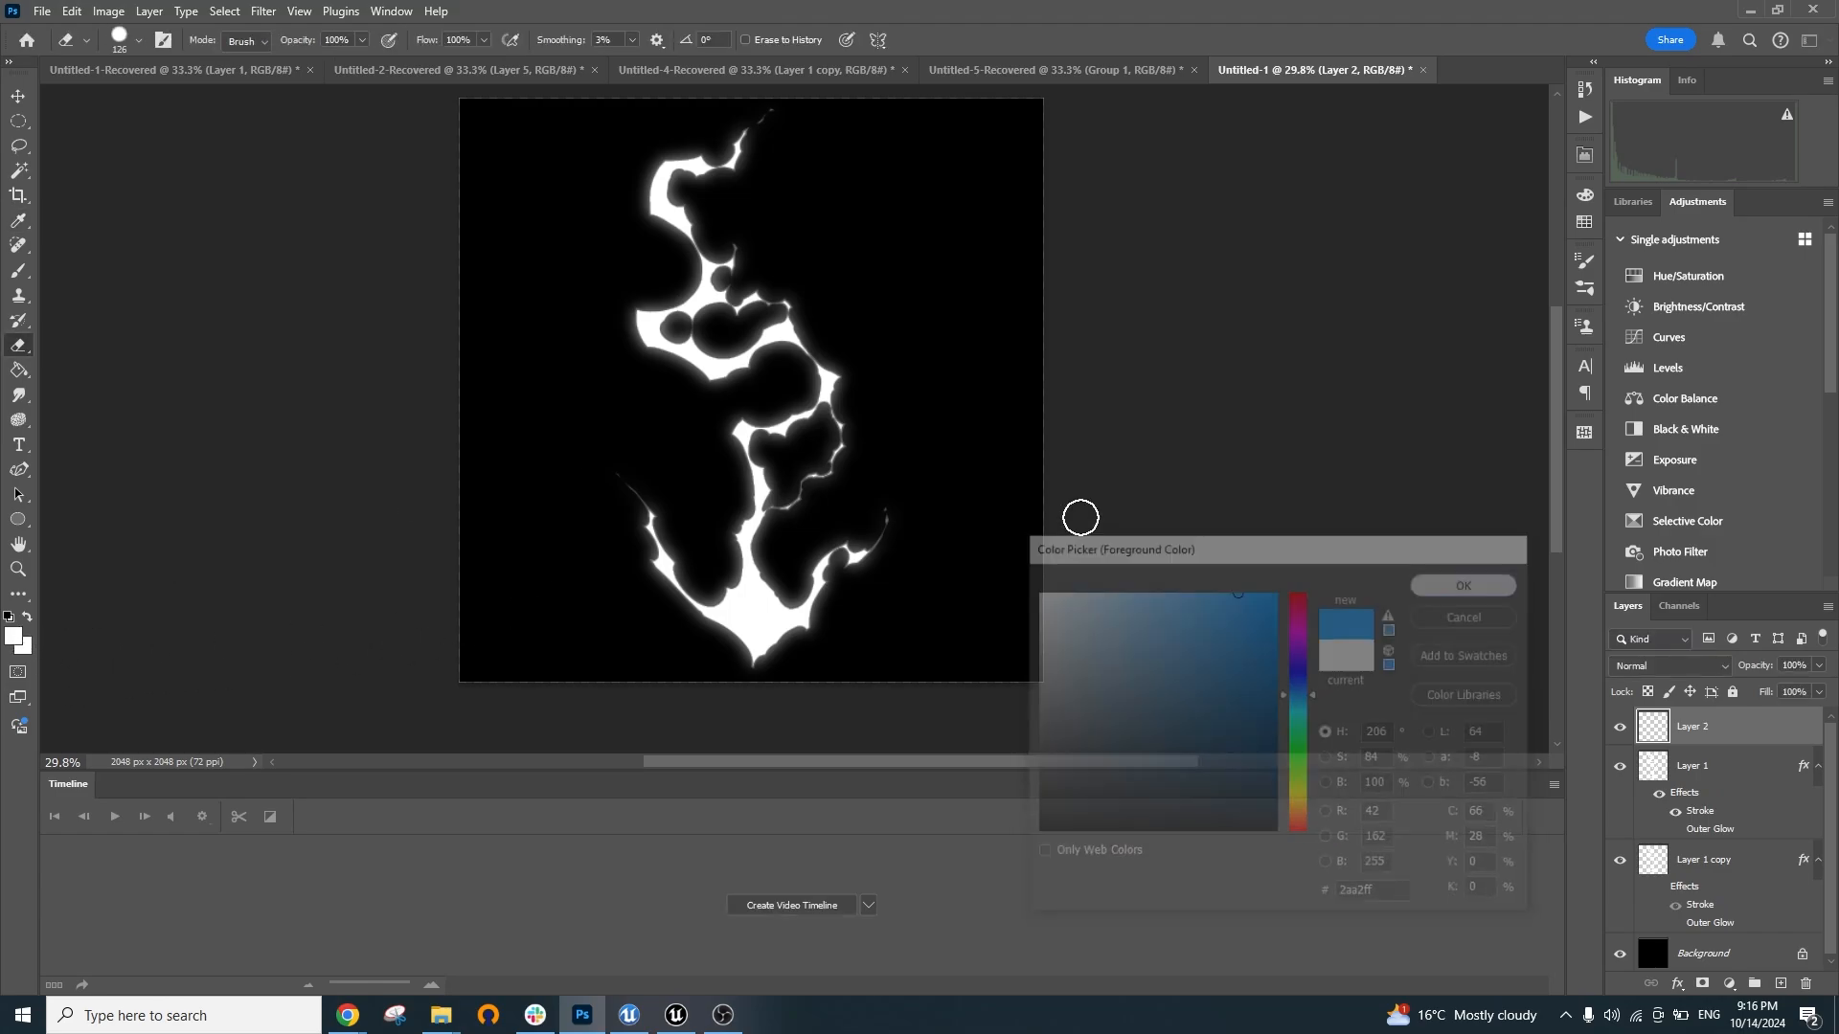
pyautogui.hotkey('ctrl', 'BackSpace')
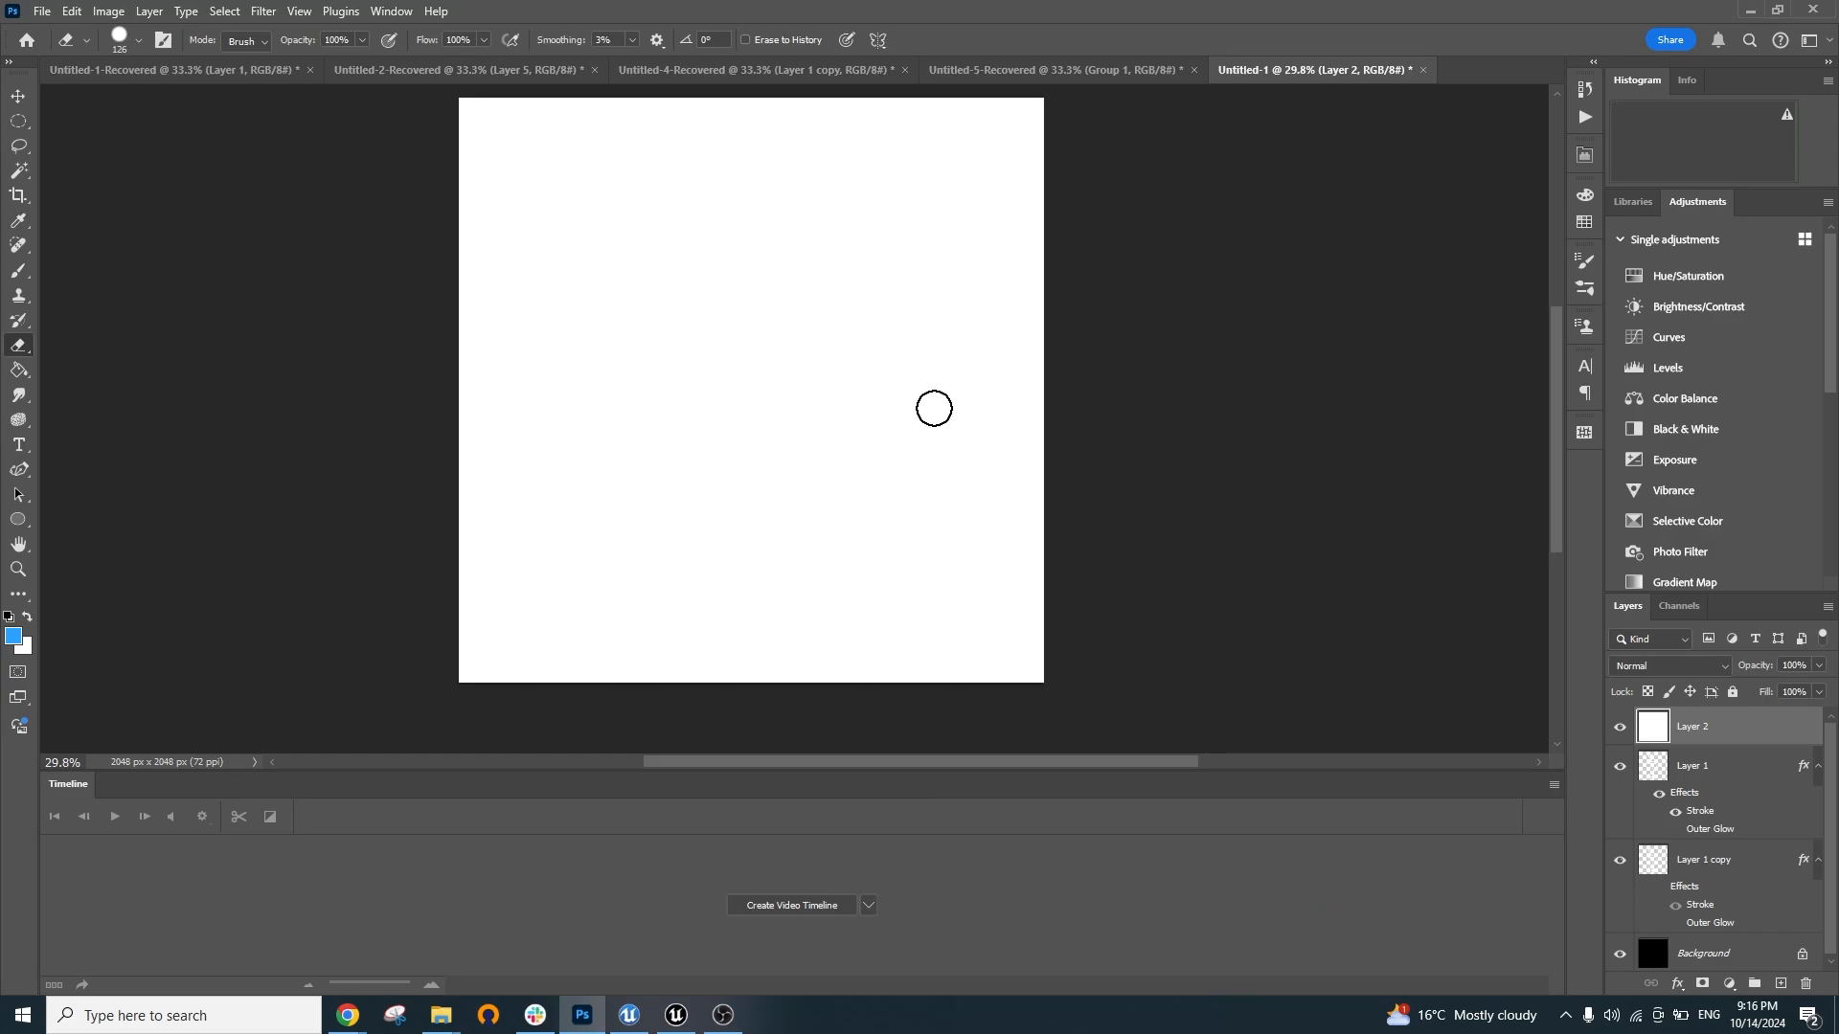
pyautogui.press('x')
pyautogui.hotkey('ctrl', 'BackSpace')
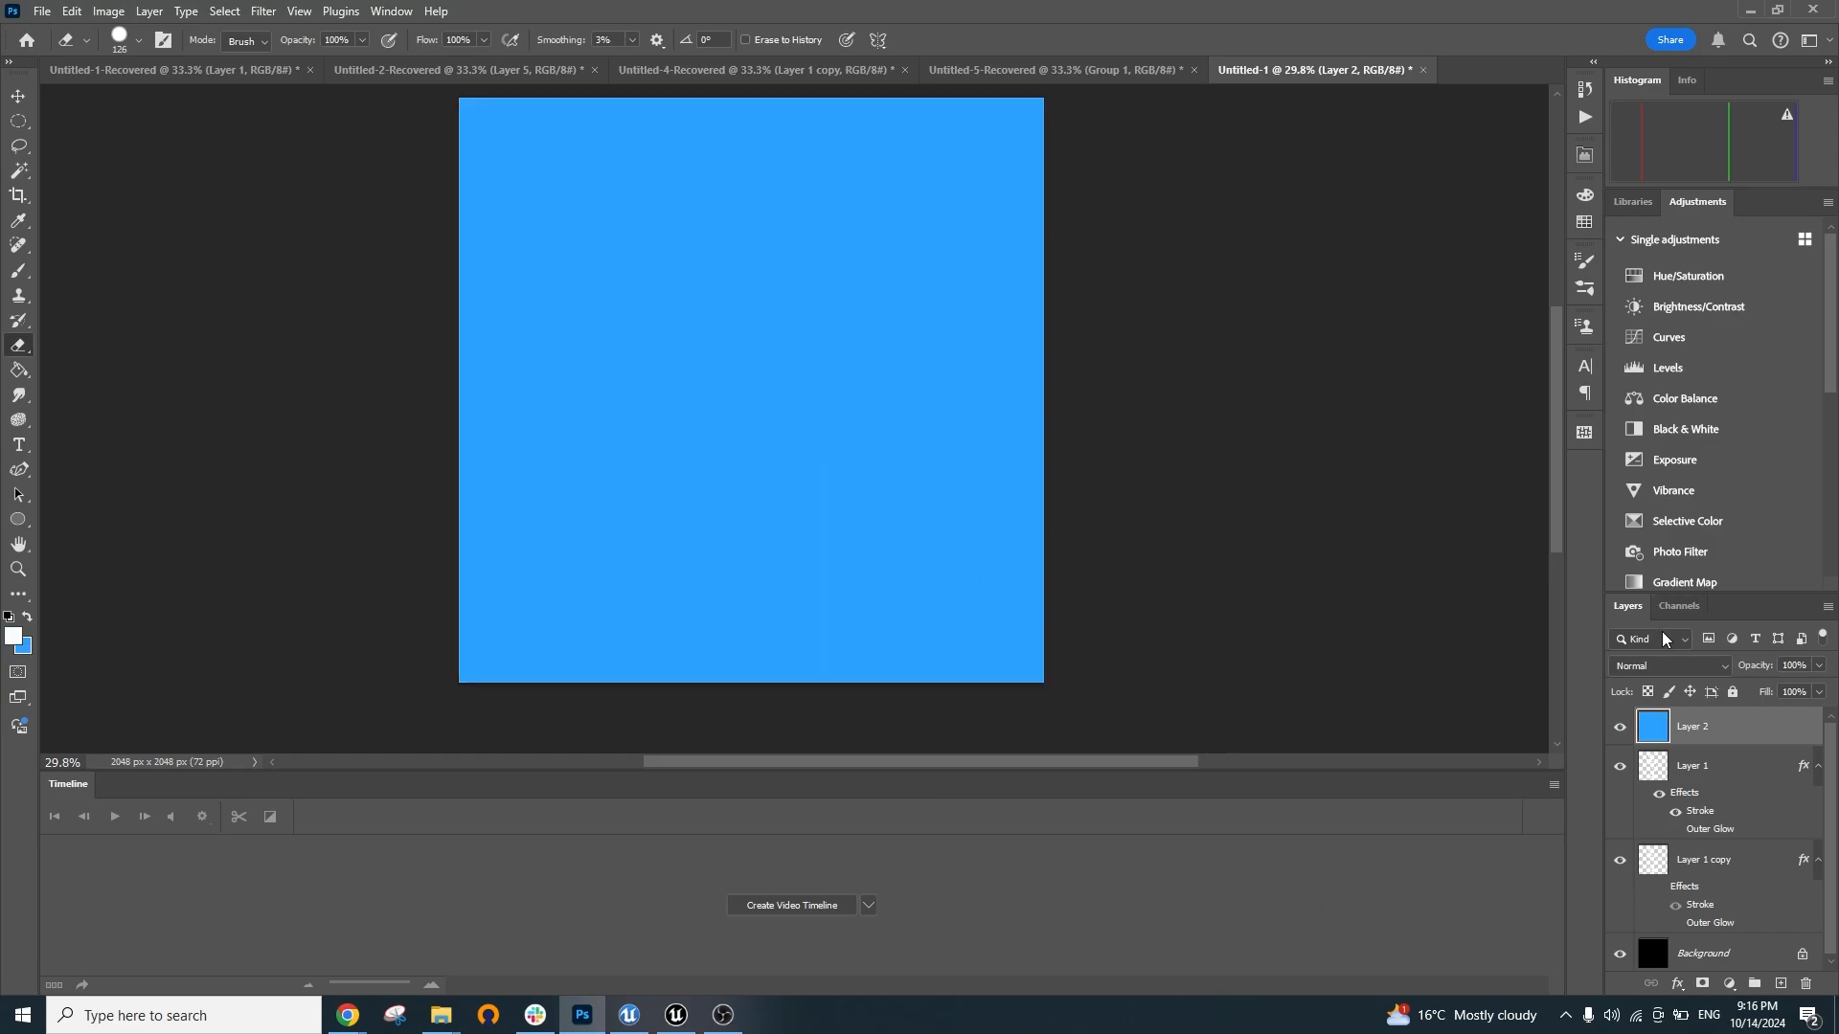
# Set the blue layer's blend mode to Soft Light and check each layer's contribution by toggling the layers' visibility
pyautogui.click(1667, 666)
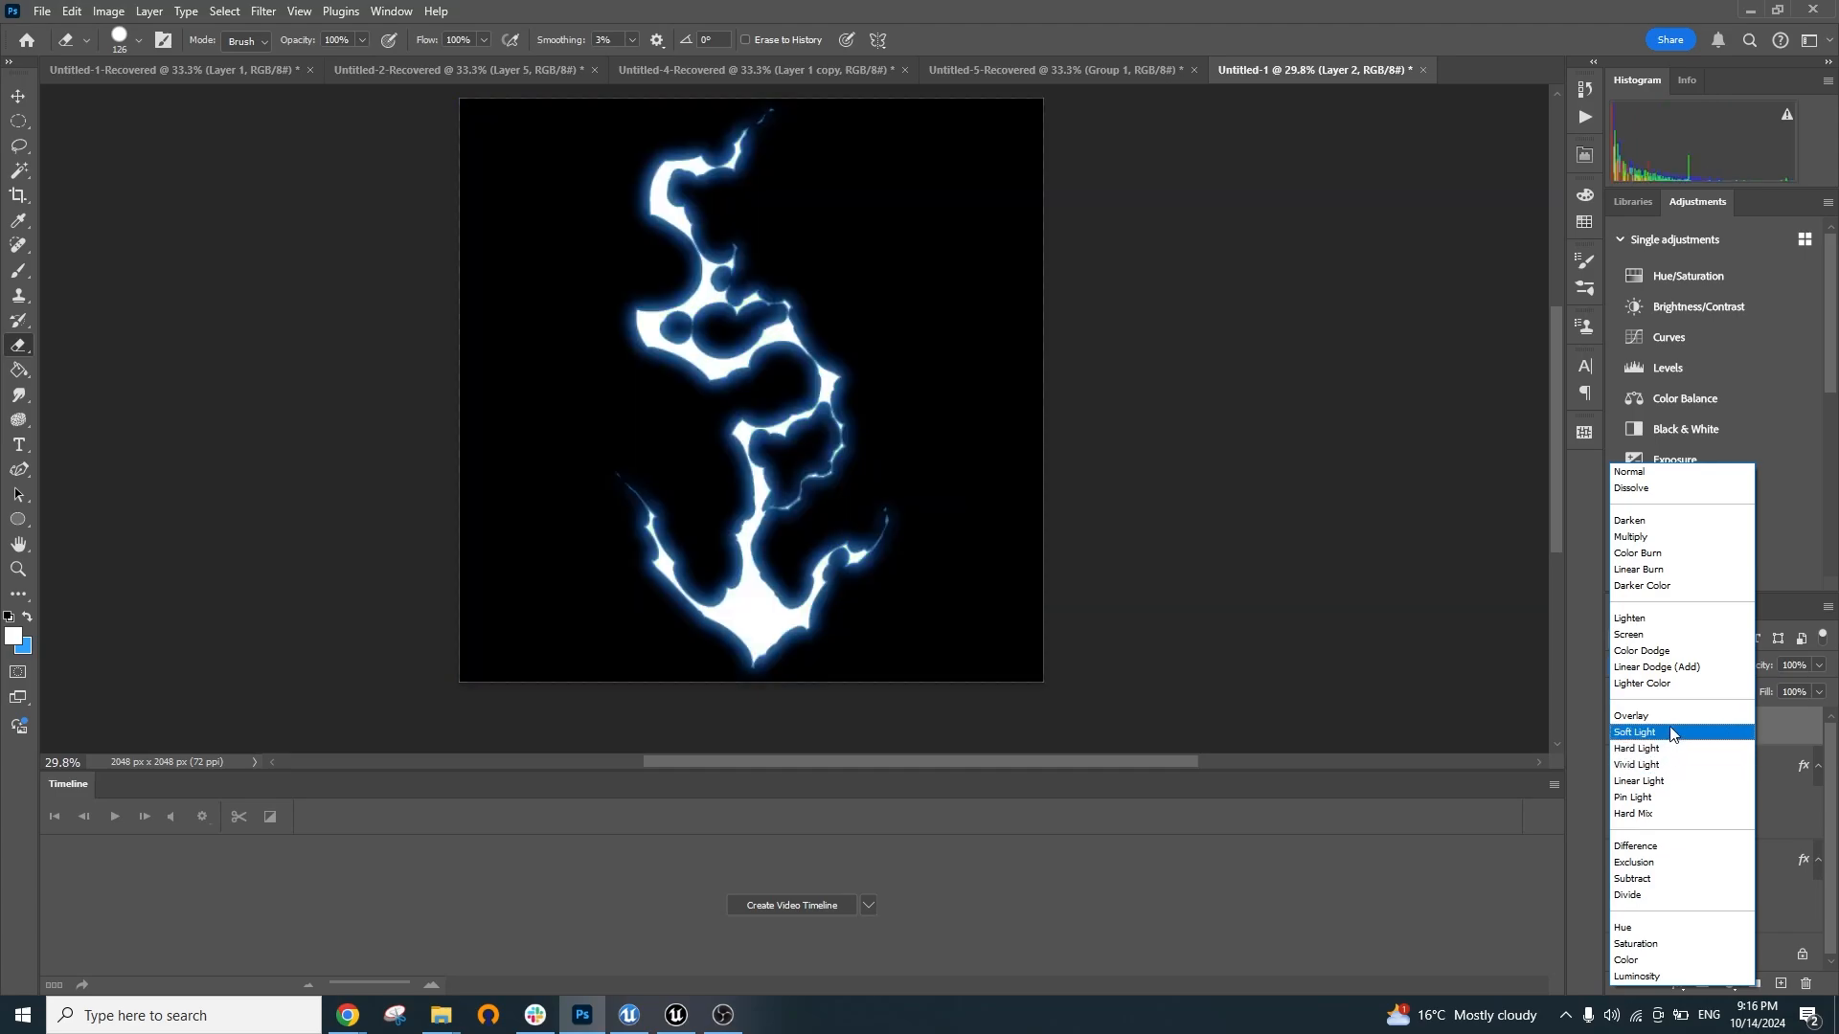
pyautogui.click(1662, 733)
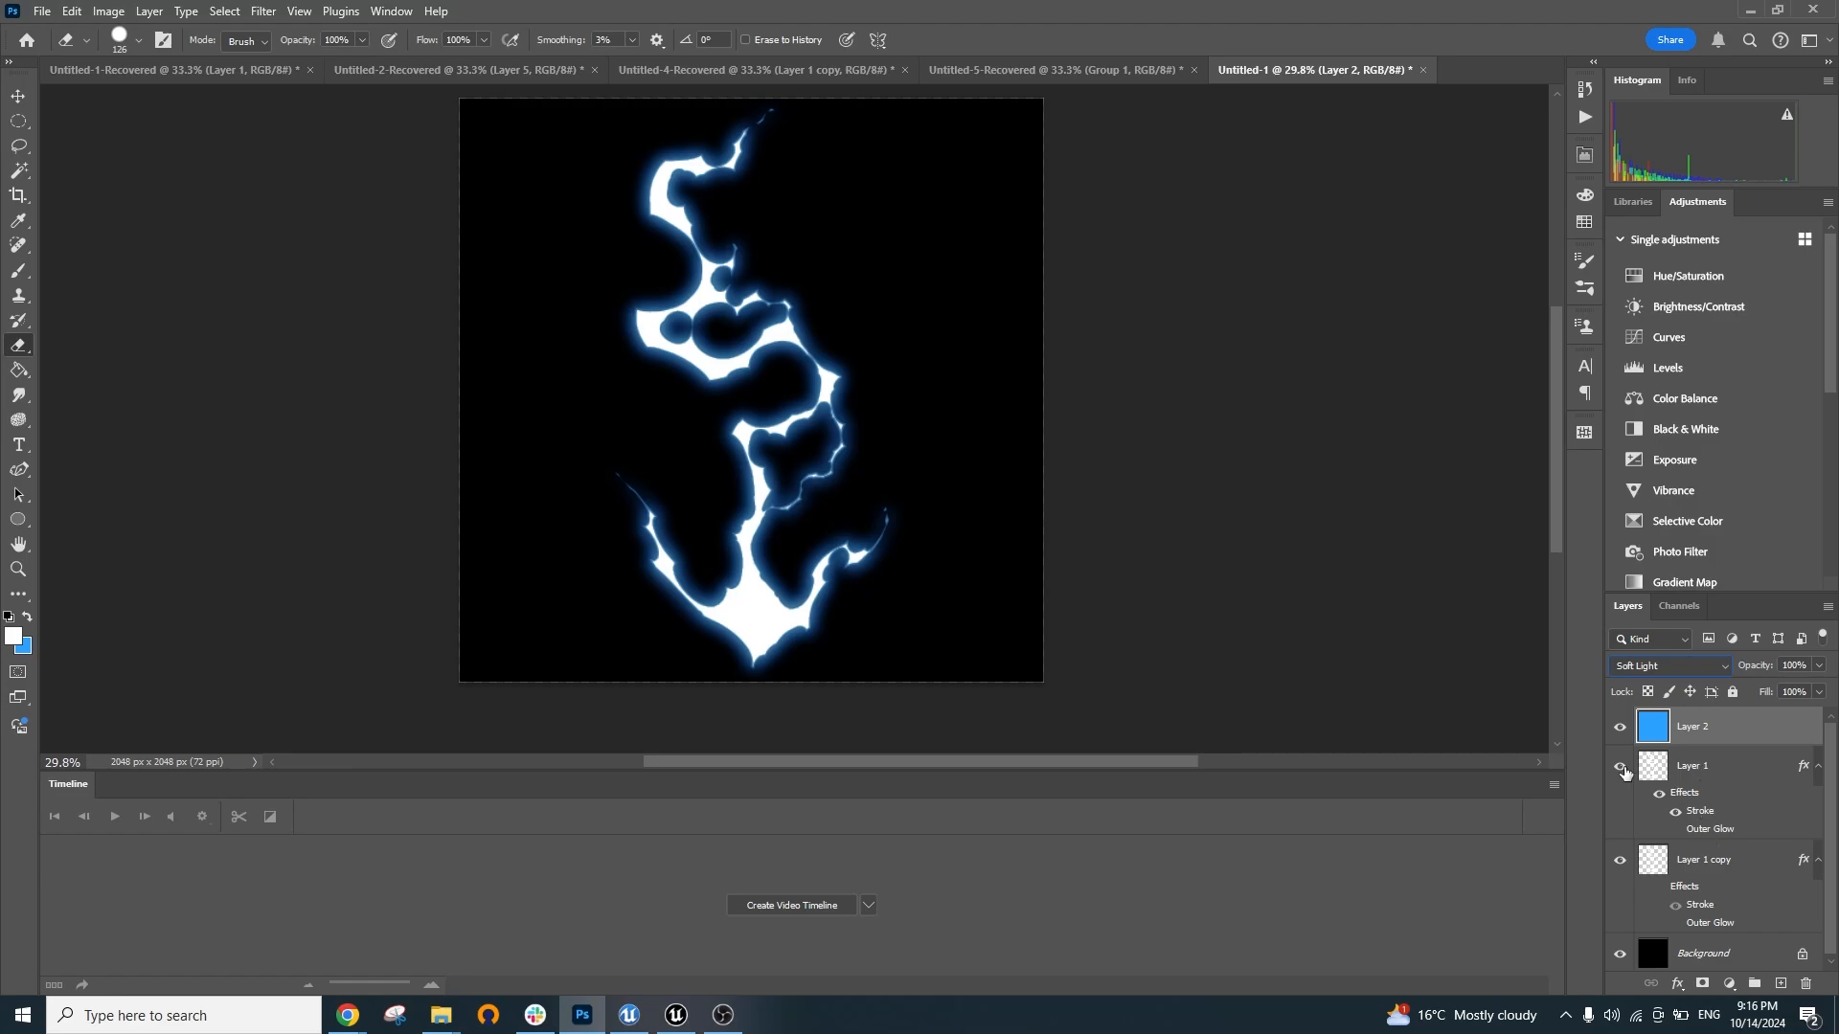
pyautogui.click(1621, 728)
pyautogui.click(1619, 766)
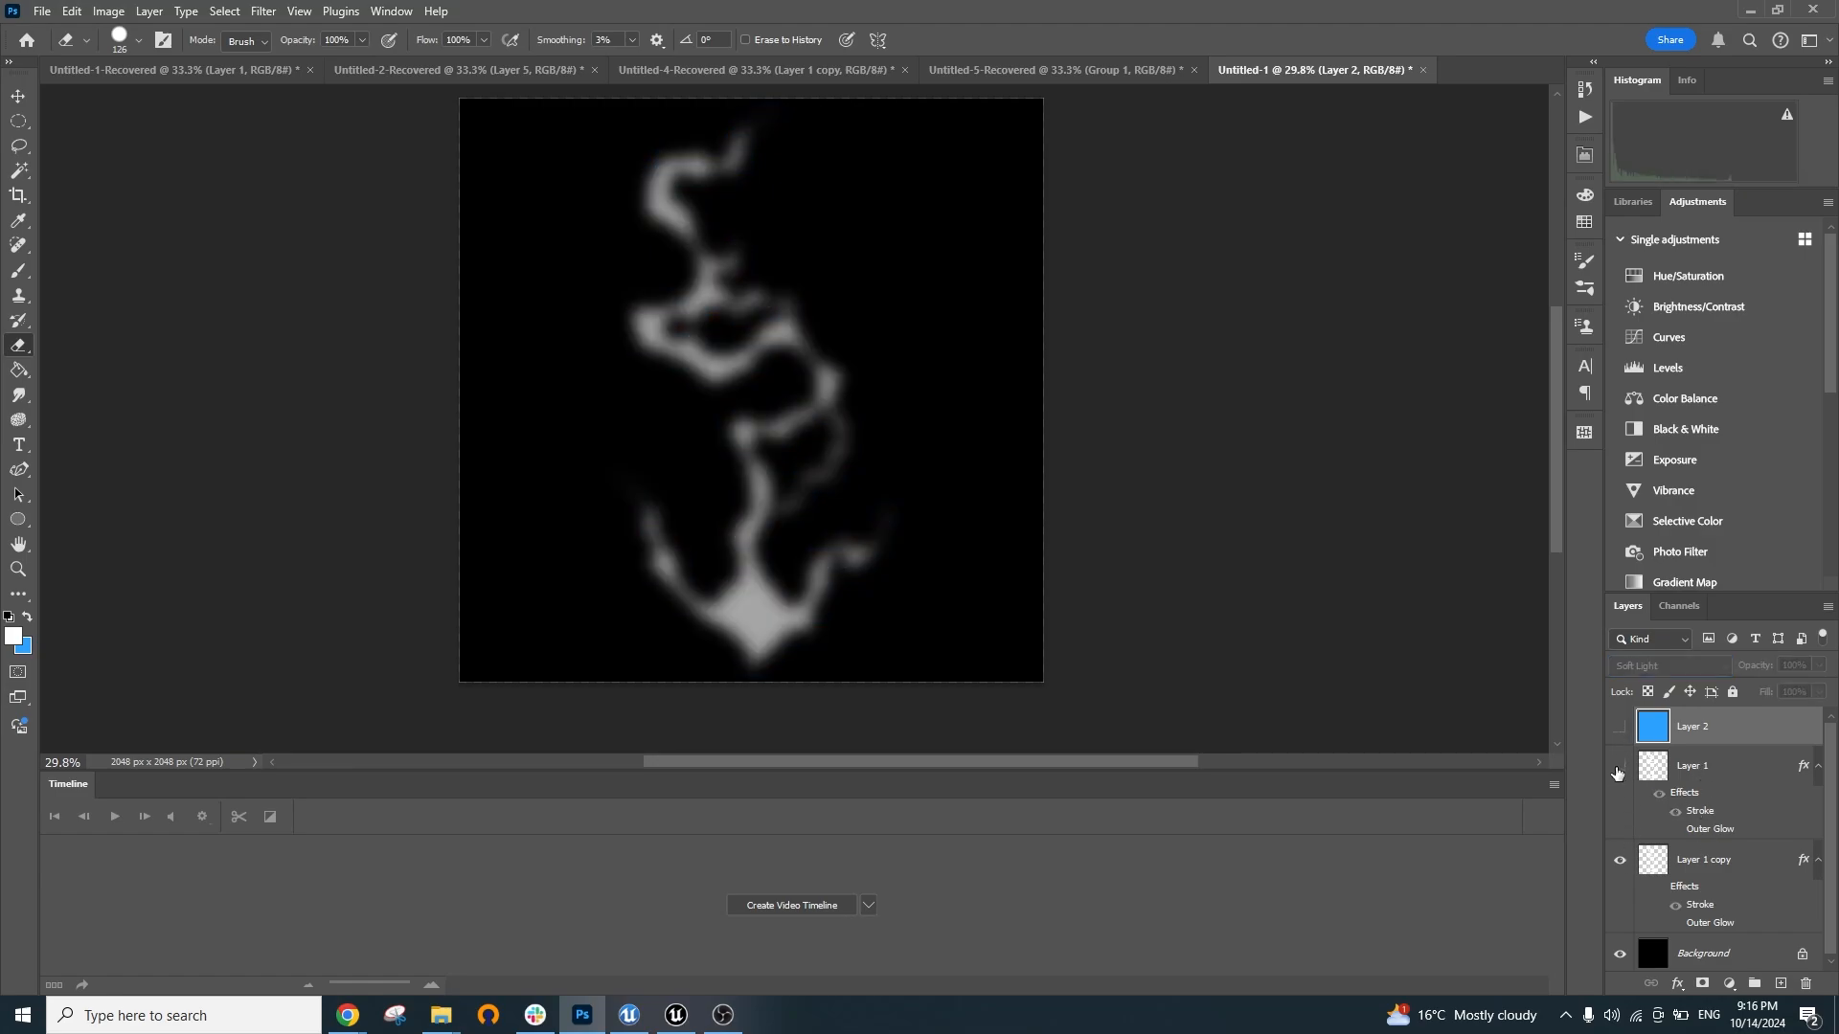
pyautogui.click(1620, 766)
pyautogui.click(1620, 861)
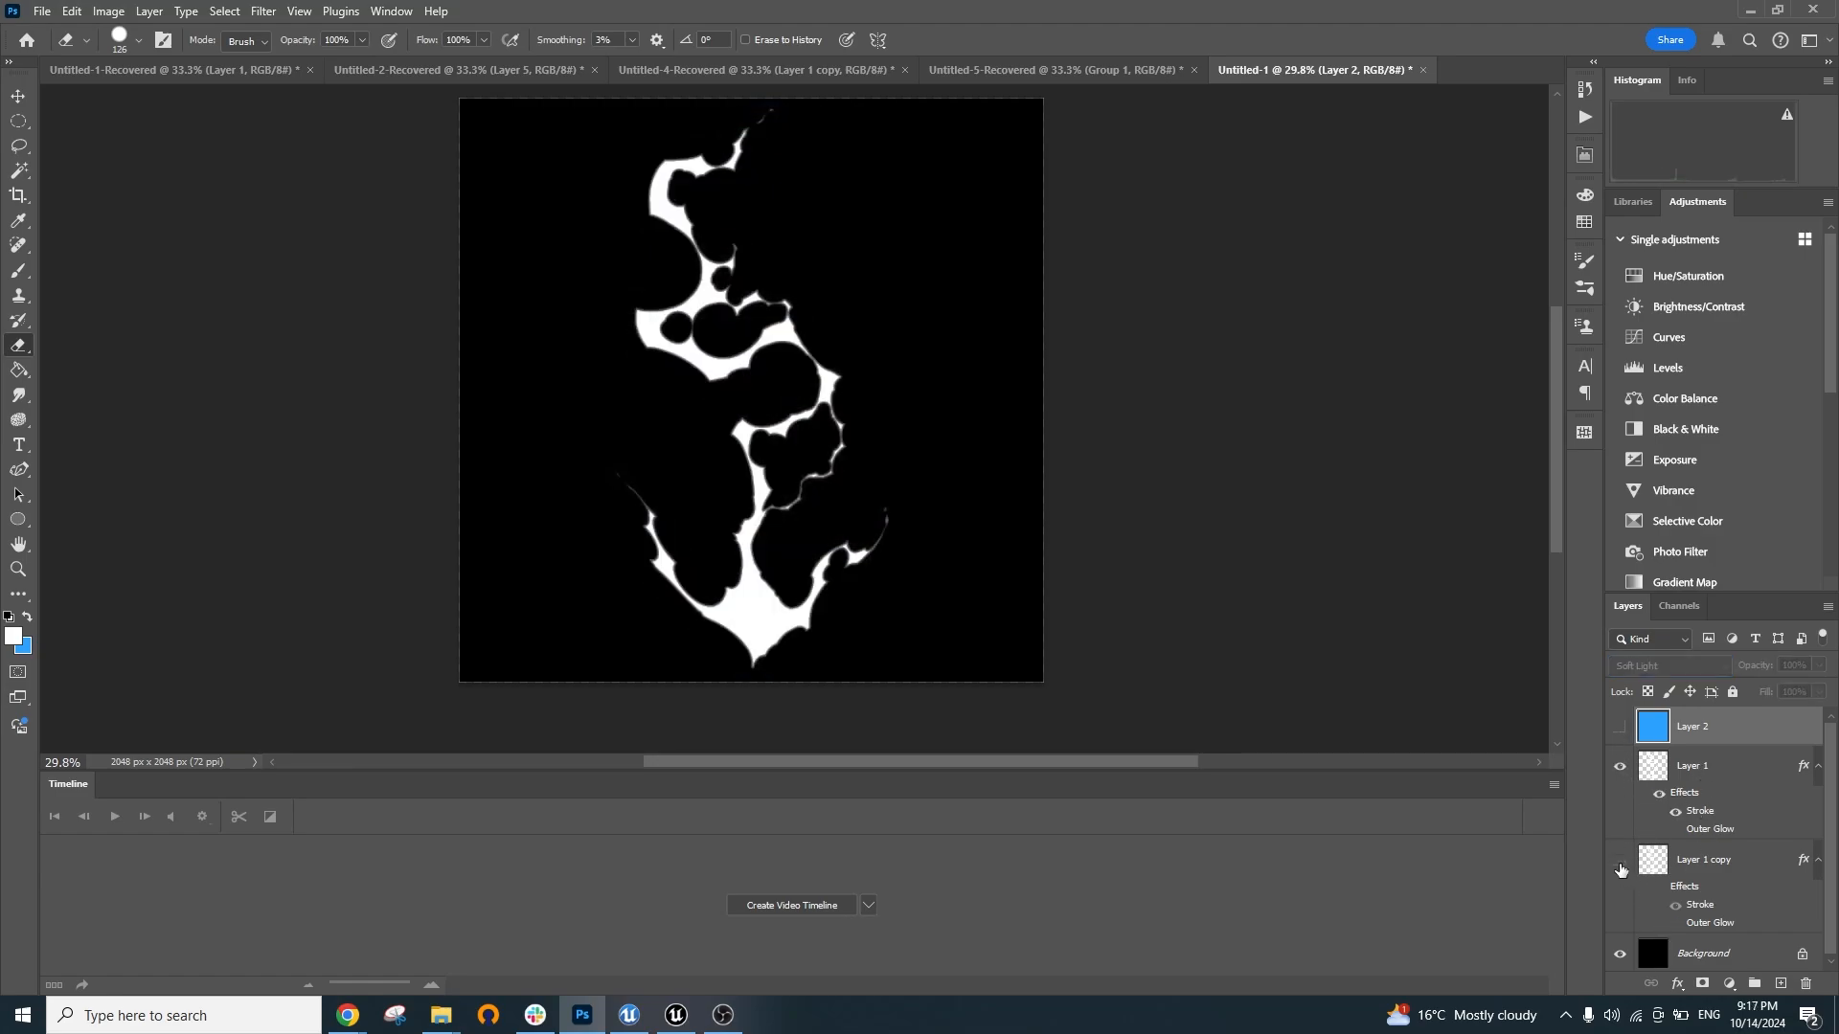
pyautogui.click(1621, 868)
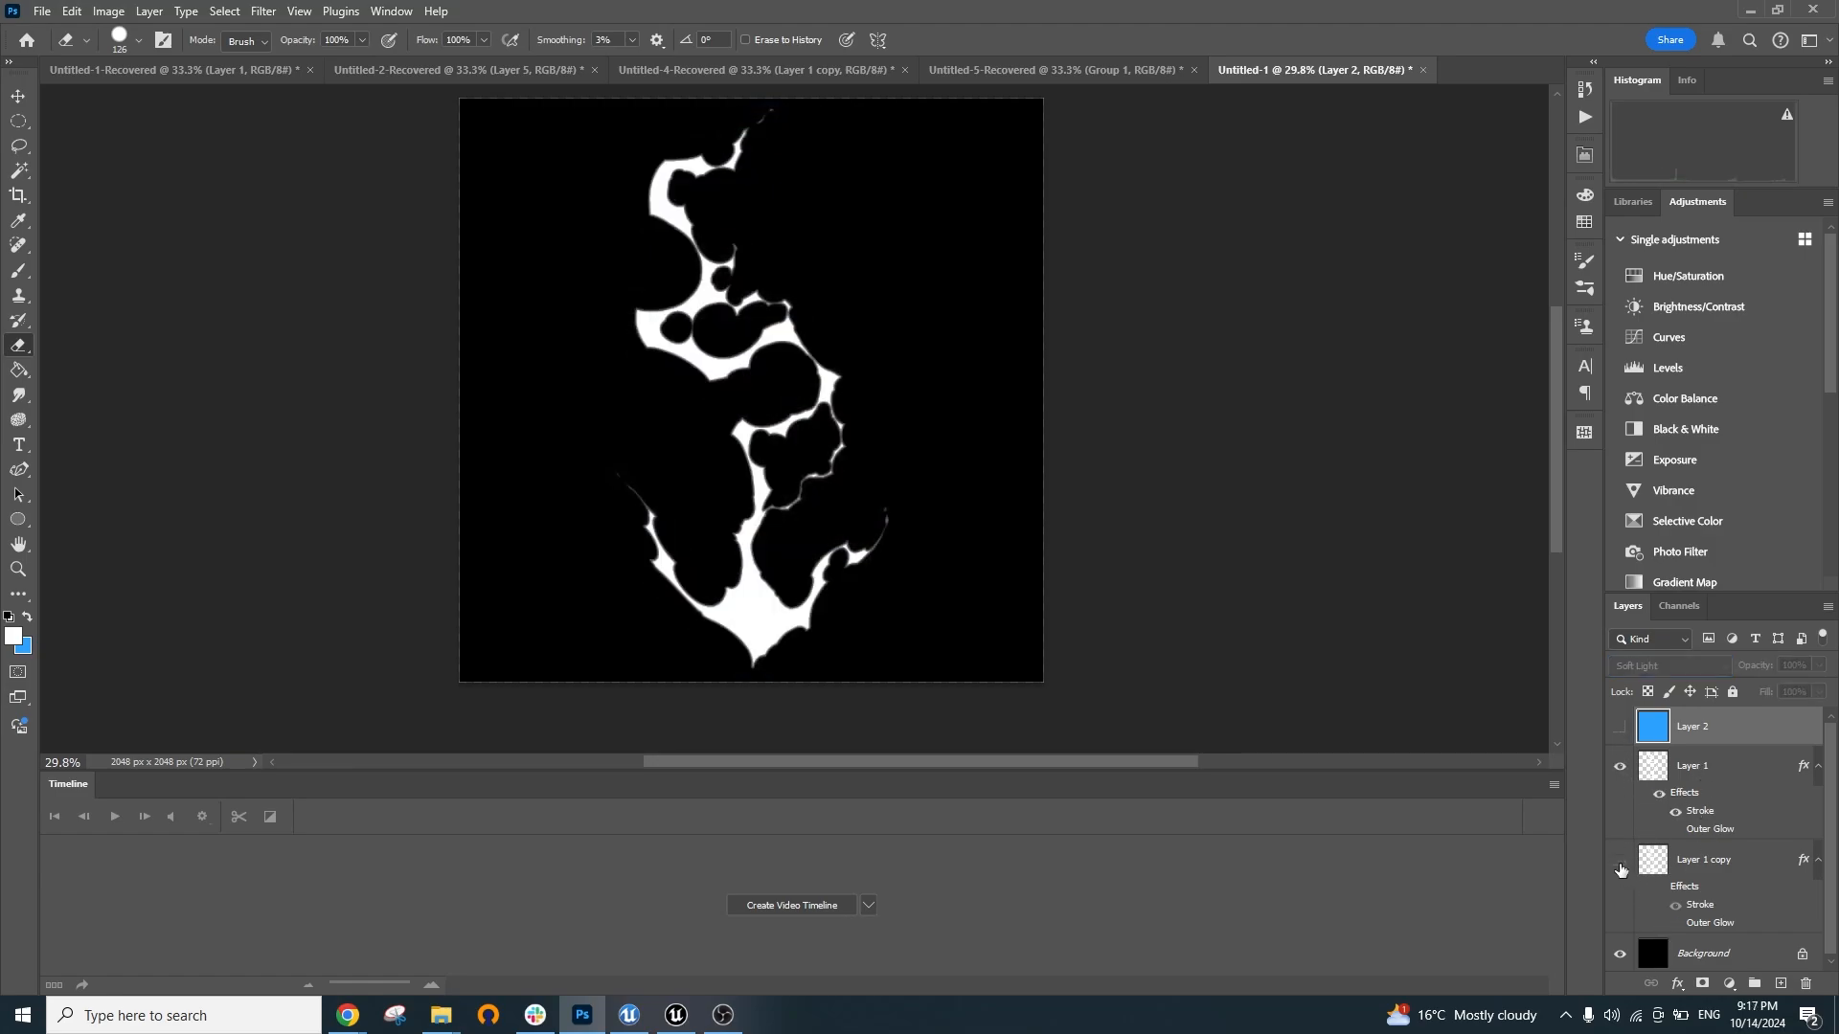
pyautogui.click(1620, 729)
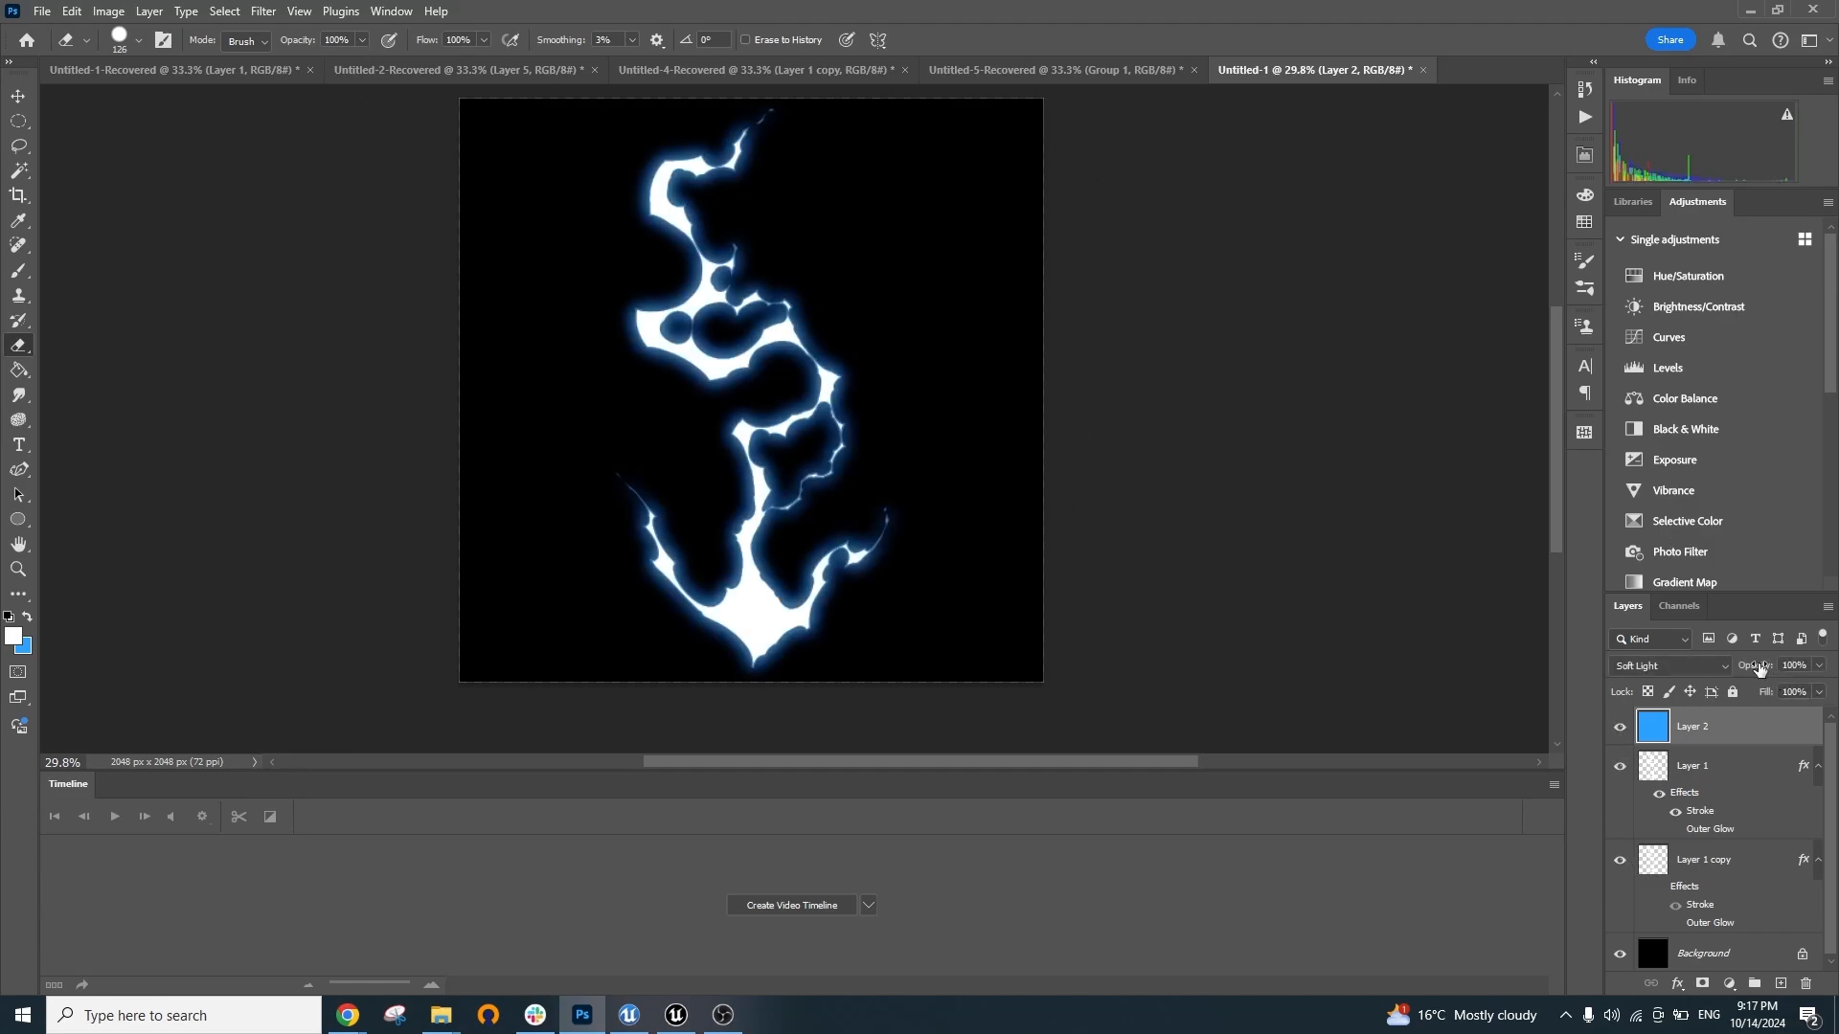
# Stamp all visible layers into a new top layer and open it in the Camera Raw Filter
pyautogui.hotkey('ctrl', 'shift', 'alt', 'n')
pyautogui.hotkey('ctrl', 'shift', 'alt', 'e')
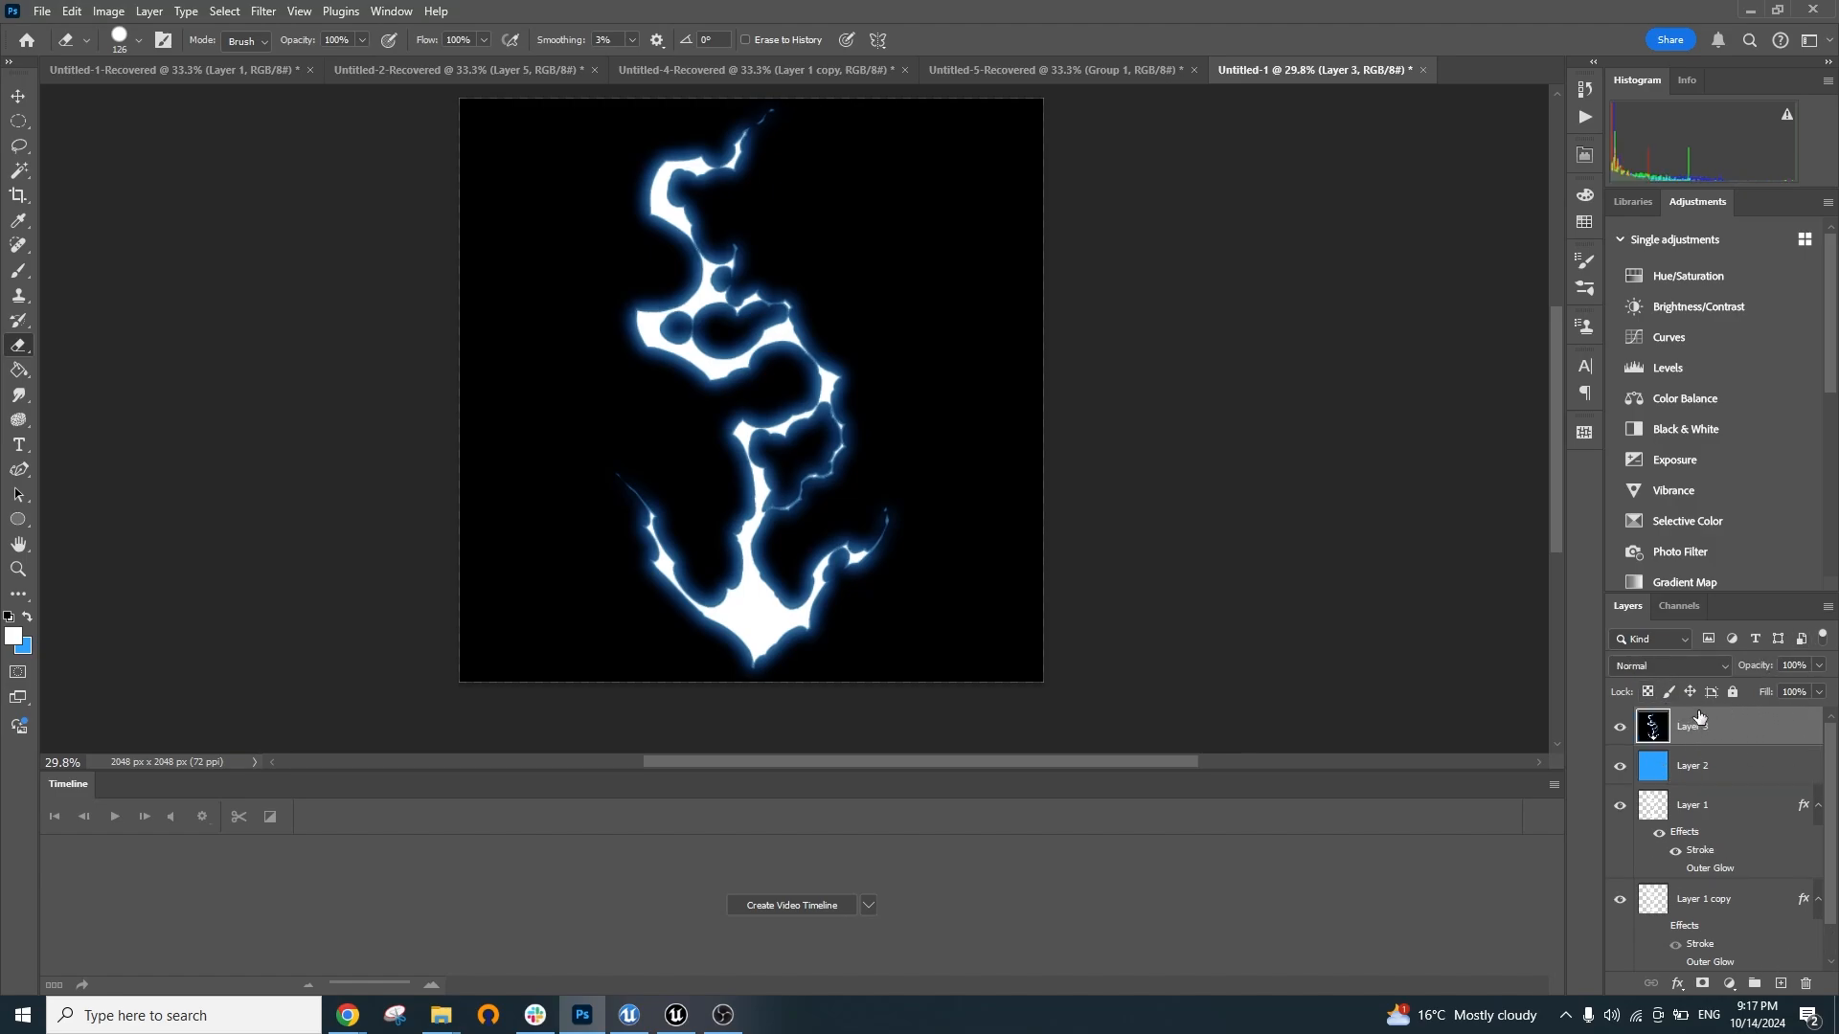
pyautogui.click(262, 11)
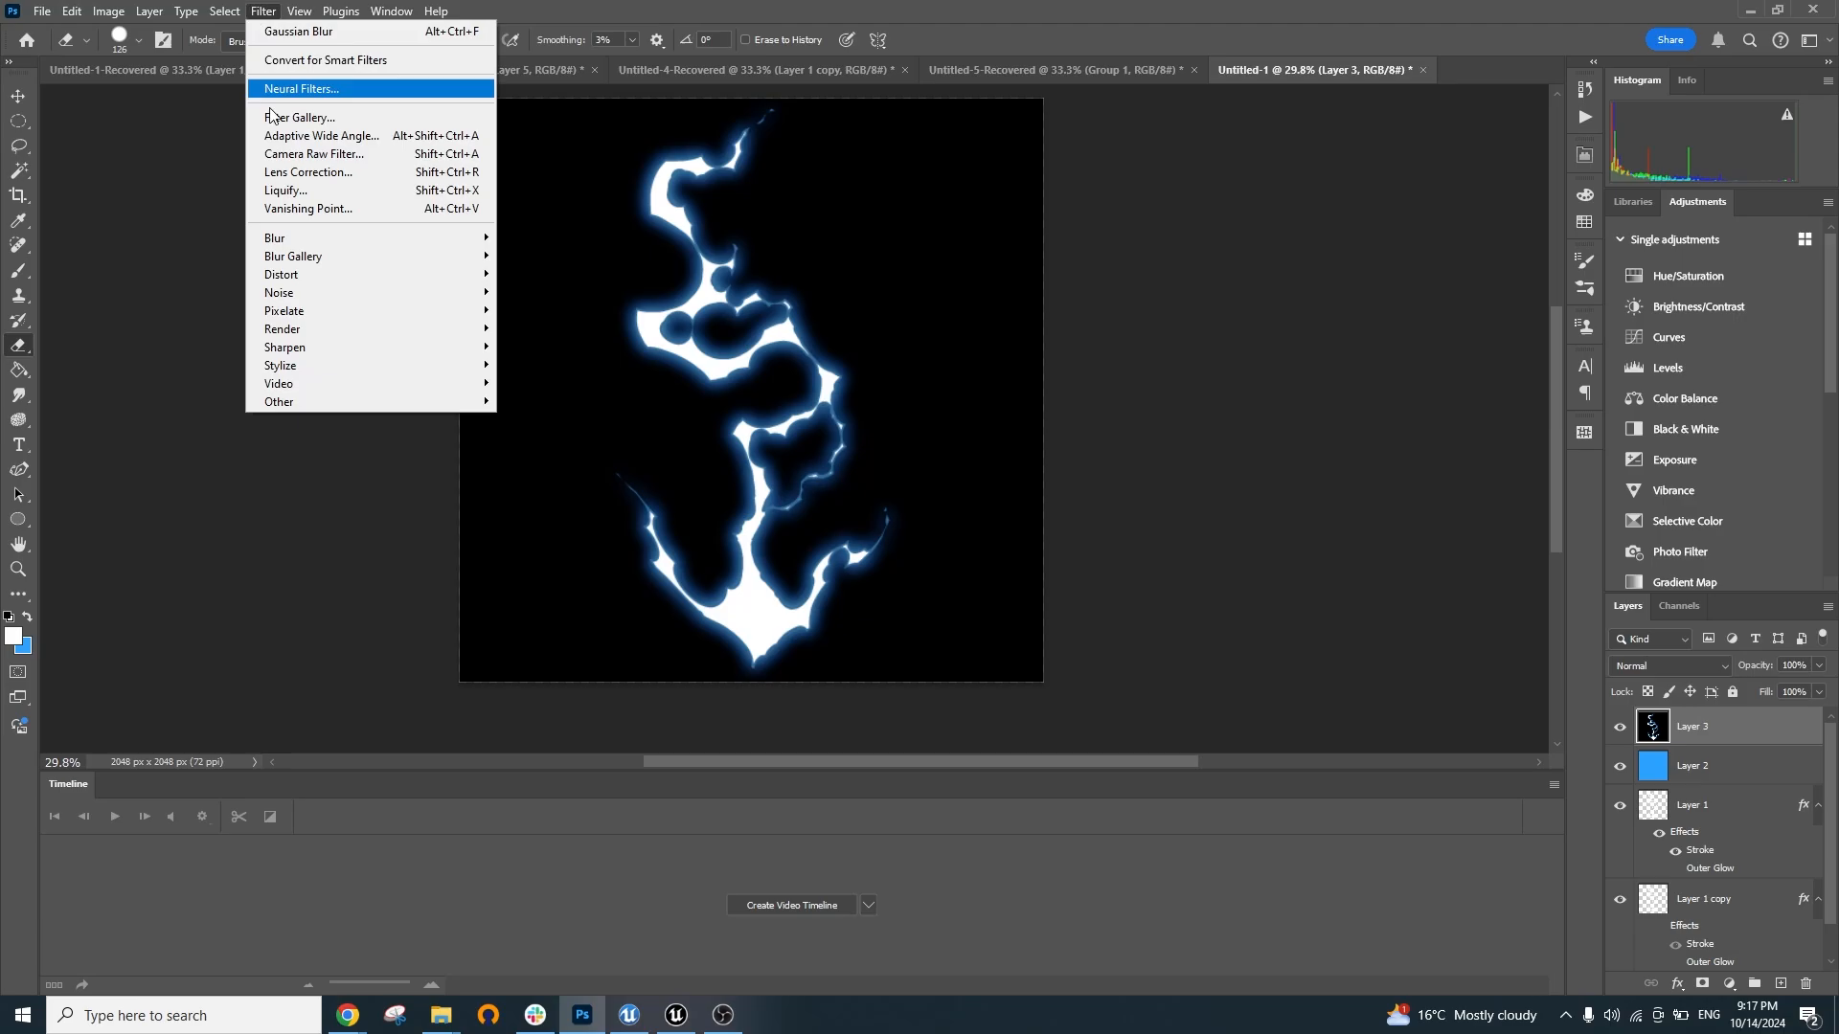
pyautogui.click(356, 153)
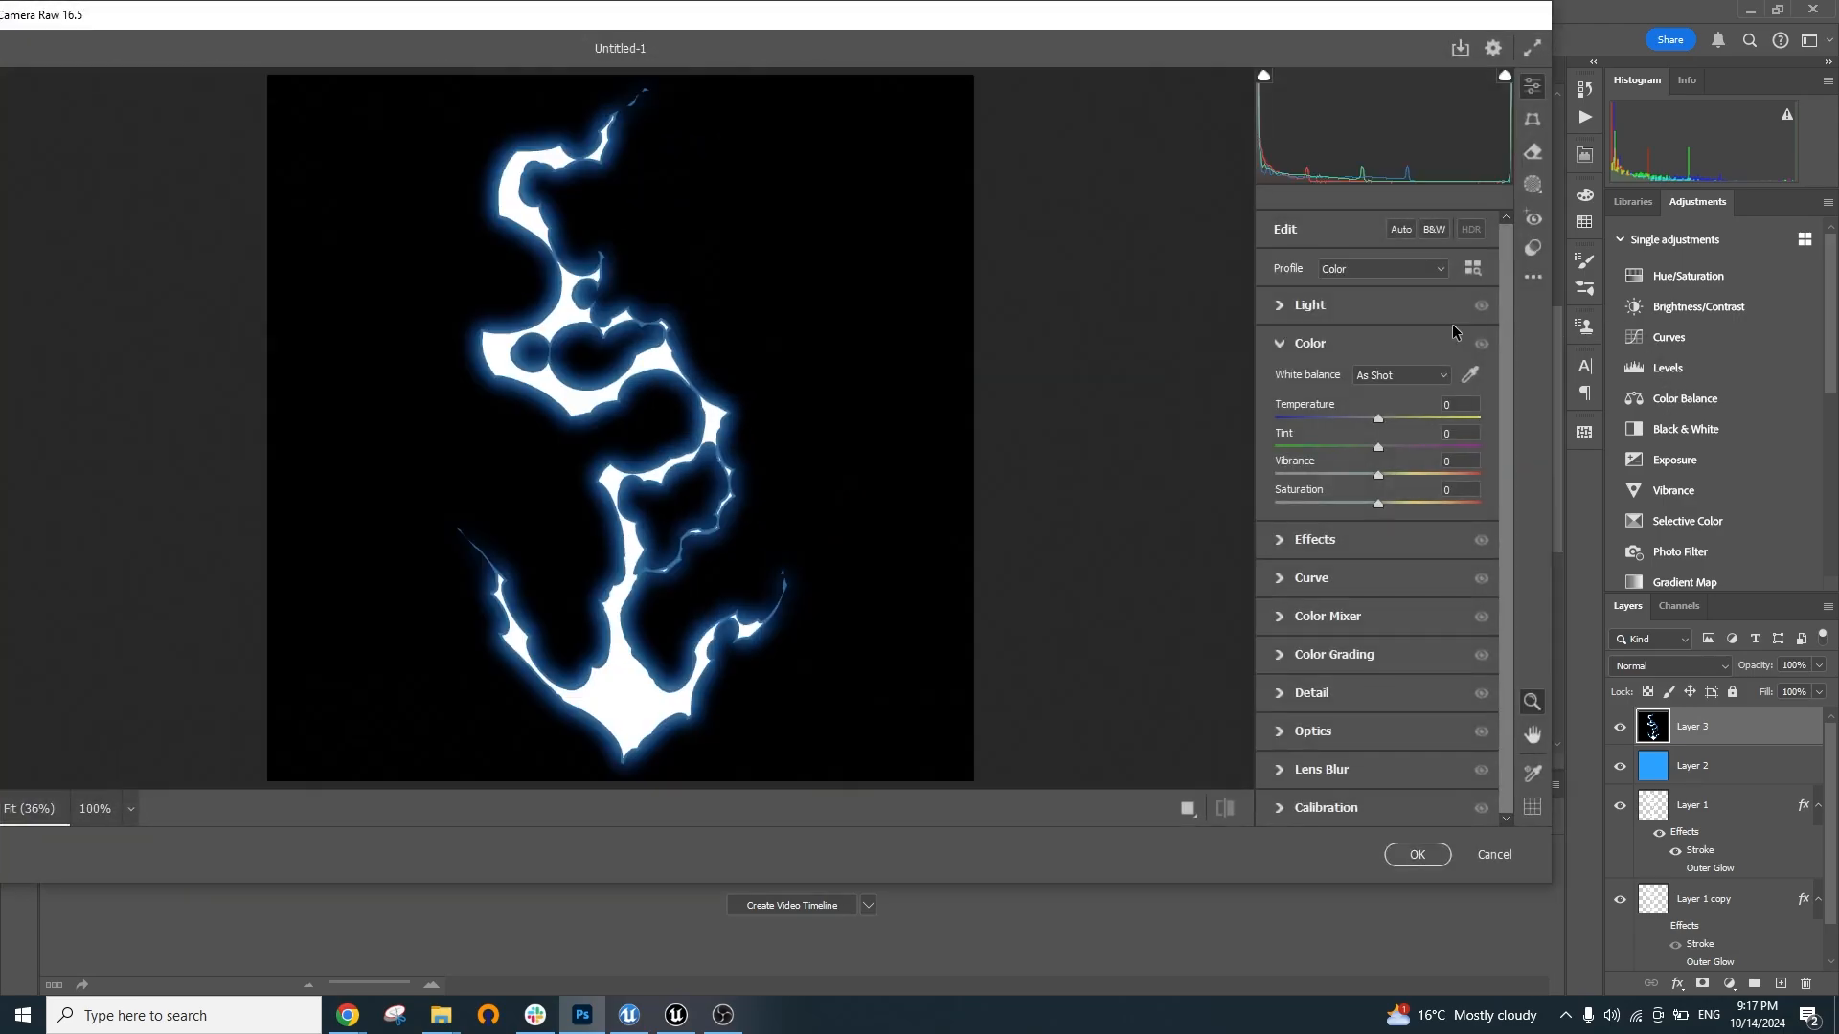
# Set temperature -5, tint -43, vibrance -20 and saturation +58, plus texture +100, clarity +60 and dehaze +77 for the merged lightning
pyautogui.scroll(-3, 792, 393)
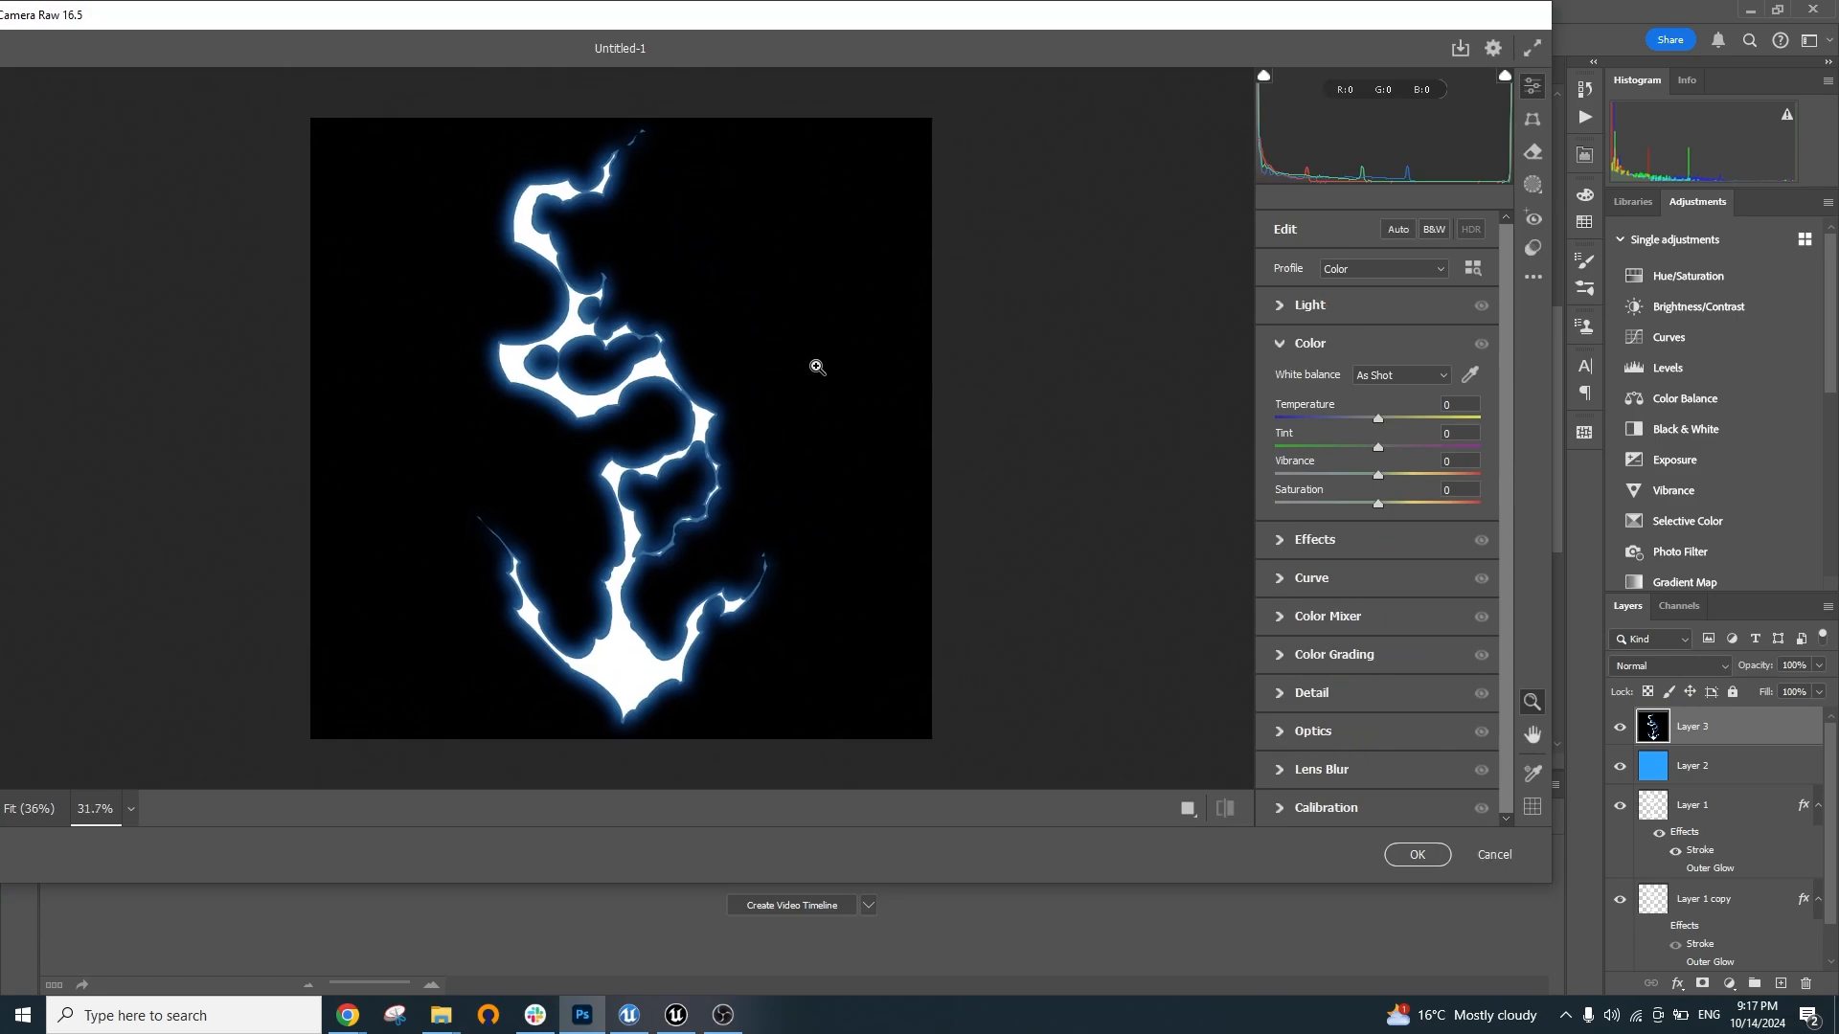
pyautogui.moveTo(1374, 427); pyautogui.dragTo(1429, 499)
pyautogui.click(1279, 540)
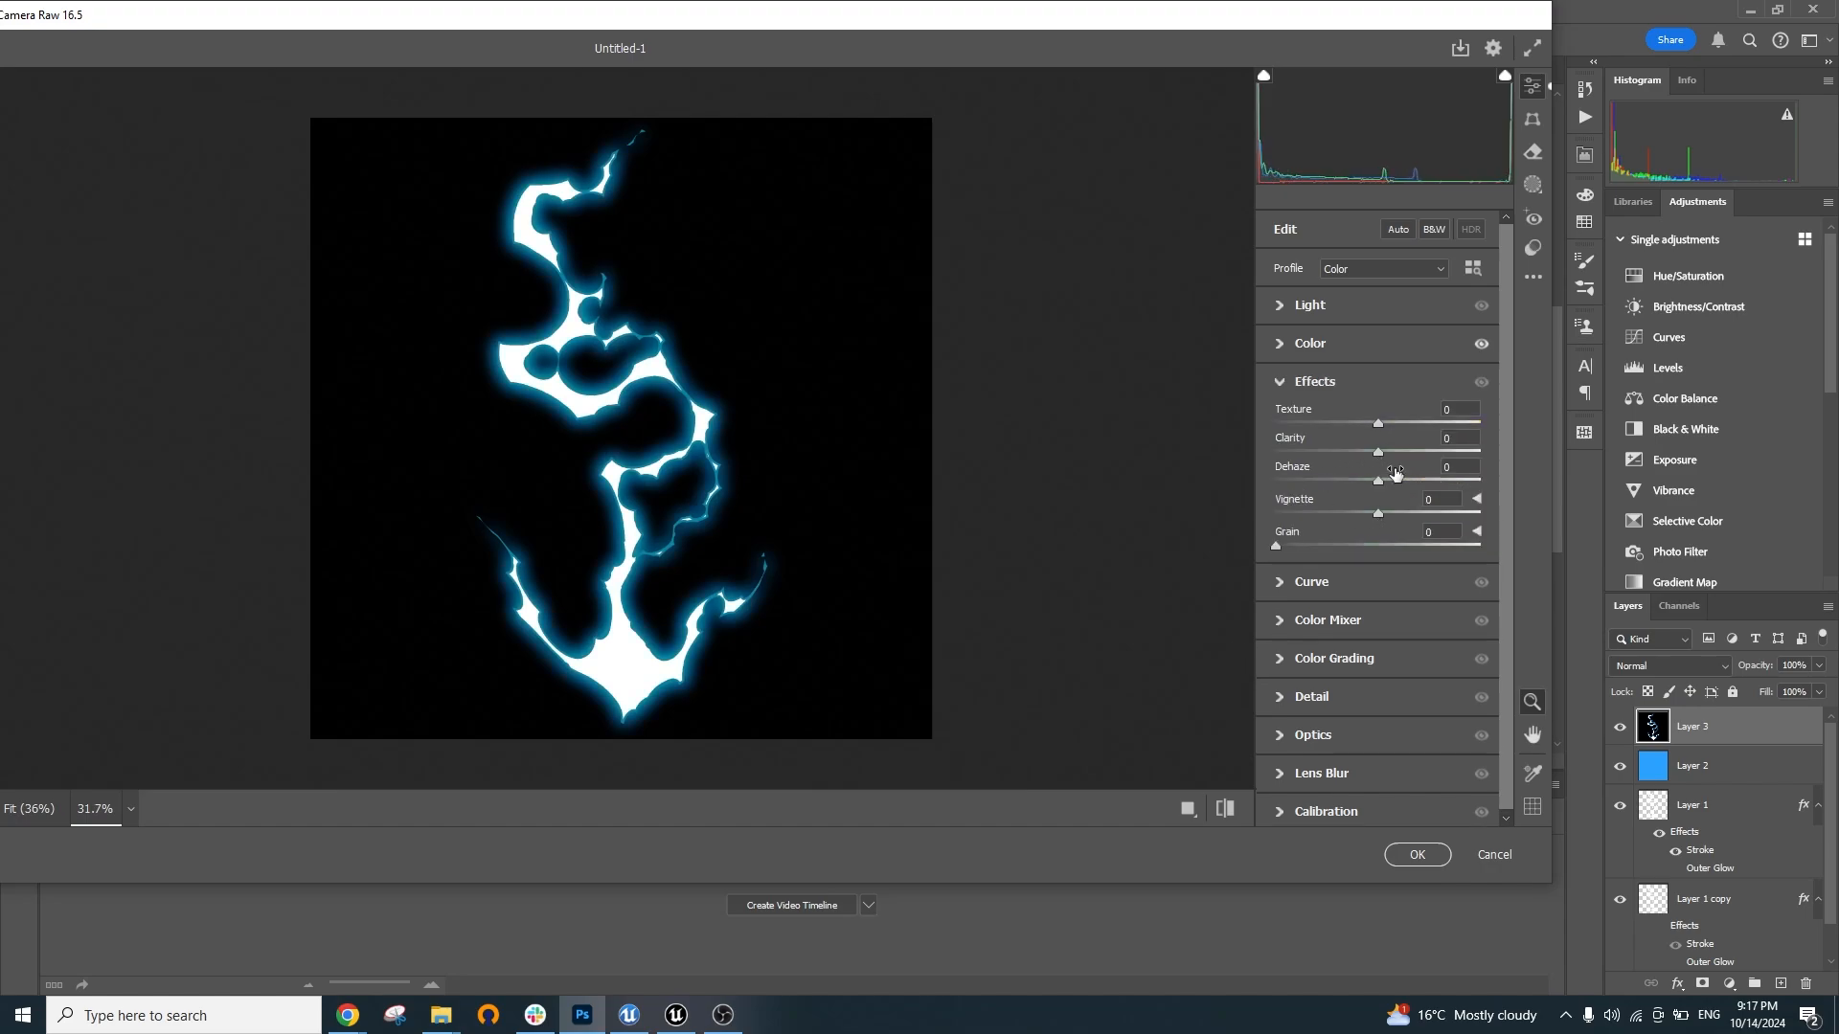
pyautogui.moveTo(1379, 424); pyautogui.dragTo(1328, 517)
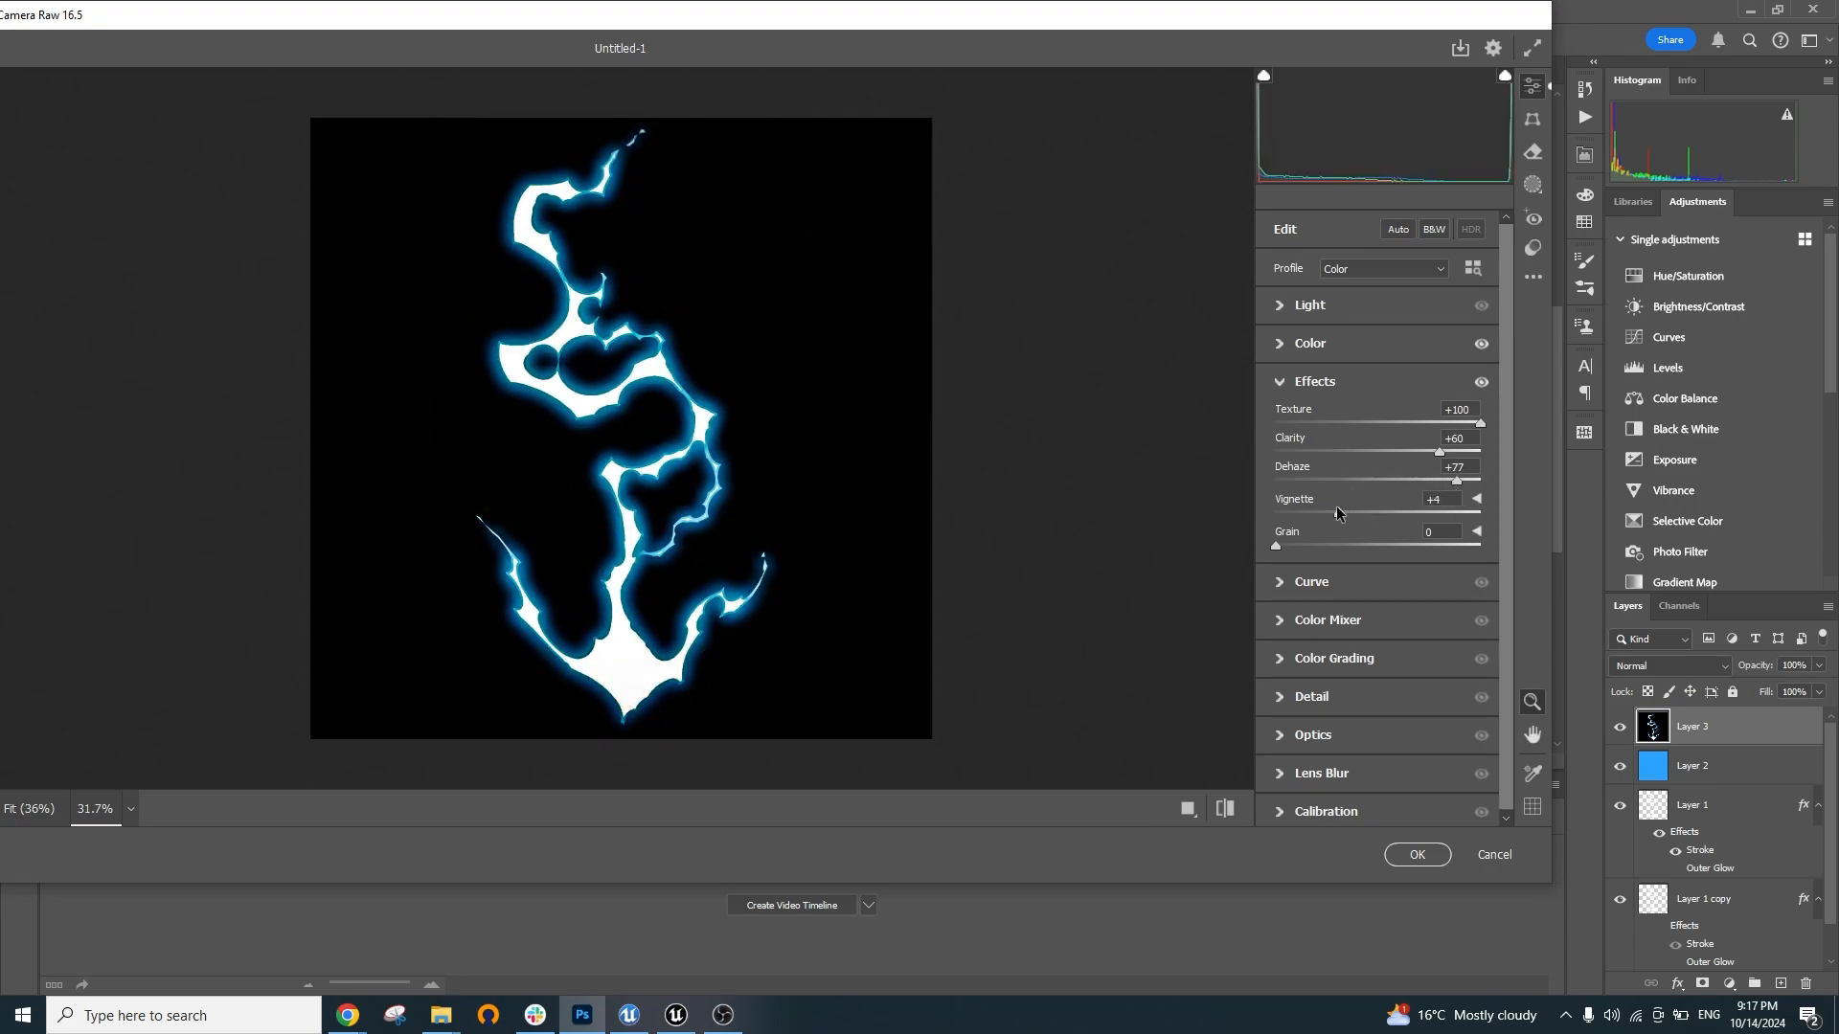
# Try a yellow midtone tint and a green shadow tint in Color Grading, returning both to near neutral
pyautogui.click(1277, 658)
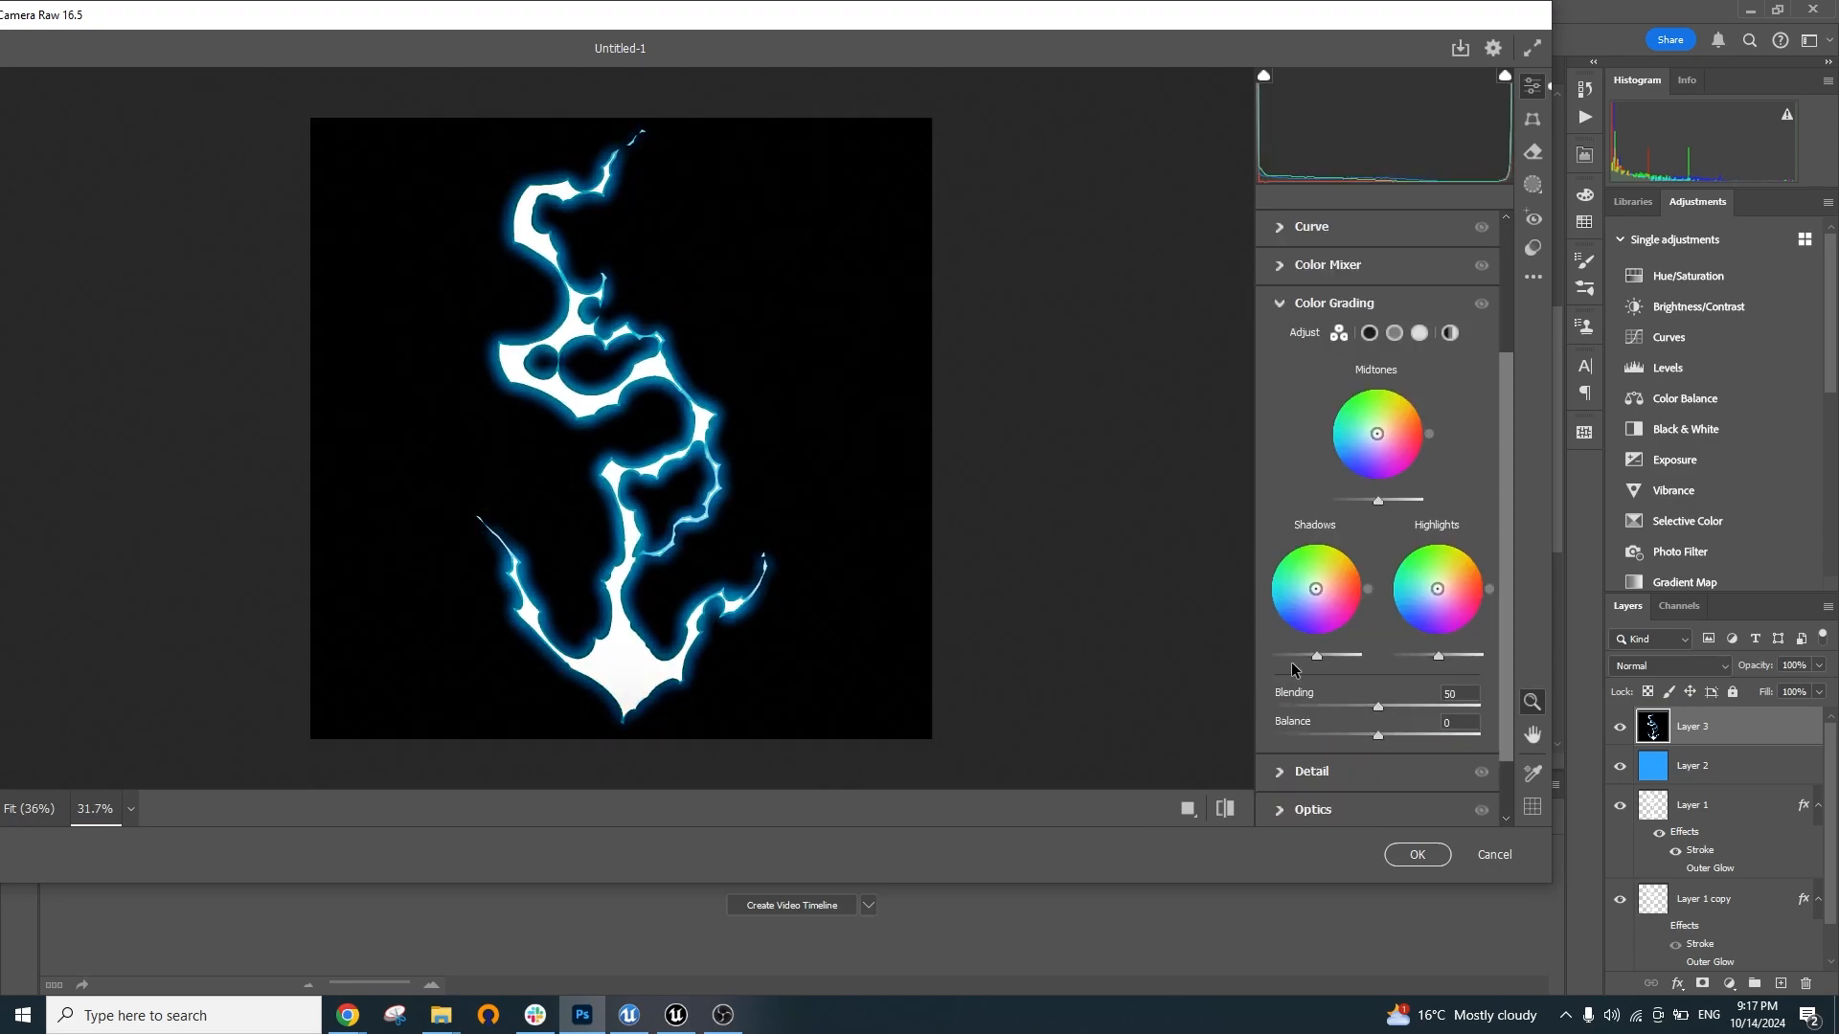
pyautogui.click(1402, 407)
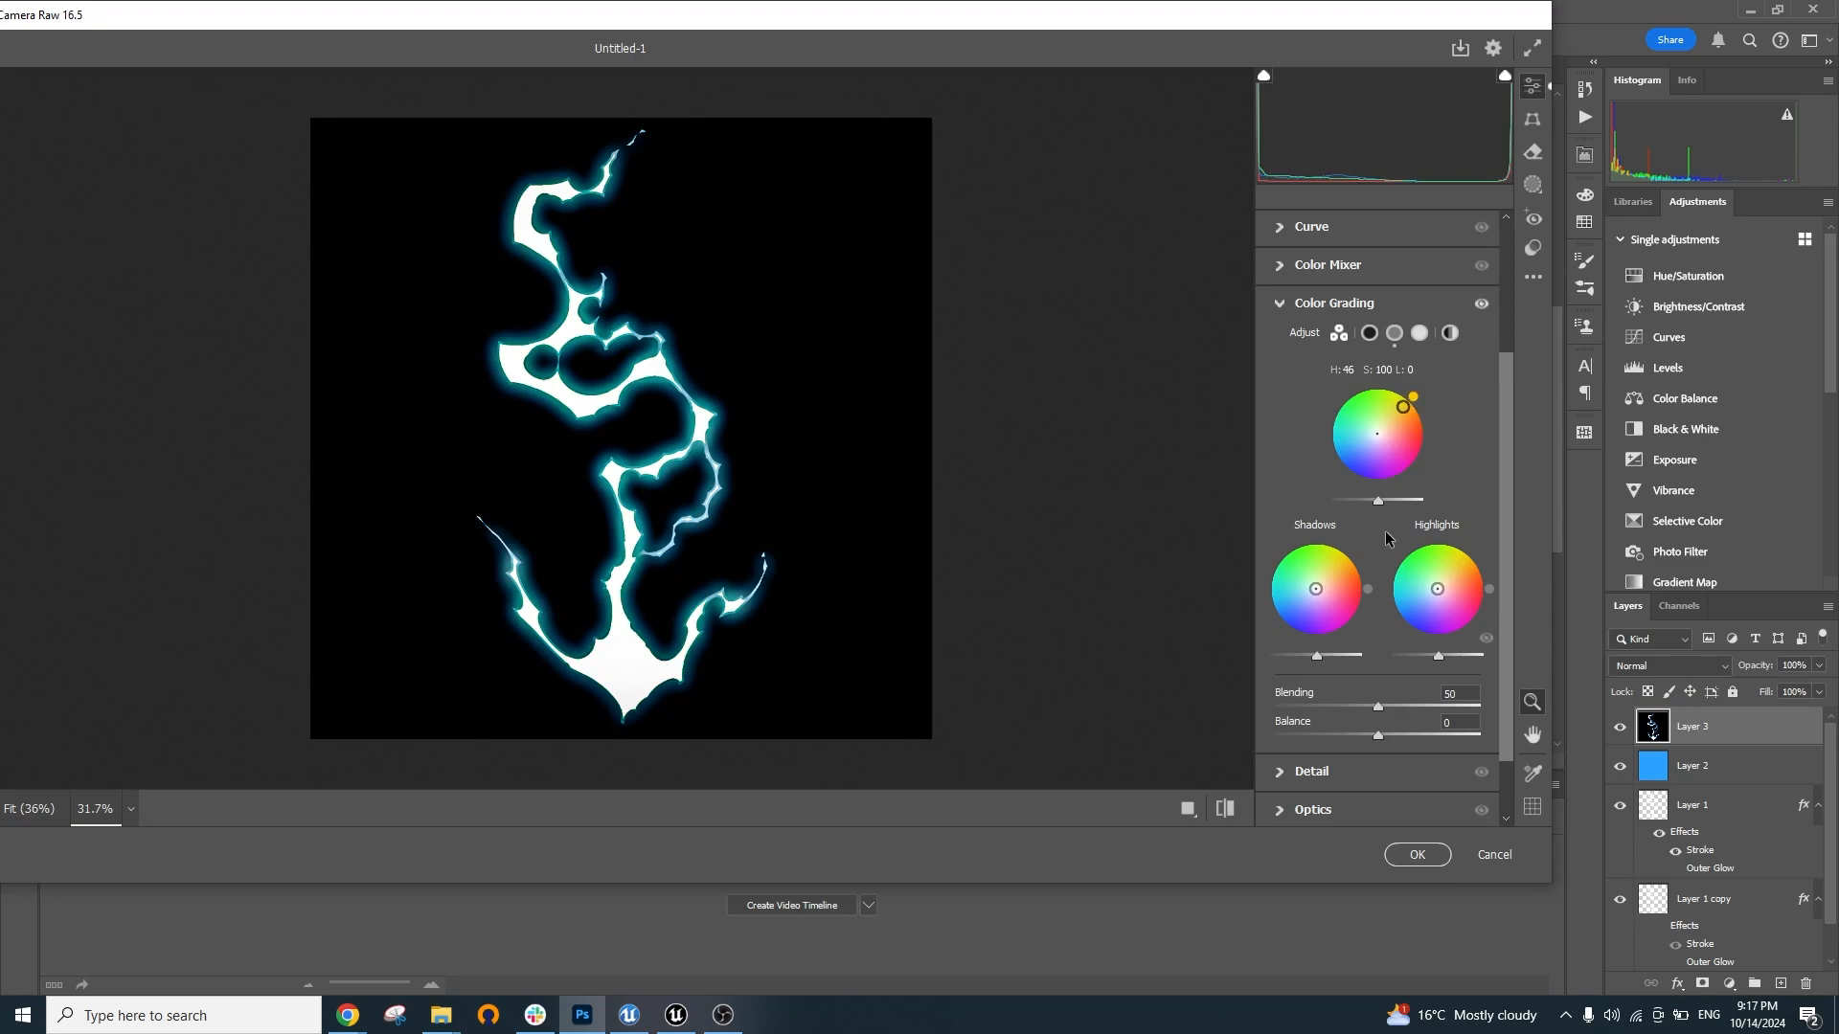
pyautogui.moveTo(1316, 589); pyautogui.dragTo(1327, 505)
pyautogui.click(1376, 435)
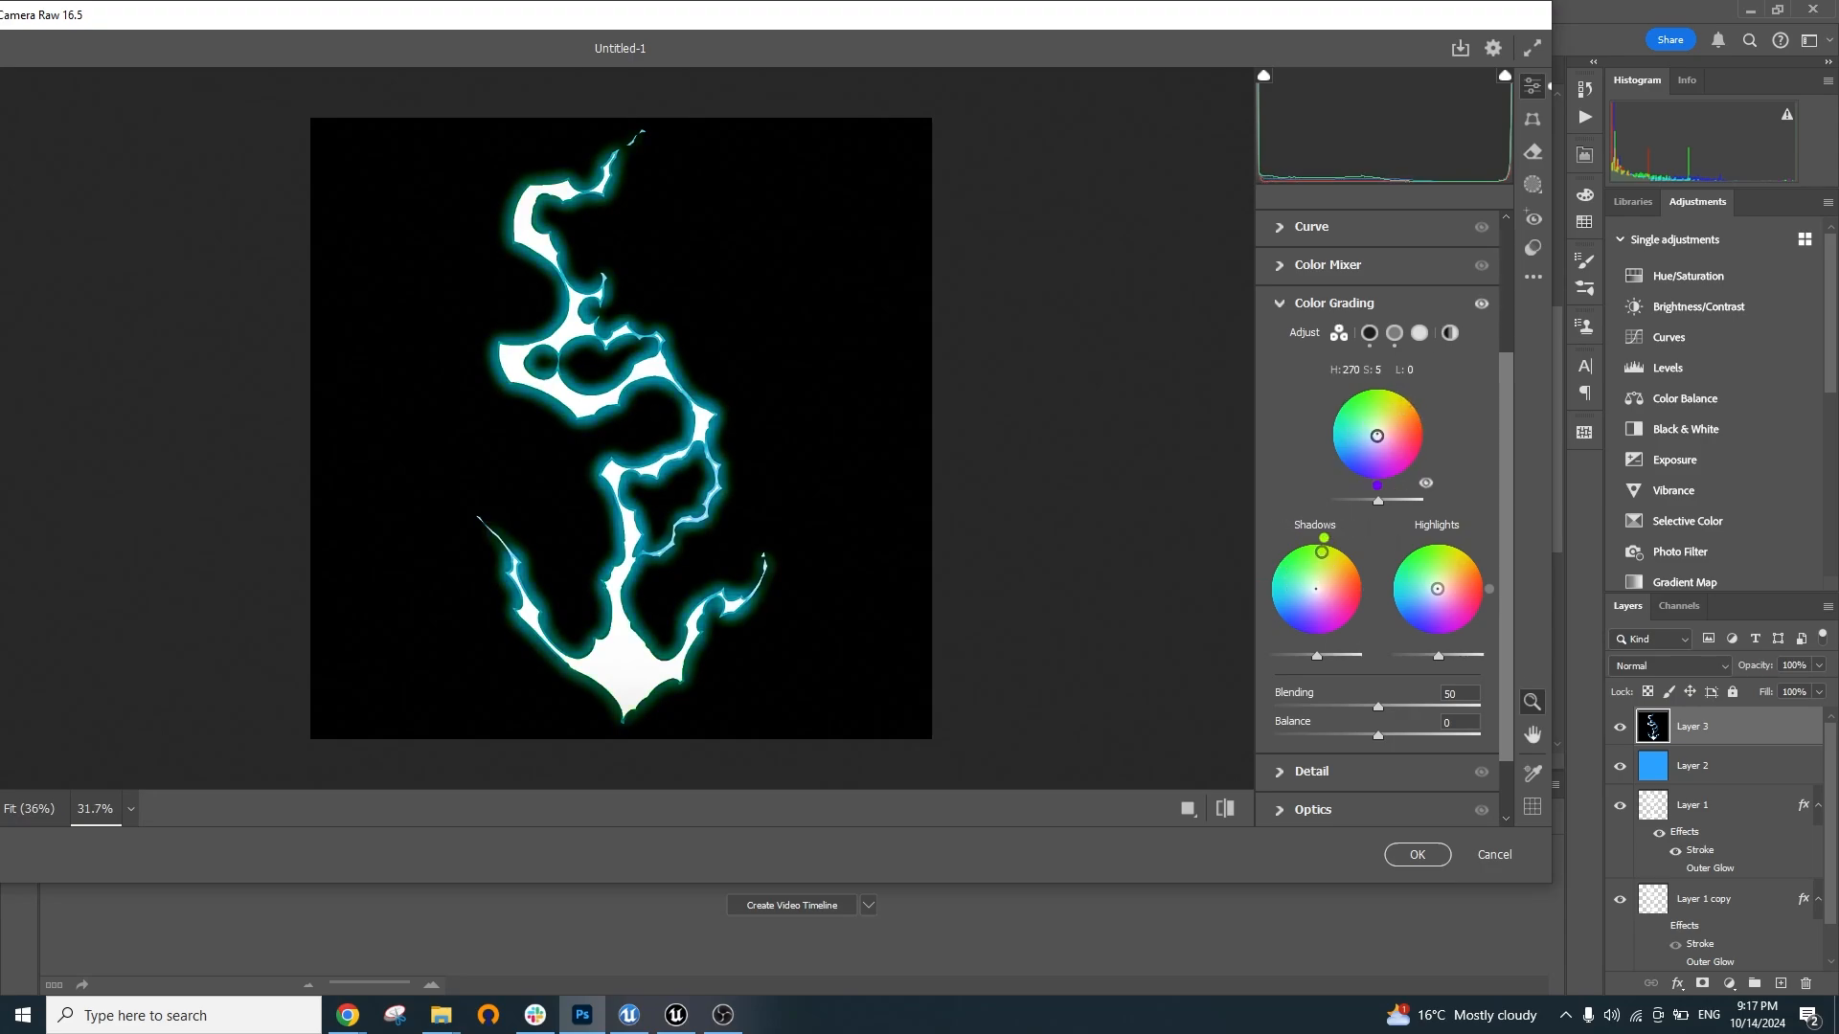
pyautogui.click(1321, 592)
pyautogui.click(1284, 300)
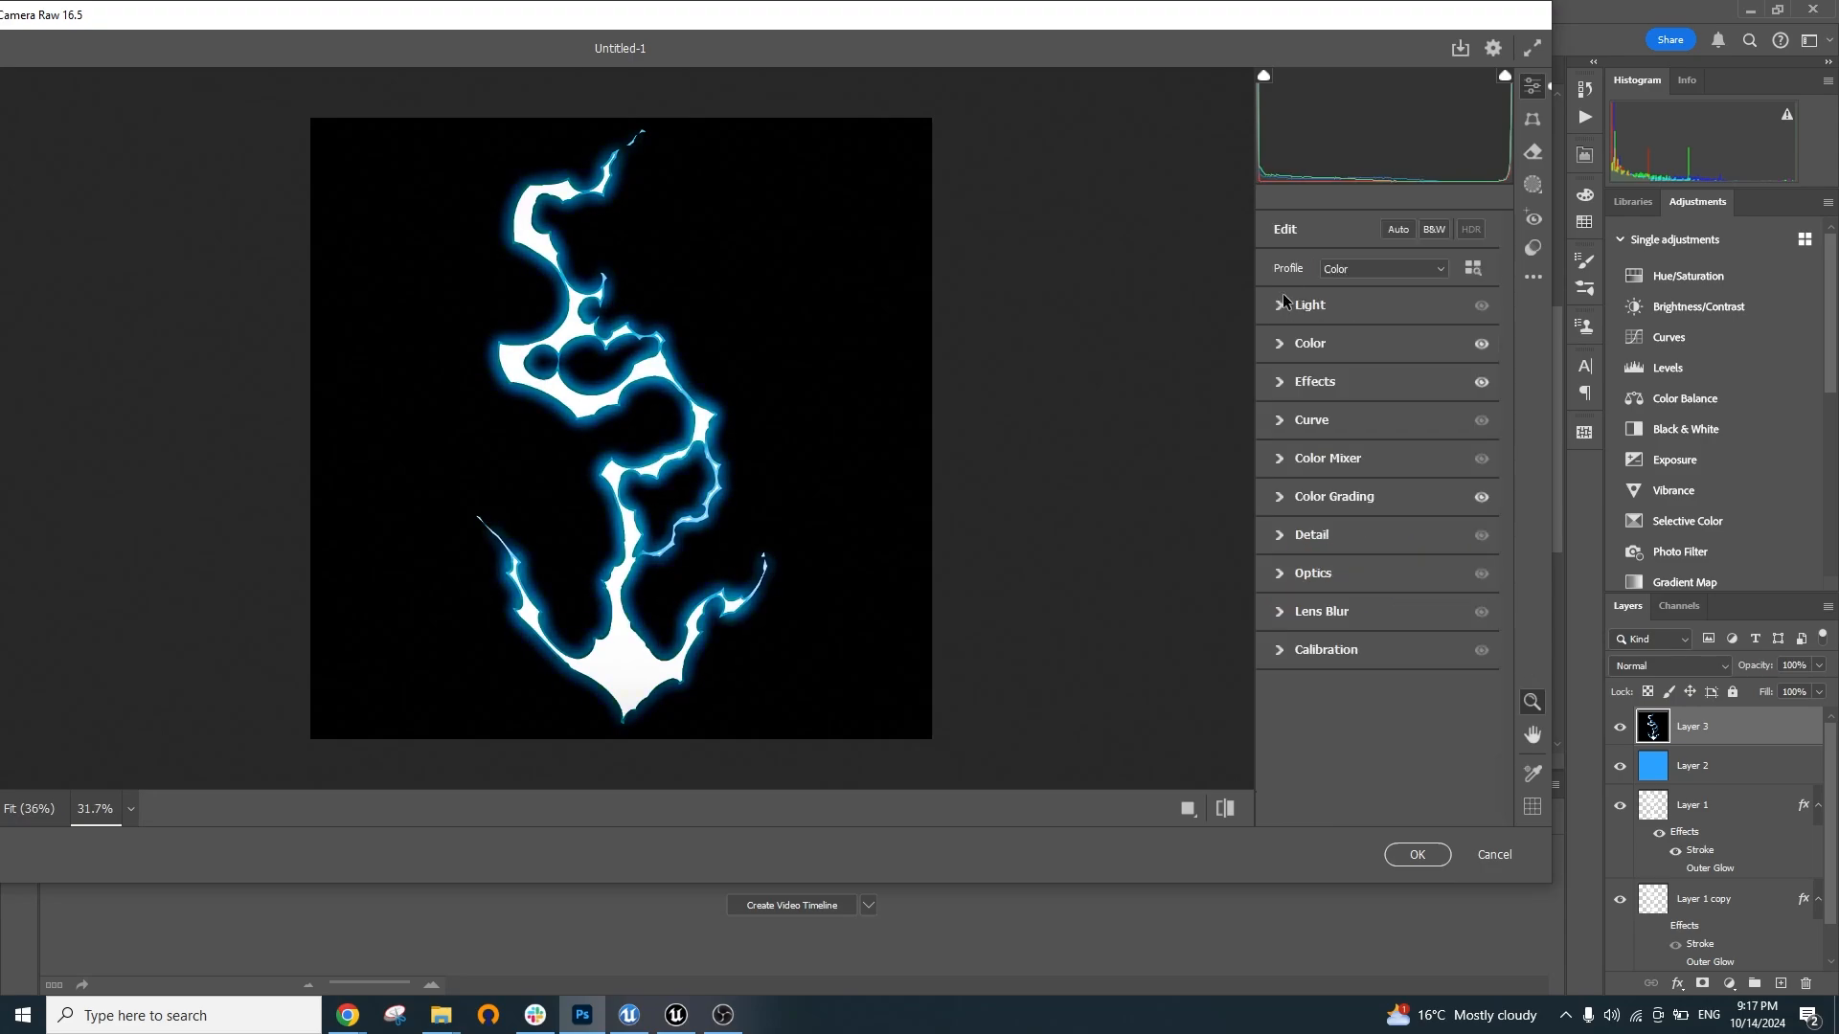
# Apply the Camera Raw adjustments to the merged layer and compare the image with and without that layer
pyautogui.click(1288, 345)
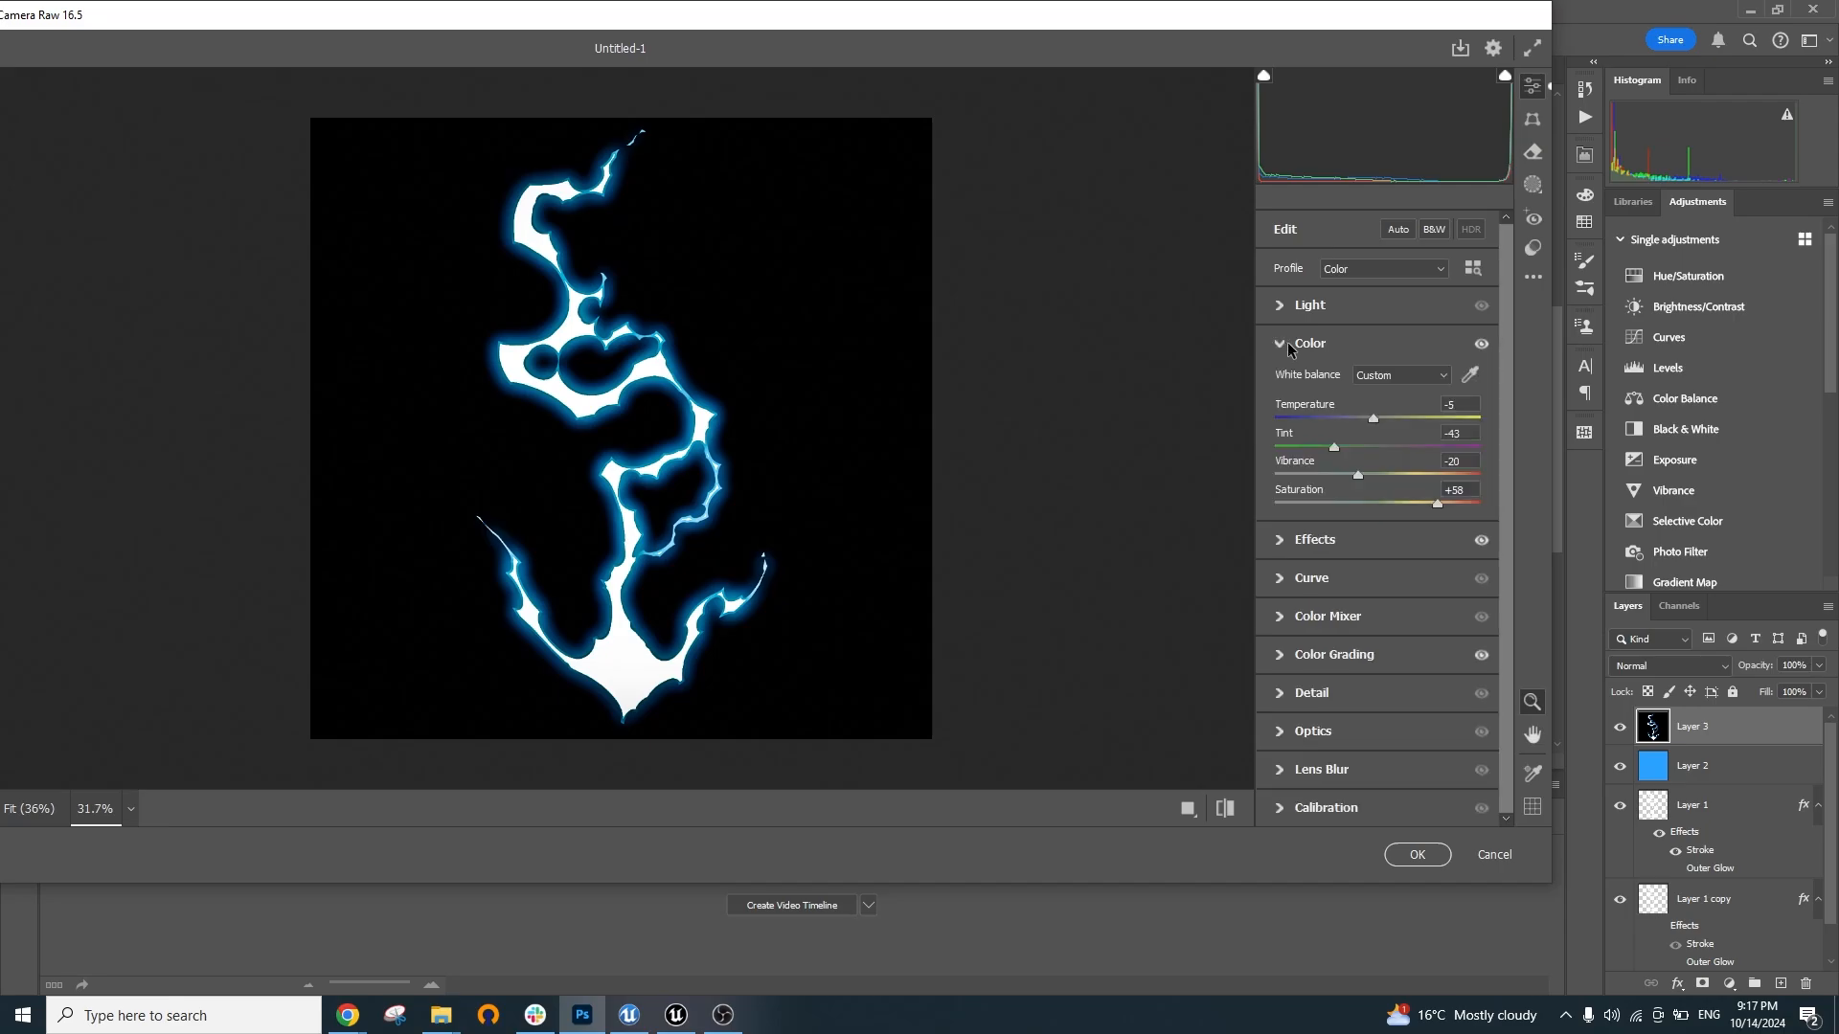
pyautogui.click(1417, 855)
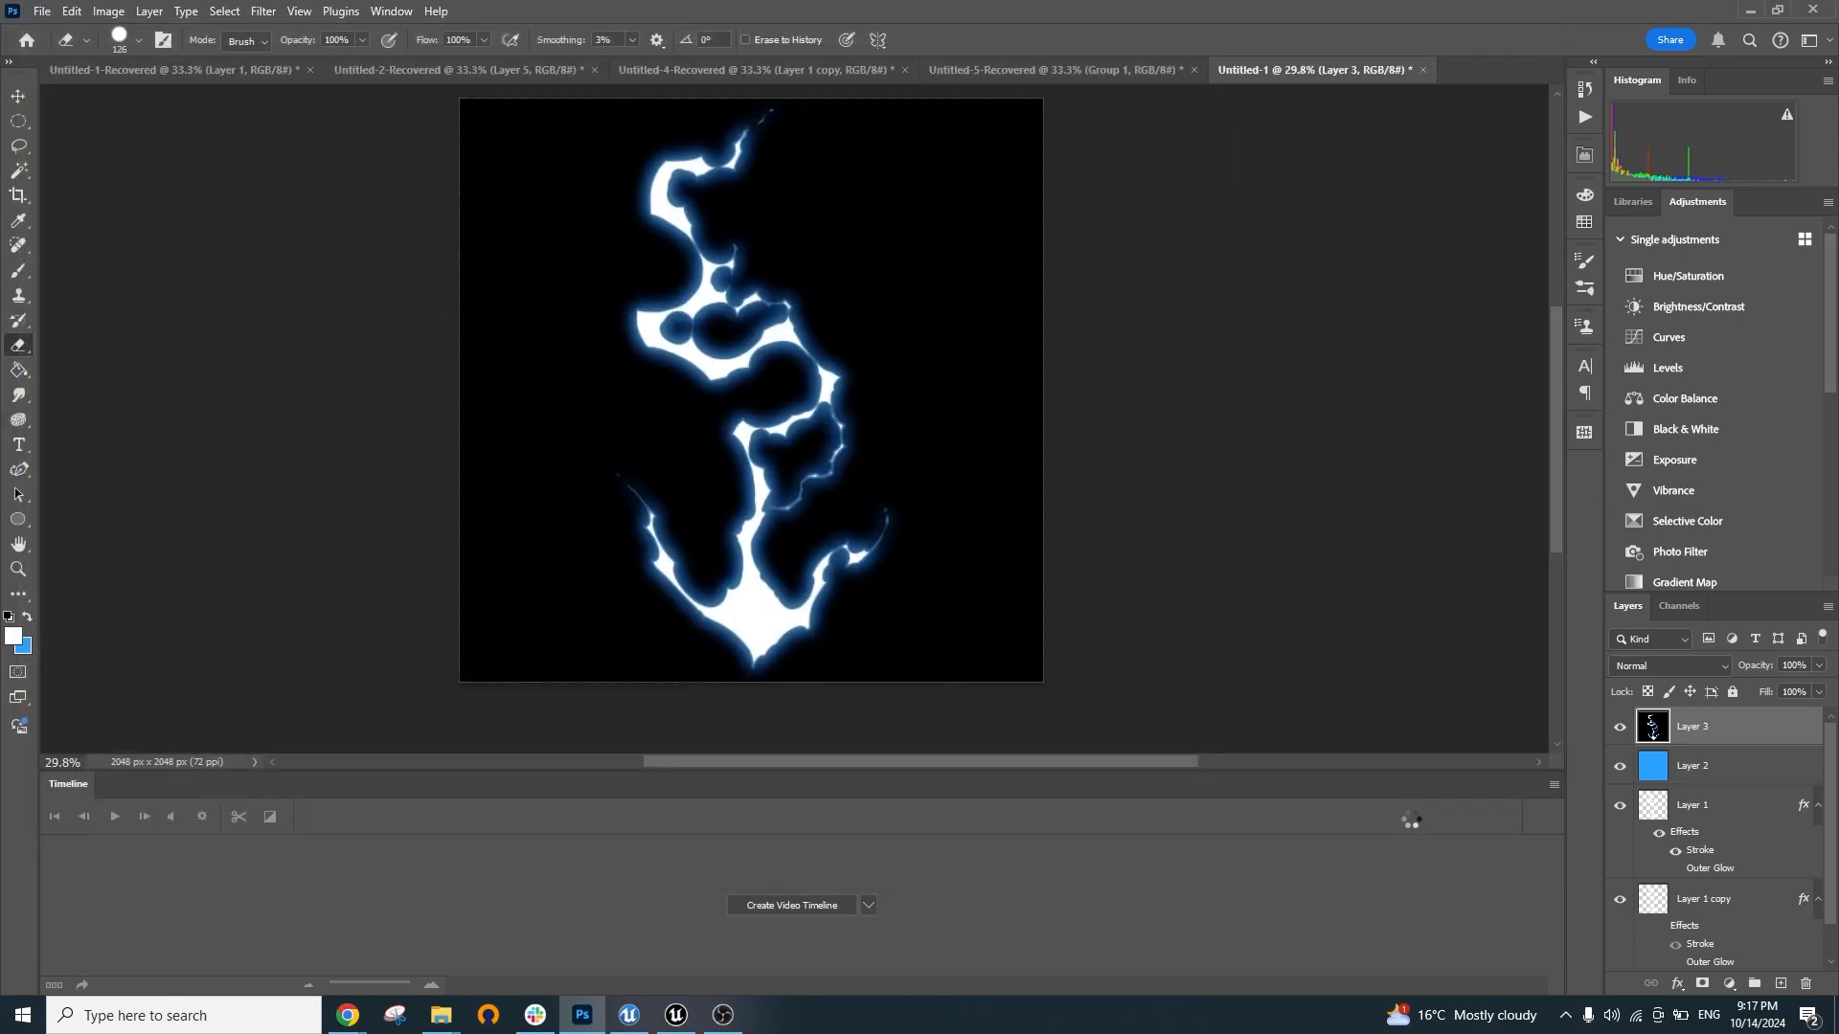
pyautogui.click(1618, 730)
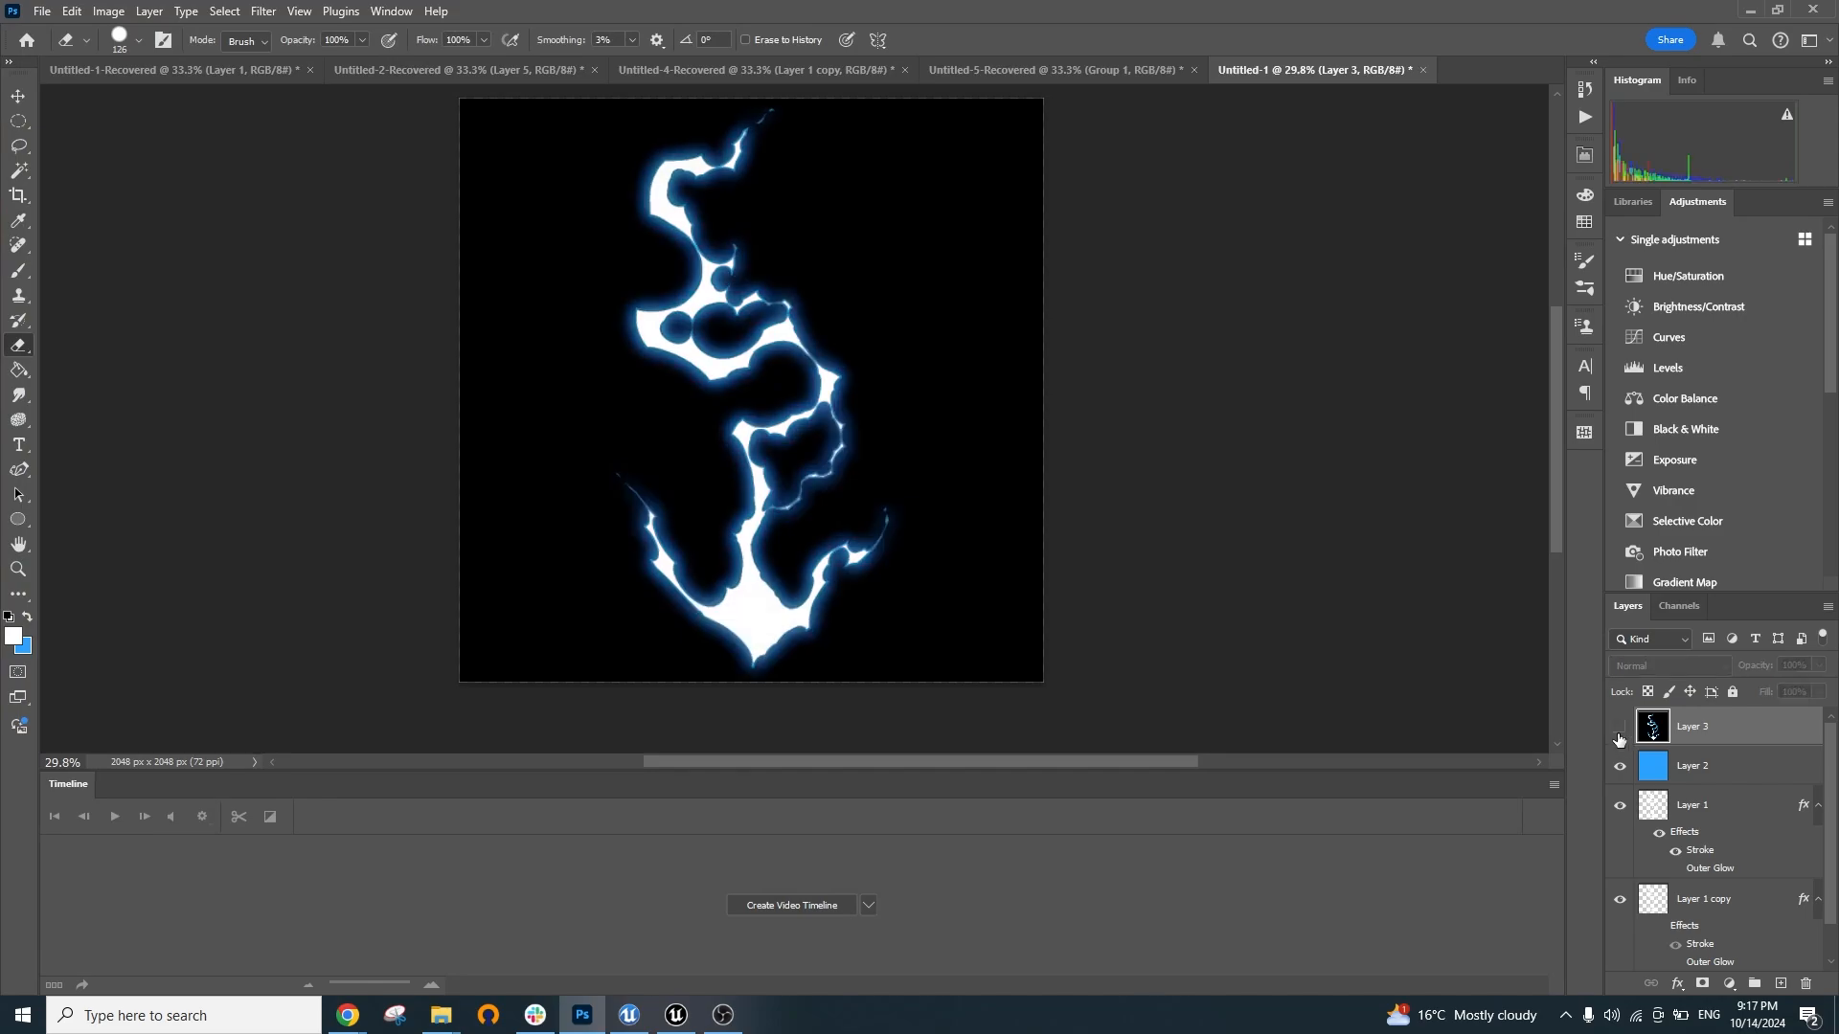
pyautogui.click(1619, 730)
pyautogui.click(1619, 729)
pyautogui.click(1619, 730)
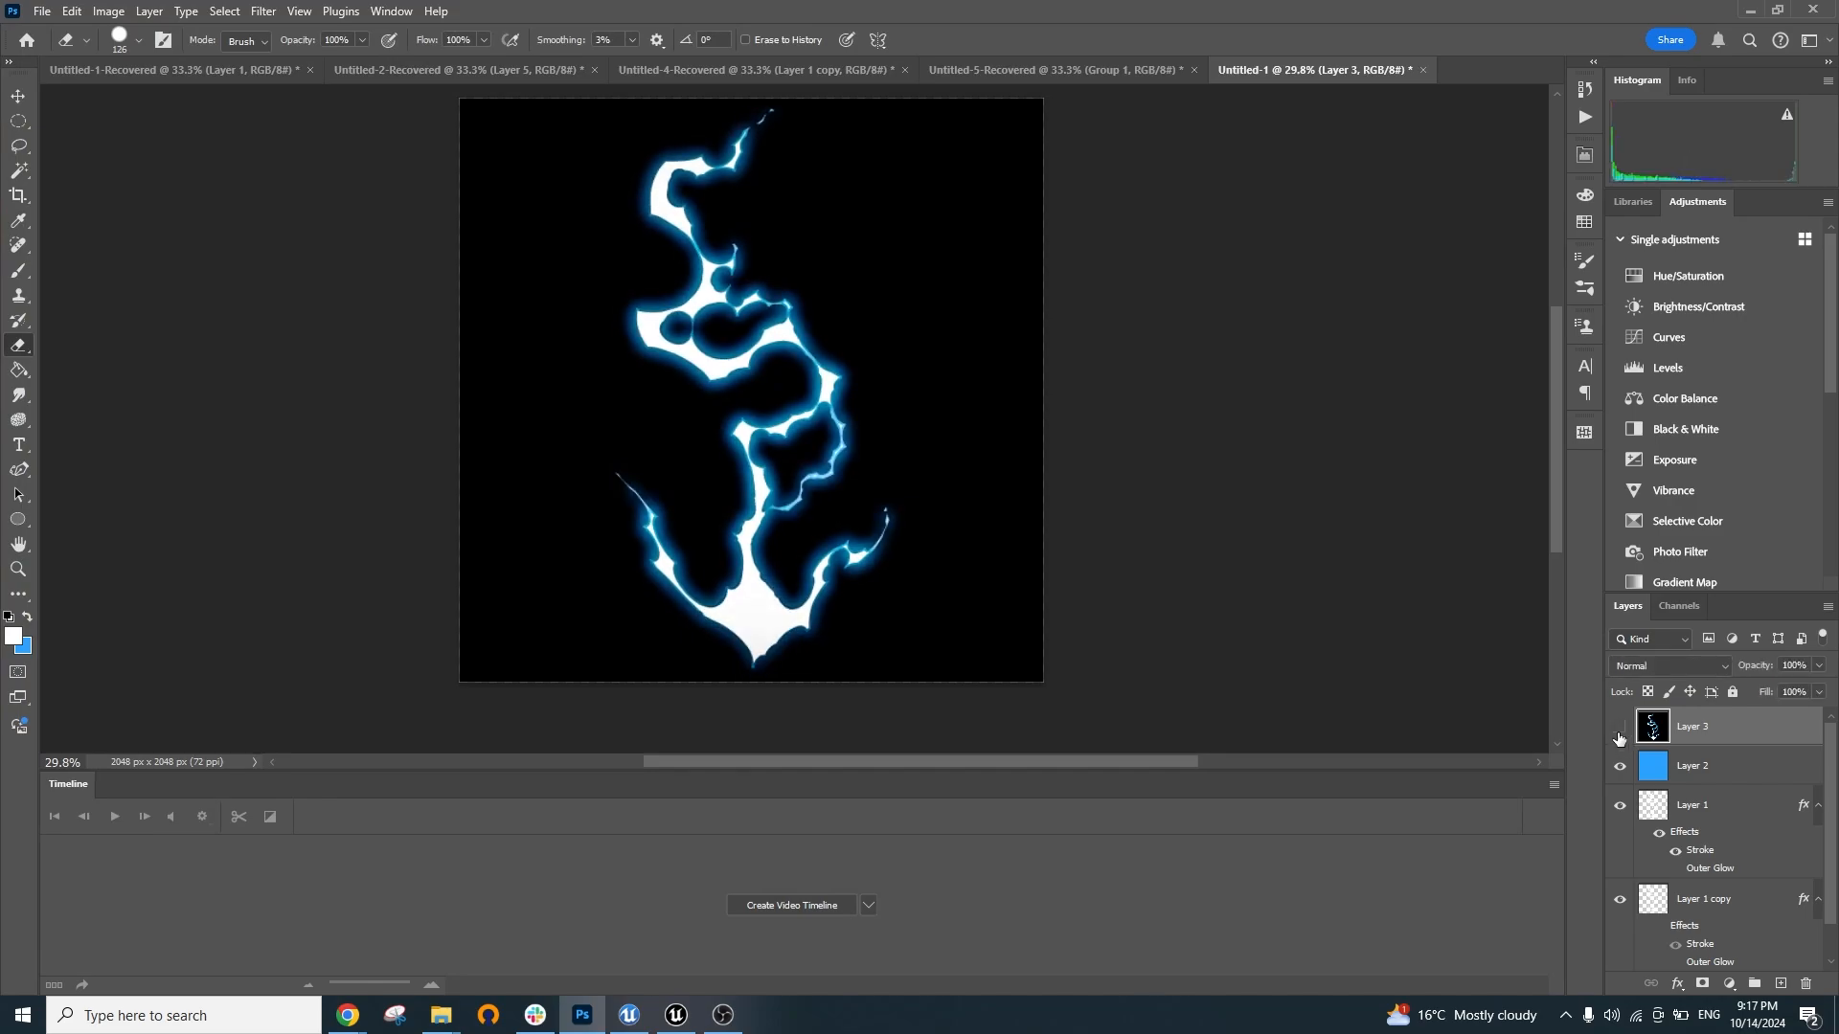
pyautogui.click(1619, 729)
pyautogui.click(1618, 730)
pyautogui.click(1619, 730)
pyautogui.click(1619, 730)
# Set the merged Layer 3 to the Soft Light blend mode and compare the result by toggling its visibility
pyautogui.click(1676, 667)
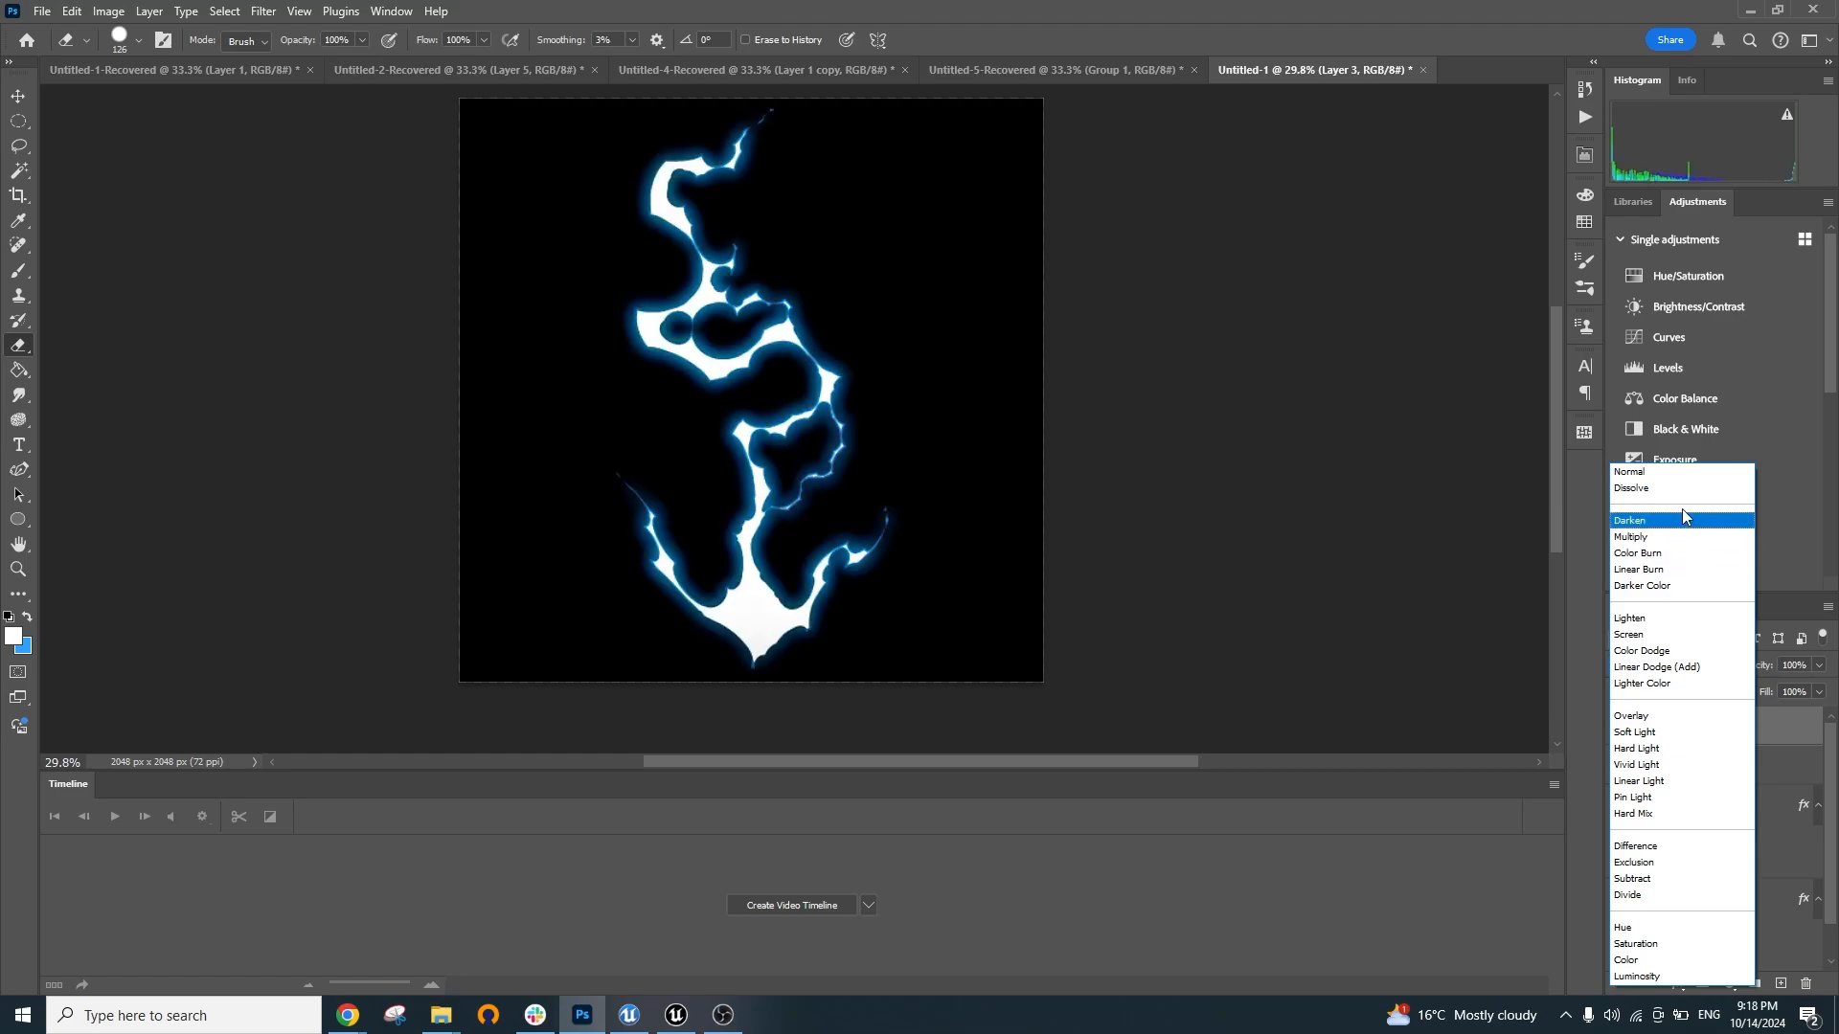
pyautogui.click(1684, 736)
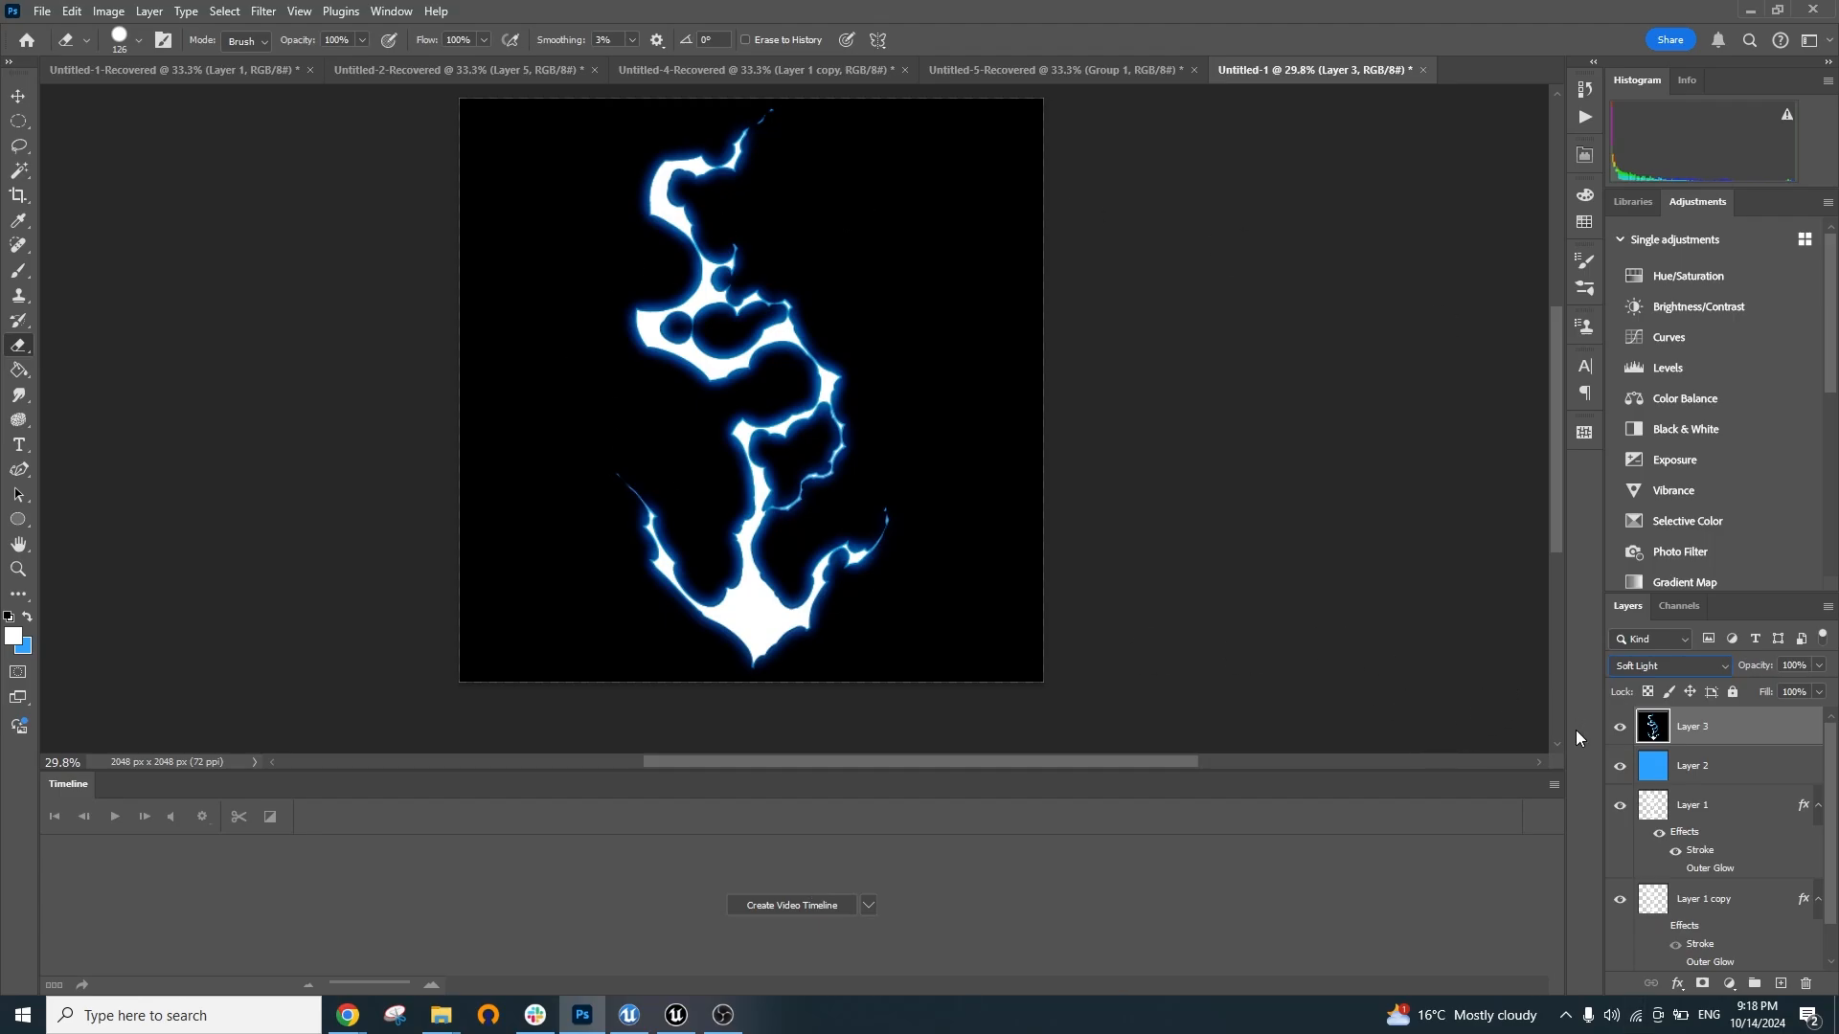
pyautogui.click(1621, 727)
pyautogui.click(1620, 728)
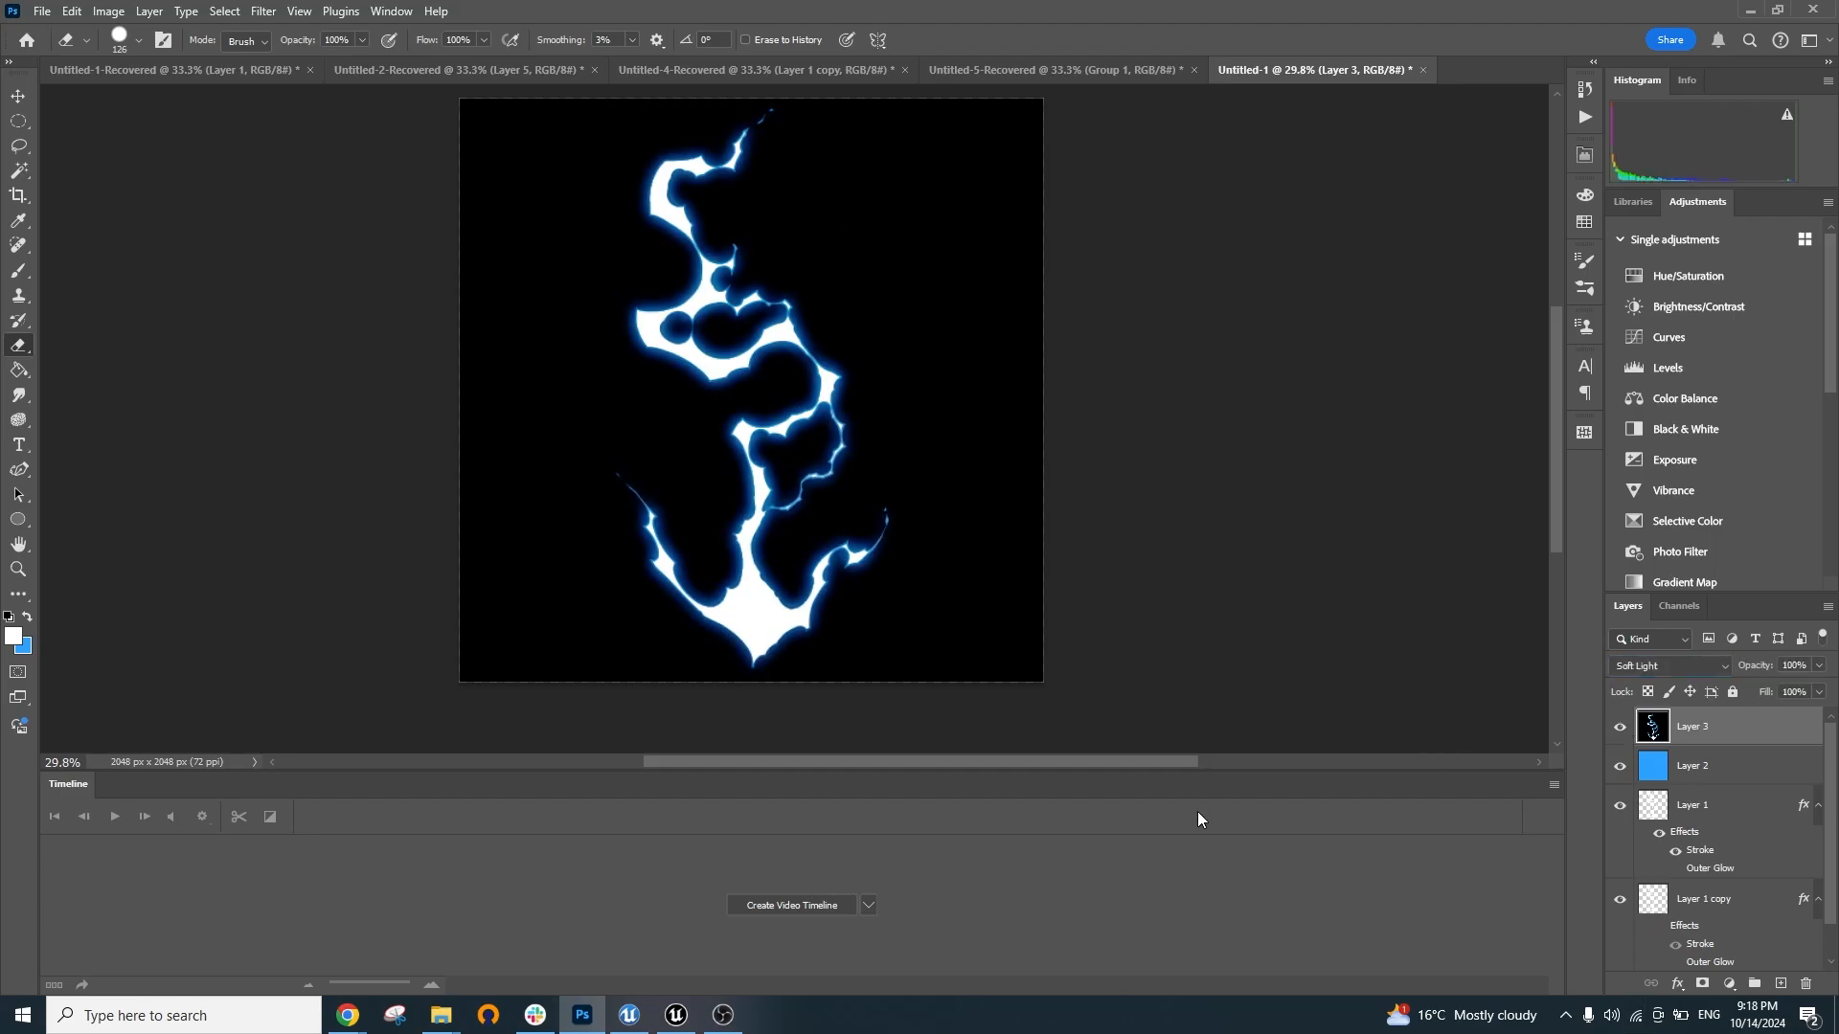